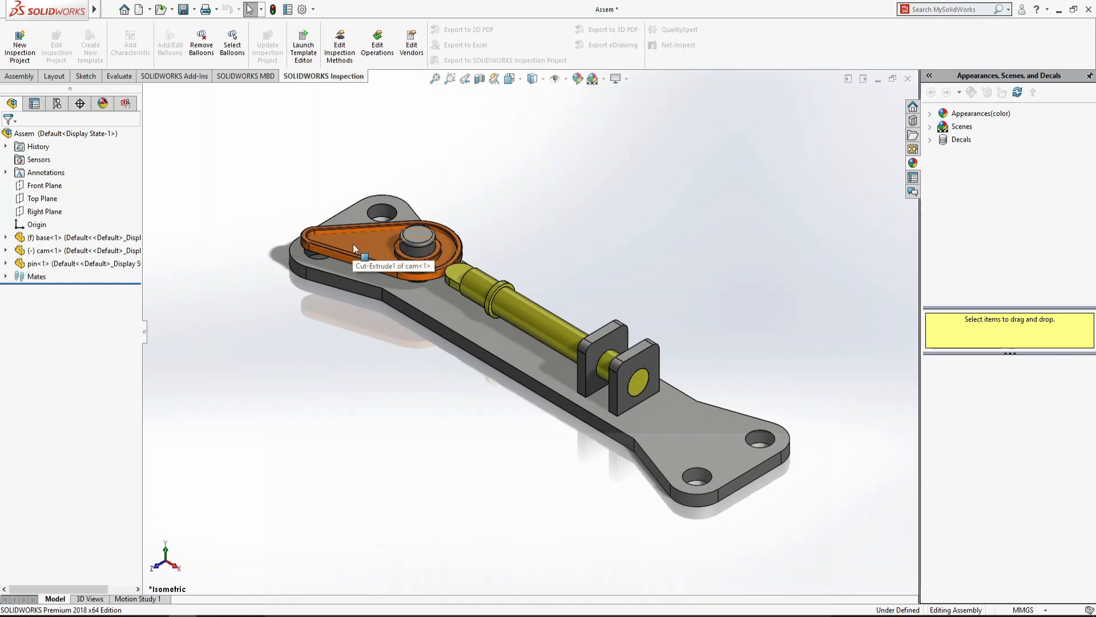
Rotate the cam back and forth to drive the pin, and calculate the motion study to watch the mechanism run
{"action": "left_click_drag", "start_coordinate": [353, 246], "coordinate": [478, 306]}
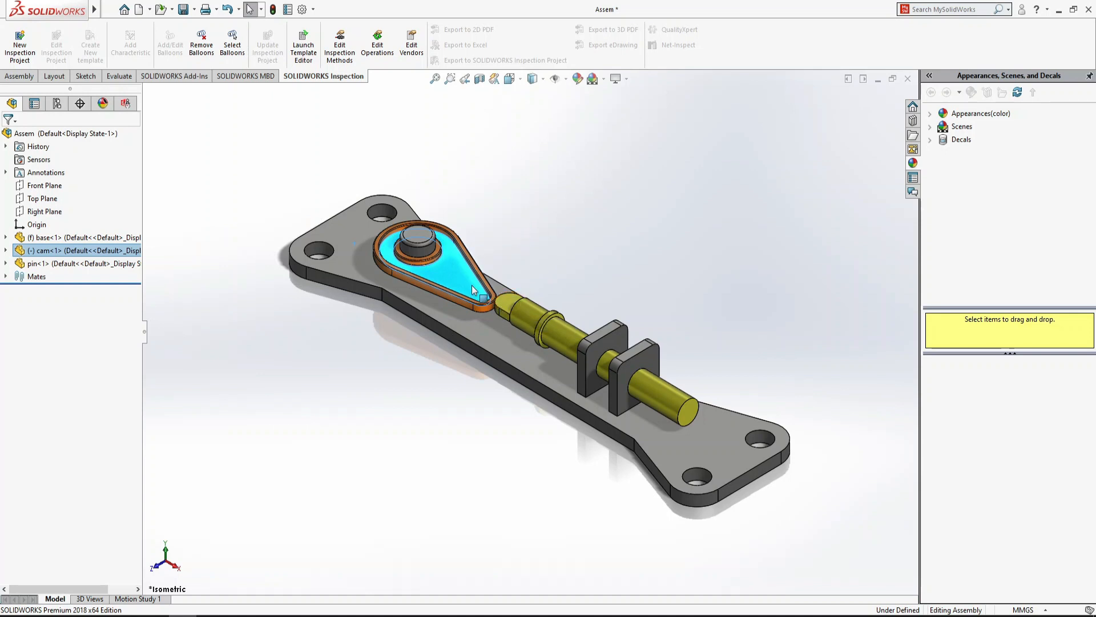
{"action": "left_click_drag", "start_coordinate": [473, 284], "coordinate": [369, 279]}
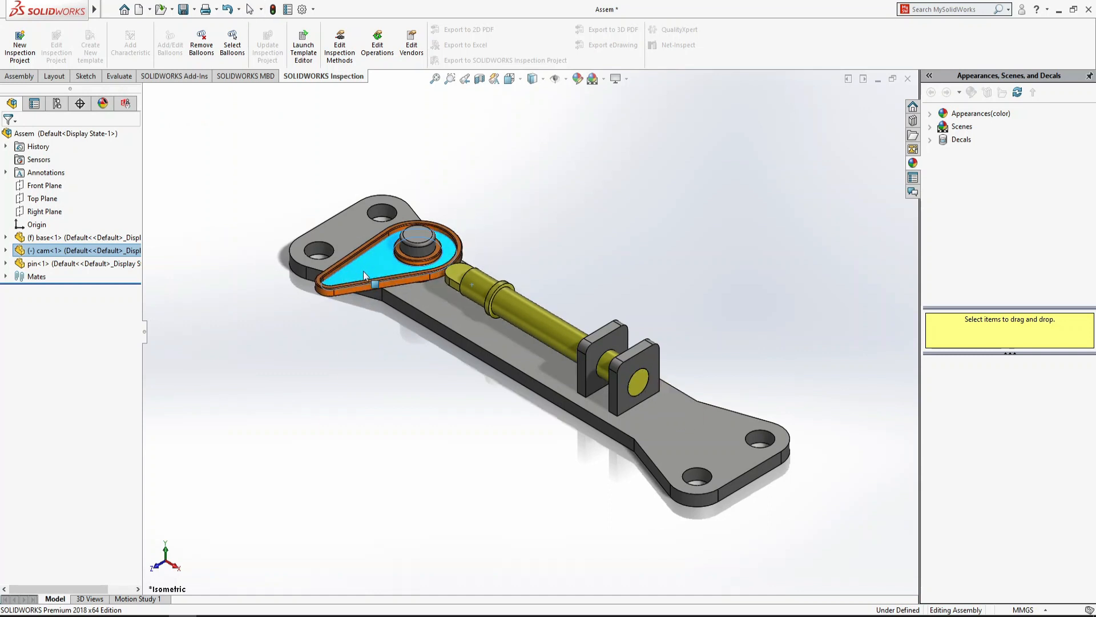
{"action": "left_click", "coordinate": [676, 204]}
{"action": "left_click", "coordinate": [150, 599]}
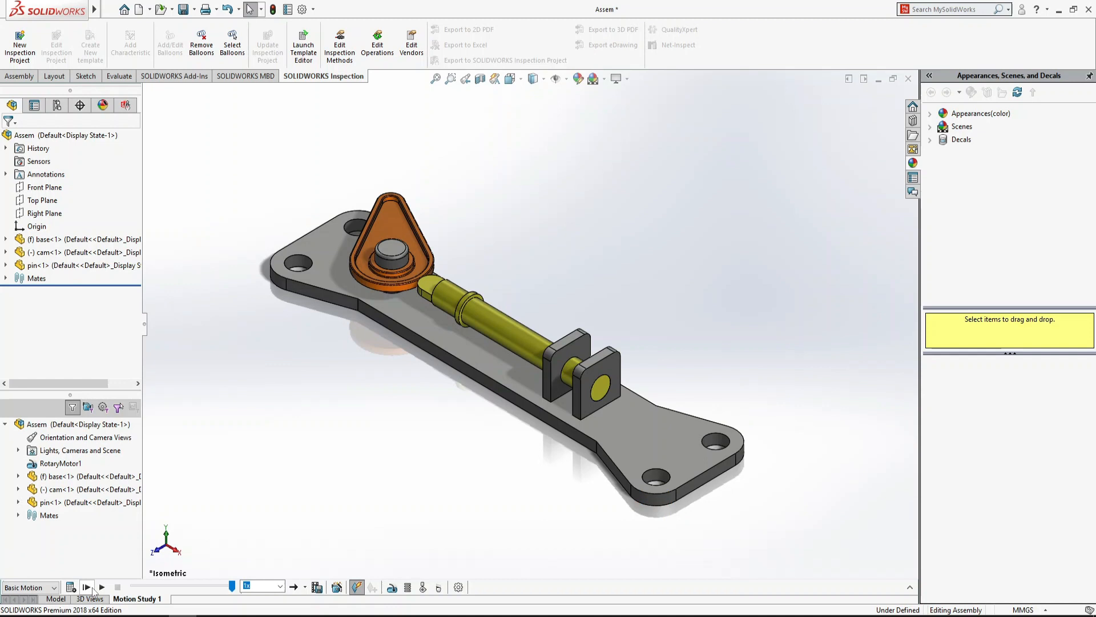
{"action": "left_click", "coordinate": [88, 587]}
Close the cam assembly and create a new part document
{"action": "left_click", "coordinate": [908, 79]}
{"action": "left_click", "coordinate": [521, 296]}
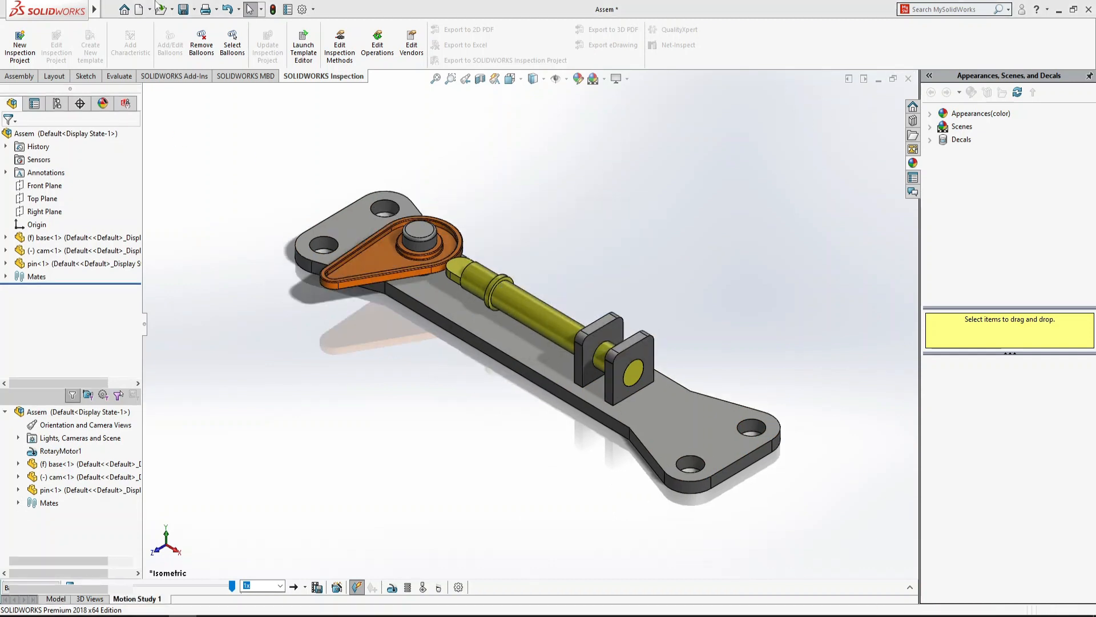
{"action": "left_click", "coordinate": [140, 10]}
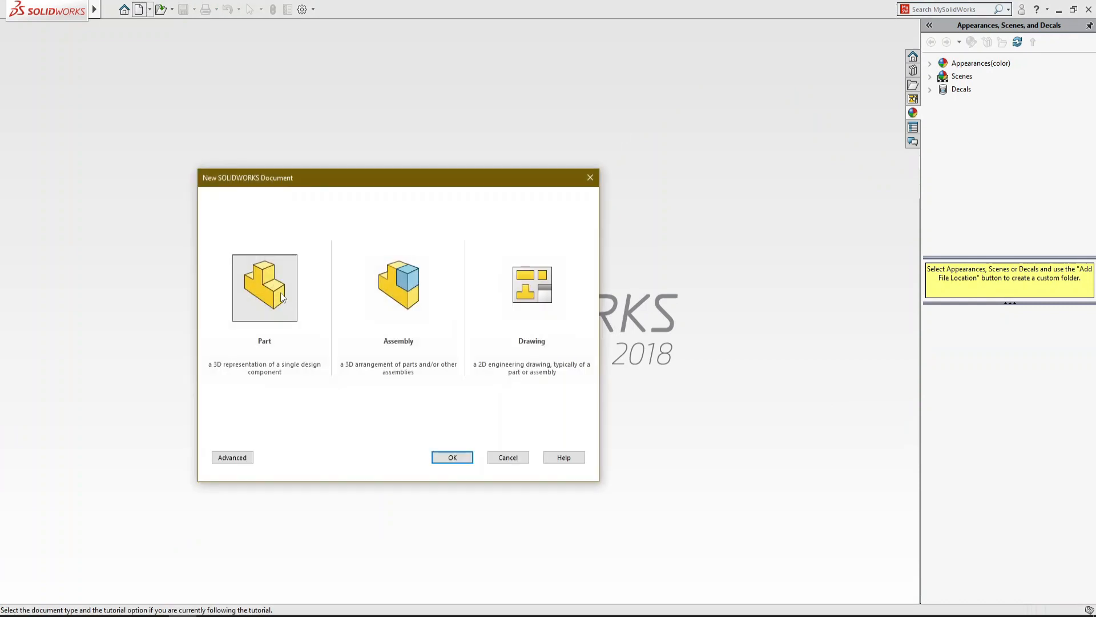
{"action": "double_click", "coordinate": [282, 300]}
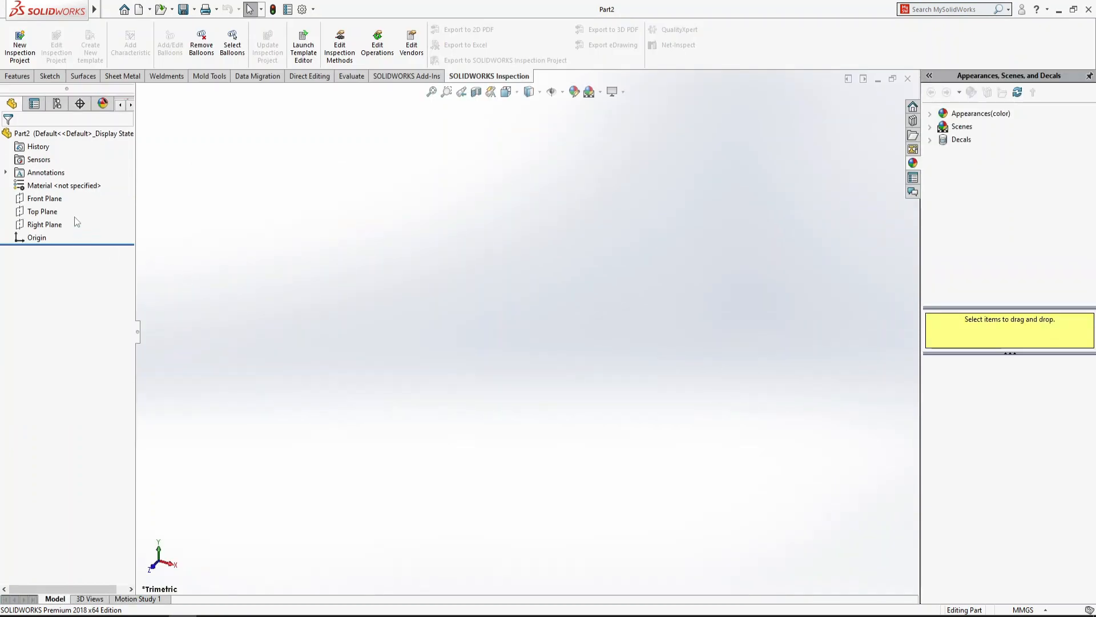
Start a sketch on the Top Plane and draw a center rectangle about 81 mm wide and 157 mm high at the origin
{"action": "left_click", "coordinate": [52, 199]}
{"action": "left_click", "coordinate": [46, 211]}
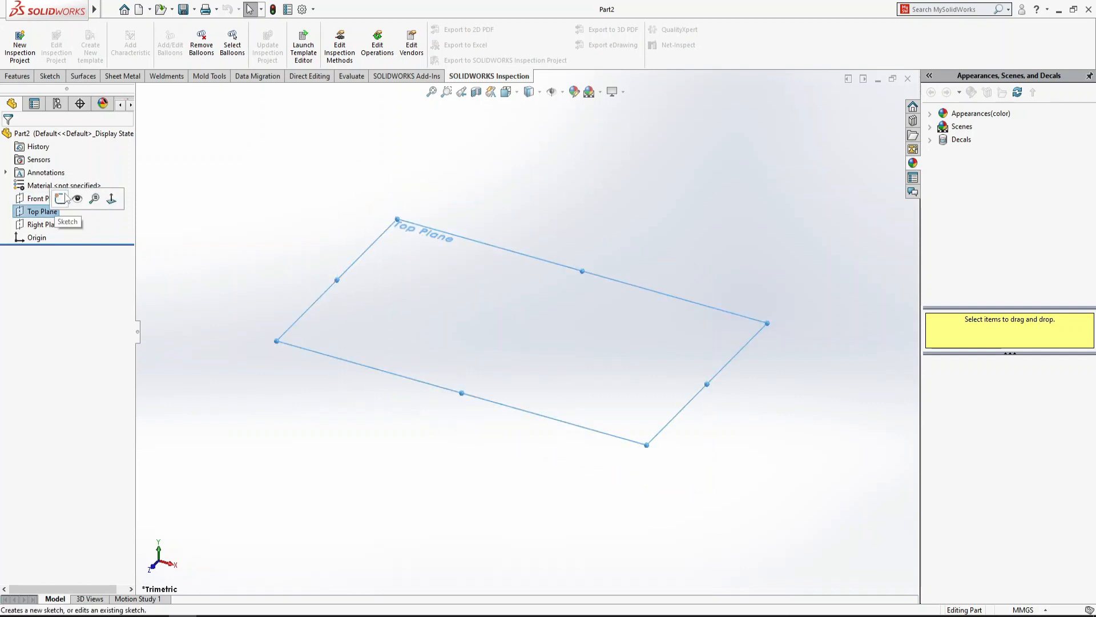
{"action": "left_click", "coordinate": [62, 198]}
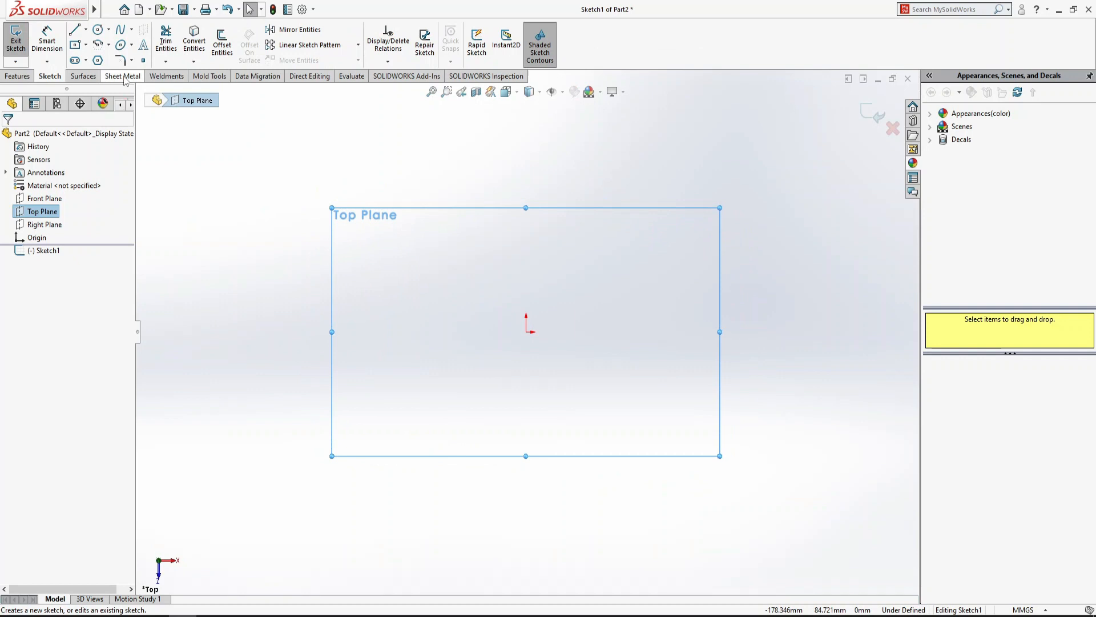
{"action": "left_click", "coordinate": [75, 45]}
{"action": "left_click", "coordinate": [526, 332]}
{"action": "left_click", "coordinate": [614, 153]}
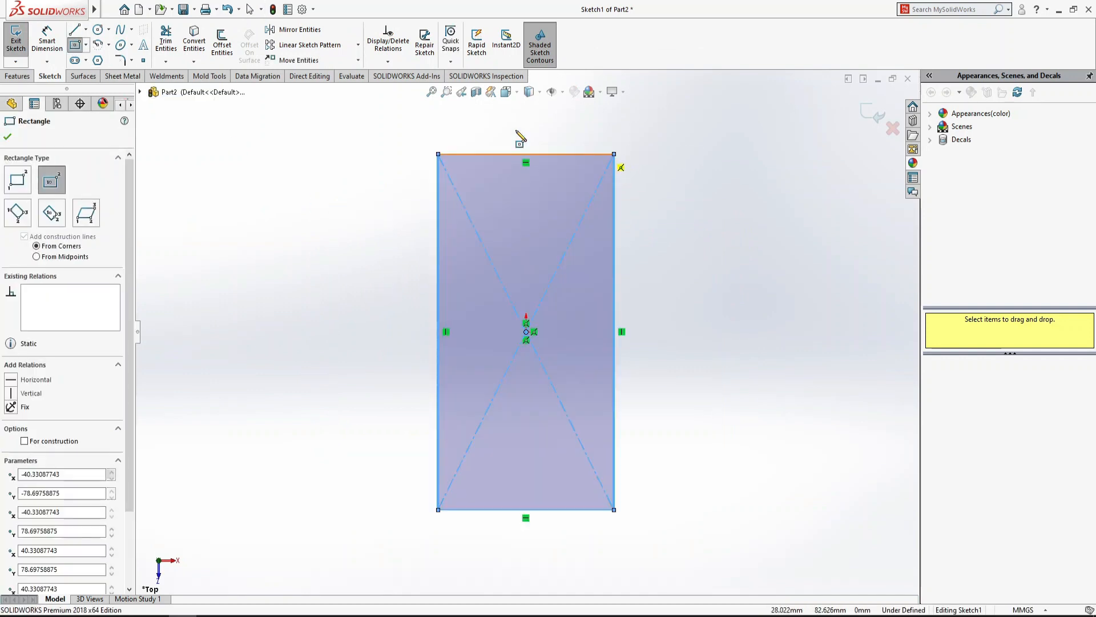
{"action": "key", "text": "Escape"}
Dimension the rectangle's height as 150 mm and its width as 60 mm
{"action": "left_click", "coordinate": [615, 280]}
{"action": "left_click", "coordinate": [690, 299]}
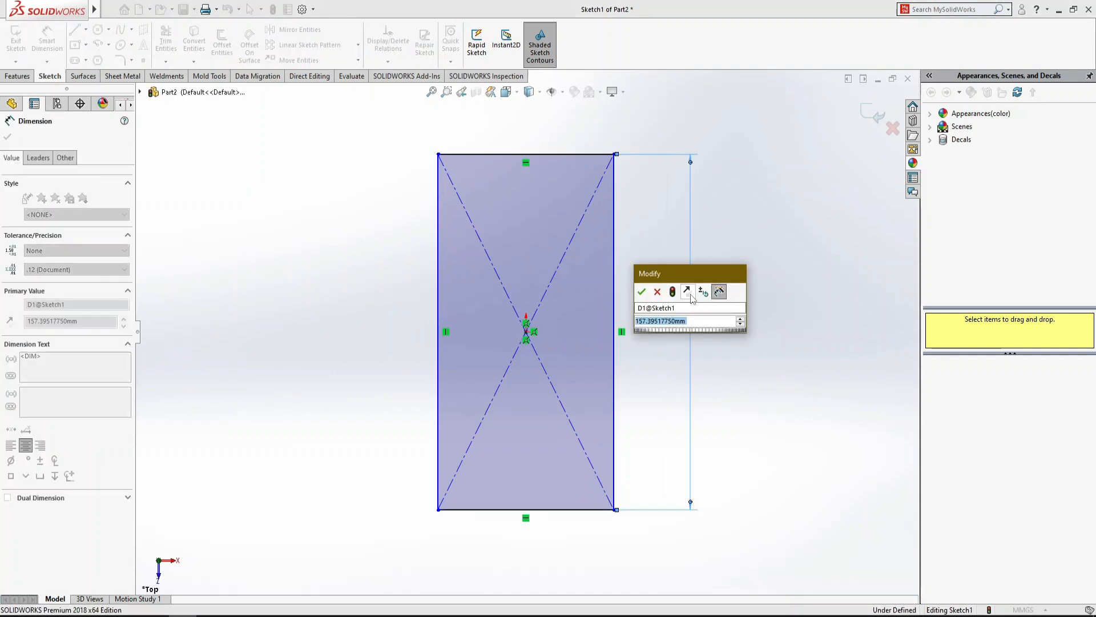
{"action": "type", "text": "150"}
{"action": "key", "text": "Return"}
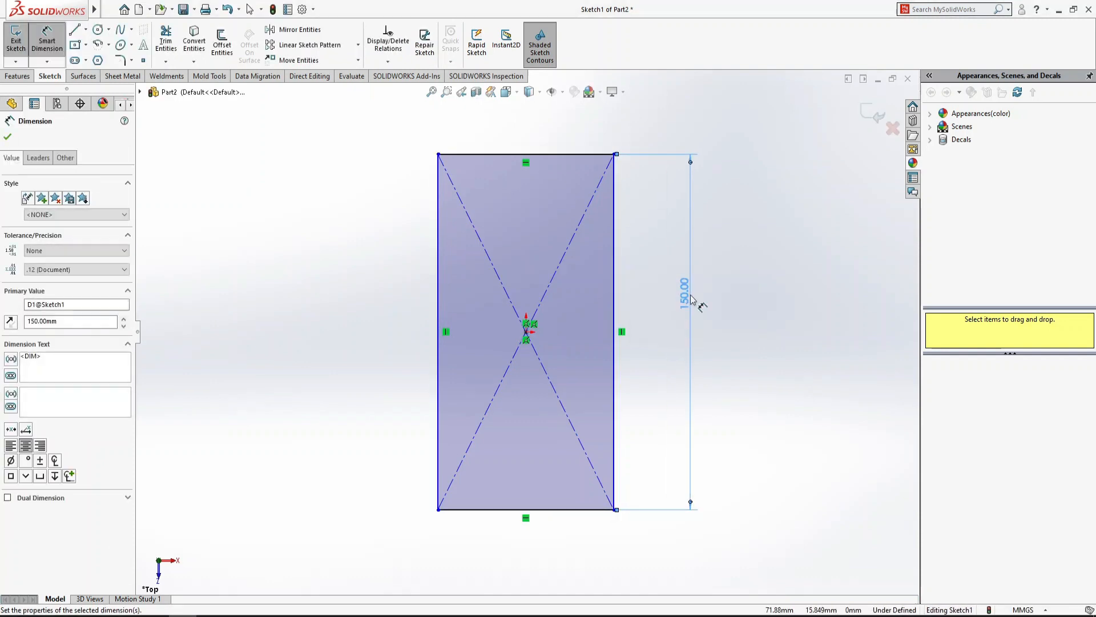
{"action": "left_click", "coordinate": [592, 510]}
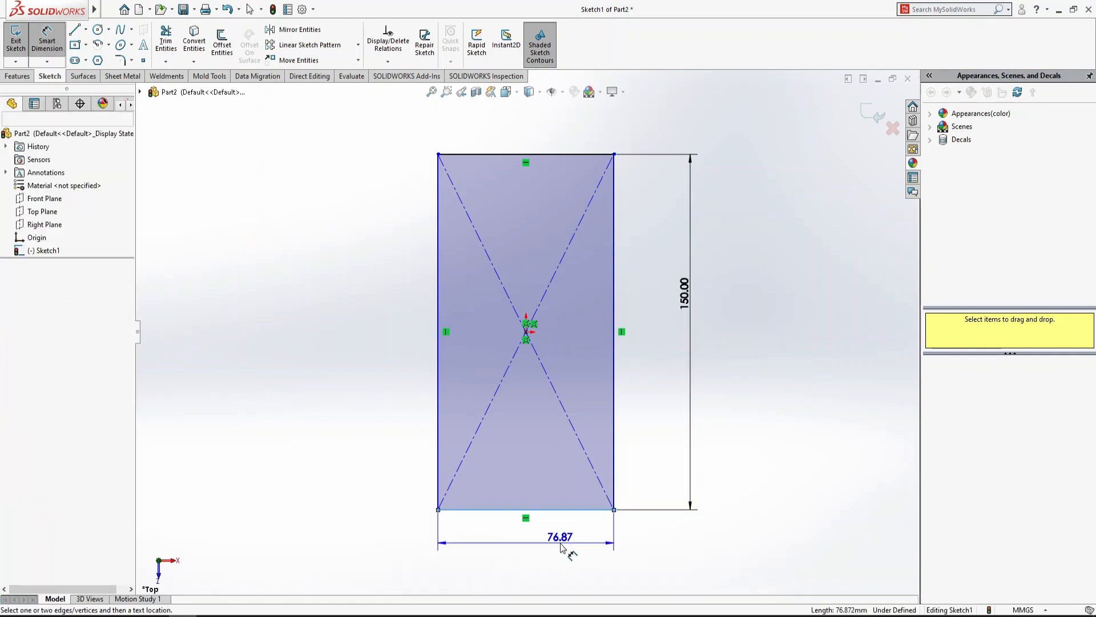
{"action": "left_click", "coordinate": [562, 549]}
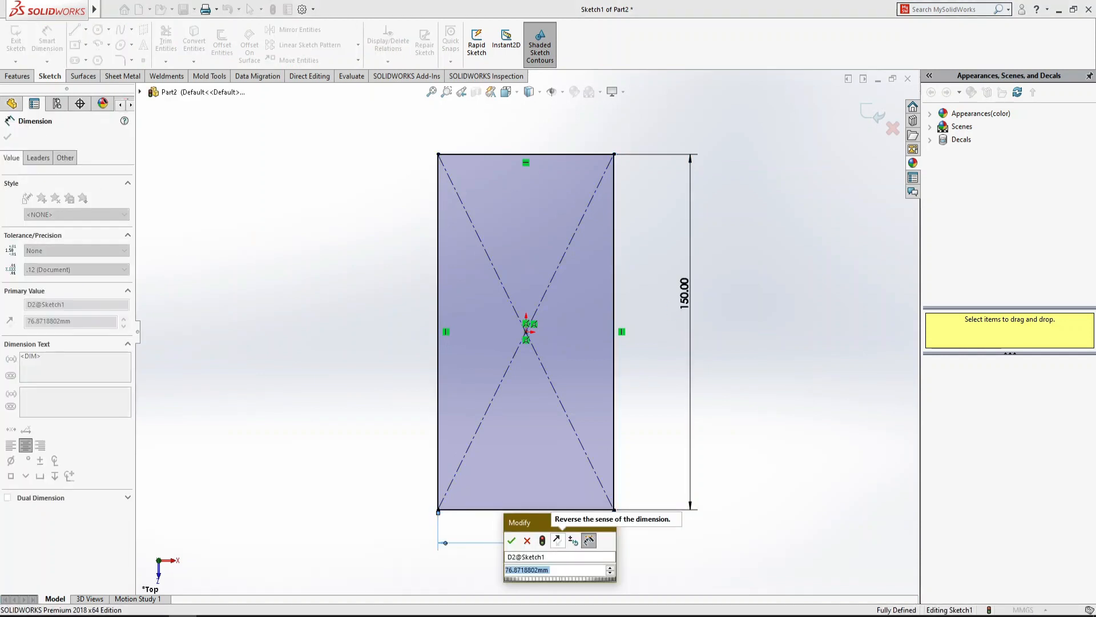
{"action": "type", "text": "75"}
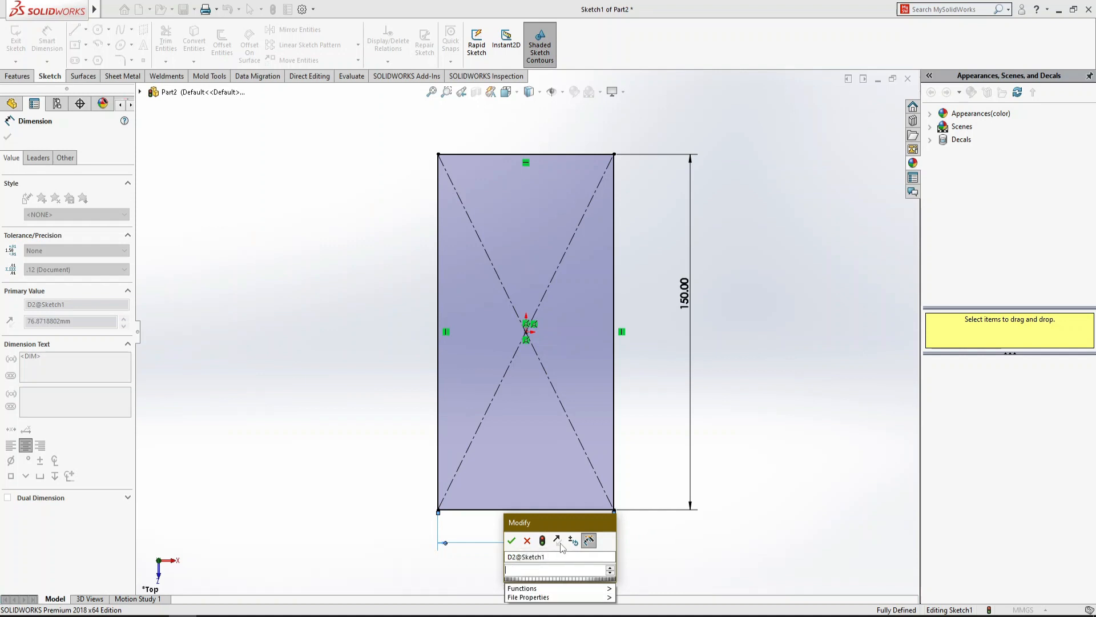
{"action": "key", "text": "BackSpace"}
{"action": "key", "text": "BackSpace"}
{"action": "type", "text": "60"}
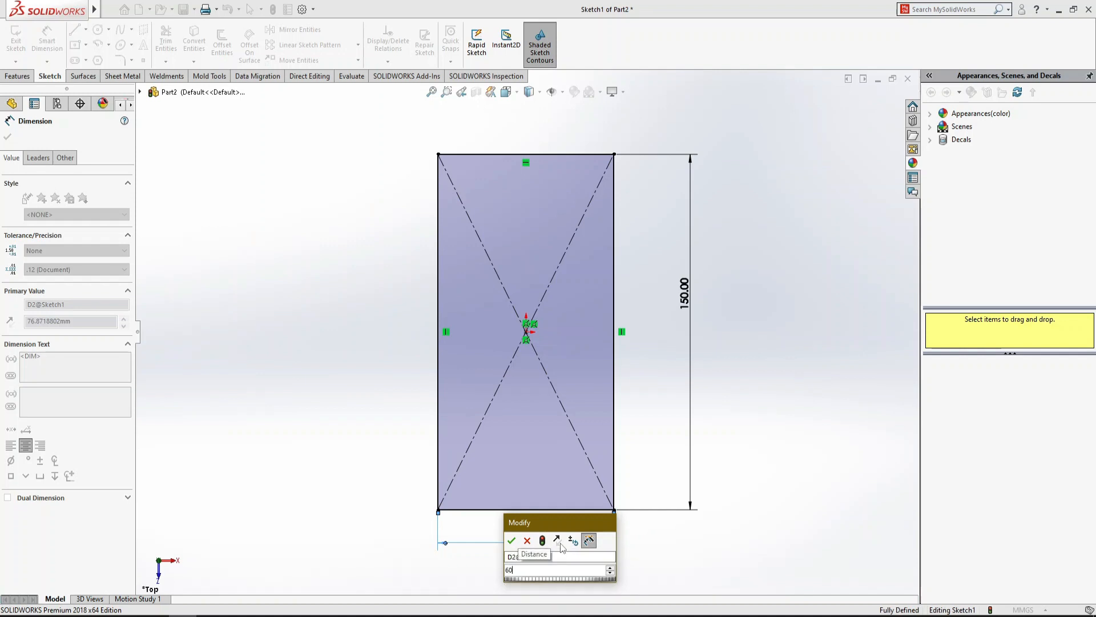
{"action": "key", "text": "Return"}
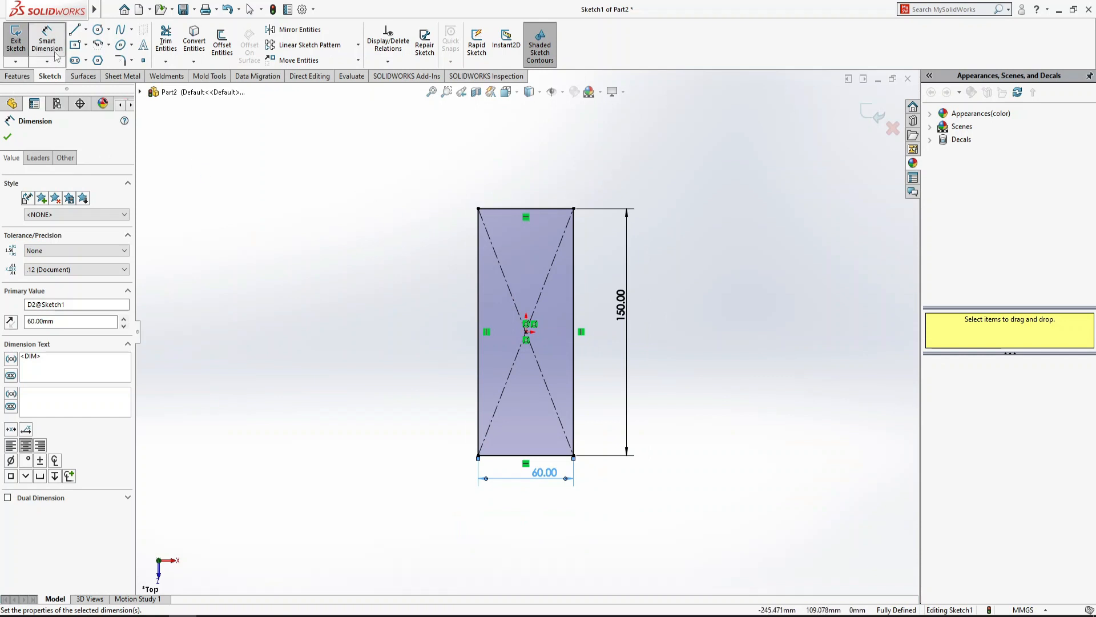
Draw a 3-sided inscribed-circle polygon centered about 117 mm above the origin, with one vertex pointing straight down into the rectangle
{"action": "left_click", "coordinate": [97, 60]}
{"action": "left_click_drag", "start_coordinate": [40, 204], "coordinate": [3, 205]}
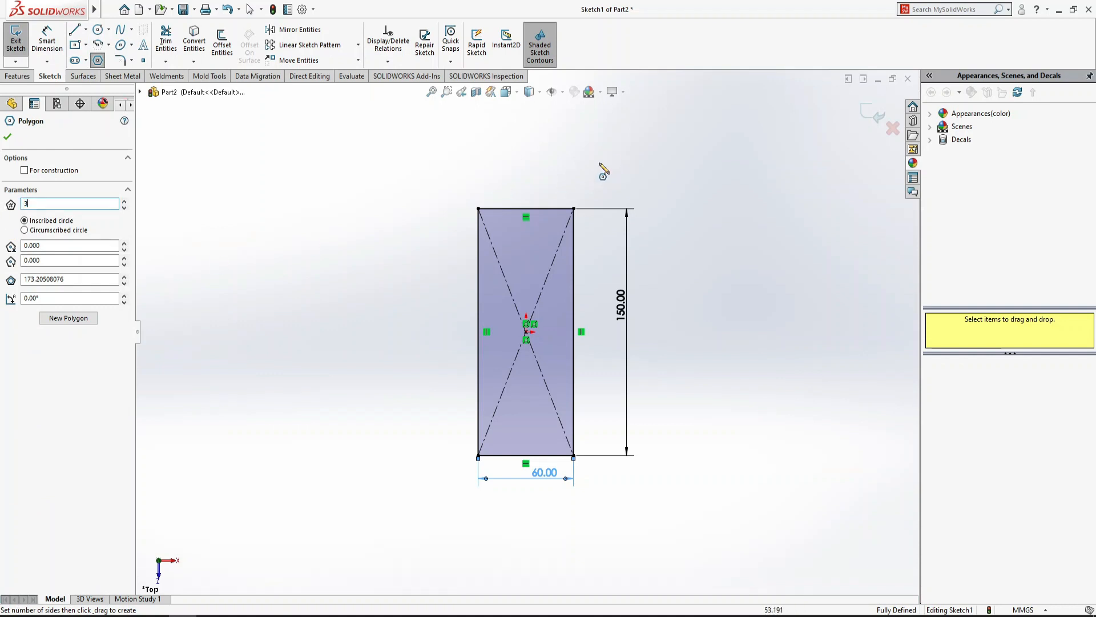
{"action": "left_click", "coordinate": [526, 140]}
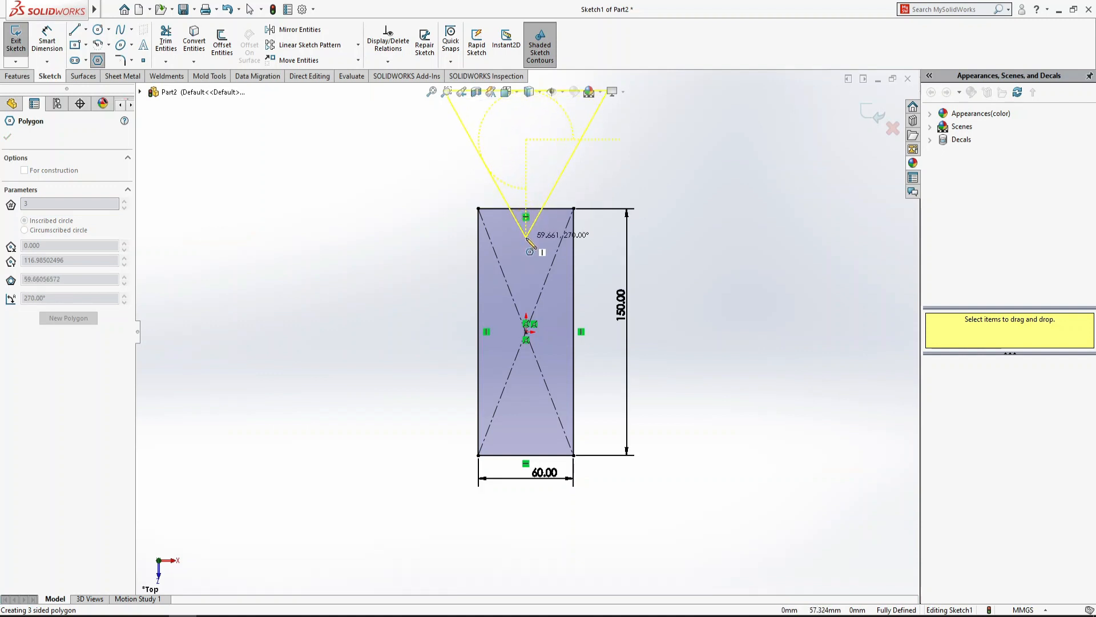
{"action": "left_click", "coordinate": [526, 237]}
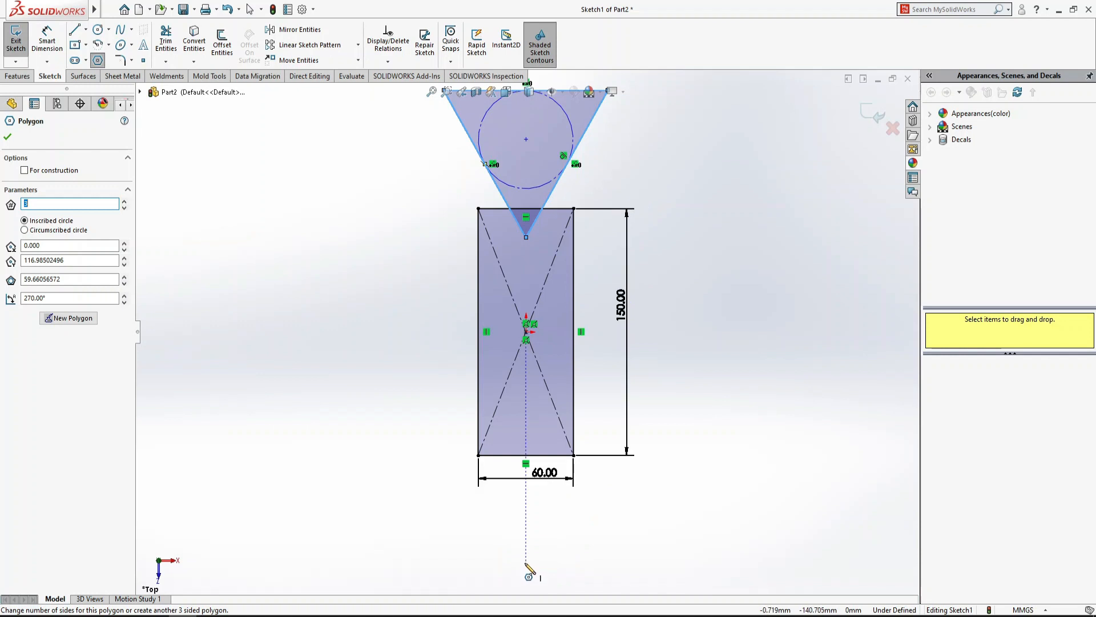
{"action": "key", "text": "Escape"}
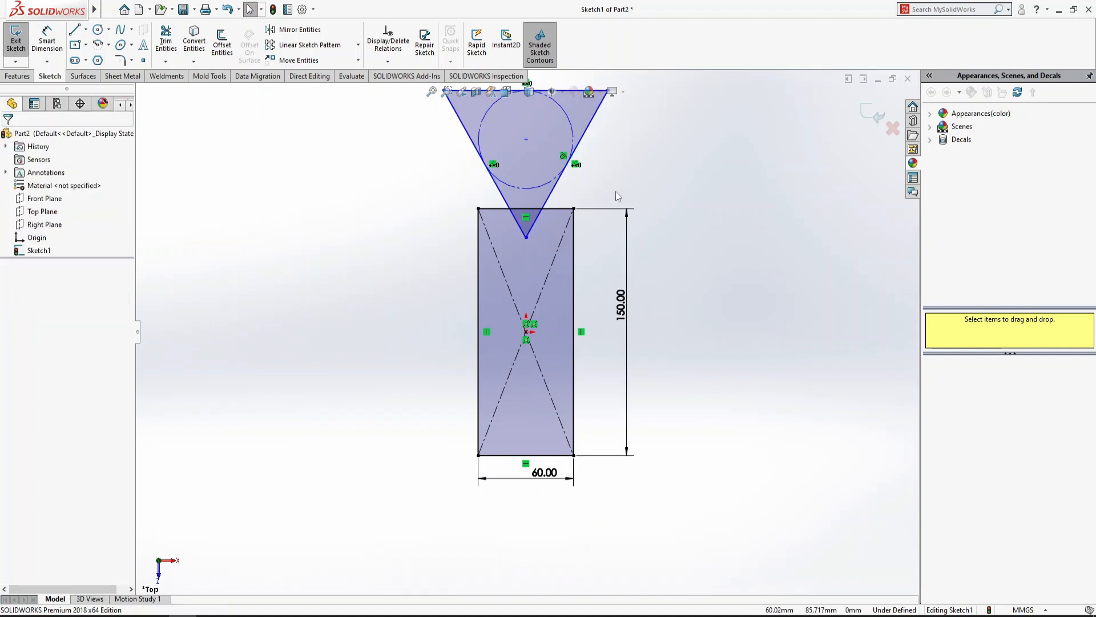
{"action": "key", "text": "f"}
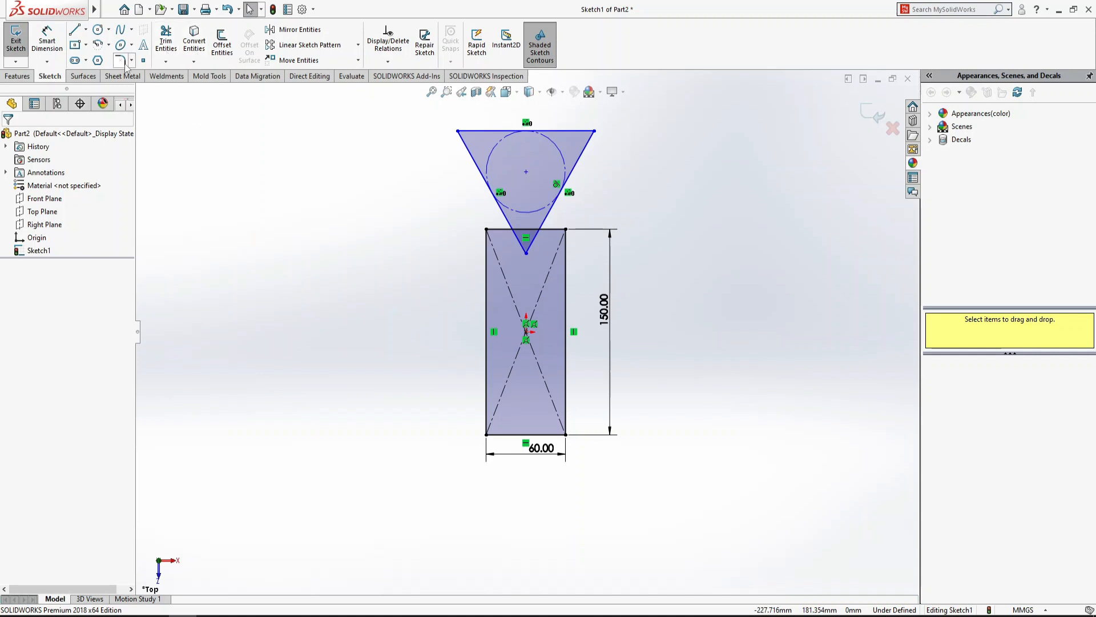
{"action": "left_click", "coordinate": [552, 217]}
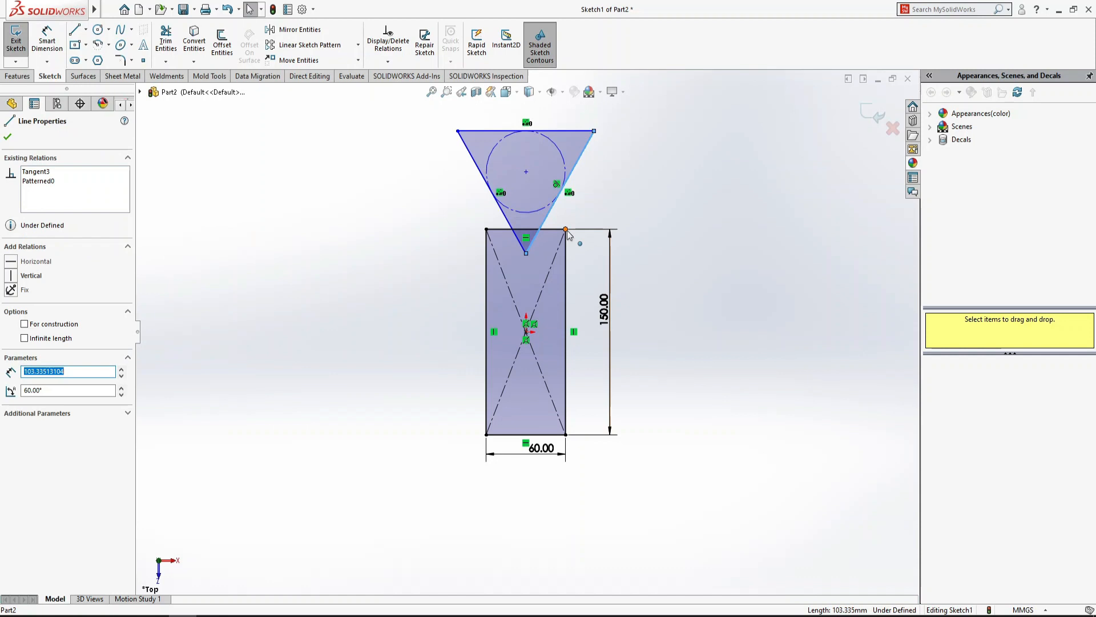
{"action": "left_click", "coordinate": [566, 229]}
{"action": "key", "text": "super"}
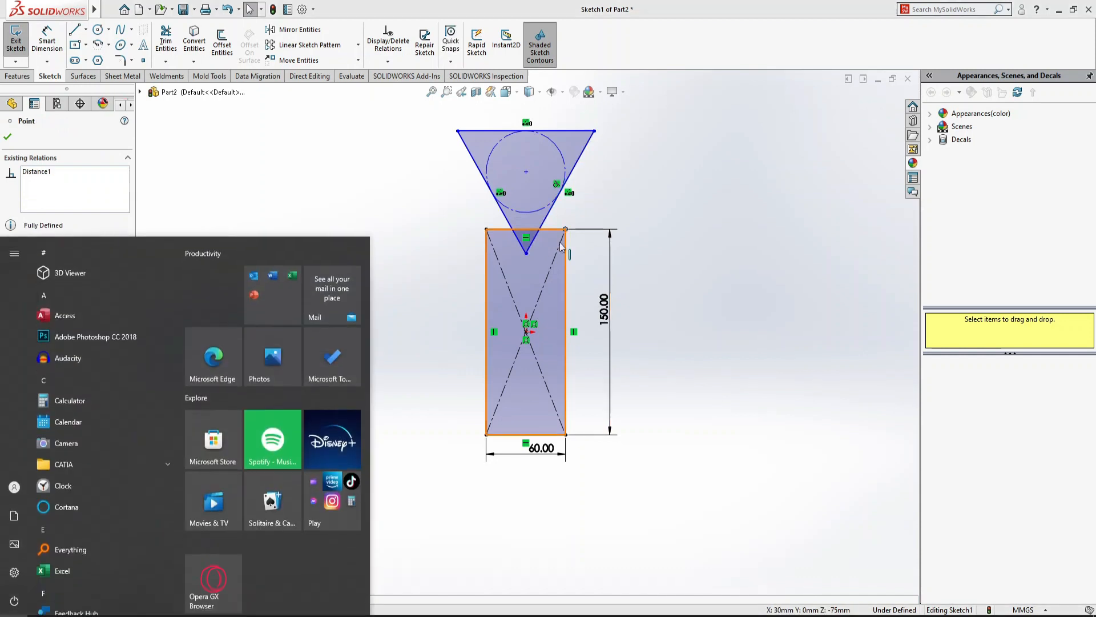
{"action": "left_click", "coordinate": [636, 212]}
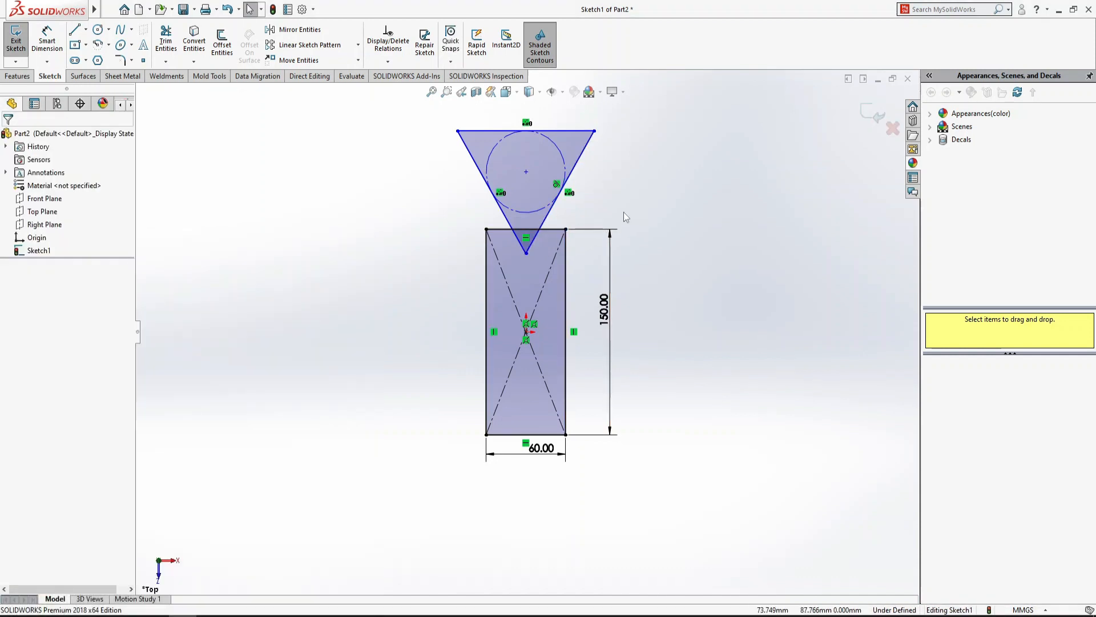
Add a Coincident relation between the triangle's right side and the rectangle's upper-right corner
{"action": "left_click", "coordinate": [551, 219]}
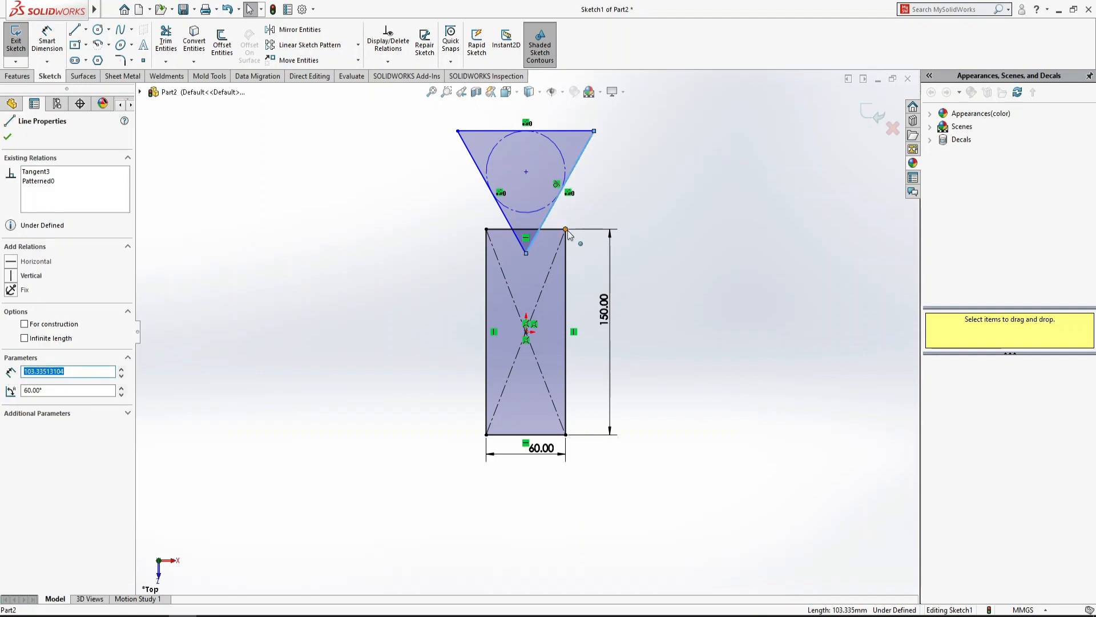
{"action": "left_click", "coordinate": [566, 230], "text": "ctrl"}
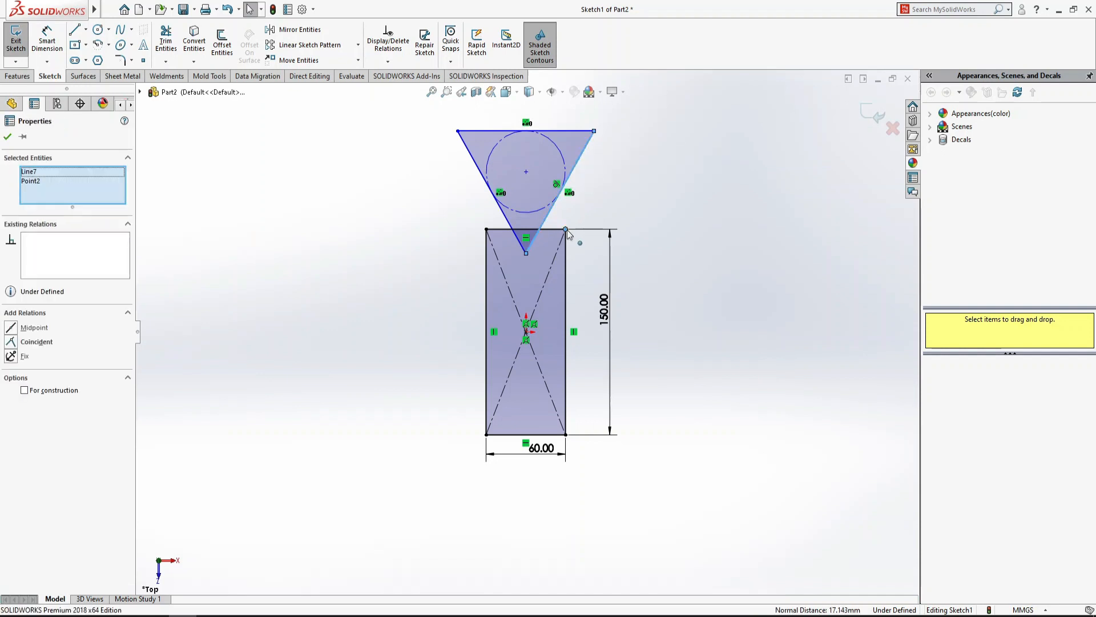
{"action": "left_click", "coordinate": [13, 343]}
{"action": "left_click", "coordinate": [718, 198]}
Add a length dimension to the triangle's top edge, placed above it
{"action": "left_click", "coordinate": [57, 50]}
{"action": "scroll", "coordinate": [600, 172], "scroll_direction": "up", "scroll_amount": 3}
{"action": "scroll", "coordinate": [553, 171], "scroll_direction": "down", "scroll_amount": 2}
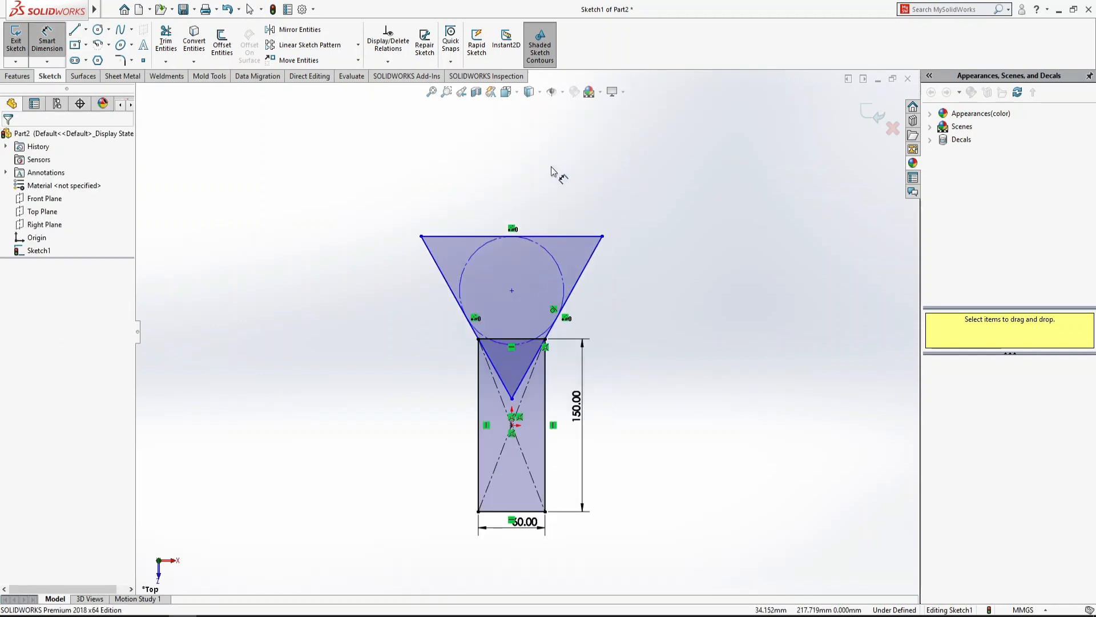
{"action": "scroll", "coordinate": [551, 171], "scroll_direction": "down", "scroll_amount": 2}
{"action": "left_click", "coordinate": [567, 281]}
{"action": "left_click", "coordinate": [521, 256]}
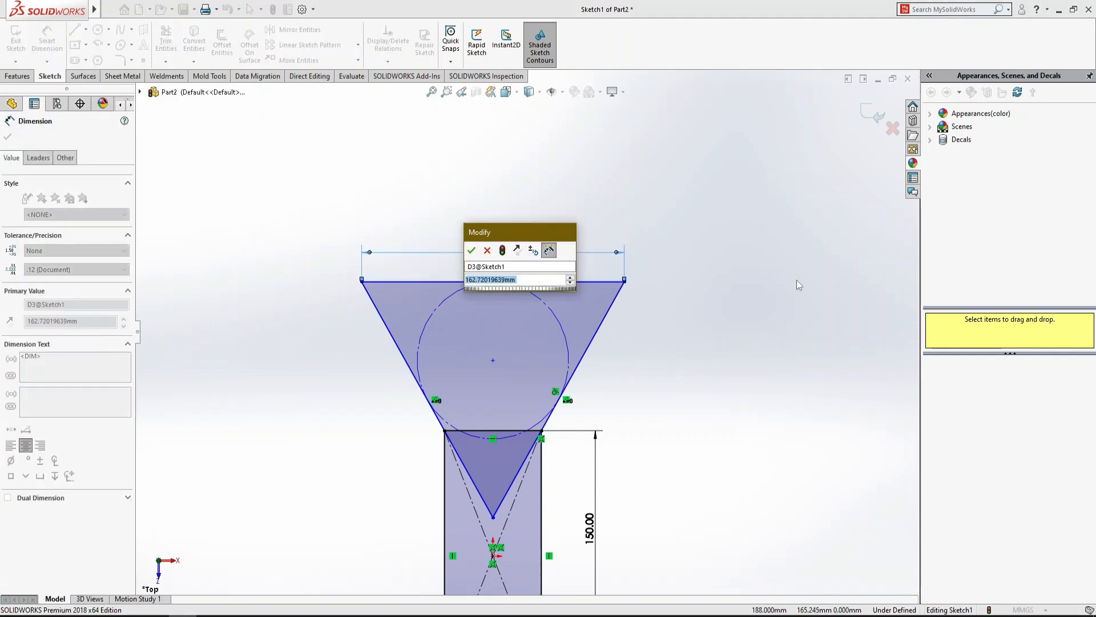
Try to set the triangle's top edge length to 60 mm
{"action": "scroll", "coordinate": [797, 280], "scroll_direction": "up", "scroll_amount": 3}
{"action": "left_click_drag", "start_coordinate": [512, 541], "coordinate": [513, 565]}
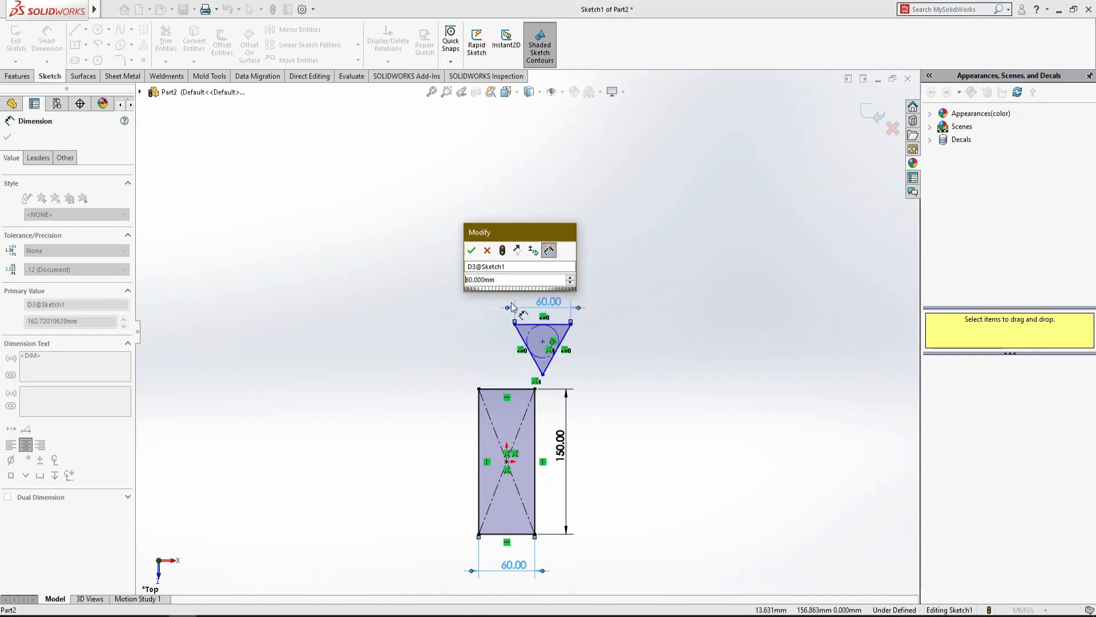
{"action": "key", "text": "Escape"}
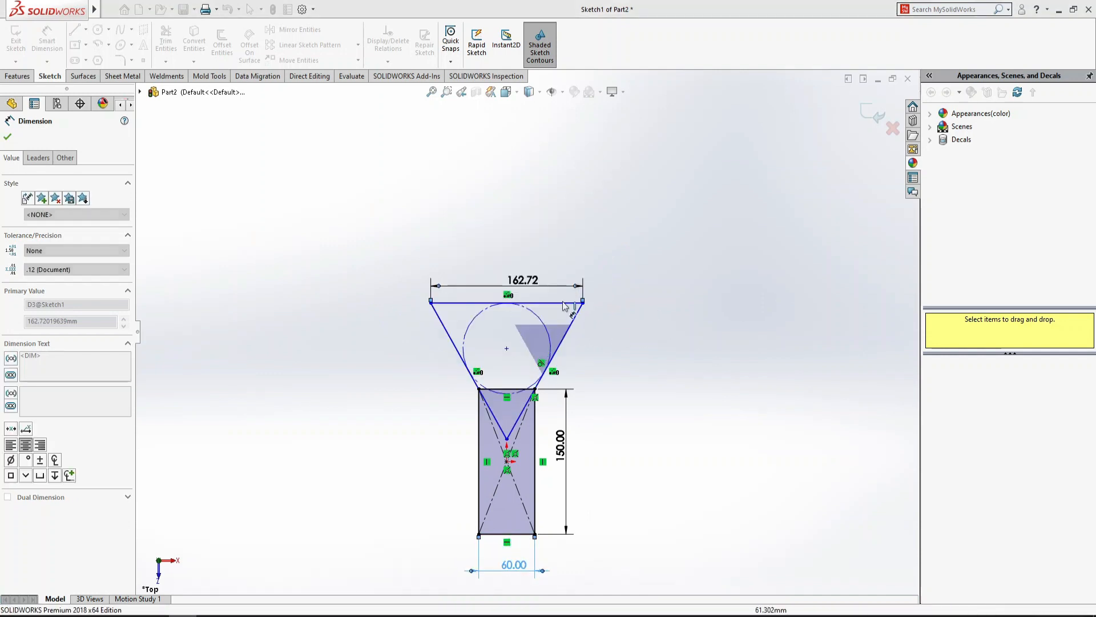
Set the length of the triangle's top edge to 100 mm
{"action": "double_click", "coordinate": [532, 283]}
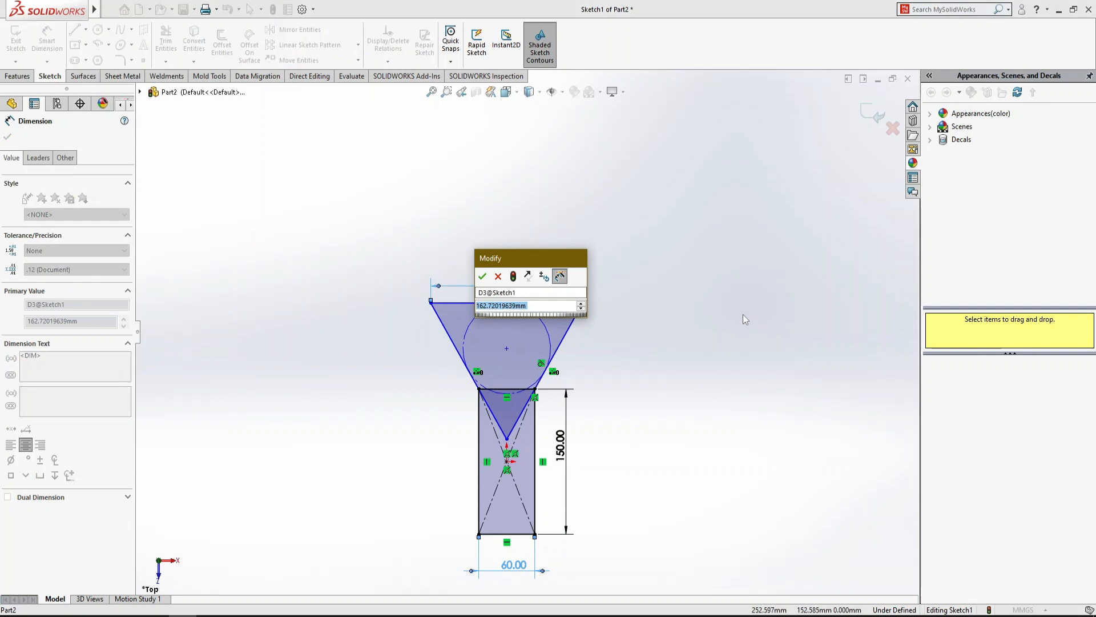
{"action": "type", "text": "100"}
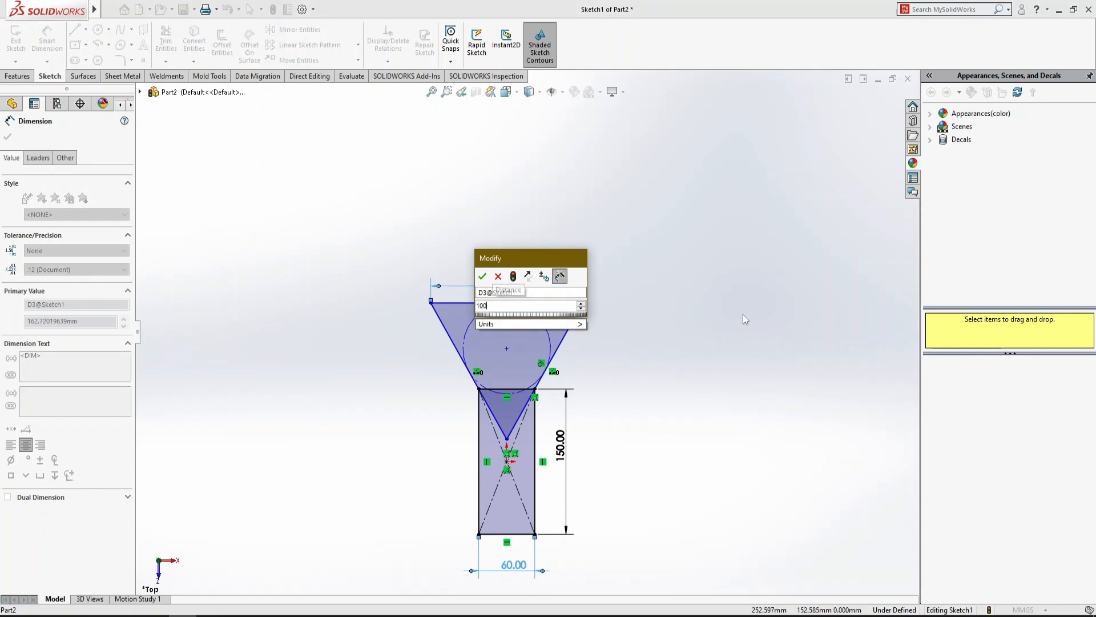
{"action": "key", "text": "Return"}
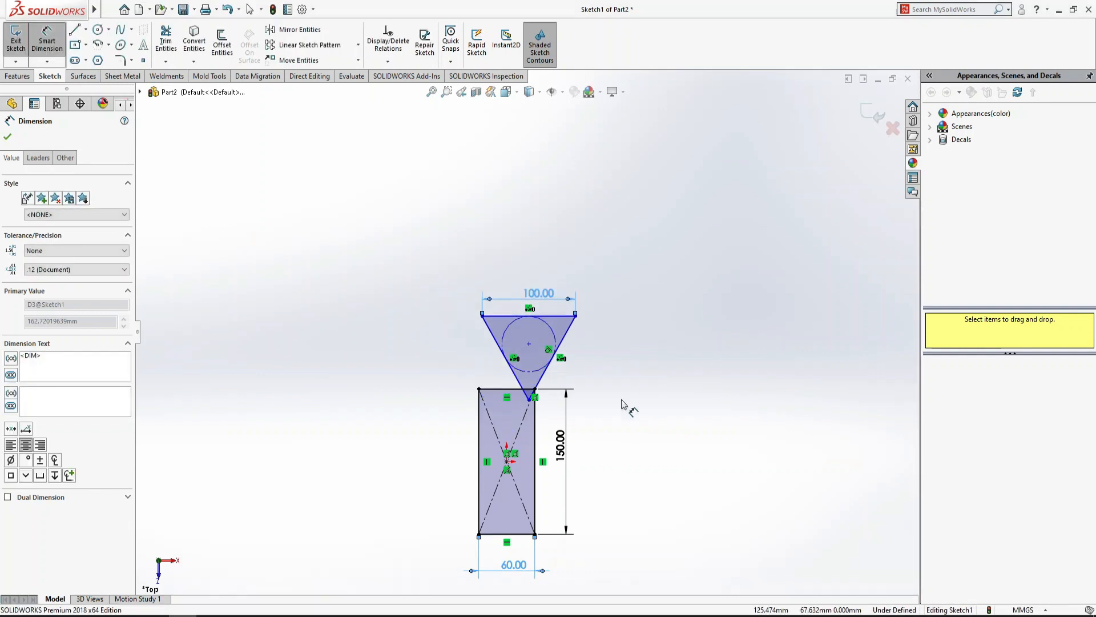
{"action": "key", "text": "Escape"}
{"action": "key", "text": "Escape"}
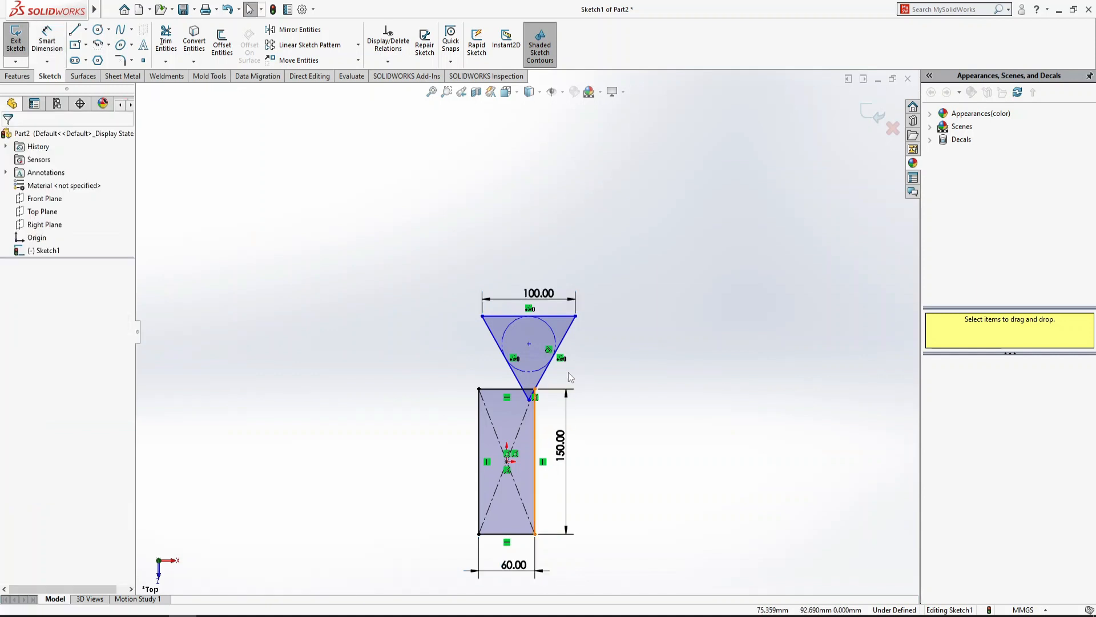
Add a Coincident relation between the triangle's left side and the rectangle's upper-left corner
{"action": "scroll", "coordinate": [571, 377], "scroll_direction": "down", "scroll_amount": 3}
{"action": "left_click", "coordinate": [491, 374]}
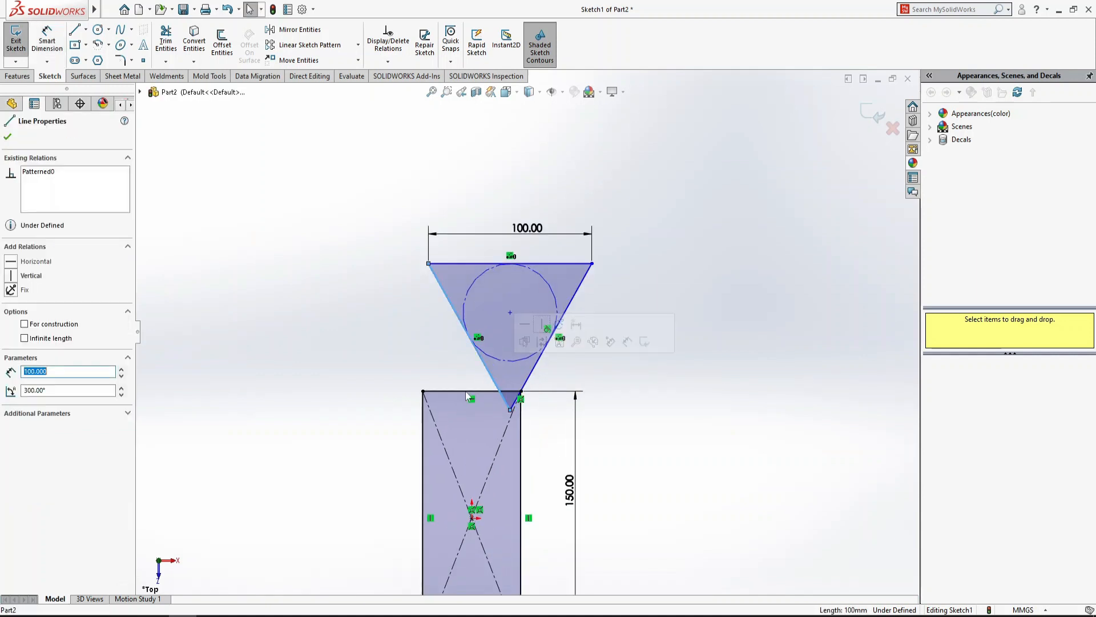
{"action": "left_click", "coordinate": [423, 393], "text": "ctrl"}
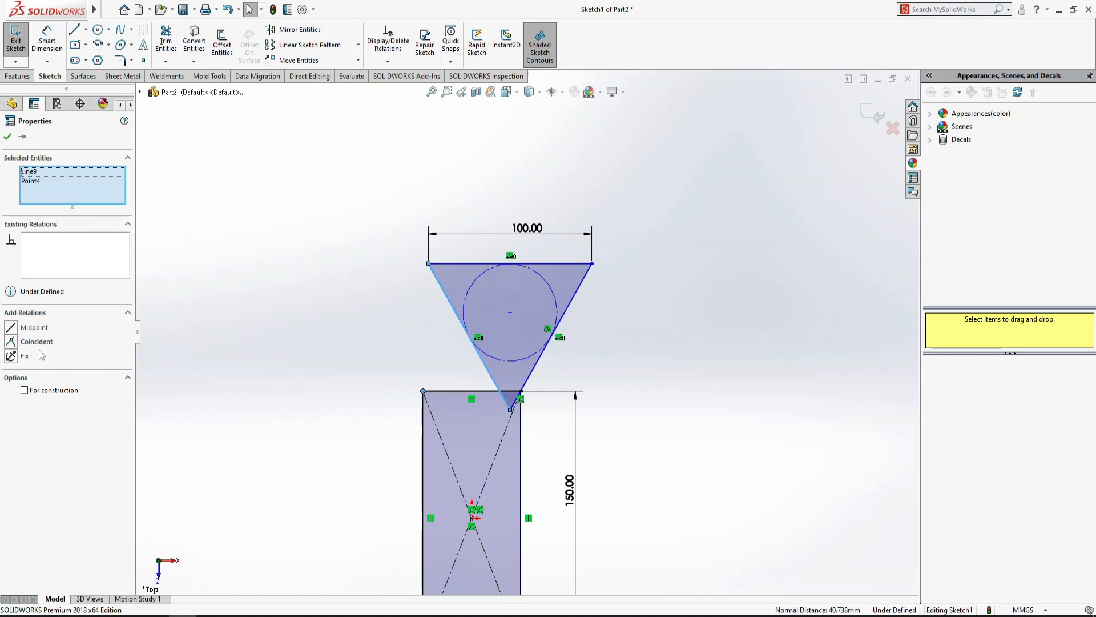
{"action": "left_click", "coordinate": [12, 342]}
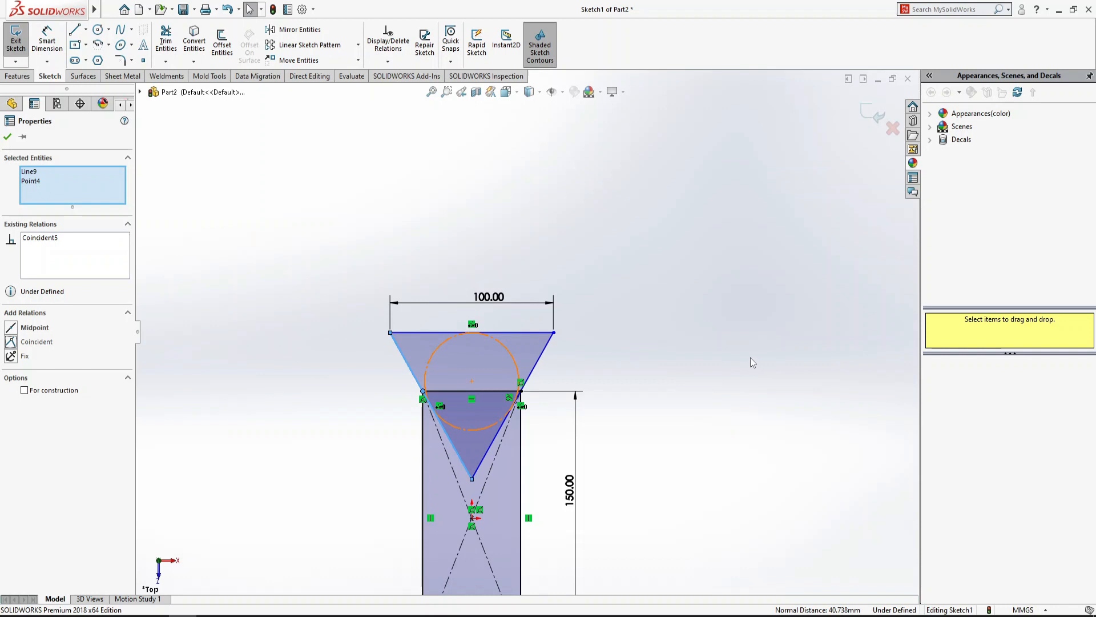
Set the length of the triangle's top edge to 125 mm
{"action": "double_click", "coordinate": [480, 296]}
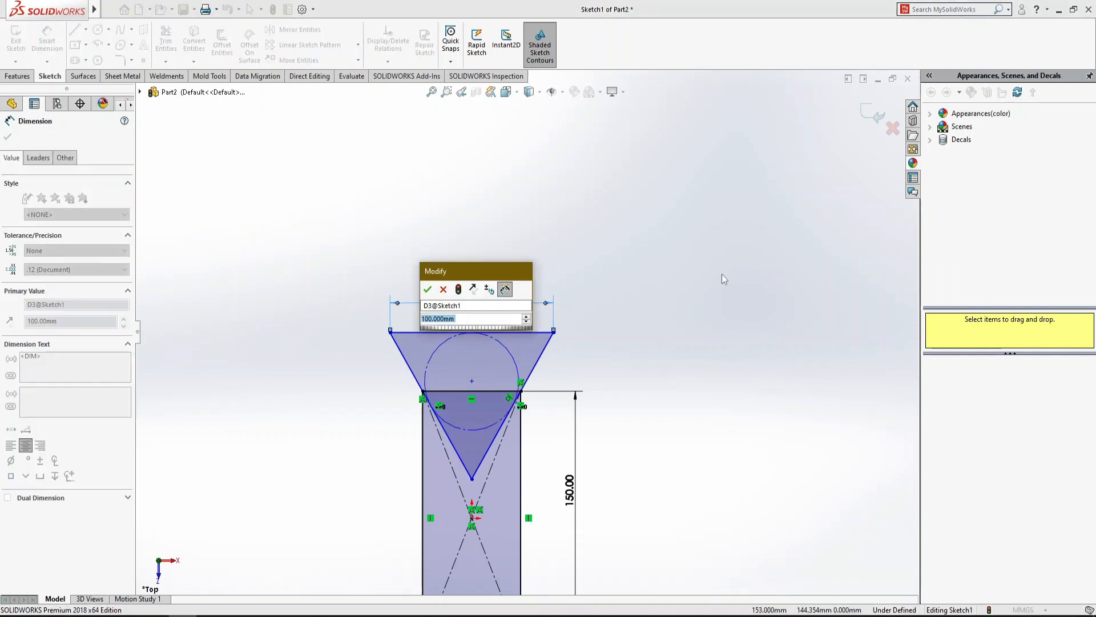
{"action": "type", "text": "125"}
{"action": "key", "text": "Return"}
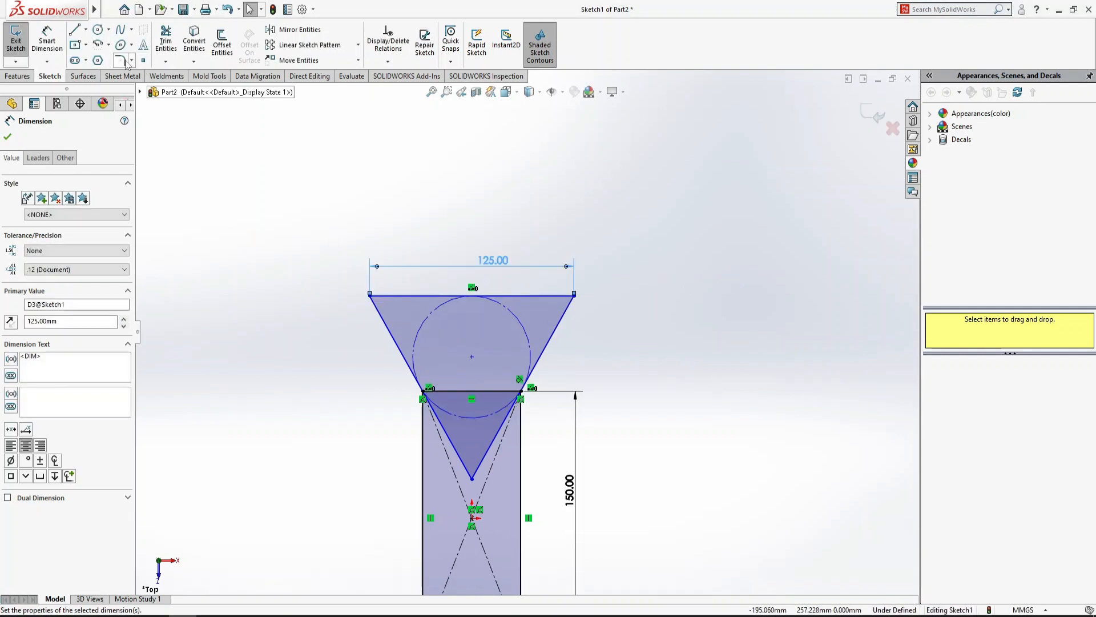
Add a driven height dimension between the triangle's top edge and the rectangle's top edge, placed beside the triangle's right side
{"action": "left_click", "coordinate": [47, 40]}
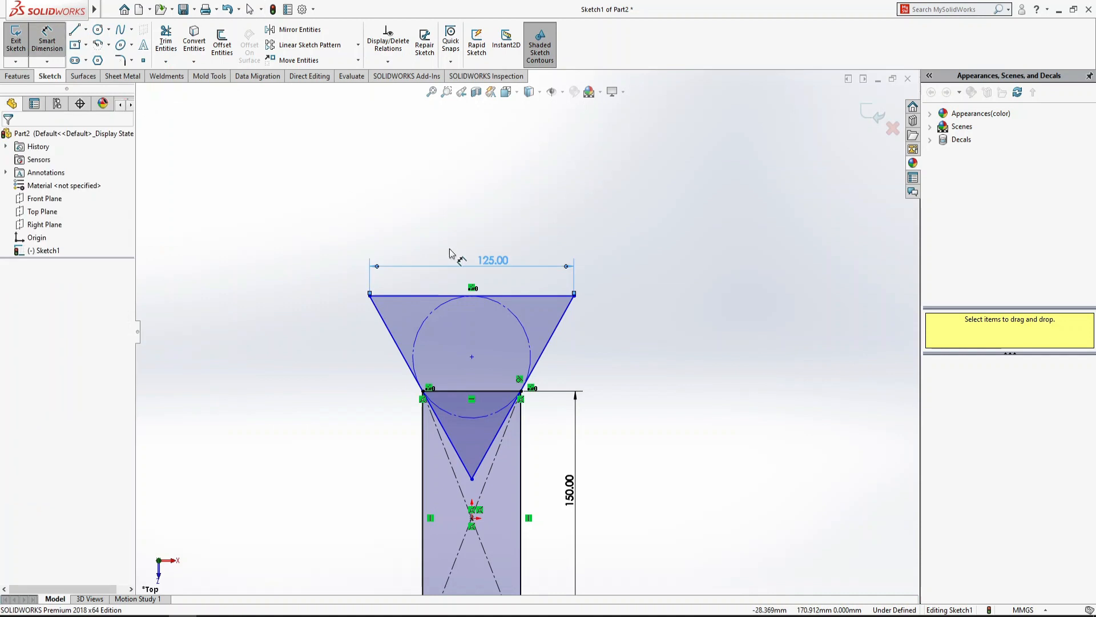
{"action": "left_click", "coordinate": [531, 296]}
{"action": "left_click", "coordinate": [495, 392]}
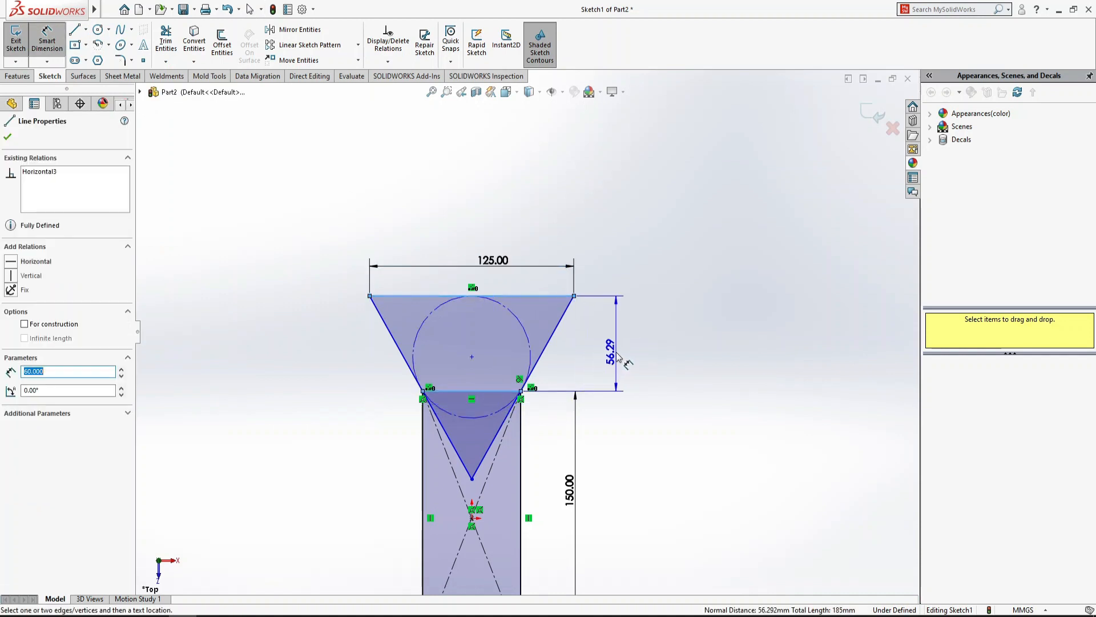
{"action": "left_click", "coordinate": [616, 355]}
{"action": "left_click", "coordinate": [620, 309]}
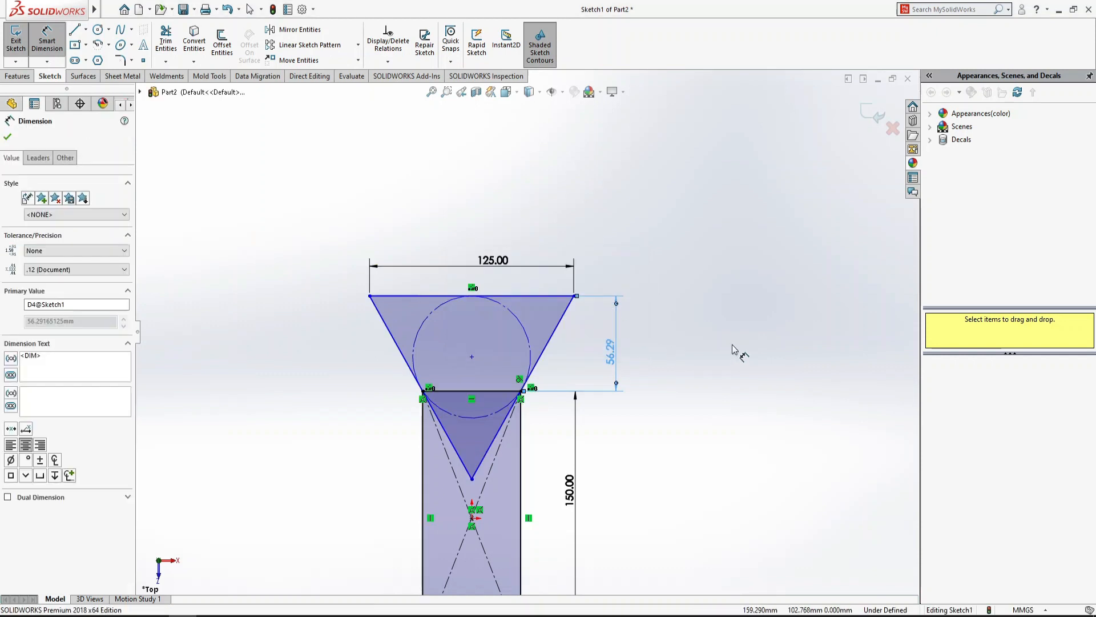
{"action": "key", "text": "Escape"}
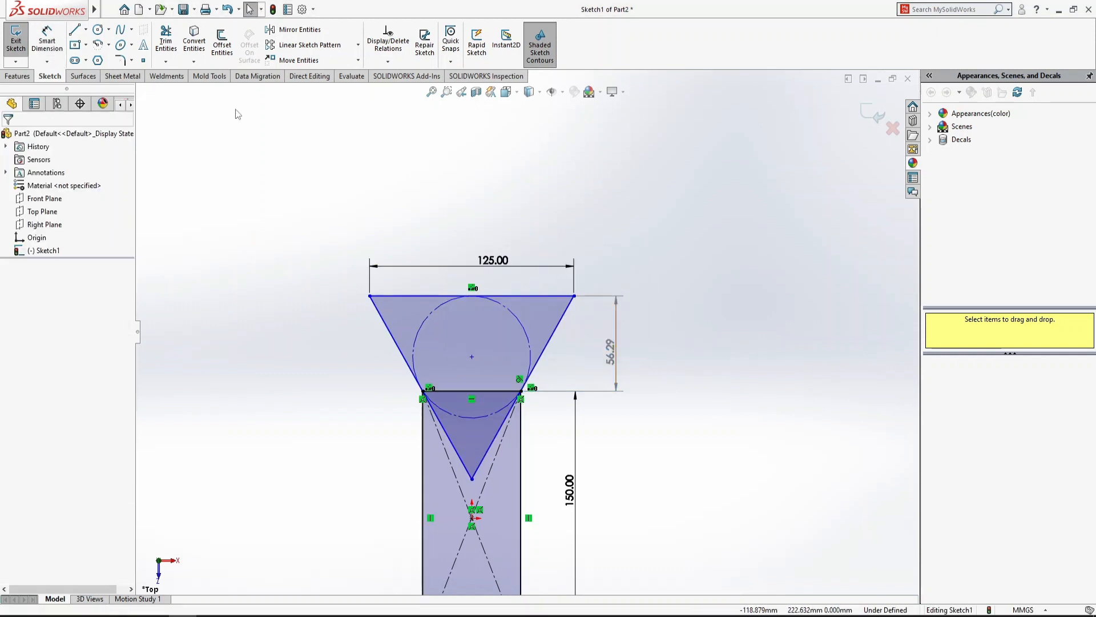
Fillet the triangle's two upper corners with a 15 mm radius, keeping constrained corners
{"action": "left_click", "coordinate": [120, 60]}
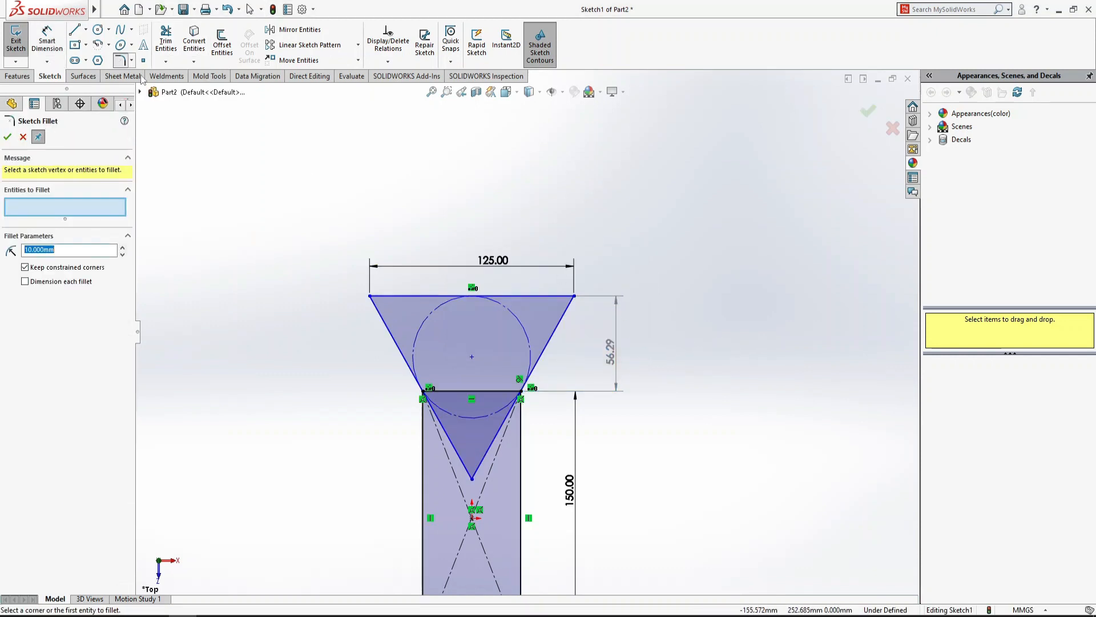
{"action": "left_click", "coordinate": [574, 296]}
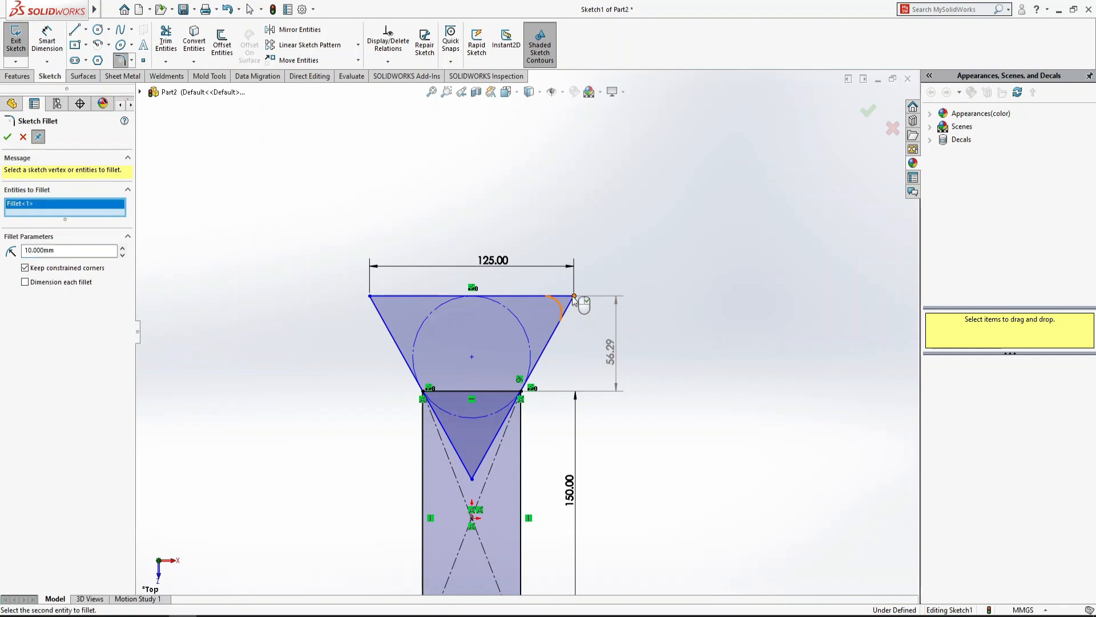
{"action": "left_click", "coordinate": [370, 295]}
{"action": "left_click_drag", "start_coordinate": [80, 261], "coordinate": [1, 268]}
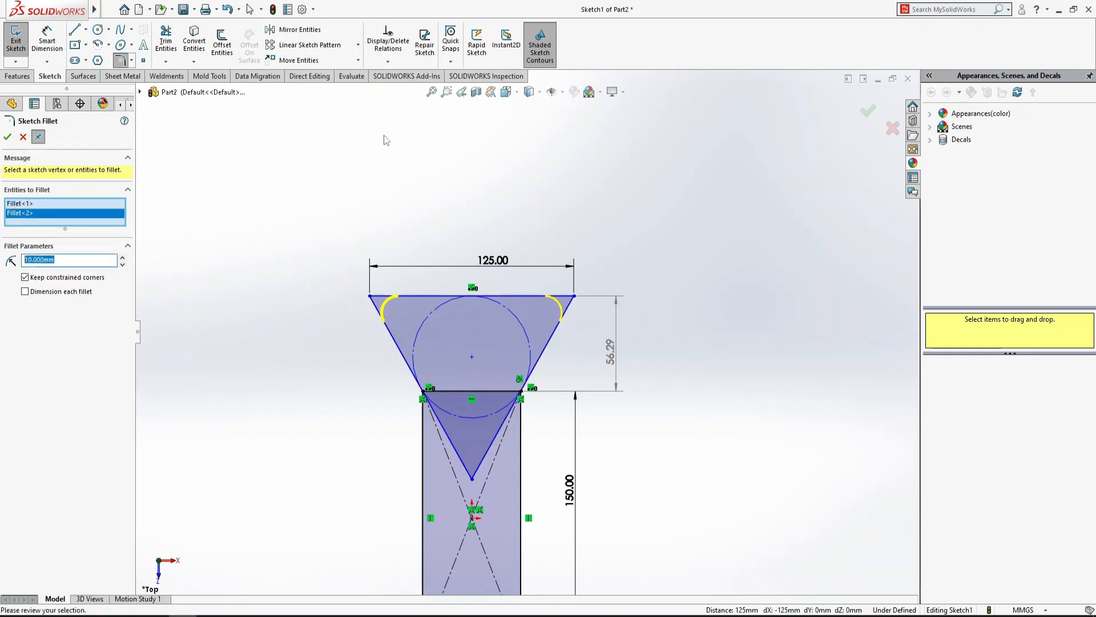
{"action": "type", "text": "20"}
{"action": "key", "text": "Return"}
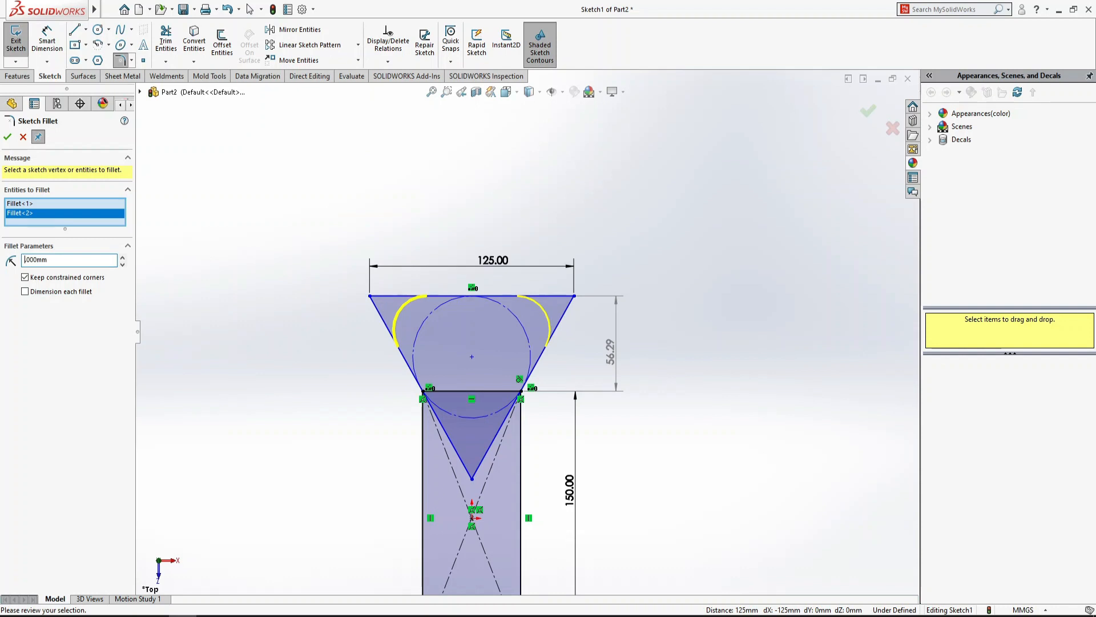
{"action": "key", "text": "Return"}
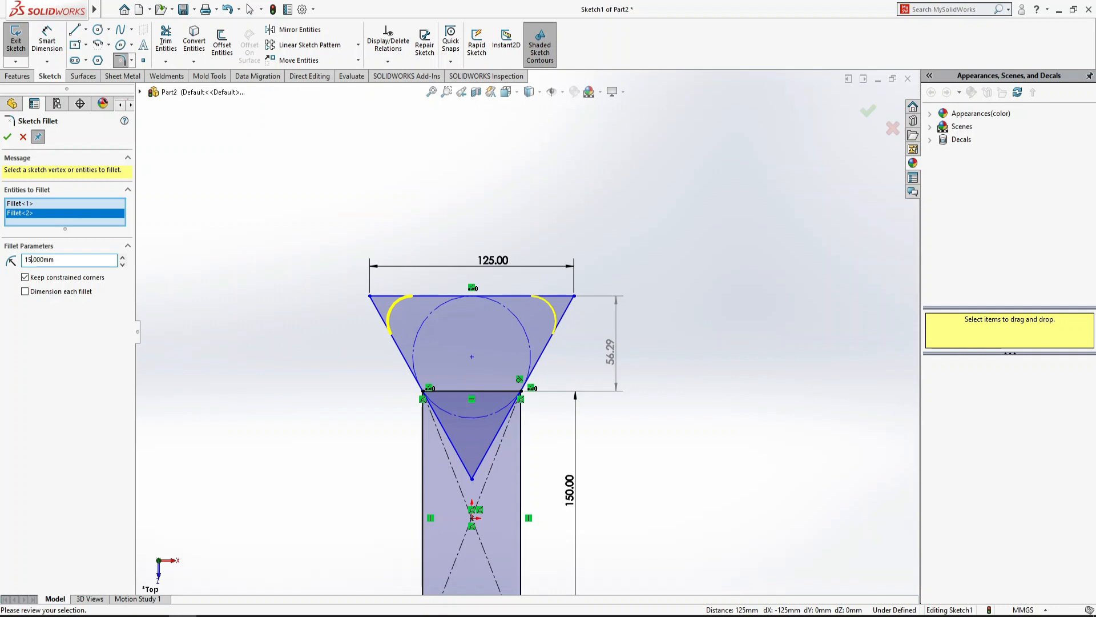
{"action": "left_click", "coordinate": [7, 136]}
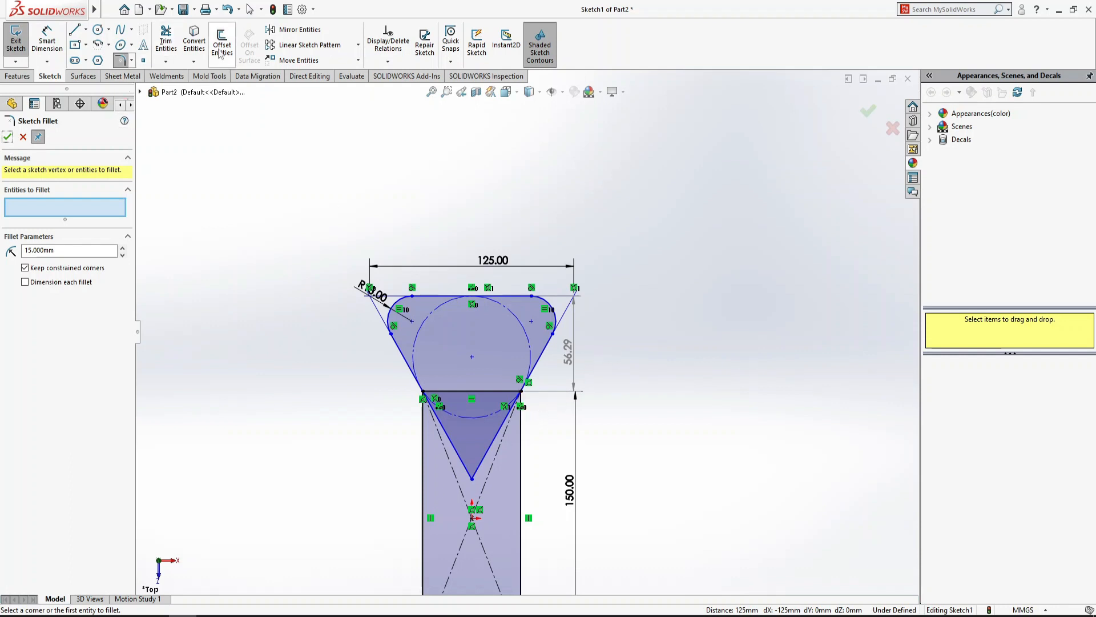
Trim away the rectangle's top edge and the triangle's tip that lies inside the rectangle
{"action": "left_click", "coordinate": [166, 40]}
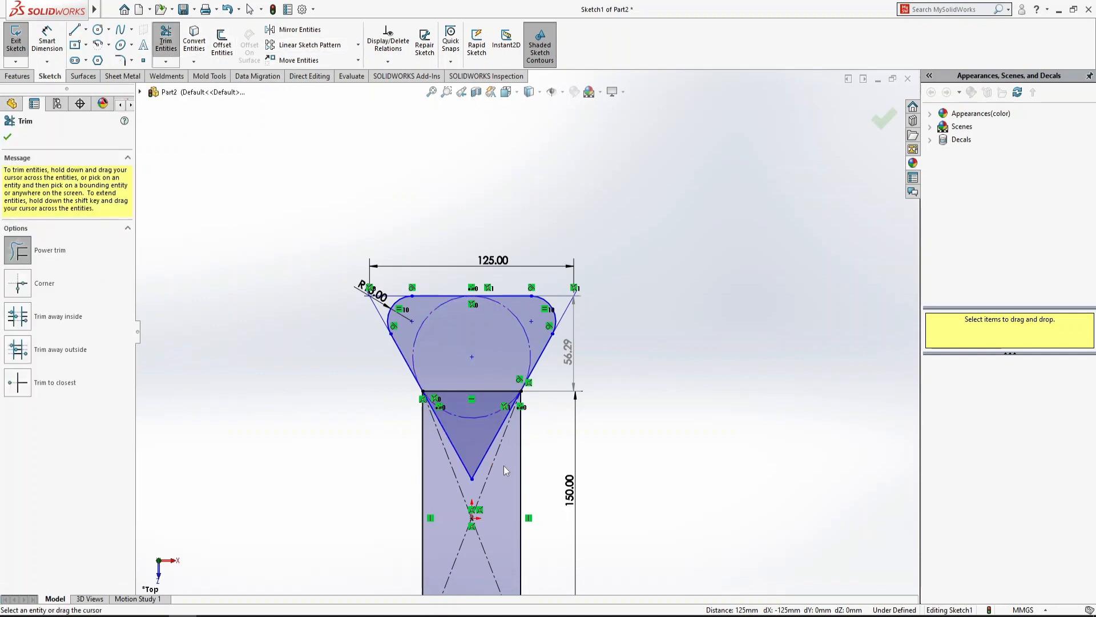
{"action": "left_click", "coordinate": [473, 391]}
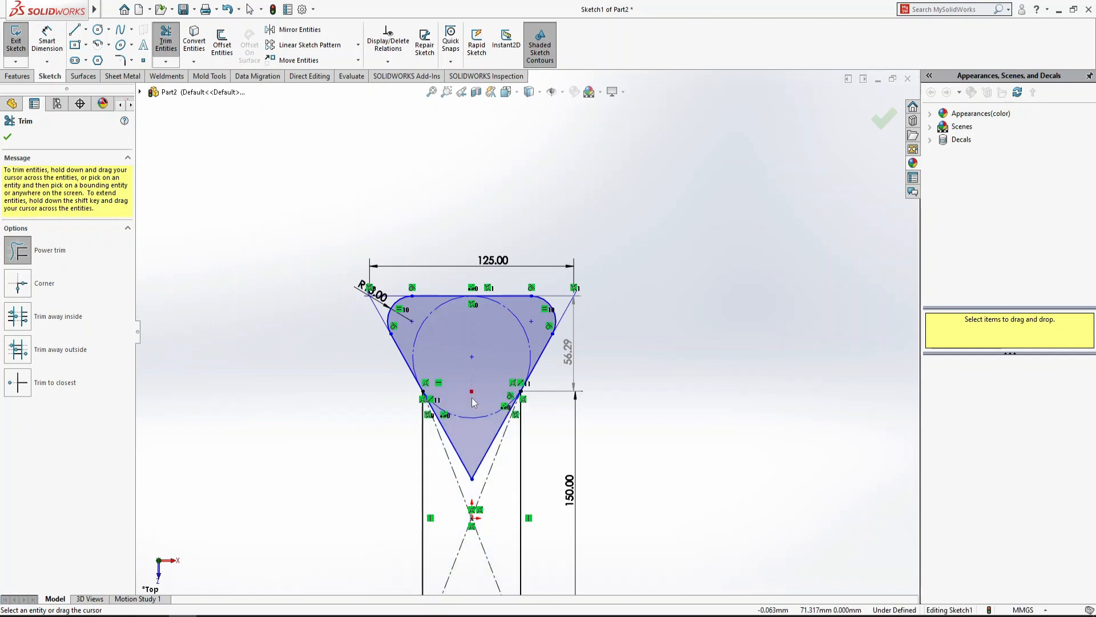
{"action": "mouse_move", "coordinate": [459, 467]}
{"action": "left_mouse_down"}
{"action": "mouse_move", "coordinate": [473, 445]}
{"action": "mouse_move", "coordinate": [483, 469]}
{"action": "left_mouse_up"}
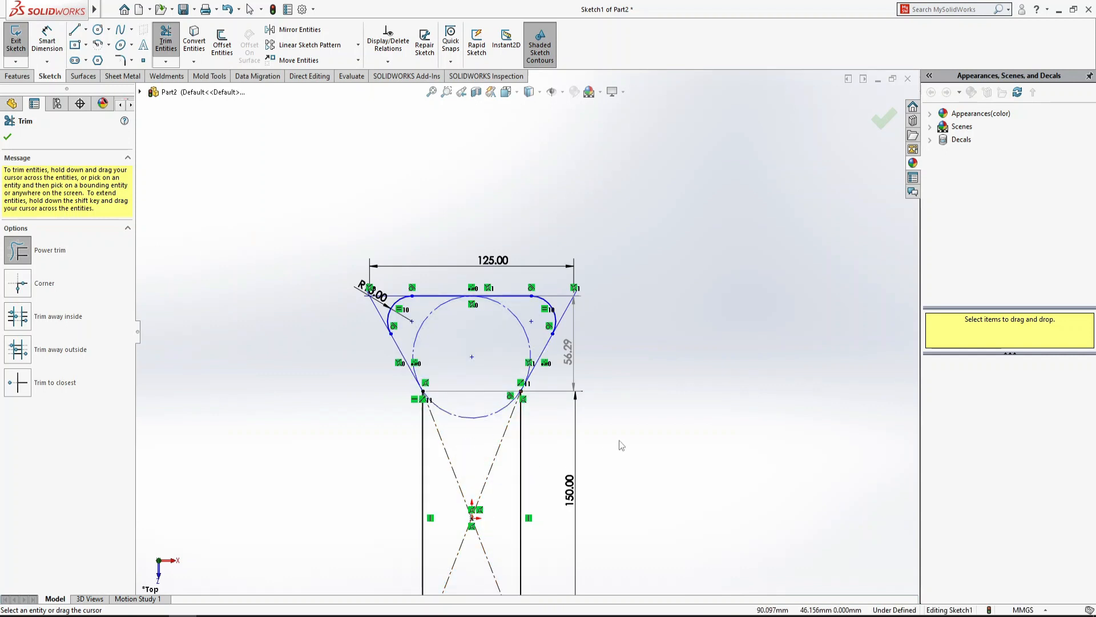
{"action": "scroll", "coordinate": [617, 446], "scroll_direction": "up", "scroll_amount": 3}
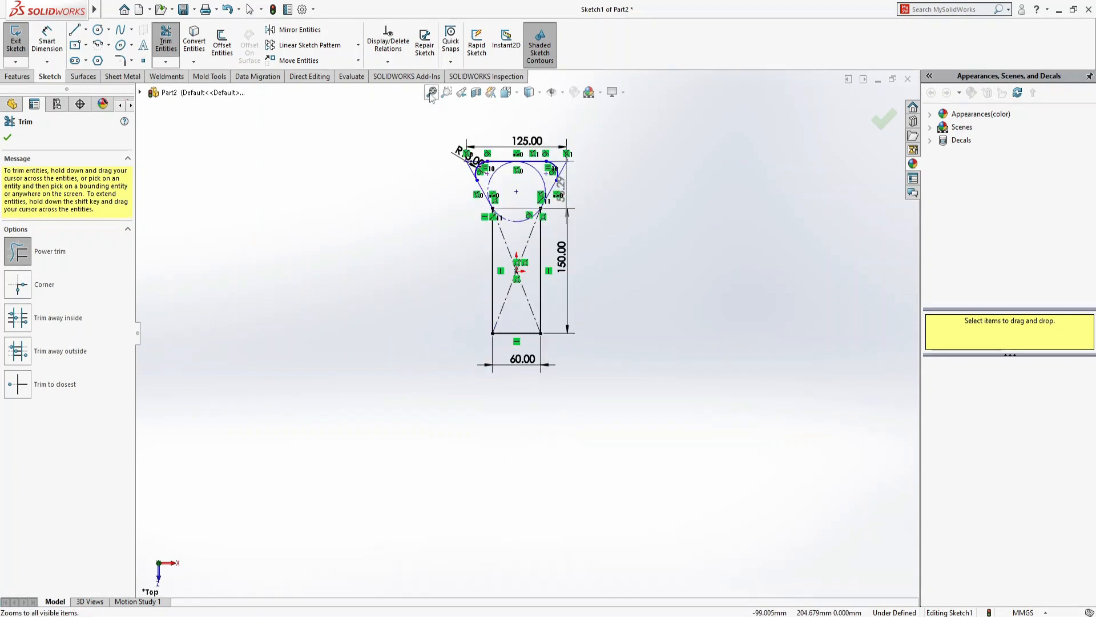
{"action": "scroll", "coordinate": [474, 482], "scroll_direction": "down", "scroll_amount": 3}
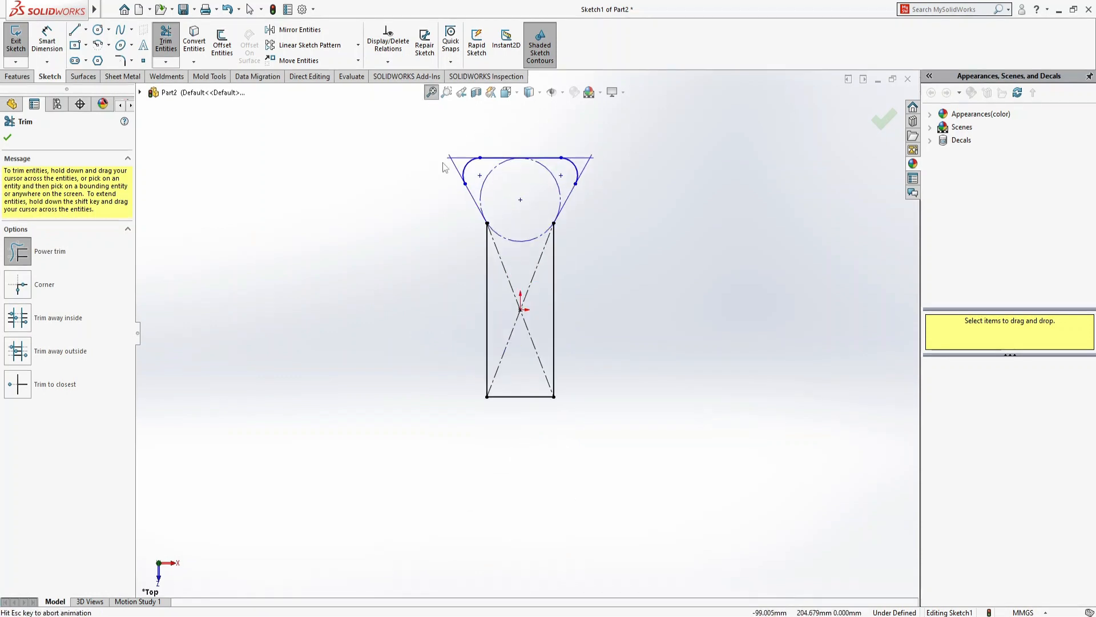
{"action": "left_click", "coordinate": [8, 139]}
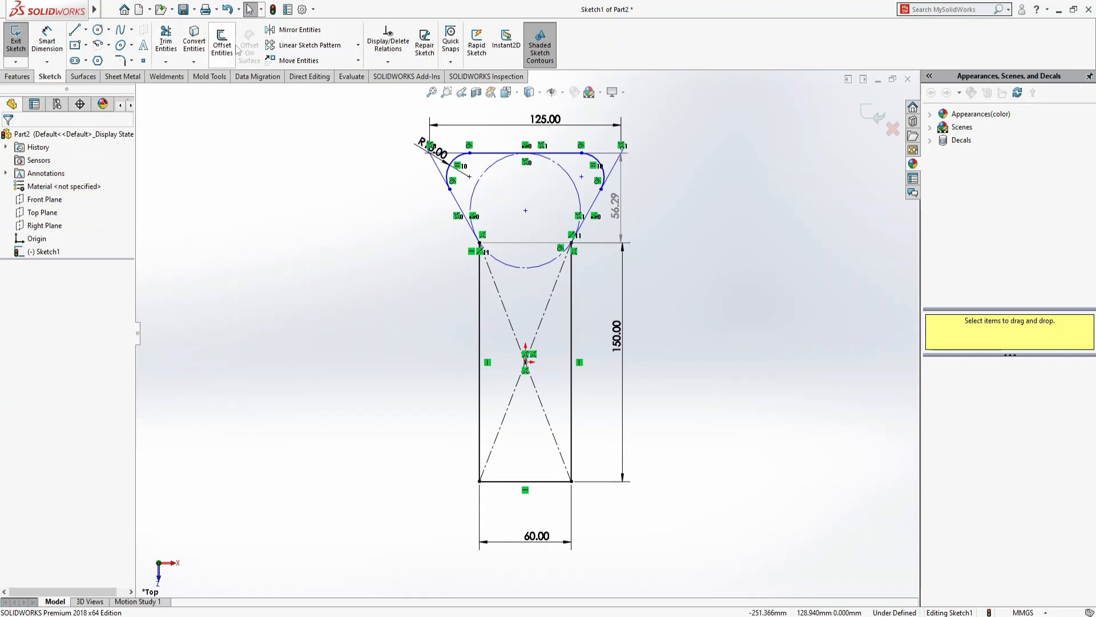
Mirror a copy of the upper end's top line, two fillet arcs and two slanted sides about the Front Plane
{"action": "left_click", "coordinate": [298, 60]}
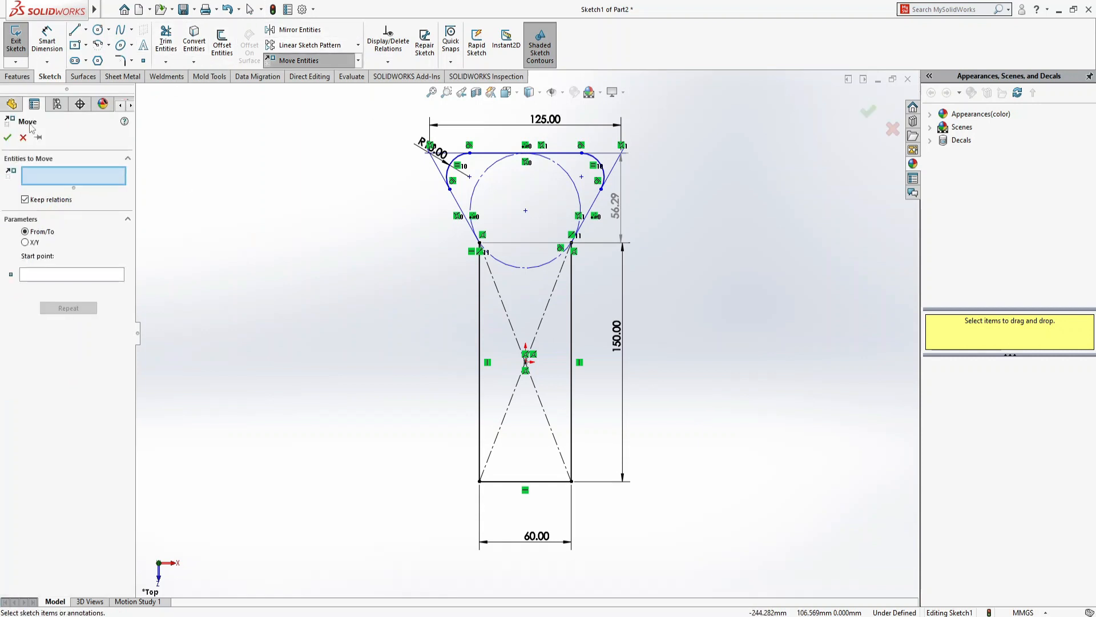
{"action": "left_click", "coordinate": [23, 137]}
{"action": "left_click", "coordinate": [311, 29]}
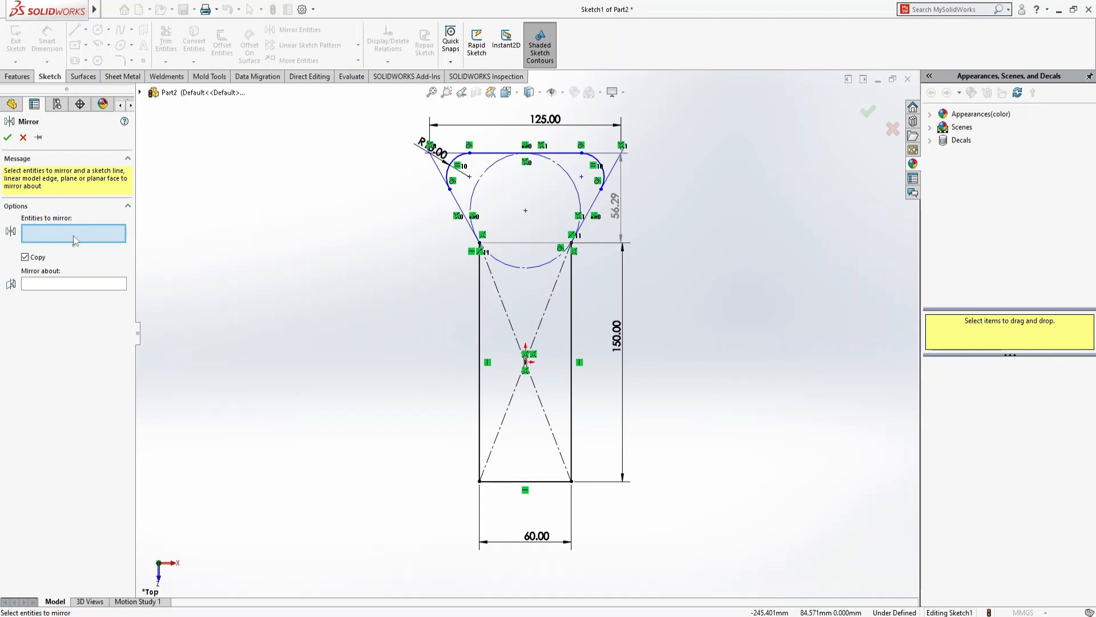
{"action": "left_click", "coordinate": [559, 153]}
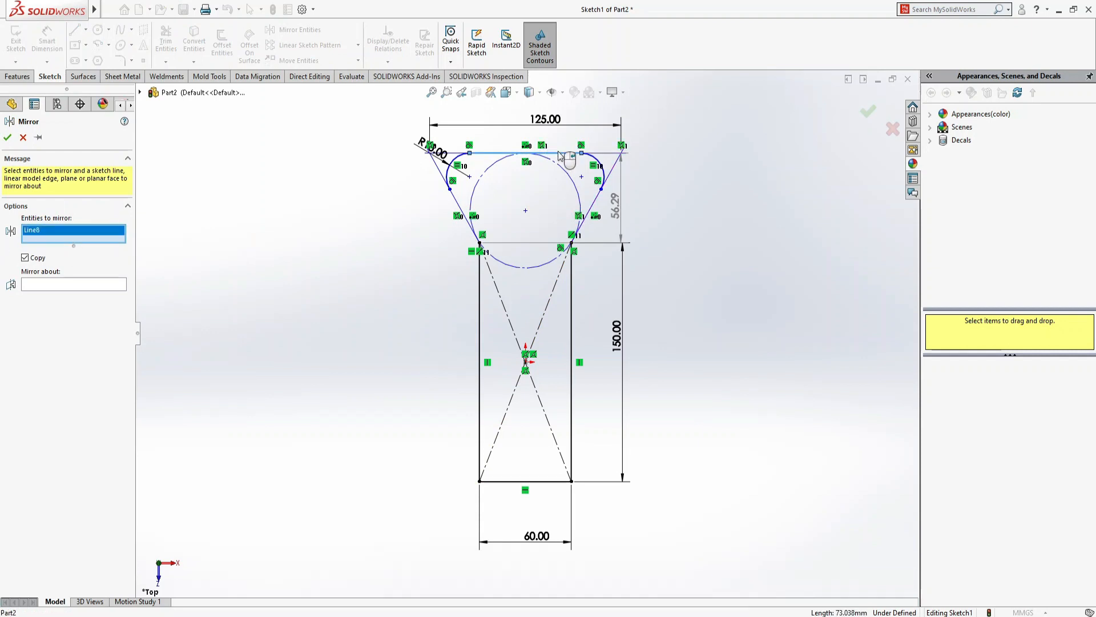
{"action": "left_click", "coordinate": [603, 166]}
{"action": "left_click", "coordinate": [597, 207]}
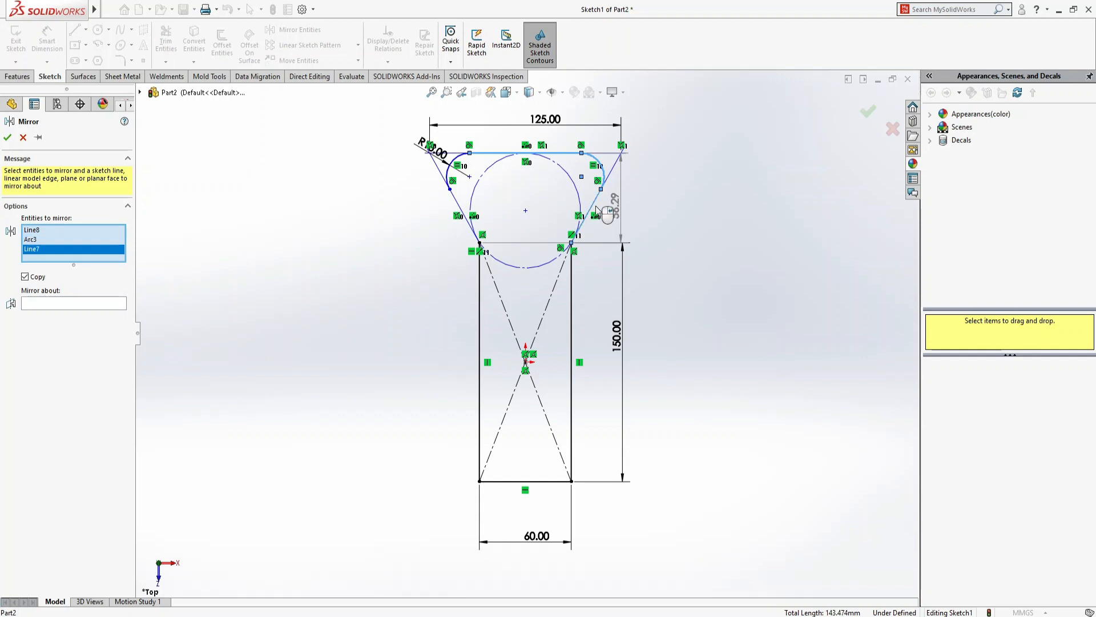
{"action": "left_click", "coordinate": [452, 180]}
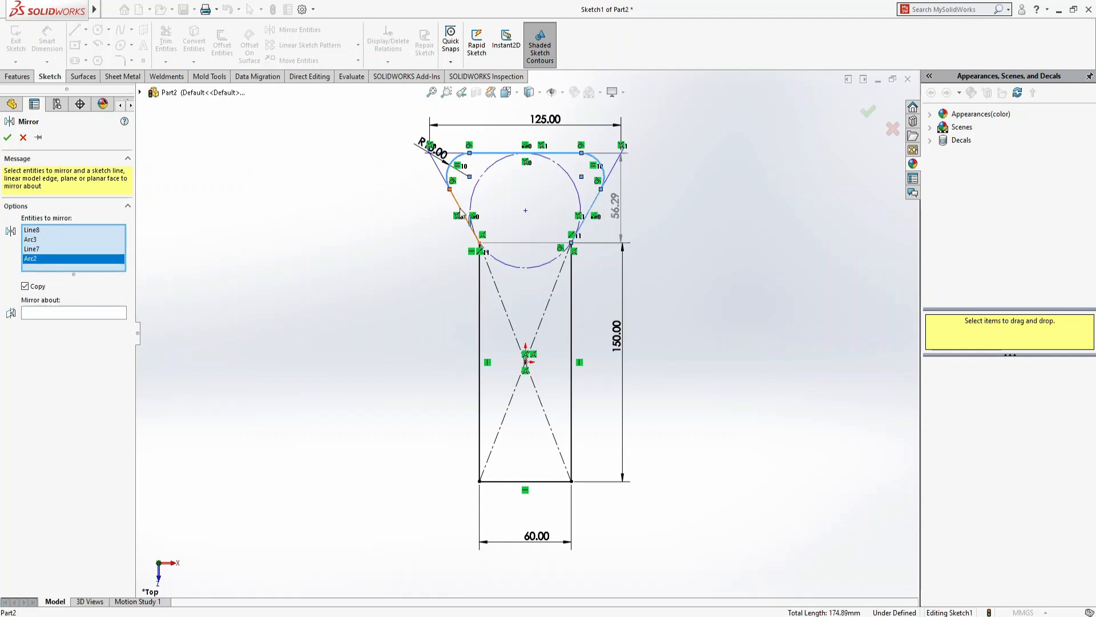
{"action": "left_click", "coordinate": [463, 216]}
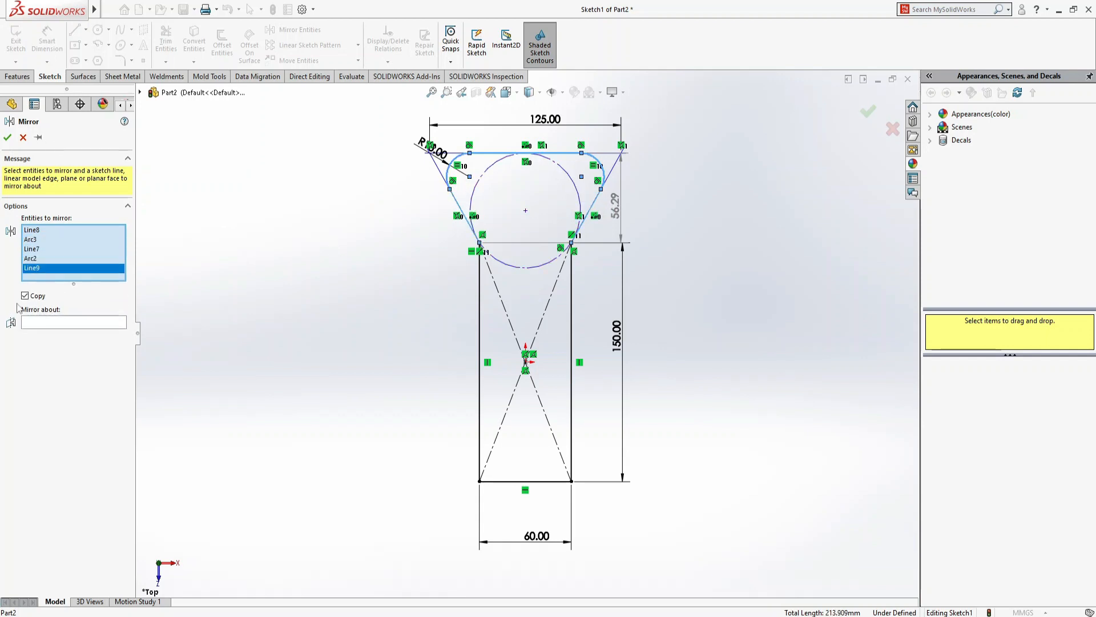
{"action": "left_click", "coordinate": [57, 323]}
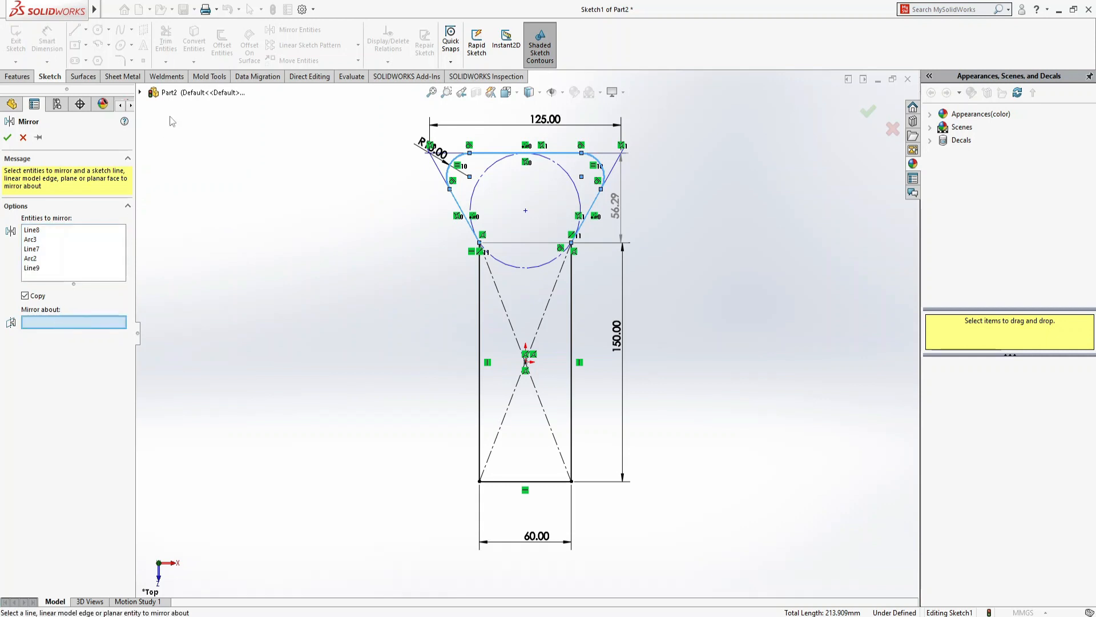
{"action": "left_click", "coordinate": [139, 92]}
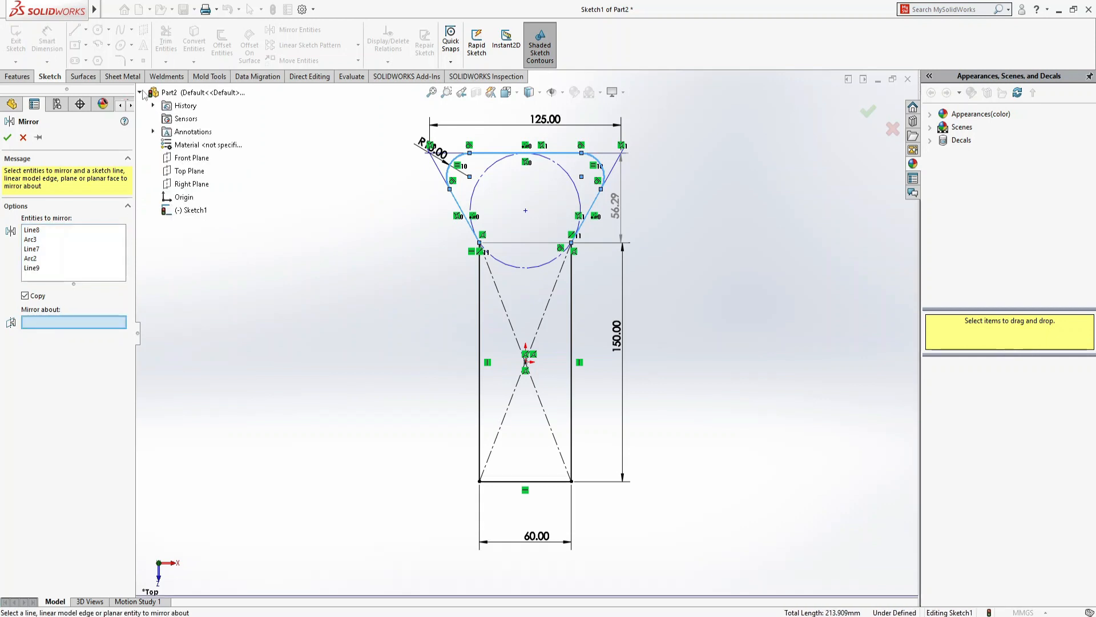
{"action": "left_click", "coordinate": [194, 158]}
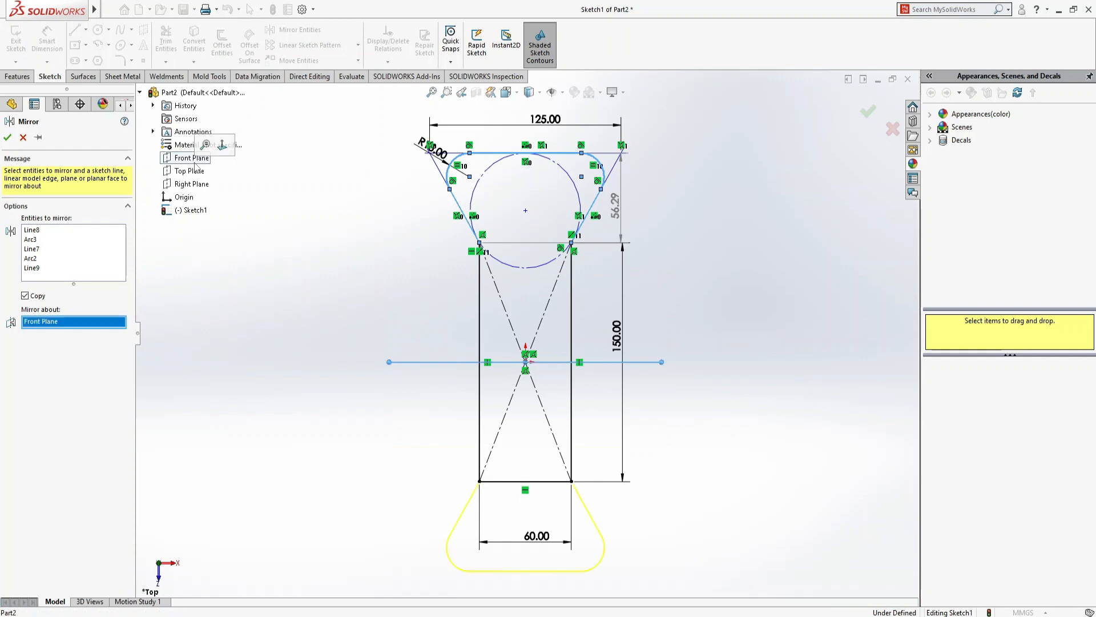
{"action": "left_click", "coordinate": [7, 138]}
Sketch circles centred on the two upper fillet arcs, the right one about 8 mm and the left one about 7 mm in radius
{"action": "scroll", "coordinate": [563, 491], "scroll_direction": "down", "scroll_amount": 3}
{"action": "scroll", "coordinate": [561, 486], "scroll_direction": "up", "scroll_amount": 5}
{"action": "scroll", "coordinate": [492, 323], "scroll_direction": "up", "scroll_amount": 2}
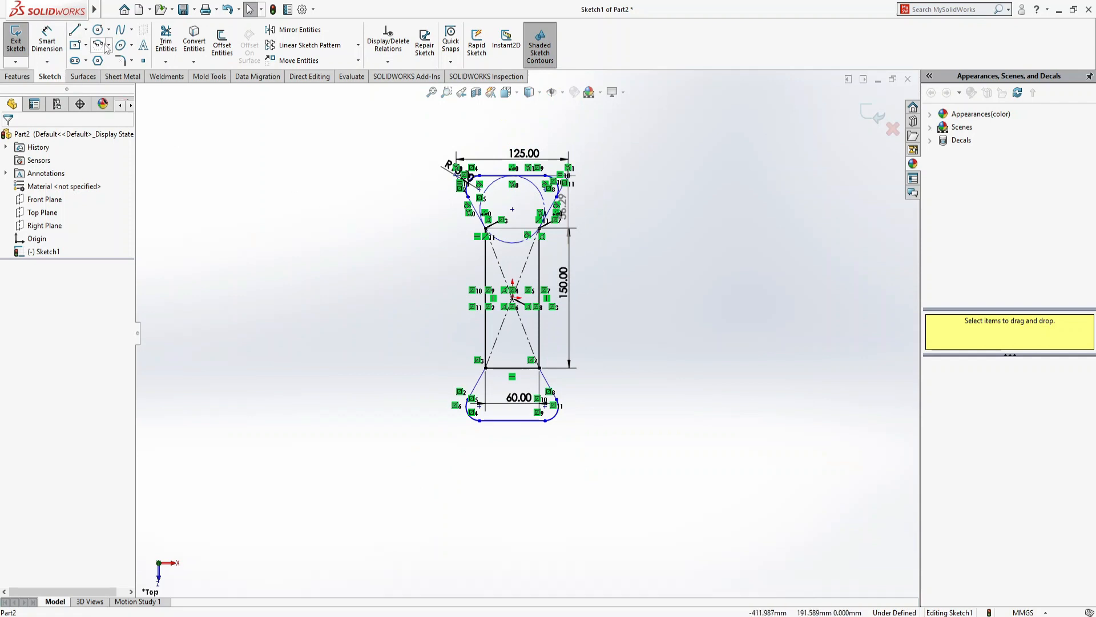
{"action": "left_click", "coordinate": [98, 29]}
{"action": "scroll", "coordinate": [562, 155], "scroll_direction": "down", "scroll_amount": 5}
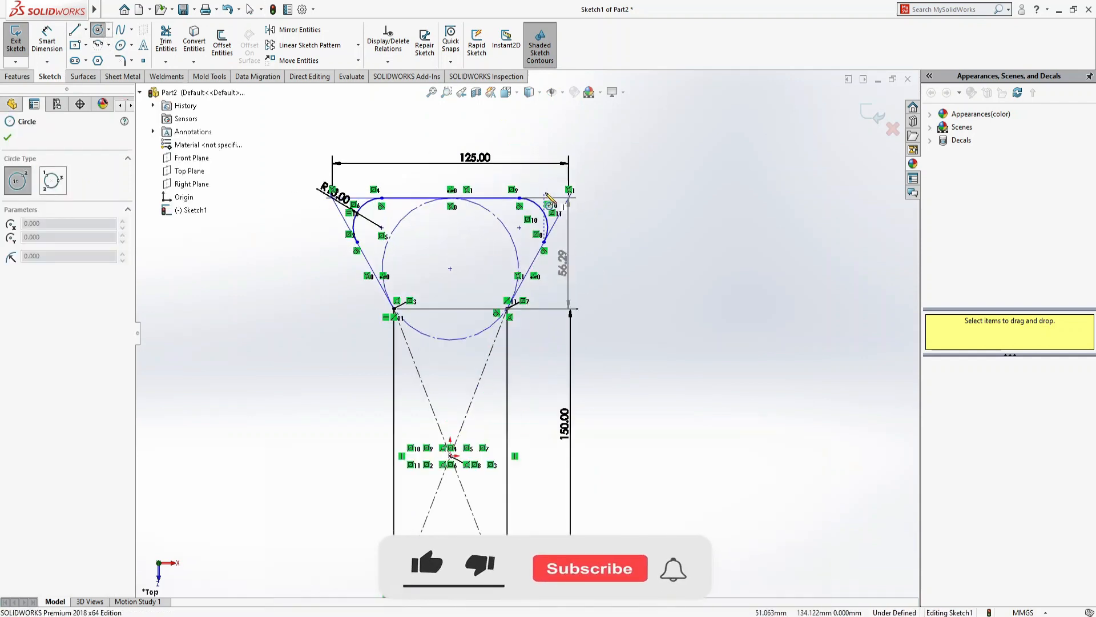
{"action": "left_click", "coordinate": [497, 279]}
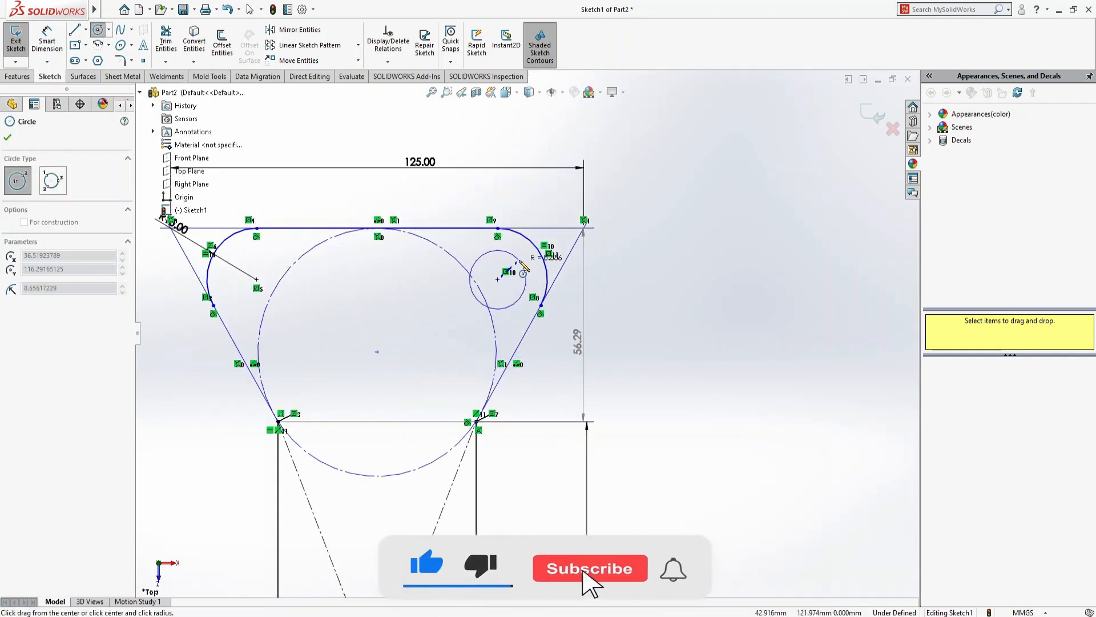
{"action": "left_click", "coordinate": [526, 279]}
{"action": "left_click", "coordinate": [256, 279]}
{"action": "left_click", "coordinate": [270, 264]}
Sketch circles centred on the two lower fillet arcs, the left one about 7.6 mm in radius and the right one slightly smaller
{"action": "scroll", "coordinate": [456, 343], "scroll_direction": "up", "scroll_amount": 5}
{"action": "scroll", "coordinate": [500, 543], "scroll_direction": "down", "scroll_amount": 4}
{"action": "scroll", "coordinate": [501, 542], "scroll_direction": "up", "scroll_amount": 3}
{"action": "scroll", "coordinate": [553, 440], "scroll_direction": "down", "scroll_amount": 3}
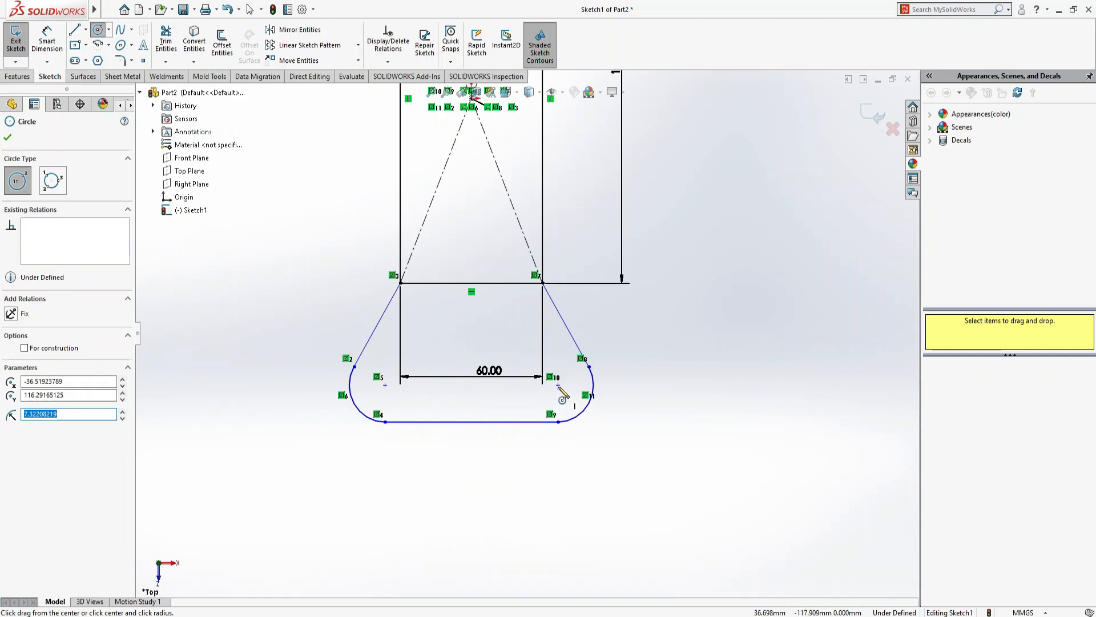
{"action": "left_click", "coordinate": [558, 385]}
{"action": "left_click", "coordinate": [574, 381]}
{"action": "left_click", "coordinate": [385, 382]}
{"action": "left_click", "coordinate": [386, 377]}
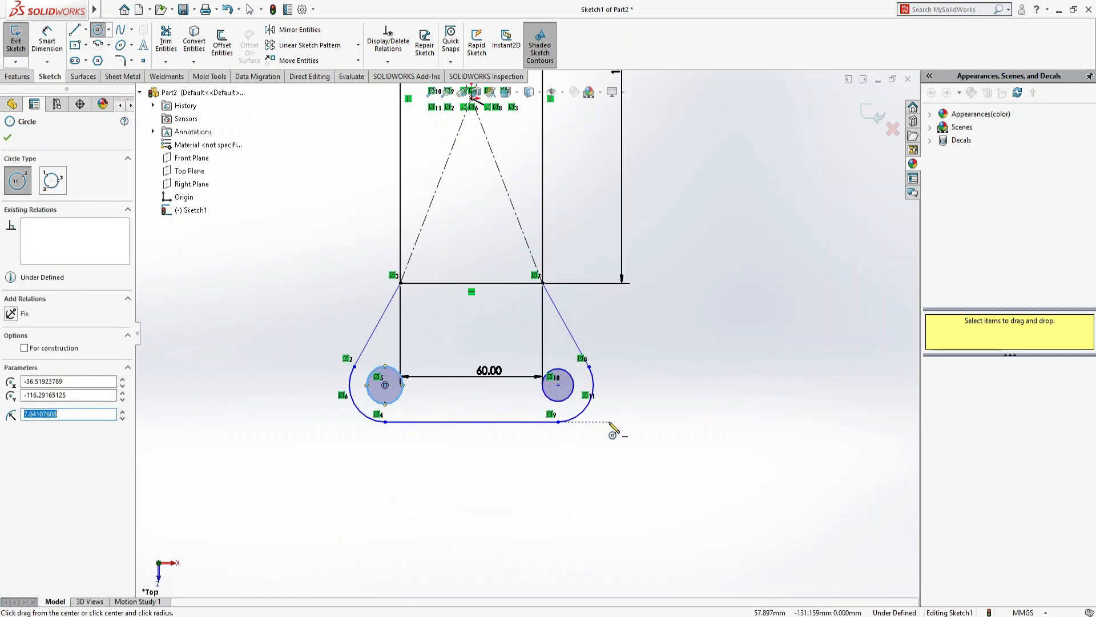
Make the four corner hole circles equal in size with an Equal relation
{"action": "key", "text": "Escape"}
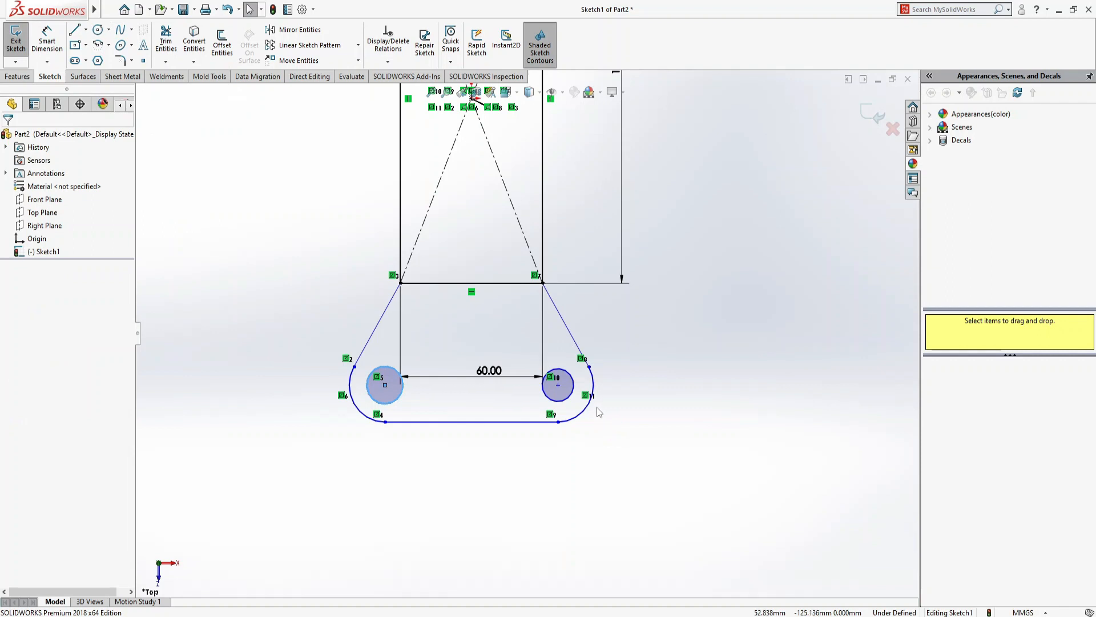
{"action": "left_click", "coordinate": [572, 378], "text": "ctrl"}
{"action": "scroll", "coordinate": [599, 264], "scroll_direction": "up", "scroll_amount": 6}
{"action": "scroll", "coordinate": [537, 163], "scroll_direction": "down", "scroll_amount": 8}
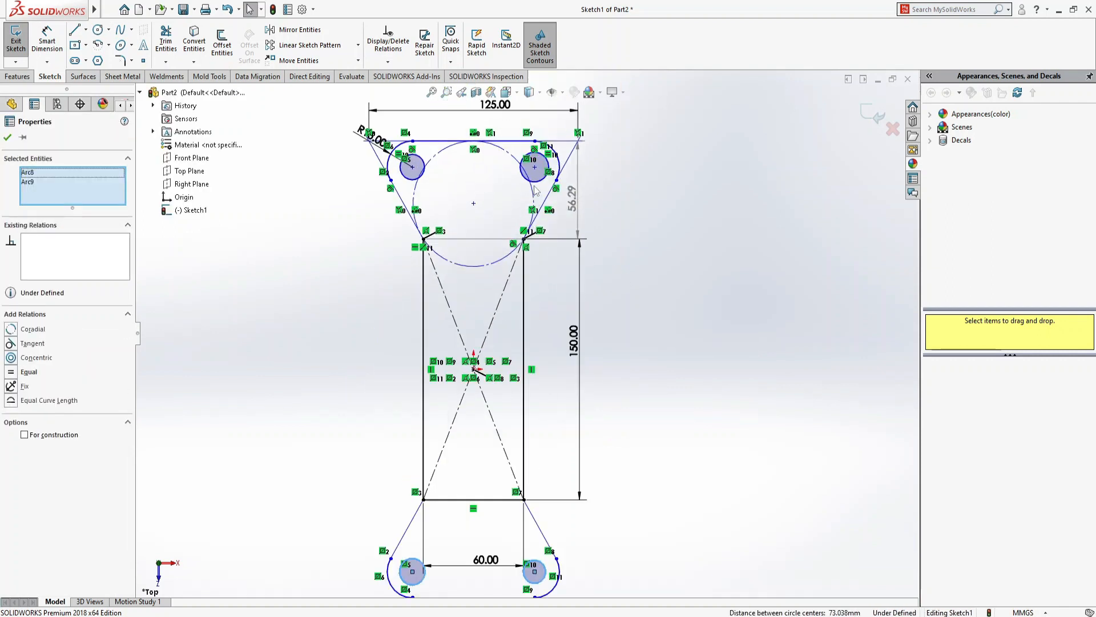
{"action": "left_click", "coordinate": [529, 158], "text": "ctrl"}
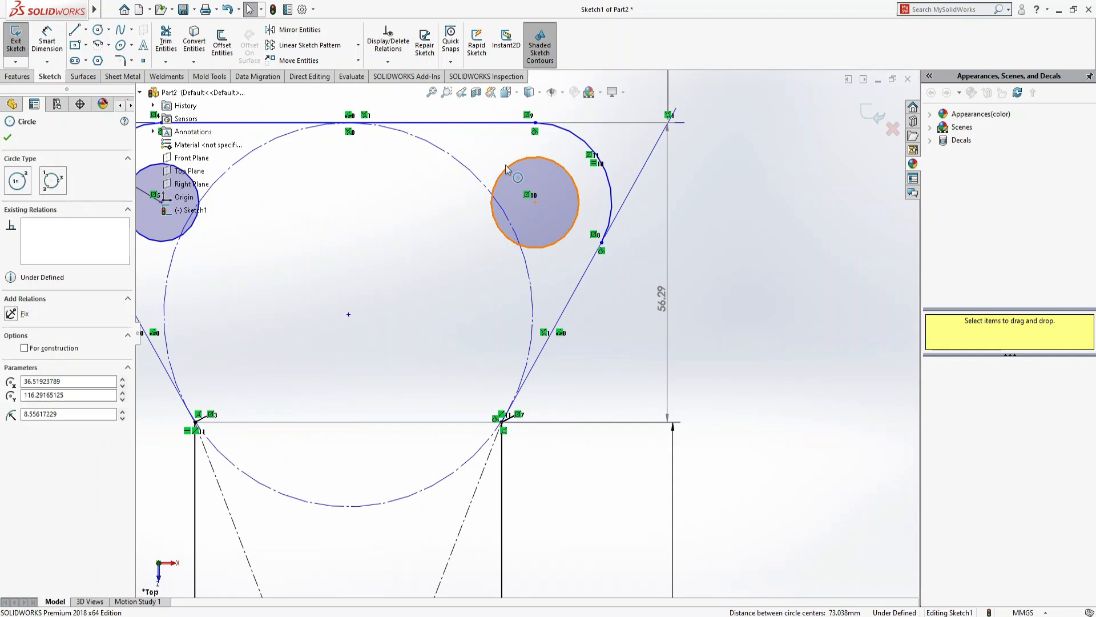
{"action": "left_click", "coordinate": [155, 244], "text": "ctrl"}
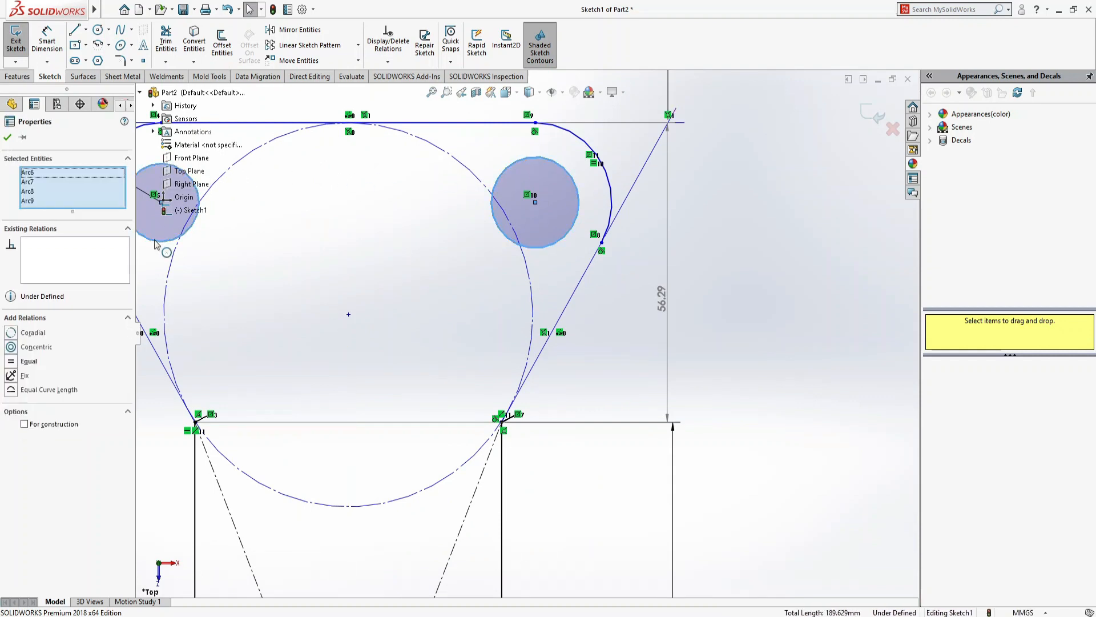
{"action": "left_click", "coordinate": [11, 364]}
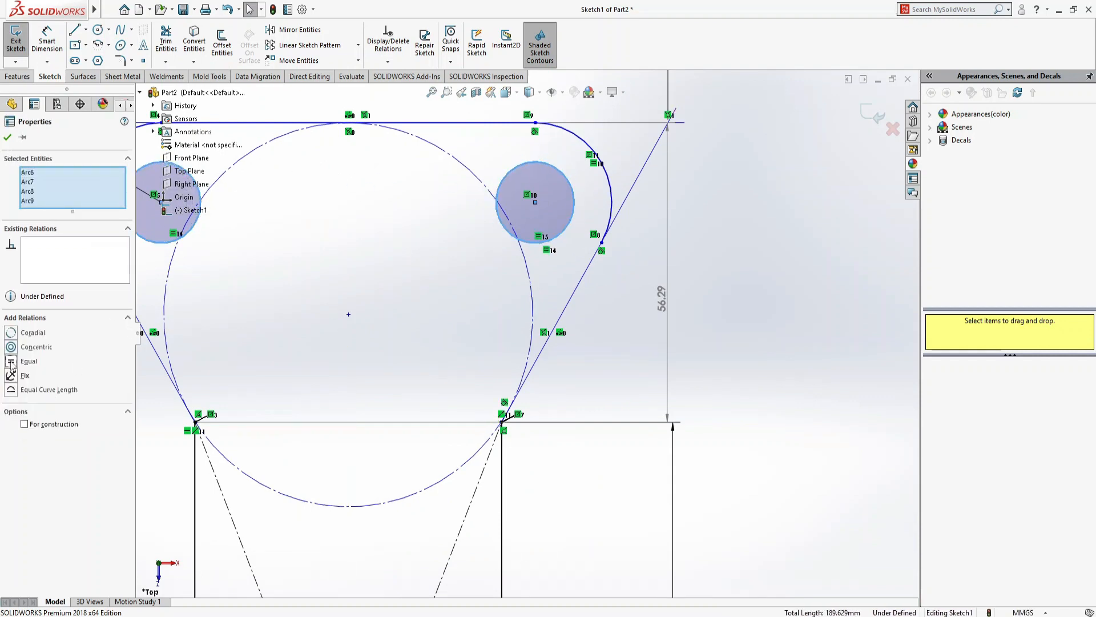
Dimension the upper-right corner circle with a diameter of 15 mm
{"action": "left_click", "coordinate": [47, 40]}
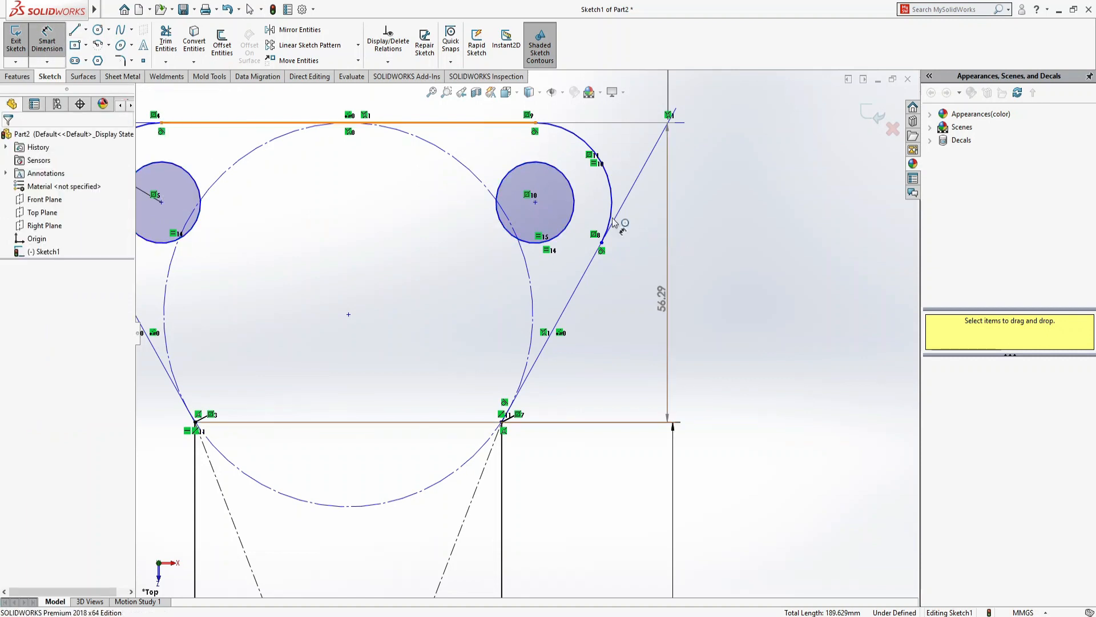
{"action": "left_click", "coordinate": [575, 199]}
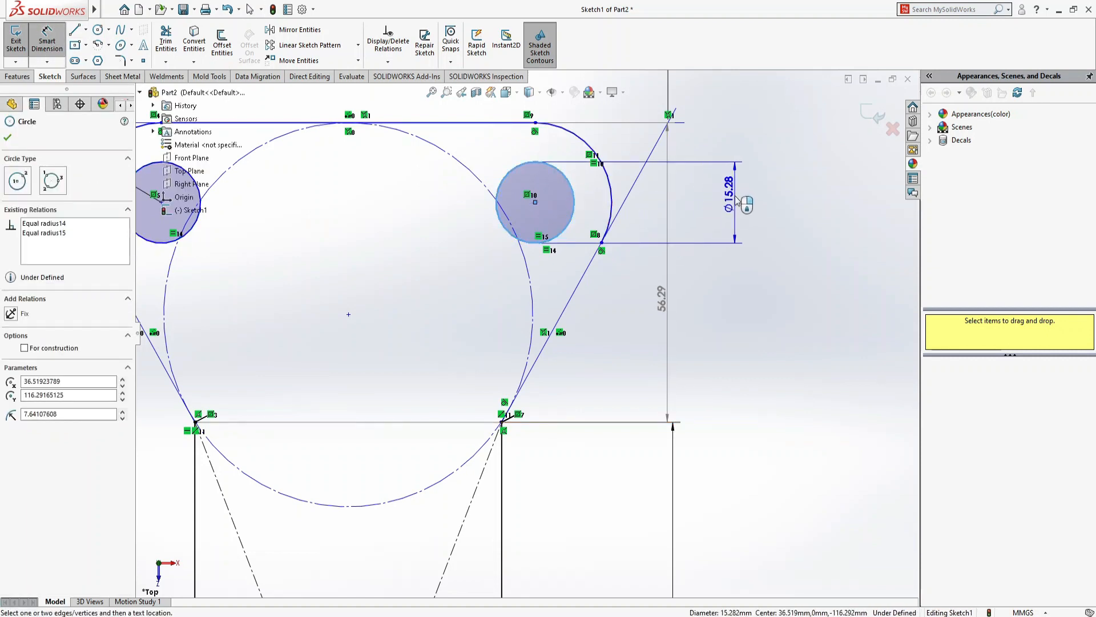
{"action": "left_click", "coordinate": [737, 200]}
{"action": "type", "text": "15"}
{"action": "key", "text": "Return"}
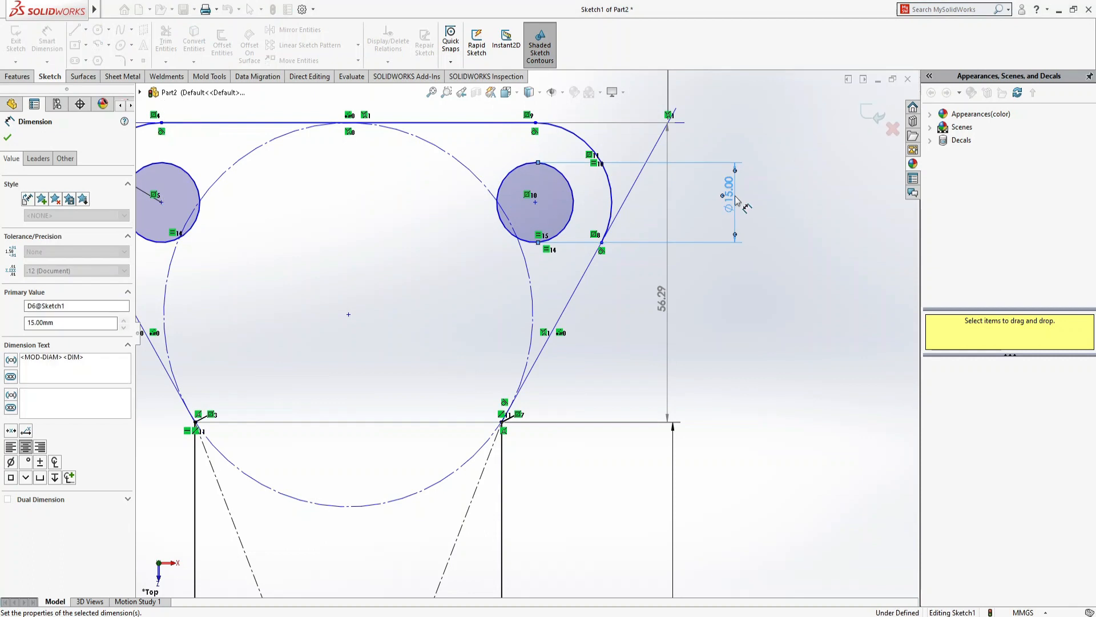
Extrude the plate's body region and its lower flared-end region 10 mm blind, leaving the corner circles as holes
{"action": "scroll", "coordinate": [766, 387], "scroll_direction": "up", "scroll_amount": 5}
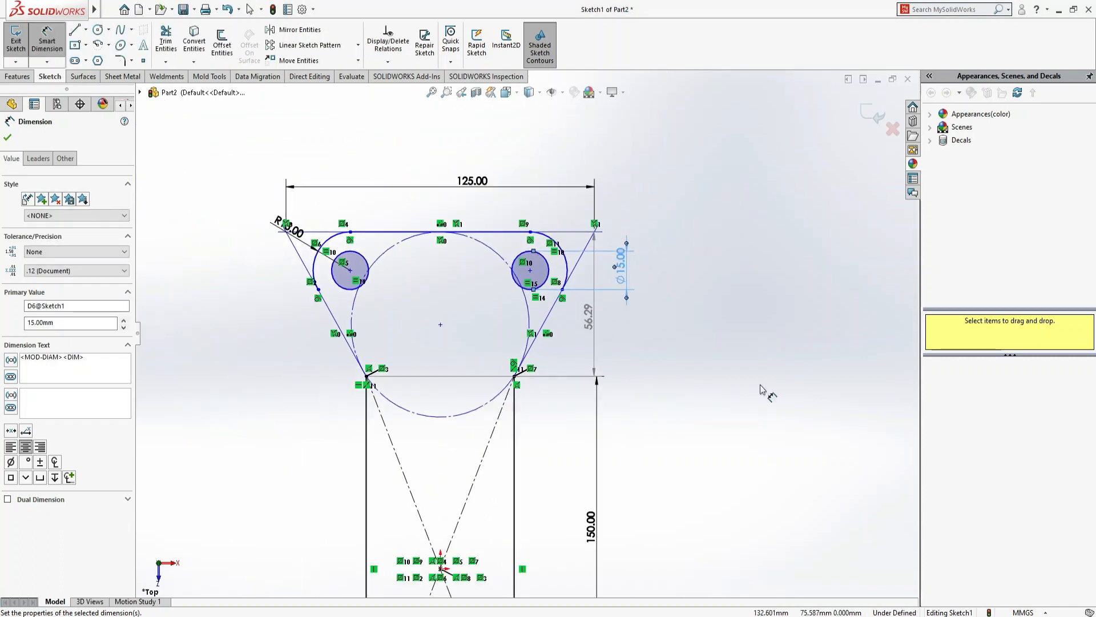
{"action": "left_click", "coordinate": [21, 78]}
{"action": "left_click", "coordinate": [21, 40]}
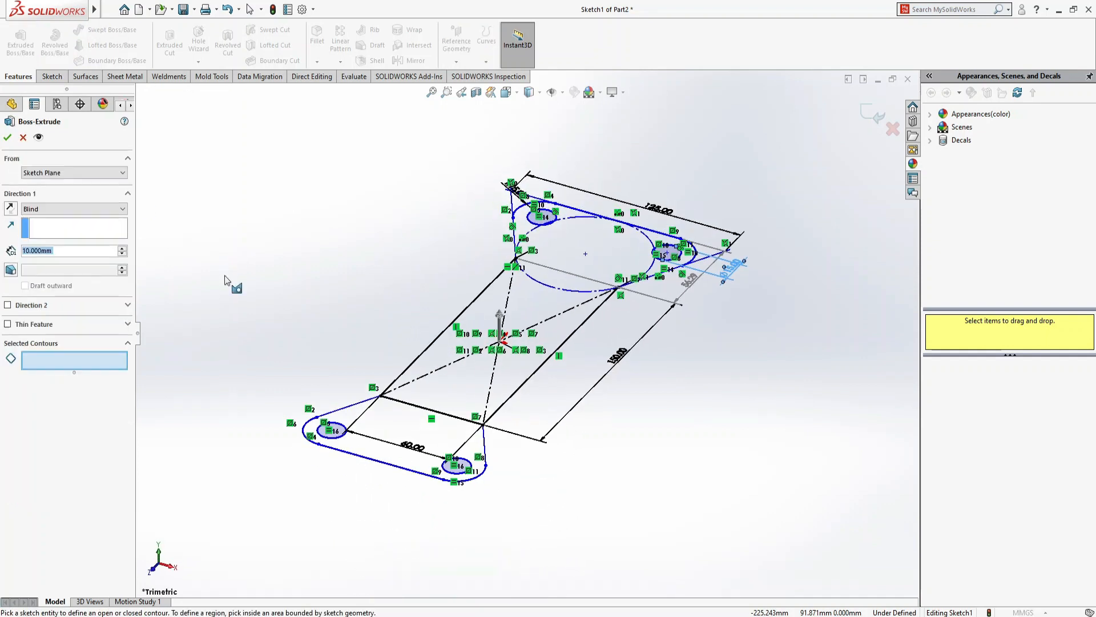
{"action": "left_click", "coordinate": [520, 369]}
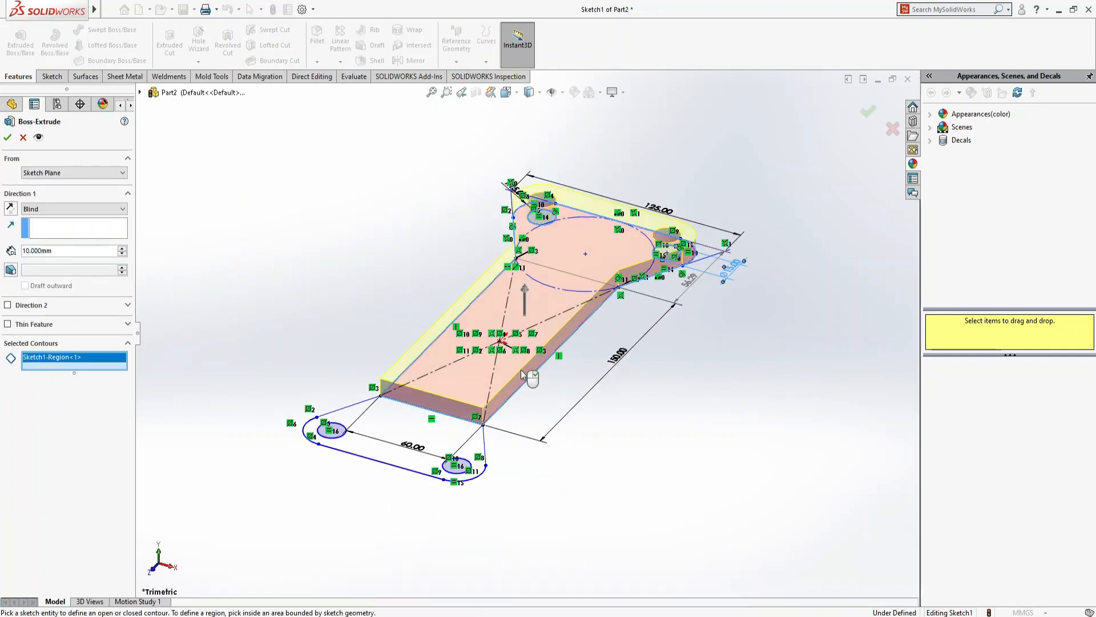
{"action": "left_click", "coordinate": [424, 428]}
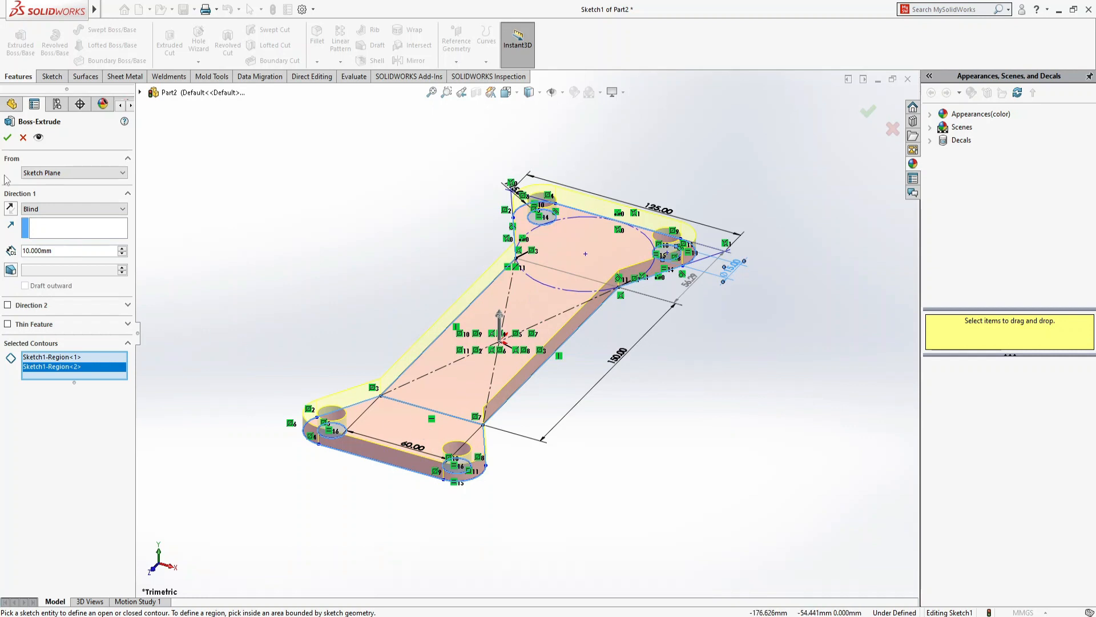
{"action": "left_click", "coordinate": [7, 138]}
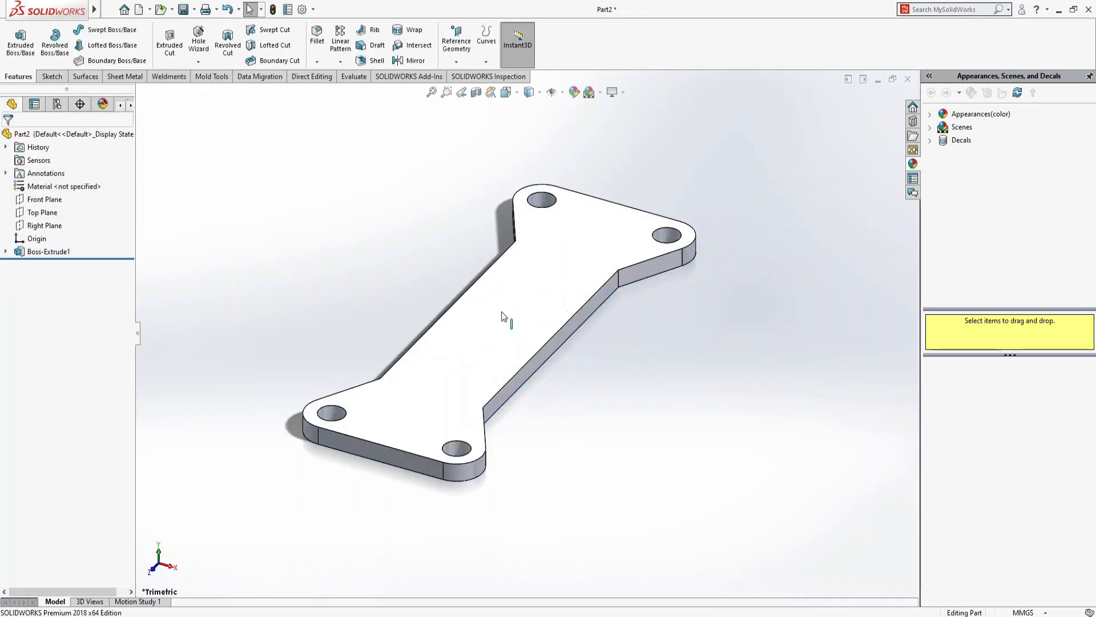
On the plate's upper face, sketch two stacked center rectangles below the origin, about 30.4 x 9.2 mm and 30.4 x 7.6 mm
{"action": "key", "text": "ctrl+7"}
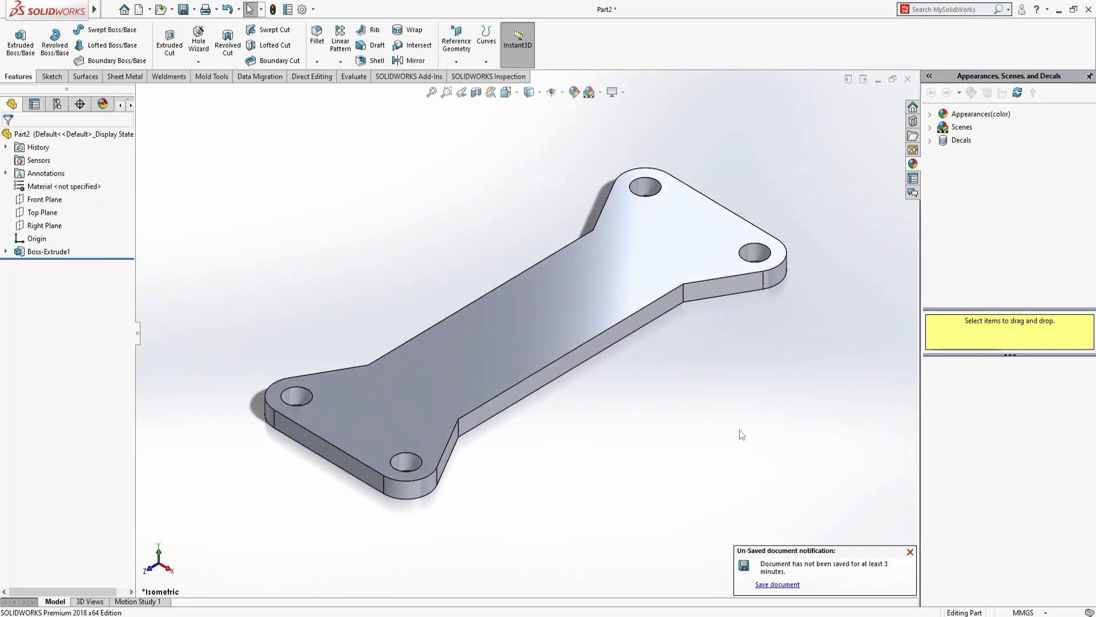
{"action": "left_click", "coordinate": [430, 371]}
{"action": "left_click", "coordinate": [475, 334]}
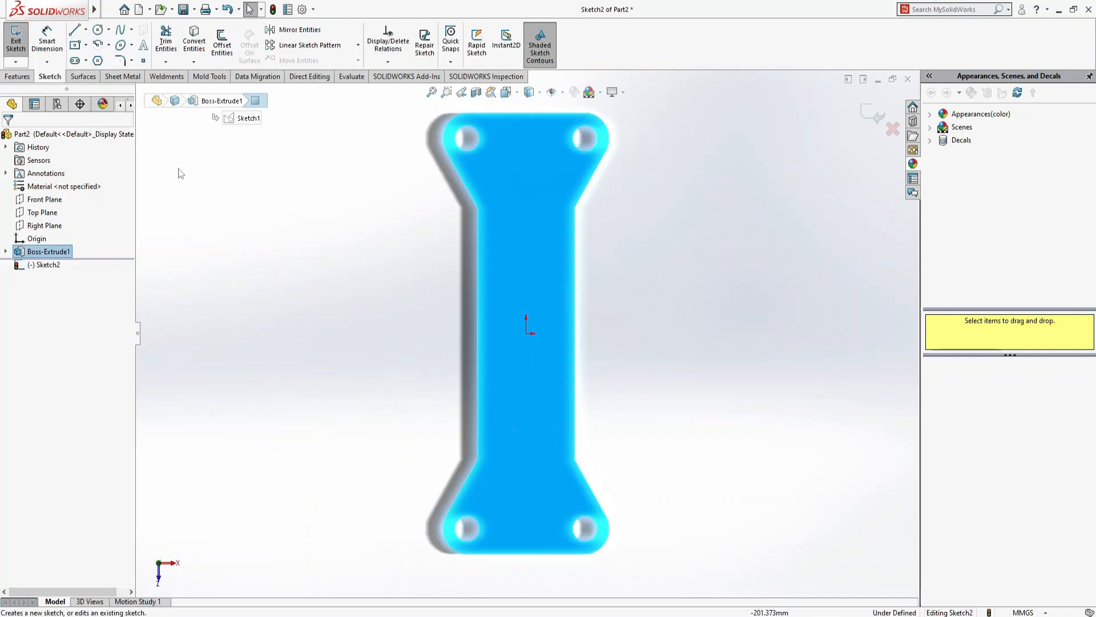
{"action": "left_click", "coordinate": [75, 46]}
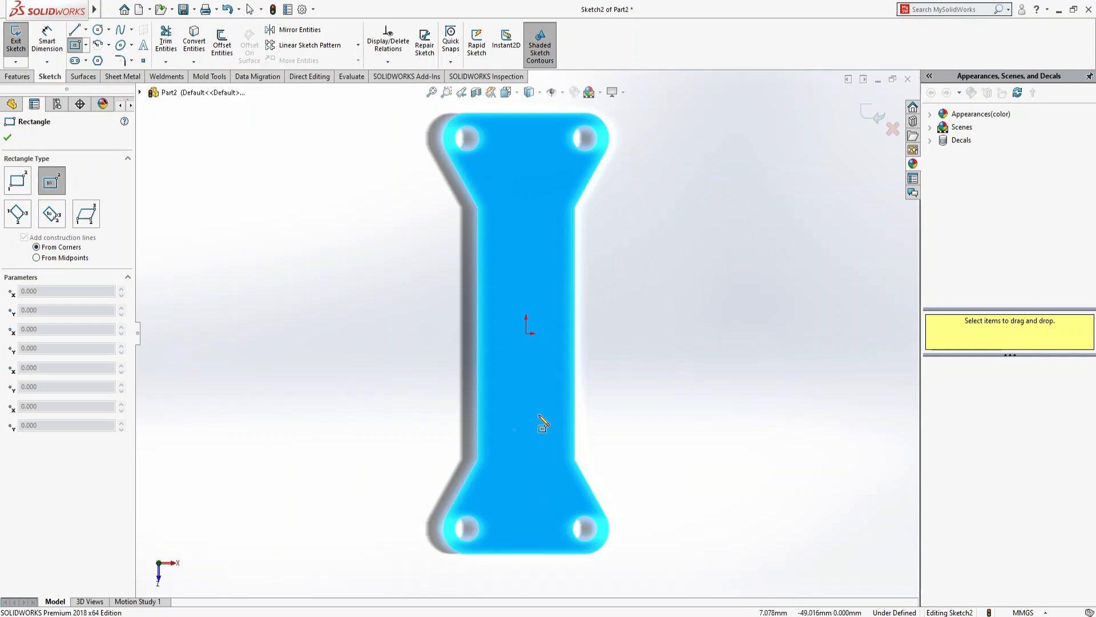
{"action": "left_click", "coordinate": [526, 413]}
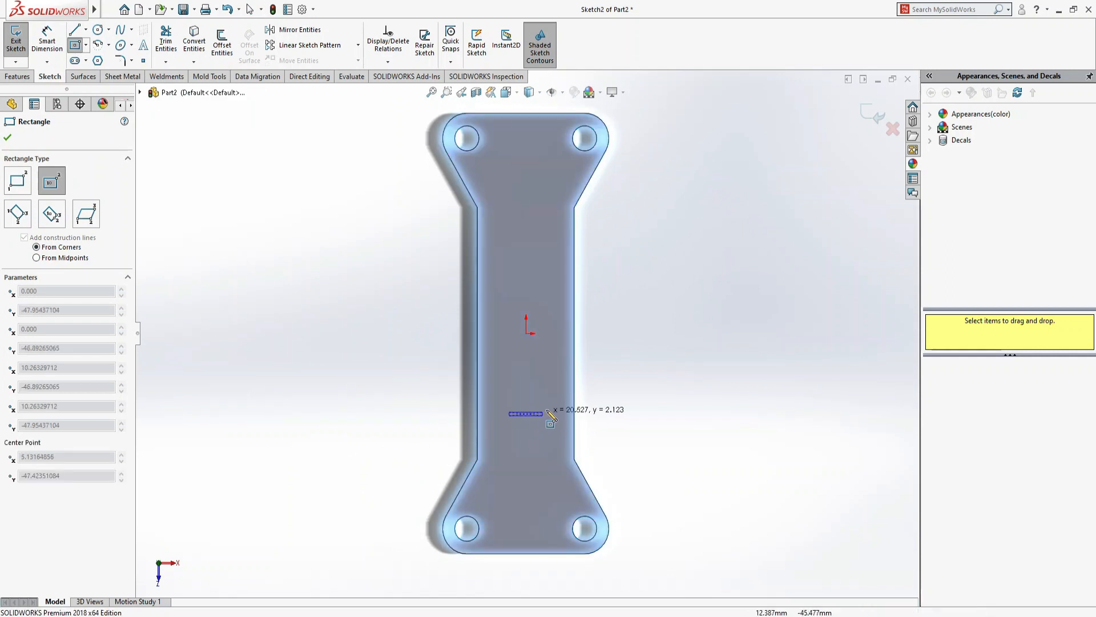
{"action": "left_click", "coordinate": [550, 421]}
{"action": "left_click", "coordinate": [526, 445]}
{"action": "scroll", "coordinate": [525, 444], "scroll_direction": "up", "scroll_amount": 1}
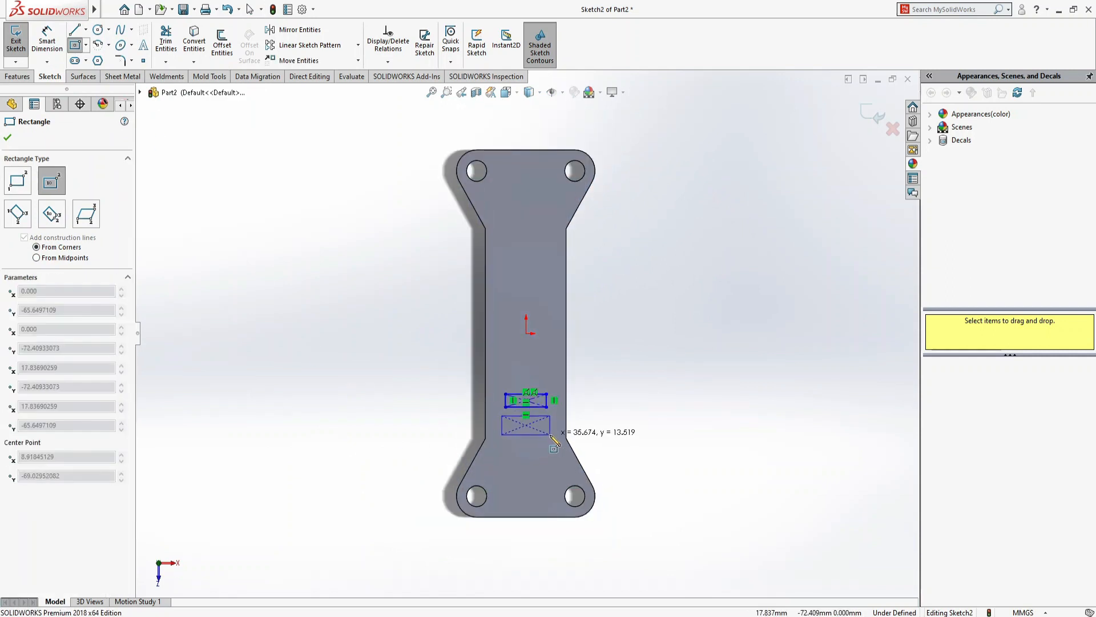
{"action": "scroll", "coordinate": [566, 434], "scroll_direction": "down", "scroll_amount": 4}
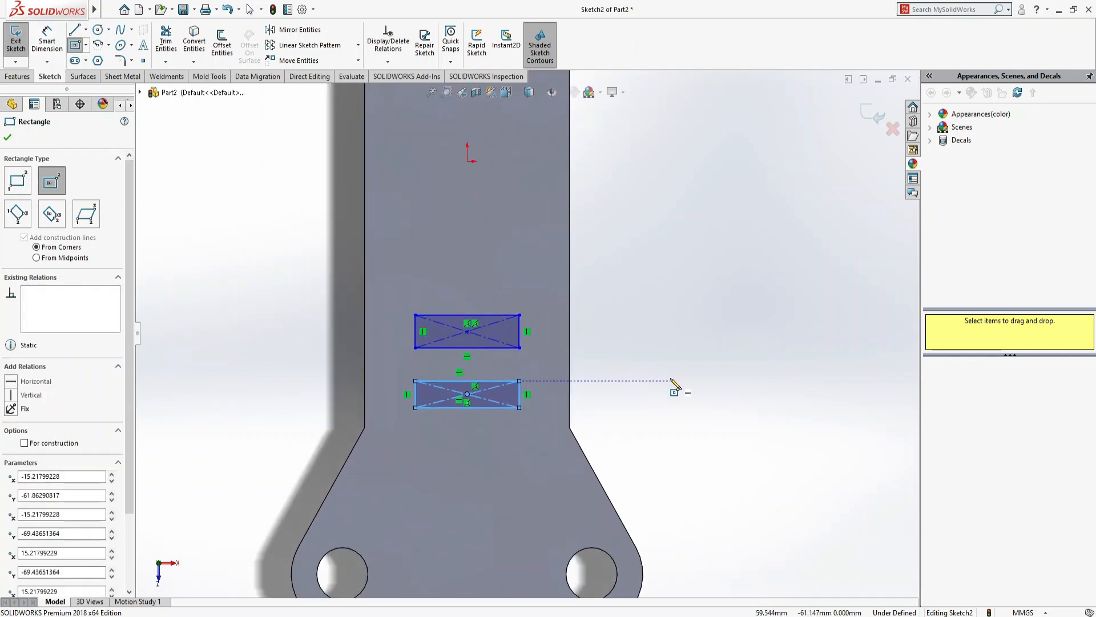
{"action": "key", "text": "Escape"}
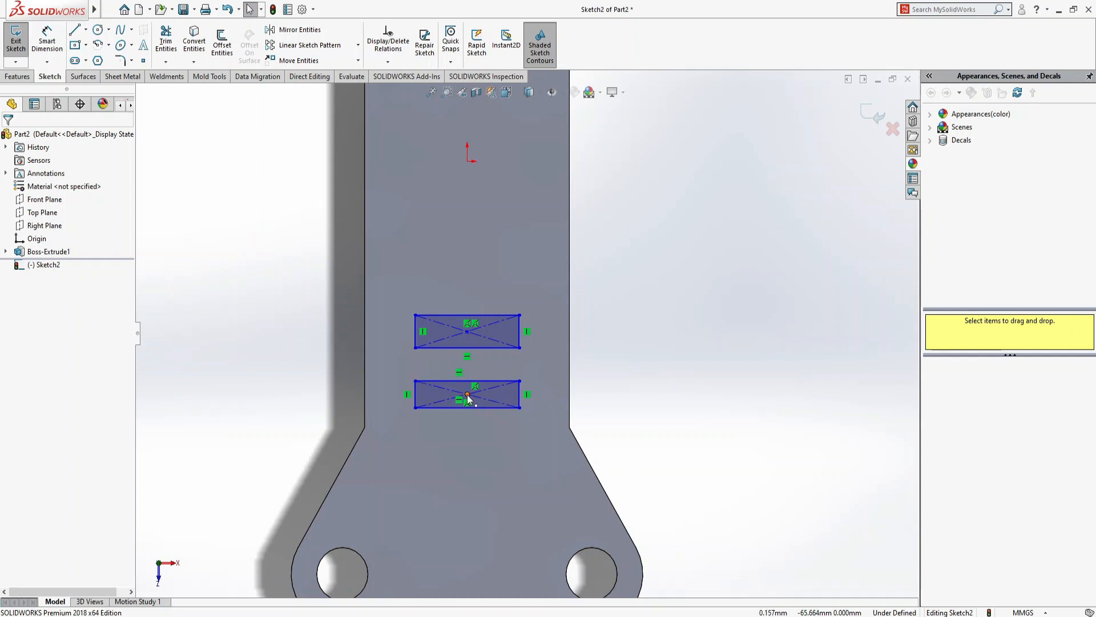
Align the center points of both rectangles with the origin using a Vertical relation
{"action": "left_click", "coordinate": [466, 324]}
{"action": "left_click", "coordinate": [467, 332], "text": "ctrl"}
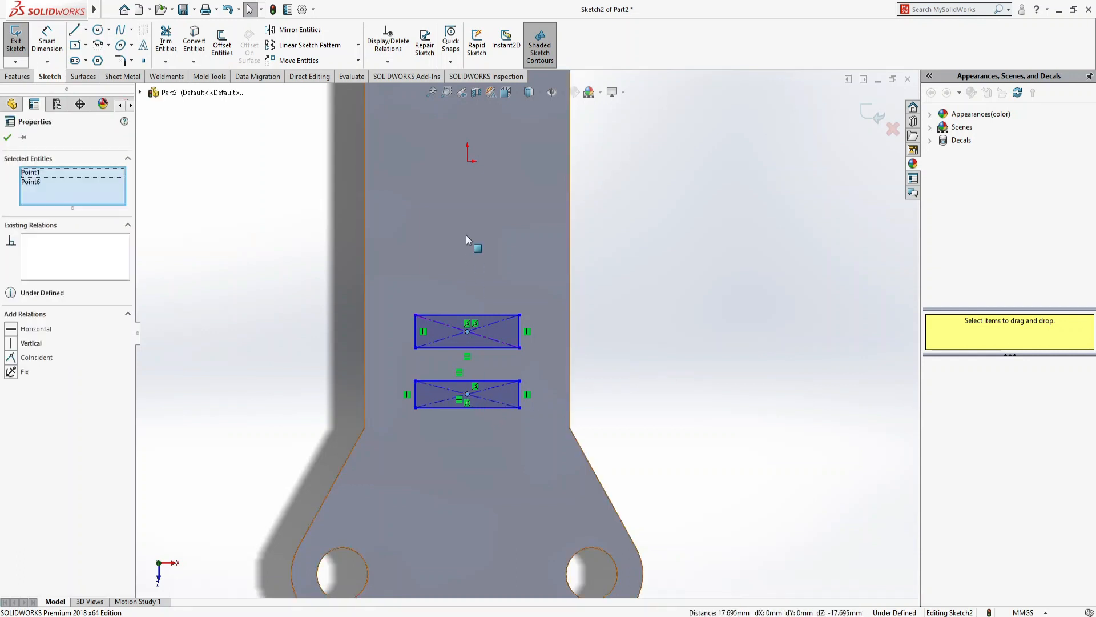
{"action": "left_click", "coordinate": [468, 161], "text": "ctrl"}
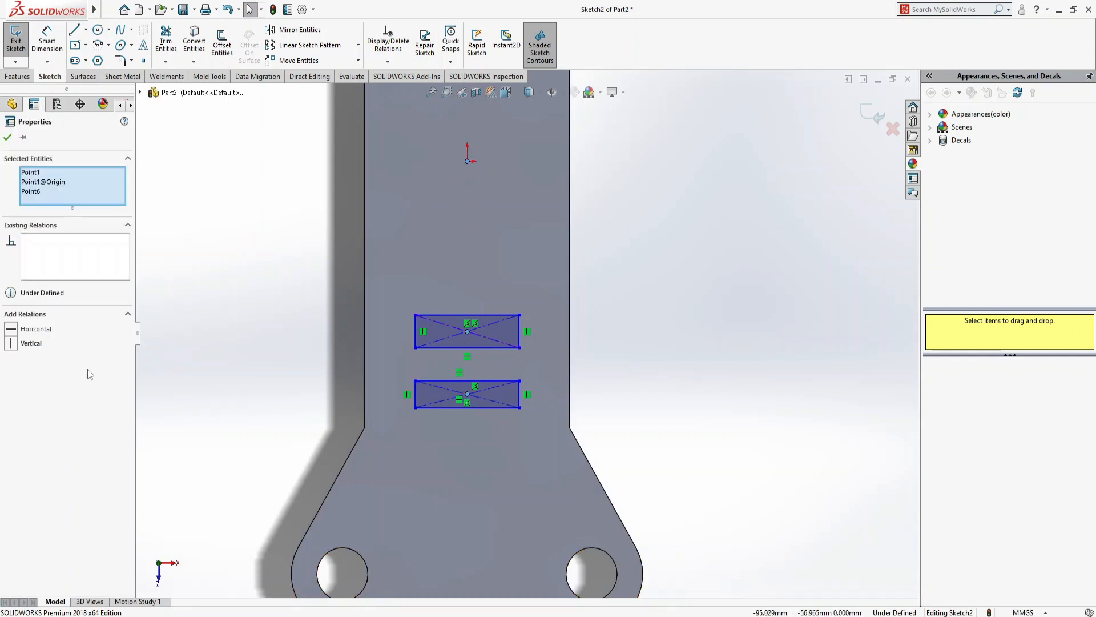
{"action": "left_click", "coordinate": [20, 345]}
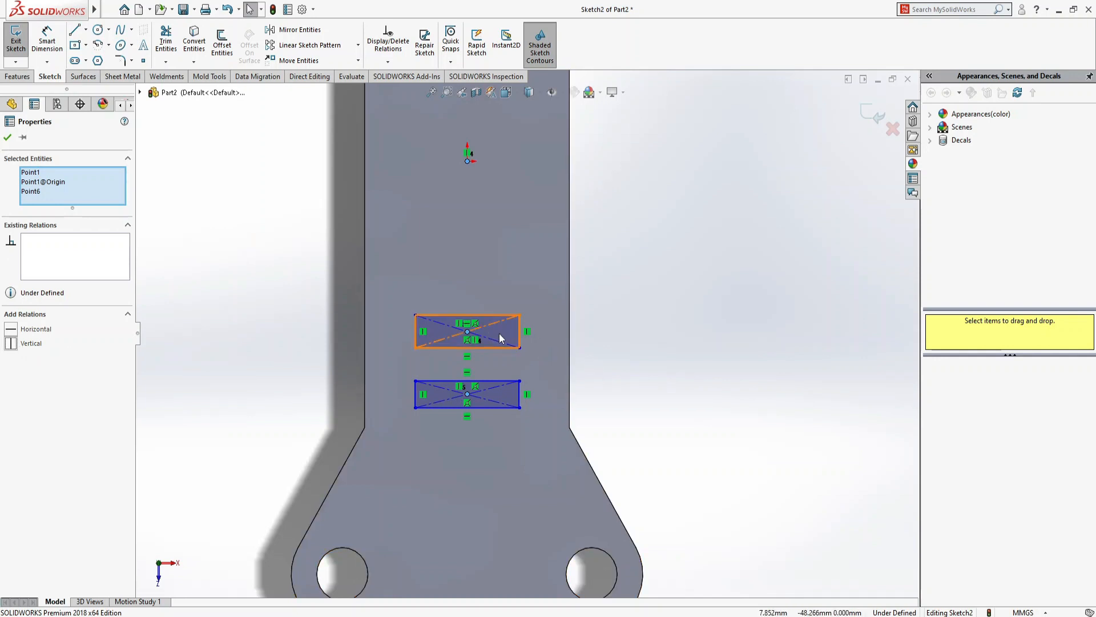
Add Equal relations between the two rectangles' right sides and between their bottom edges
{"action": "left_click", "coordinate": [520, 334]}
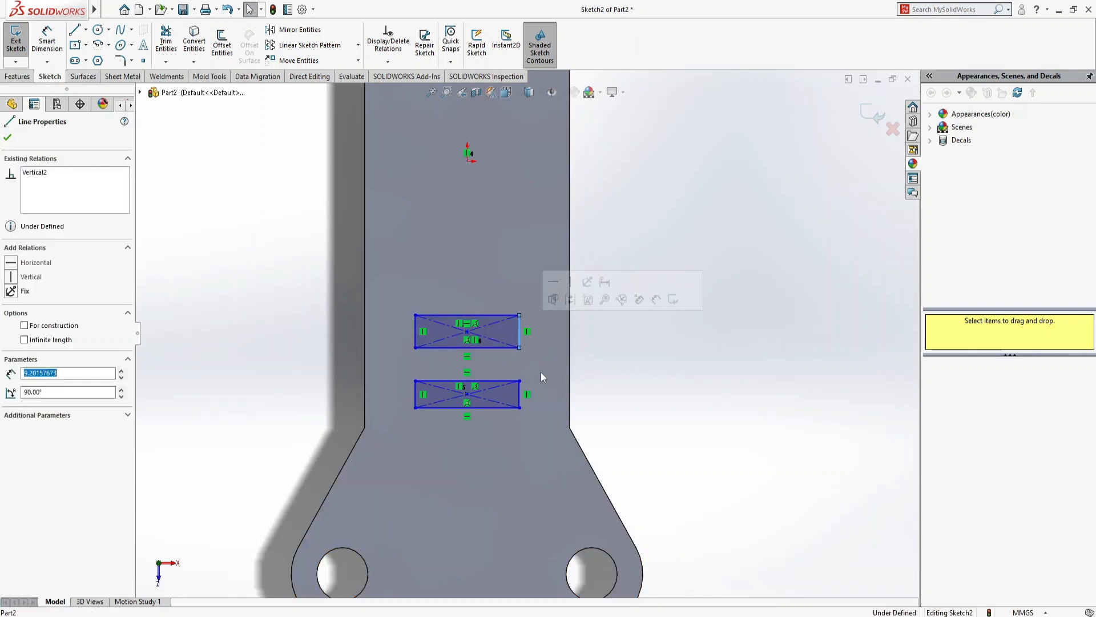
{"action": "left_click", "coordinate": [518, 393], "text": "ctrl"}
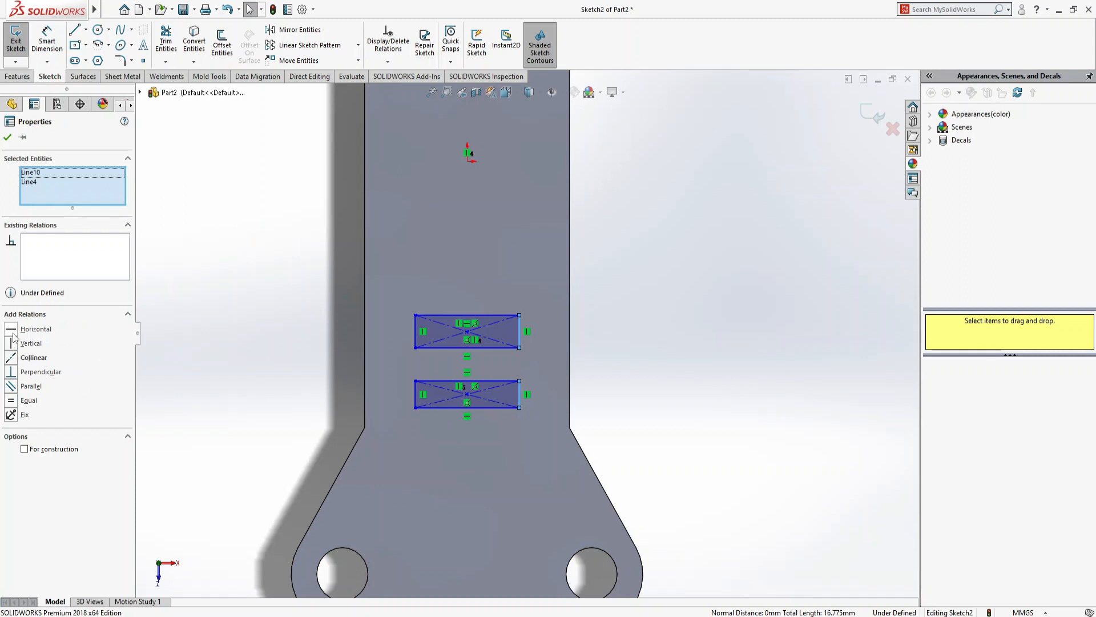
{"action": "left_click", "coordinate": [20, 401]}
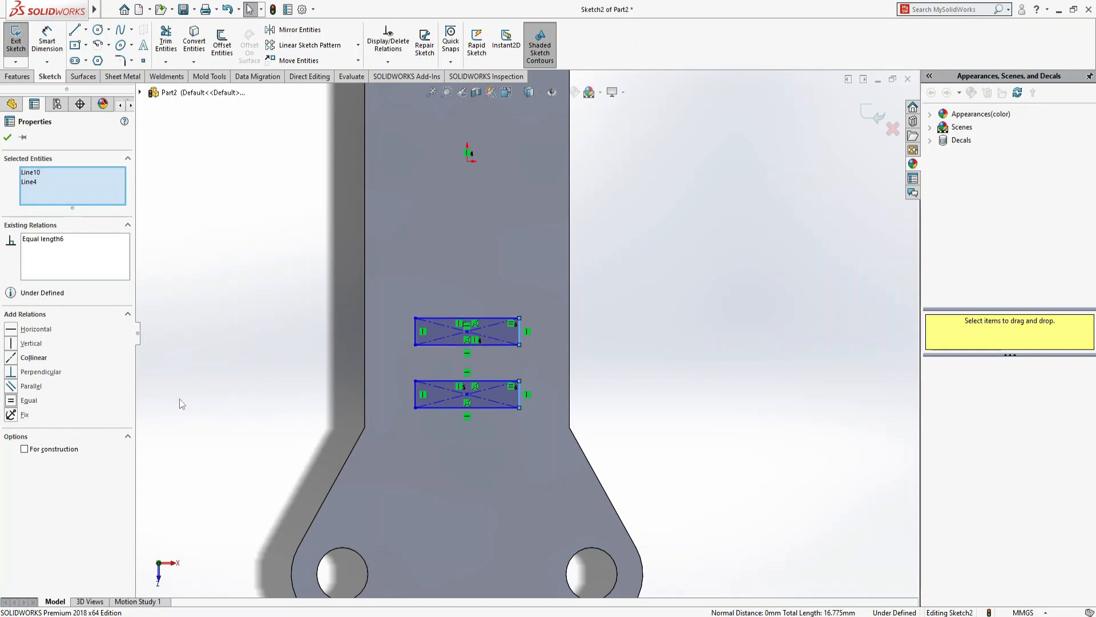
{"action": "left_click", "coordinate": [237, 333]}
{"action": "left_click", "coordinate": [489, 407]}
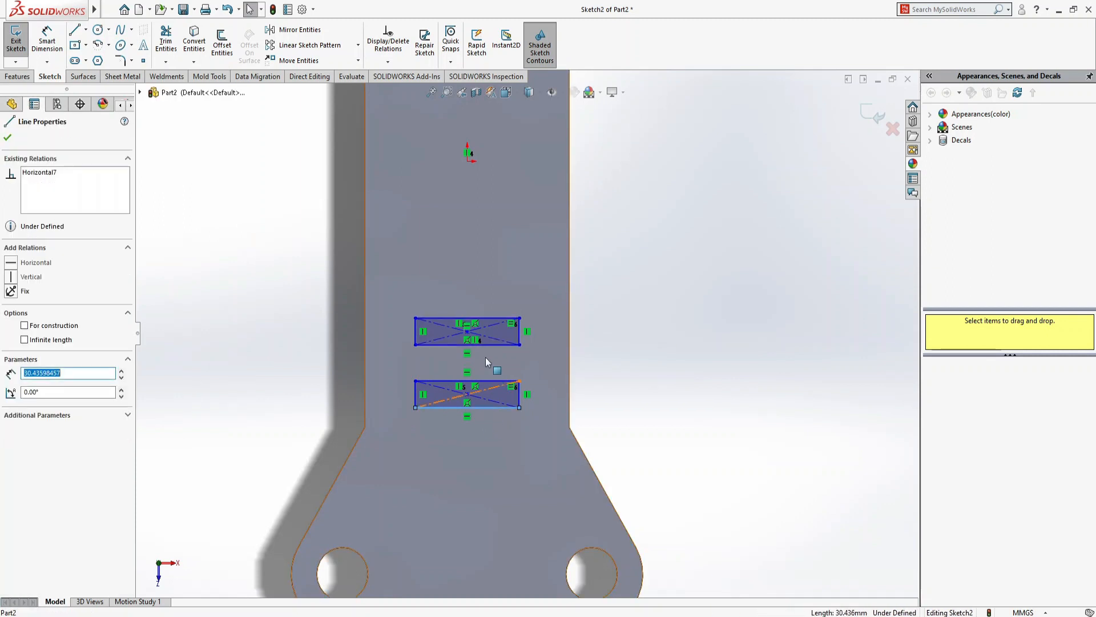
{"action": "left_click", "coordinate": [490, 345], "text": "ctrl"}
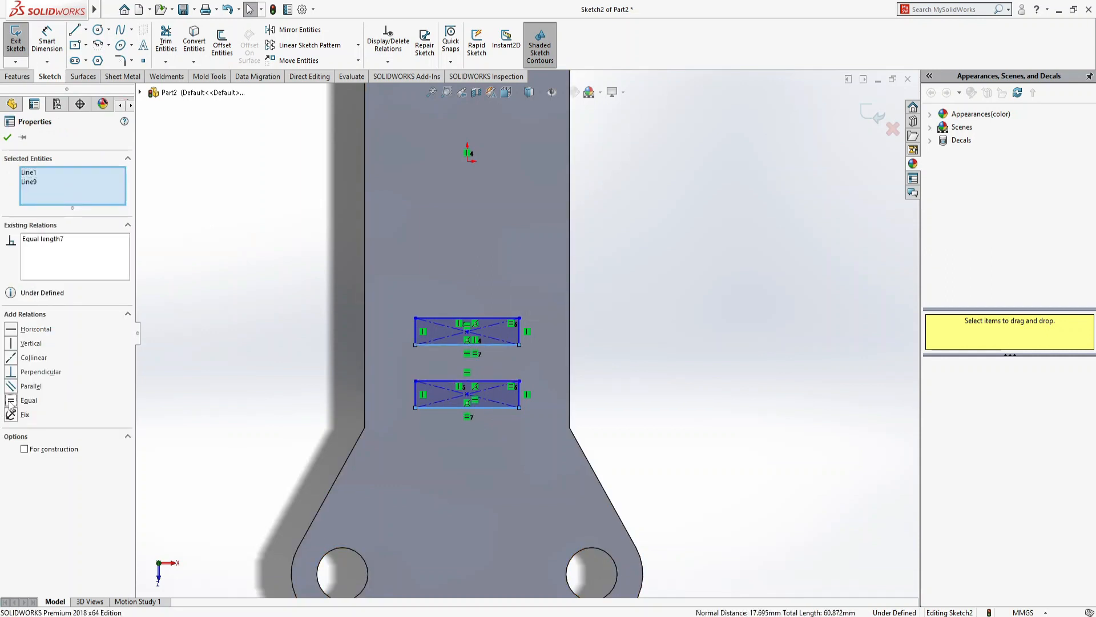
{"action": "left_click", "coordinate": [238, 404]}
Dimension the upper rectangle's height at 8.5 mm
{"action": "left_click", "coordinate": [47, 40]}
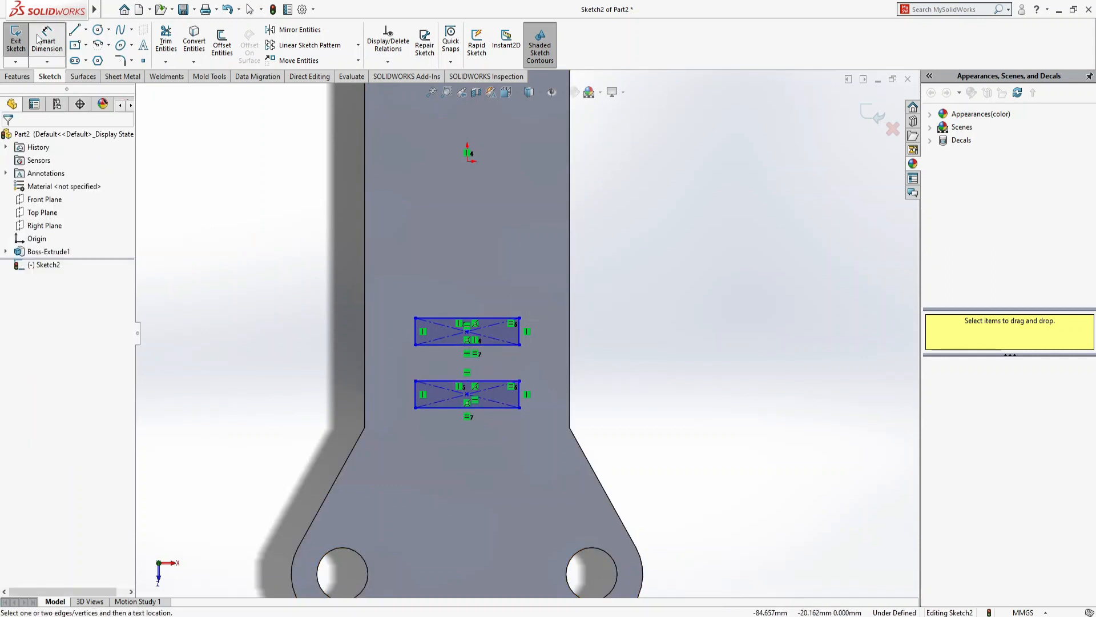
{"action": "left_click", "coordinate": [520, 334]}
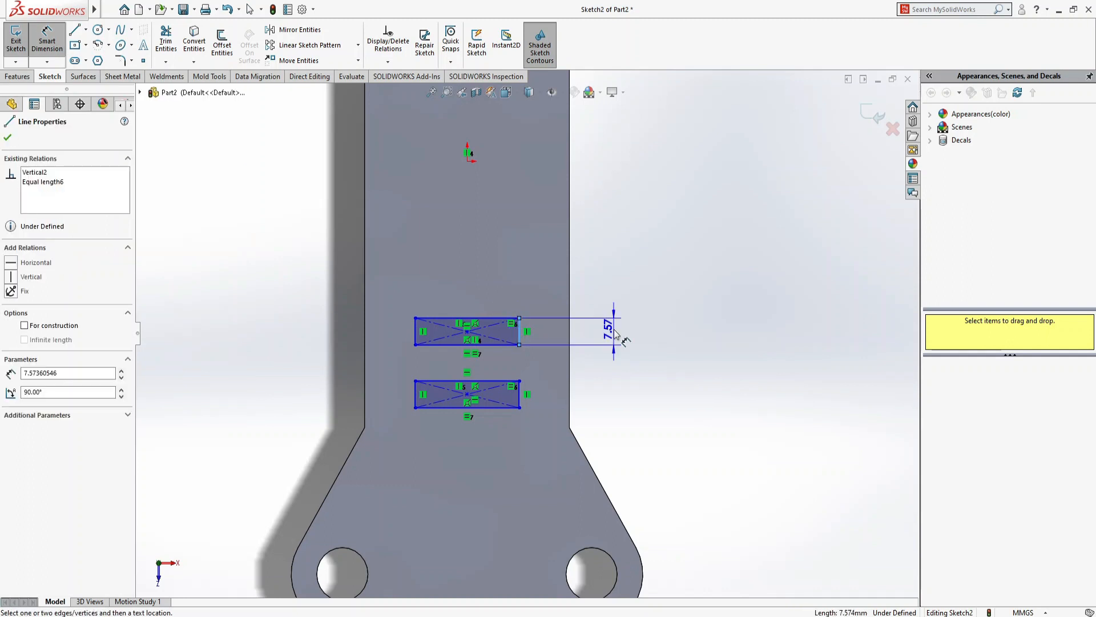
{"action": "left_click", "coordinate": [615, 331]}
{"action": "type", "text": "8.5"}
{"action": "key", "text": "Return"}
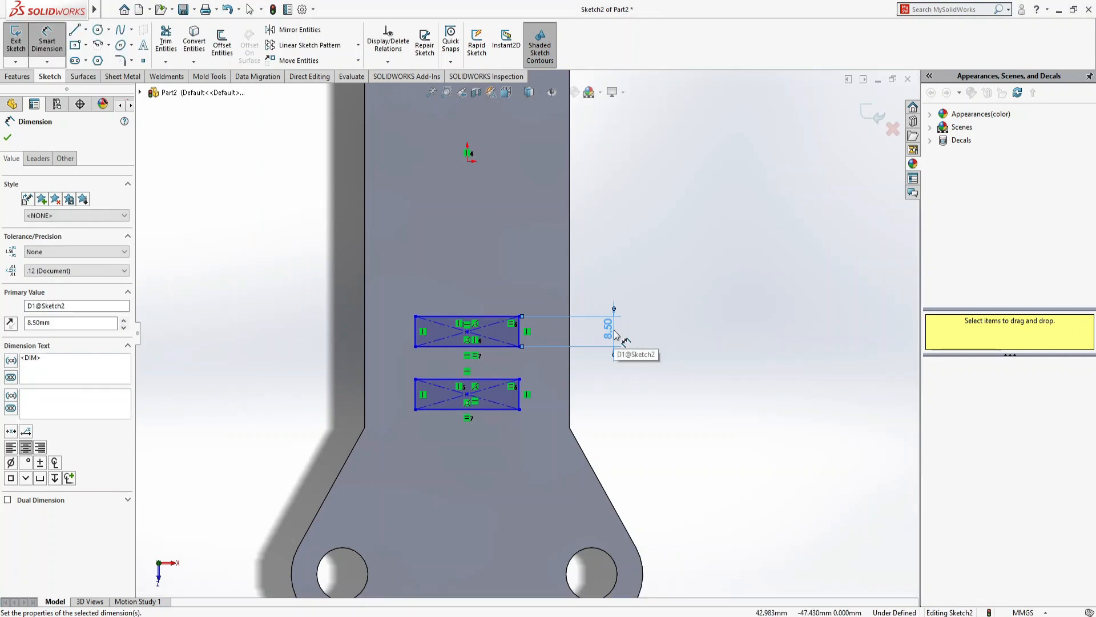
Dimension the lower rectangle's width at 45 mm
{"action": "left_click", "coordinate": [492, 408]}
{"action": "left_click", "coordinate": [645, 473]}
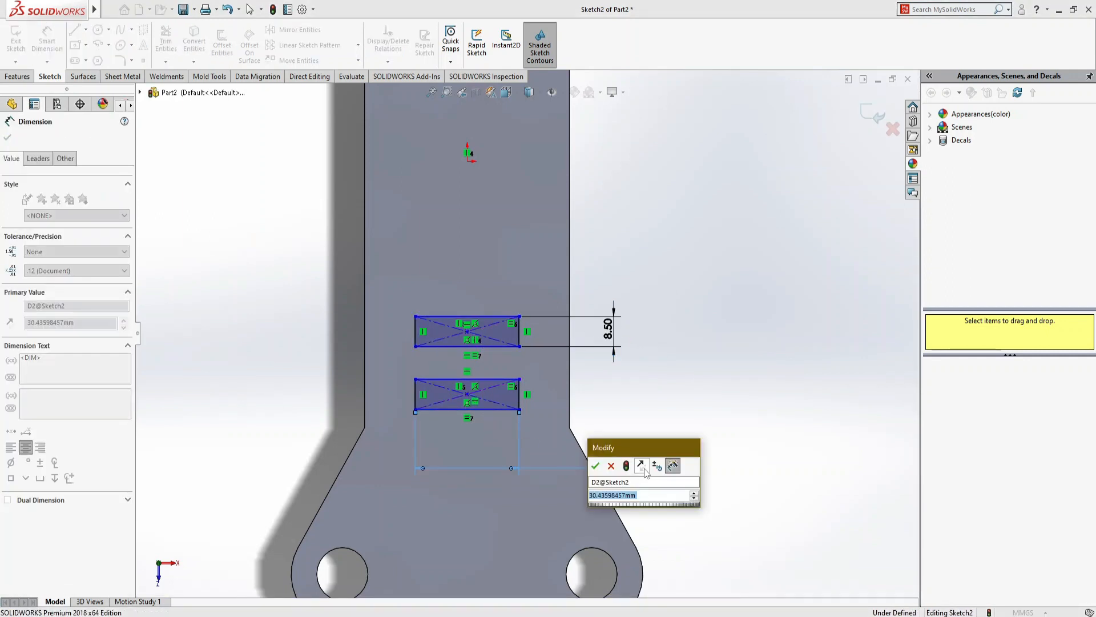
{"action": "type", "text": "45"}
{"action": "key", "text": "Return"}
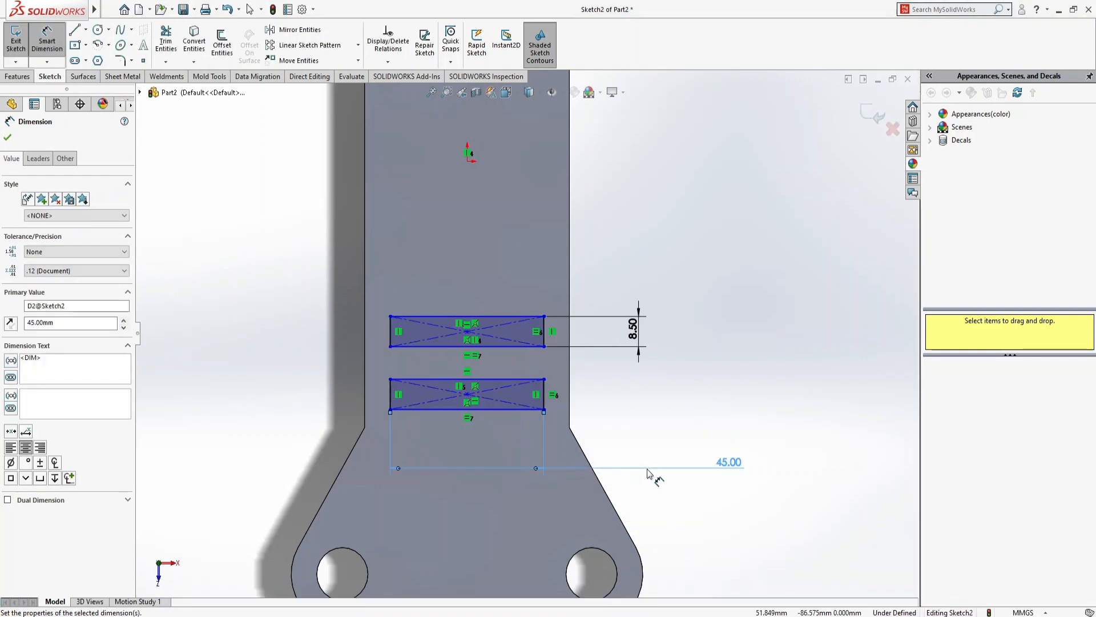
Change the lower rectangle's width dimension to 42 mm
{"action": "double_click", "coordinate": [729, 462]}
{"action": "type", "text": "4"}
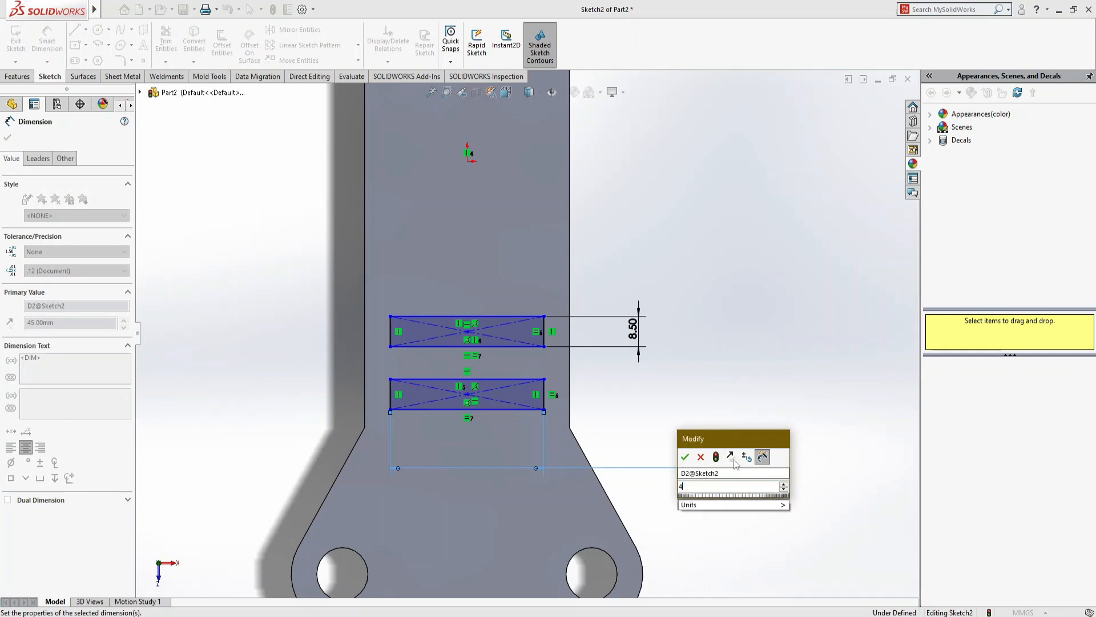
{"action": "key", "text": "Return"}
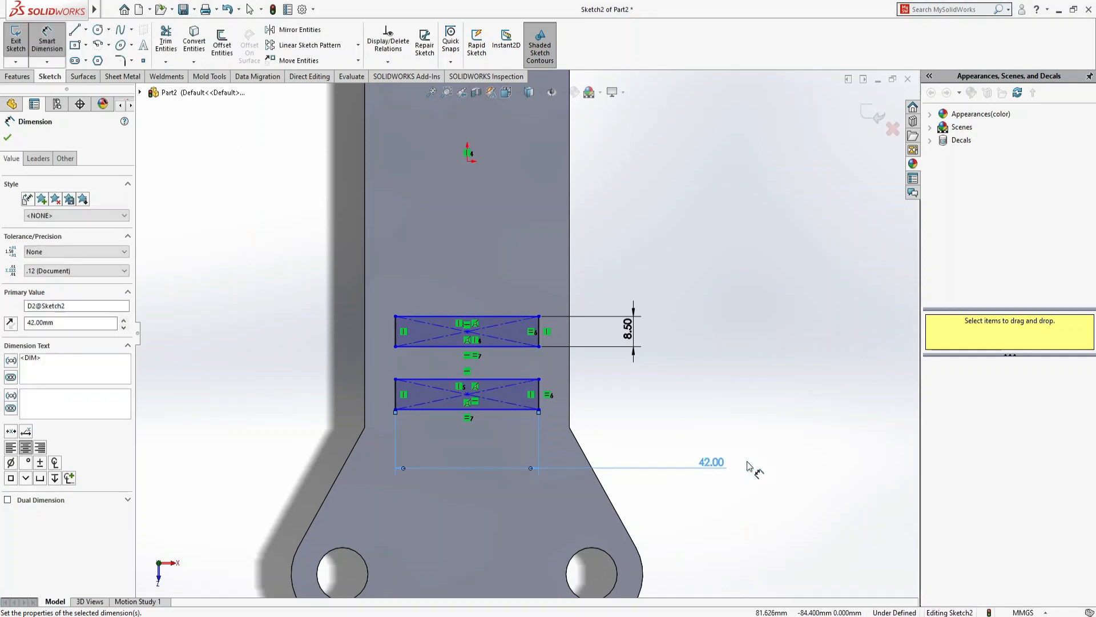
Extrude the two sketched rectangles as a blind boss 45 mm high, merged with the plate
{"action": "left_click", "coordinate": [8, 140]}
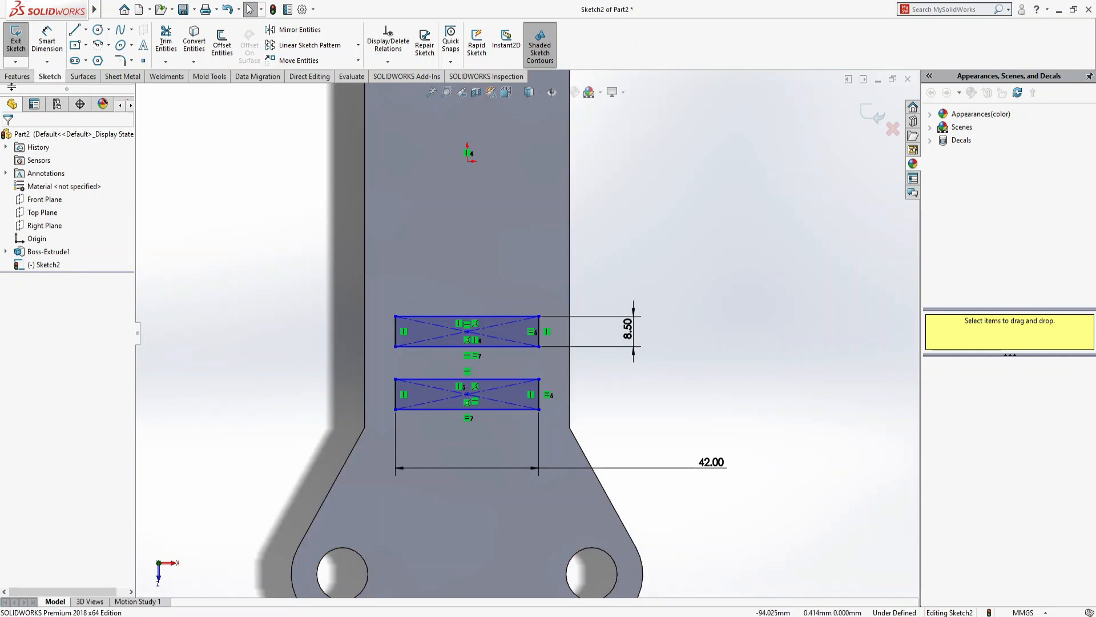
{"action": "left_click", "coordinate": [16, 76]}
{"action": "key", "text": "ctrl+7"}
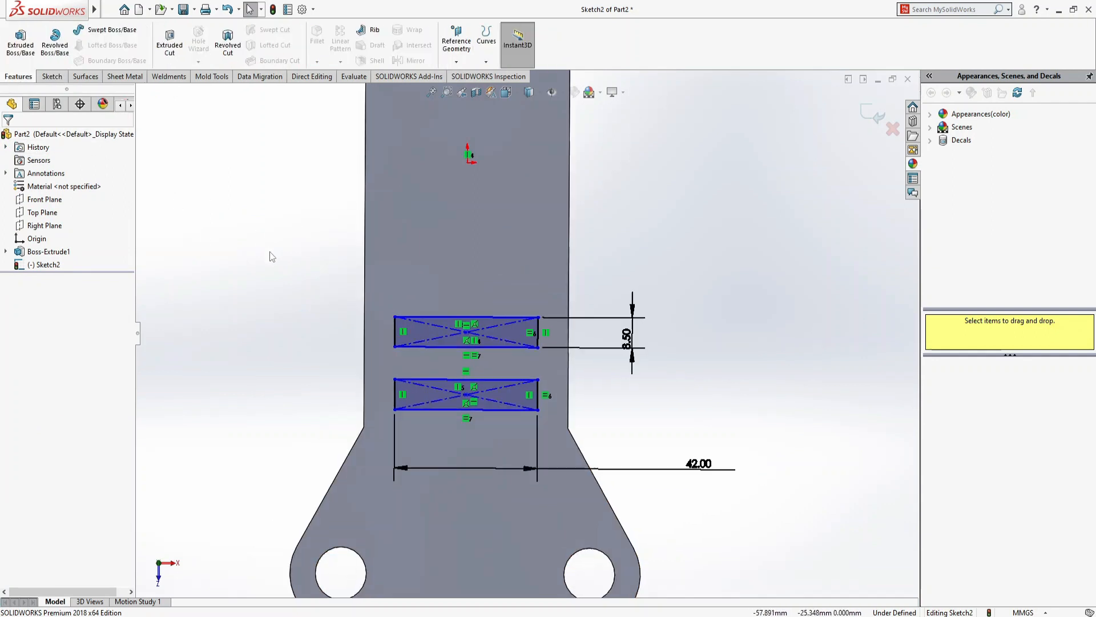
{"action": "left_click", "coordinate": [22, 46]}
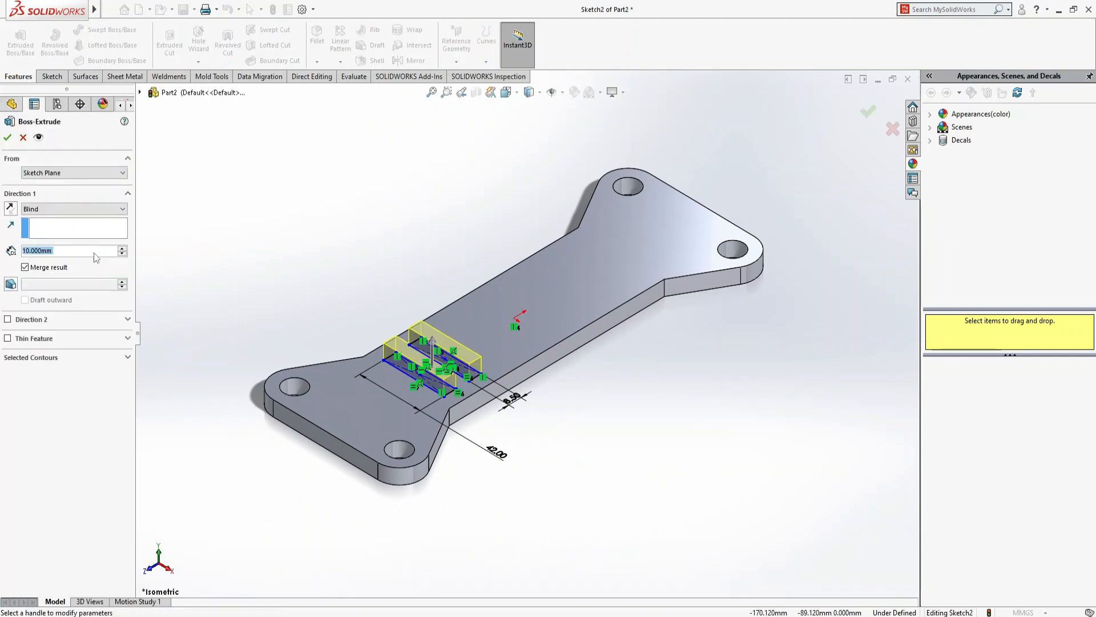
{"action": "type", "text": "50"}
{"action": "key", "text": "Return"}
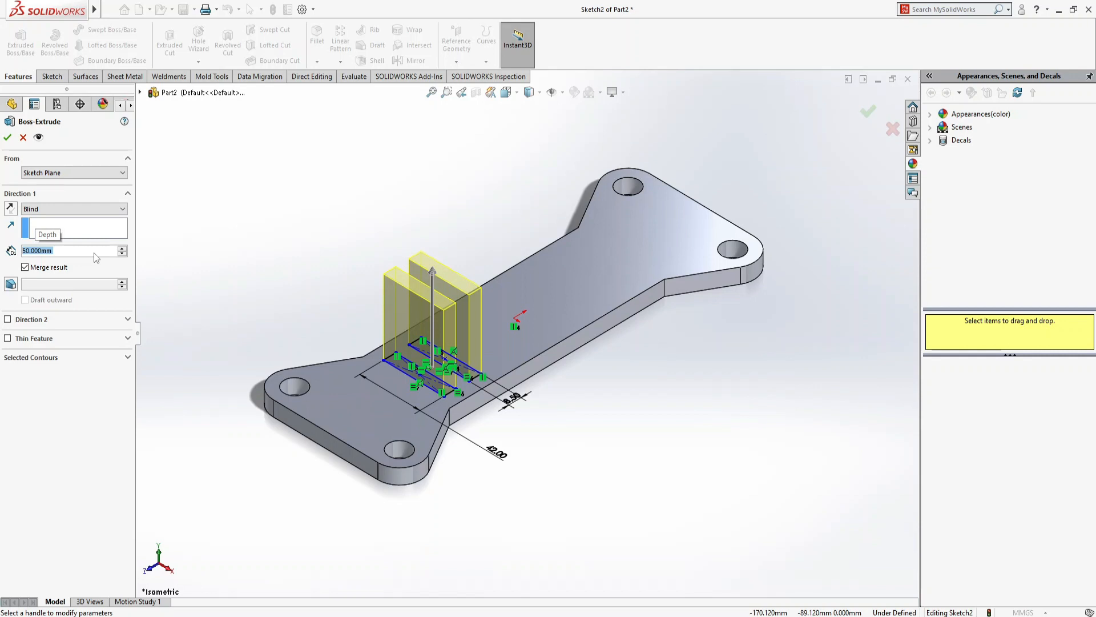
{"action": "type", "text": "45"}
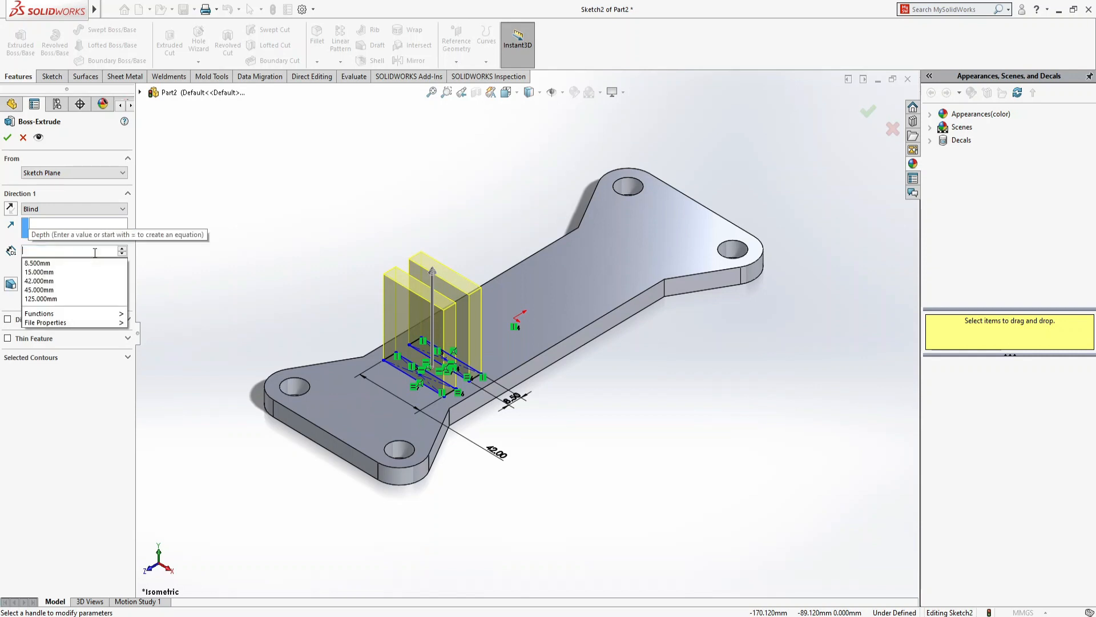
{"action": "key", "text": "Return"}
{"action": "key", "text": "Return"}
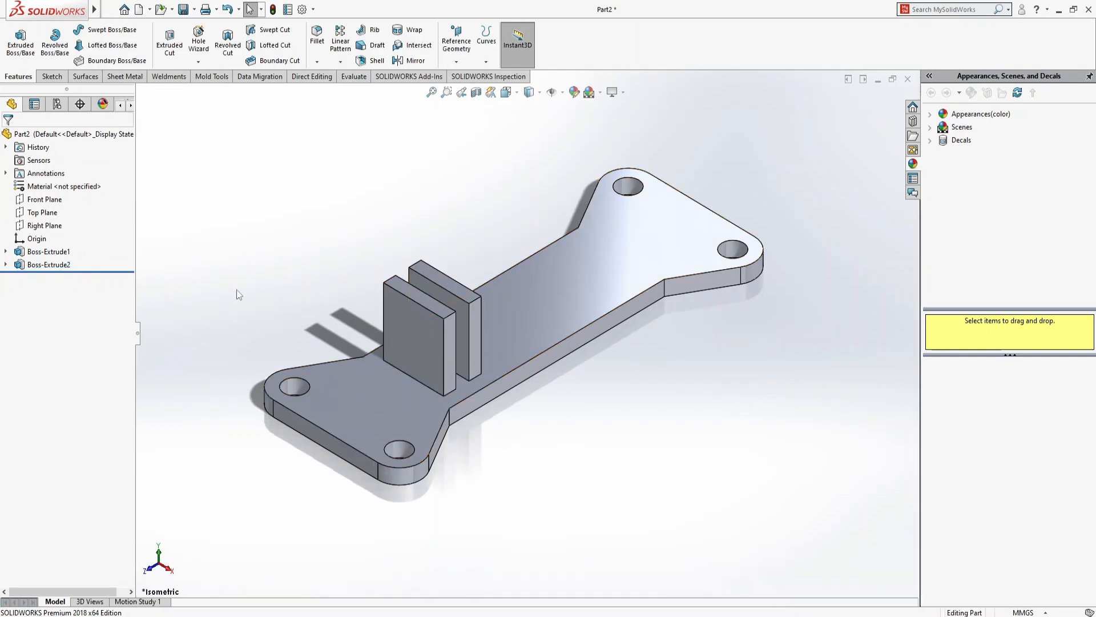
Reopen the sketch of the two uprights and dimension the distance between the rectangles' centres at 25 mm
{"action": "left_click", "coordinate": [46, 266]}
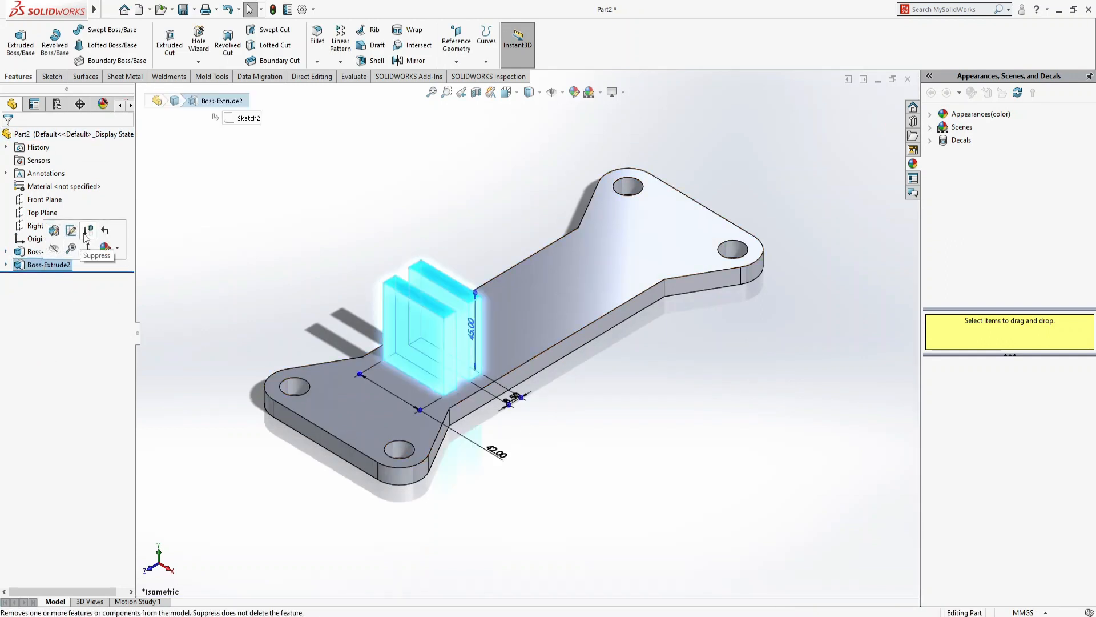
{"action": "left_click", "coordinate": [70, 236]}
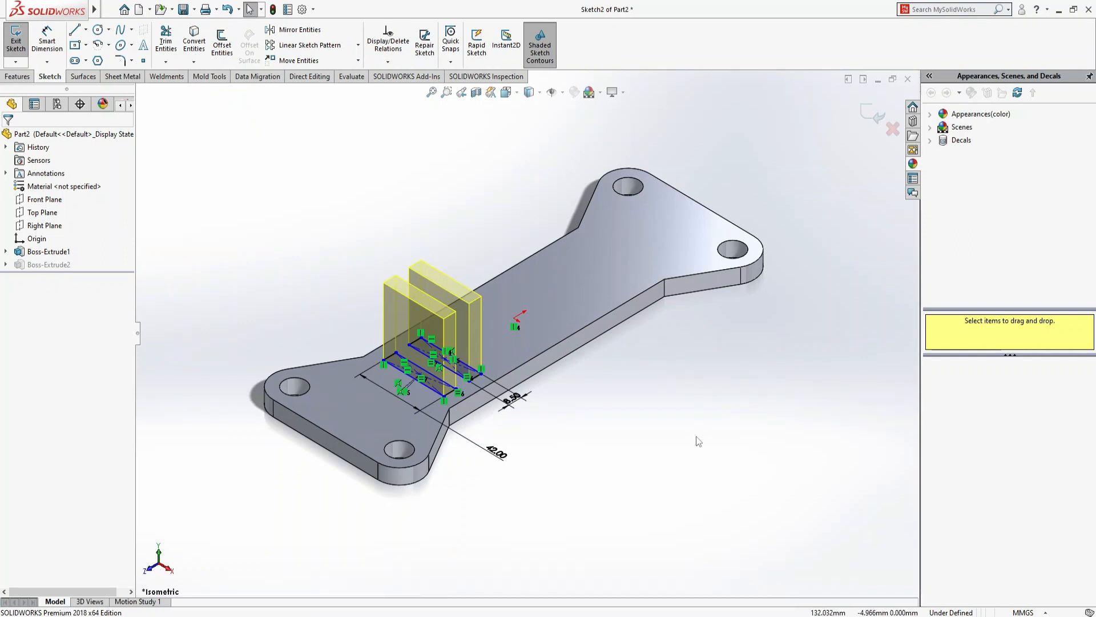
{"action": "key", "text": "ctrl+8"}
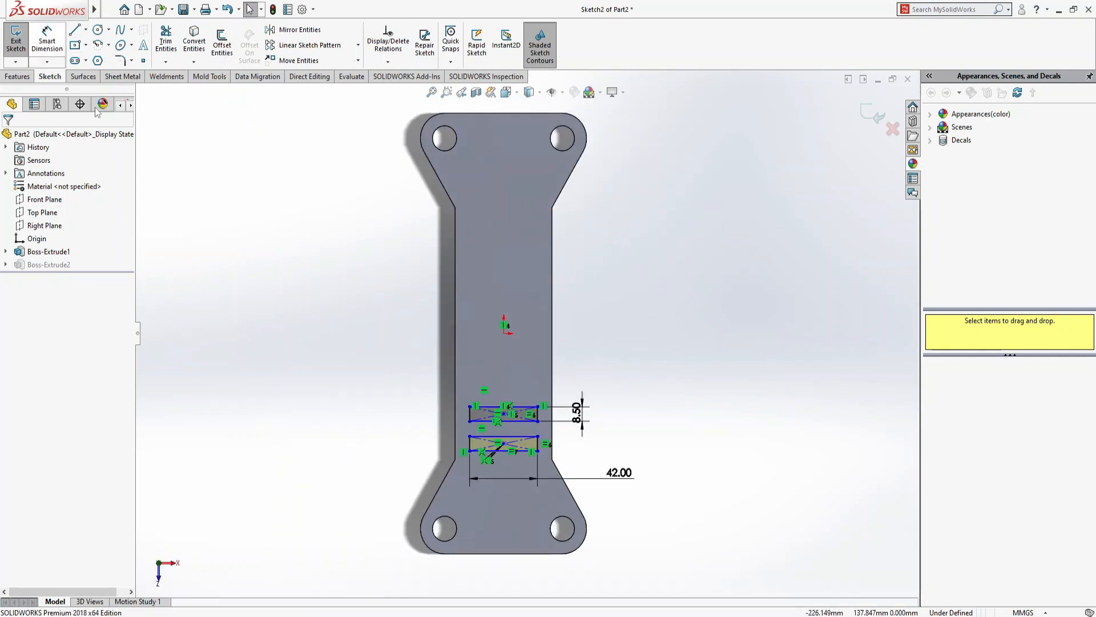
{"action": "scroll", "coordinate": [516, 460], "scroll_direction": "down", "scroll_amount": 6}
{"action": "left_click", "coordinate": [49, 47]}
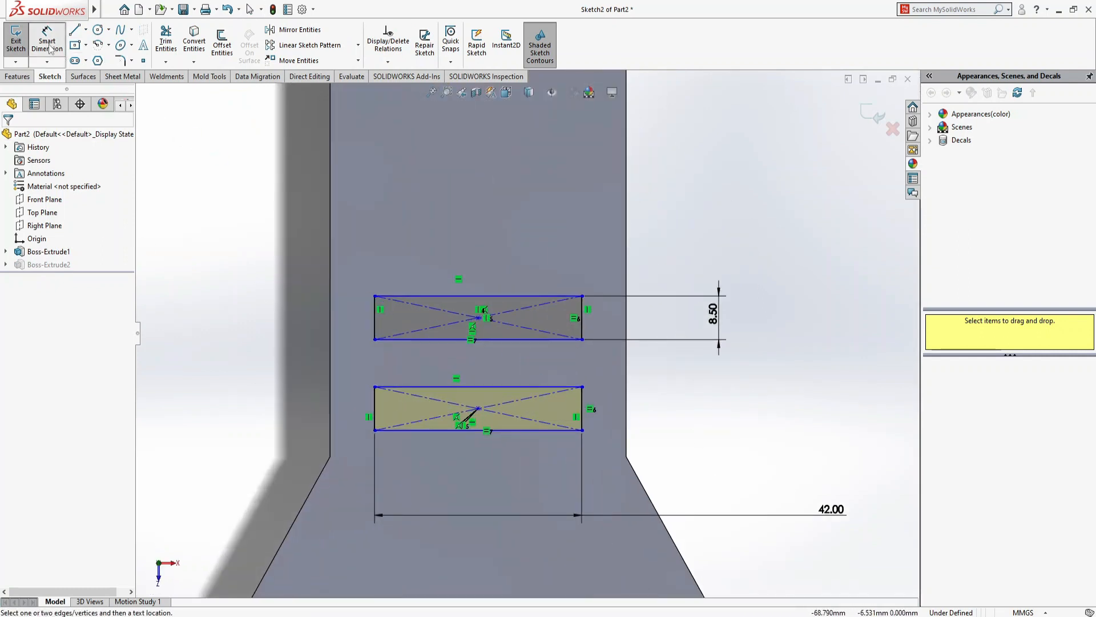
{"action": "left_click", "coordinate": [478, 318]}
{"action": "left_click", "coordinate": [478, 408]}
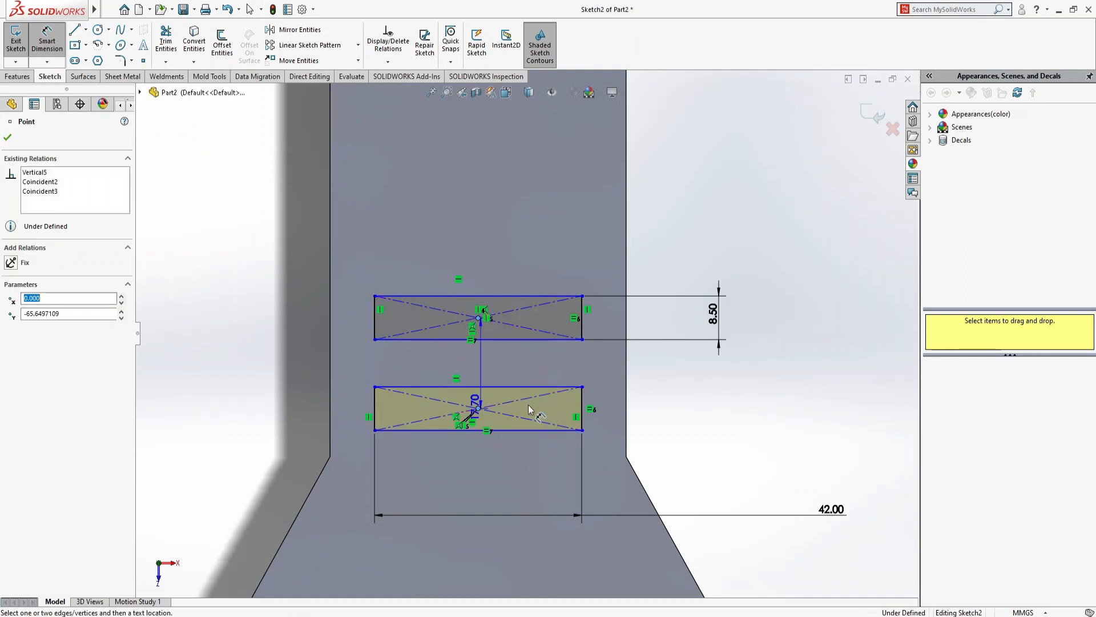
{"action": "left_click", "coordinate": [761, 366]}
{"action": "type", "text": "25"}
{"action": "key", "text": "Return"}
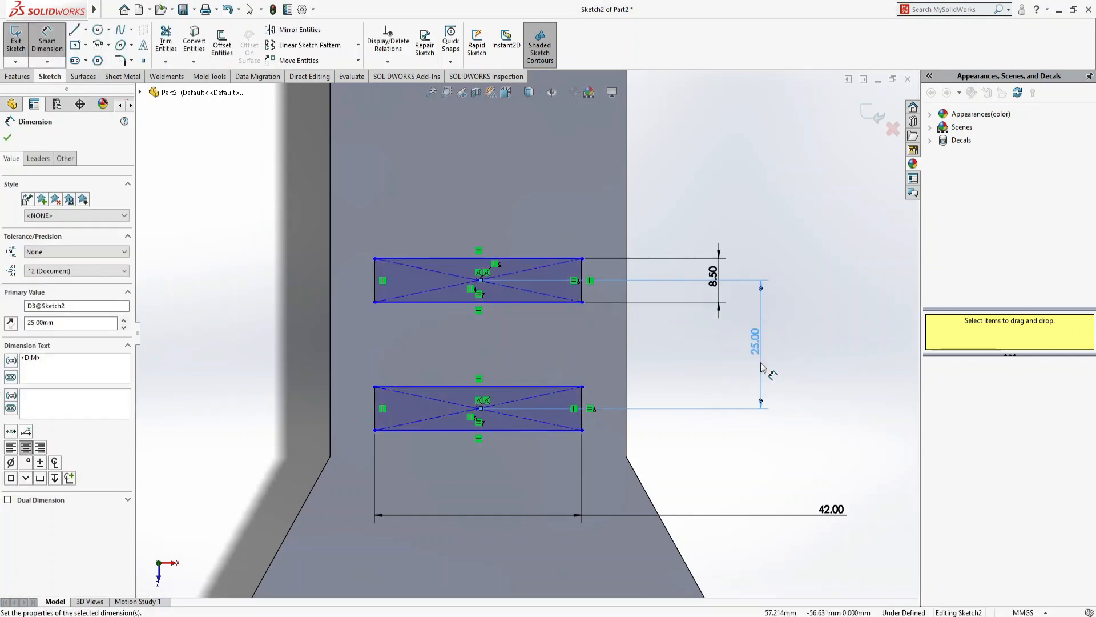
Dimension the upper rectangle's centre 40 mm from the origin and exit the sketch to rebuild the uprights
{"action": "scroll", "coordinate": [736, 357], "scroll_direction": "up", "scroll_amount": 3}
{"action": "left_click", "coordinate": [504, 207]}
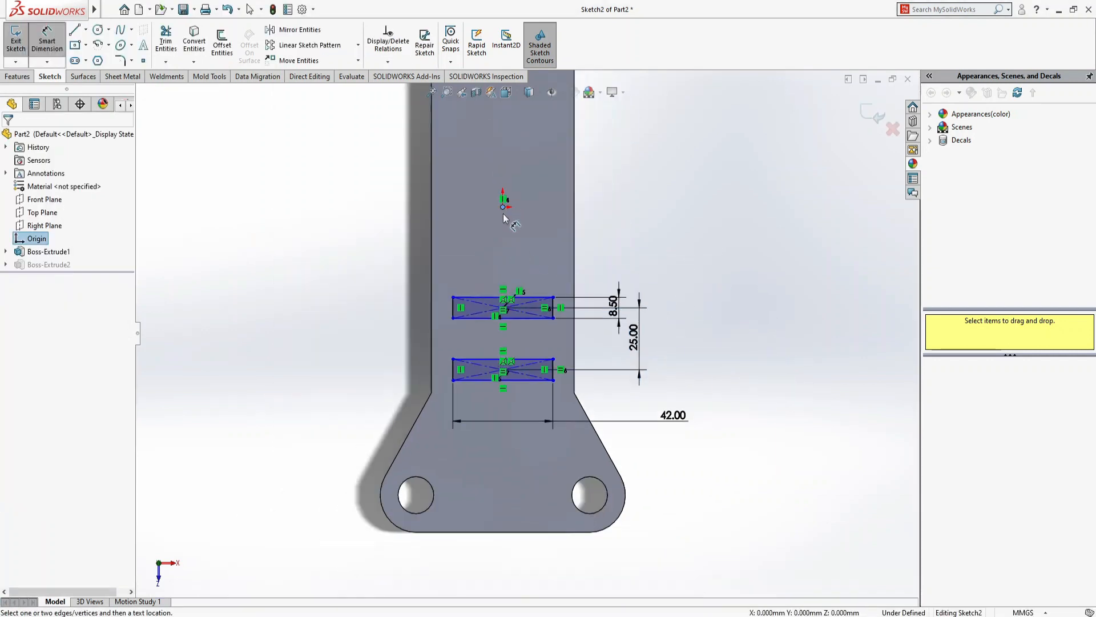
{"action": "scroll", "coordinate": [505, 308], "scroll_direction": "down", "scroll_amount": 5}
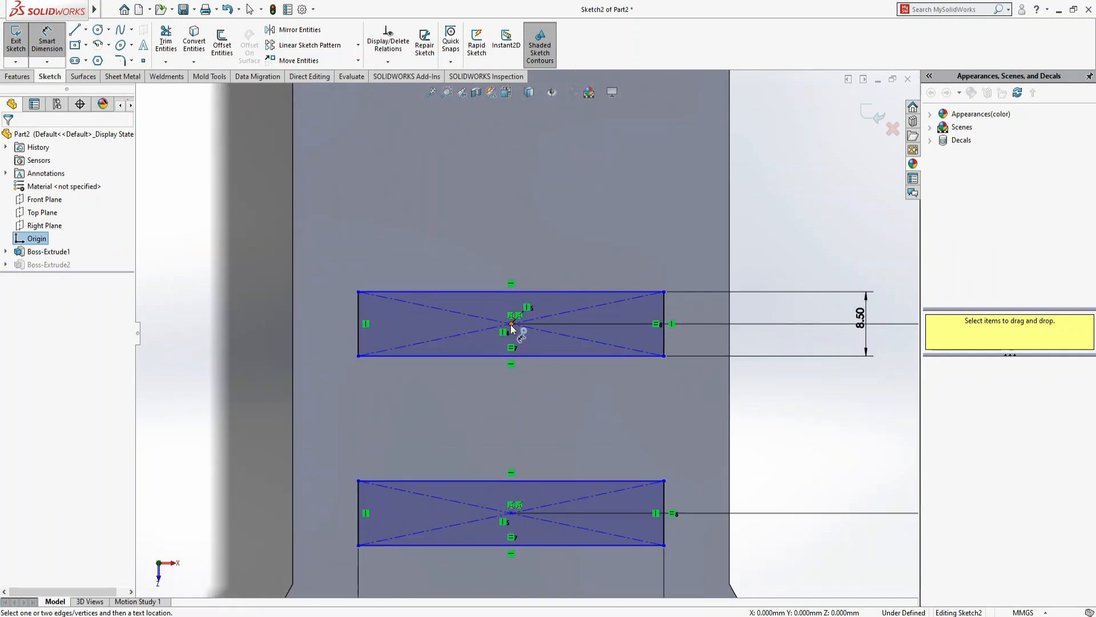
{"action": "left_click", "coordinate": [512, 326]}
{"action": "scroll", "coordinate": [519, 330], "scroll_direction": "up", "scroll_amount": 3}
{"action": "left_click", "coordinate": [720, 277]}
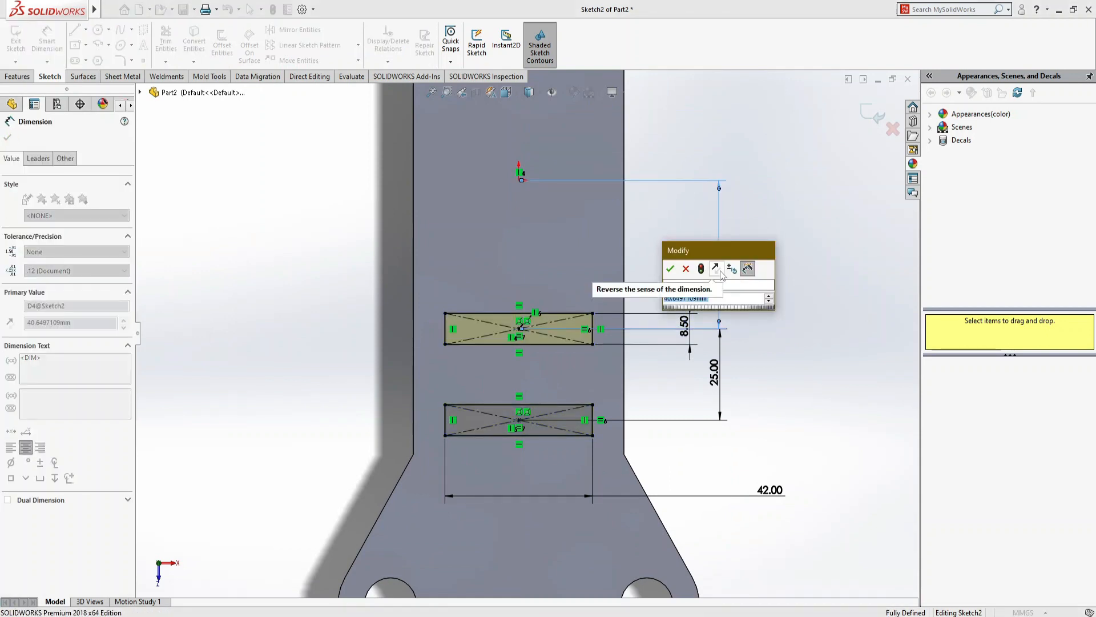
{"action": "type", "text": "40"}
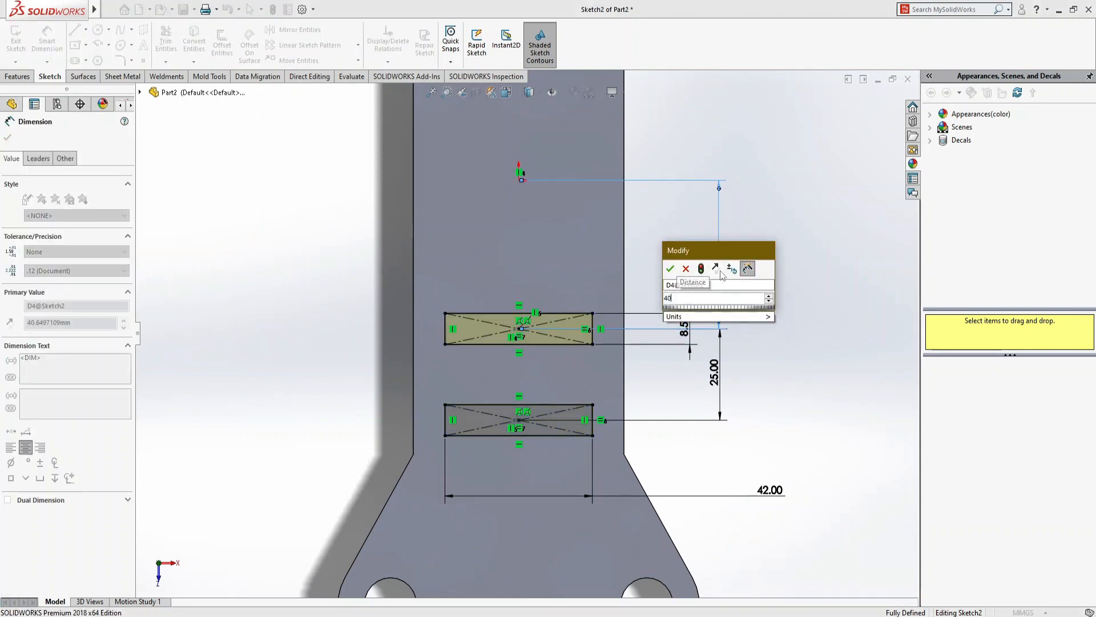
{"action": "key", "text": "Return"}
{"action": "scroll", "coordinate": [720, 276], "scroll_direction": "up", "scroll_amount": 5}
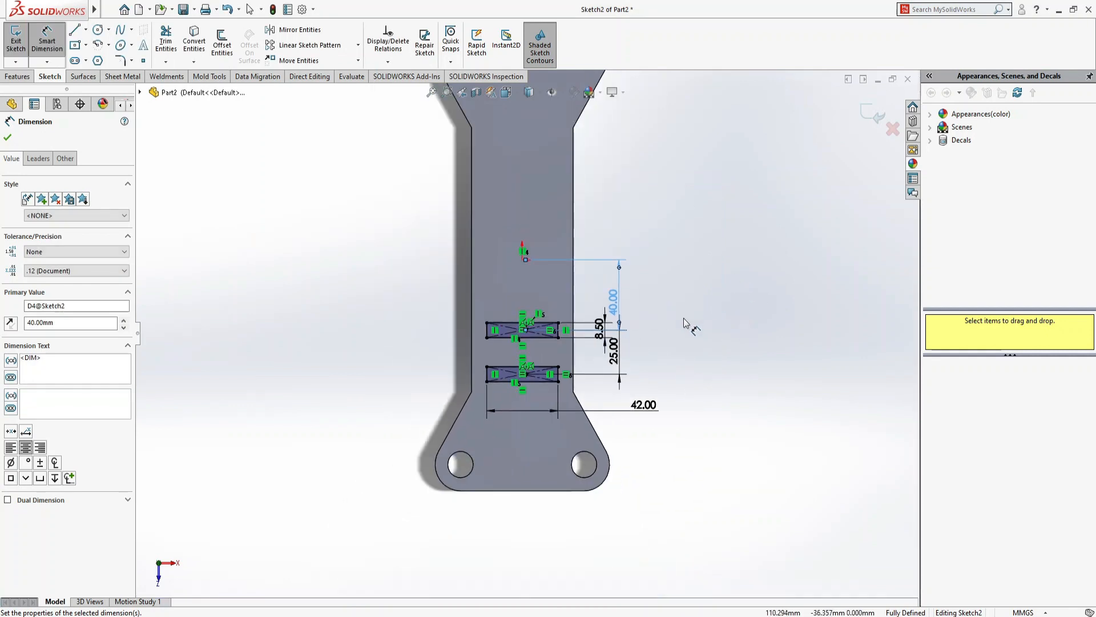
{"action": "left_click", "coordinate": [7, 139]}
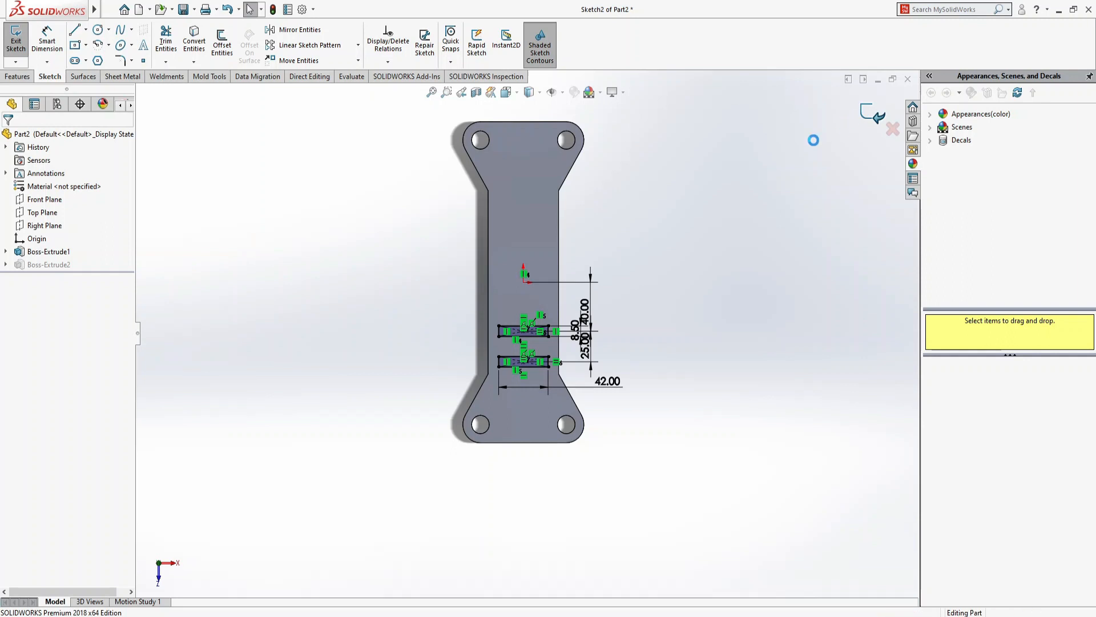
{"action": "left_click", "coordinate": [870, 112]}
{"action": "key", "text": "ctrl+7"}
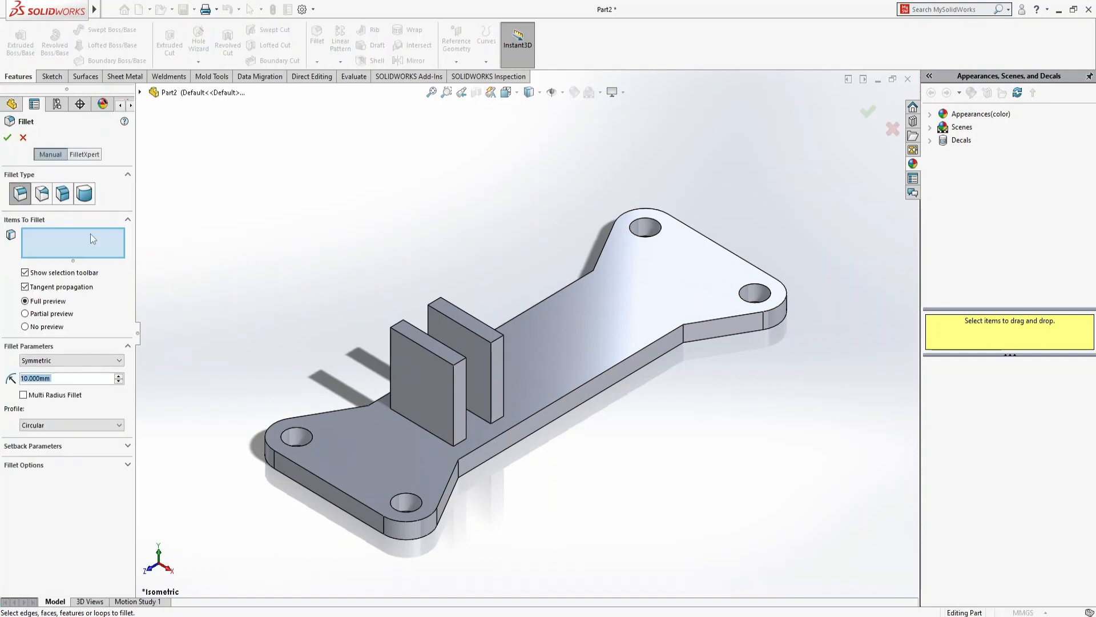
Apply a full round fillet to the upright nearer the plate's middle, using its top as centre face and its narrow ends as side faces
{"action": "left_click", "coordinate": [84, 193]}
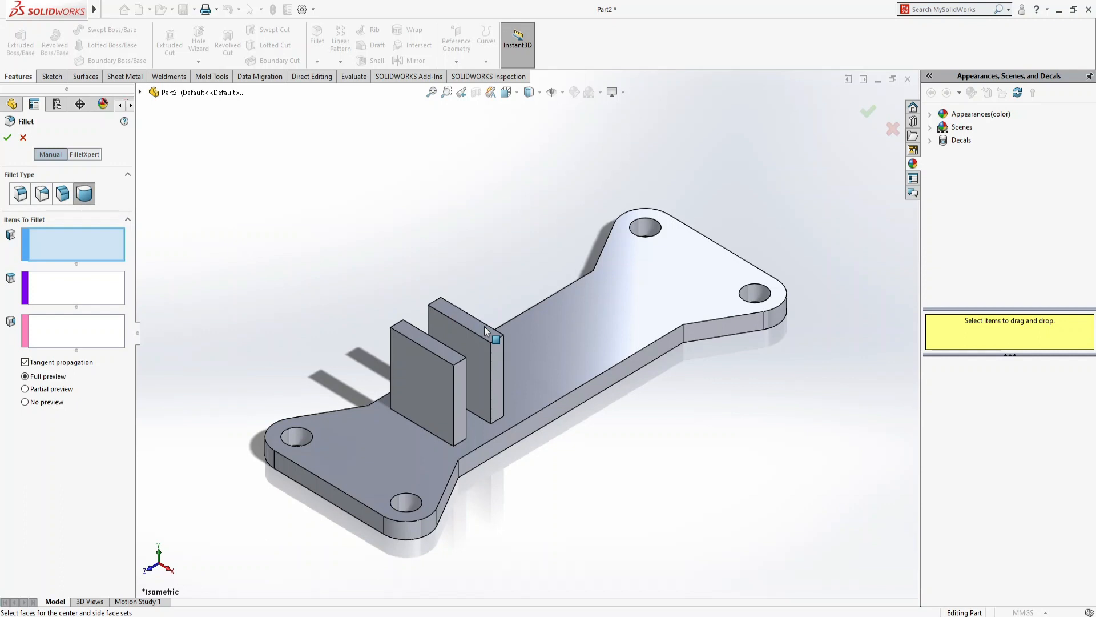
{"action": "left_click", "coordinate": [497, 378]}
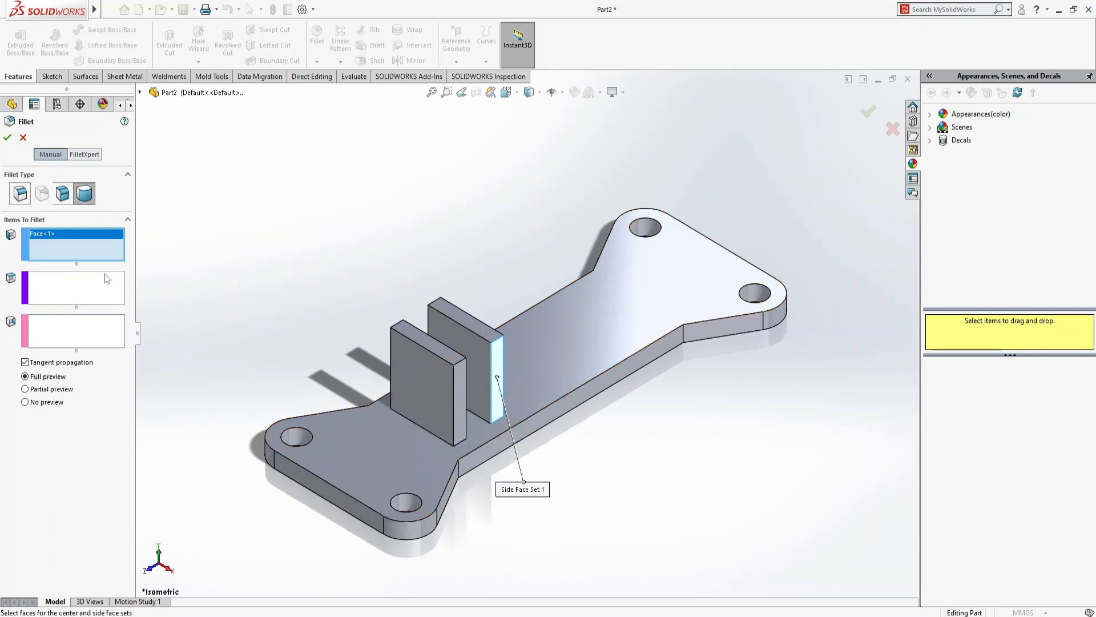
{"action": "left_click", "coordinate": [100, 291]}
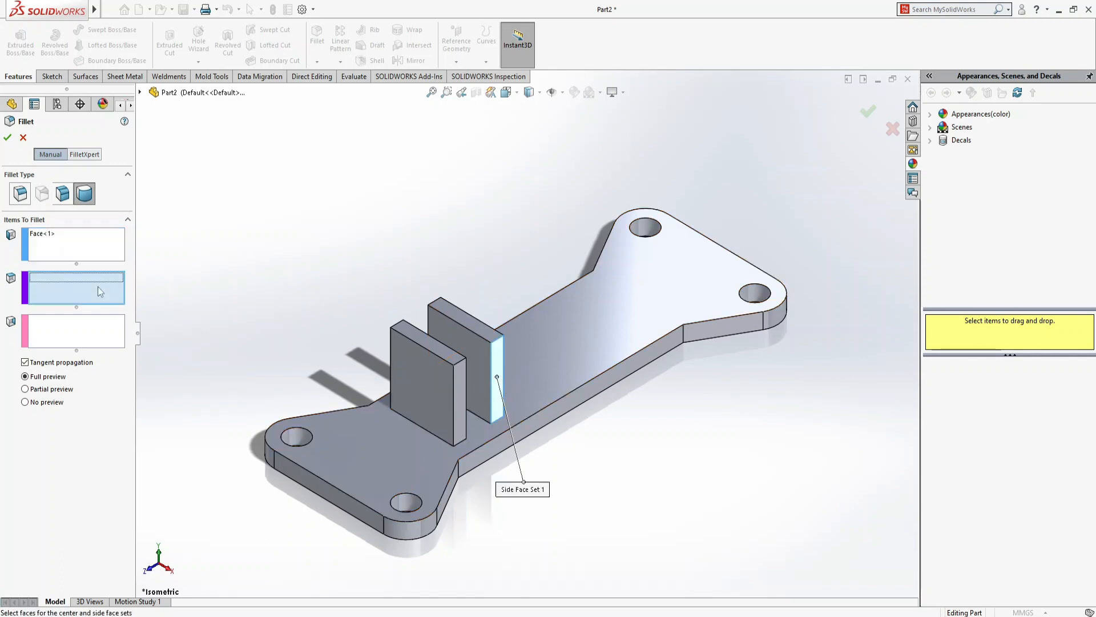
{"action": "left_click", "coordinate": [478, 320]}
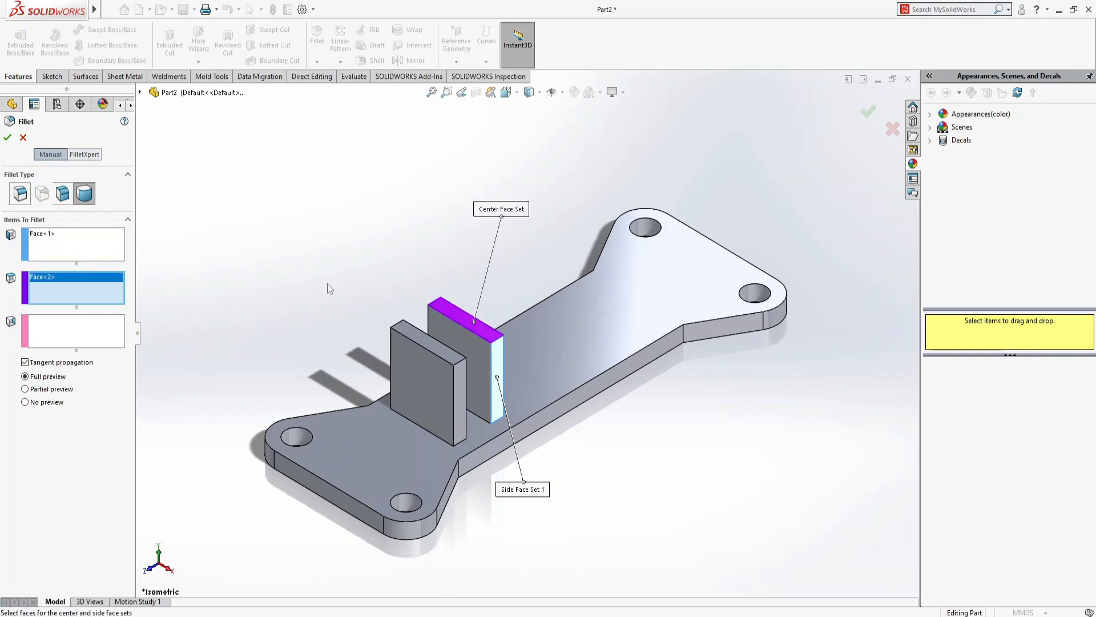
{"action": "left_click", "coordinate": [89, 325]}
{"action": "key", "text": "Right"}
{"action": "key", "text": "Right"}
{"action": "key", "text": "Right"}
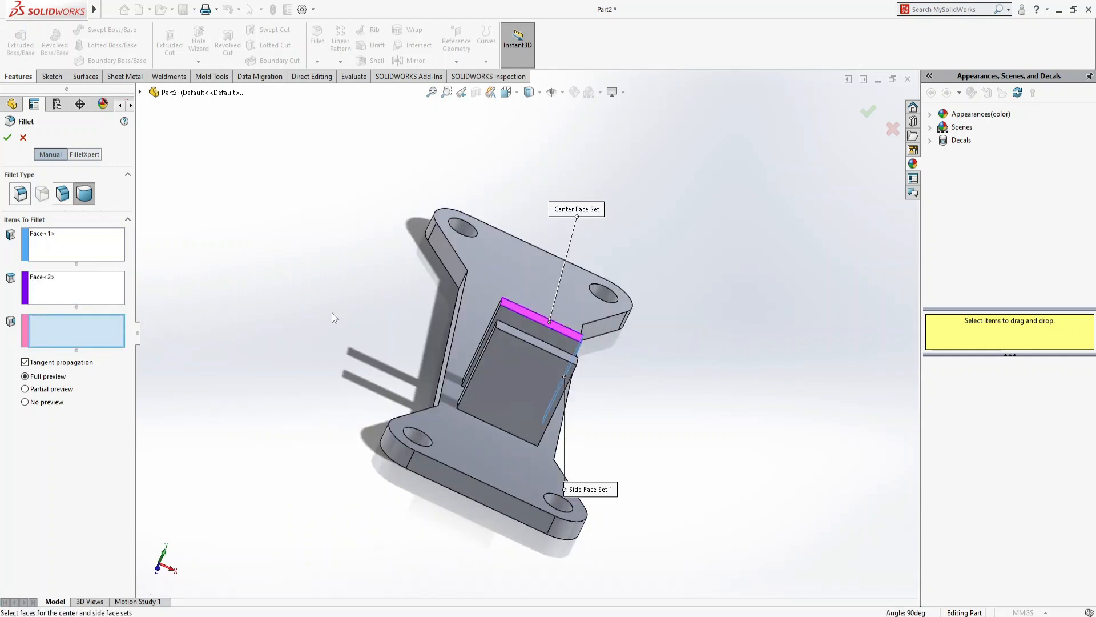
{"action": "key", "text": "Down"}
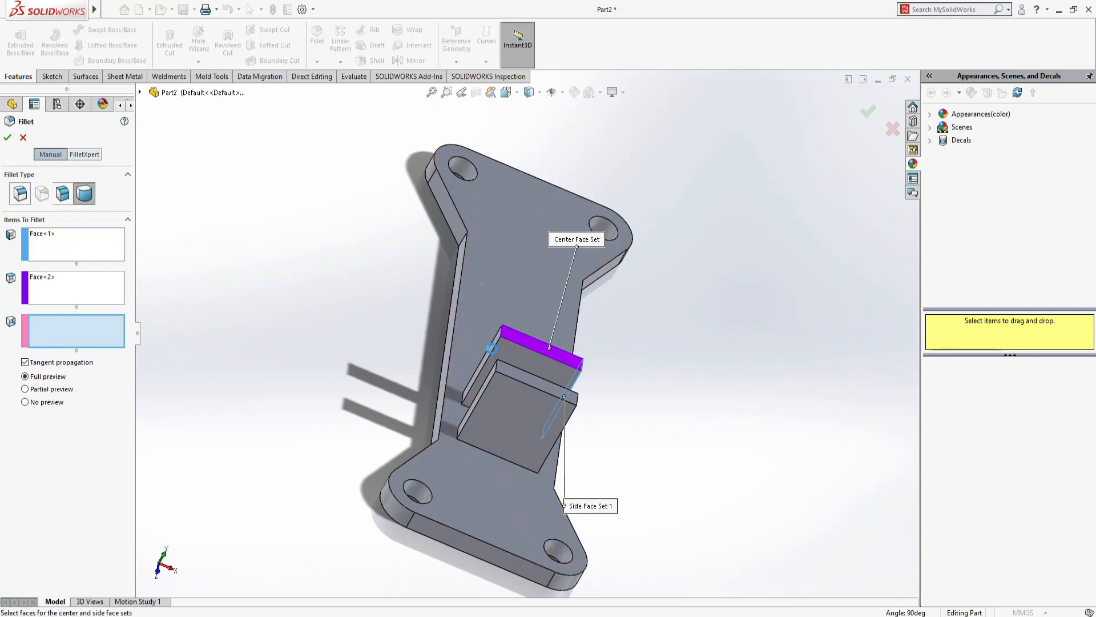
{"action": "left_click", "coordinate": [491, 353]}
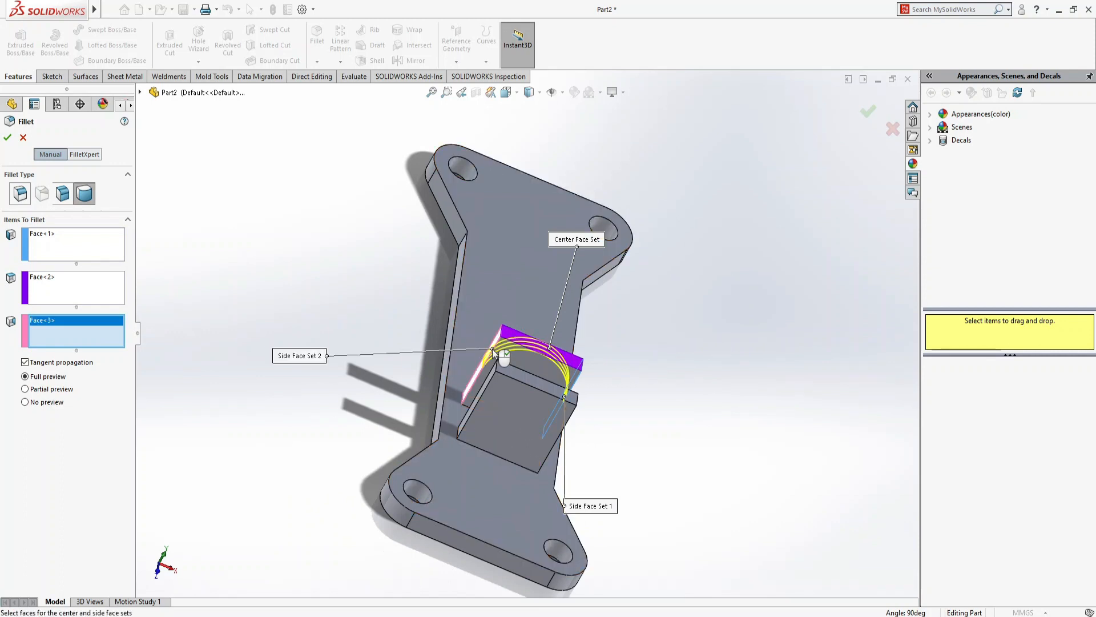
{"action": "left_click", "coordinate": [8, 138]}
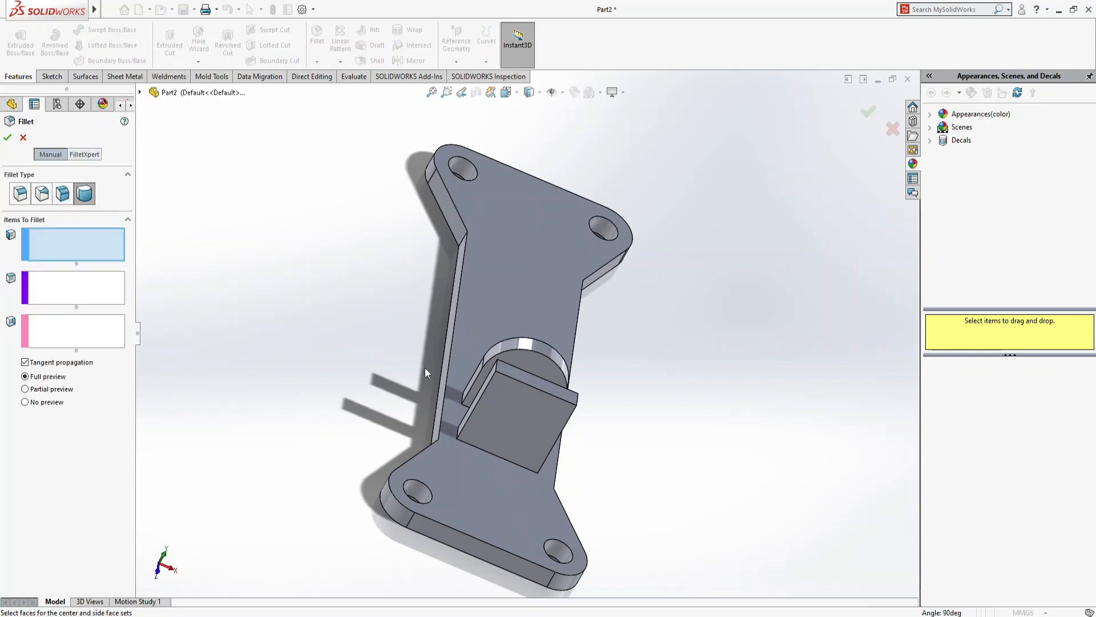
Round the top of the upright nearer the flared end with a full round fillet between its two narrow side faces
{"action": "left_click", "coordinate": [477, 407]}
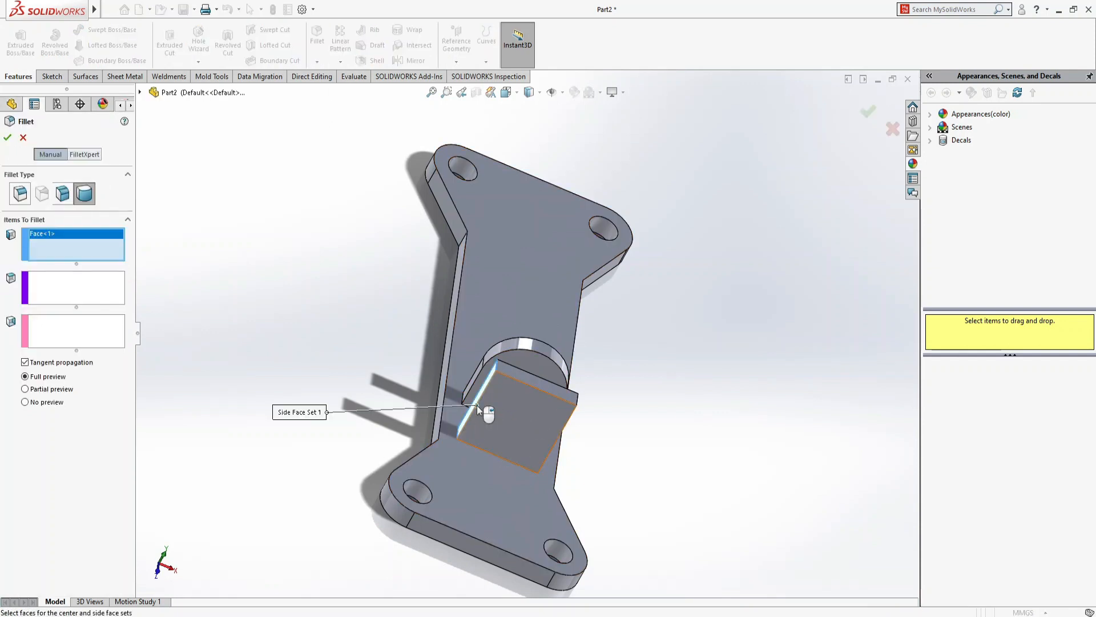
{"action": "left_click", "coordinate": [71, 296]}
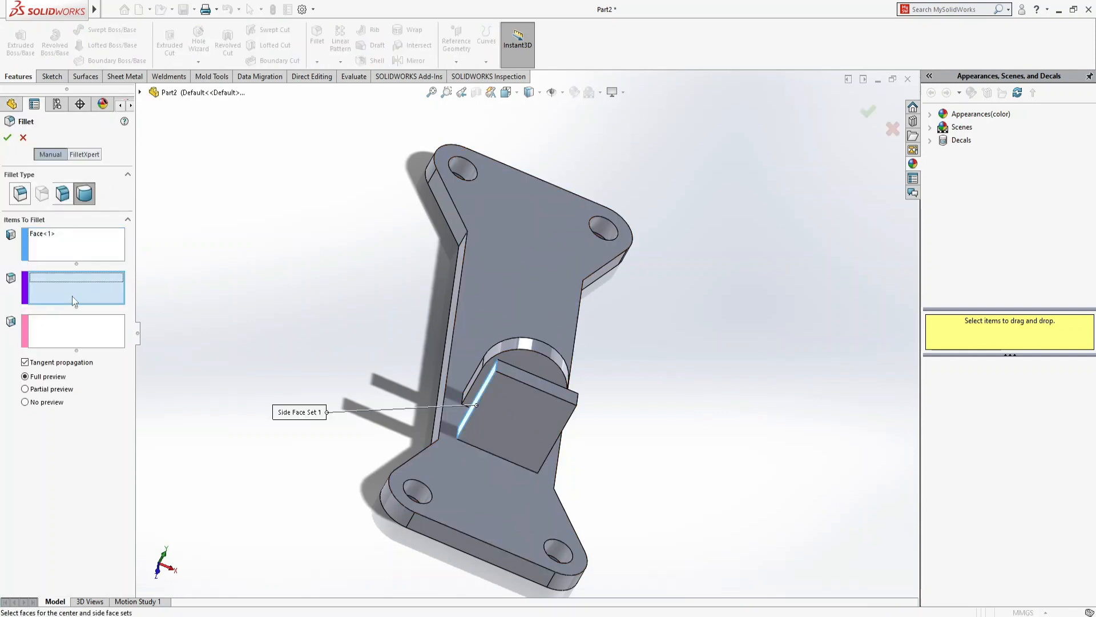
{"action": "left_click", "coordinate": [571, 393]}
{"action": "left_click", "coordinate": [70, 330]}
{"action": "middle_click_drag", "start_coordinate": [714, 473], "coordinate": [488, 432]}
{"action": "left_click", "coordinate": [467, 433]}
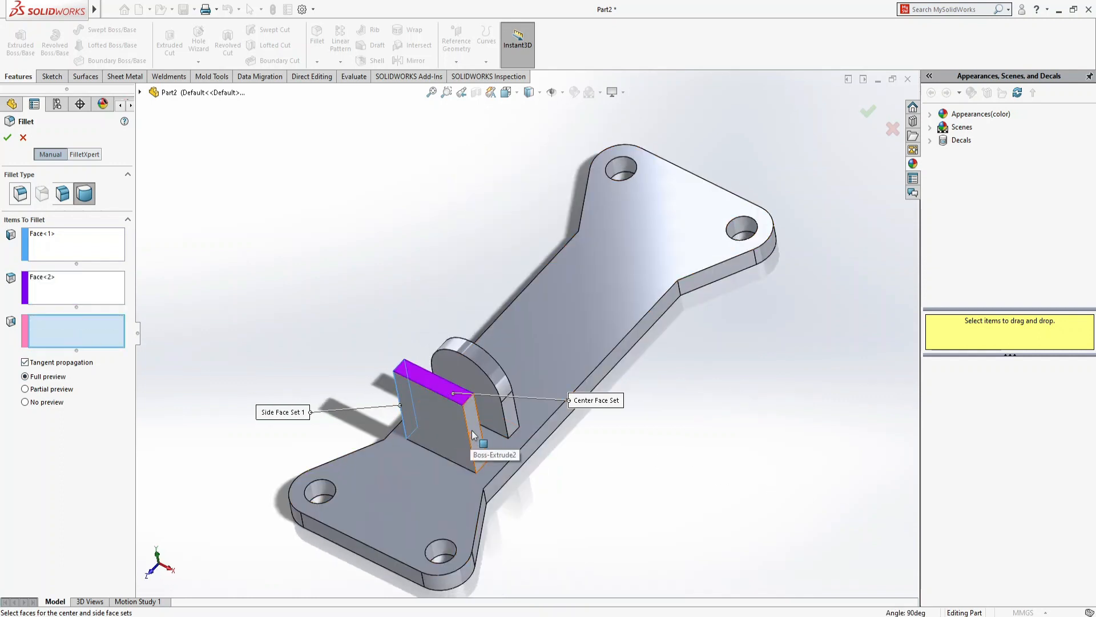
{"action": "left_click", "coordinate": [6, 138]}
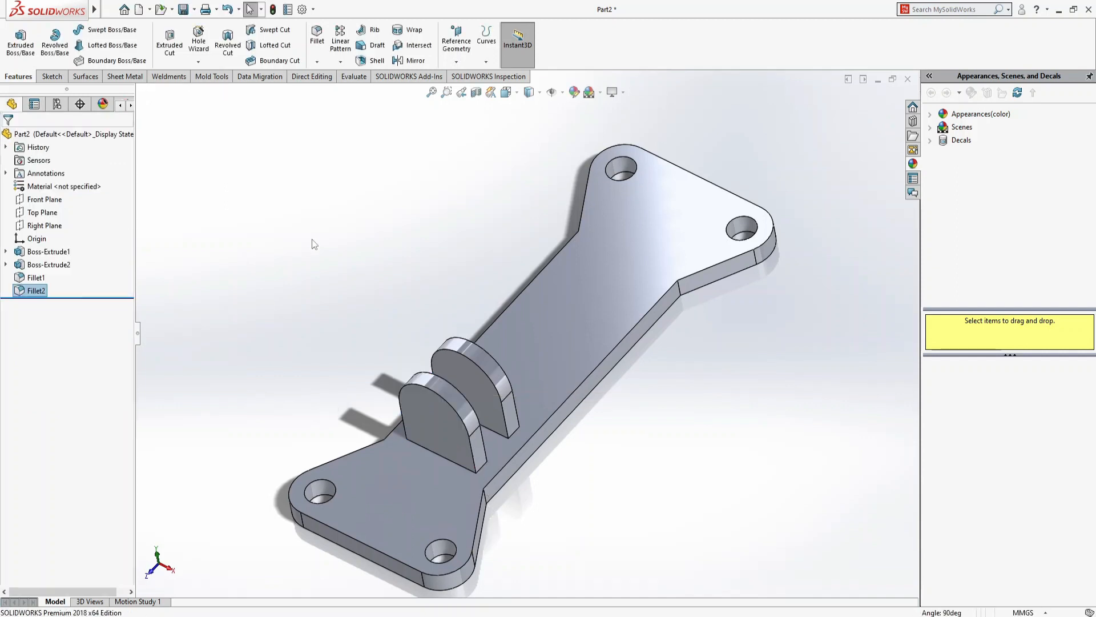
Start a sketch on the outer face of the upright nearer the flared end and draw a circle about 14 mm in diameter above the origin
{"action": "left_click", "coordinate": [424, 427]}
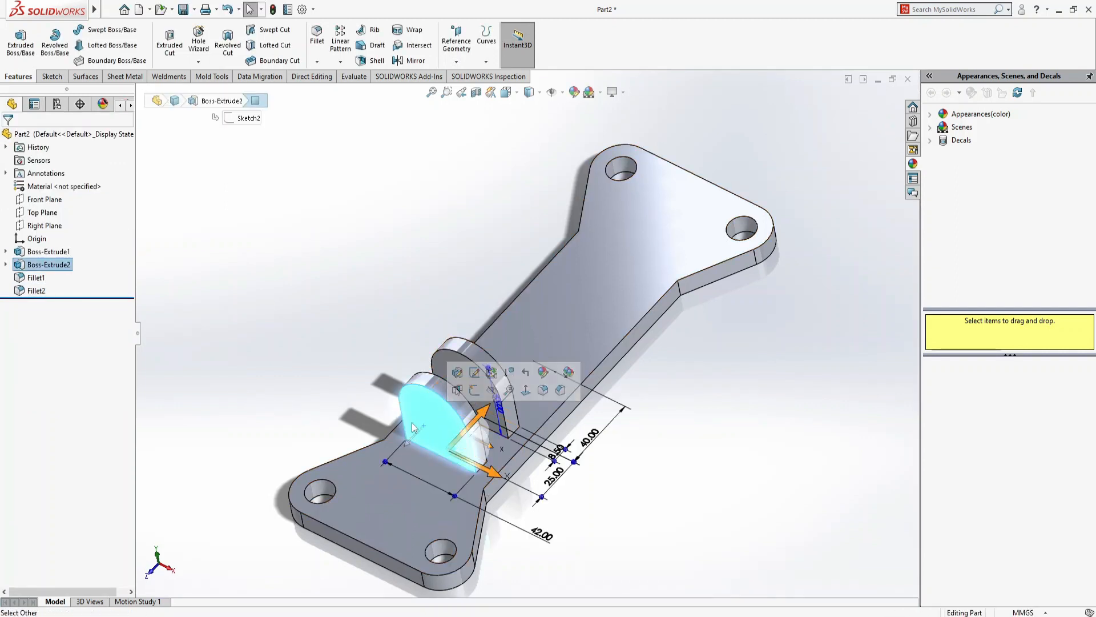
{"action": "left_click", "coordinate": [475, 391]}
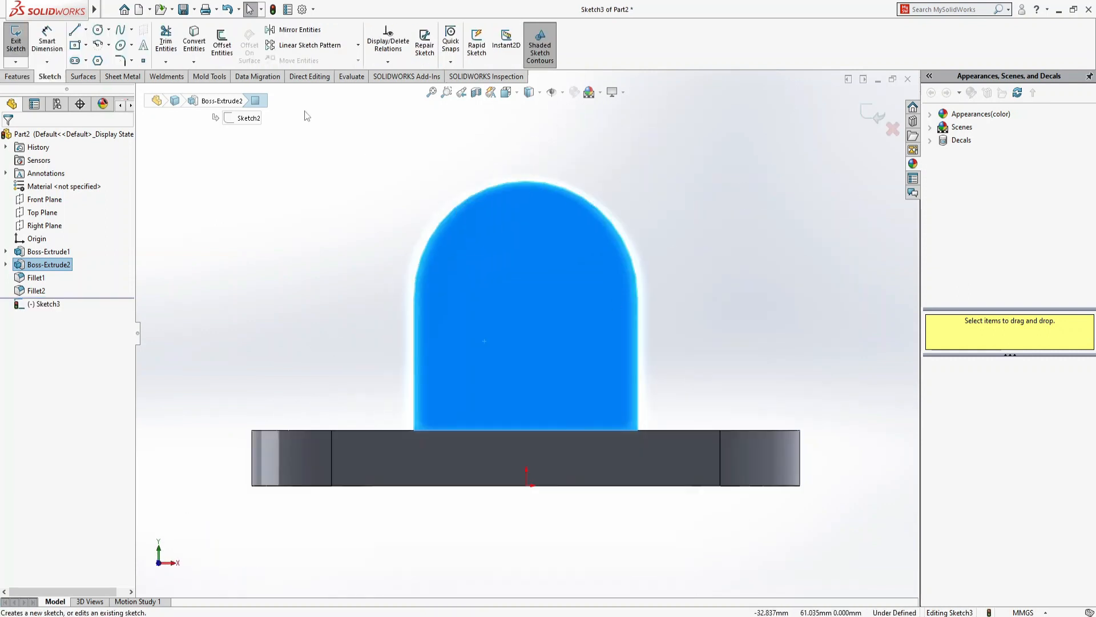
{"action": "left_click", "coordinate": [98, 29]}
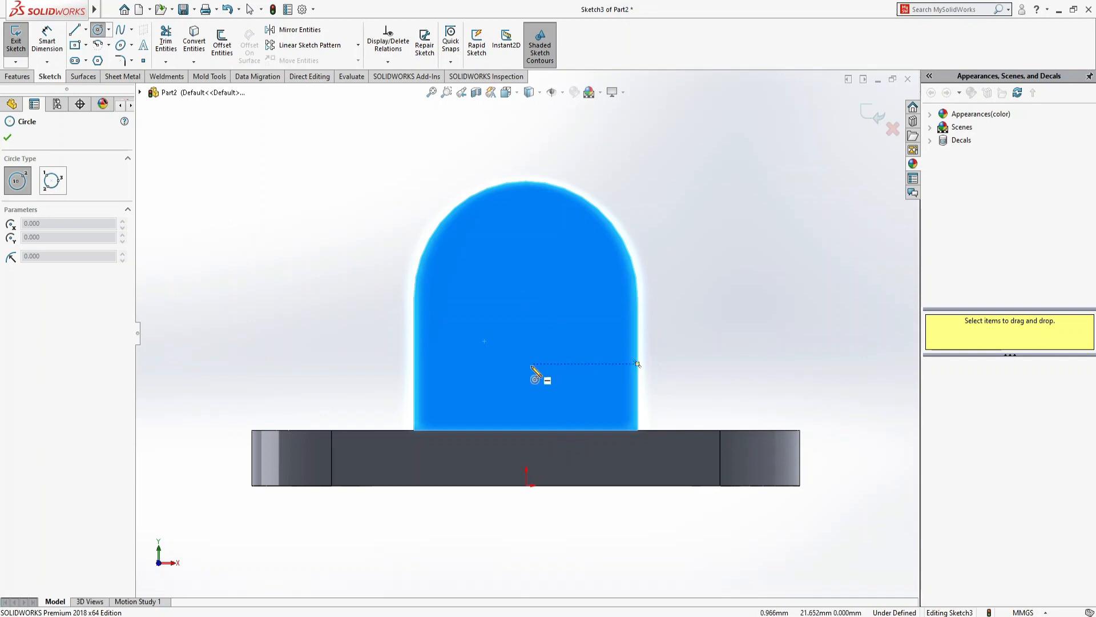
{"action": "left_click", "coordinate": [525, 348]}
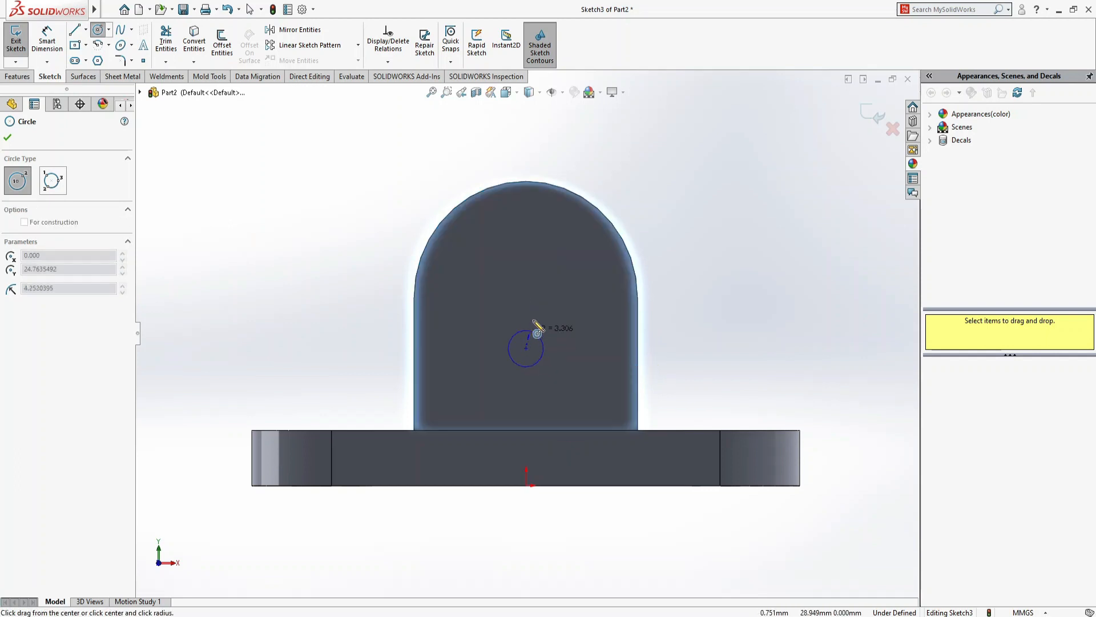
{"action": "left_click", "coordinate": [534, 312]}
Dimension the circle's diameter on the upright at 20 mm
{"action": "left_click", "coordinate": [38, 41]}
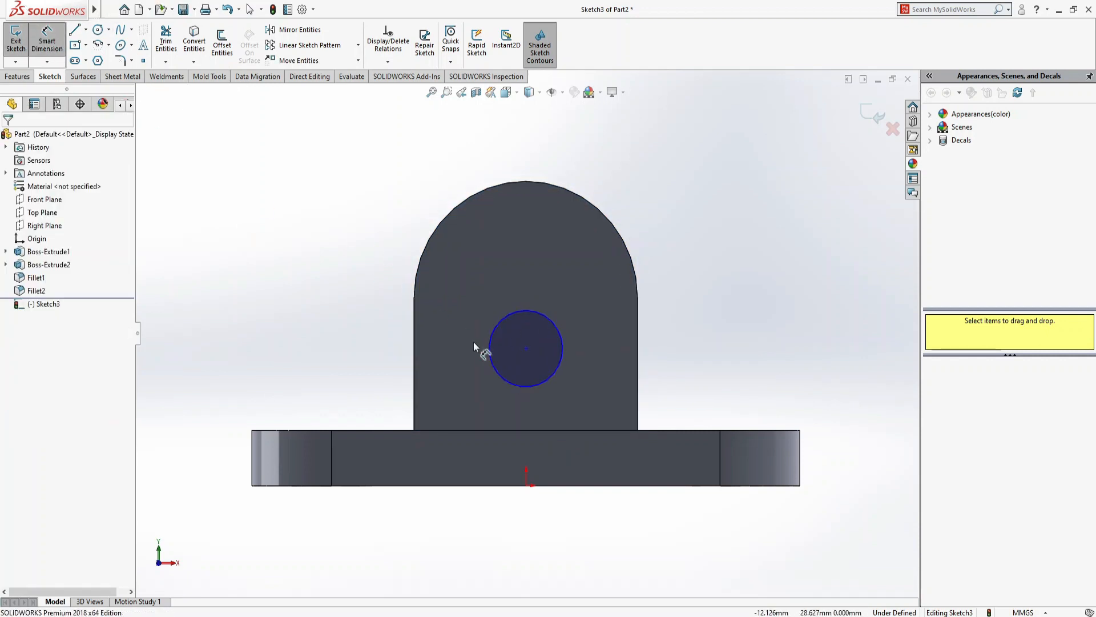
{"action": "left_click", "coordinate": [558, 333]}
{"action": "left_click", "coordinate": [703, 309]}
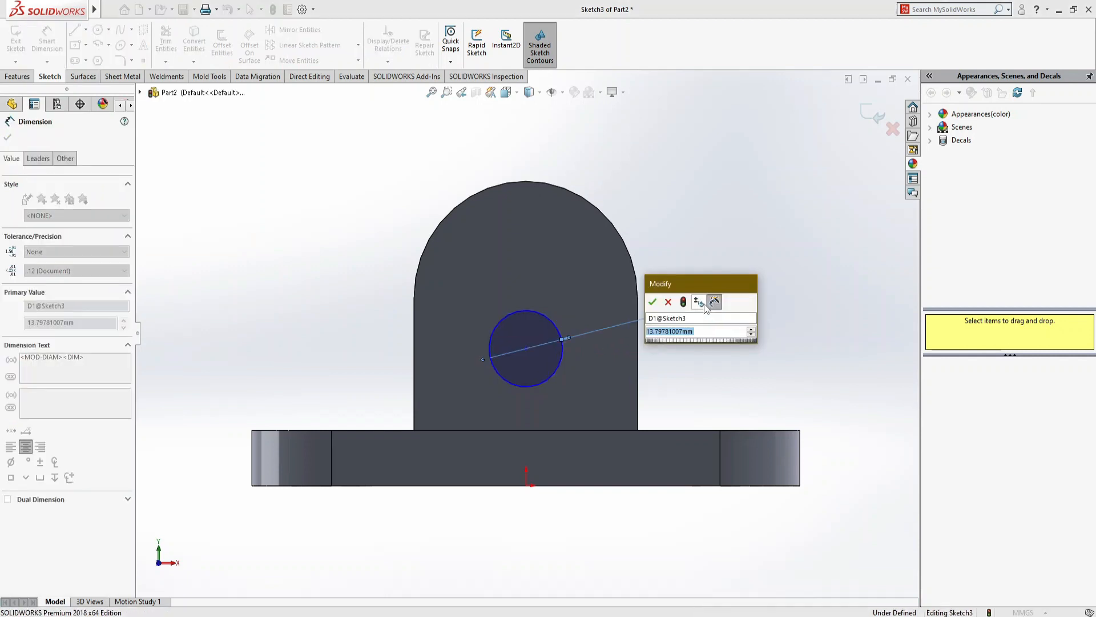
{"action": "key", "text": "Return"}
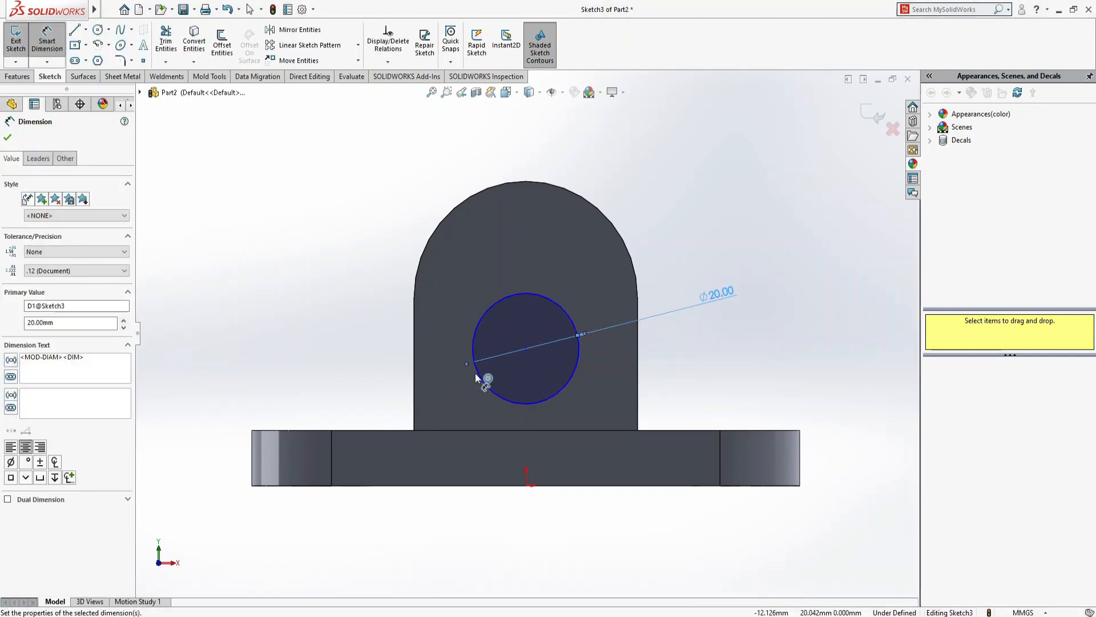
Dimension the circle's centre 35 mm above the origin
{"action": "left_click", "coordinate": [525, 348]}
{"action": "left_click", "coordinate": [526, 485]}
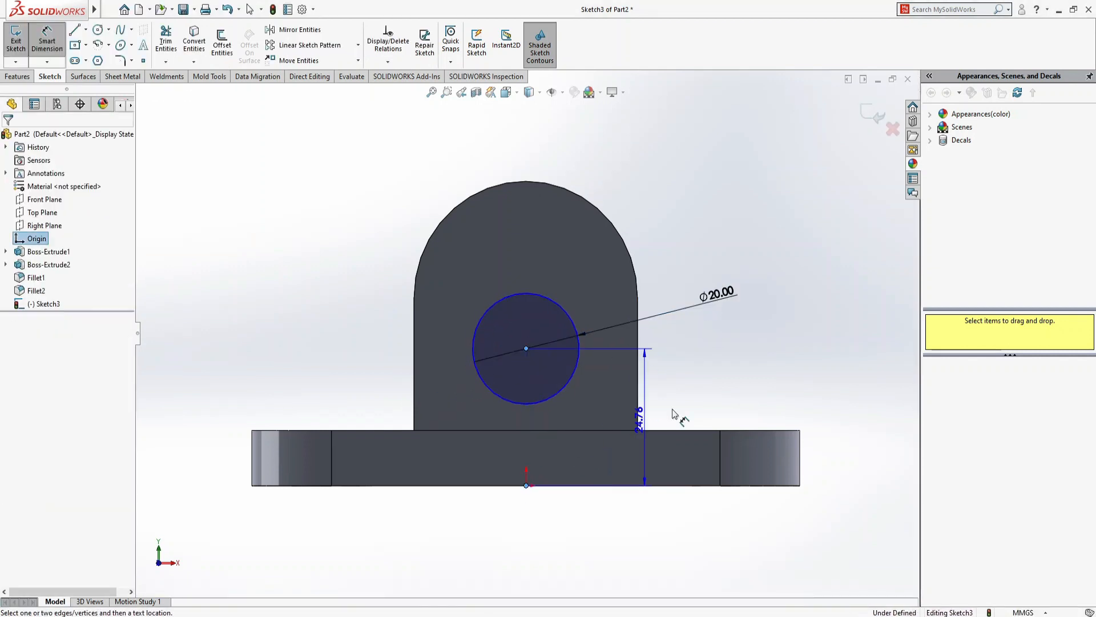
{"action": "left_click", "coordinate": [742, 401]}
{"action": "type", "text": "35"}
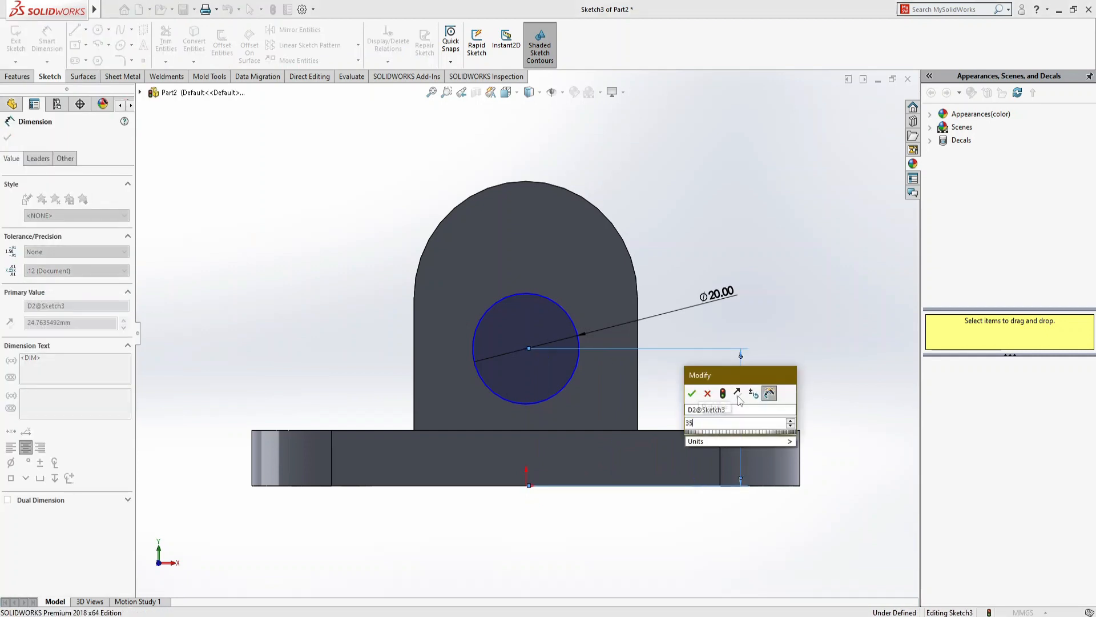
{"action": "key", "text": "Return"}
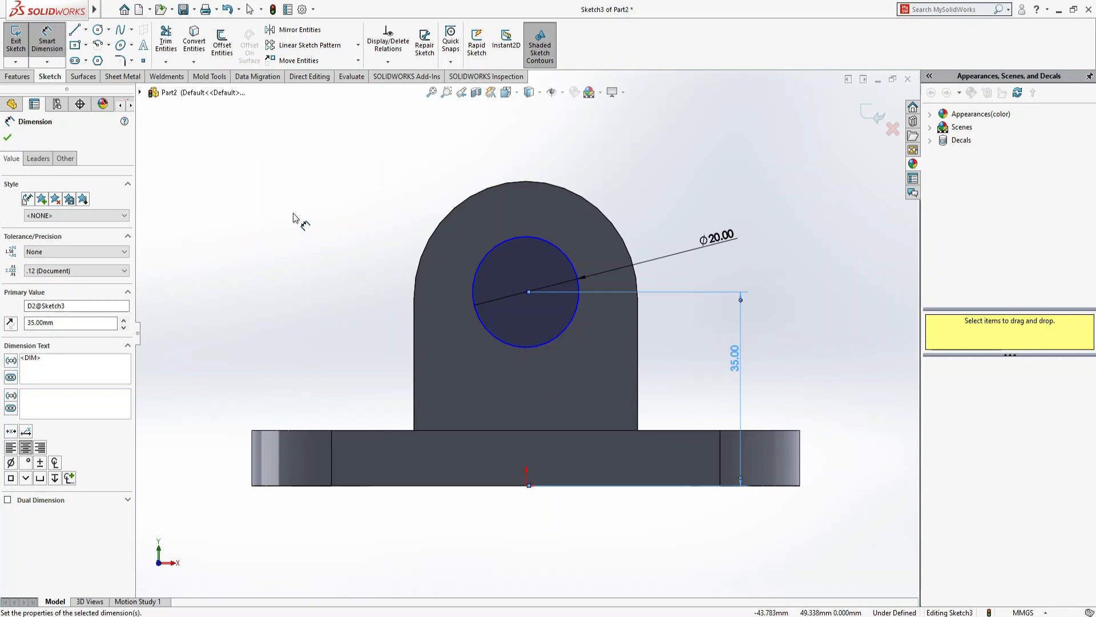
Change the circle's diameter on the upright to 22.5 mm and finish dimensioning
{"action": "left_click", "coordinate": [734, 241]}
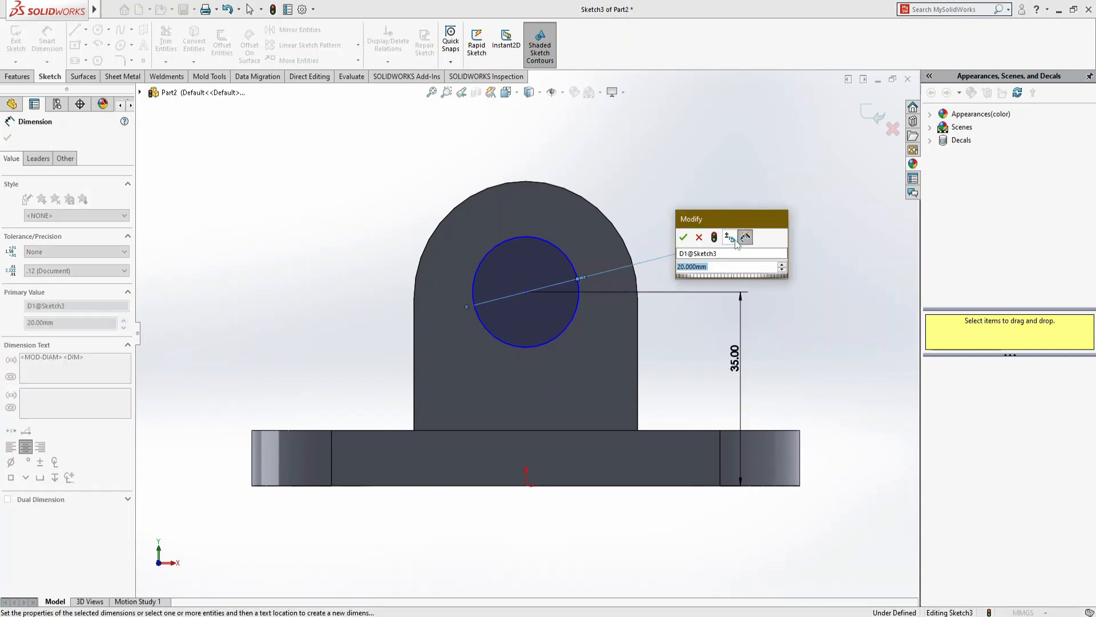
{"action": "type", "text": "22.5"}
{"action": "key", "text": "Return"}
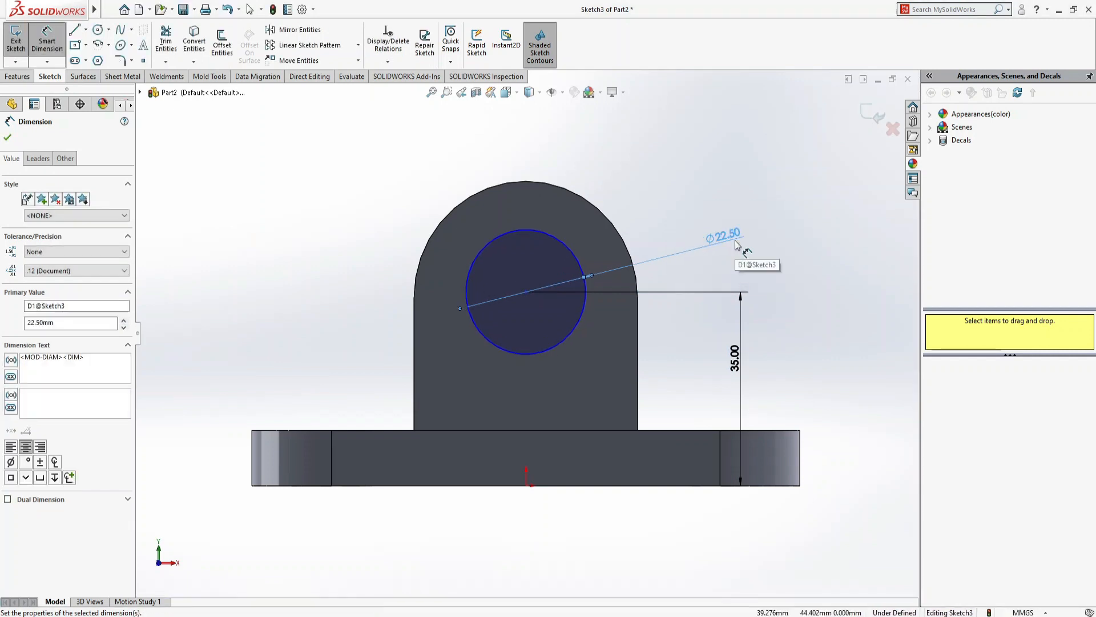
{"action": "left_click", "coordinate": [7, 139]}
Cut the circle through both uprights with an Extruded Cut using the Through All end condition
{"action": "key", "text": "ctrl+7"}
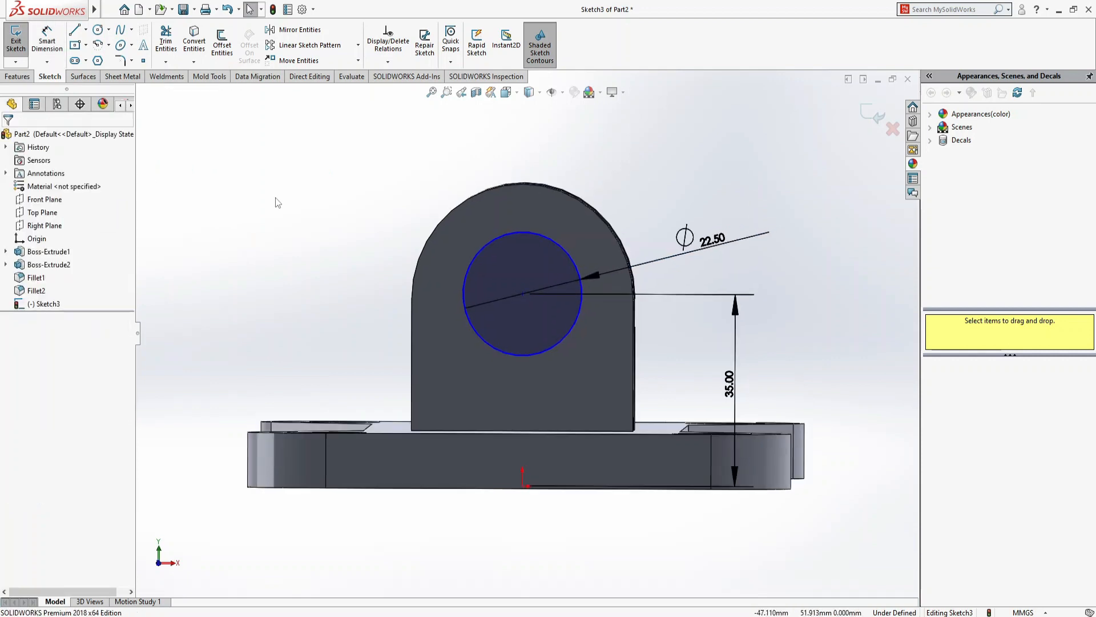
{"action": "left_click", "coordinate": [18, 76]}
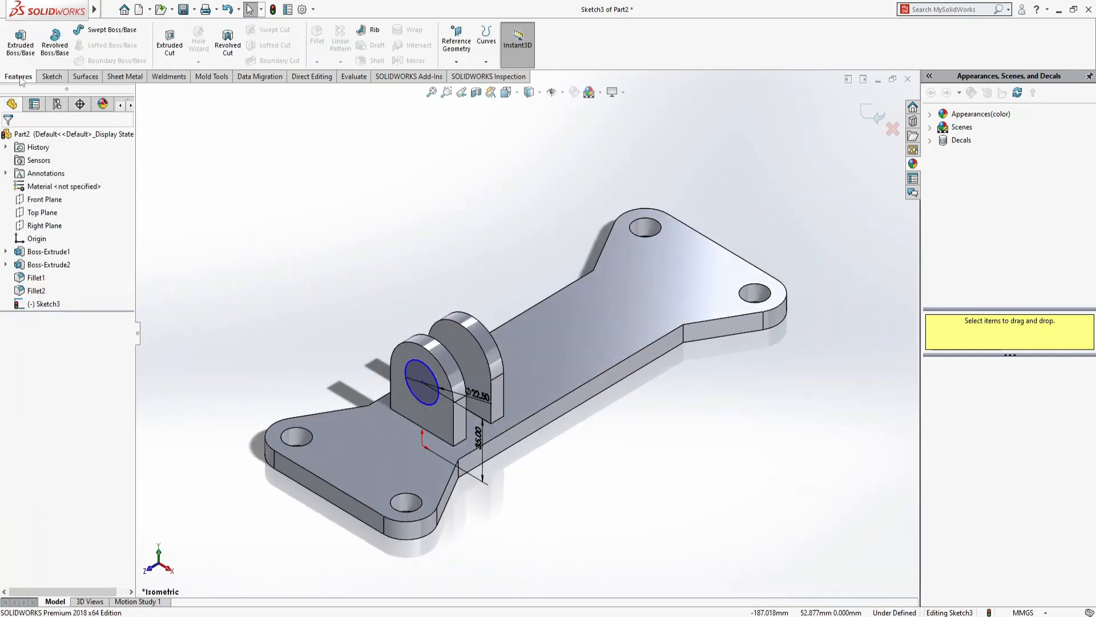
{"action": "left_click", "coordinate": [170, 43]}
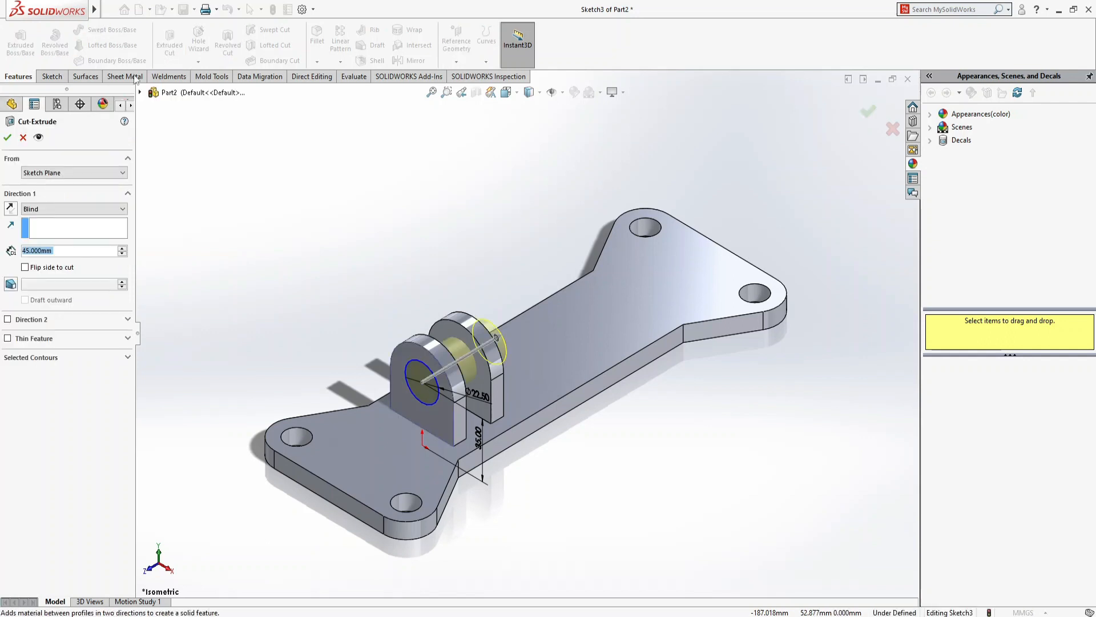
{"action": "left_click", "coordinate": [121, 248]}
{"action": "left_click", "coordinate": [122, 248]}
{"action": "left_click", "coordinate": [122, 247]}
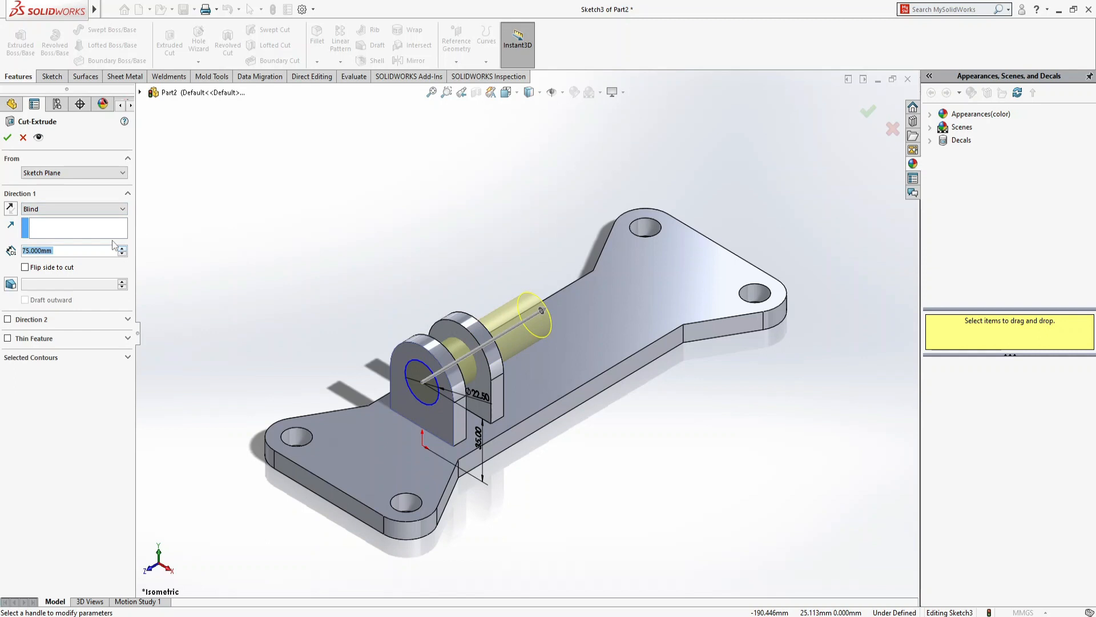
{"action": "left_click", "coordinate": [97, 208]}
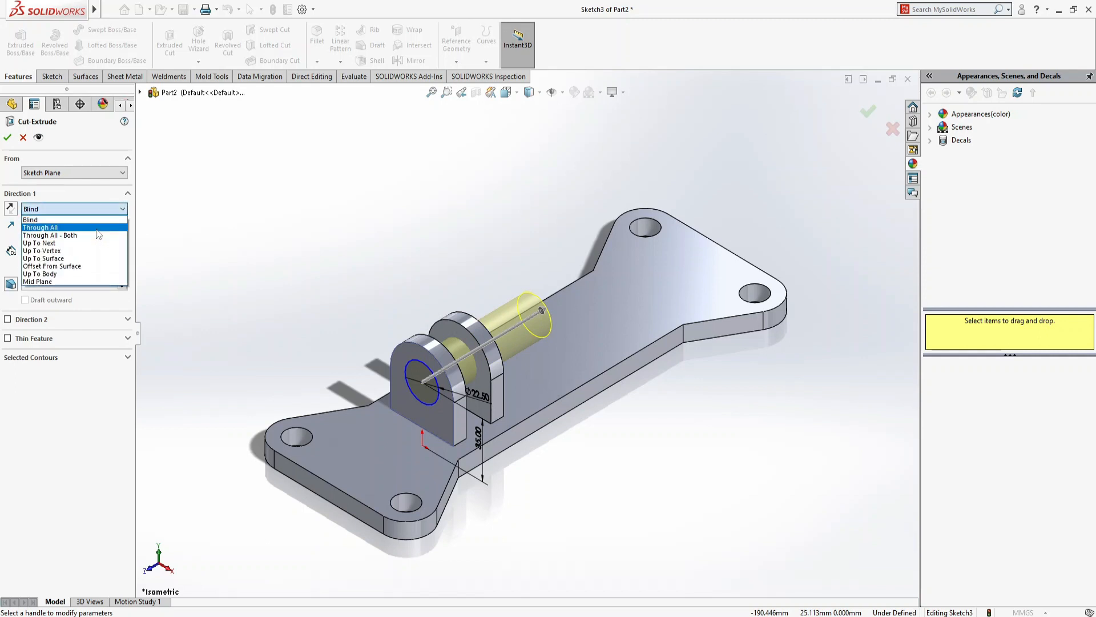
{"action": "left_click", "coordinate": [43, 225]}
{"action": "left_click", "coordinate": [5, 138]}
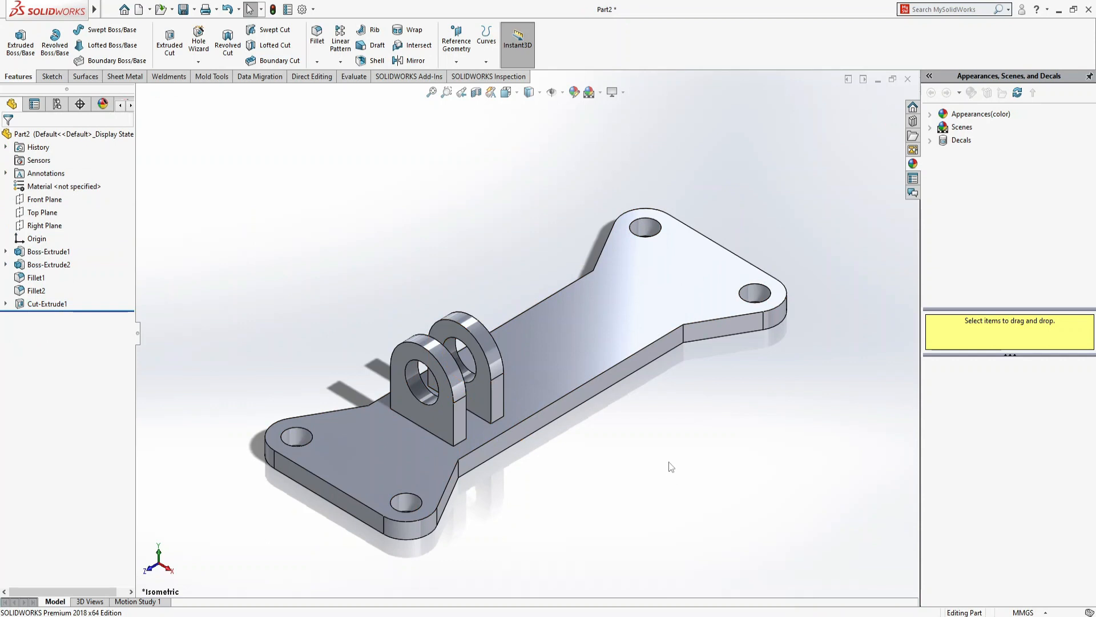
Start a sketch on the plate's top face and draw a circle about 19 mm in diameter, aligned with the origin, towards the end without uprights
{"action": "left_click", "coordinate": [671, 297]}
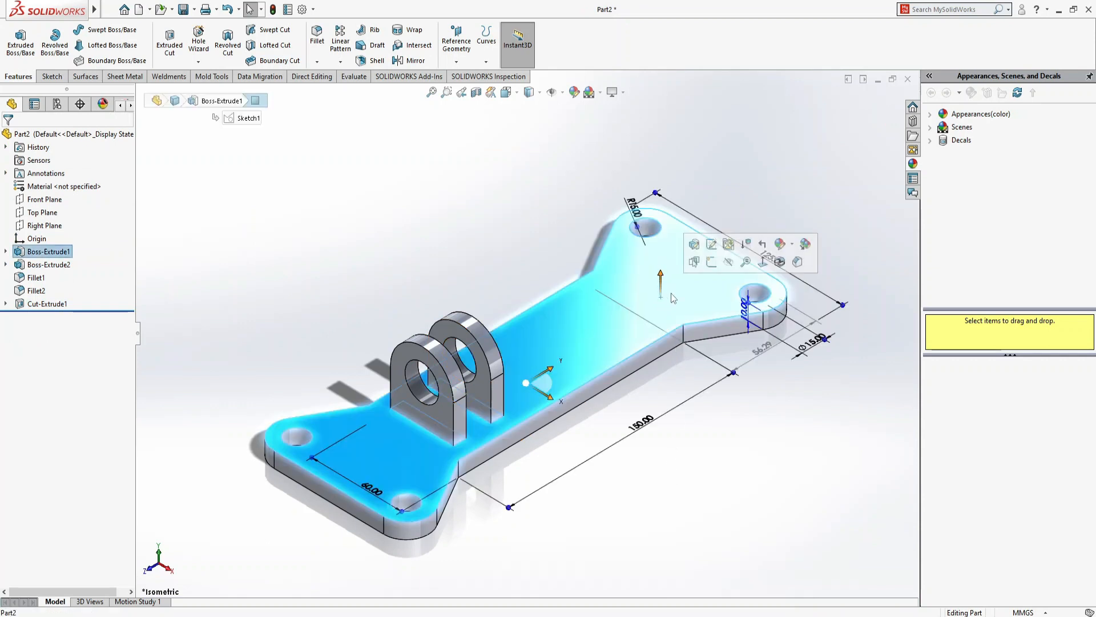
{"action": "left_click", "coordinate": [711, 261]}
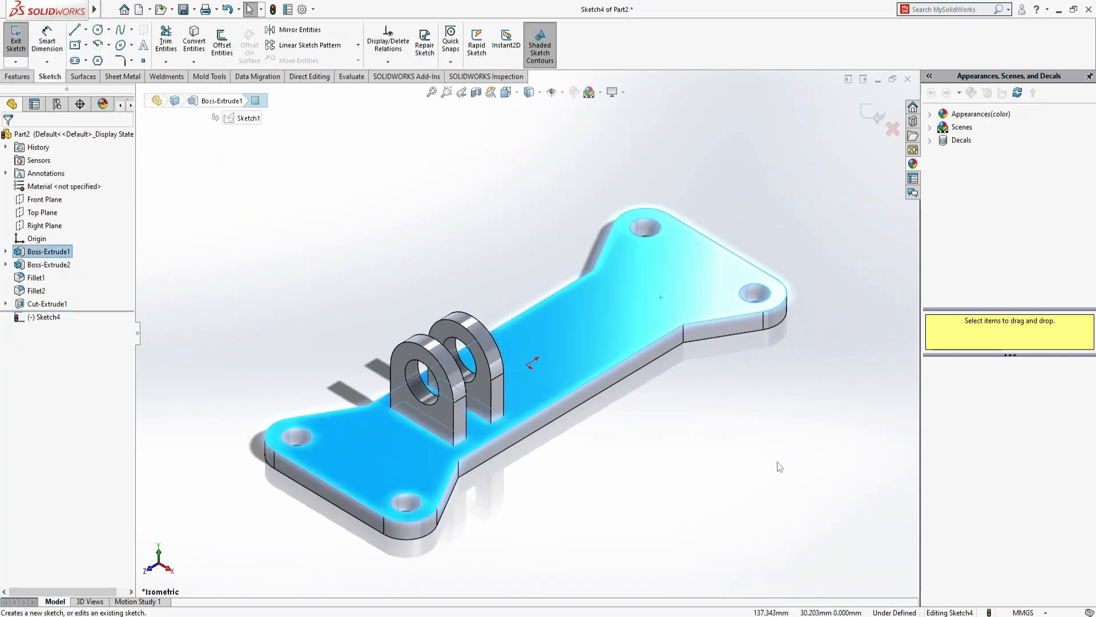
{"action": "key", "text": "ctrl+8"}
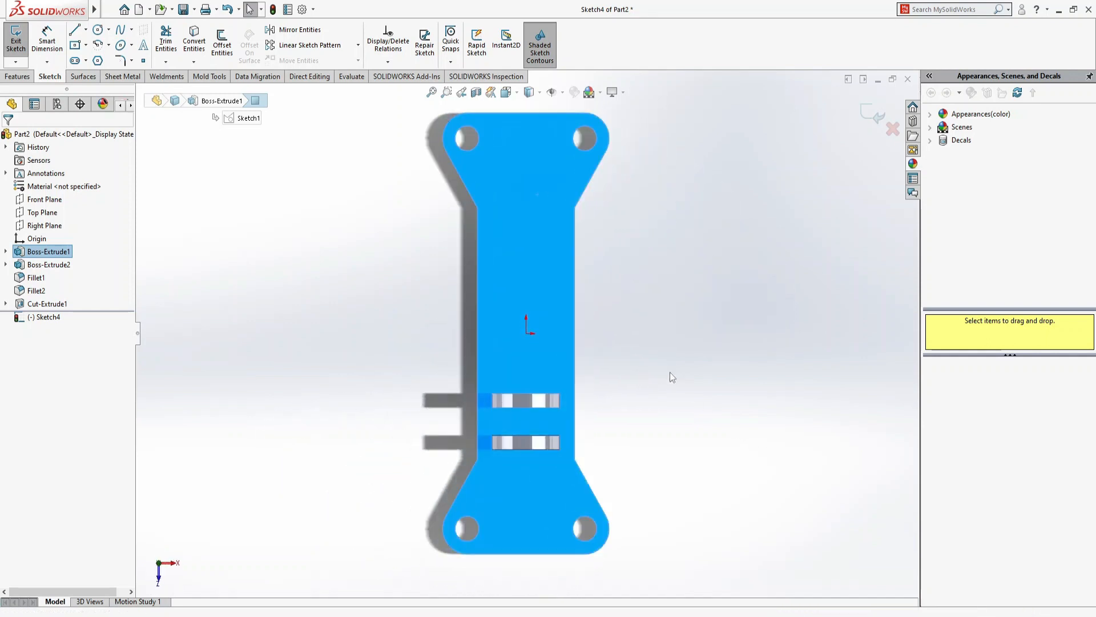
{"action": "left_click", "coordinate": [99, 32]}
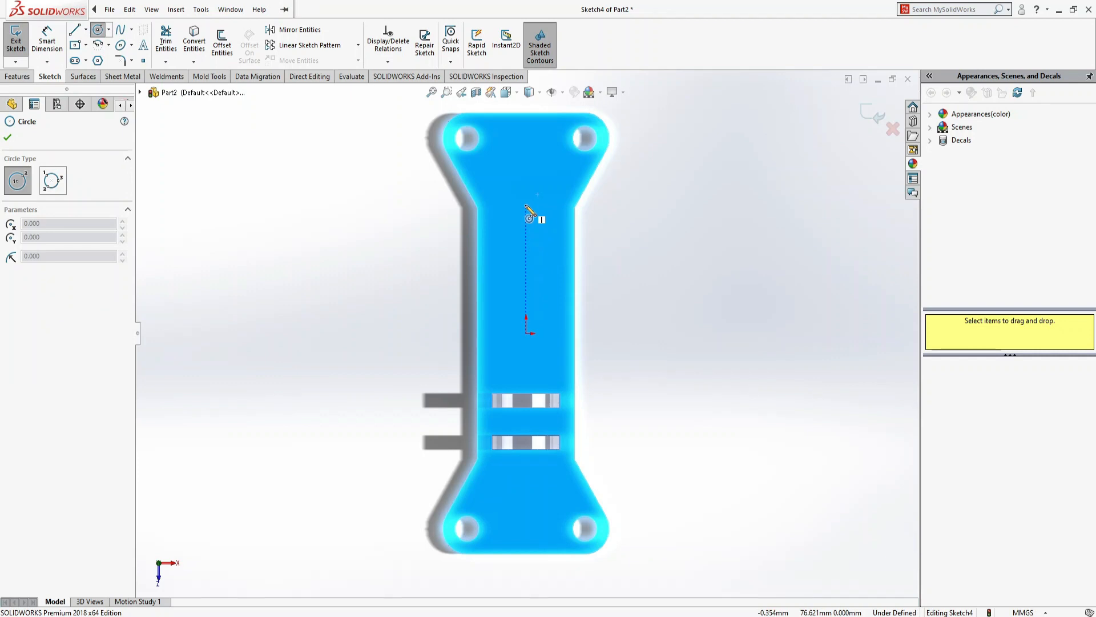
{"action": "left_click", "coordinate": [526, 215]}
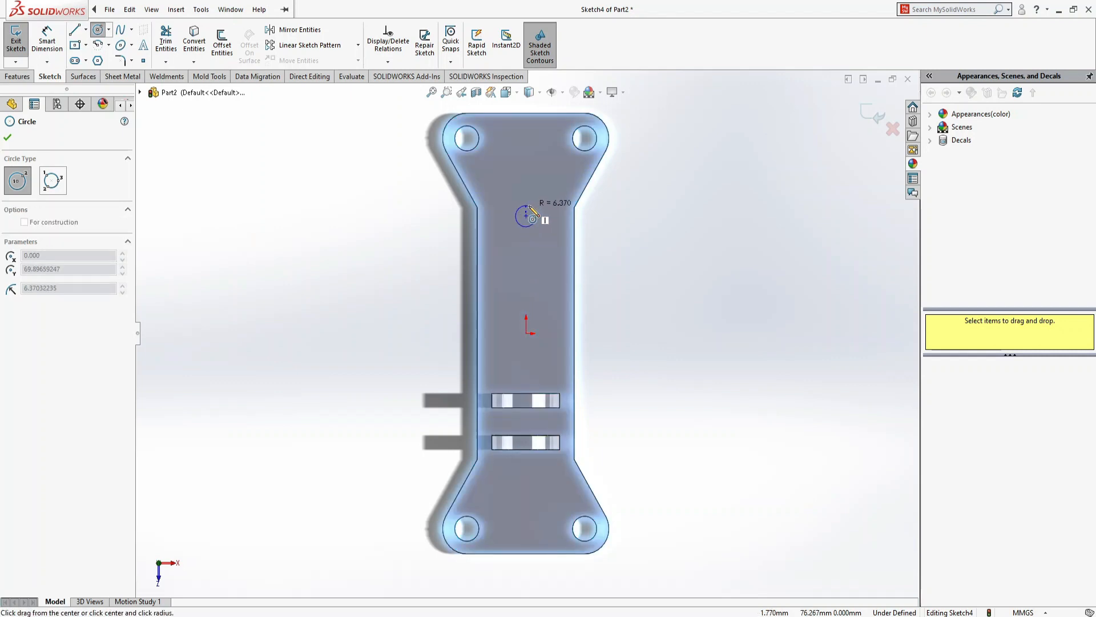
{"action": "left_click", "coordinate": [532, 202]}
Dimension the diameter of the circle on the plate at 20 mm
{"action": "left_click", "coordinate": [47, 40]}
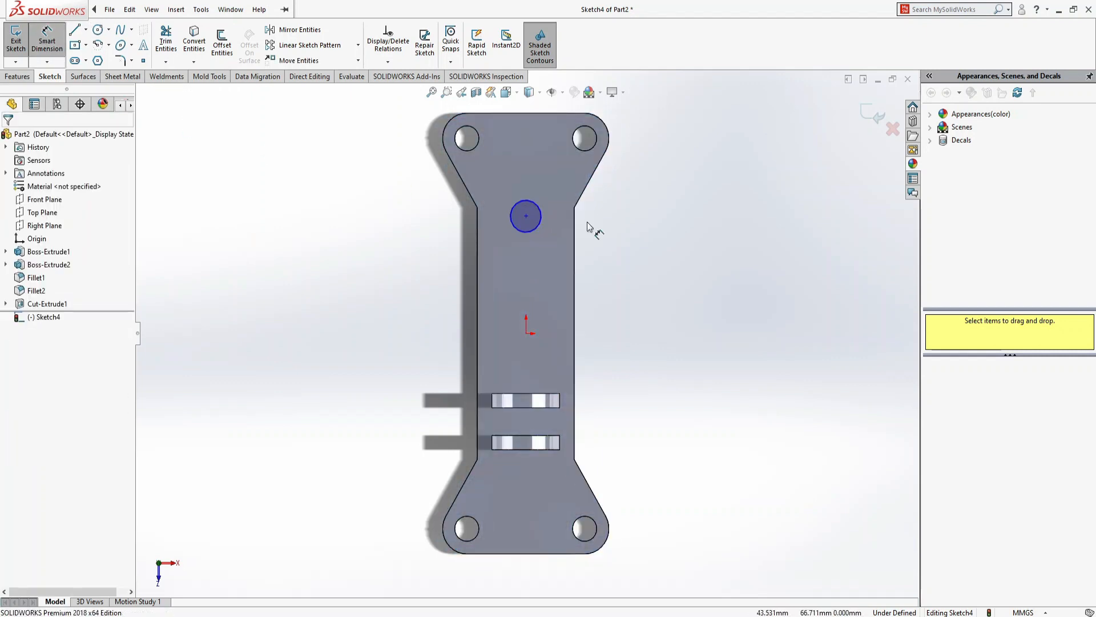
{"action": "left_click", "coordinate": [540, 220]}
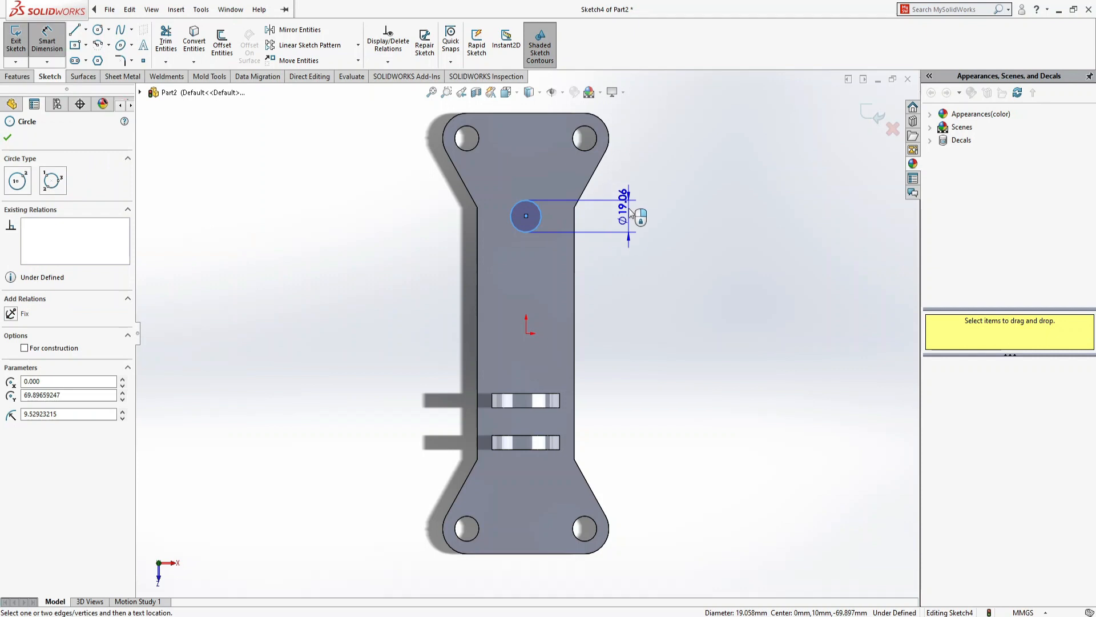
{"action": "left_click", "coordinate": [629, 212]}
{"action": "type", "text": "20"}
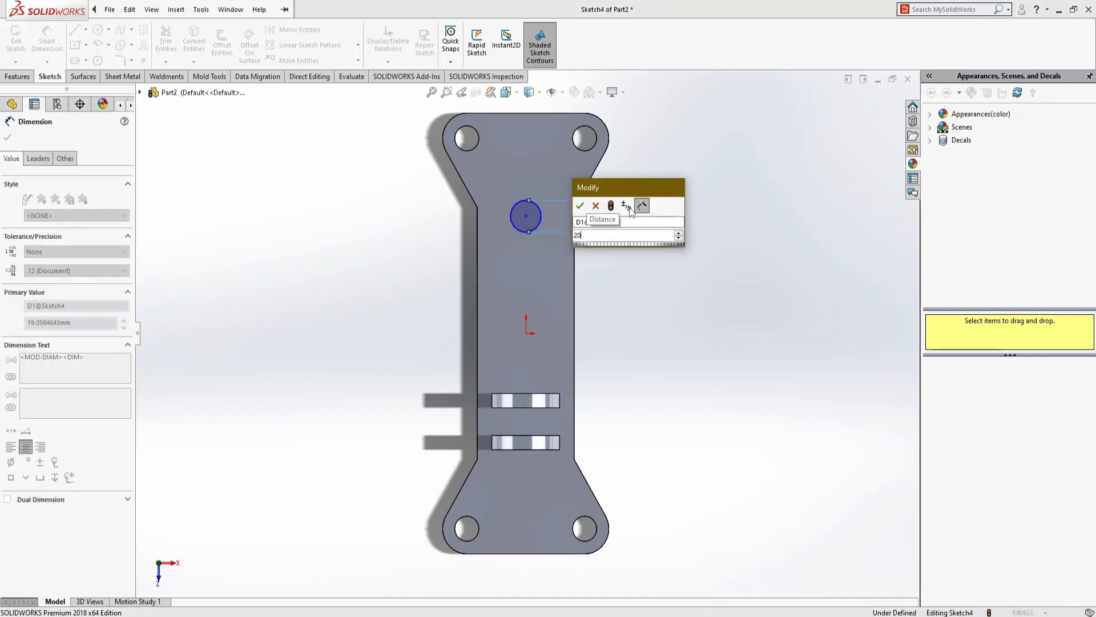
{"action": "key", "text": "Return"}
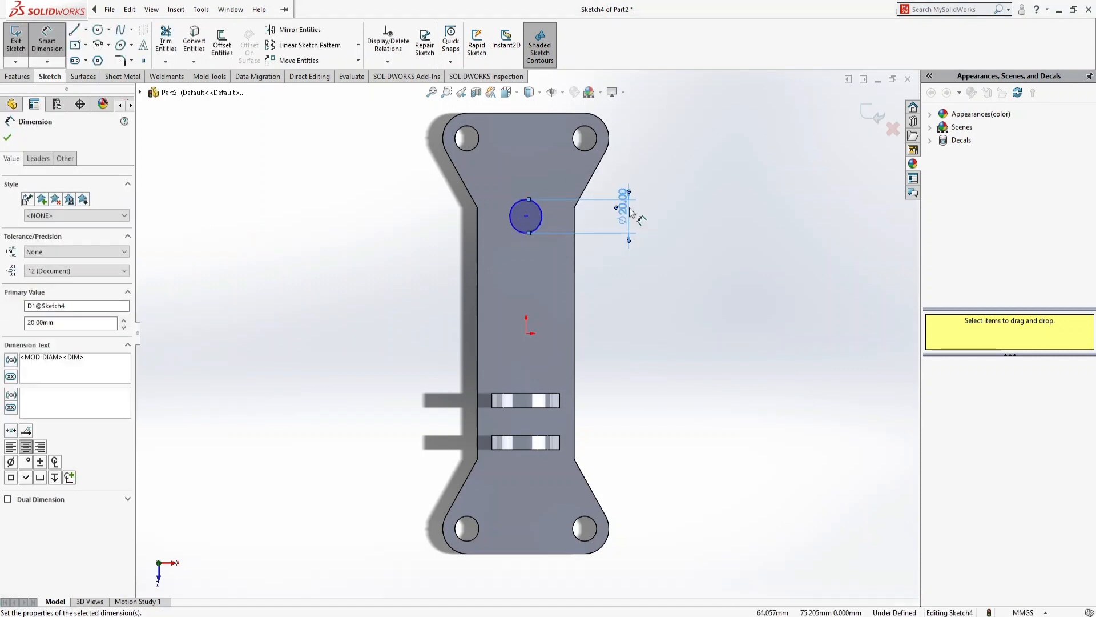
Dimension the plate circle's centre 65 mm from the origin and finish dimensioning
{"action": "left_click", "coordinate": [525, 216]}
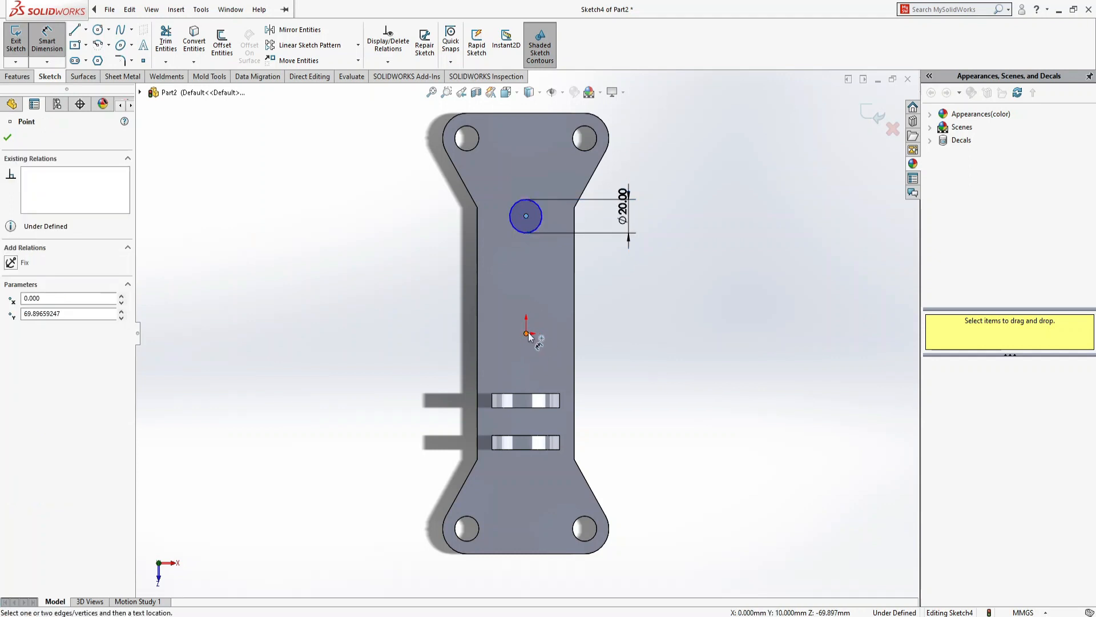
{"action": "left_click", "coordinate": [526, 334]}
{"action": "left_click", "coordinate": [672, 276]}
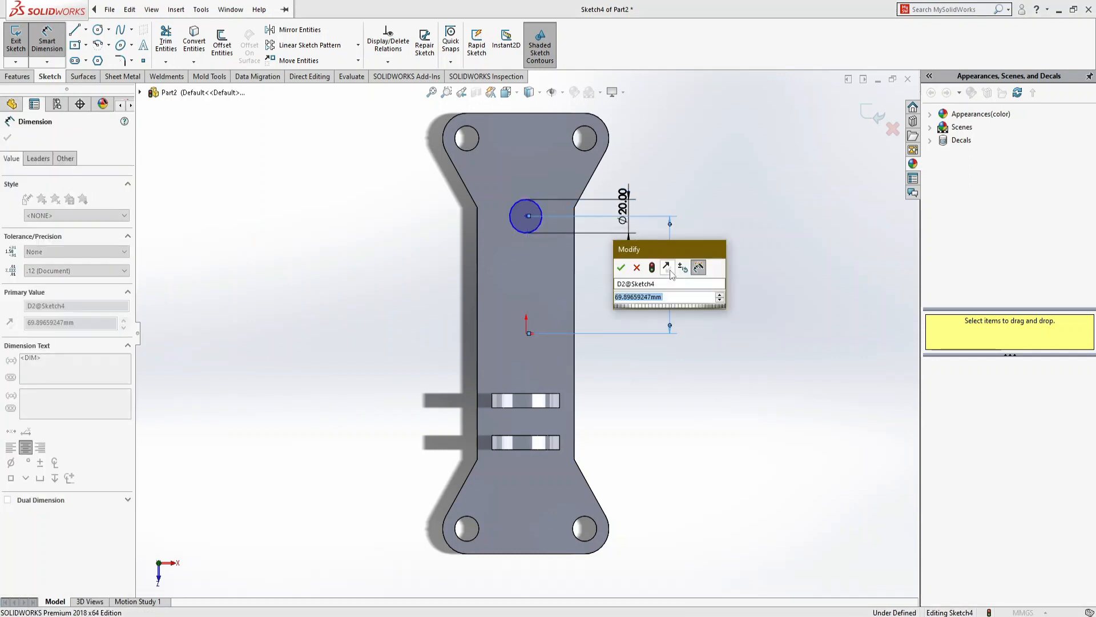
{"action": "type", "text": "65"}
{"action": "key", "text": "Return"}
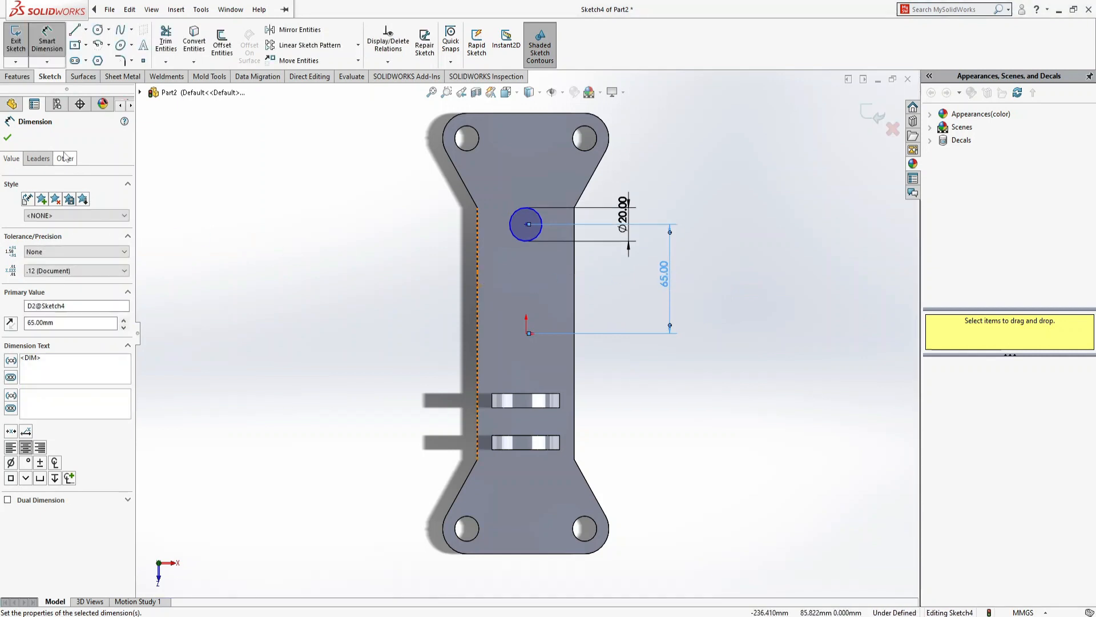
{"action": "left_click", "coordinate": [8, 138]}
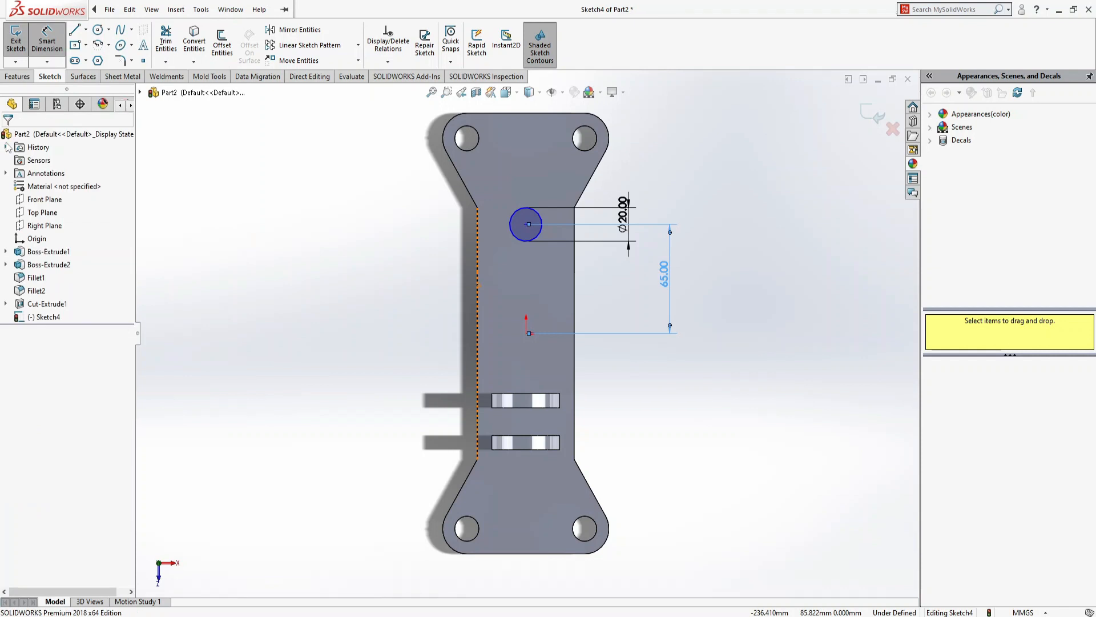
Extrude the 20 mm circle upward from the plate as a blind boss 35 mm high
{"action": "left_click", "coordinate": [28, 79]}
{"action": "key", "text": "ctrl+7"}
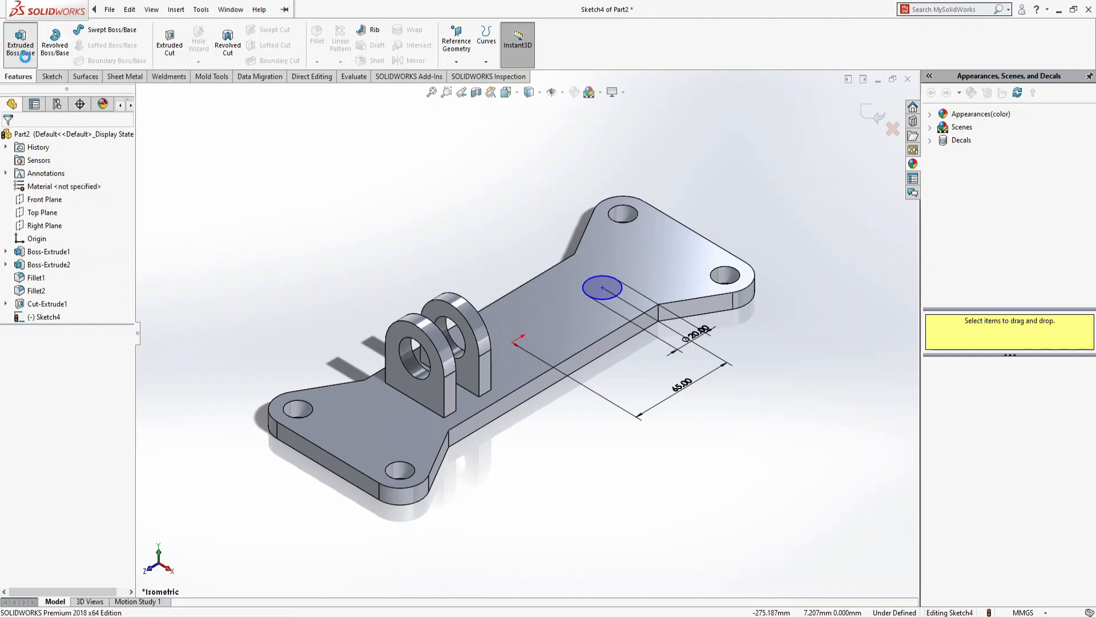
{"action": "left_click", "coordinate": [20, 42]}
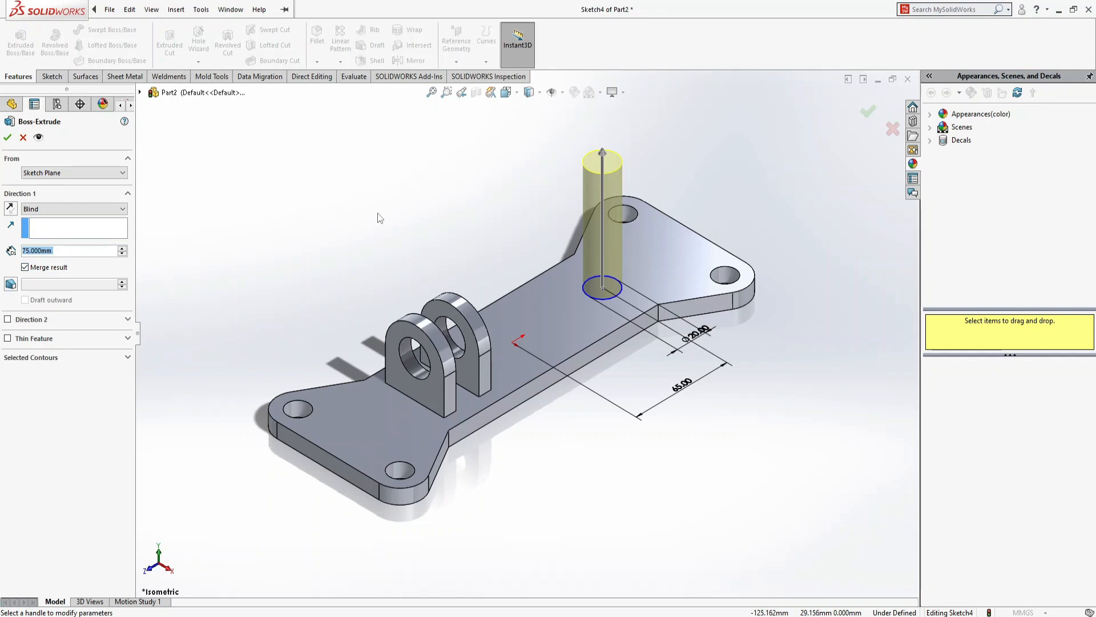
{"action": "scroll", "coordinate": [377, 218], "scroll_direction": "down", "scroll_amount": 4}
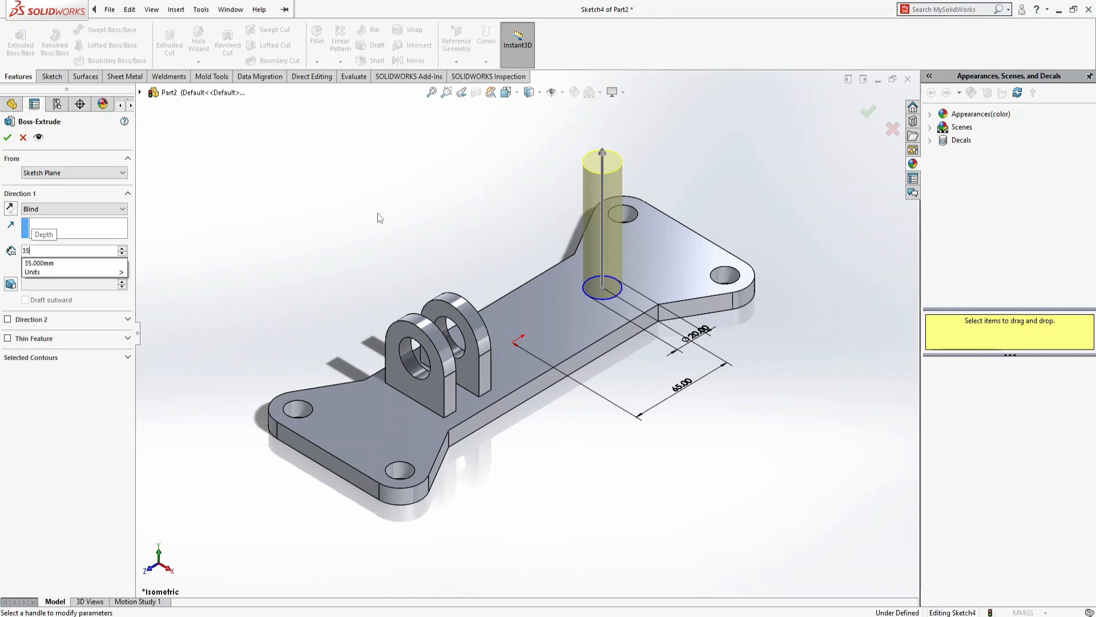
{"action": "right_click", "coordinate": [377, 218]}
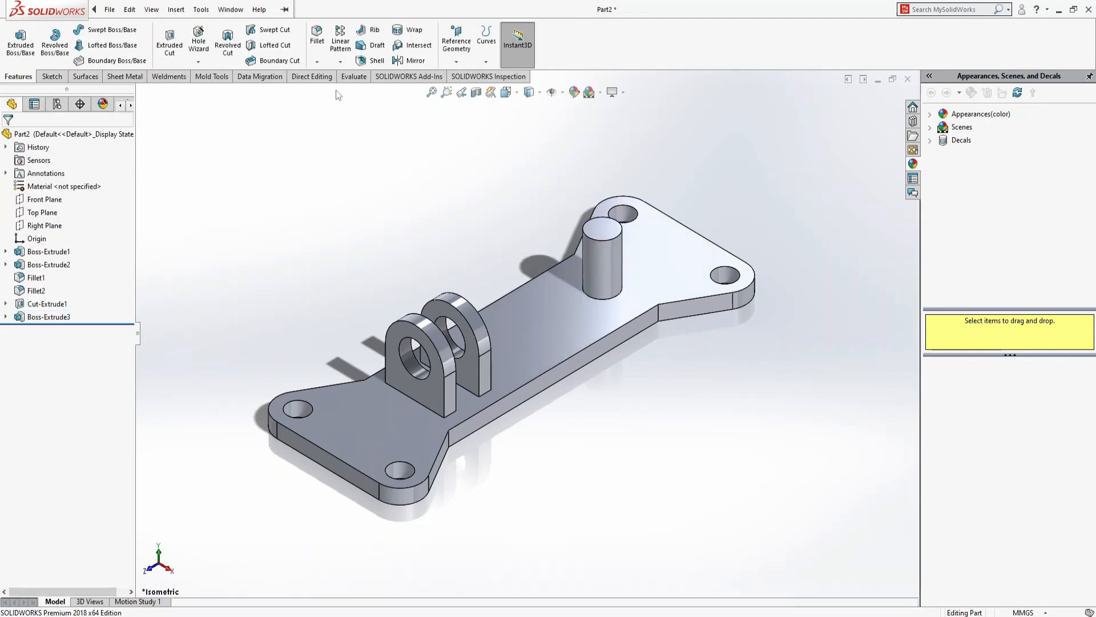
Fillet the base edges of the post and both uprights where they meet the plate with a constant 1.5 mm radius
{"action": "left_click", "coordinate": [317, 36]}
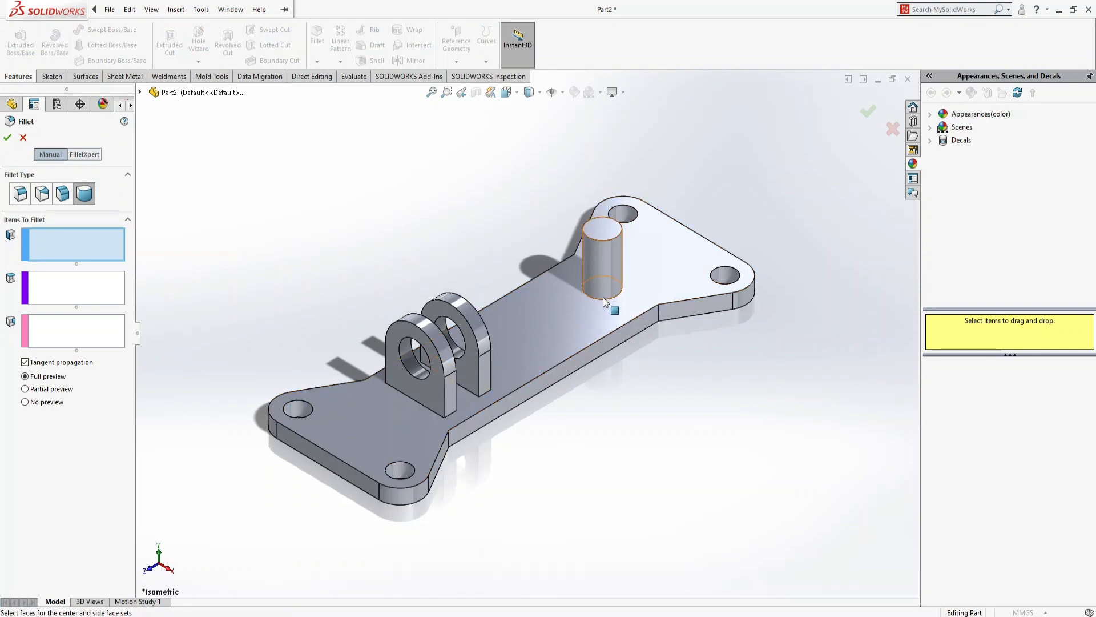
{"action": "left_click", "coordinate": [20, 194]}
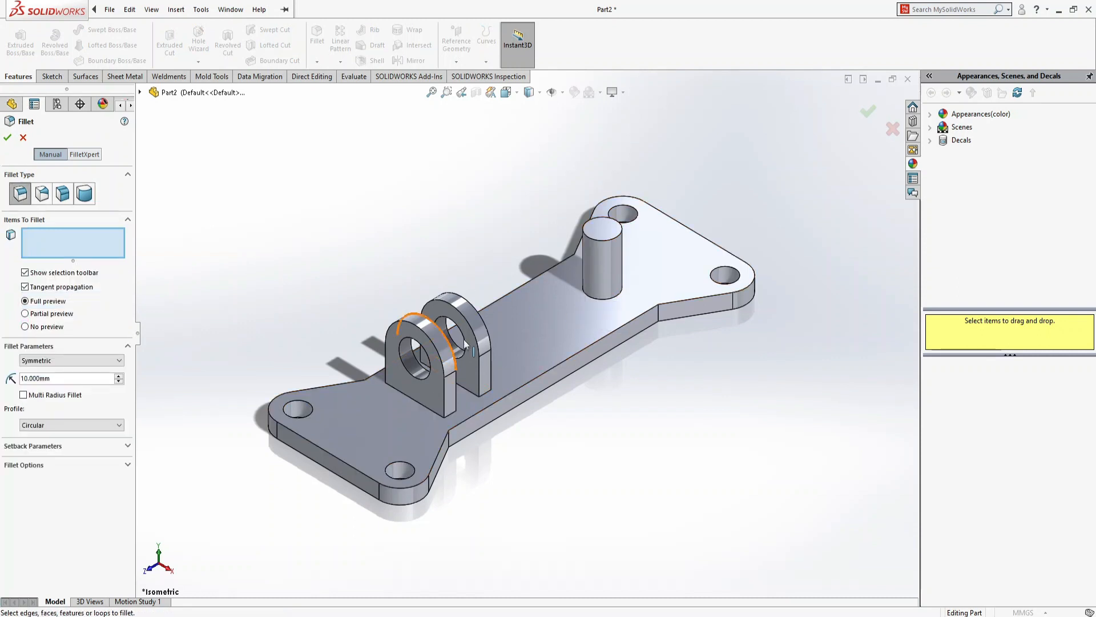
{"action": "left_click", "coordinate": [594, 301]}
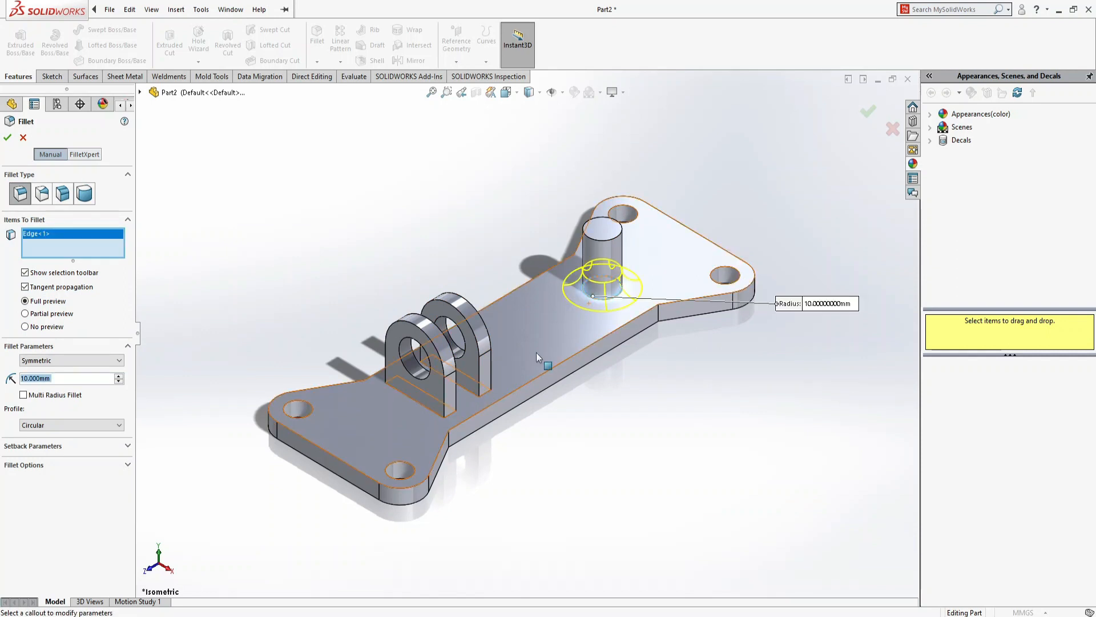
{"action": "left_click", "coordinate": [472, 394]}
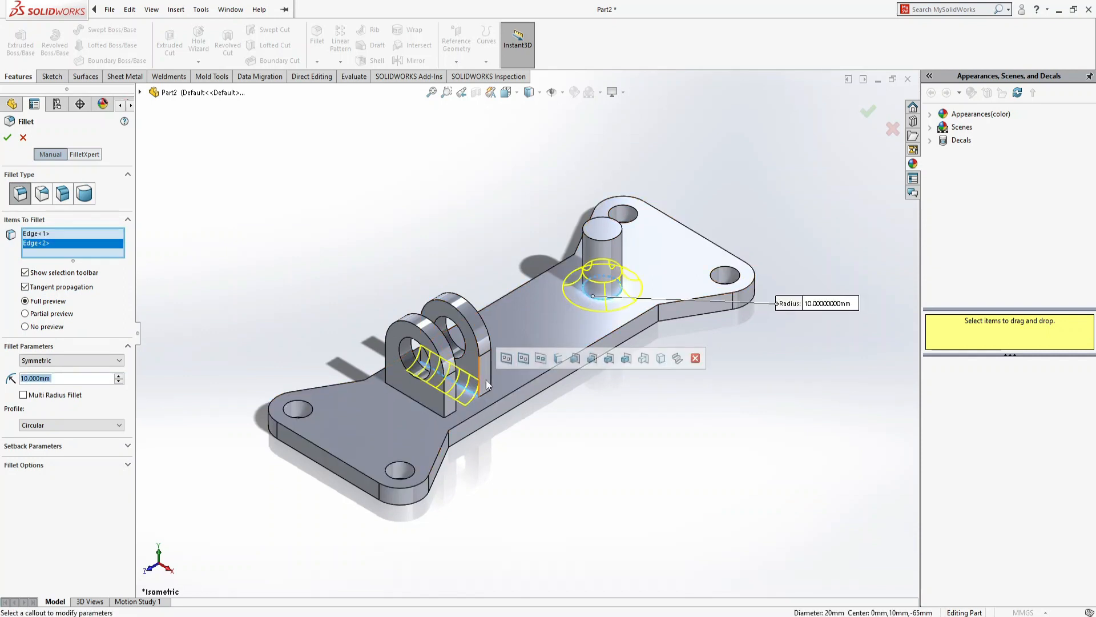
{"action": "left_click", "coordinate": [506, 358]}
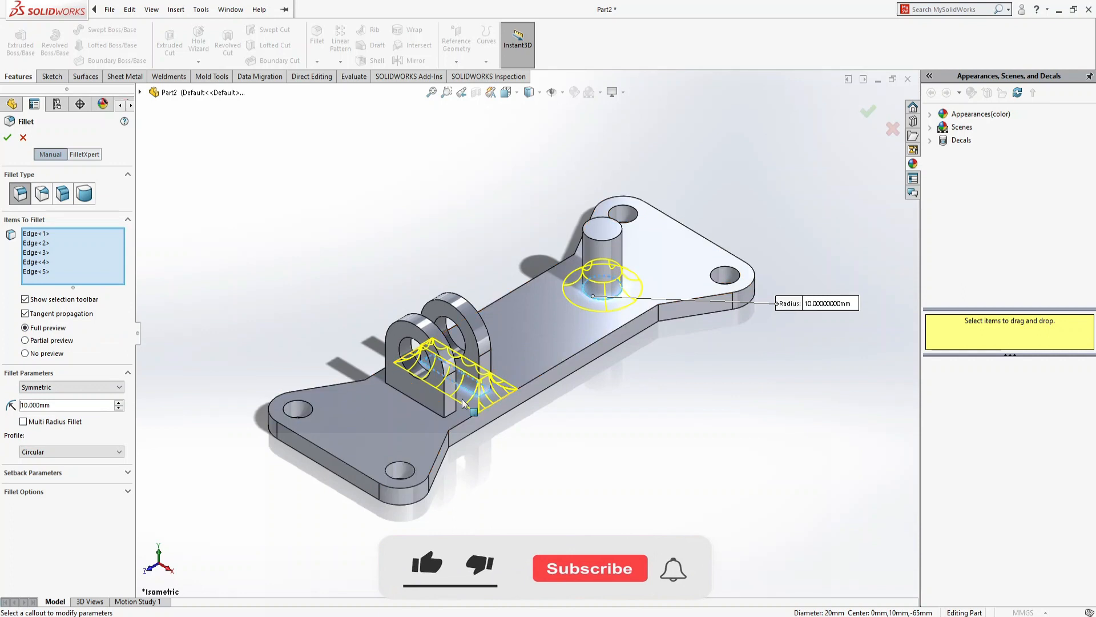
{"action": "left_click", "coordinate": [439, 417]}
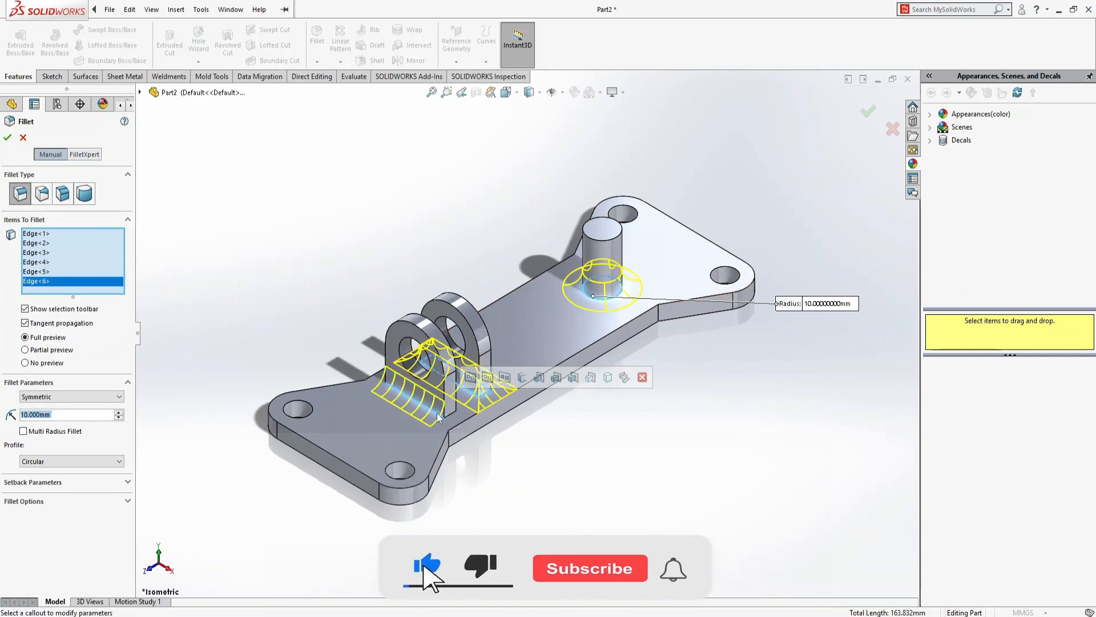
{"action": "left_click", "coordinate": [468, 378]}
{"action": "left_click_drag", "start_coordinate": [73, 442], "coordinate": [2, 441]}
{"action": "type", "text": "1"}
{"action": "key", "text": "Return"}
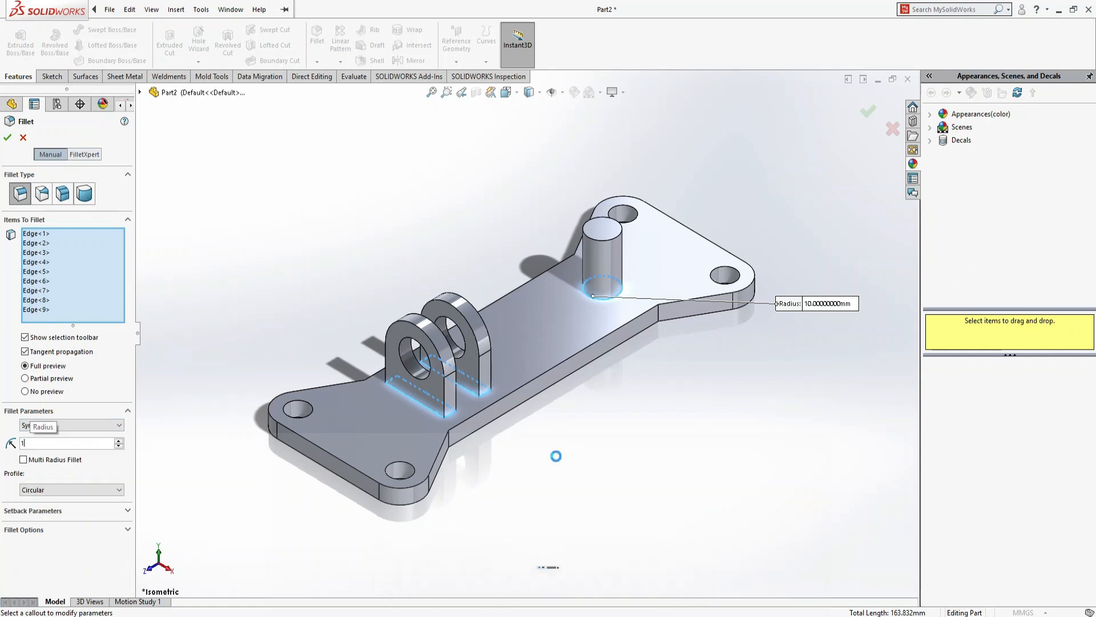
{"action": "type", "text": "1.5"}
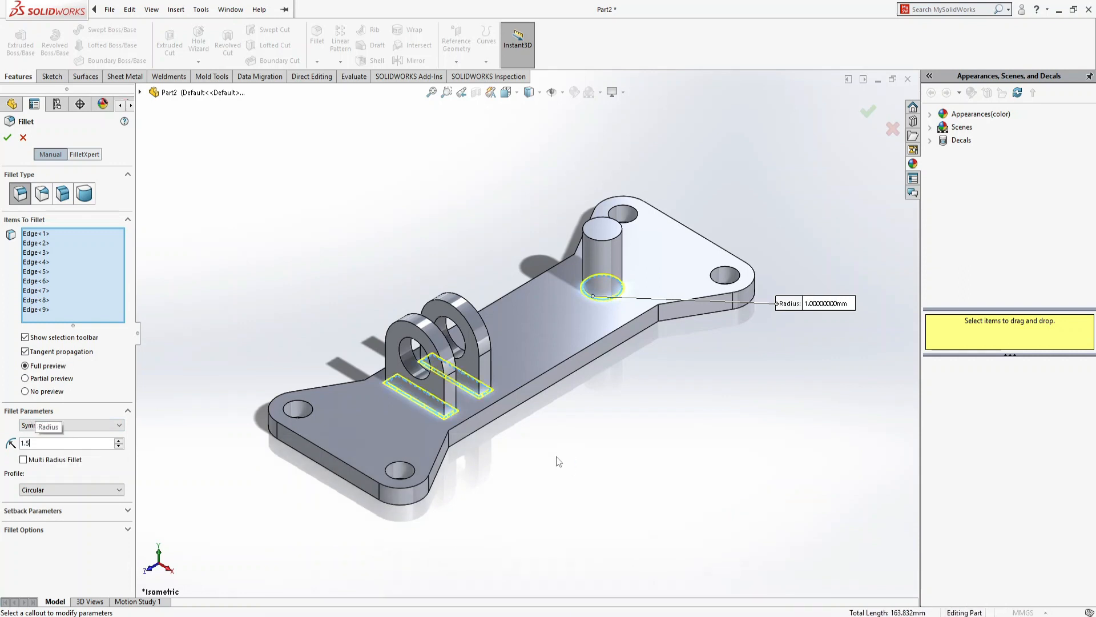
{"action": "key", "text": "Return"}
{"action": "right_click", "coordinate": [557, 461]}
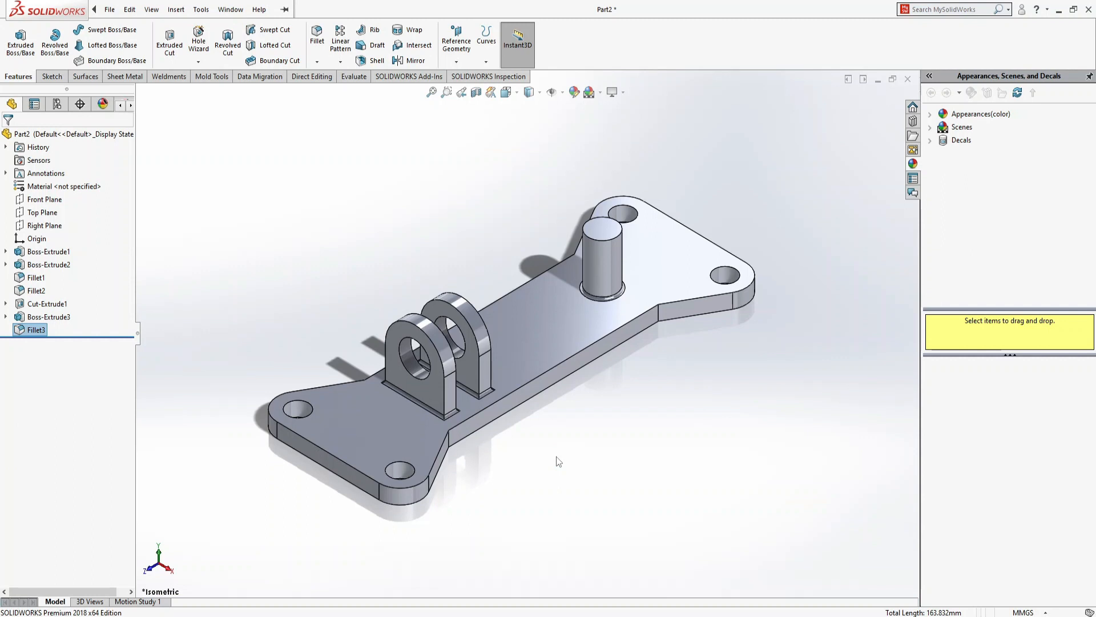
Chamfer the top face of the cylindrical post by 3.5 mm at 45 degrees
{"action": "left_click", "coordinate": [316, 61]}
{"action": "left_click", "coordinate": [342, 90]}
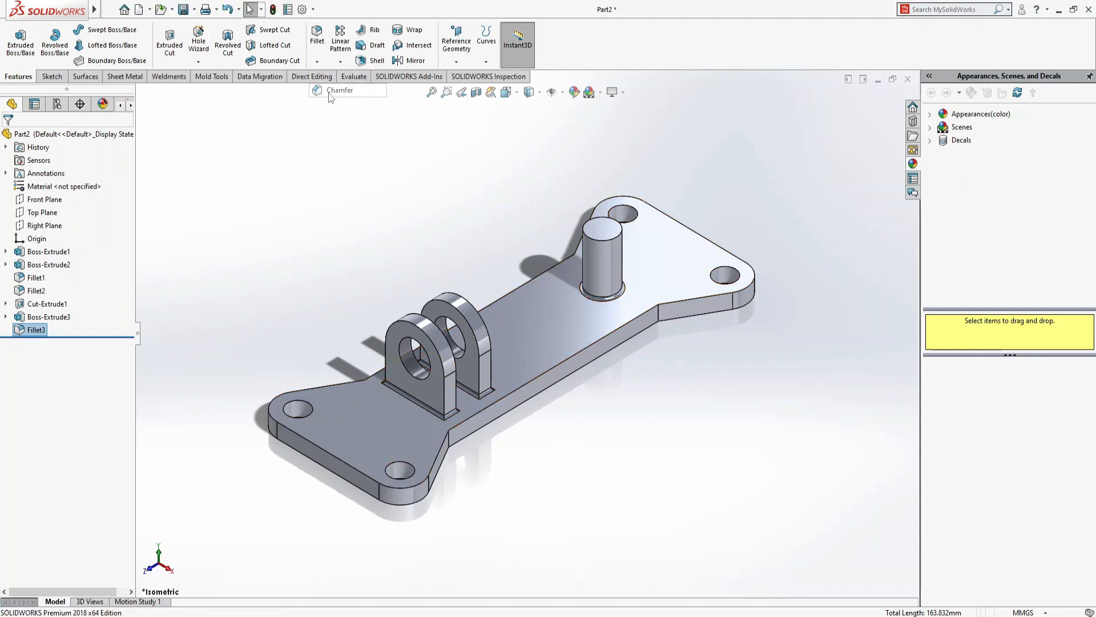
{"action": "left_click", "coordinate": [600, 229]}
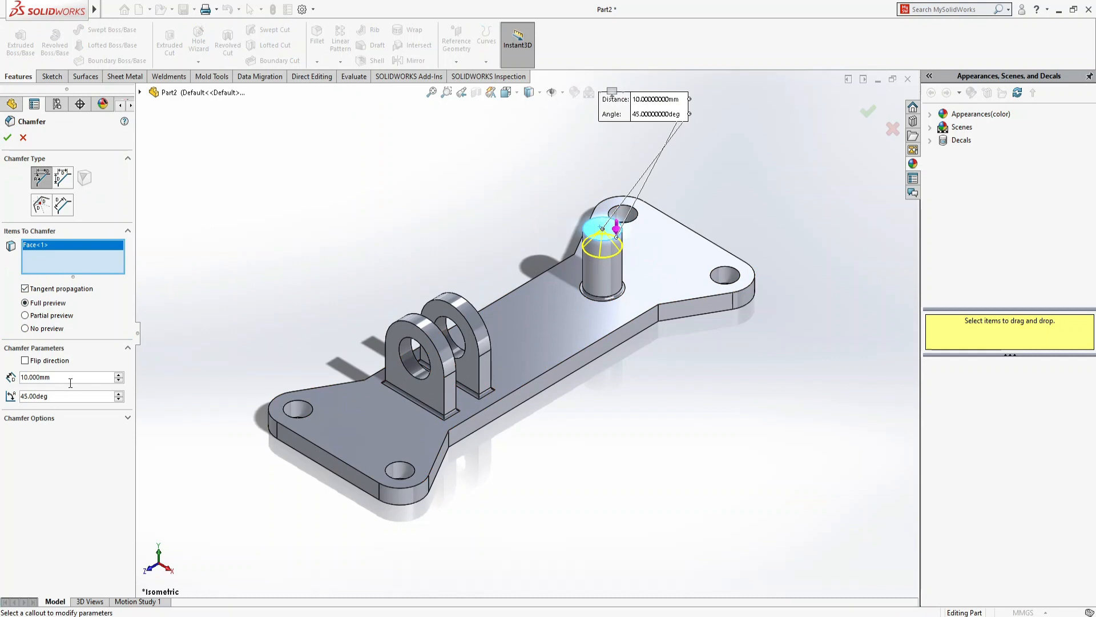
{"action": "type", "text": "1"}
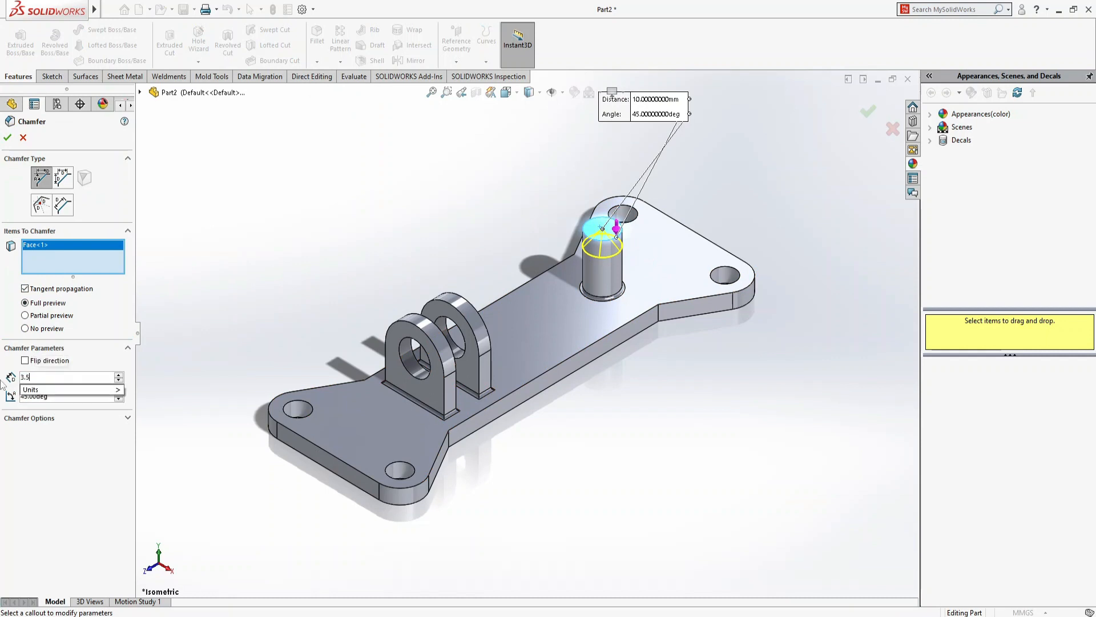
{"action": "key", "text": "Return"}
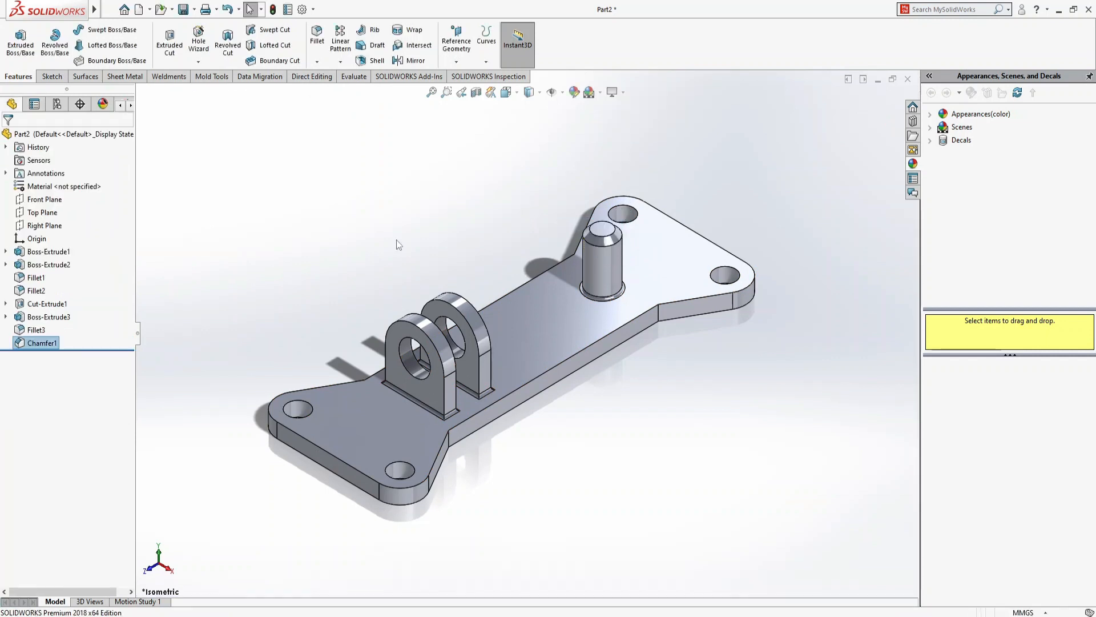
{"action": "left_click", "coordinate": [405, 246]}
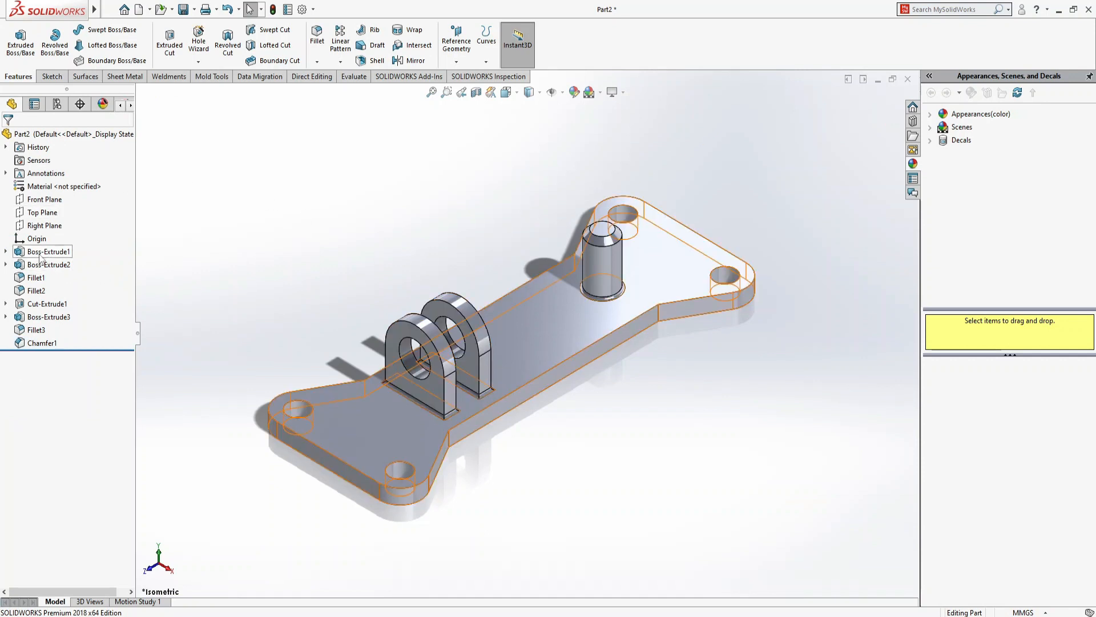
Edit the base plate's sketch, set the length of its straight middle section to 185 mm, and exit the sketch
{"action": "left_click", "coordinate": [40, 258]}
{"action": "left_click", "coordinate": [67, 220]}
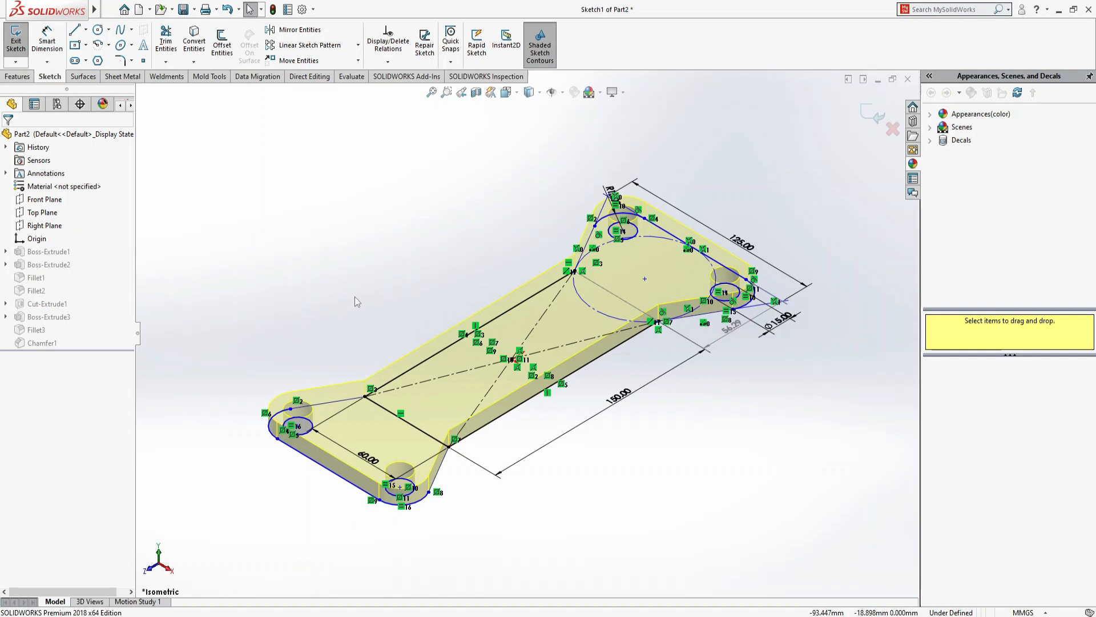
{"action": "key", "text": "ctrl+8"}
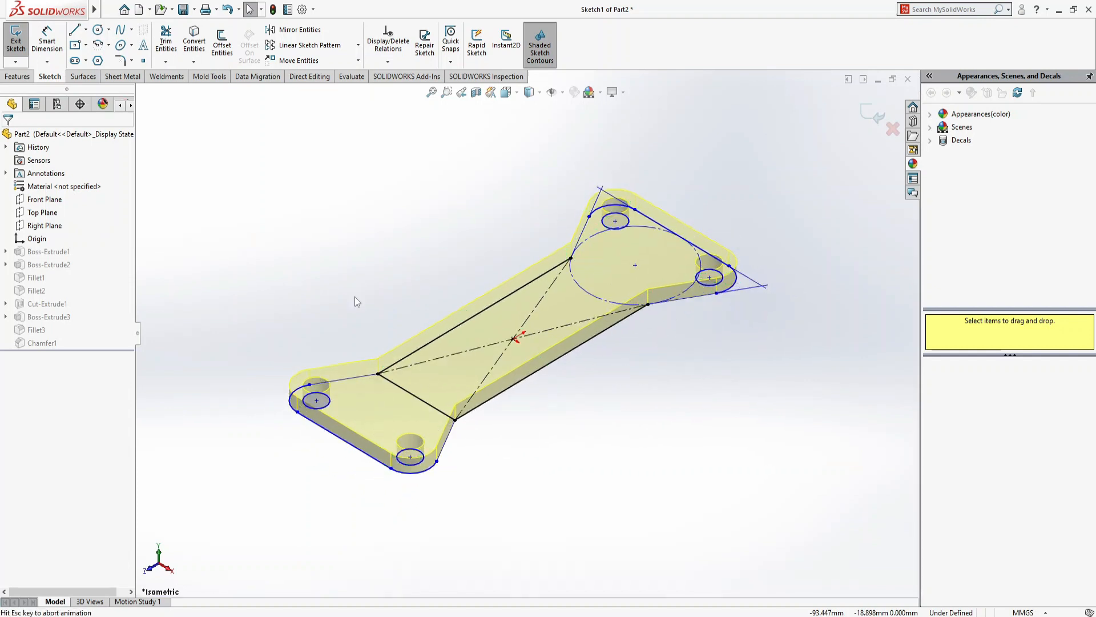
{"action": "left_click", "coordinate": [616, 335]}
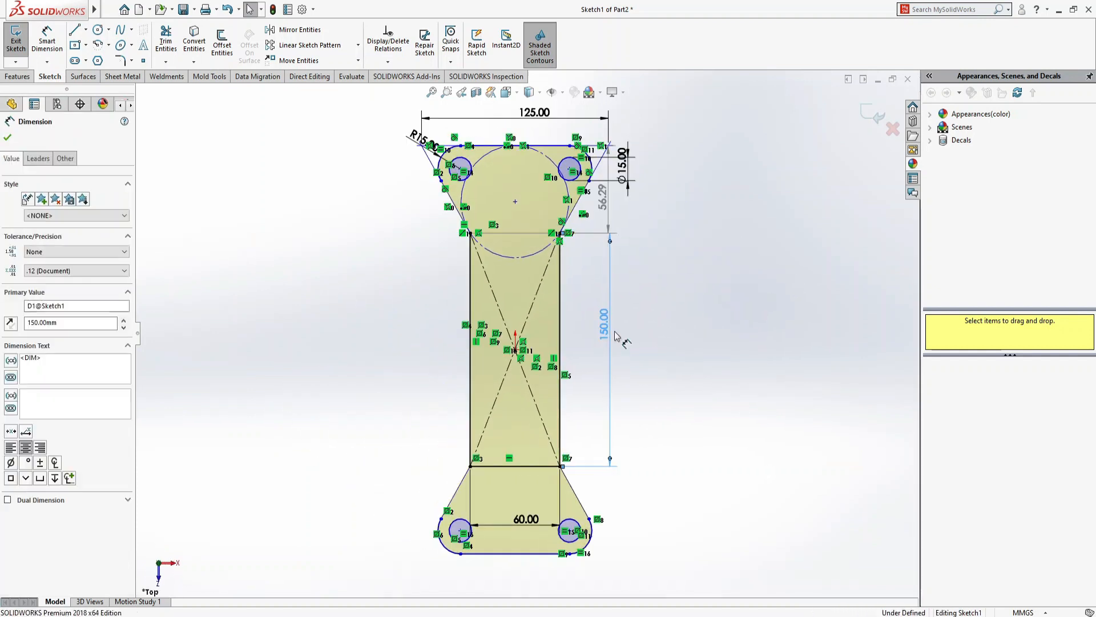
{"action": "double_click", "coordinate": [616, 335]}
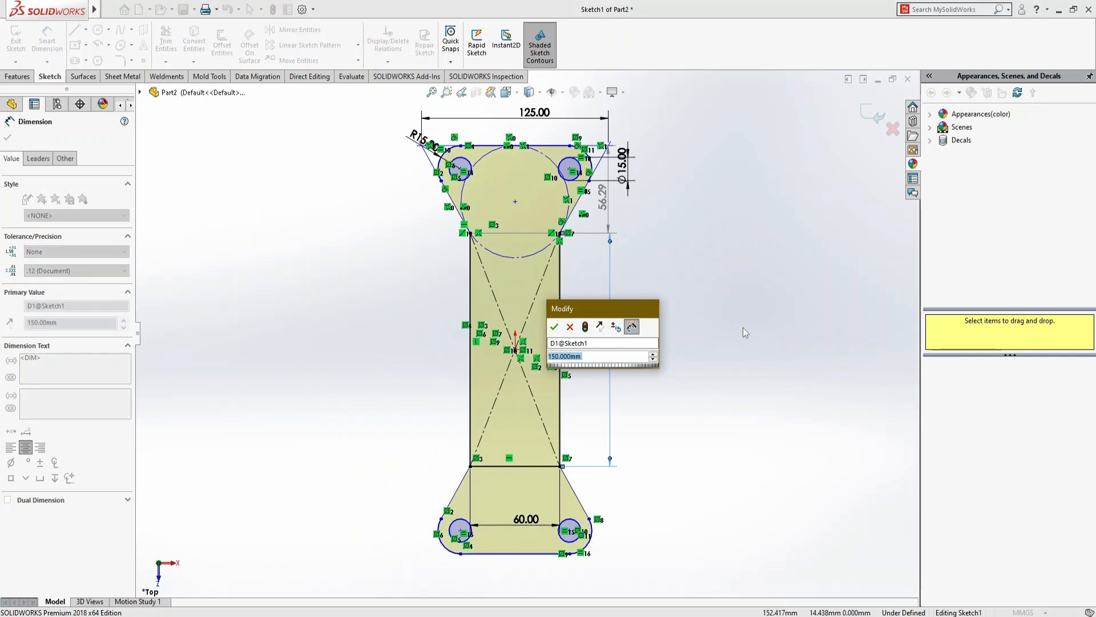
{"action": "type", "text": "150"}
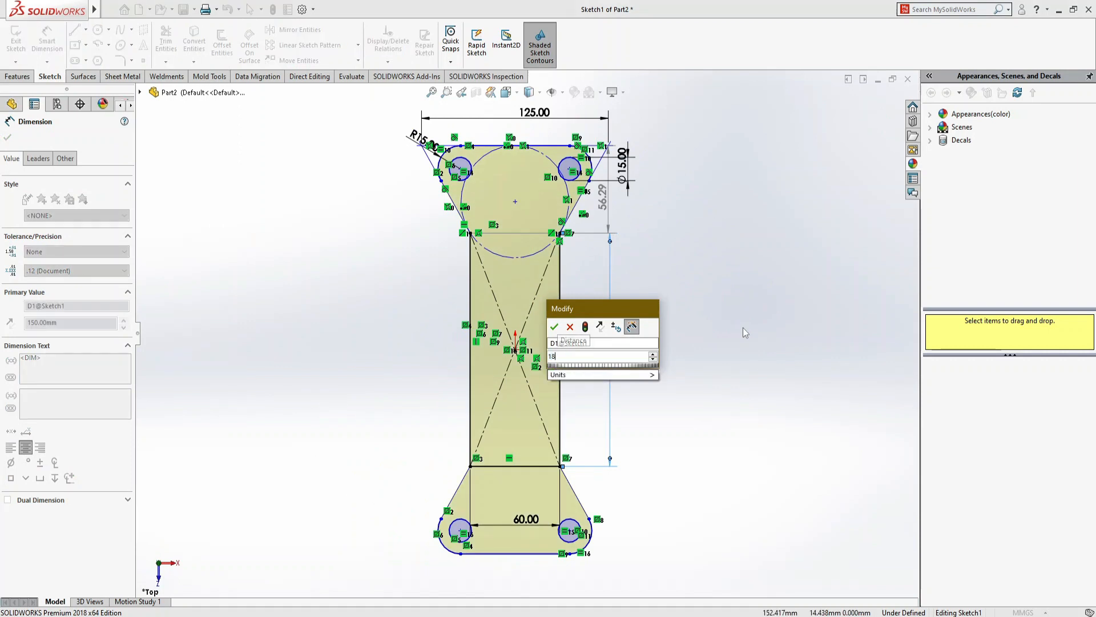
{"action": "key", "text": "Return"}
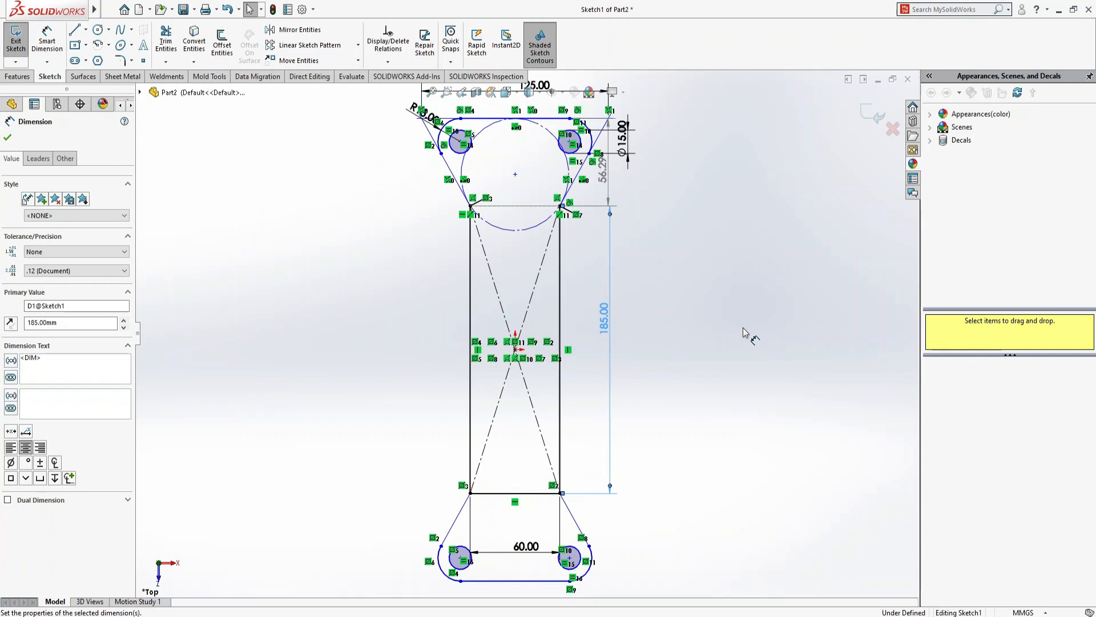
{"action": "left_click", "coordinate": [7, 139]}
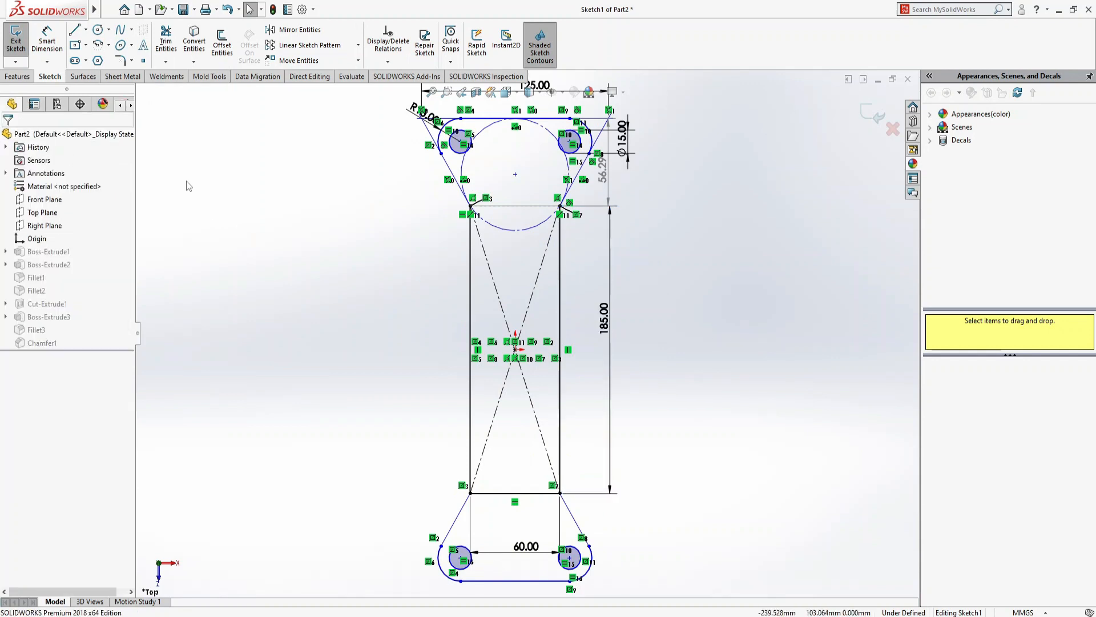
{"action": "left_click", "coordinate": [874, 117]}
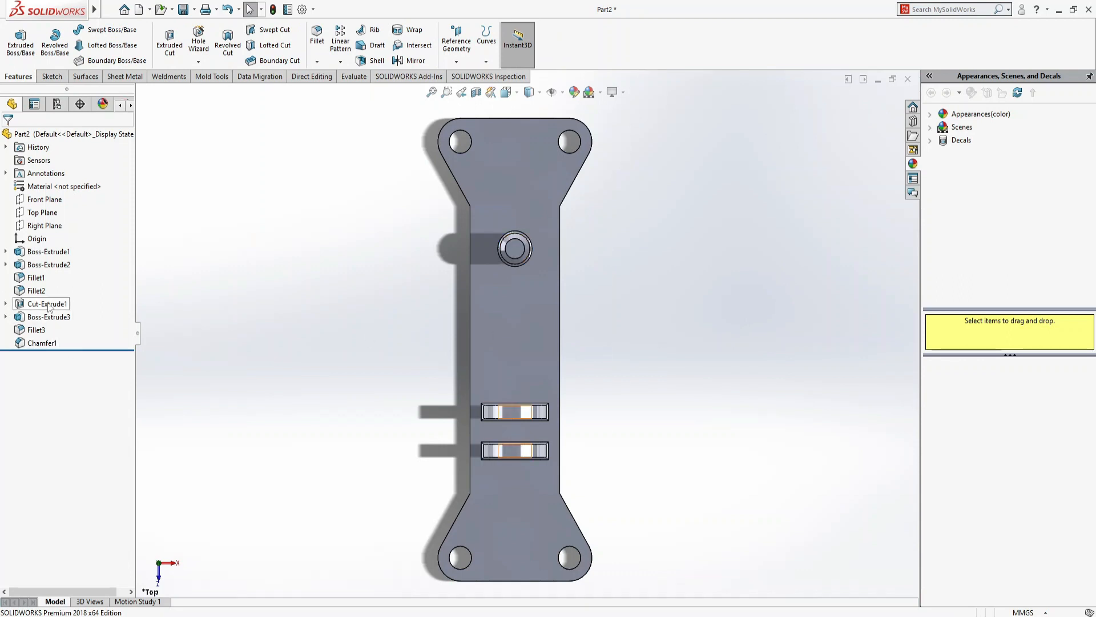
Edit the uprights' sketch, set the distance from the origin to the nearer rectangle's centre to 50 mm, and finish editing
{"action": "left_click", "coordinate": [51, 266]}
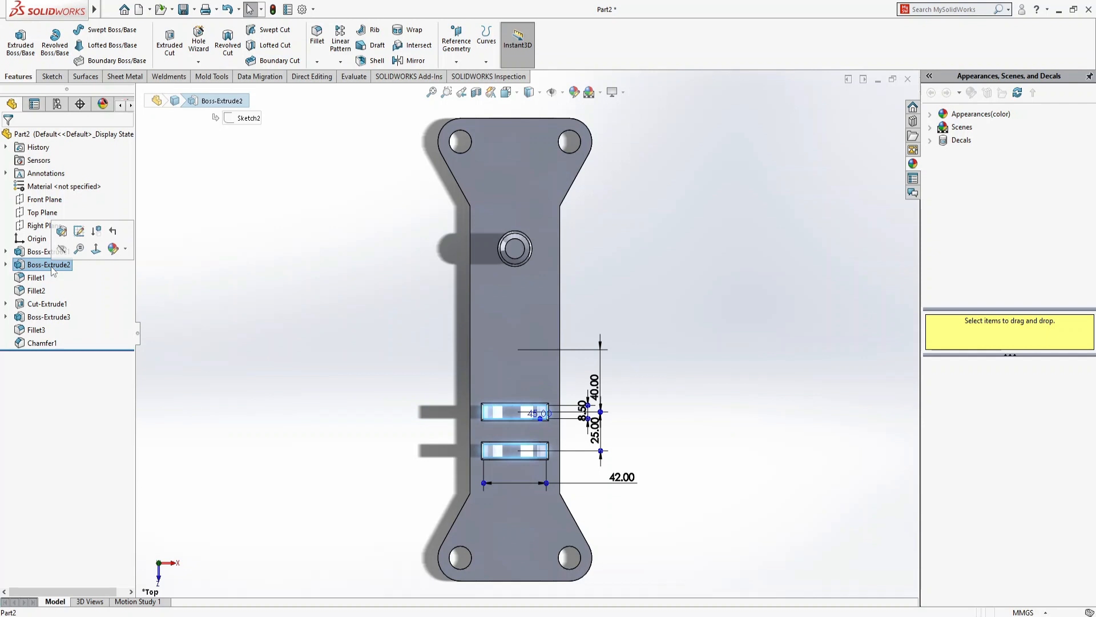
{"action": "left_click", "coordinate": [80, 236]}
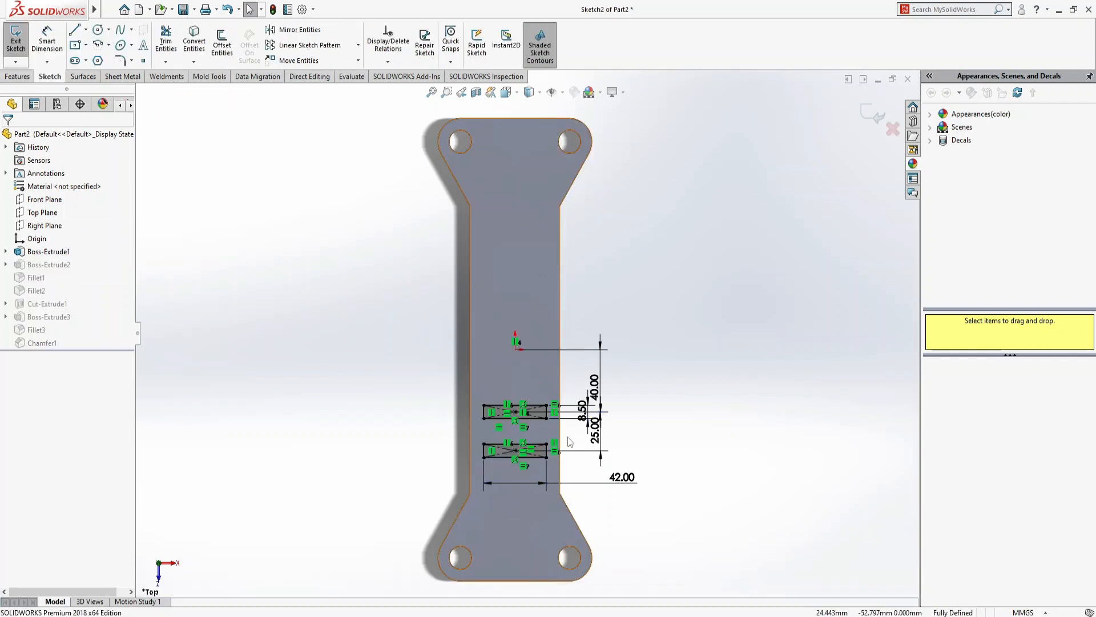
{"action": "double_click", "coordinate": [599, 385]}
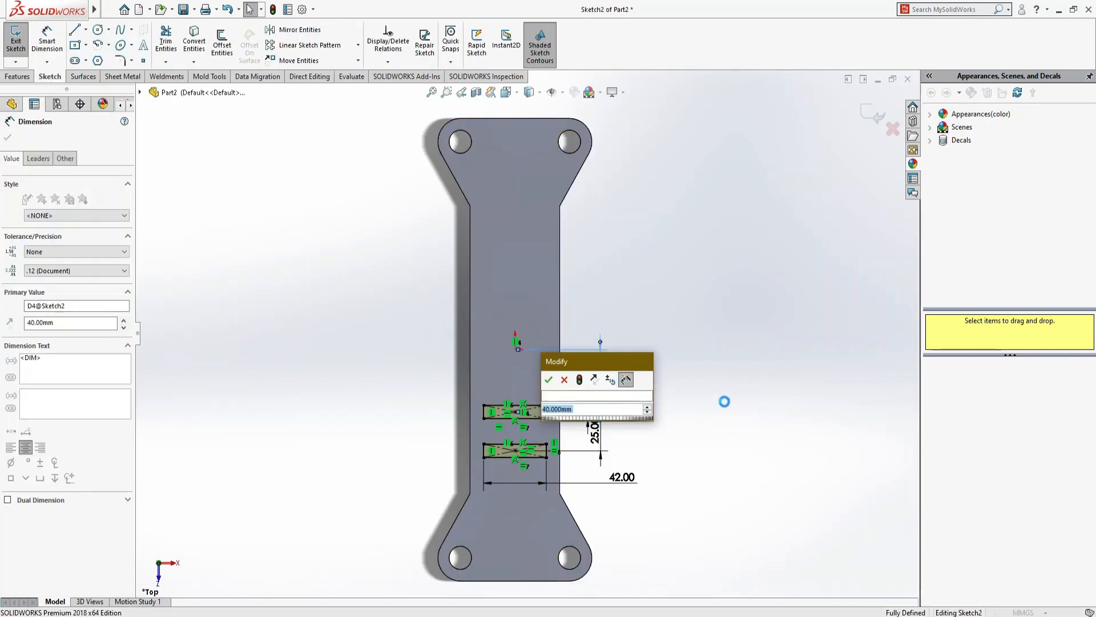
{"action": "type", "text": "5"}
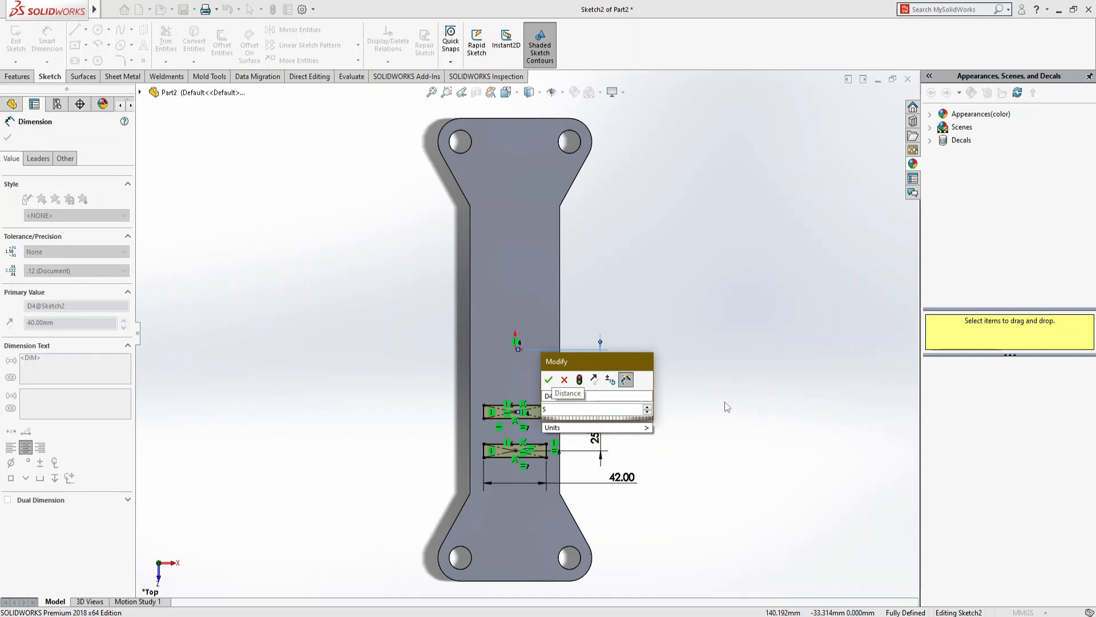
{"action": "type", "text": "0"}
{"action": "key", "text": "Return"}
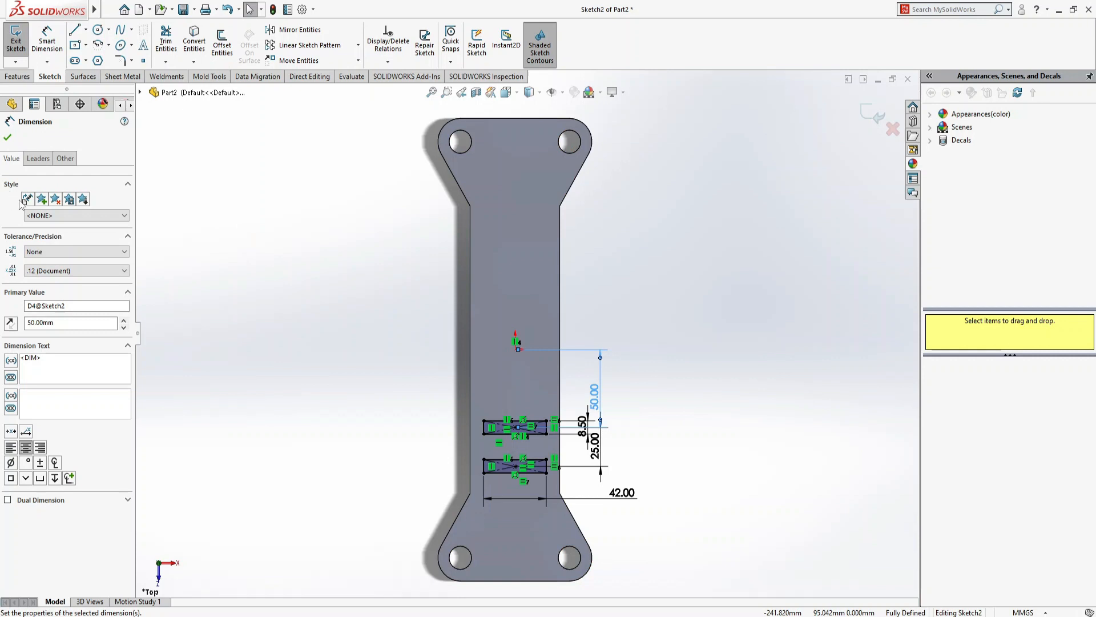
{"action": "left_click", "coordinate": [8, 138]}
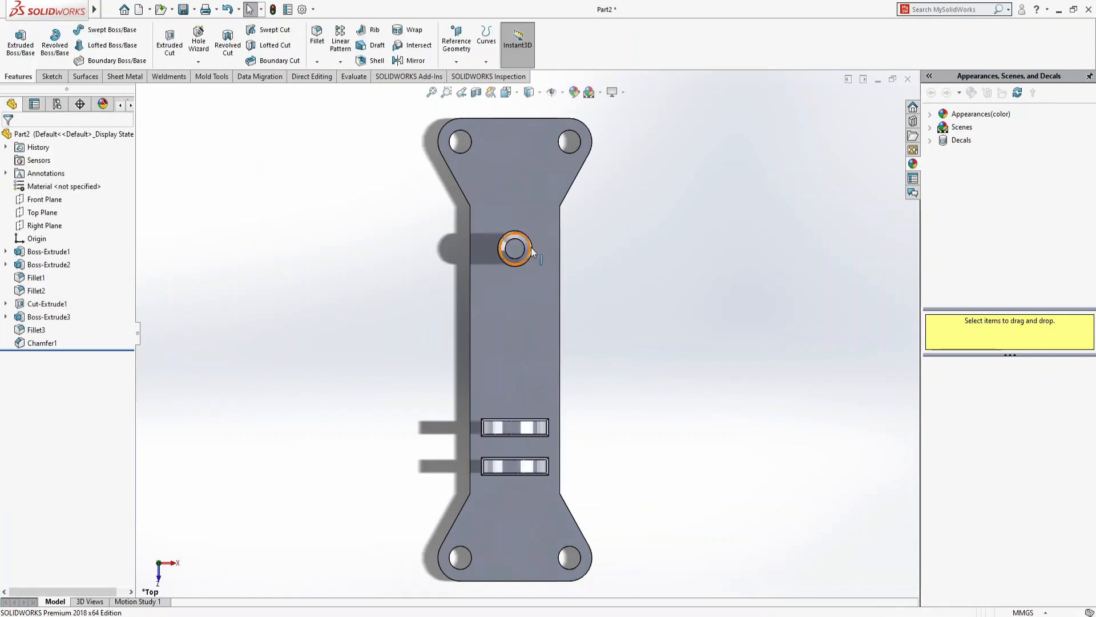
Edit the post's sketch, set the circle centre's distance from the origin to 70 mm, and rebuild the part
{"action": "left_click", "coordinate": [52, 317]}
{"action": "left_click", "coordinate": [88, 280]}
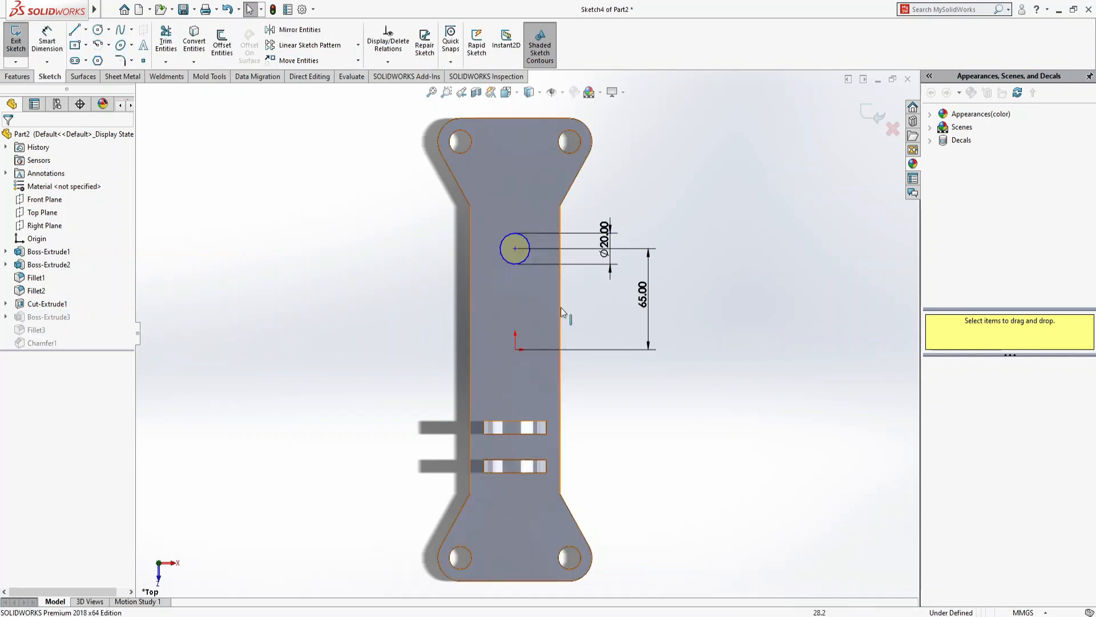
{"action": "double_click", "coordinate": [651, 301]}
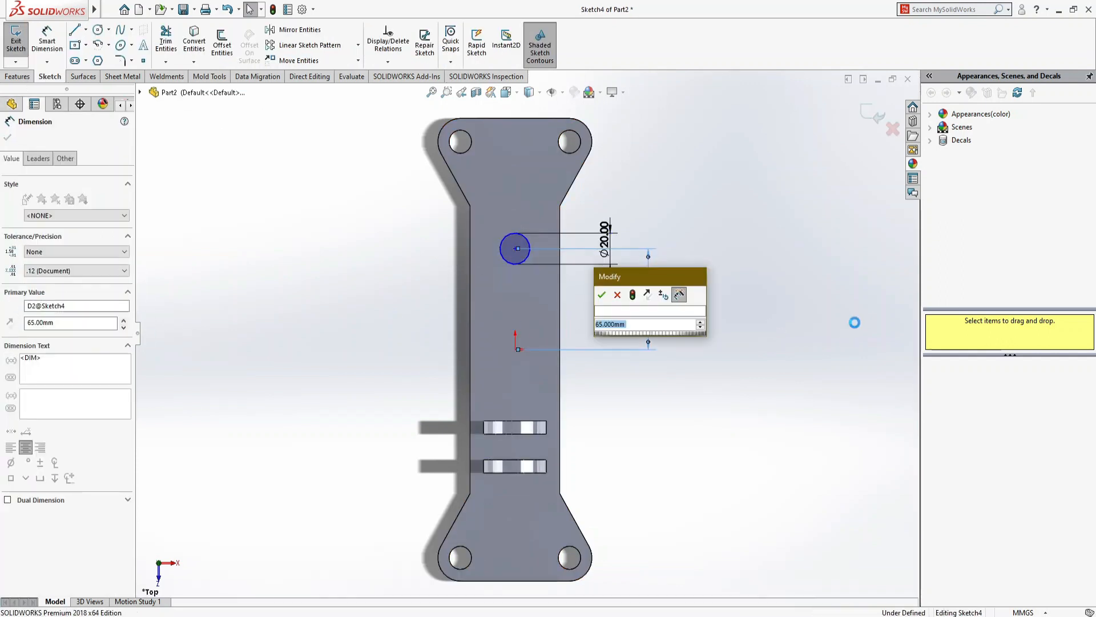
{"action": "type", "text": "70"}
{"action": "key", "text": "Return"}
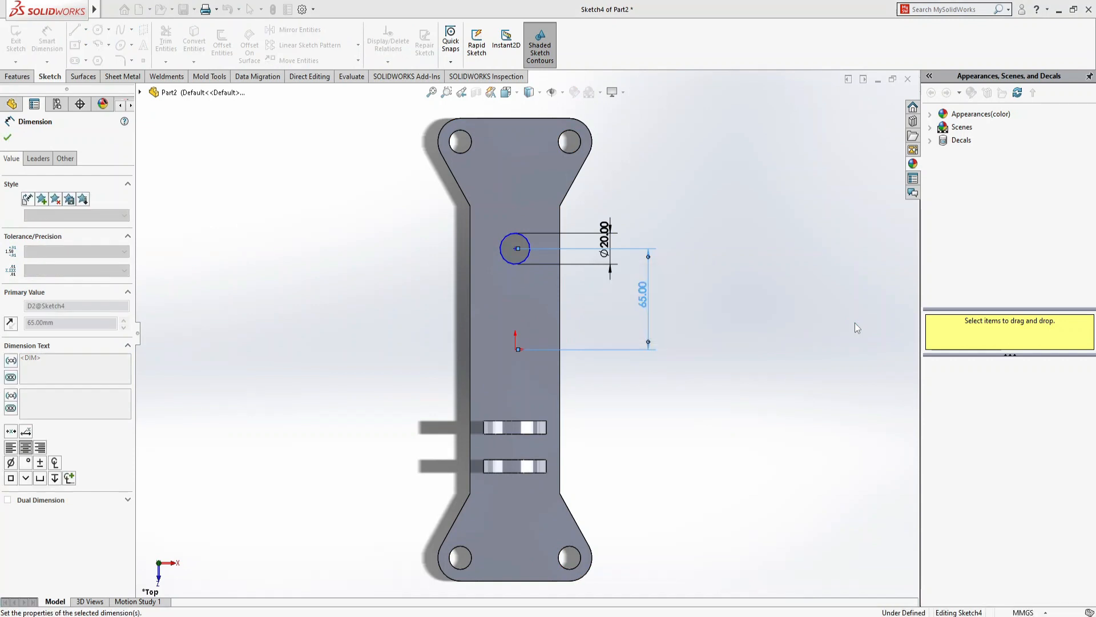
{"action": "left_click", "coordinate": [724, 313]}
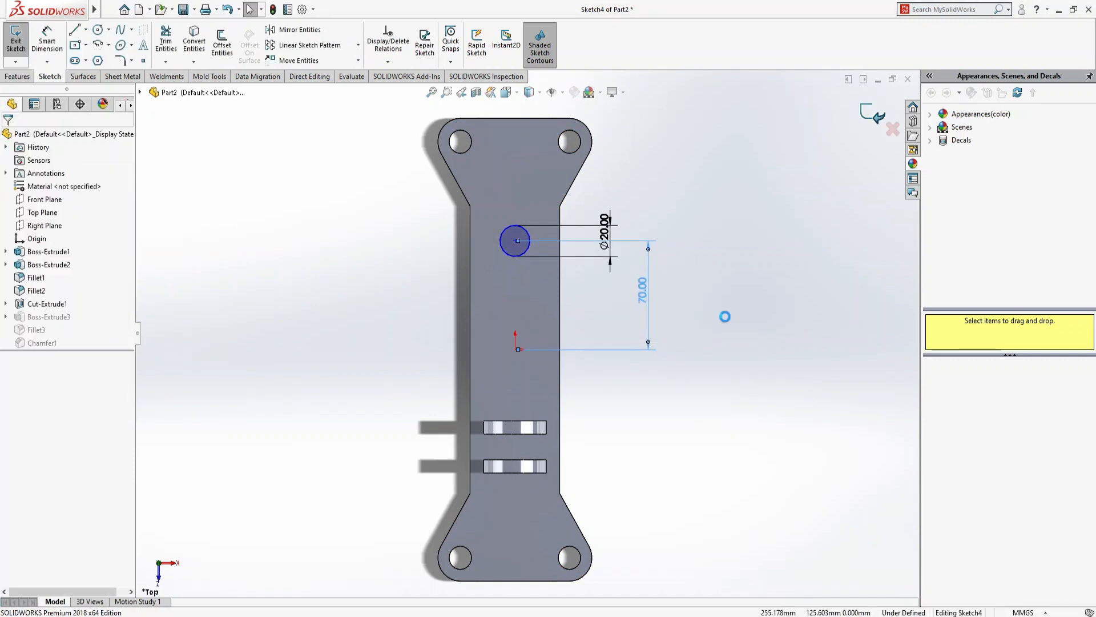
{"action": "key", "text": "ctrl+b"}
{"action": "key", "text": "ctrl+7"}
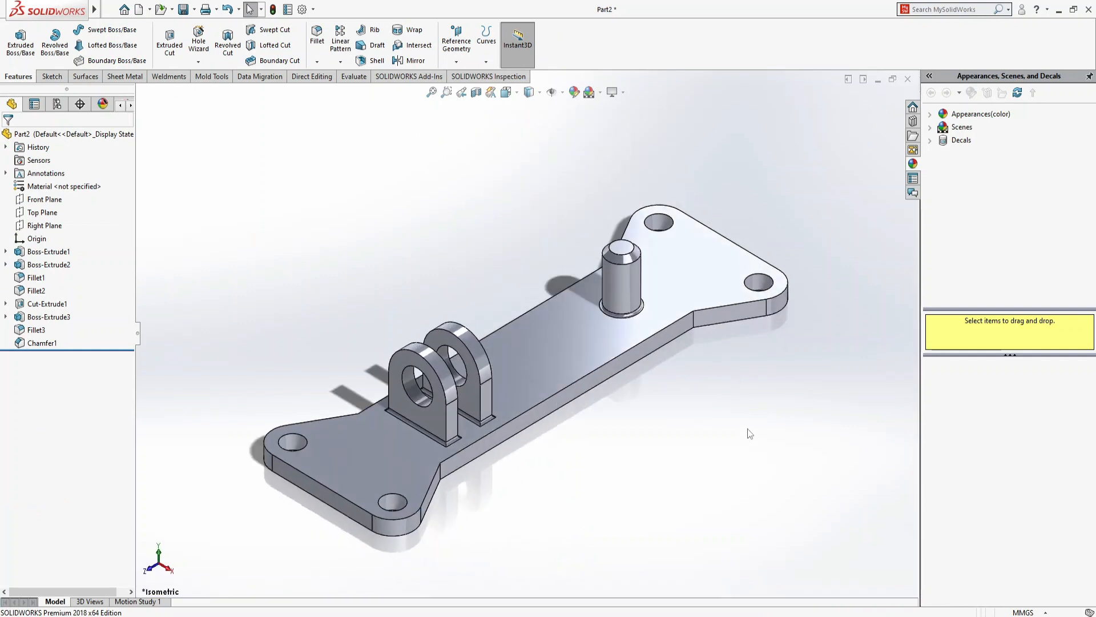
Save the base plate part as base in the cam animation folder inside cam spring animation
{"action": "key", "text": "ctrl+s"}
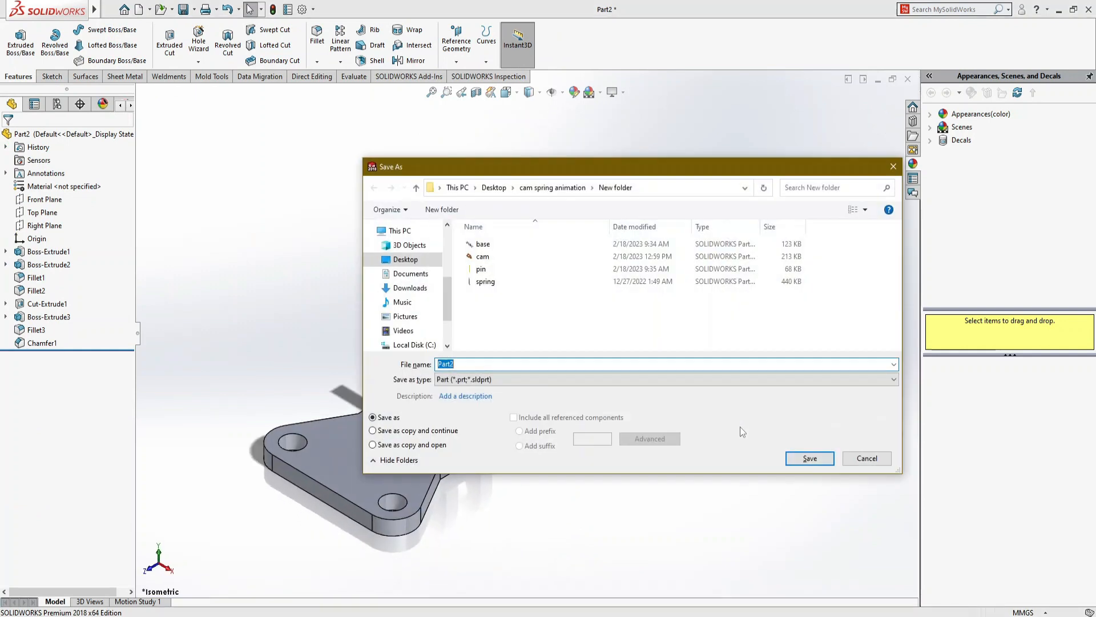
{"action": "left_click", "coordinate": [552, 188]}
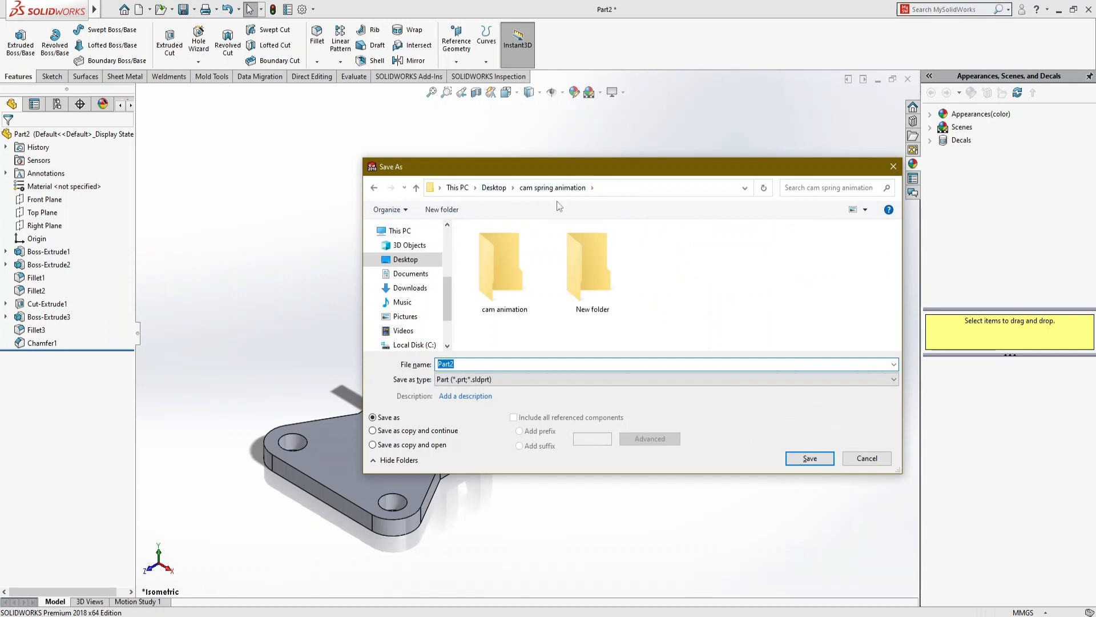
{"action": "double_click", "coordinate": [500, 269]}
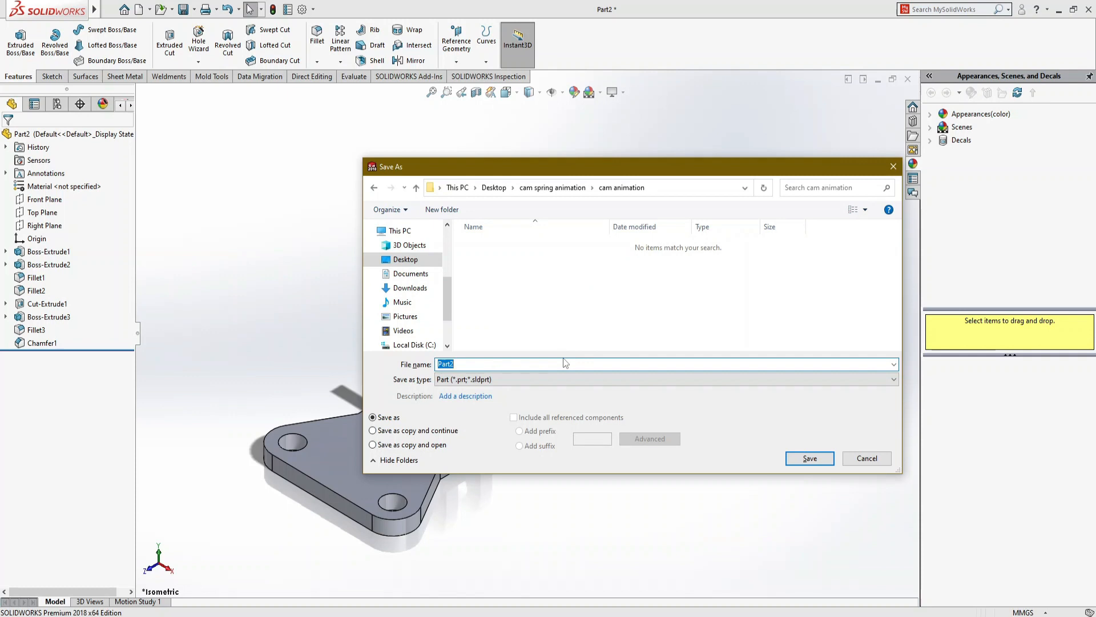
{"action": "key", "text": "Return"}
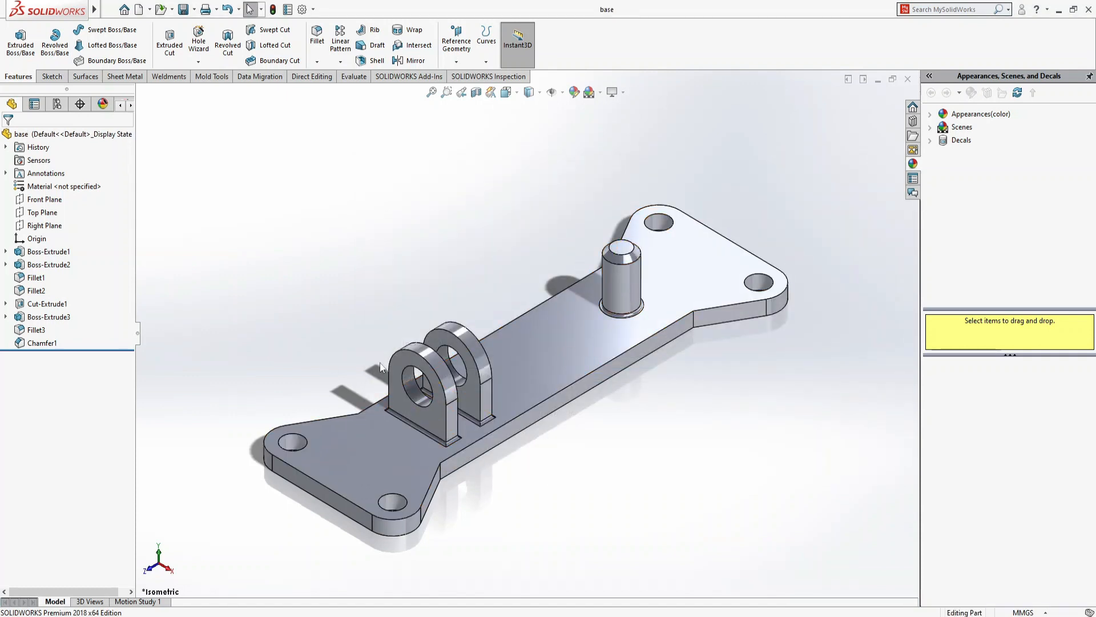
{"action": "left_click", "coordinate": [618, 290]}
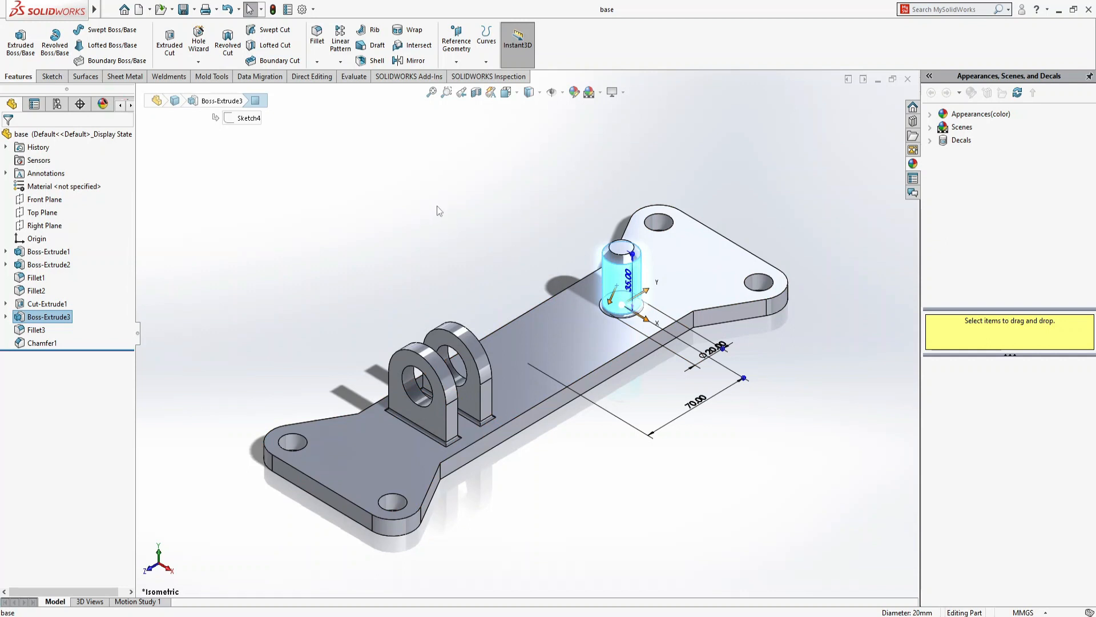
{"action": "left_click", "coordinate": [788, 338]}
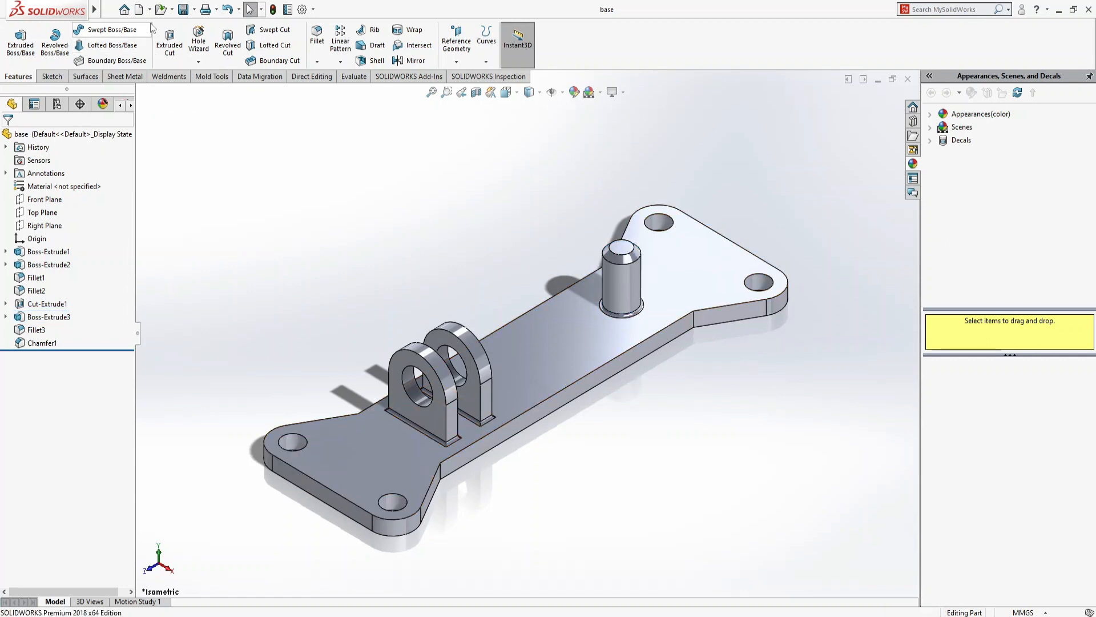
Create a new part and start a sketch on its Top Plane
{"action": "left_click", "coordinate": [139, 10]}
{"action": "double_click", "coordinate": [274, 282]}
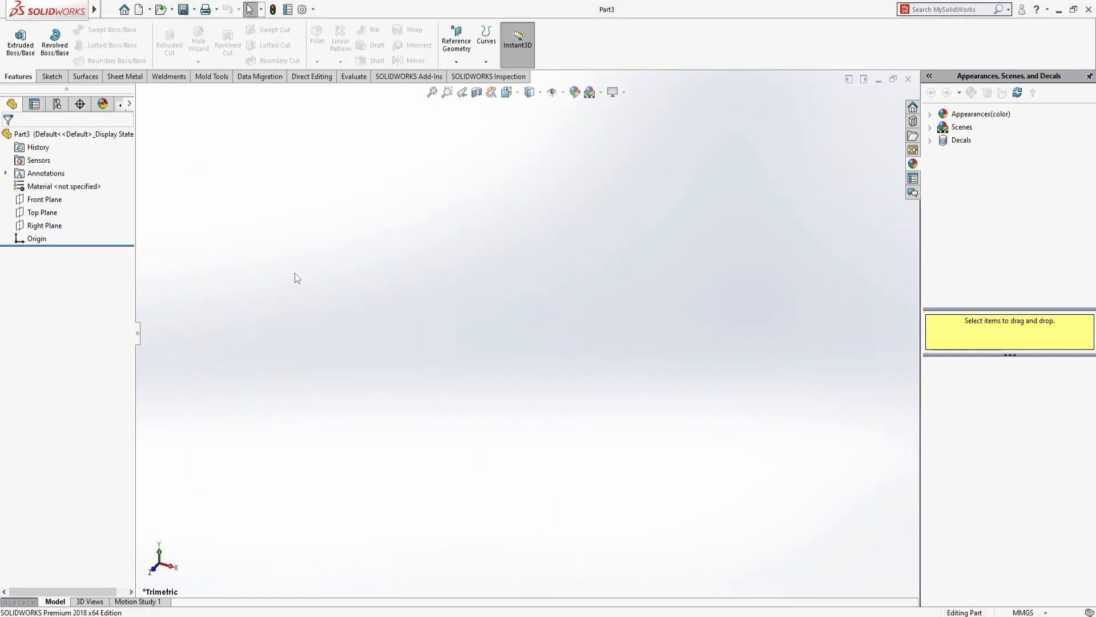
{"action": "left_click", "coordinate": [39, 214]}
{"action": "left_click", "coordinate": [54, 189]}
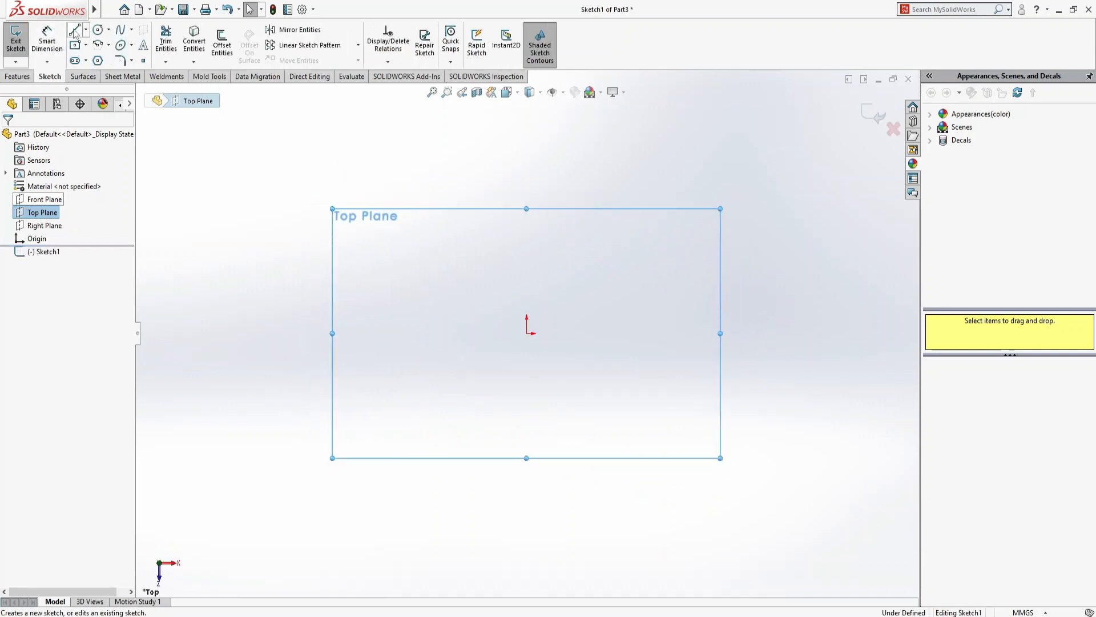
Sketch a circle of about 43 mm radius at the origin and one of about 11 mm radius about 140 mm to its right
{"action": "left_click", "coordinate": [97, 30]}
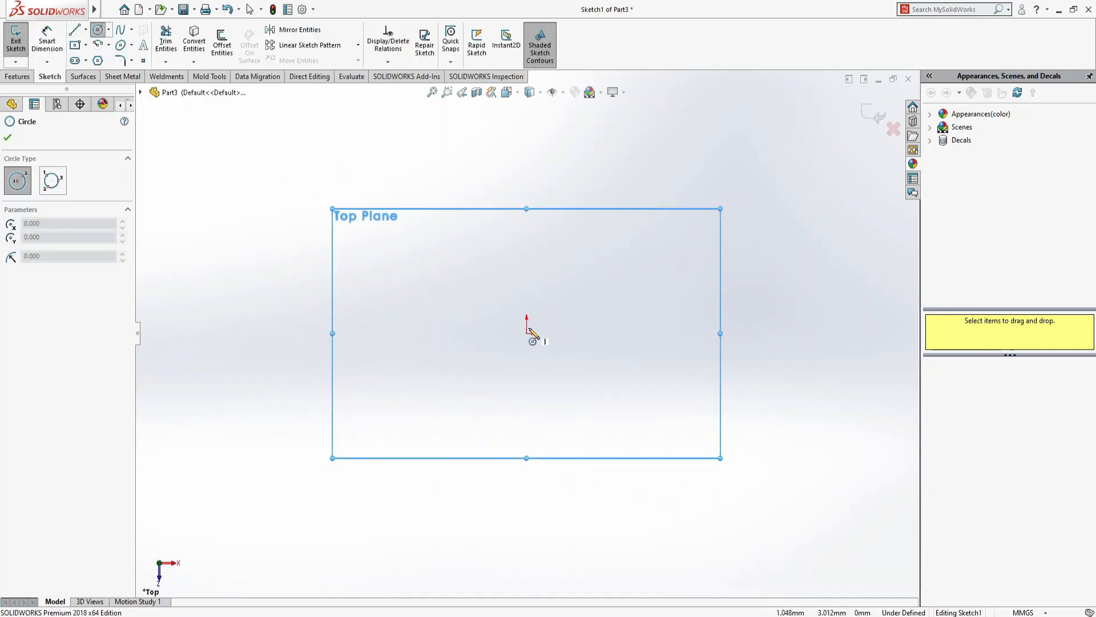
{"action": "left_click_drag", "start_coordinate": [528, 333], "coordinate": [565, 245]}
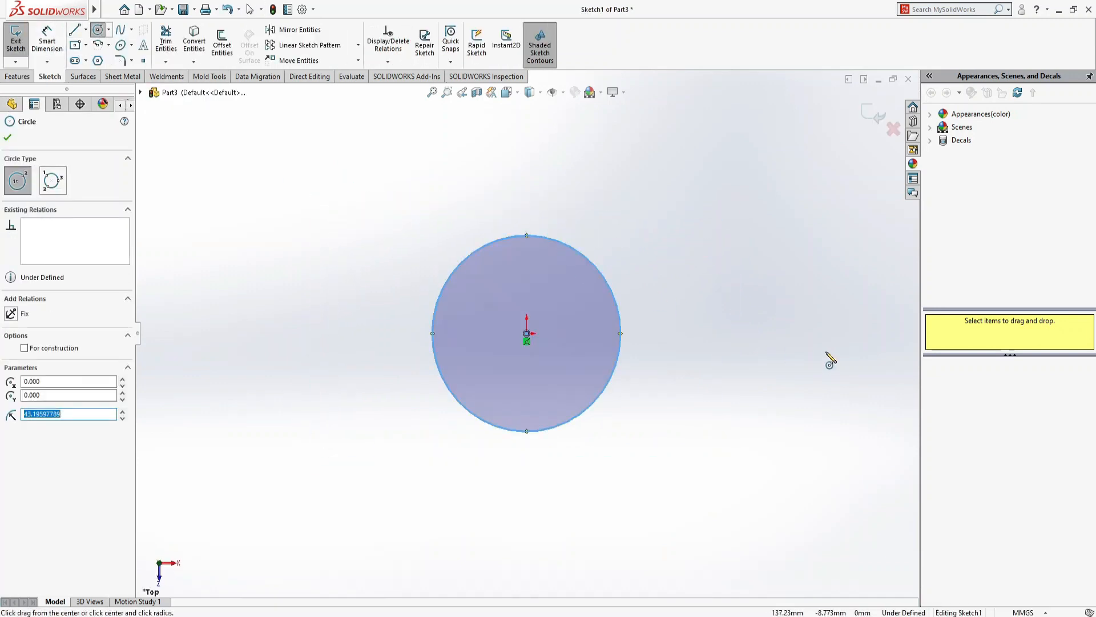
{"action": "left_click", "coordinate": [832, 333]}
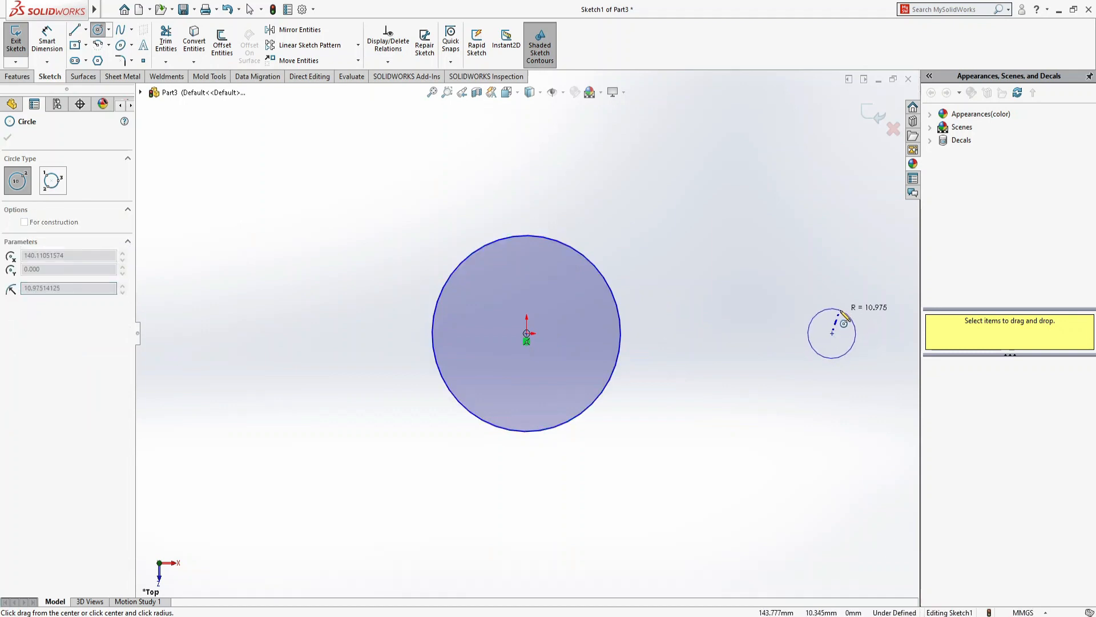
{"action": "left_click", "coordinate": [844, 317]}
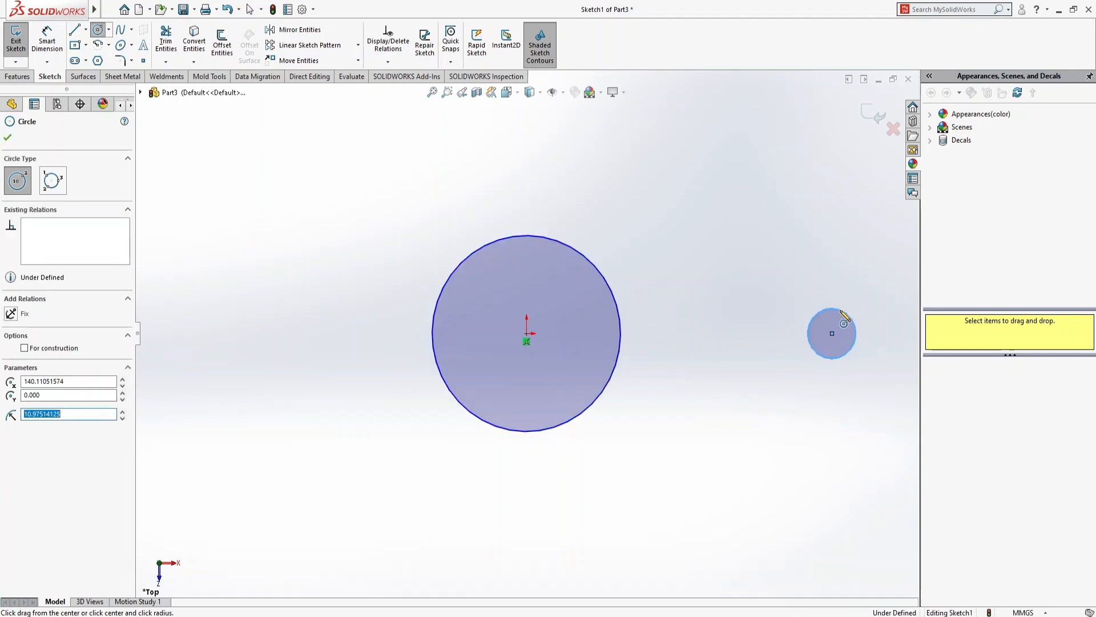
Draw a line about 136 mm long from the large circle's upper edge to the small circle's upper edge
{"action": "left_click", "coordinate": [75, 32]}
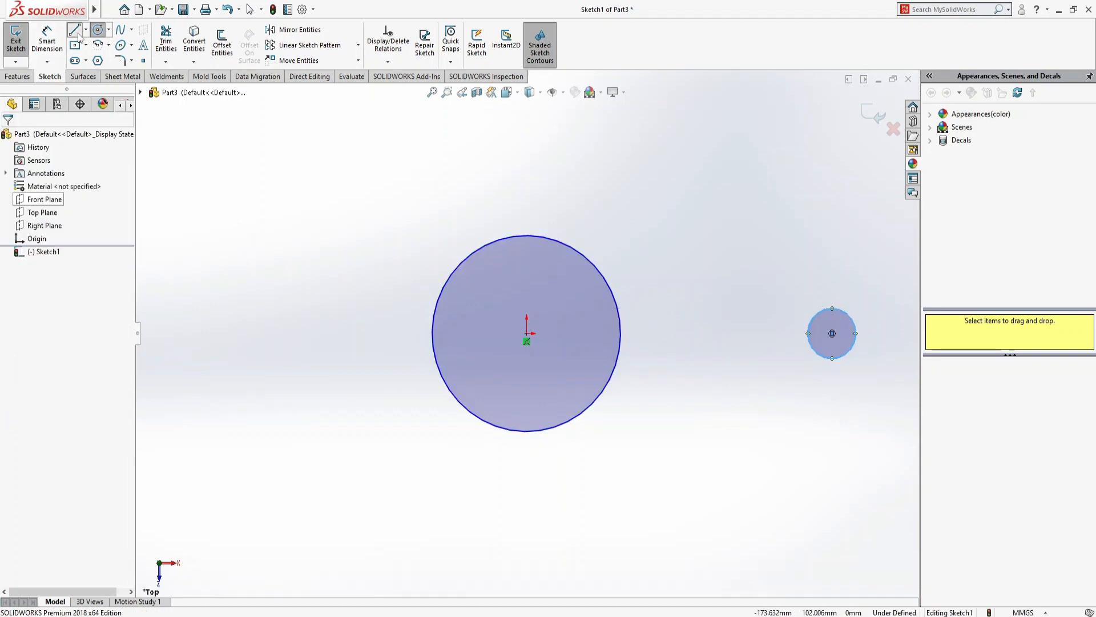
{"action": "left_click", "coordinate": [526, 235]}
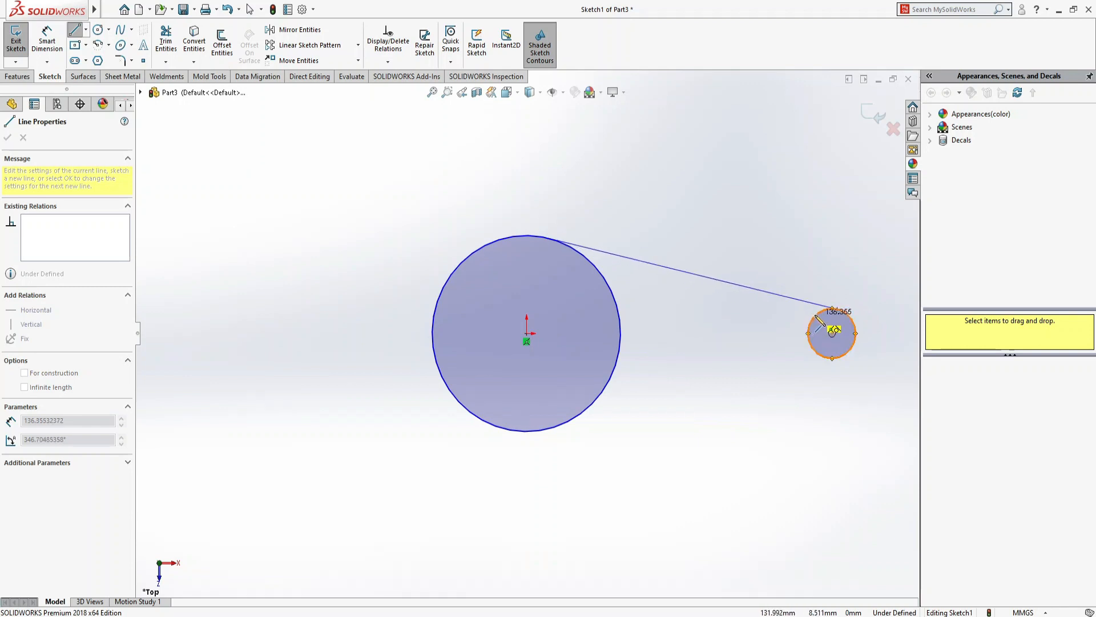
{"action": "scroll", "coordinate": [818, 319], "scroll_direction": "down", "scroll_amount": 3}
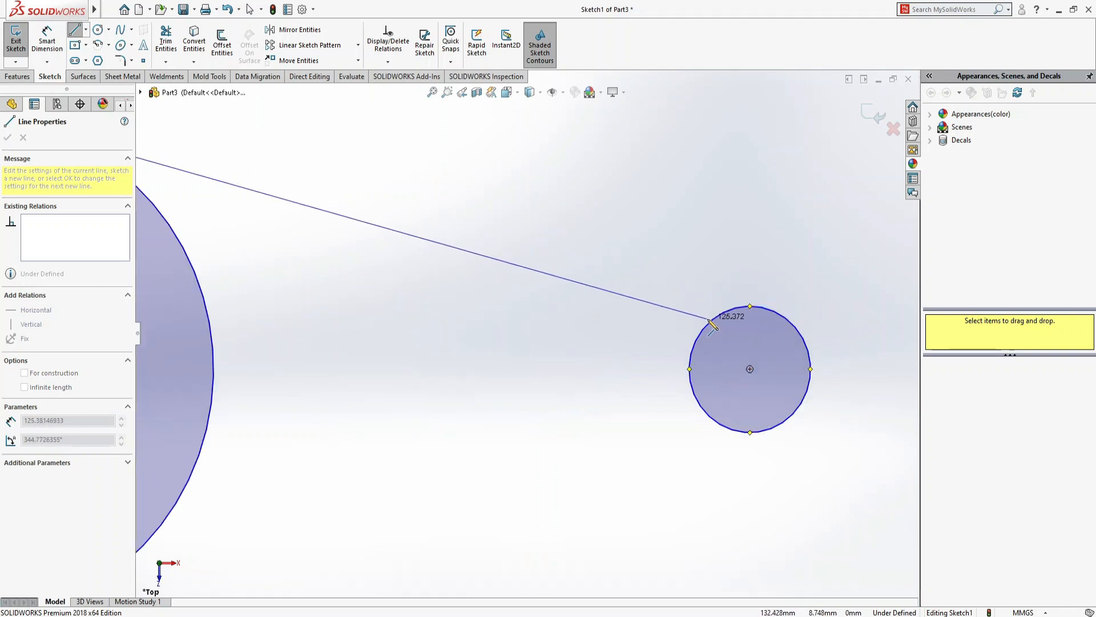
{"action": "left_click", "coordinate": [709, 321]}
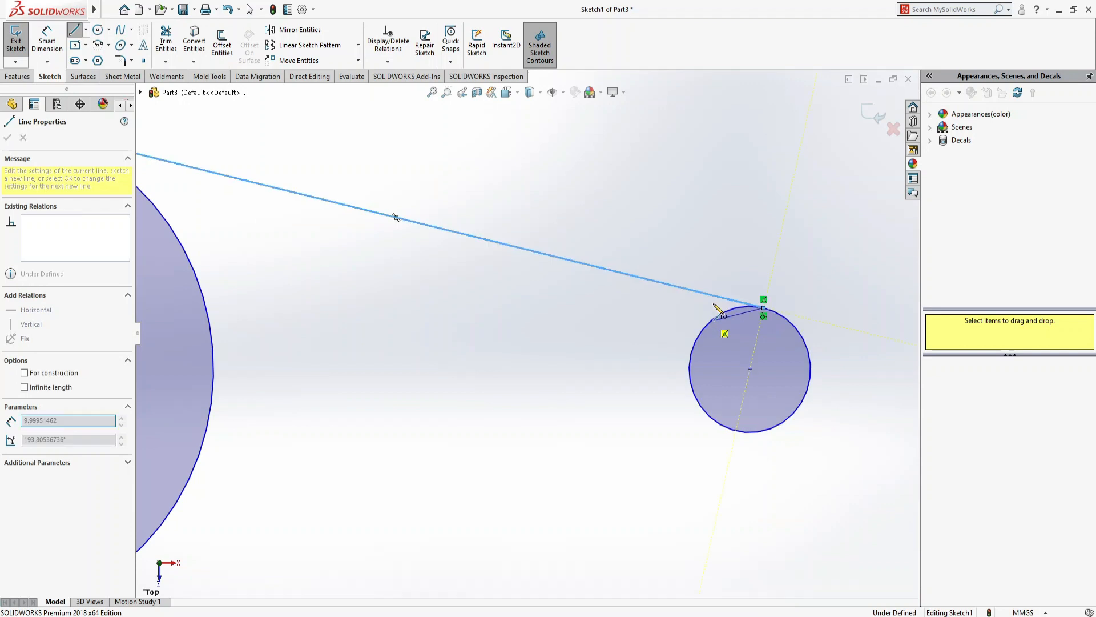
{"action": "scroll", "coordinate": [725, 229], "scroll_direction": "up", "scroll_amount": 3}
{"action": "key", "text": "Escape"}
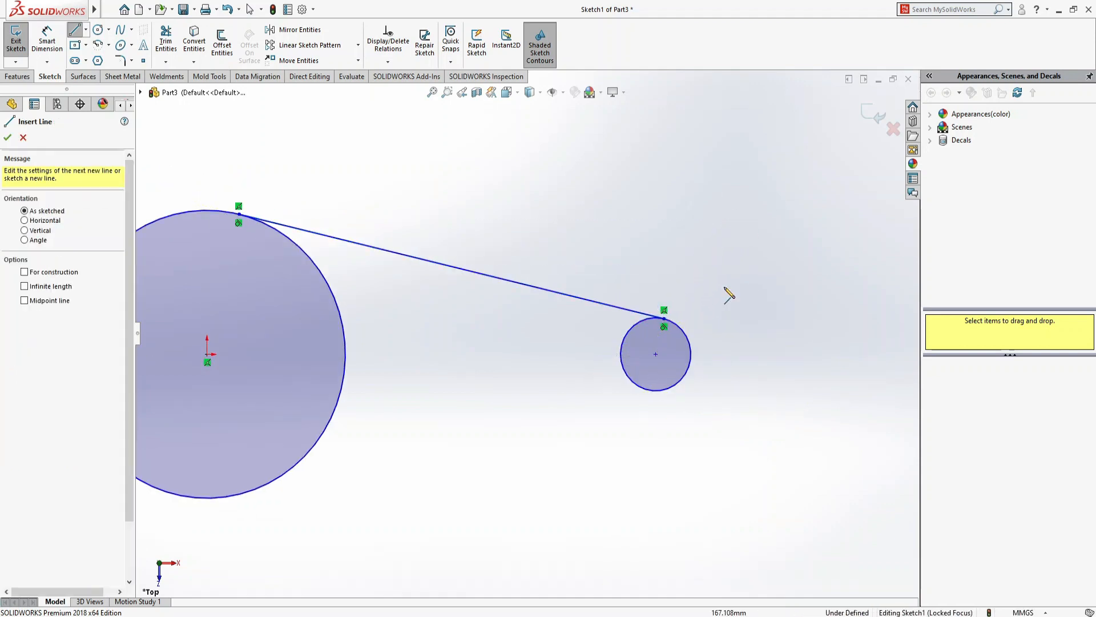
Draw a second line joining the lower edges of the small and large circles, and end the line chain
{"action": "left_click", "coordinate": [651, 404]}
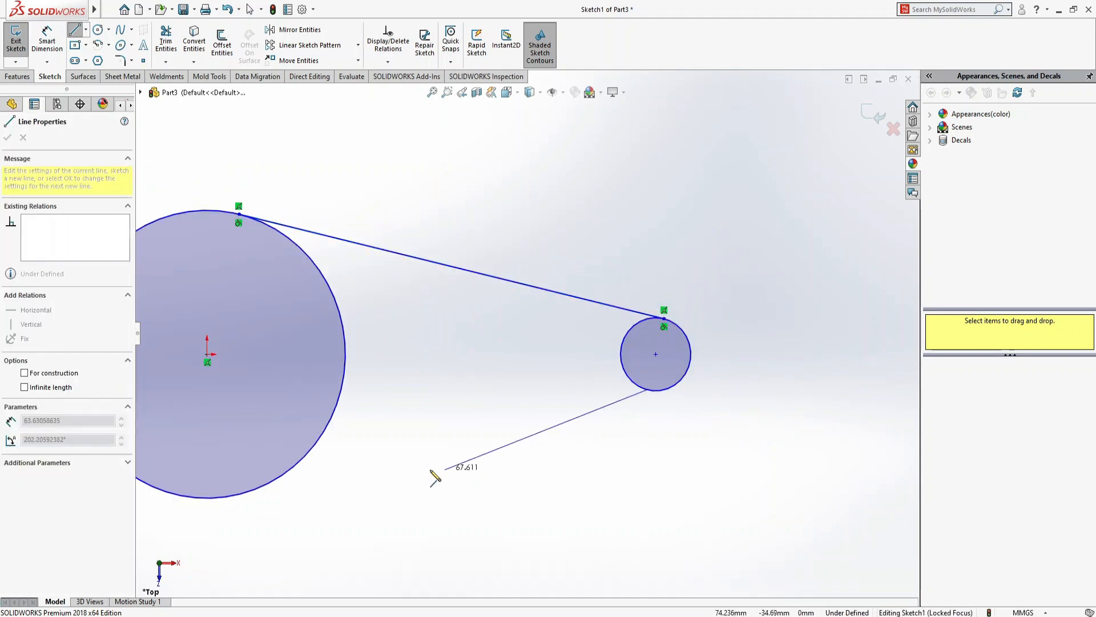
{"action": "left_click", "coordinate": [264, 486]}
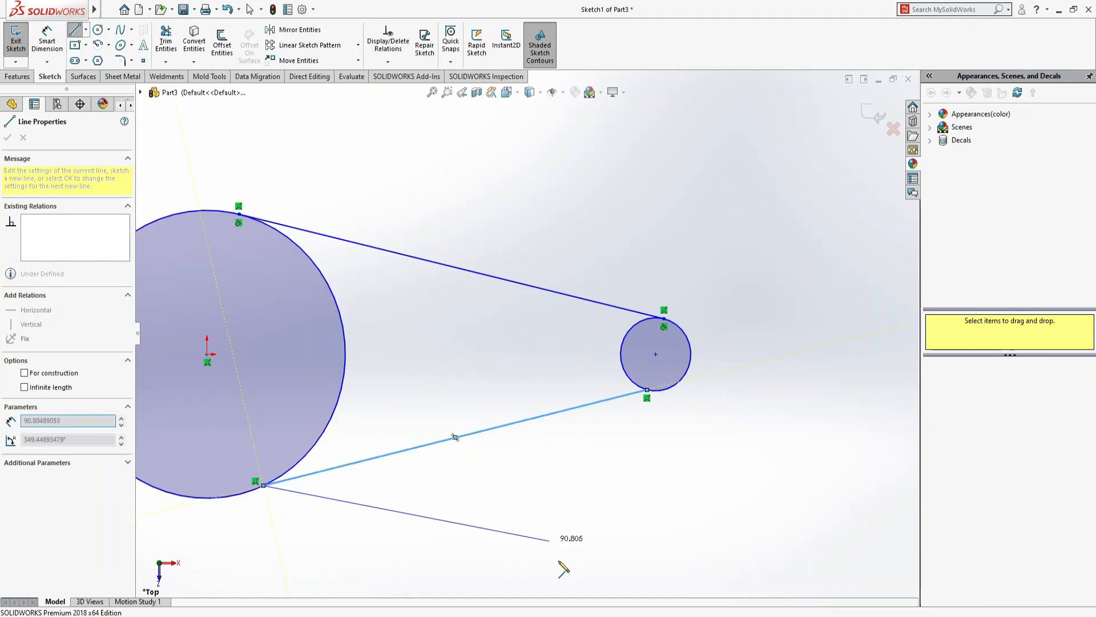
{"action": "key", "text": "Escape"}
{"action": "key", "text": "Escape"}
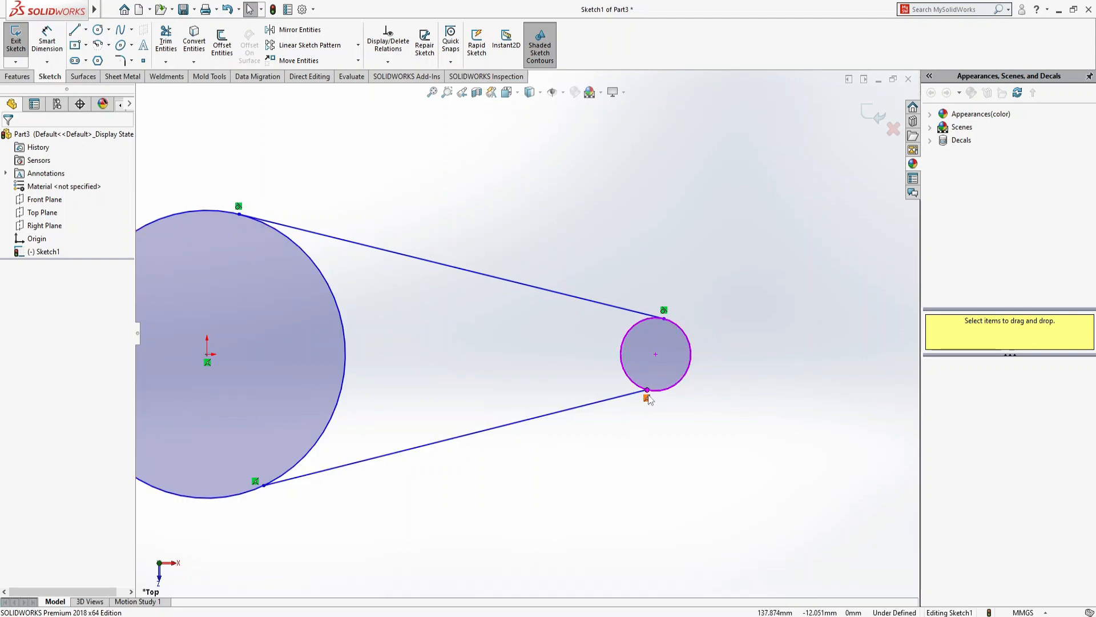
Delete the automatic relations between the two lines' endpoints and both circles
{"action": "key", "text": "Delete"}
{"action": "left_click", "coordinate": [664, 310]}
{"action": "key", "text": "Delete"}
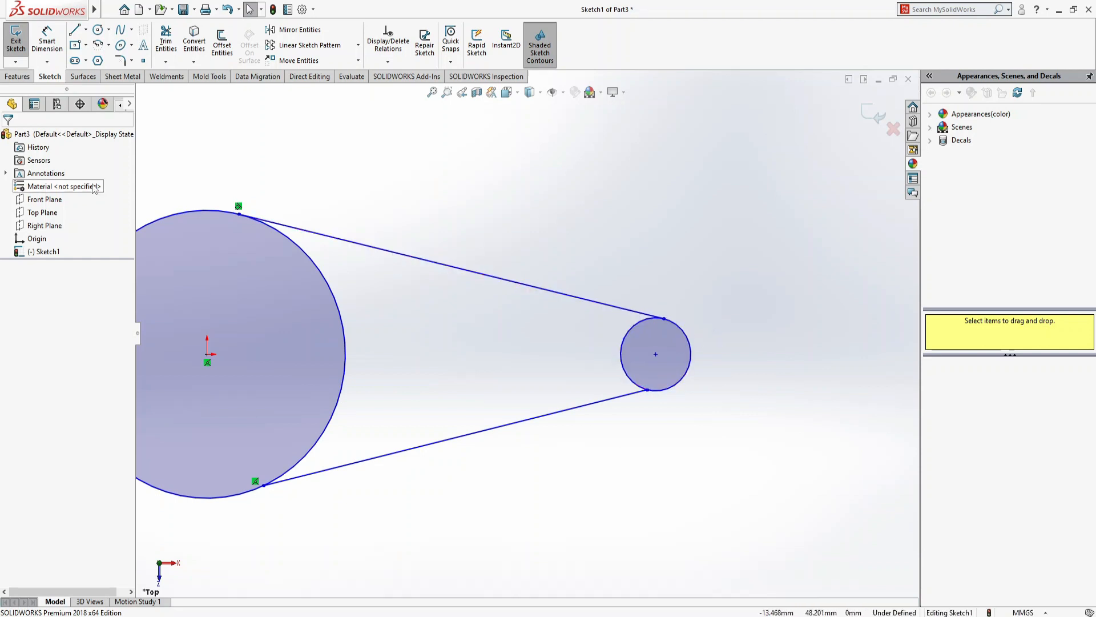
{"action": "left_click", "coordinate": [238, 205]}
{"action": "key", "text": "Delete"}
{"action": "left_click", "coordinate": [255, 481]}
{"action": "key", "text": "Delete"}
Make the lower line tangent to the small circle and extend its end onto the circle's edge
{"action": "scroll", "coordinate": [419, 526], "scroll_direction": "up", "scroll_amount": 3}
{"action": "scroll", "coordinate": [548, 370], "scroll_direction": "down", "scroll_amount": 10}
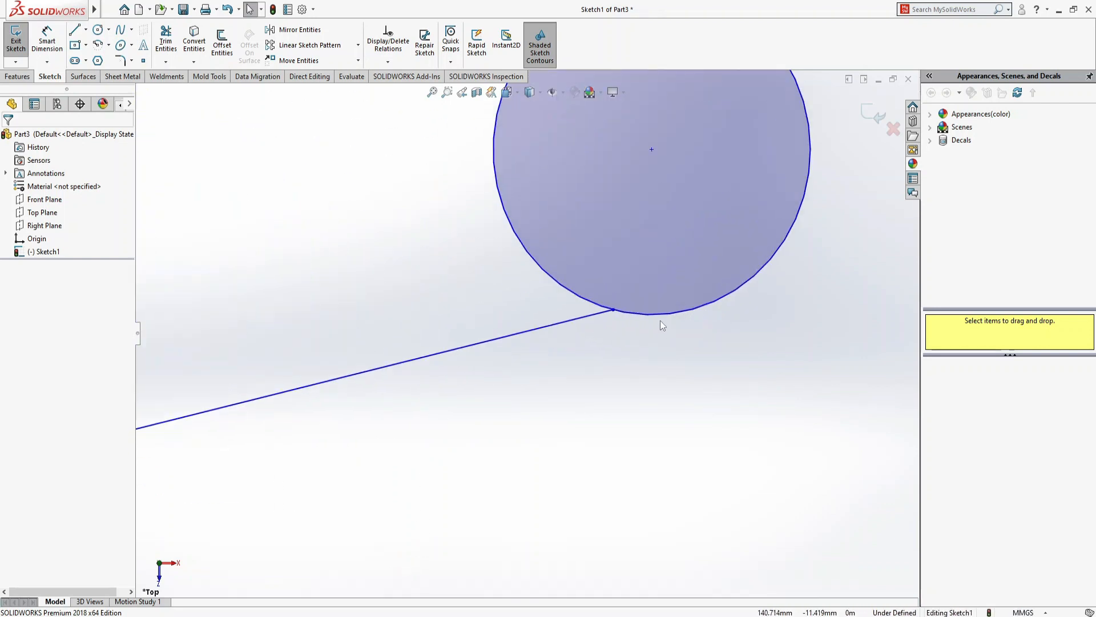
{"action": "left_click", "coordinate": [660, 316]}
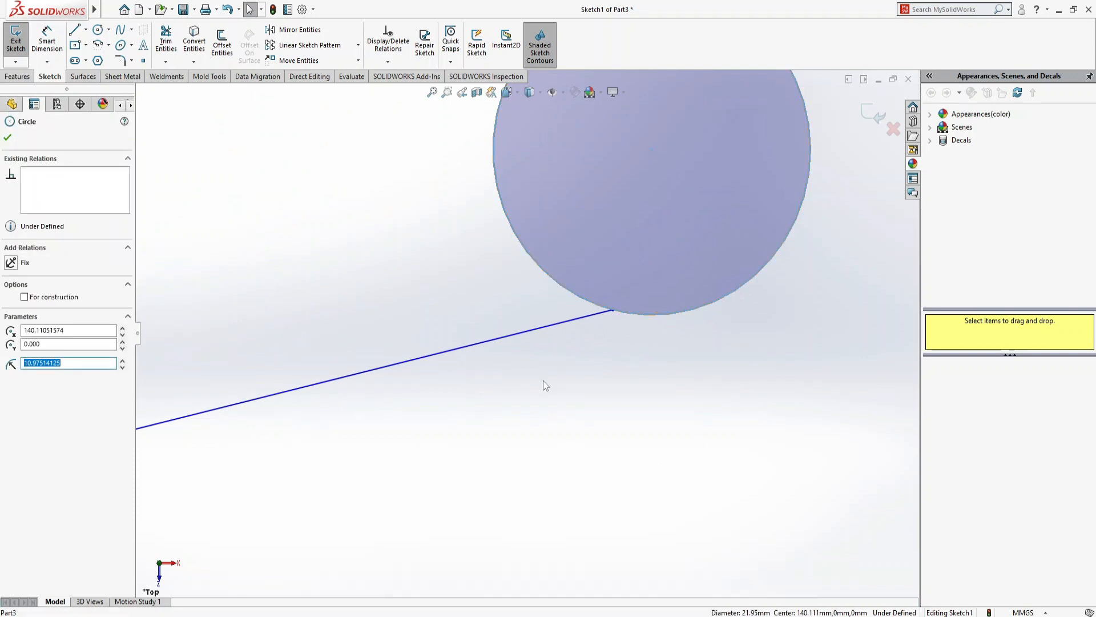
{"action": "left_click", "coordinate": [563, 322], "text": "ctrl"}
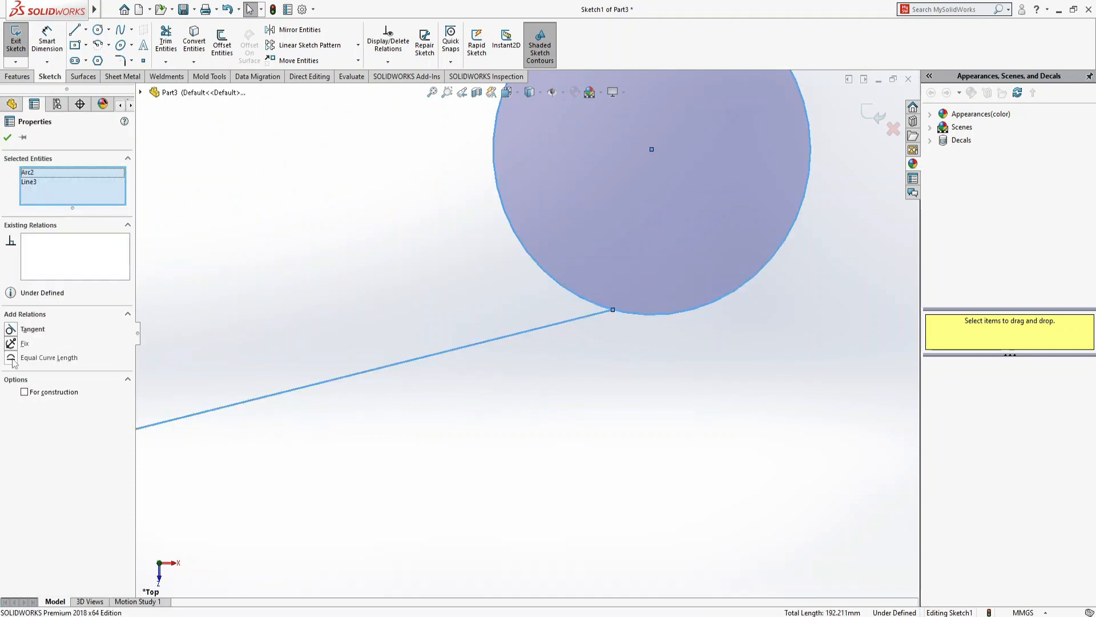
{"action": "left_click", "coordinate": [12, 330]}
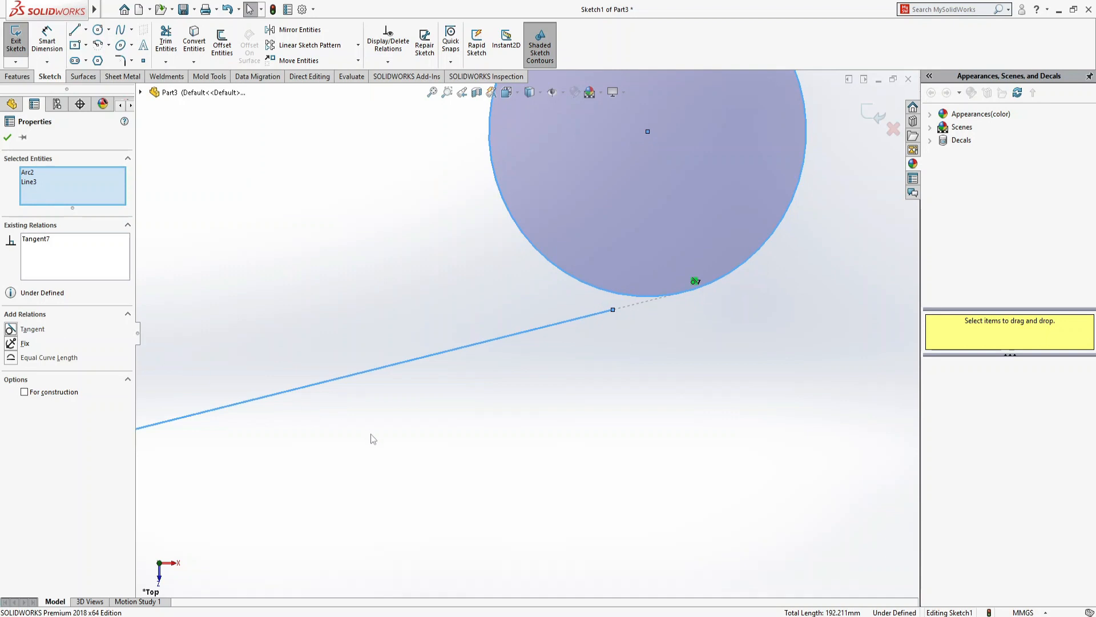
{"action": "left_click_drag", "start_coordinate": [613, 311], "coordinate": [686, 302]}
{"action": "left_click", "coordinate": [598, 441]}
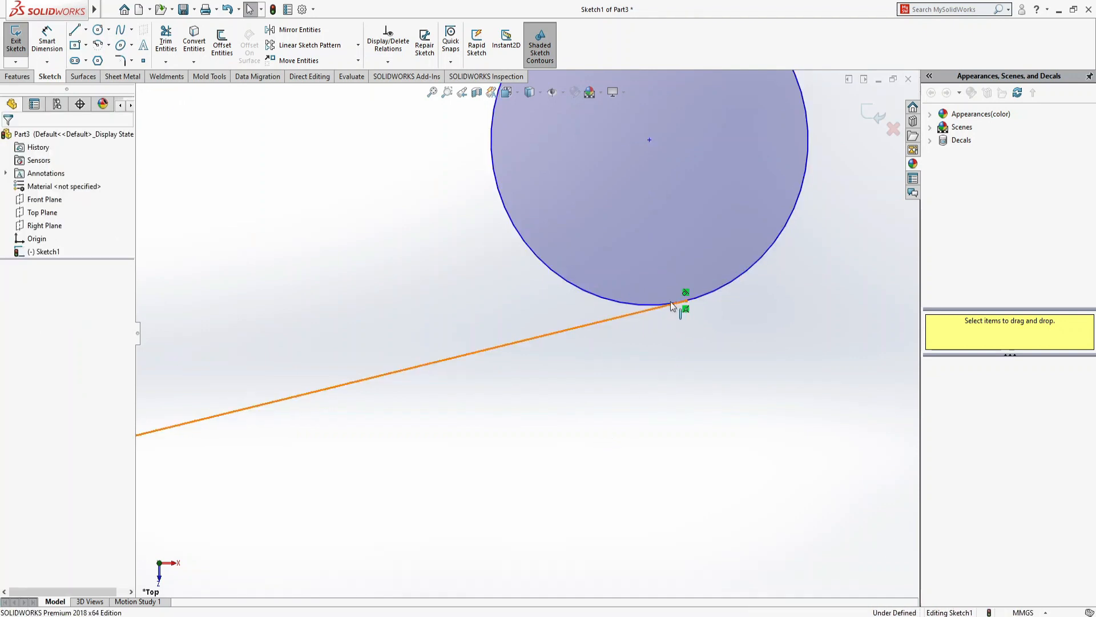
Add a tangent relation between the upper line and the small circle
{"action": "scroll", "coordinate": [670, 301], "scroll_direction": "up", "scroll_amount": 5}
{"action": "scroll", "coordinate": [591, 140], "scroll_direction": "down", "scroll_amount": 2}
{"action": "scroll", "coordinate": [582, 183], "scroll_direction": "down", "scroll_amount": 3}
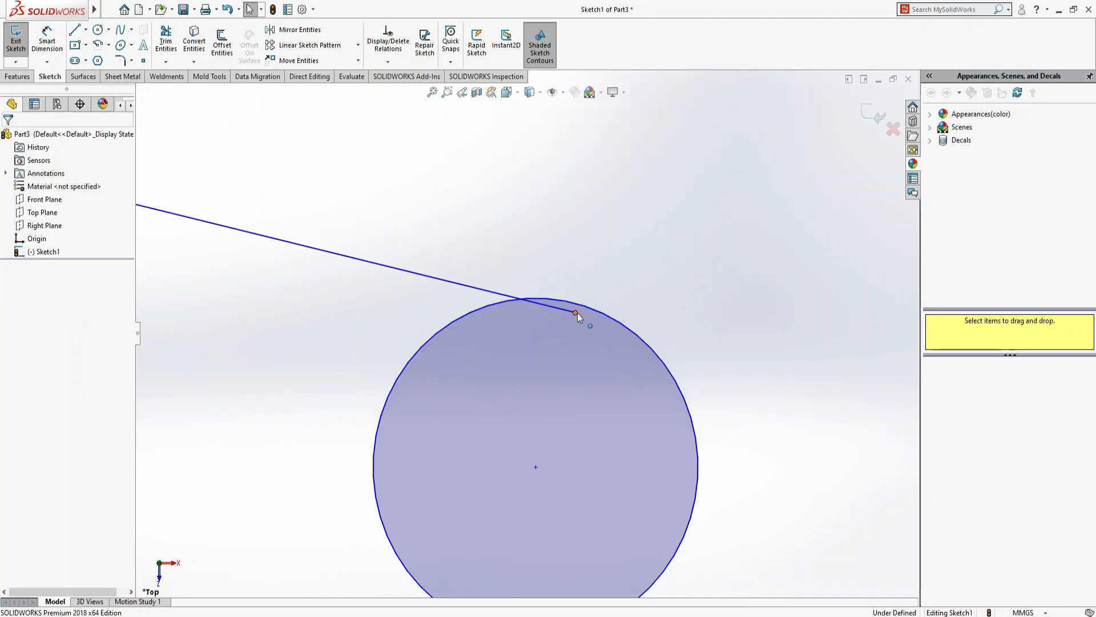
{"action": "left_click", "coordinate": [580, 309]}
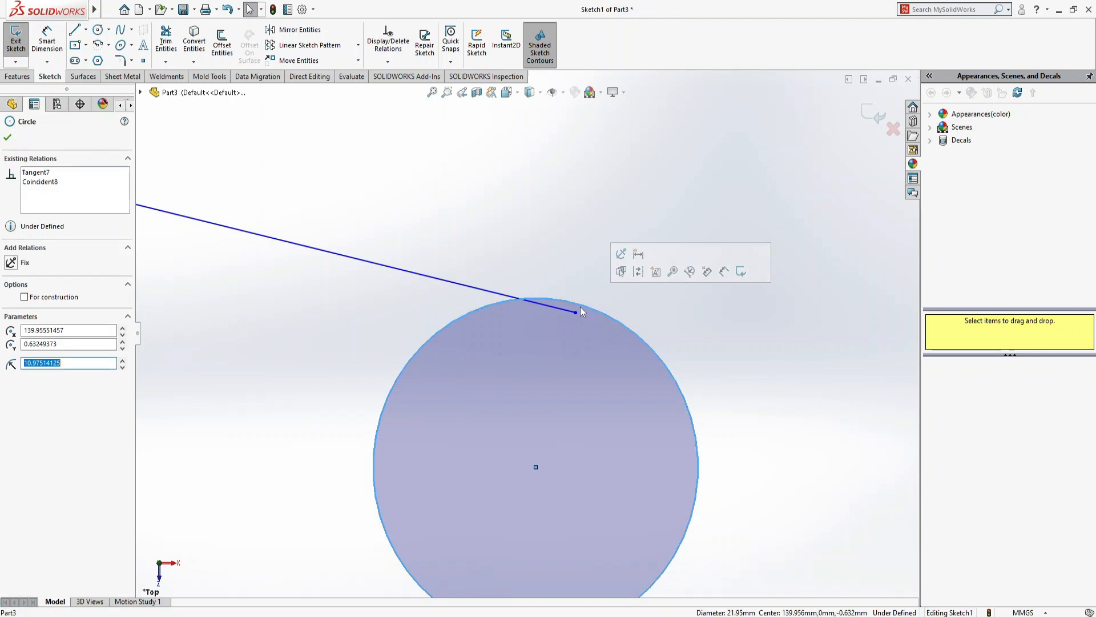
{"action": "left_click", "coordinate": [469, 288], "text": "ctrl"}
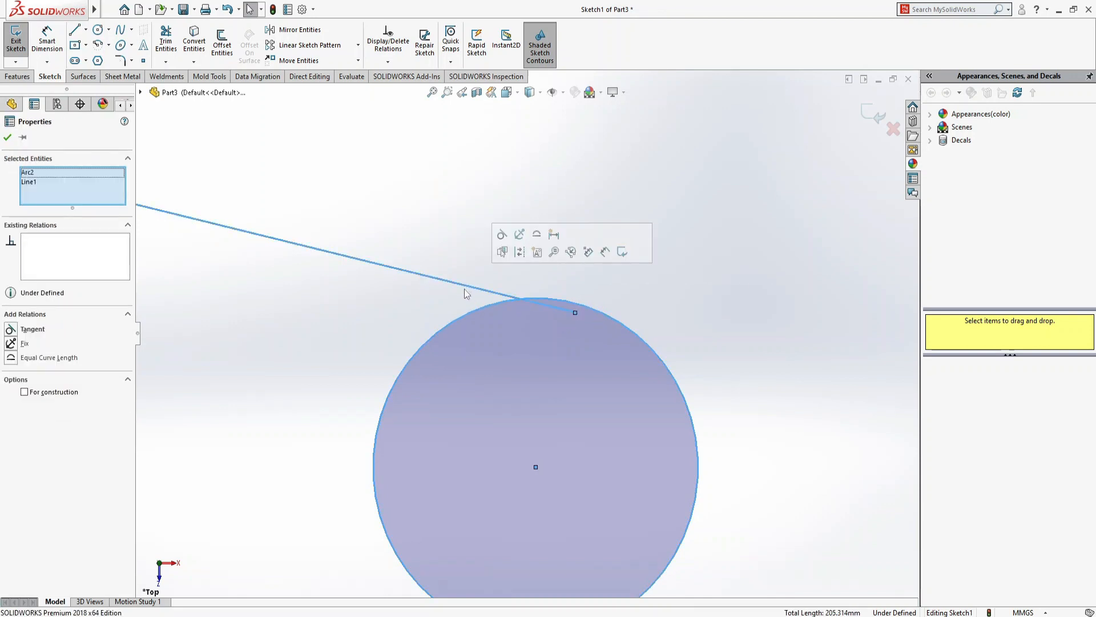
{"action": "left_click", "coordinate": [502, 234]}
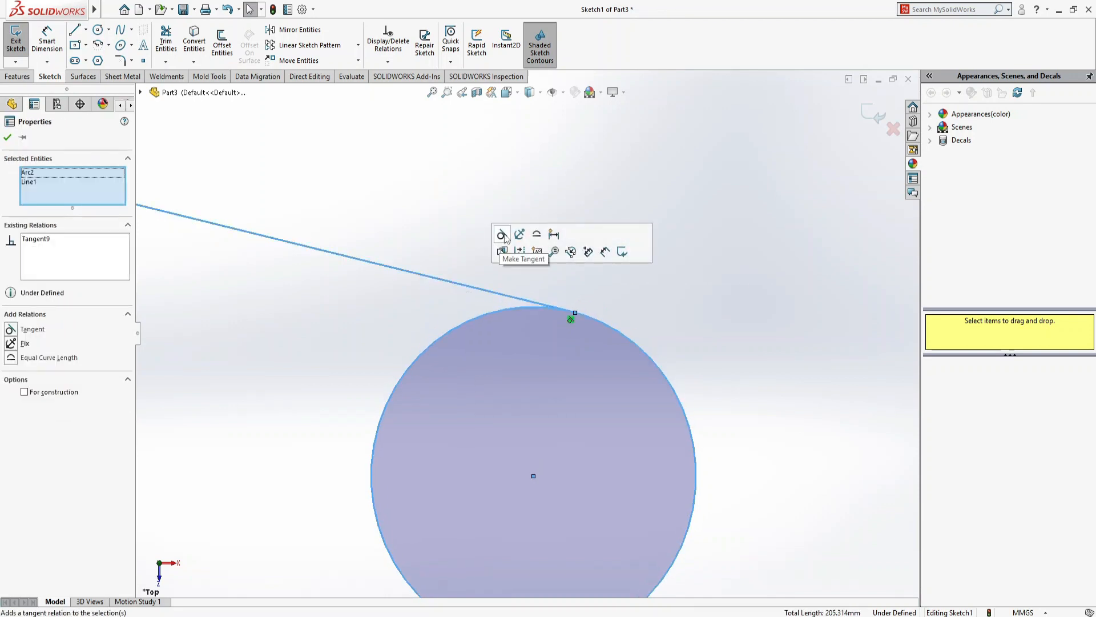
{"action": "scroll", "coordinate": [683, 338], "scroll_direction": "up", "scroll_amount": 5}
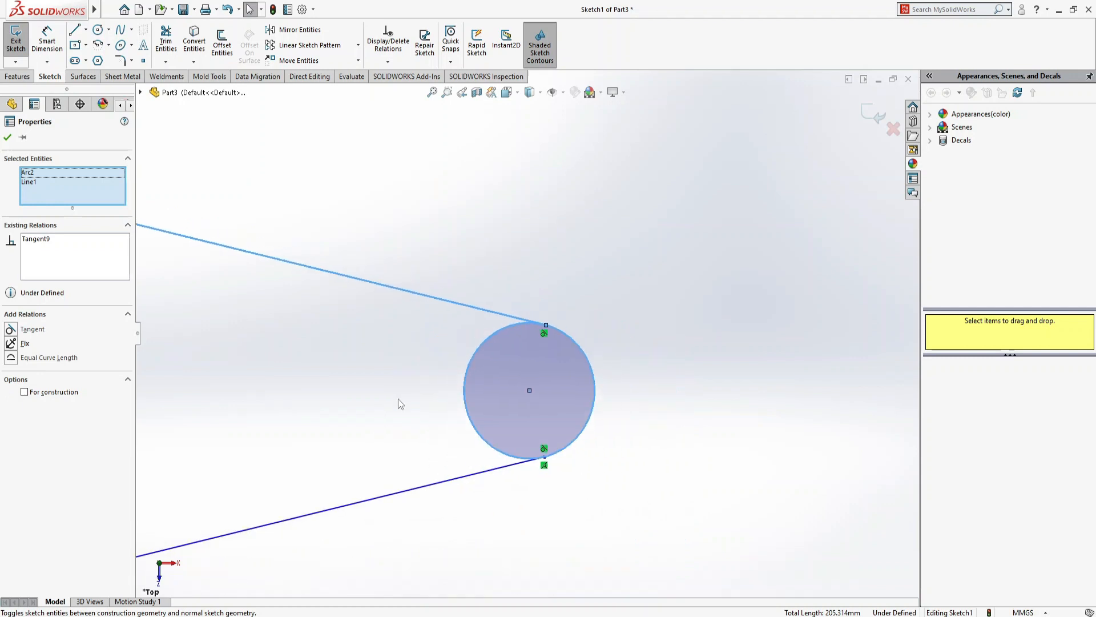
Make the upper line tangent to the large circle and stretch its end beyond the tangent point
{"action": "scroll", "coordinate": [341, 443], "scroll_direction": "up", "scroll_amount": 3}
{"action": "scroll", "coordinate": [207, 283], "scroll_direction": "down", "scroll_amount": 6}
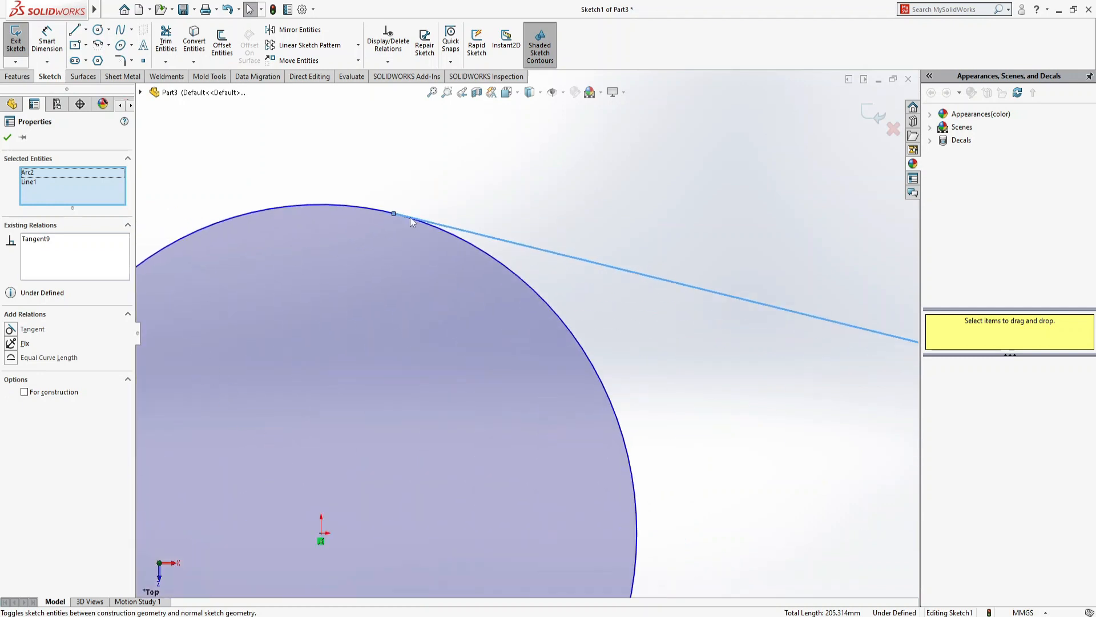
{"action": "left_click", "coordinate": [533, 223]}
{"action": "left_click", "coordinate": [537, 248]}
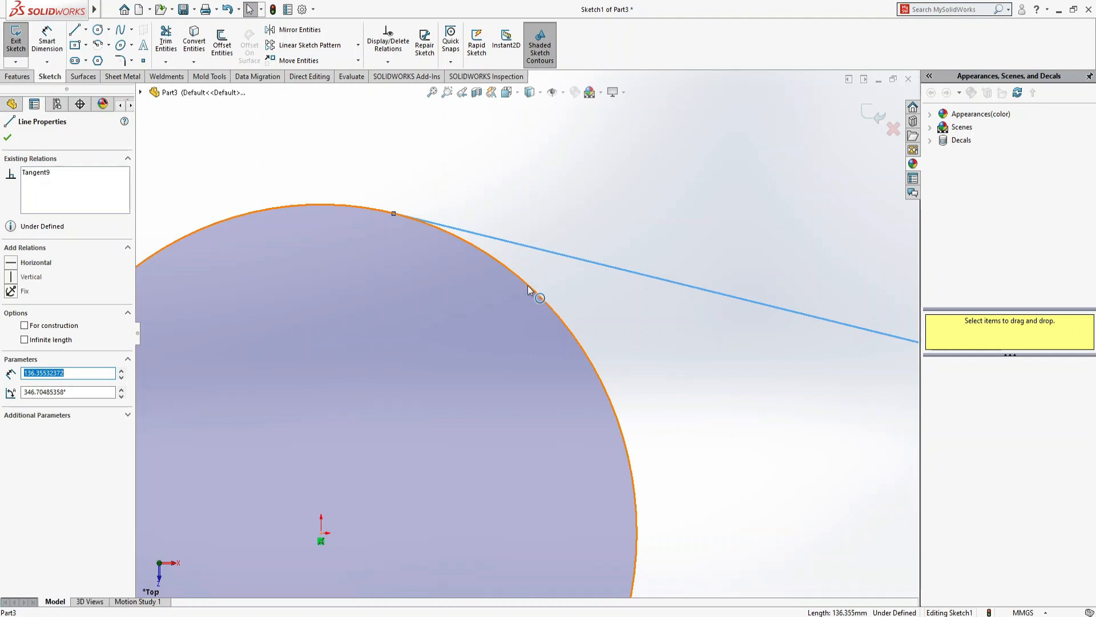
{"action": "left_click", "coordinate": [530, 293], "text": "ctrl"}
{"action": "left_click", "coordinate": [12, 330]}
{"action": "scroll", "coordinate": [612, 384], "scroll_direction": "up", "scroll_amount": 6}
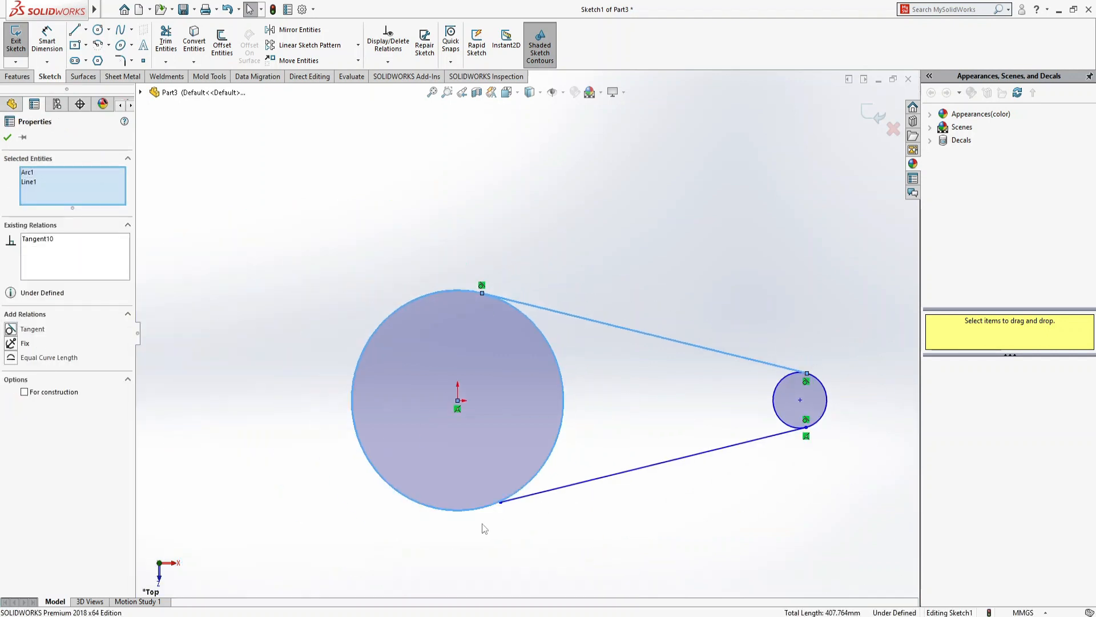
{"action": "left_click_drag", "start_coordinate": [481, 295], "coordinate": [429, 291]}
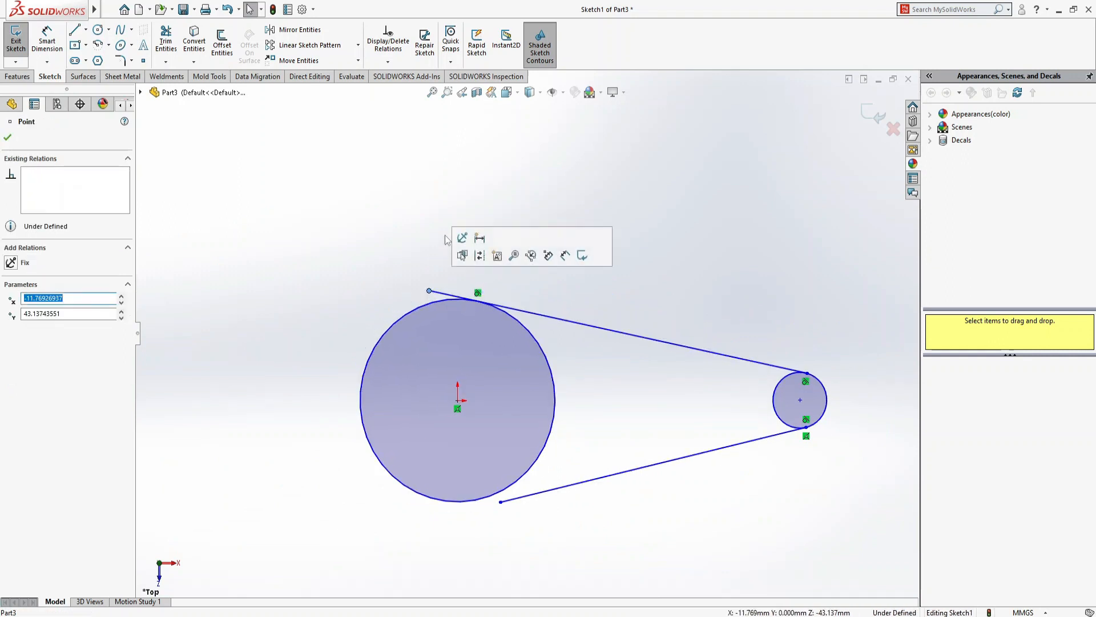
Make the upper line's free end coincident with the large circle's edge
{"action": "left_click", "coordinate": [421, 284]}
{"action": "left_click", "coordinate": [429, 292]}
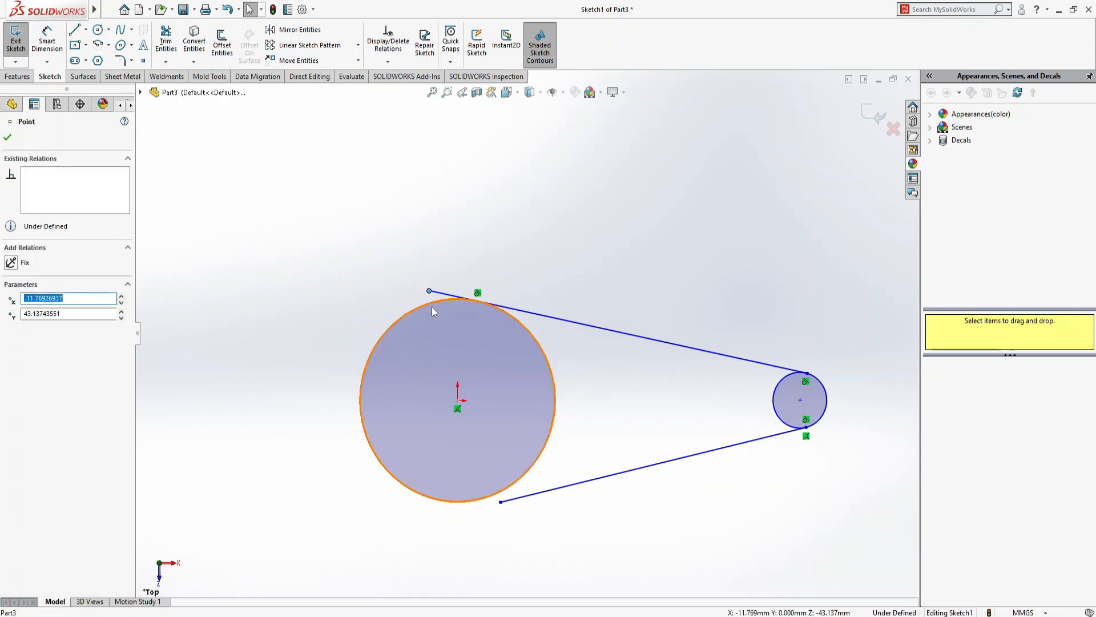
{"action": "left_click", "coordinate": [433, 305], "text": "ctrl"}
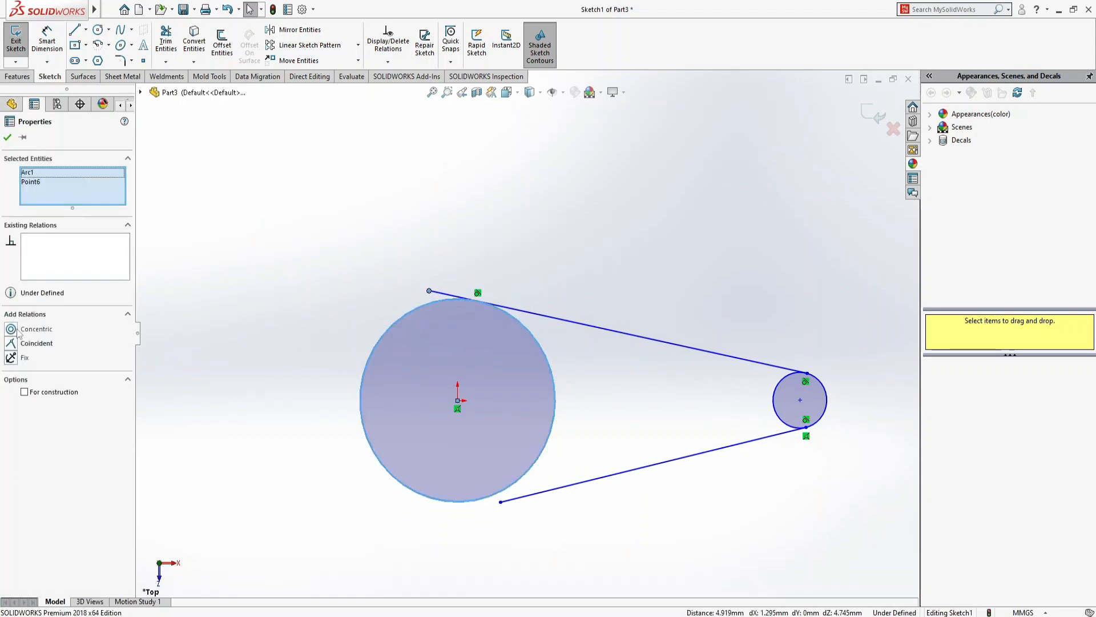
{"action": "left_click", "coordinate": [201, 376]}
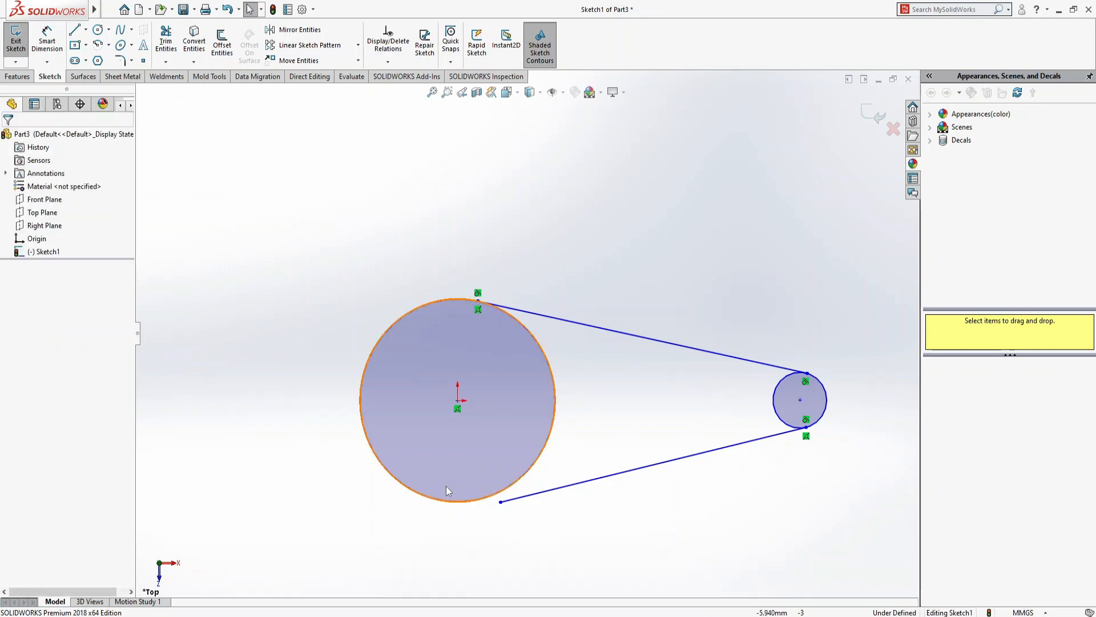
Add a tangent relation between the lower line and the large circle
{"action": "left_click", "coordinate": [517, 499]}
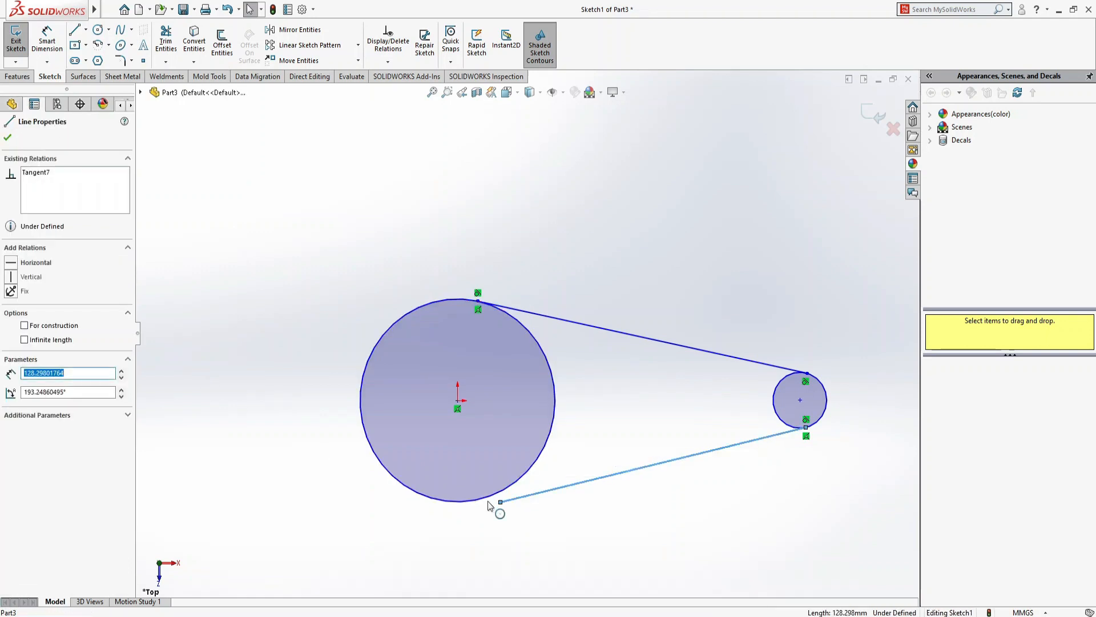
{"action": "left_click", "coordinate": [483, 504]}
{"action": "left_click", "coordinate": [483, 504], "text": "ctrl"}
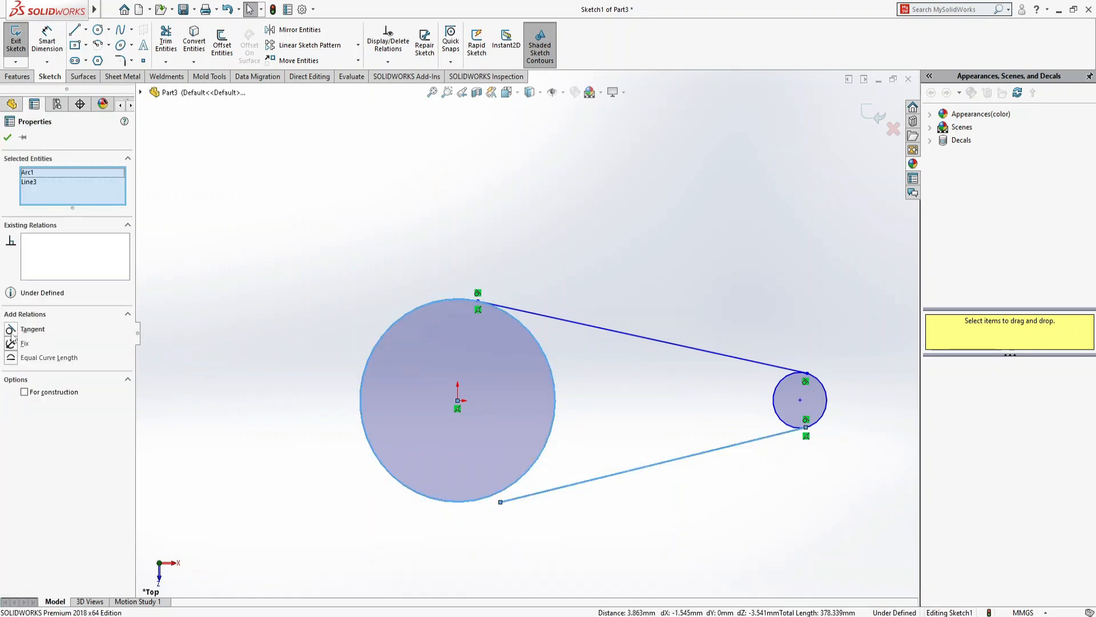
{"action": "left_click", "coordinate": [11, 330]}
{"action": "left_click", "coordinate": [384, 516]}
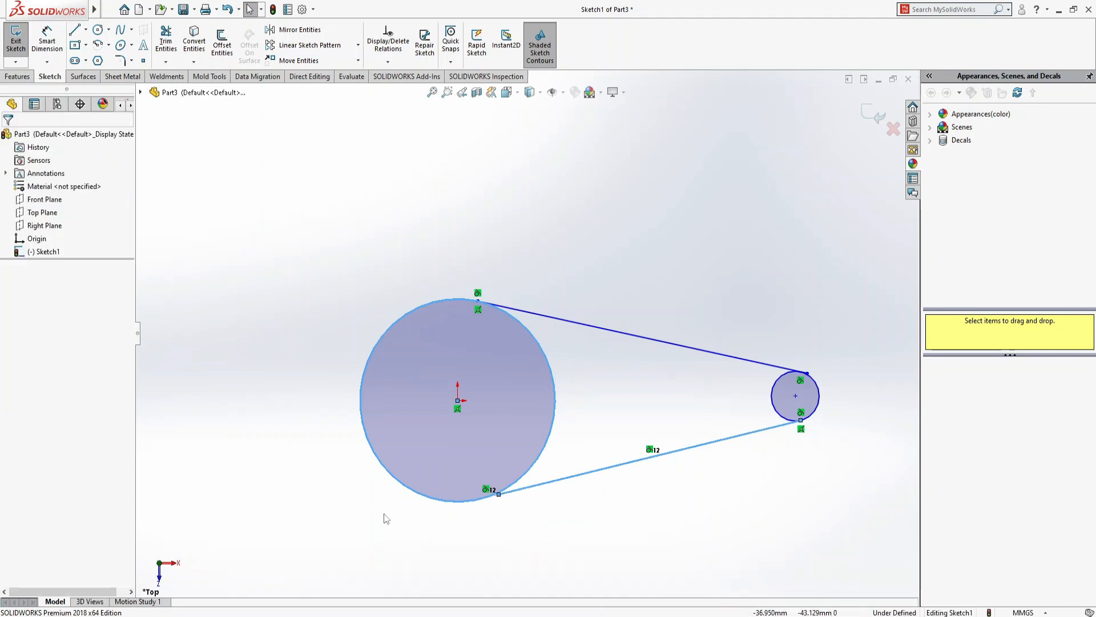
Make the lower line's free end coincident with the large circle's edge
{"action": "left_click", "coordinate": [499, 494]}
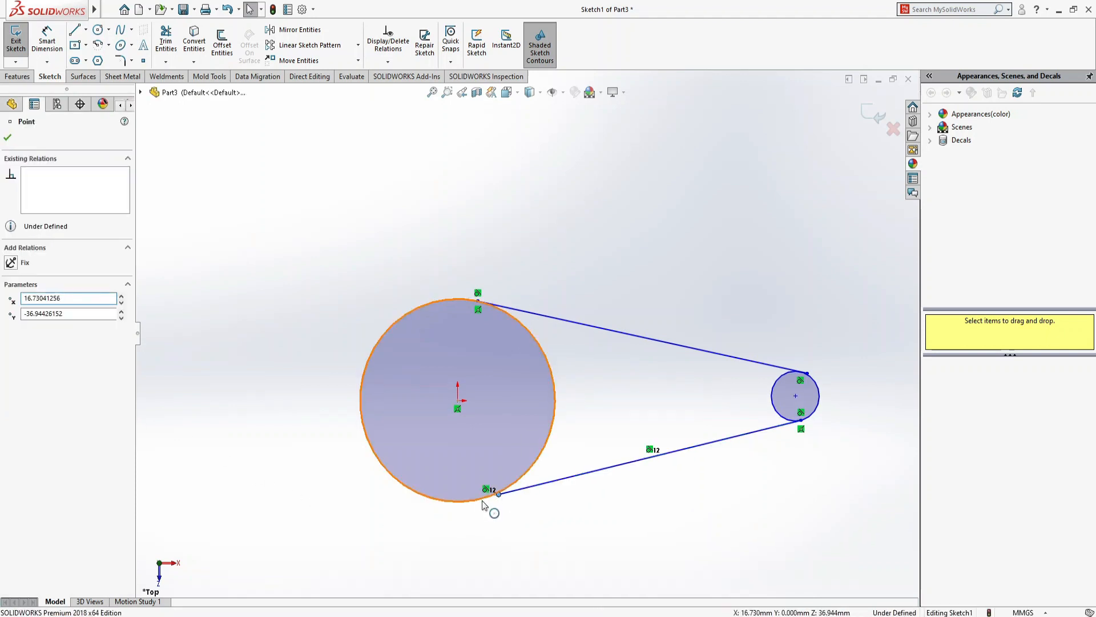
{"action": "left_click", "coordinate": [486, 502], "text": "ctrl"}
{"action": "left_click", "coordinate": [12, 343]}
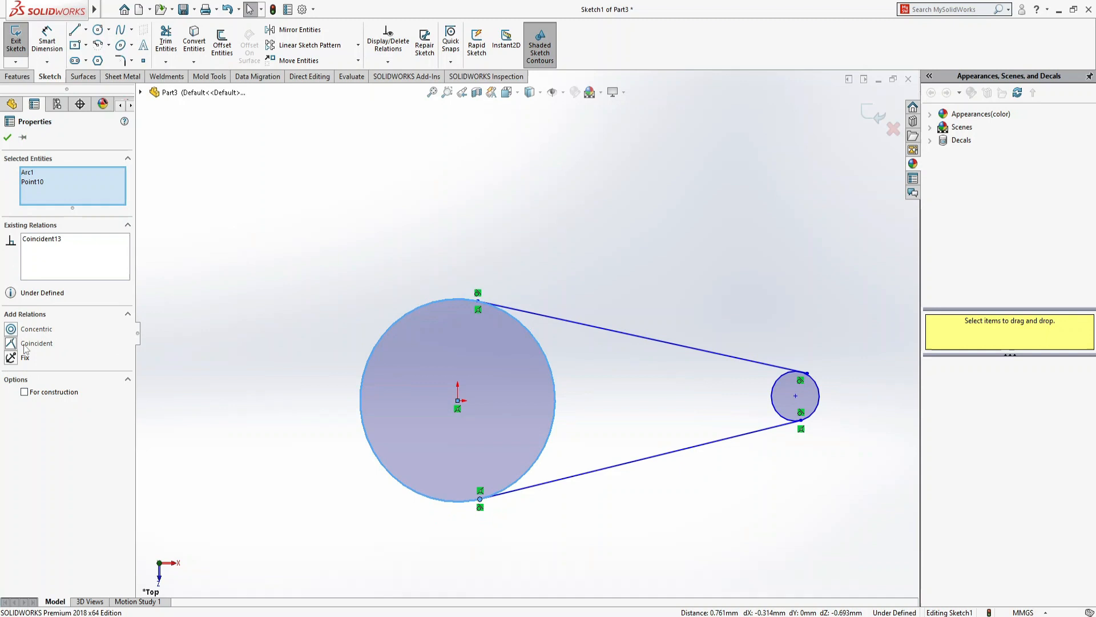
{"action": "left_click", "coordinate": [238, 473]}
Make the upper line's end at the small circle coincident with that circle's edge
{"action": "scroll", "coordinate": [820, 395], "scroll_direction": "down", "scroll_amount": 5}
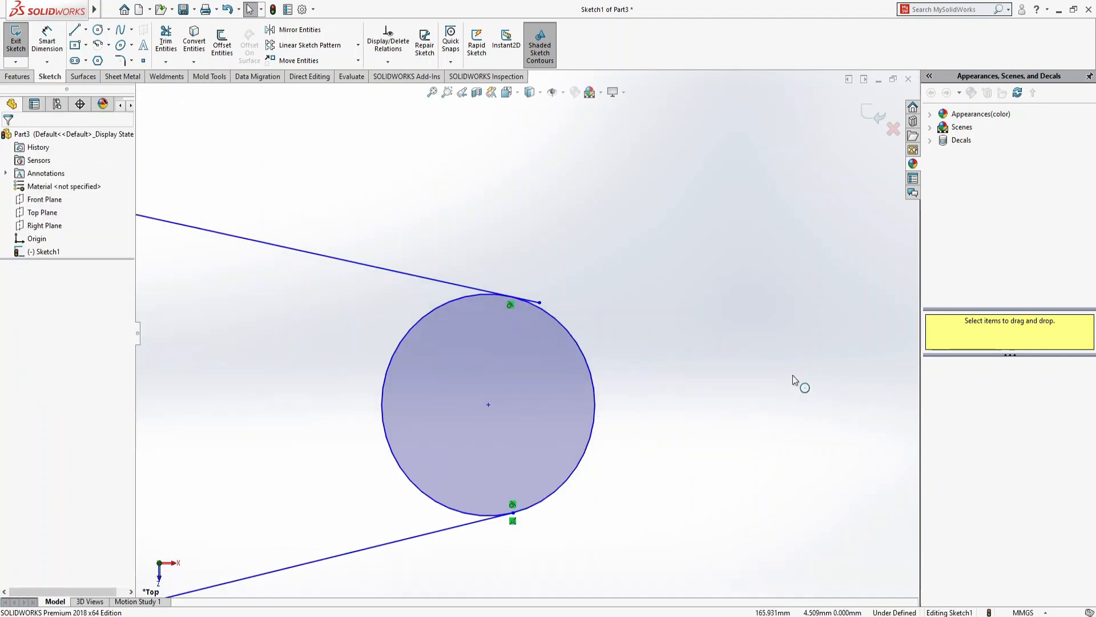
{"action": "scroll", "coordinate": [558, 501], "scroll_direction": "down", "scroll_amount": 5}
{"action": "scroll", "coordinate": [452, 436], "scroll_direction": "up", "scroll_amount": 6}
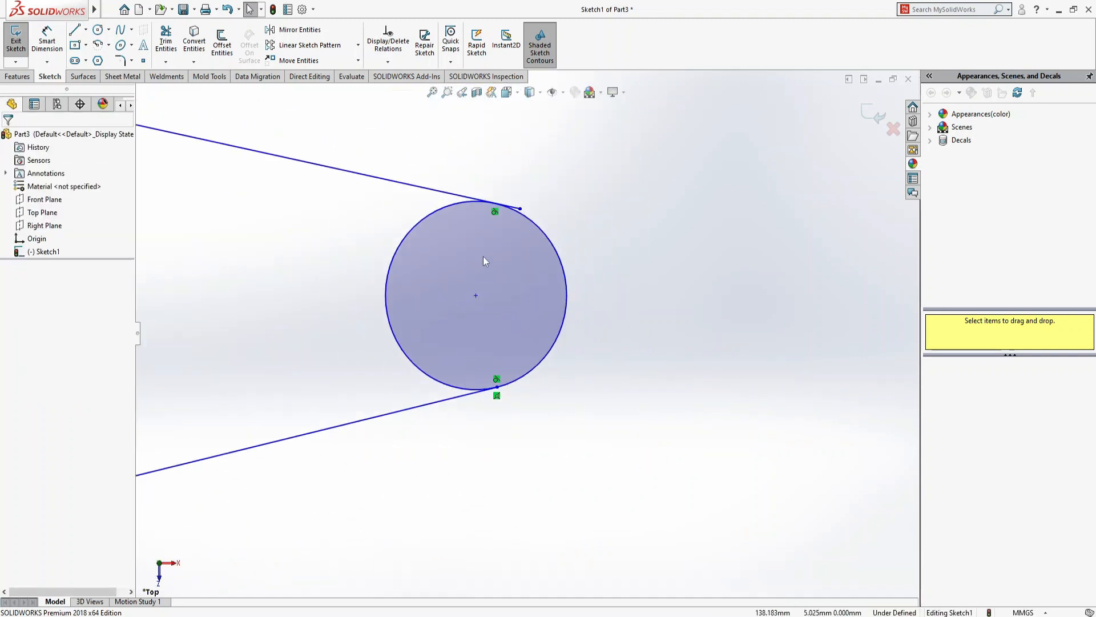
{"action": "scroll", "coordinate": [508, 220], "scroll_direction": "down", "scroll_amount": 3}
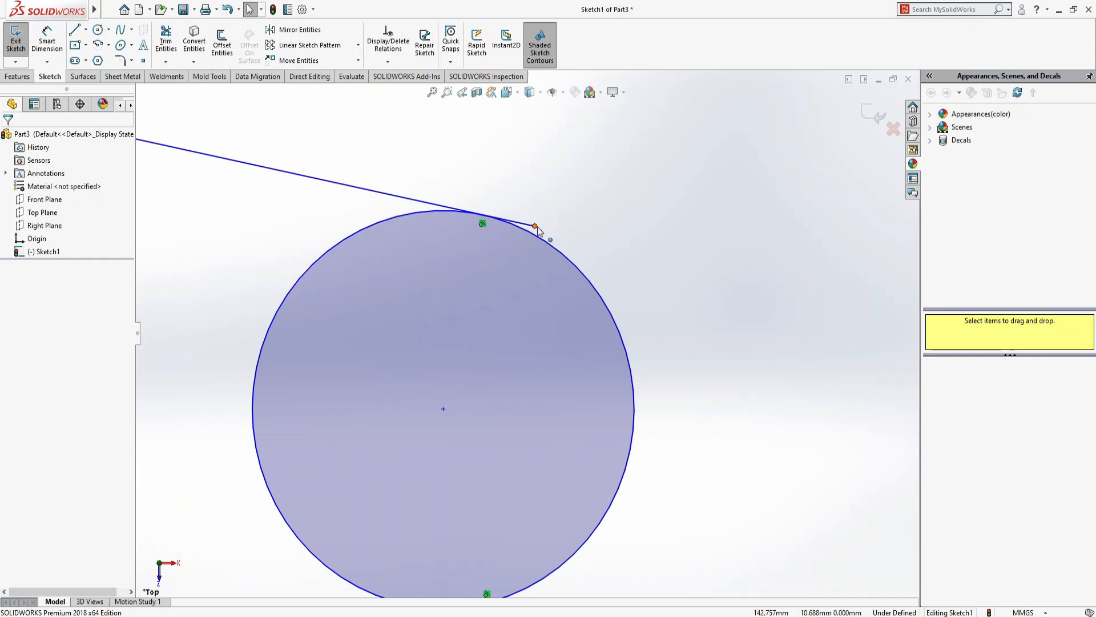
{"action": "left_click", "coordinate": [535, 226]}
{"action": "left_click", "coordinate": [586, 274]}
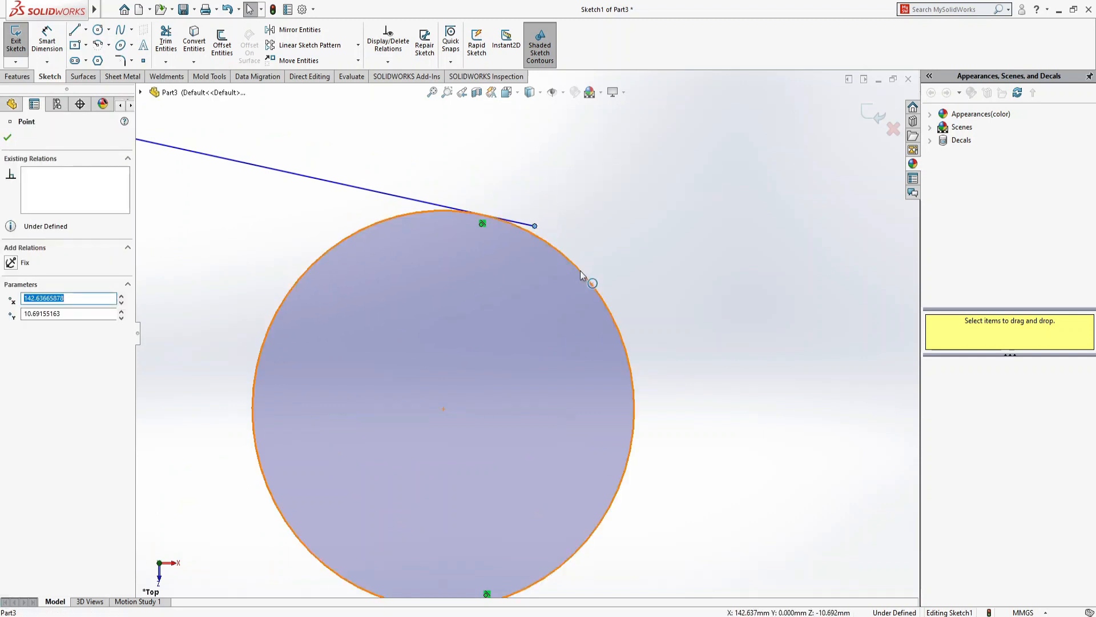
{"action": "left_click", "coordinate": [443, 408], "text": "ctrl"}
{"action": "left_click", "coordinate": [11, 343]}
{"action": "scroll", "coordinate": [734, 404], "scroll_direction": "up", "scroll_amount": 8}
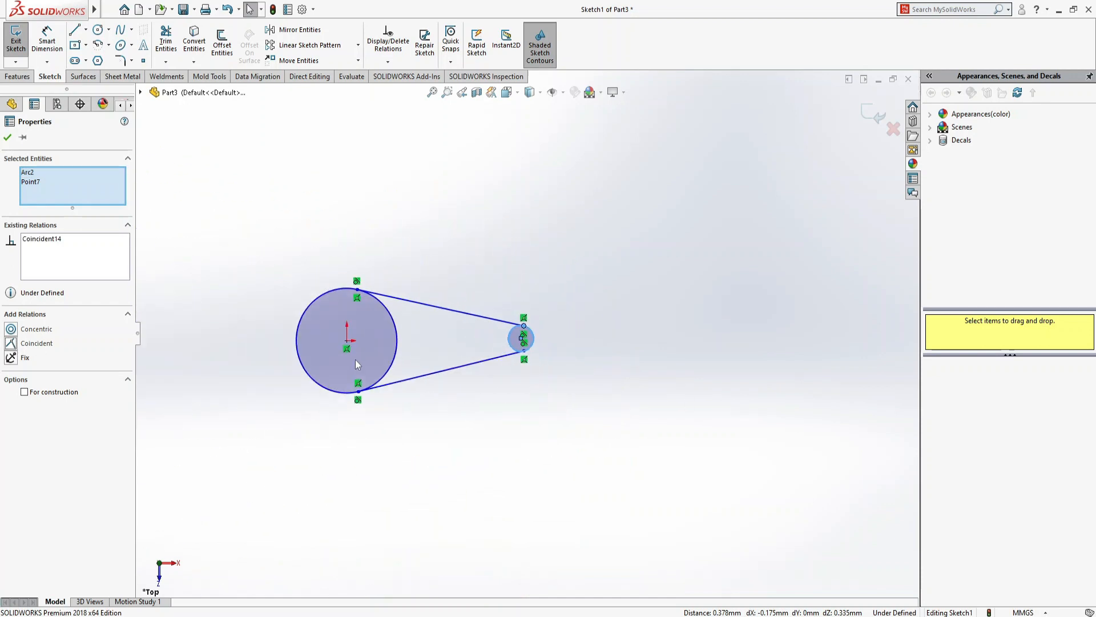
{"action": "scroll", "coordinate": [355, 365], "scroll_direction": "down", "scroll_amount": 3}
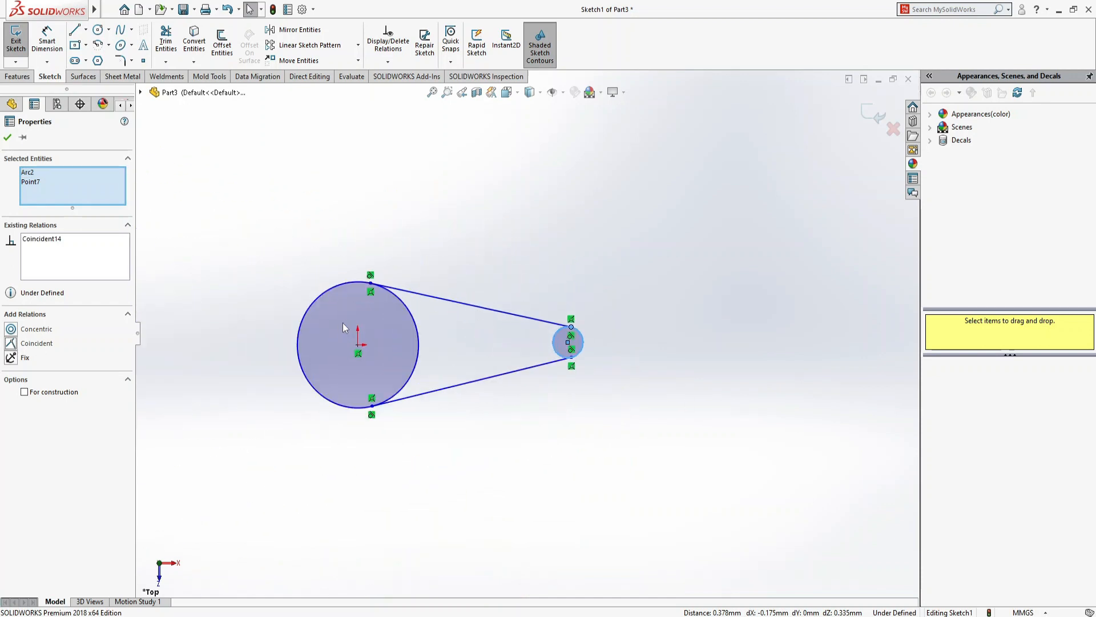
{"action": "left_click", "coordinate": [8, 137]}
Sketch a smaller circle centred on the origin inside the large circle
{"action": "left_click", "coordinate": [47, 41]}
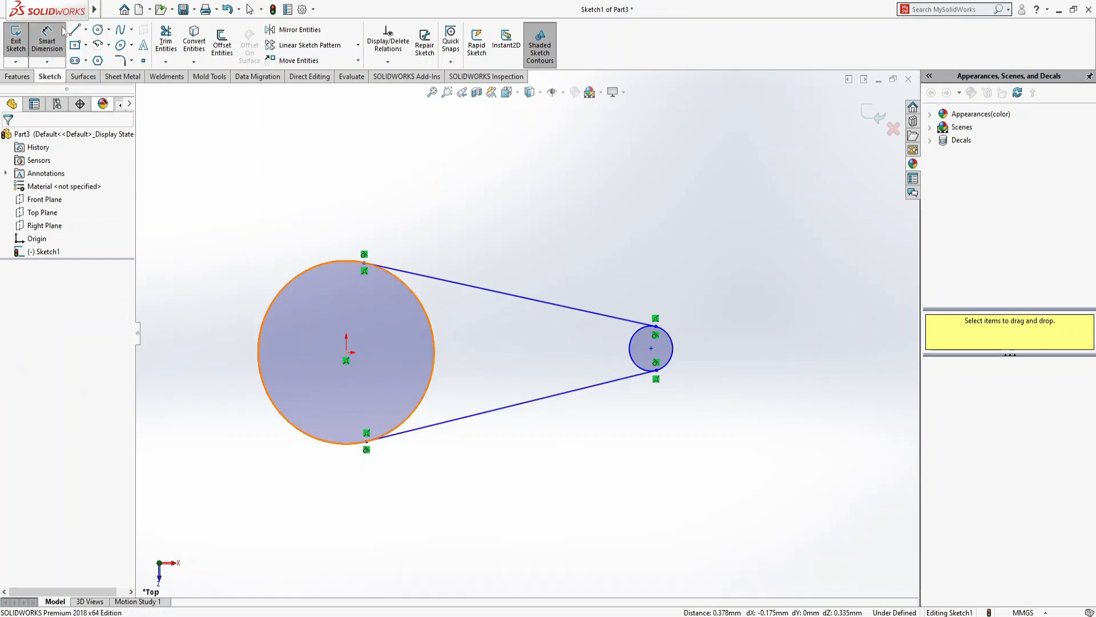
{"action": "left_click", "coordinate": [98, 29]}
{"action": "left_click", "coordinate": [346, 353]}
{"action": "left_click", "coordinate": [363, 332]}
Dimension the inner circle at the origin with a diameter of 20 mm
{"action": "left_click", "coordinate": [47, 46]}
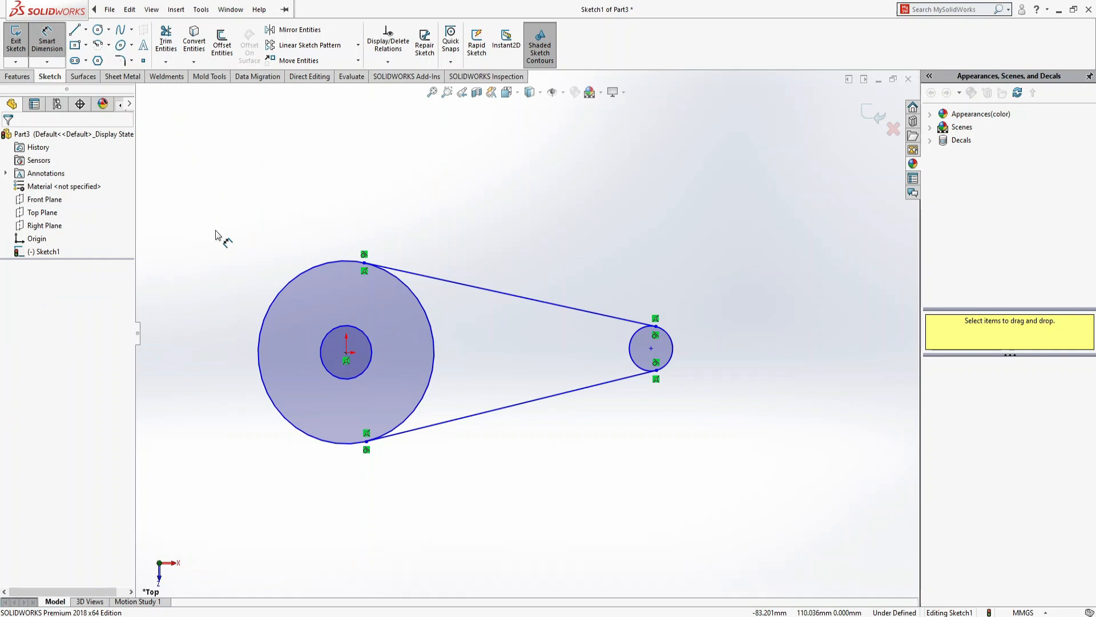
{"action": "left_click", "coordinate": [346, 378]}
{"action": "left_click", "coordinate": [224, 357]}
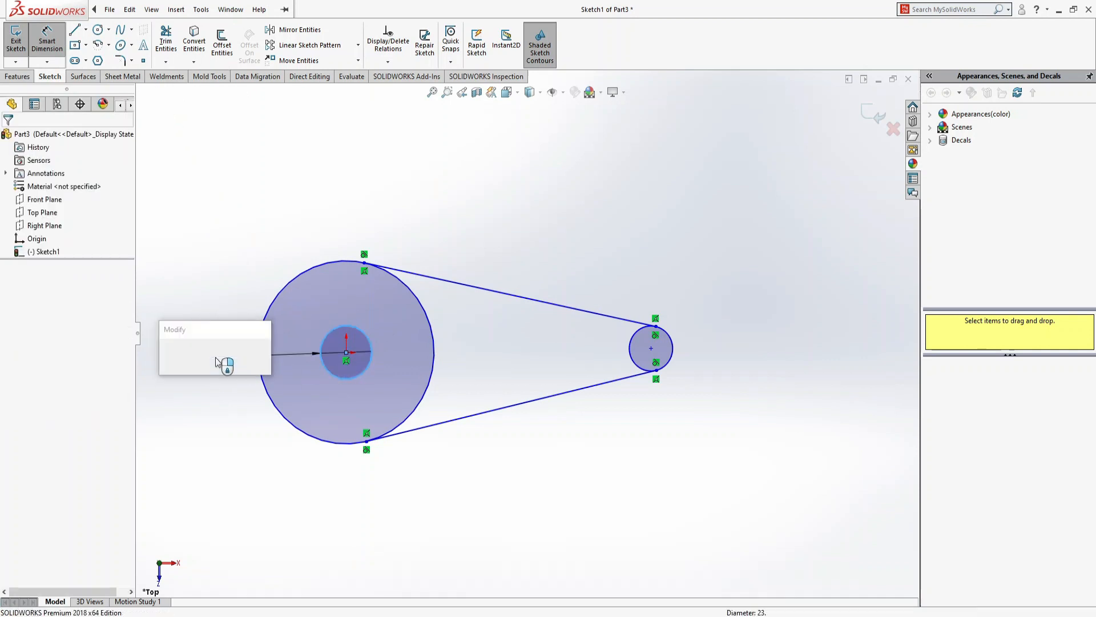
{"action": "type", "text": "20"}
{"action": "key", "text": "Return"}
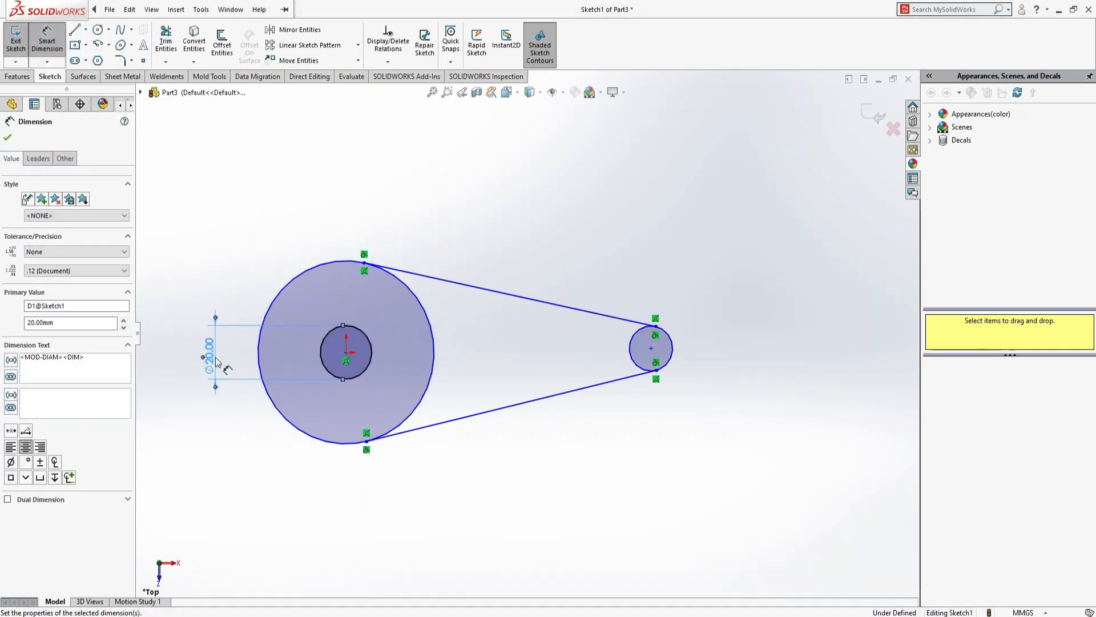
Dimension the large outer circle around the origin with a diameter of 50 mm
{"action": "left_click", "coordinate": [294, 432]}
{"action": "left_click", "coordinate": [214, 348]}
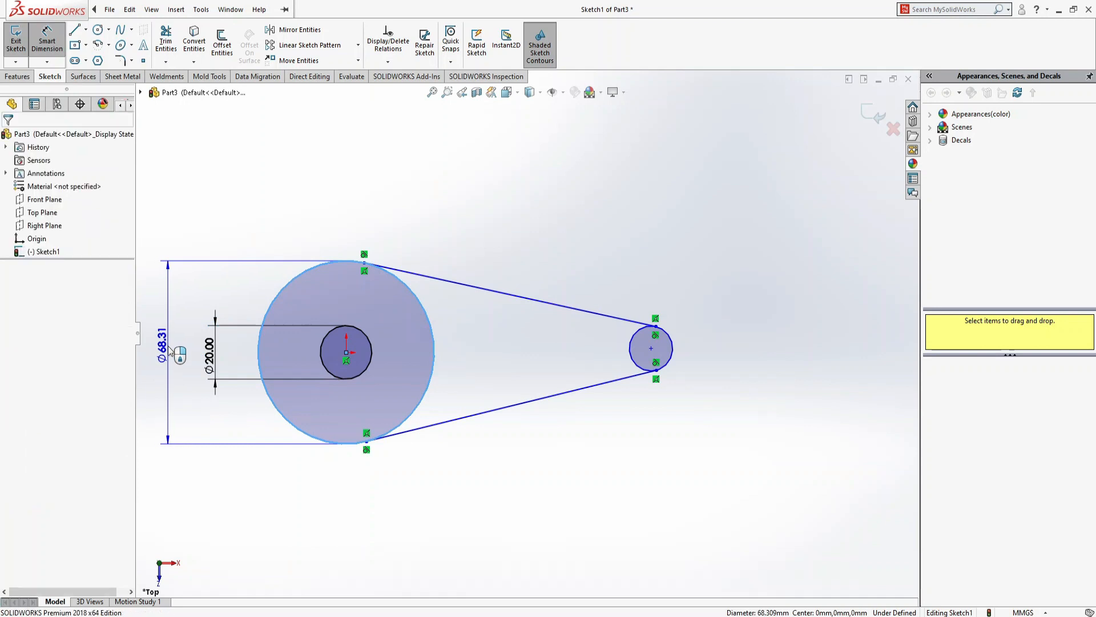
{"action": "type", "text": "50"}
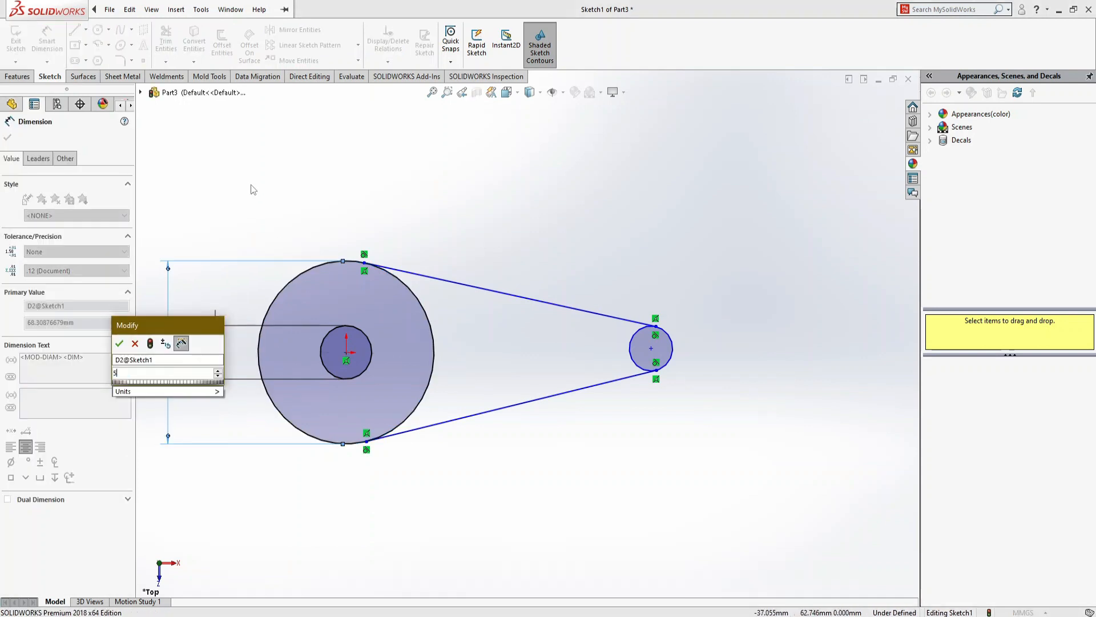
{"action": "key", "text": "Return"}
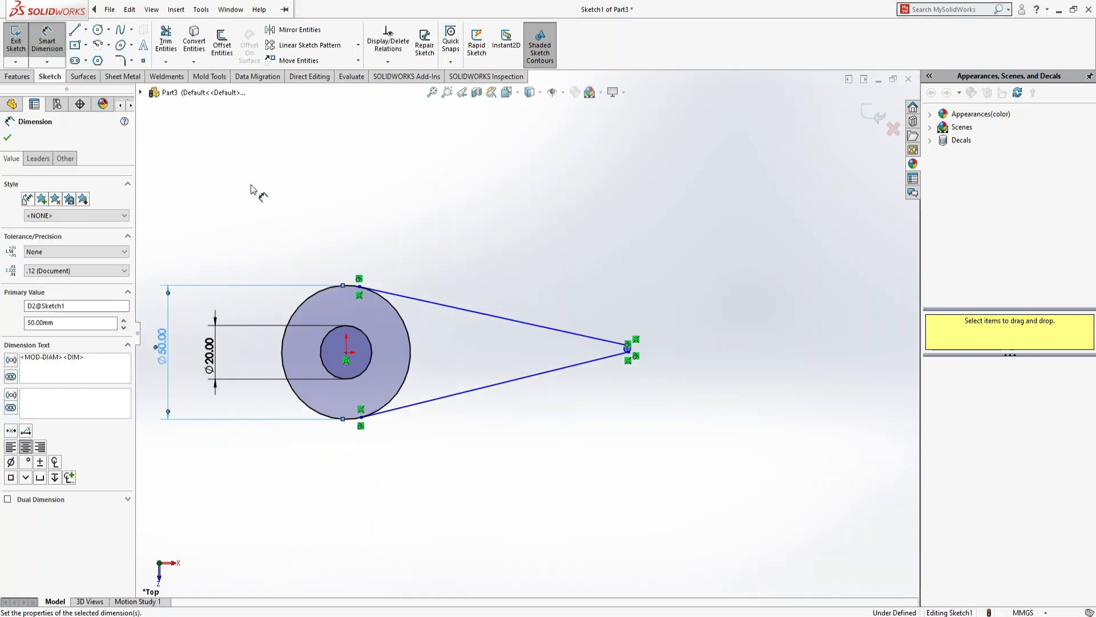
Dimension the small circle at the far end of the tangent lines with a diameter of 20 mm
{"action": "scroll", "coordinate": [623, 363], "scroll_direction": "down", "scroll_amount": 1}
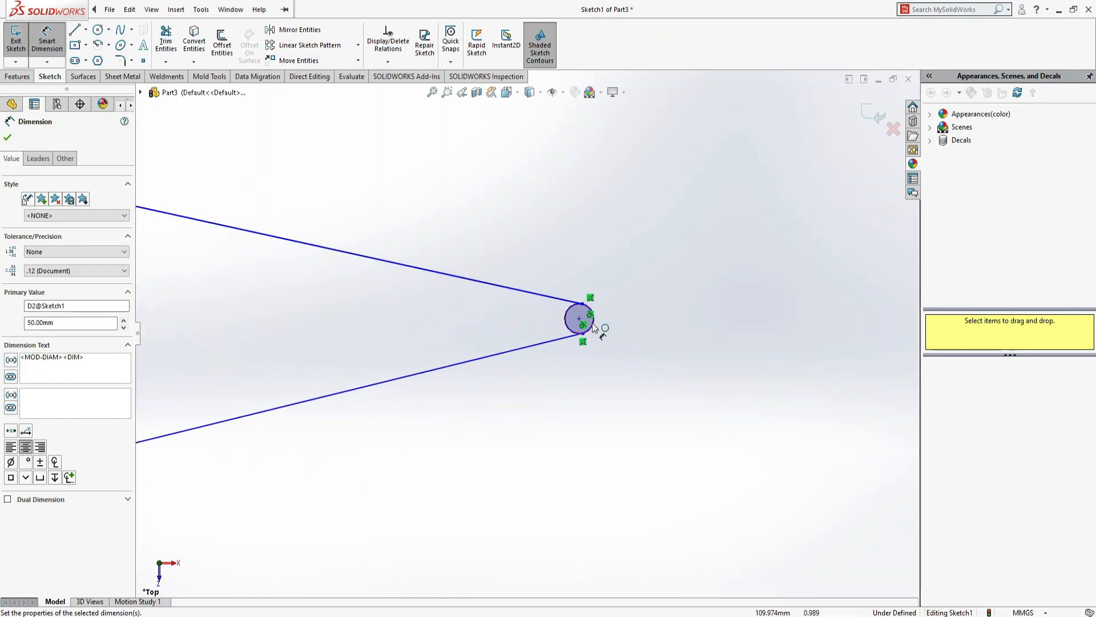
{"action": "left_click", "coordinate": [595, 321]}
{"action": "left_click", "coordinate": [664, 330]}
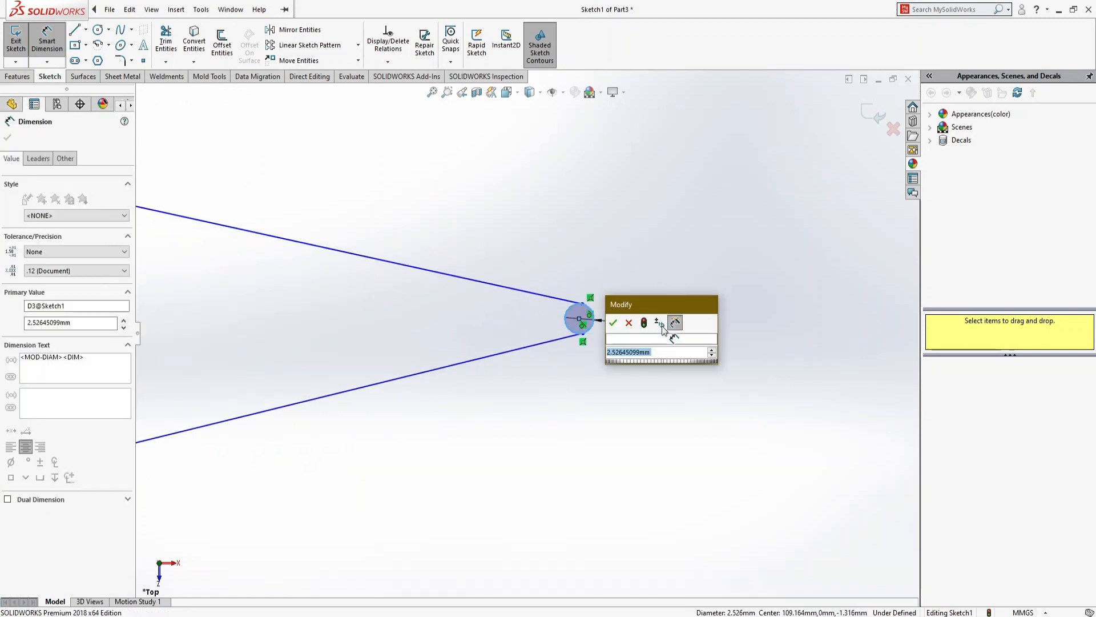
{"action": "type", "text": "20"}
{"action": "key", "text": "Return"}
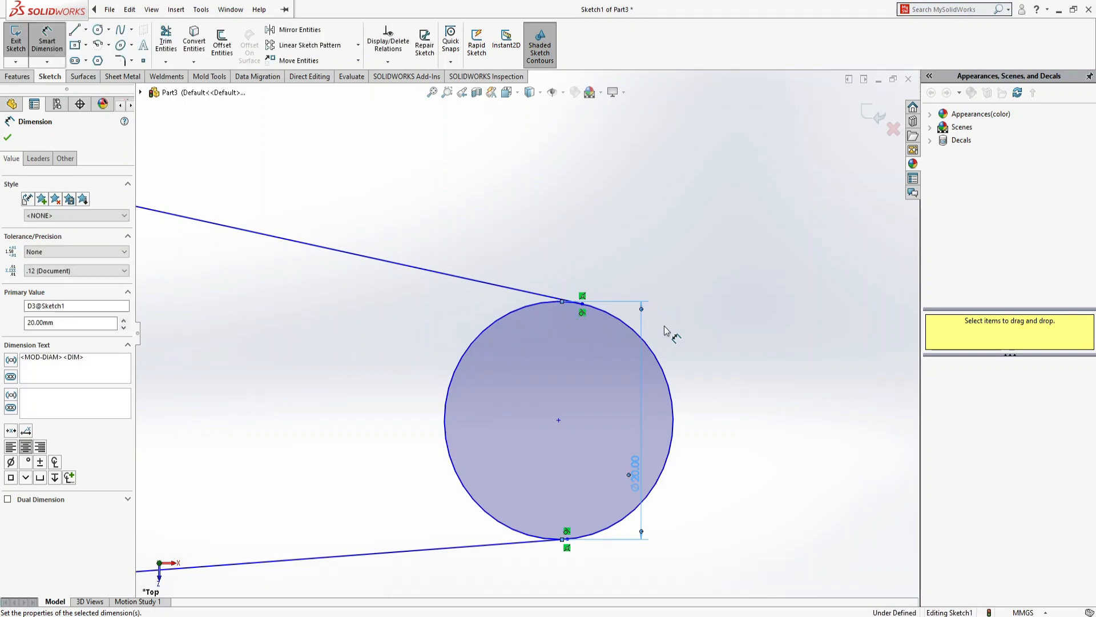
Dimension the distance between the small end circle's centre and the large circle's centre at the origin
{"action": "scroll", "coordinate": [527, 337], "scroll_direction": "up", "scroll_amount": 5}
{"action": "left_click", "coordinate": [533, 354]}
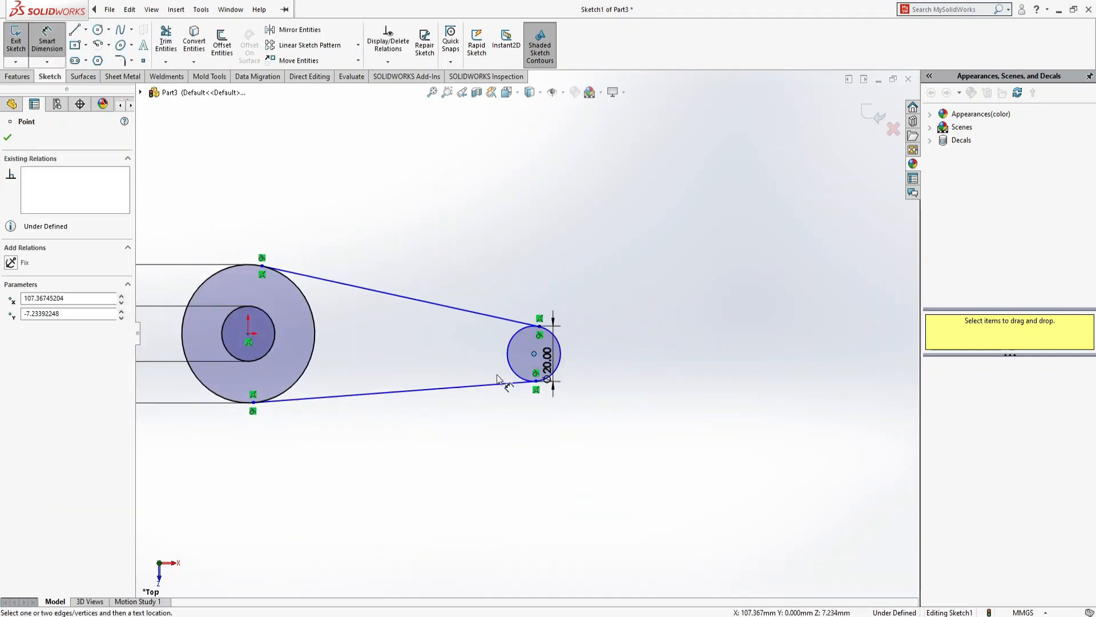
{"action": "left_click", "coordinate": [512, 429]}
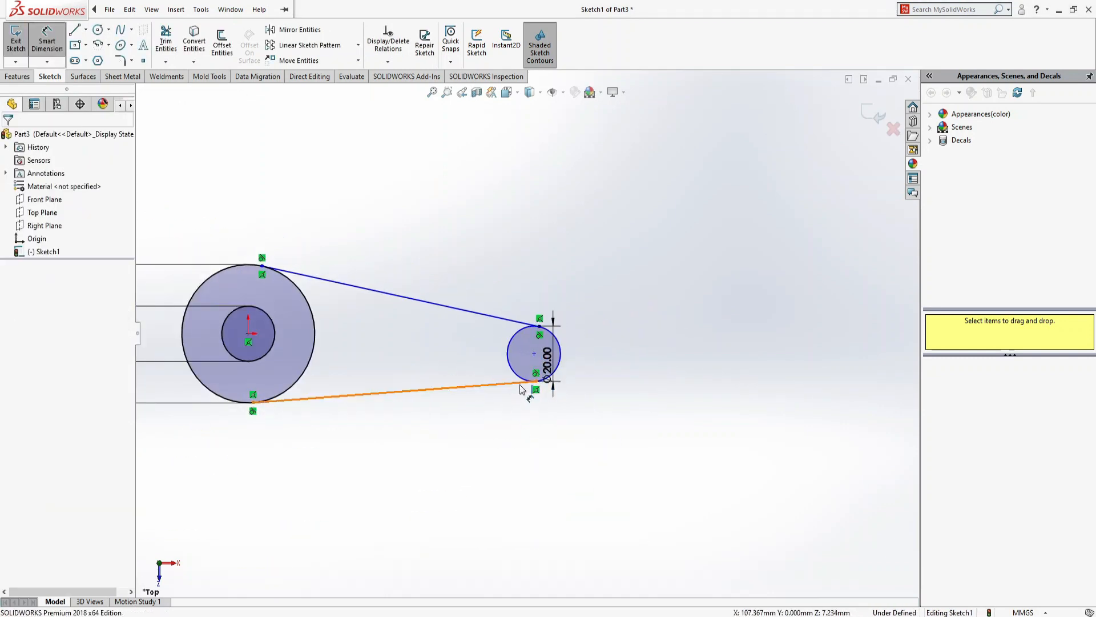
{"action": "left_click", "coordinate": [534, 354]}
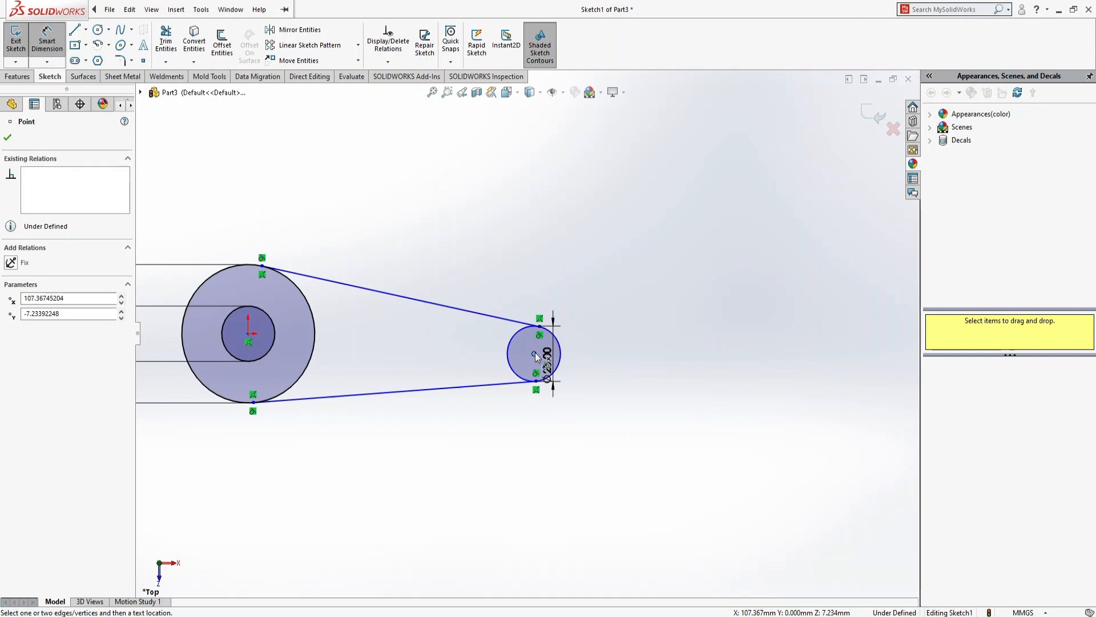
{"action": "left_click", "coordinate": [247, 336]}
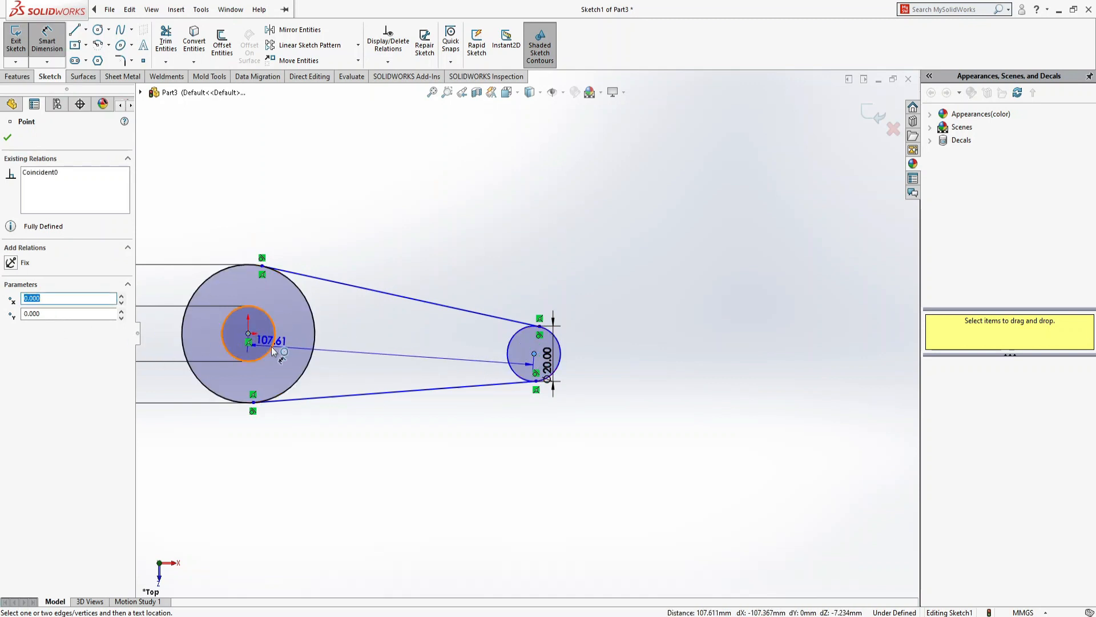
Add a horizontal relation between the small circle's centre and the centre point of the concentric circles at the origin
{"action": "key", "text": "Escape"}
{"action": "key", "text": "Escape"}
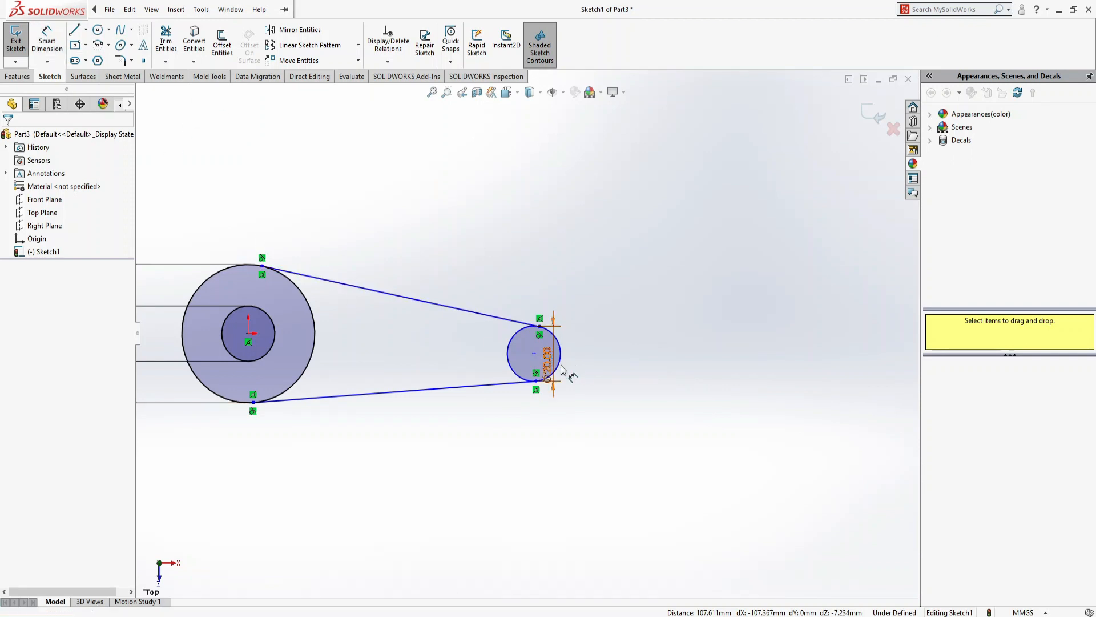
{"action": "left_click", "coordinate": [534, 354]}
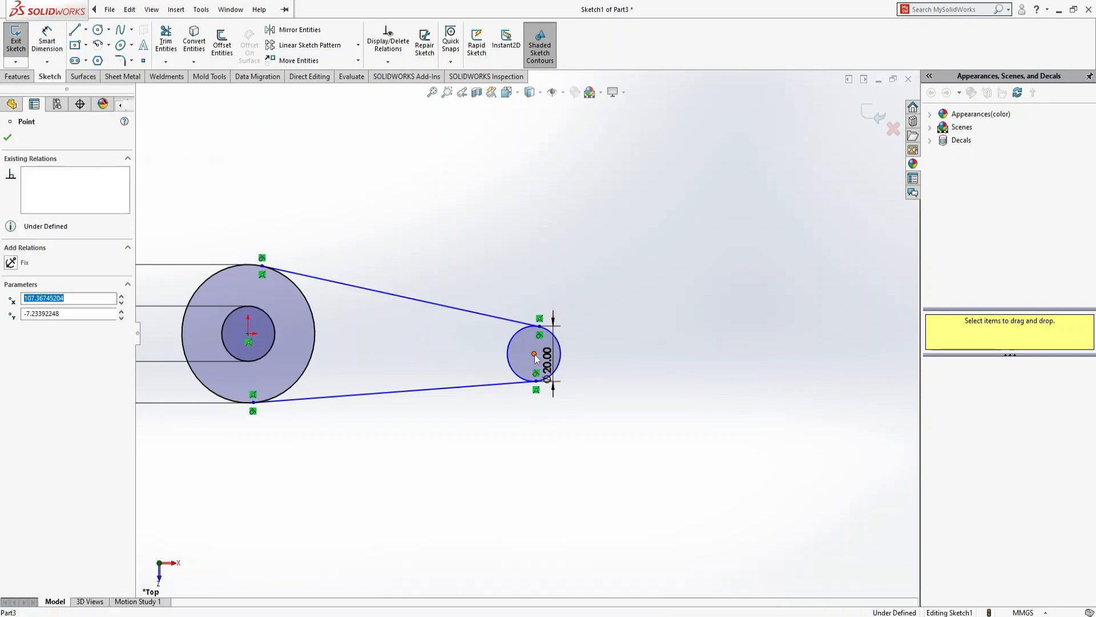
{"action": "left_click", "coordinate": [248, 334], "text": "ctrl"}
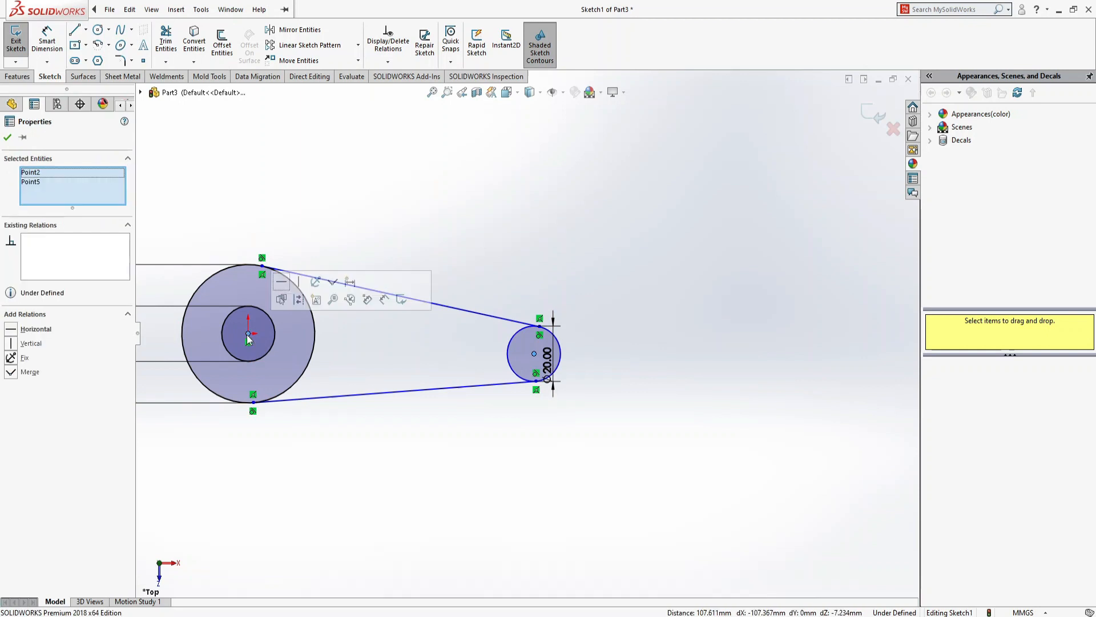
{"action": "left_click", "coordinate": [12, 330]}
{"action": "left_click", "coordinate": [447, 483]}
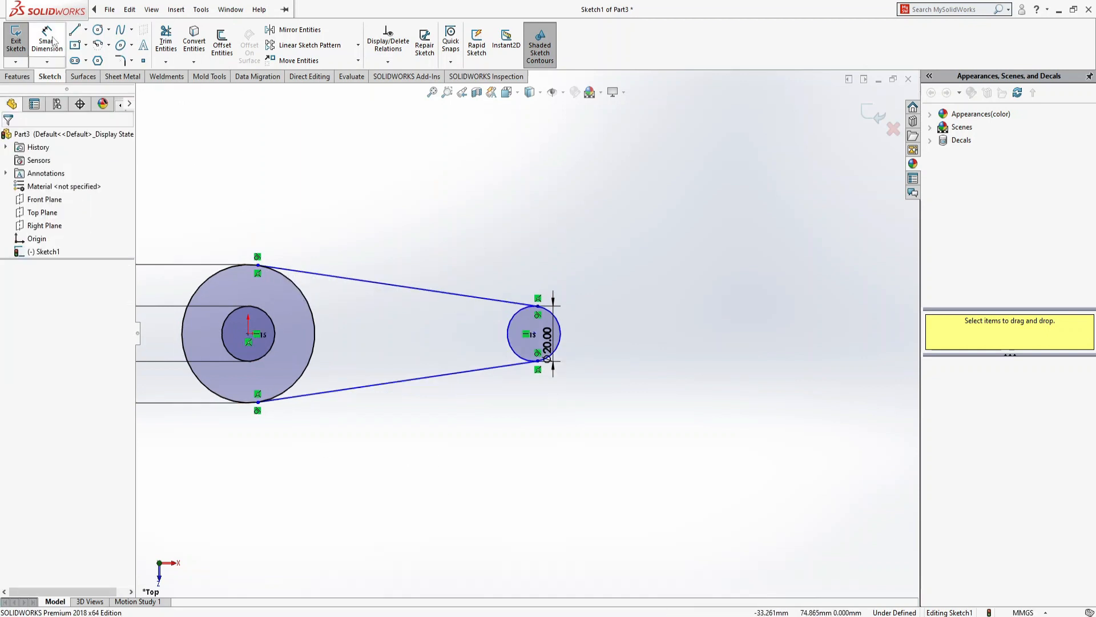
Dimension the horizontal distance between the origin and the small circle's centre as 60 mm
{"action": "left_click", "coordinate": [50, 41]}
{"action": "left_click", "coordinate": [535, 335]}
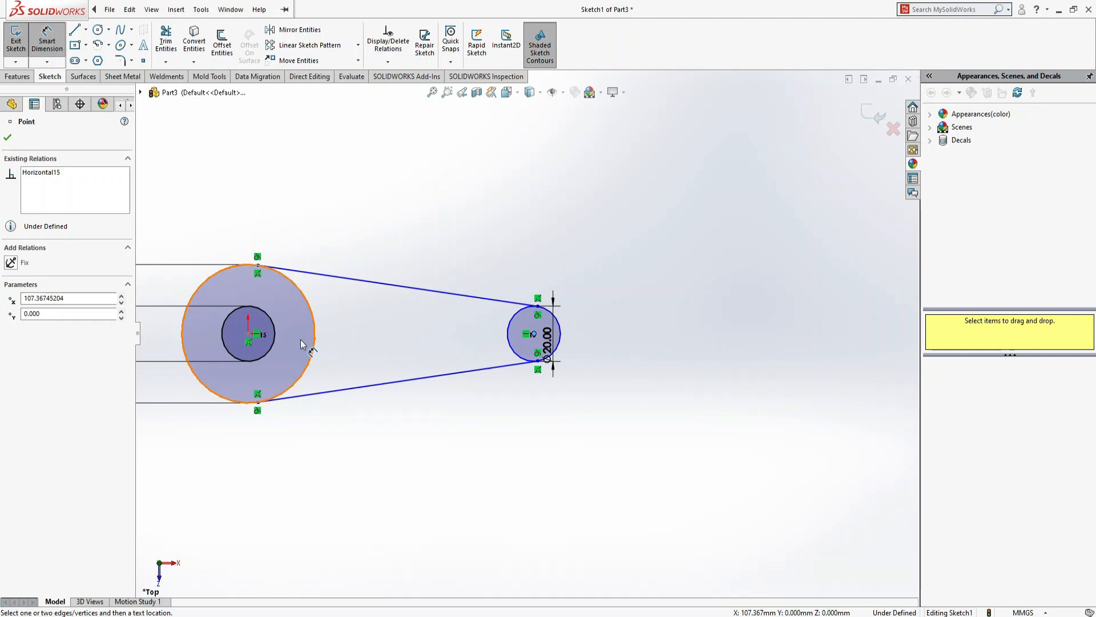
{"action": "left_click", "coordinate": [249, 334]}
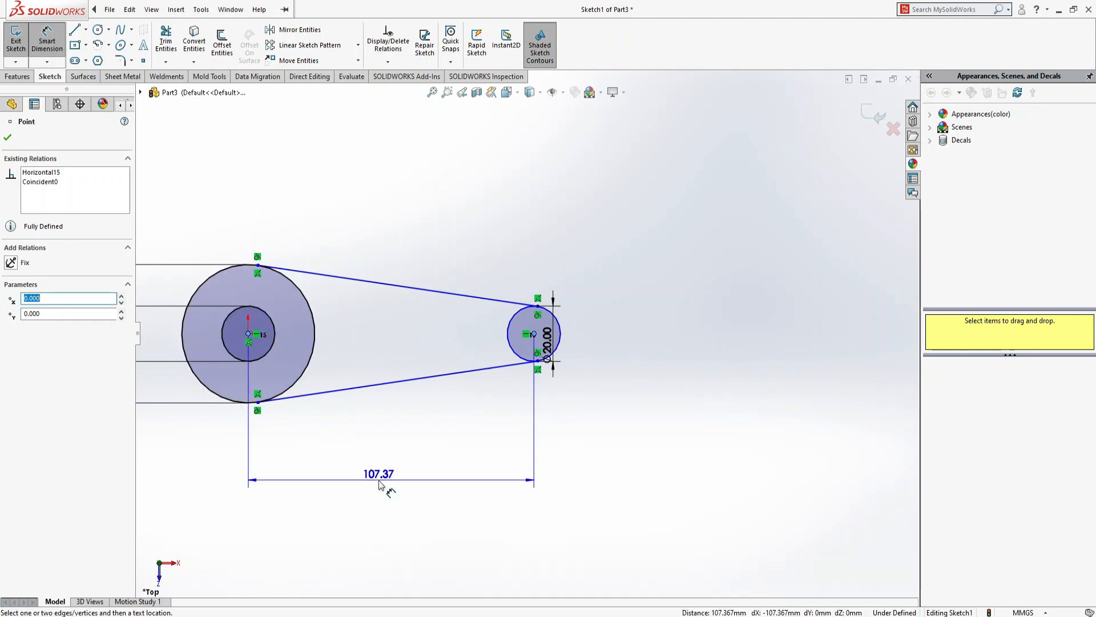
{"action": "left_click", "coordinate": [386, 490]}
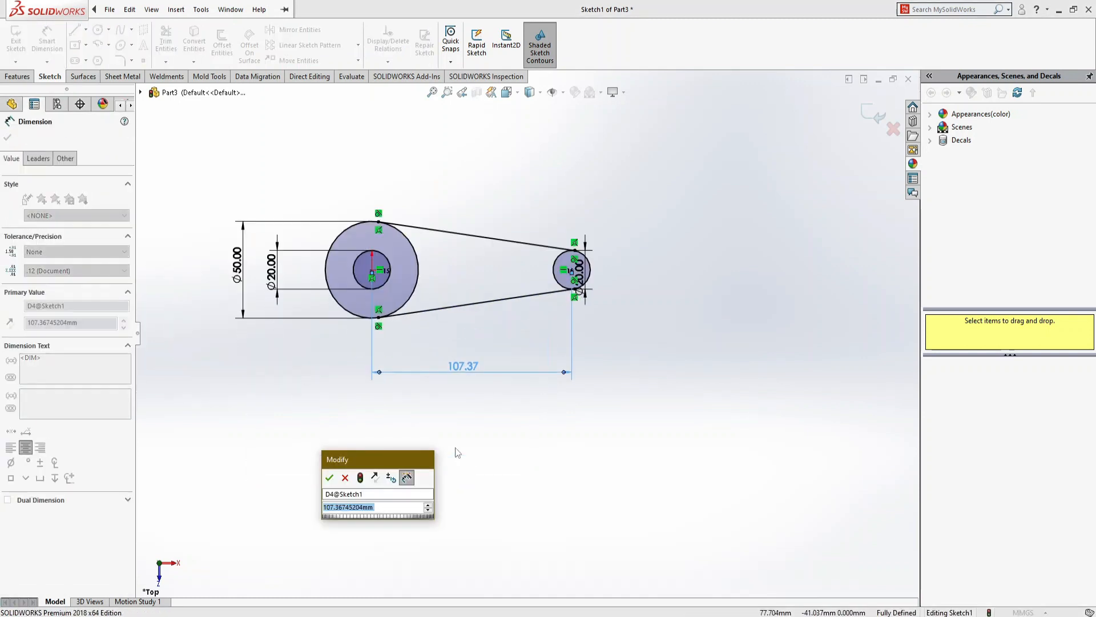
{"action": "type", "text": "60"}
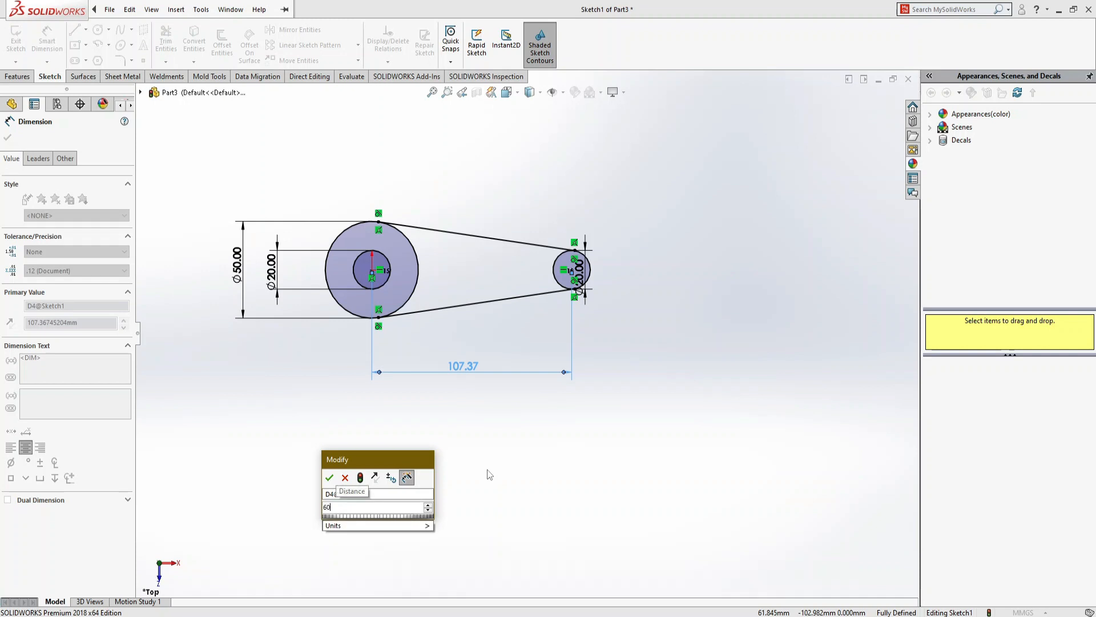
{"action": "key", "text": "Return"}
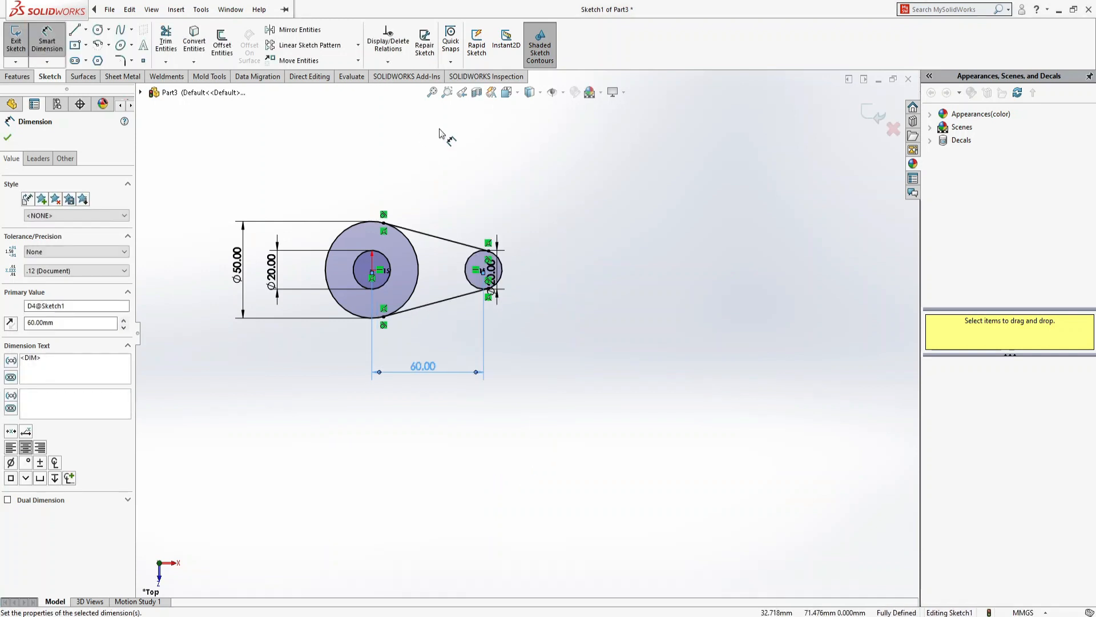
Move the small end circle's diameter dimension clear of the circle and set it to 18 mm
{"action": "left_click", "coordinate": [433, 92]}
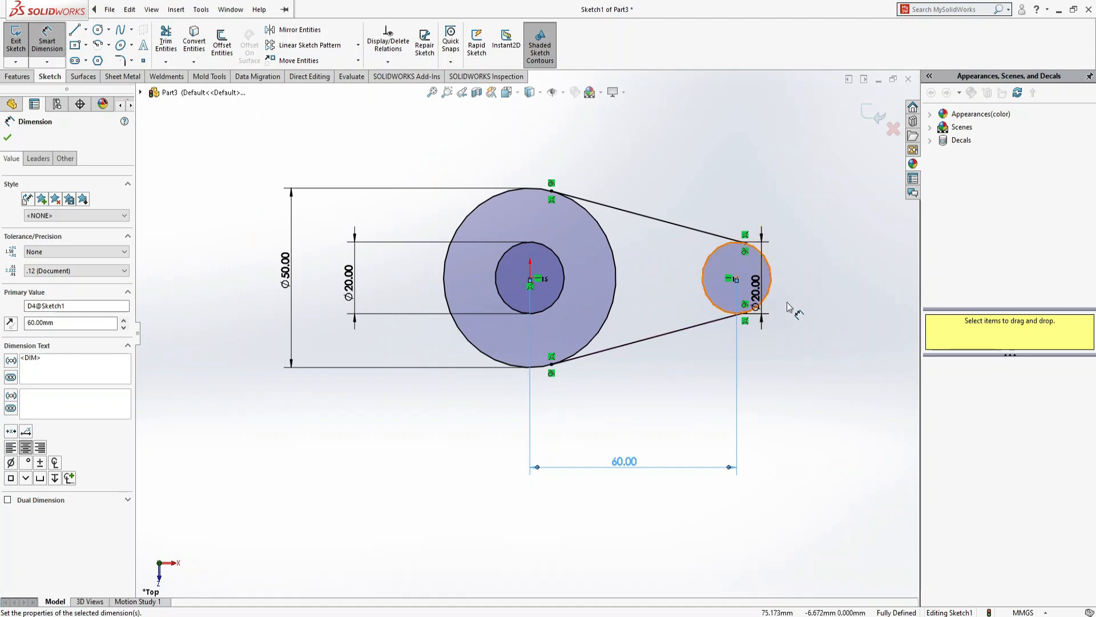
{"action": "left_click", "coordinate": [758, 294]}
{"action": "left_click", "coordinate": [829, 292]}
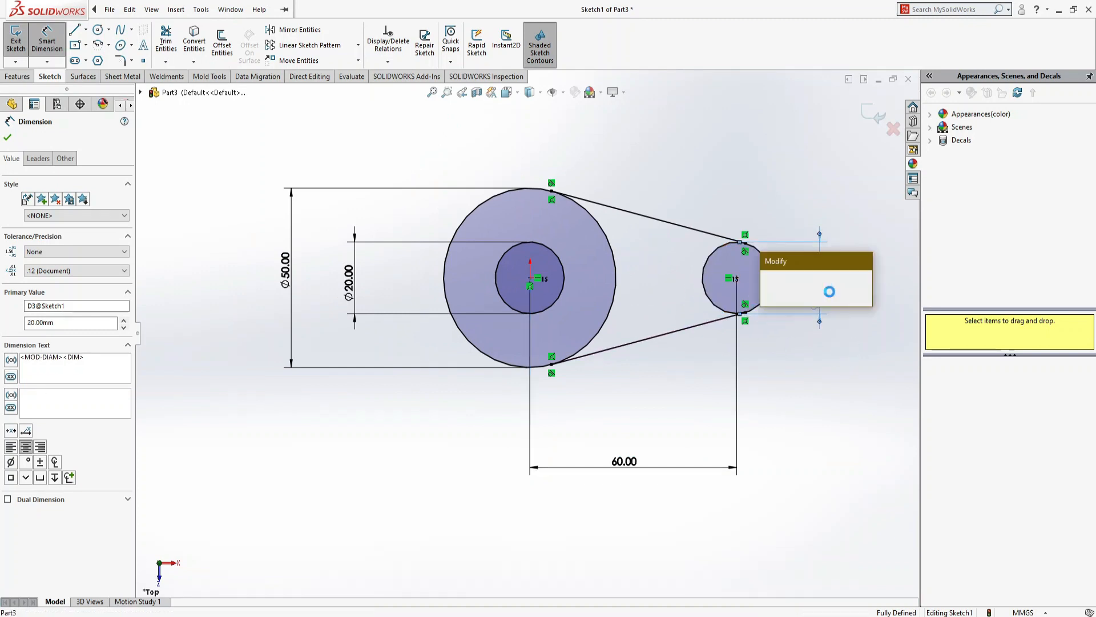
{"action": "key", "text": "Return"}
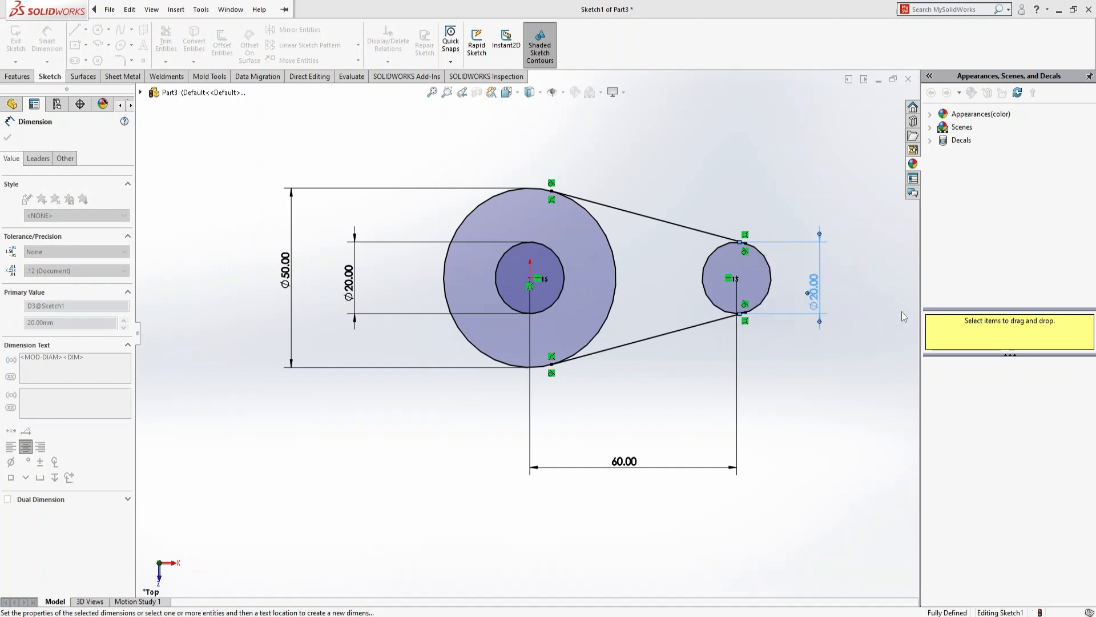
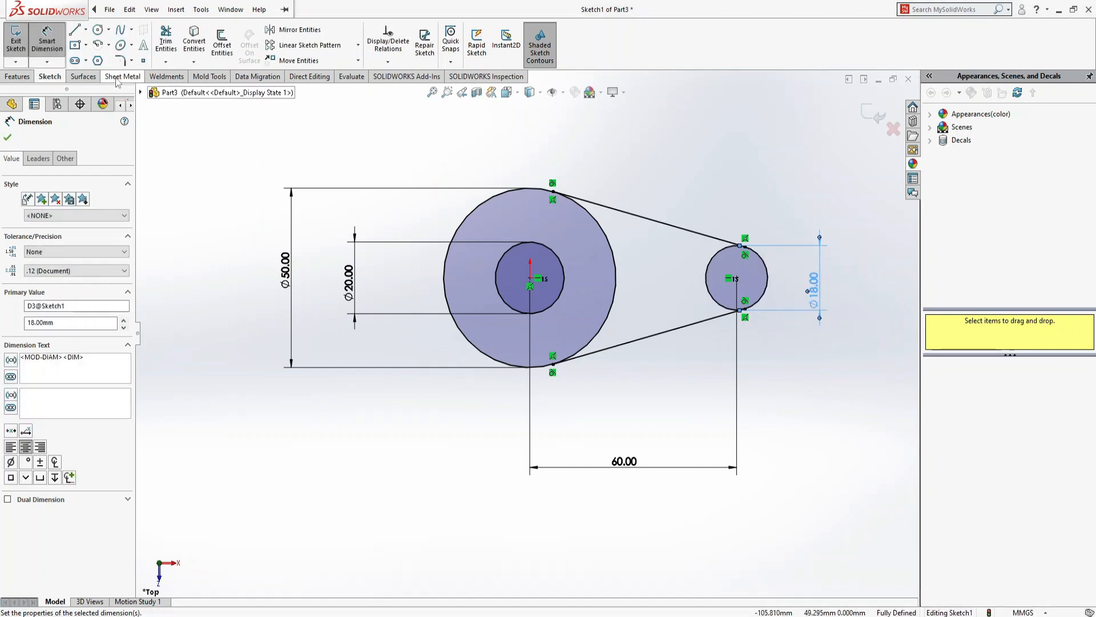
Power-trim the inner arcs of the small circle and the 50 mm circle, leaving a closed teardrop outline
{"action": "left_click", "coordinate": [166, 42]}
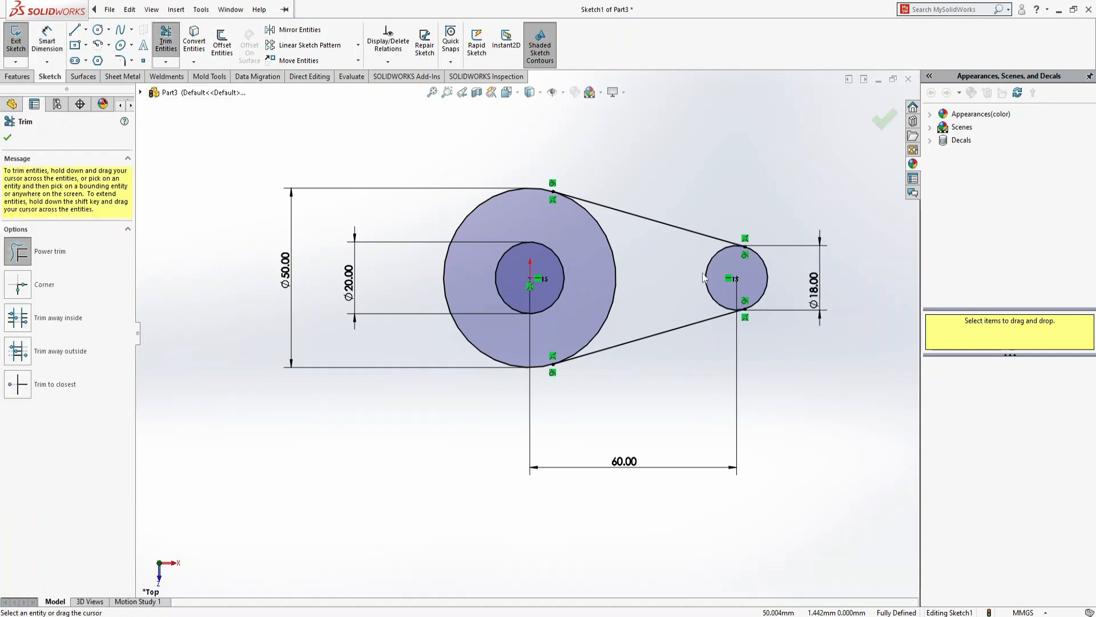
{"action": "left_click_drag", "start_coordinate": [706, 272], "coordinate": [729, 279]}
{"action": "left_click_drag", "start_coordinate": [639, 290], "coordinate": [594, 290]}
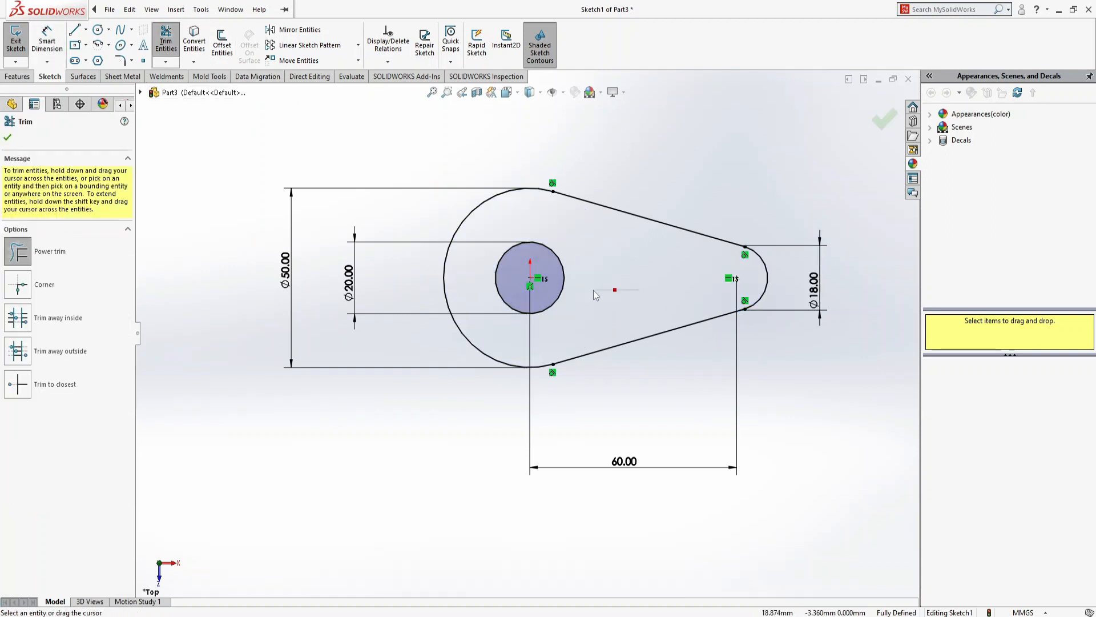
{"action": "left_click", "coordinate": [7, 139]}
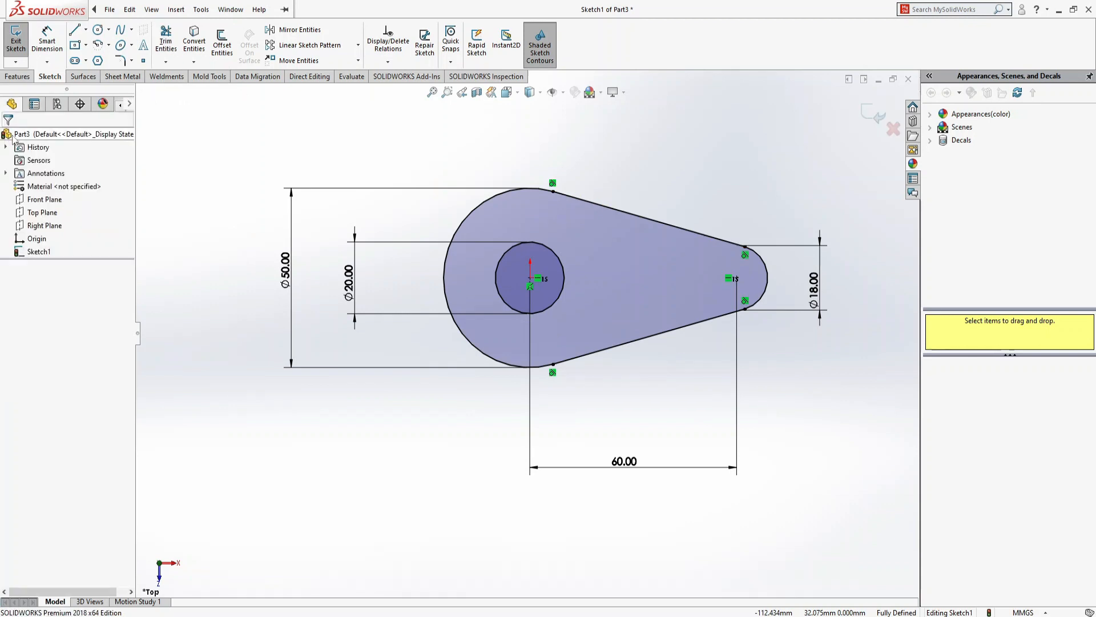
Extrude the teardrop profile with its centre hole as a blind boss 8 mm deep
{"action": "left_click", "coordinate": [17, 76]}
{"action": "left_click", "coordinate": [19, 51]}
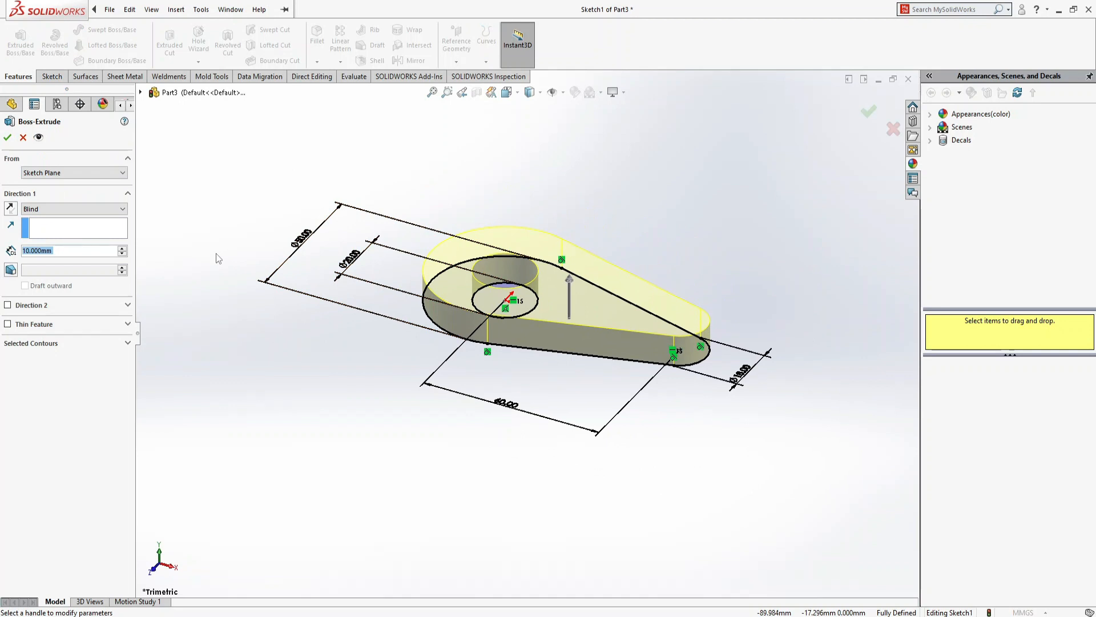
{"action": "type", "text": "8"}
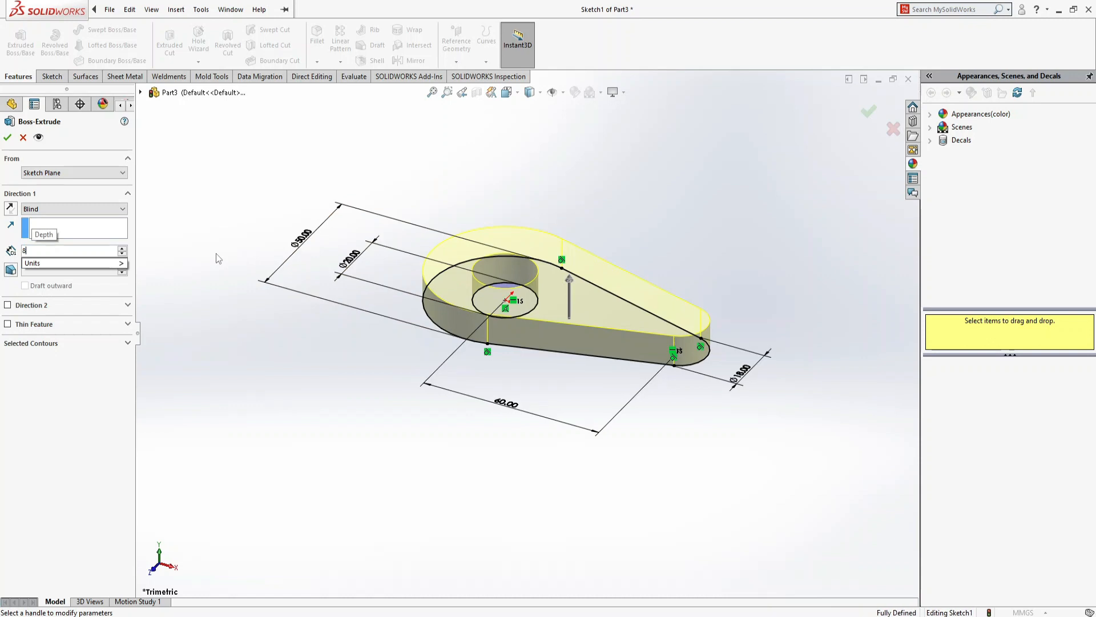
{"action": "key", "text": "Return"}
{"action": "right_click", "coordinate": [217, 253]}
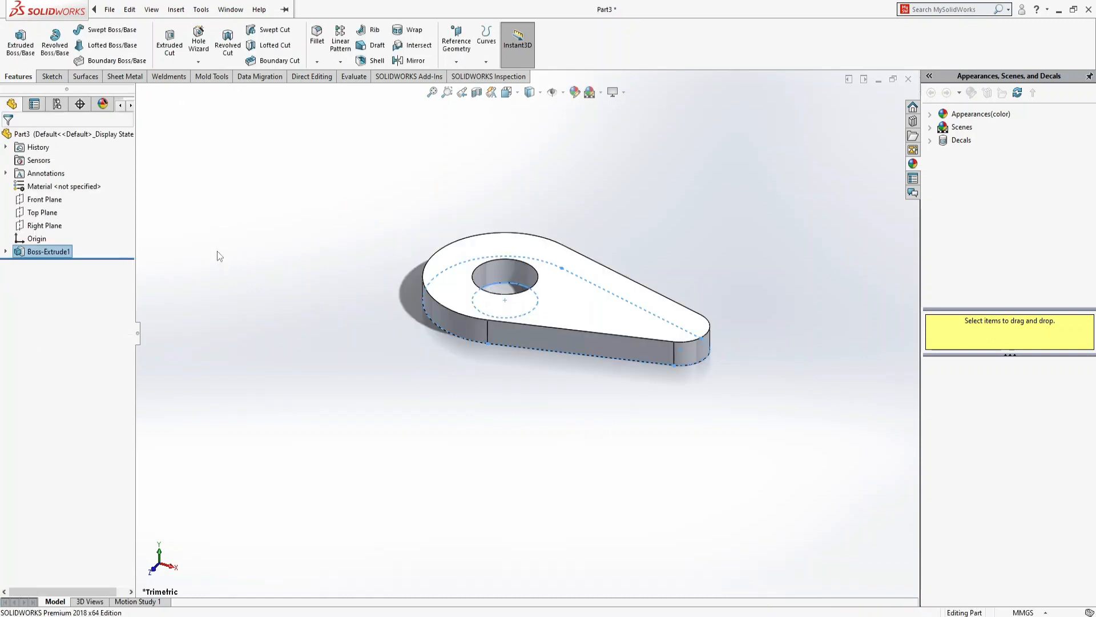
Start a sketch on the plate's upper face and convert its outer edges into sketch entities
{"action": "left_click", "coordinate": [582, 301]}
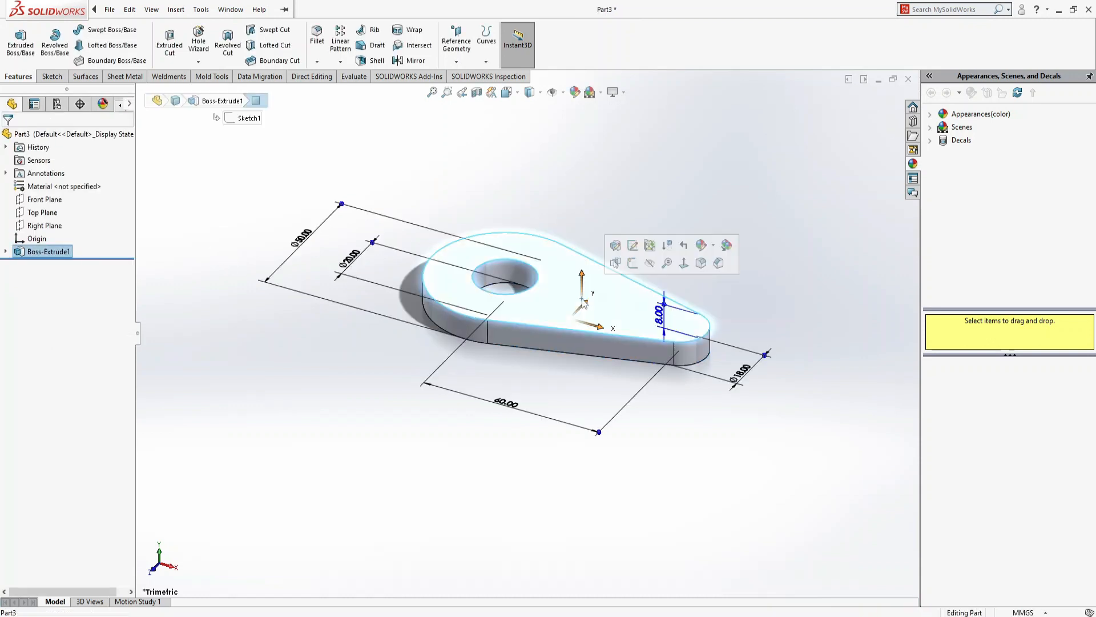
{"action": "left_click", "coordinate": [632, 263]}
{"action": "left_click", "coordinate": [189, 48]}
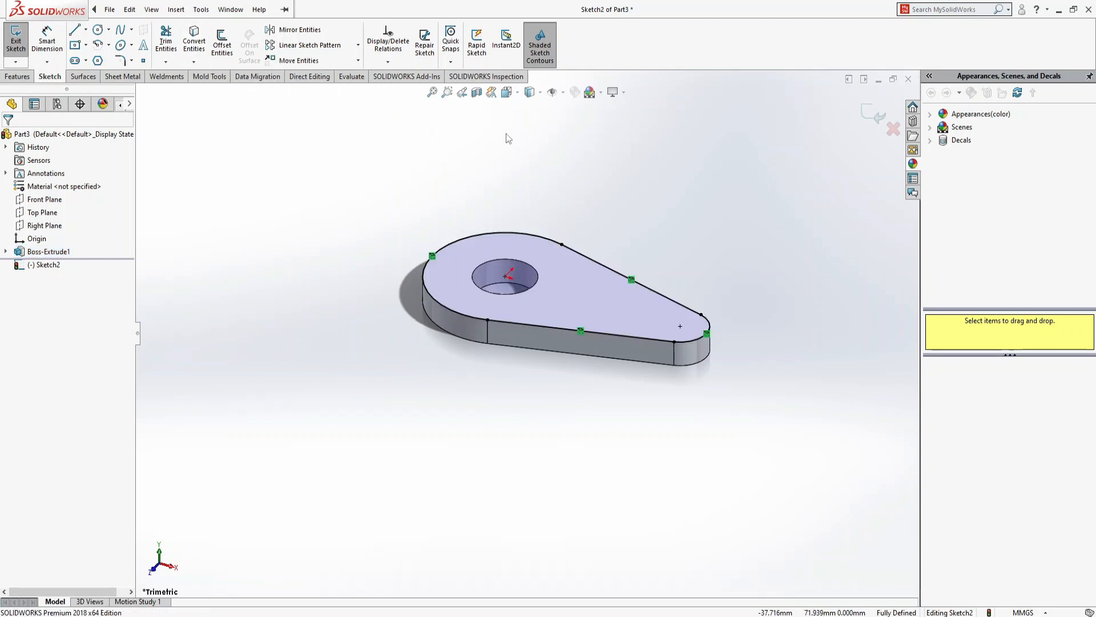
Offset the whole outline chain 5 mm inward using the reversed direction
{"action": "key", "text": "ctrl+8"}
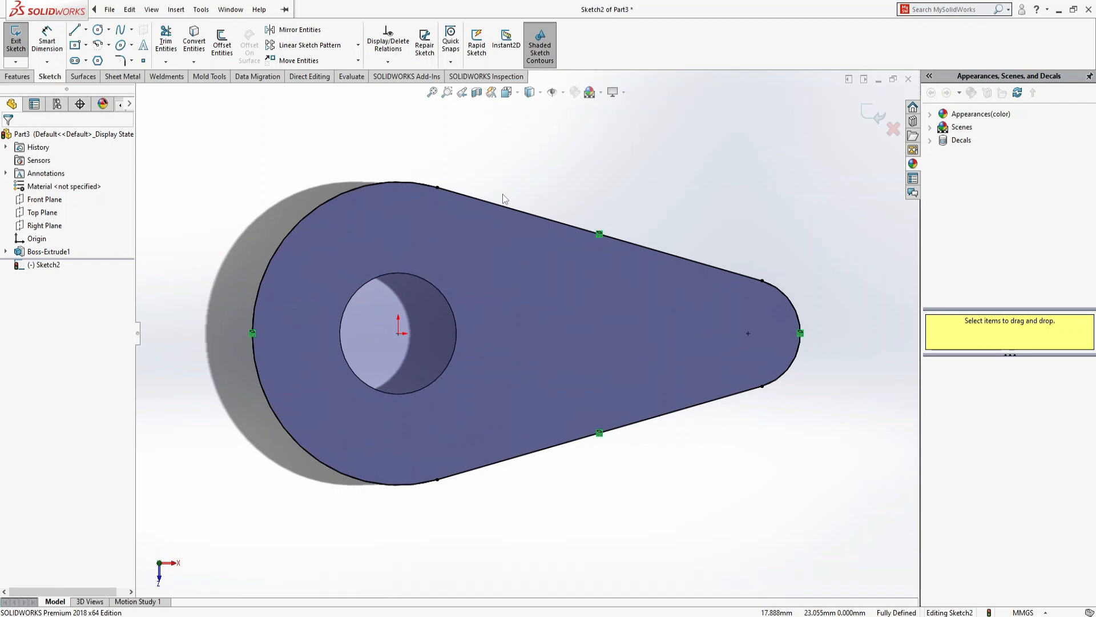
{"action": "left_click", "coordinate": [222, 46]}
{"action": "left_click", "coordinate": [362, 189]}
{"action": "left_click", "coordinate": [27, 198]}
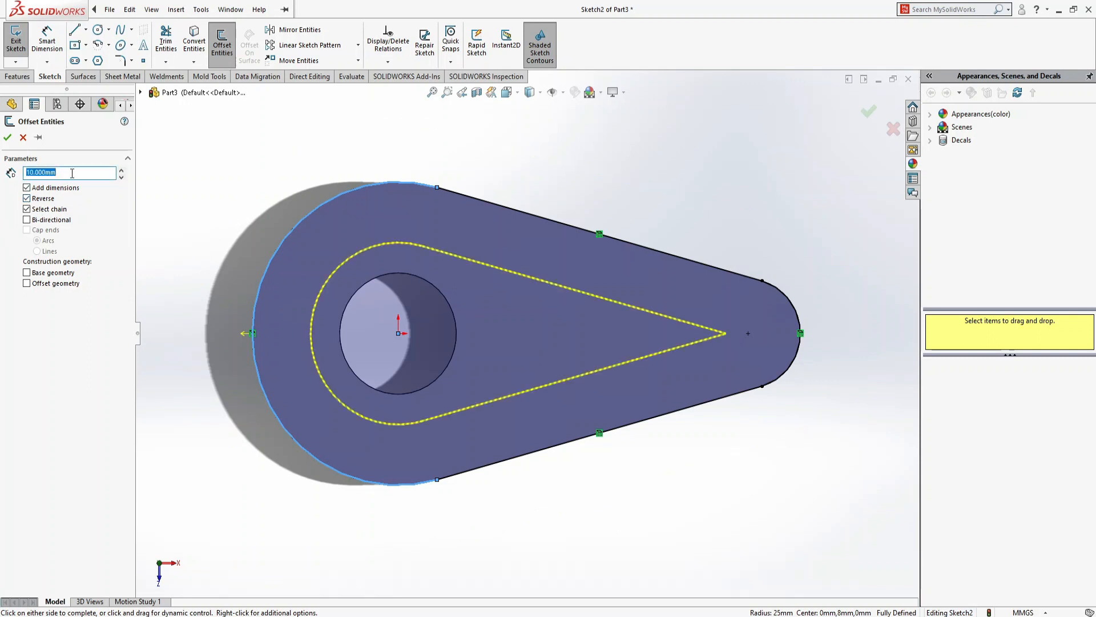
{"action": "type", "text": "5"}
{"action": "key", "text": "Return"}
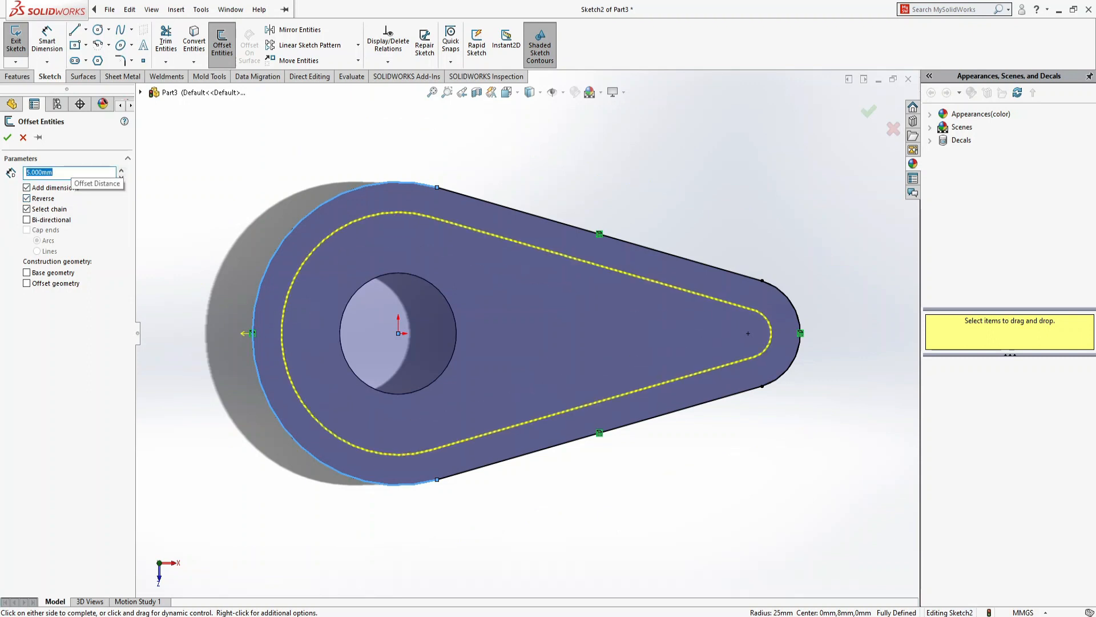
{"action": "left_click", "coordinate": [8, 137]}
Extrude the ring between the outline and its offset as a merged blind boss 5 mm high
{"action": "key", "text": "ctrl+7"}
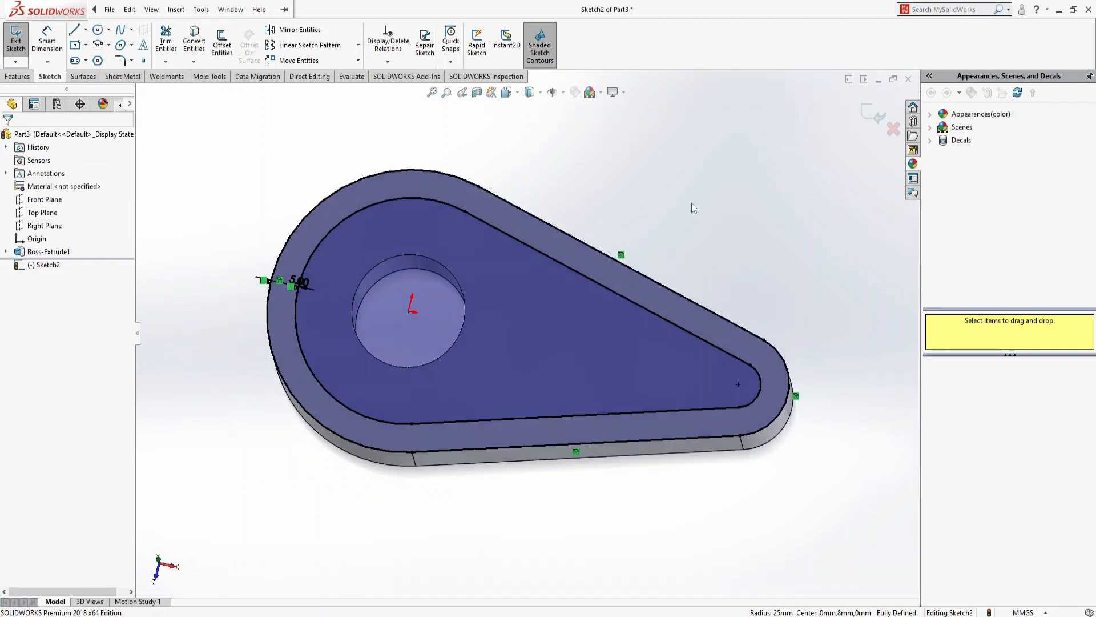
{"action": "left_click", "coordinate": [16, 77]}
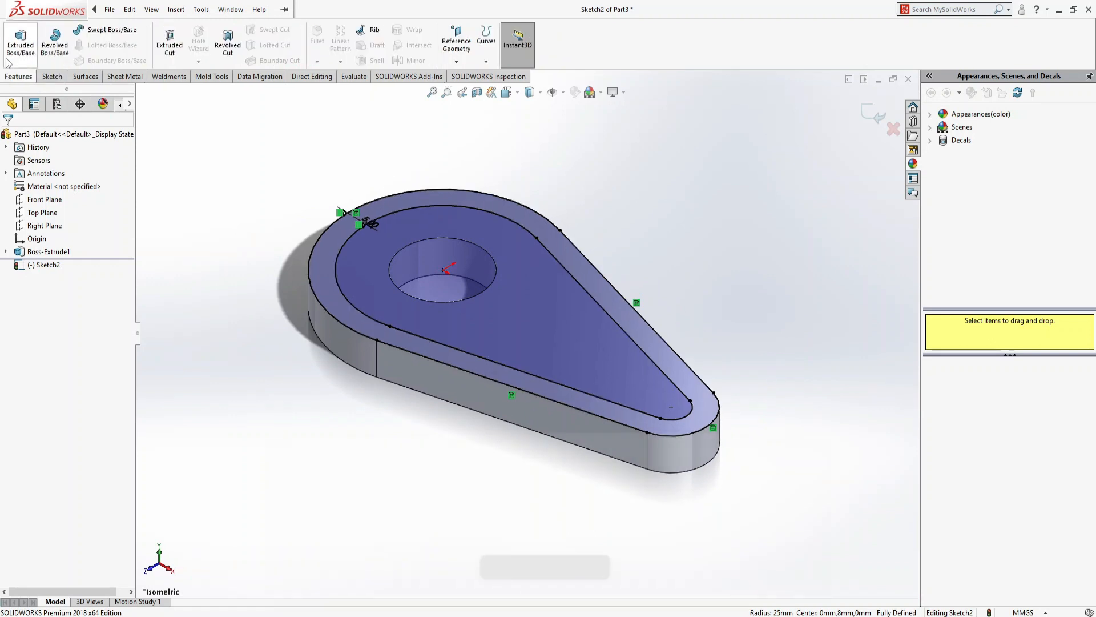
{"action": "left_click", "coordinate": [21, 42]}
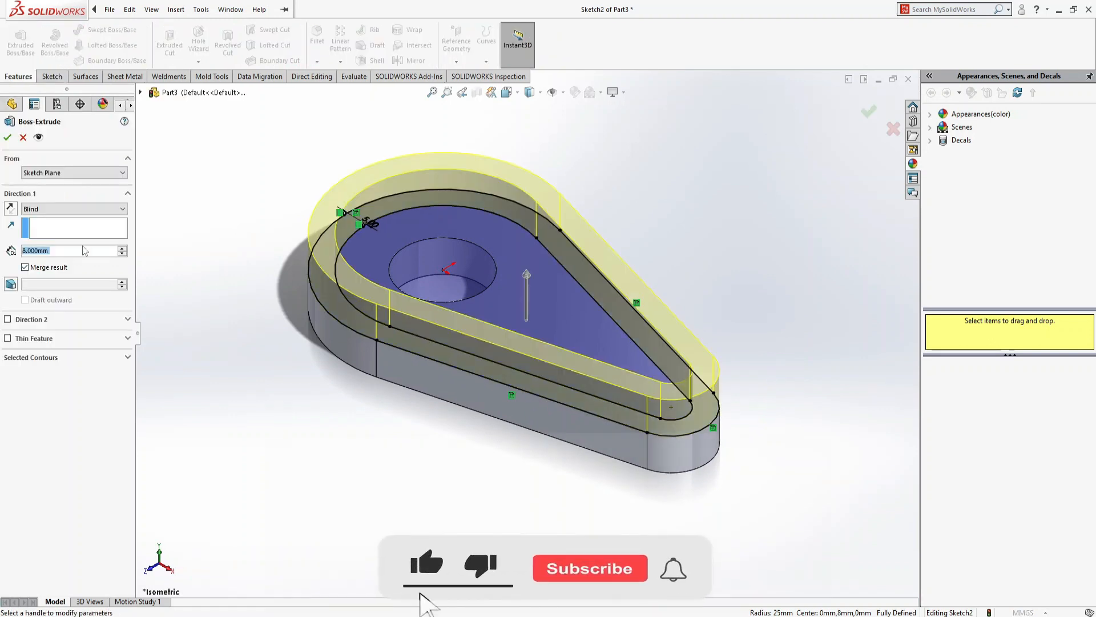
{"action": "type", "text": "5"}
{"action": "key", "text": "Return"}
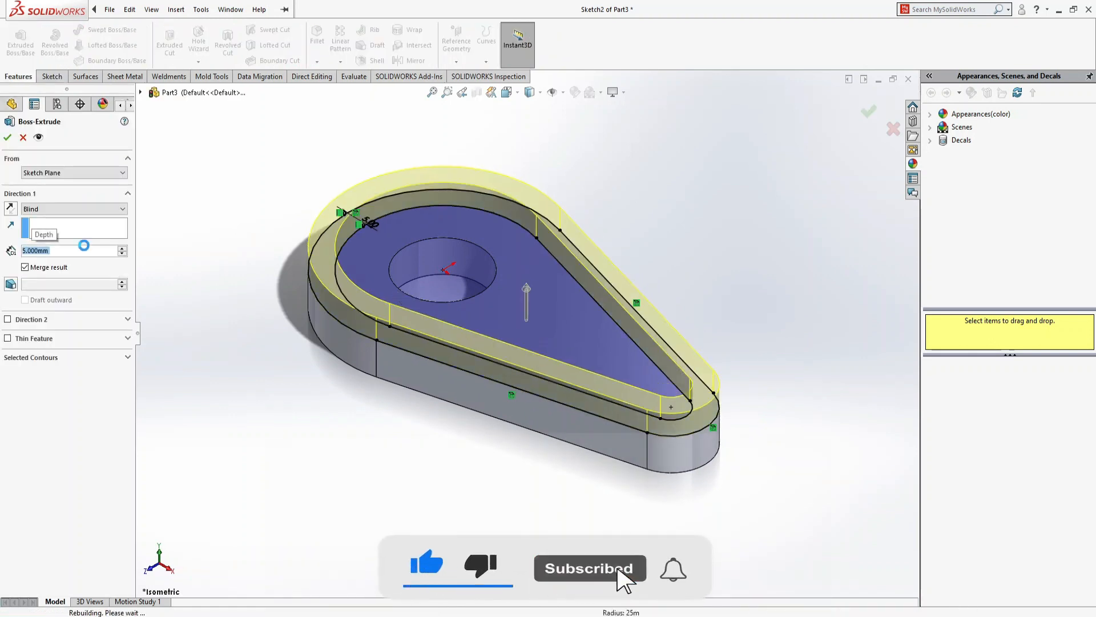
{"action": "left_click", "coordinate": [304, 375]}
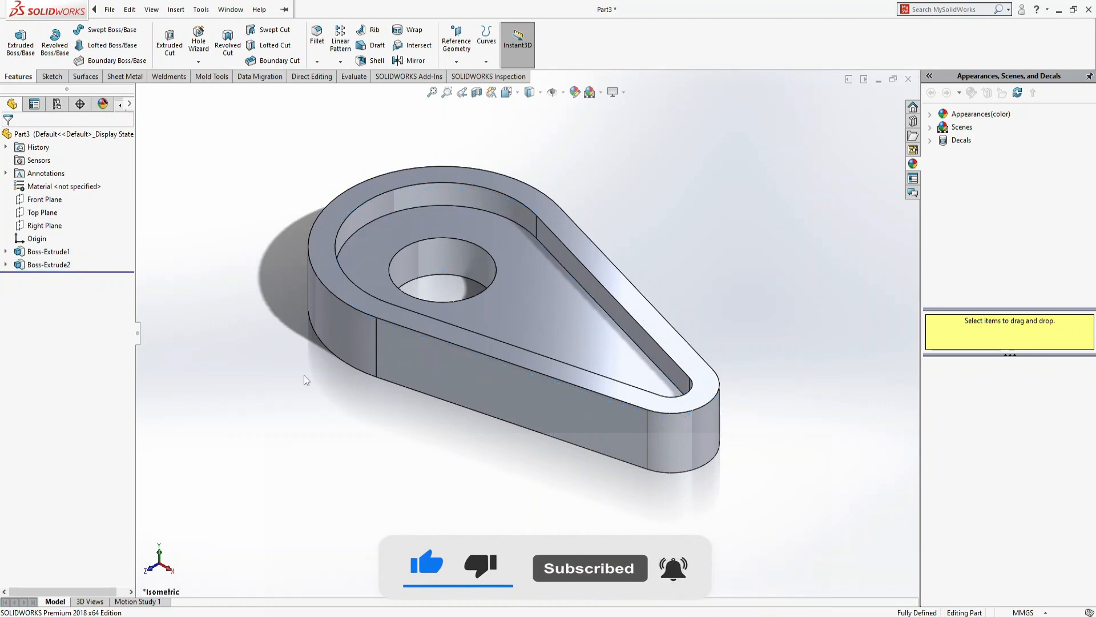
Edit the raised rim's extrusion and set its depth to 3 mm
{"action": "left_click", "coordinate": [50, 266]}
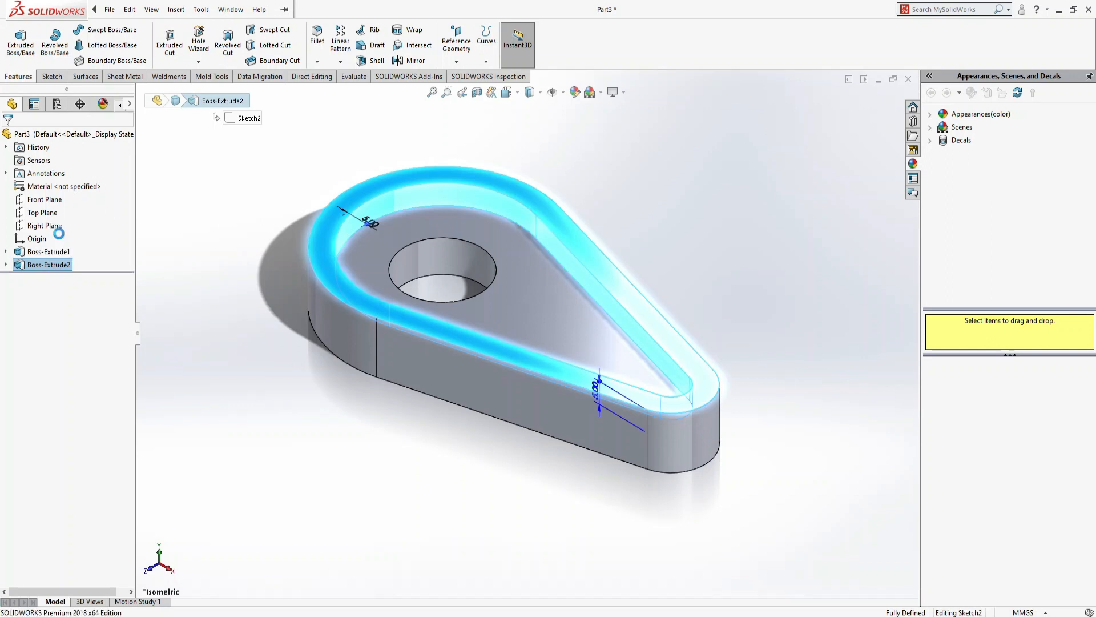
{"action": "left_click", "coordinate": [61, 240]}
{"action": "type", "text": "3"}
{"action": "key", "text": "Return"}
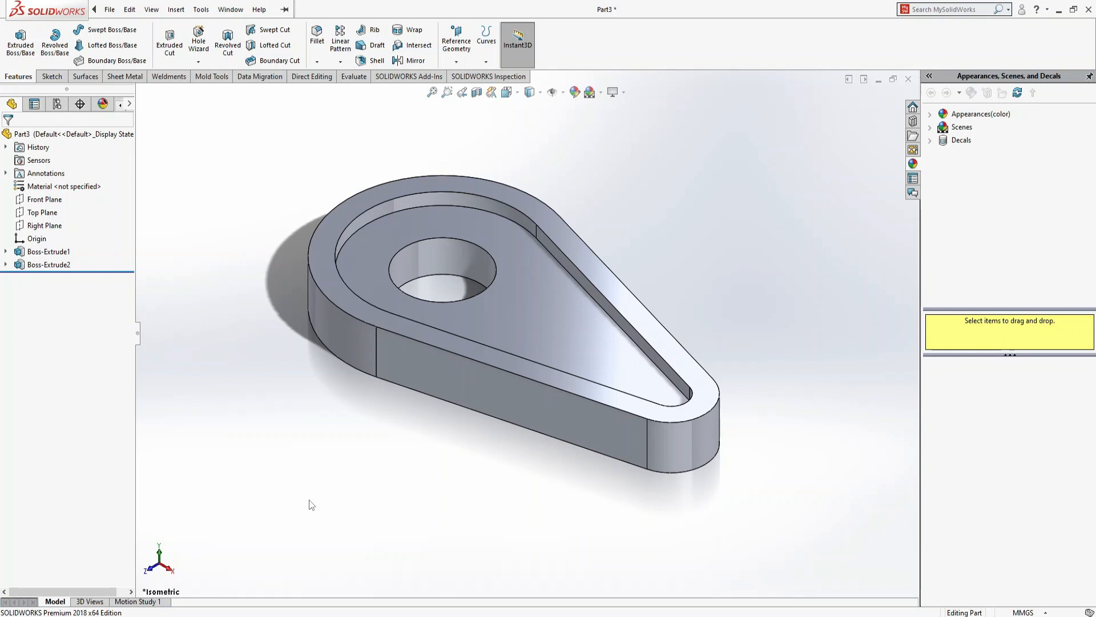
Save the part as "cam" in the cam animation folder
{"action": "key", "text": "ctrl+s"}
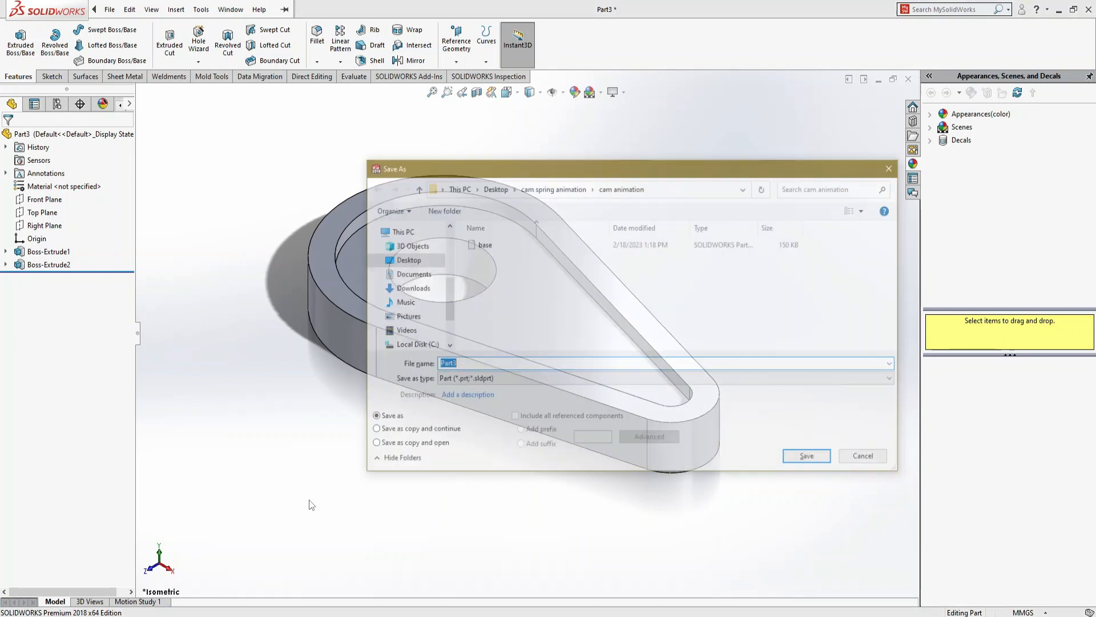
{"action": "type", "text": "cam"}
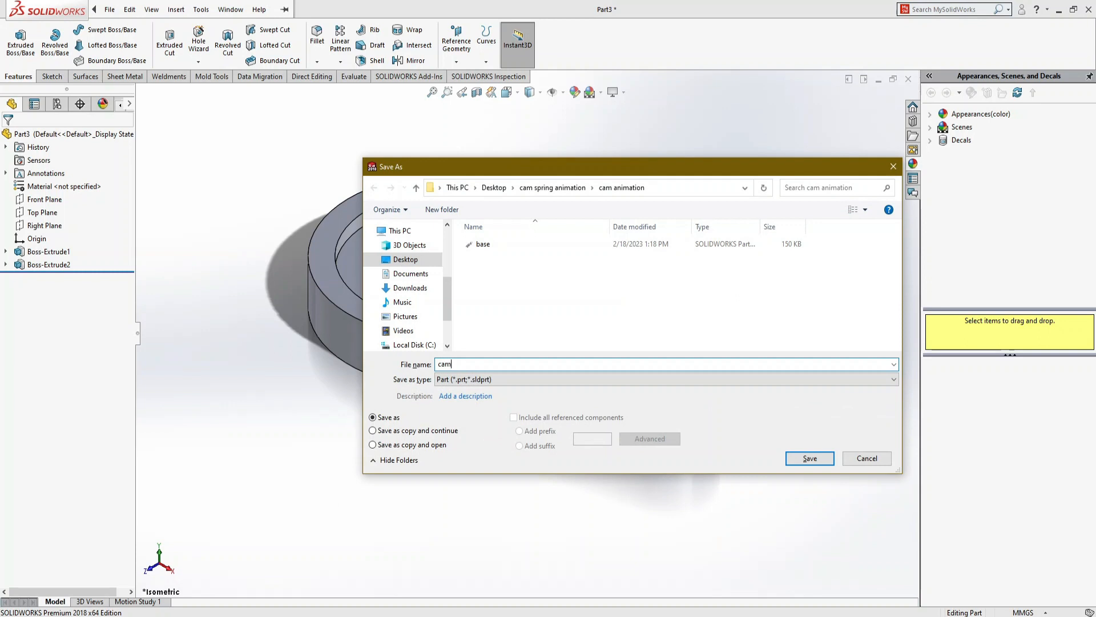
{"action": "key", "text": "Return"}
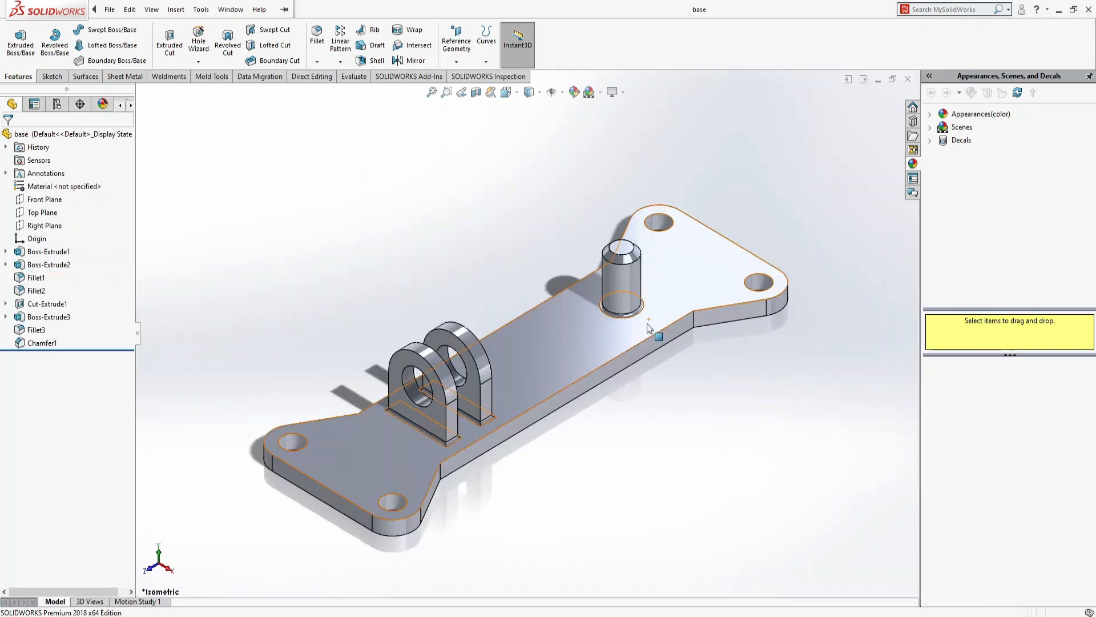
Check the diameter of the hole in the front lug of the base part
{"action": "left_click", "coordinate": [411, 386]}
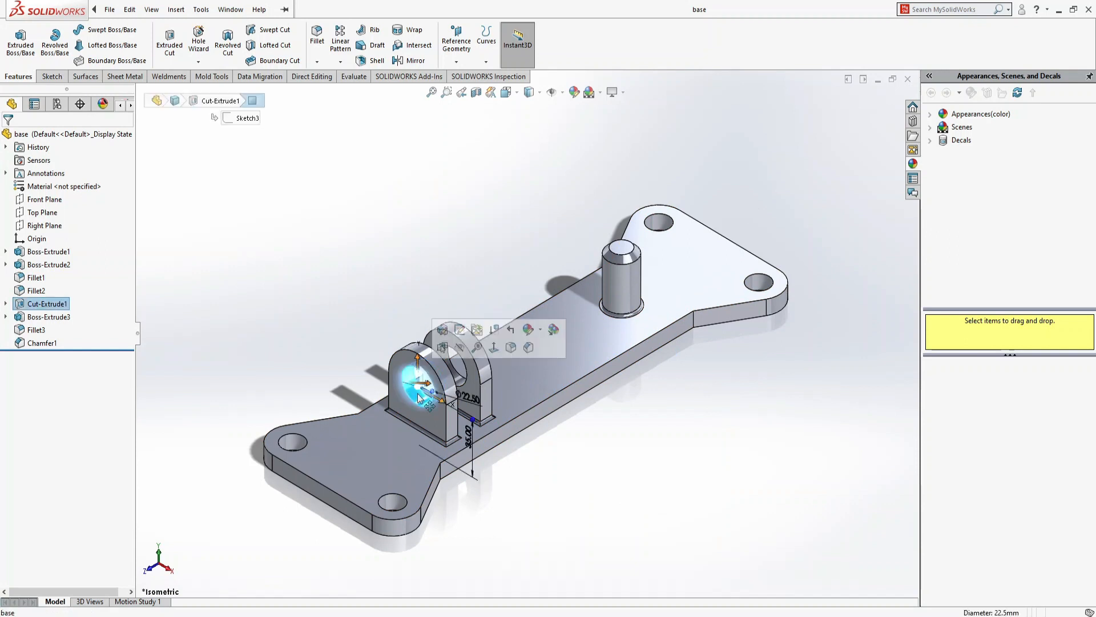
Create a new part document for the rod that fits the base's lug holes
{"action": "scroll", "coordinate": [431, 431], "scroll_direction": "up", "scroll_amount": 5}
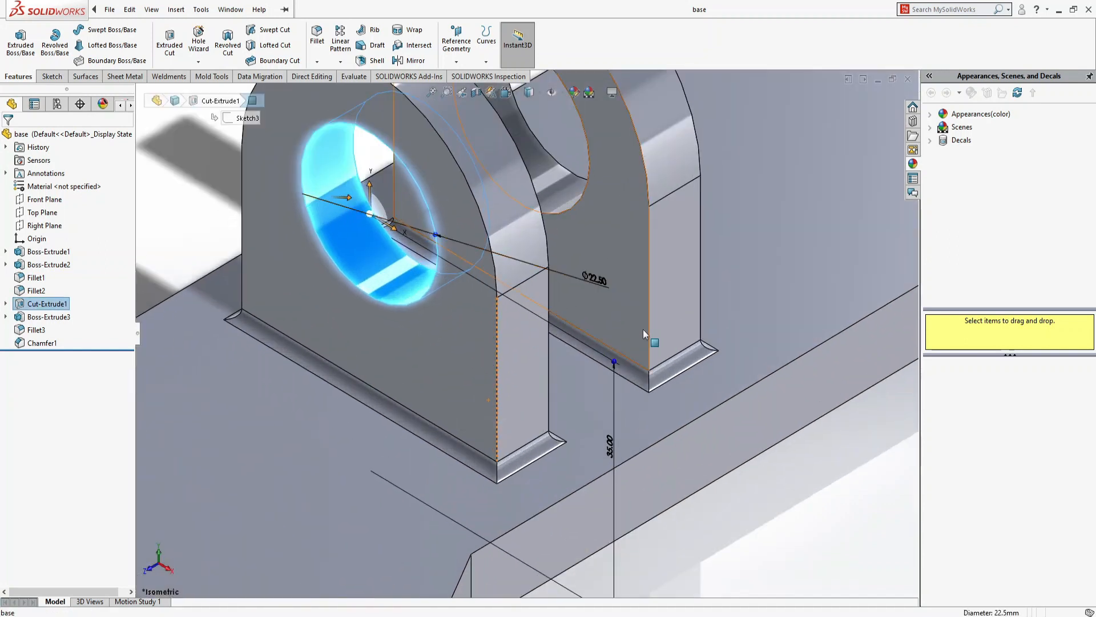
{"action": "scroll", "coordinate": [644, 334], "scroll_direction": "down", "scroll_amount": 4}
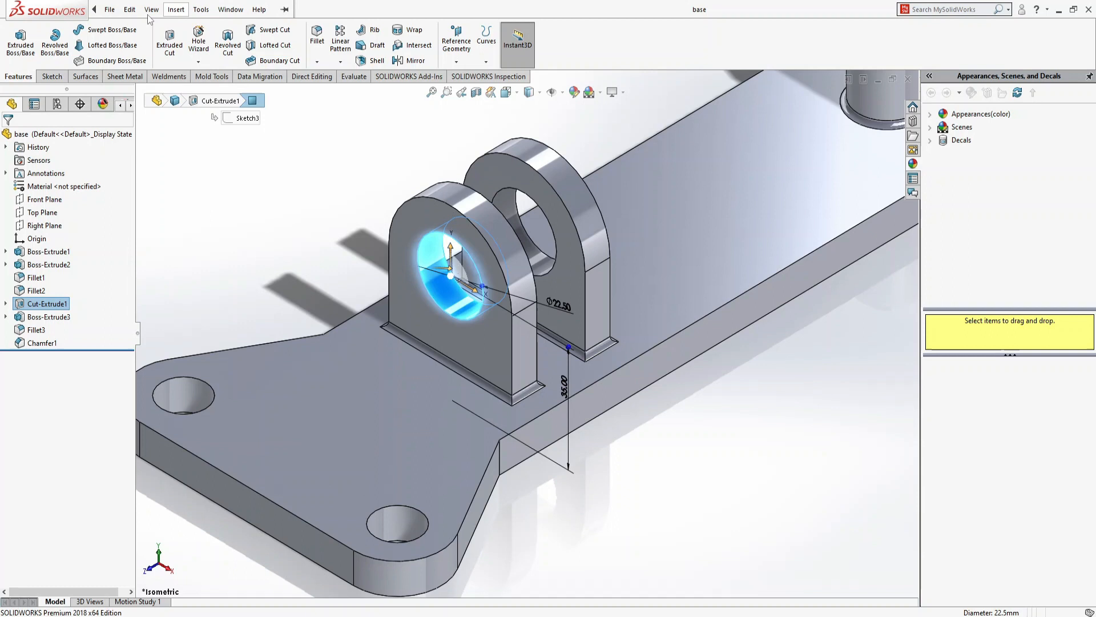
{"action": "left_click", "coordinate": [110, 9]}
{"action": "left_click", "coordinate": [122, 27]}
{"action": "double_click", "coordinate": [267, 298]}
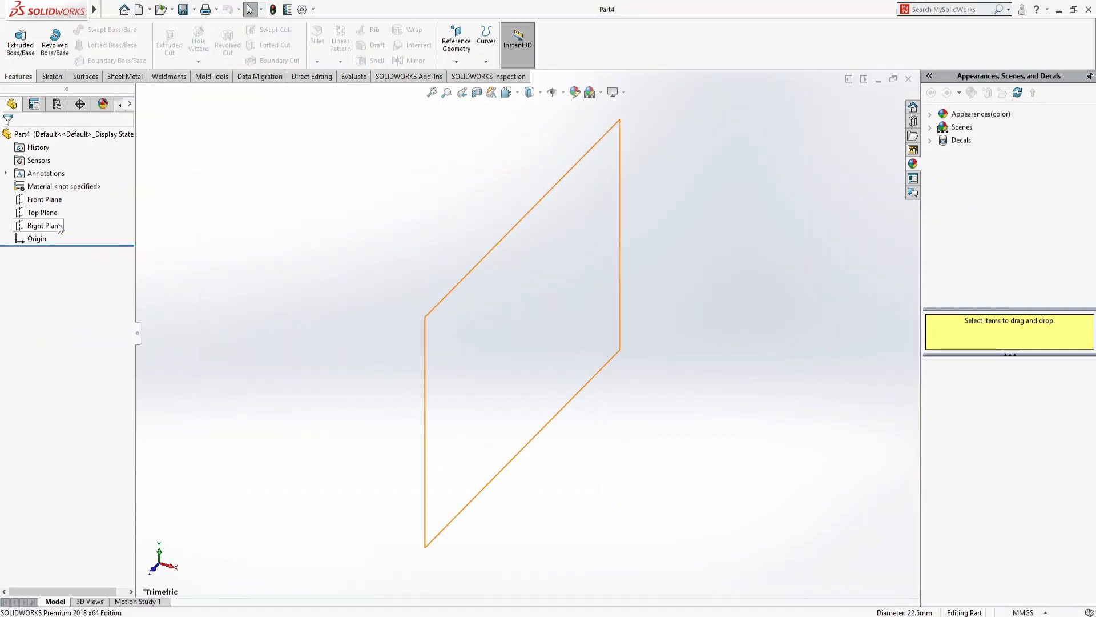
Start a sketch on the Right Plane and draw a circle about 71 mm in diameter centred on the origin
{"action": "left_click", "coordinate": [44, 213]}
{"action": "left_click", "coordinate": [43, 225]}
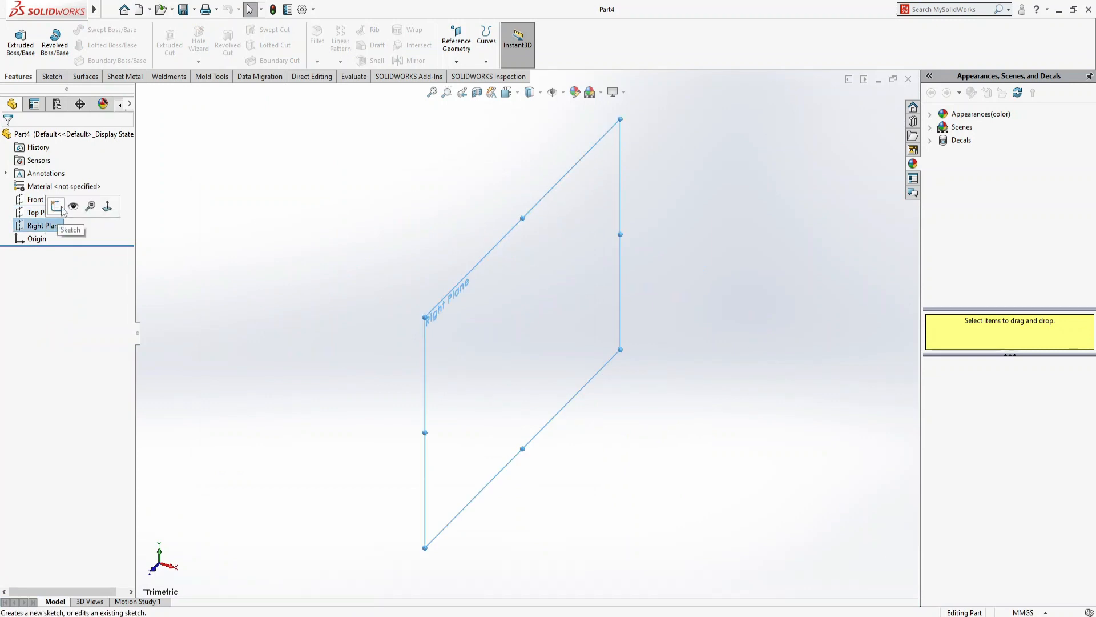
{"action": "left_click", "coordinate": [61, 207]}
{"action": "left_click", "coordinate": [97, 29]}
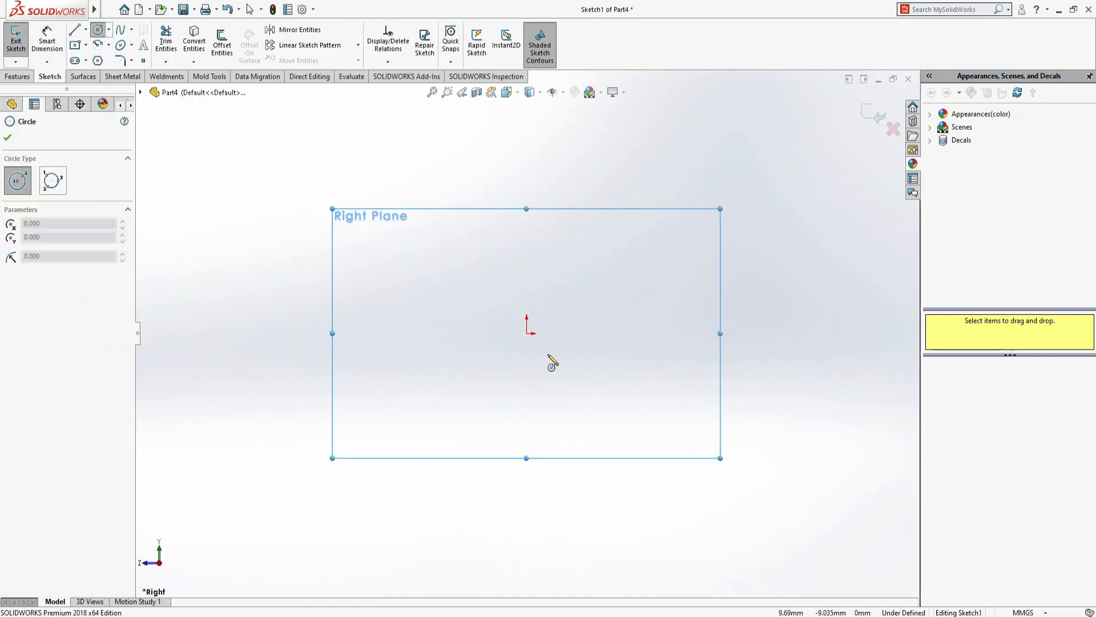
{"action": "left_click", "coordinate": [527, 332]}
{"action": "left_click", "coordinate": [580, 278]}
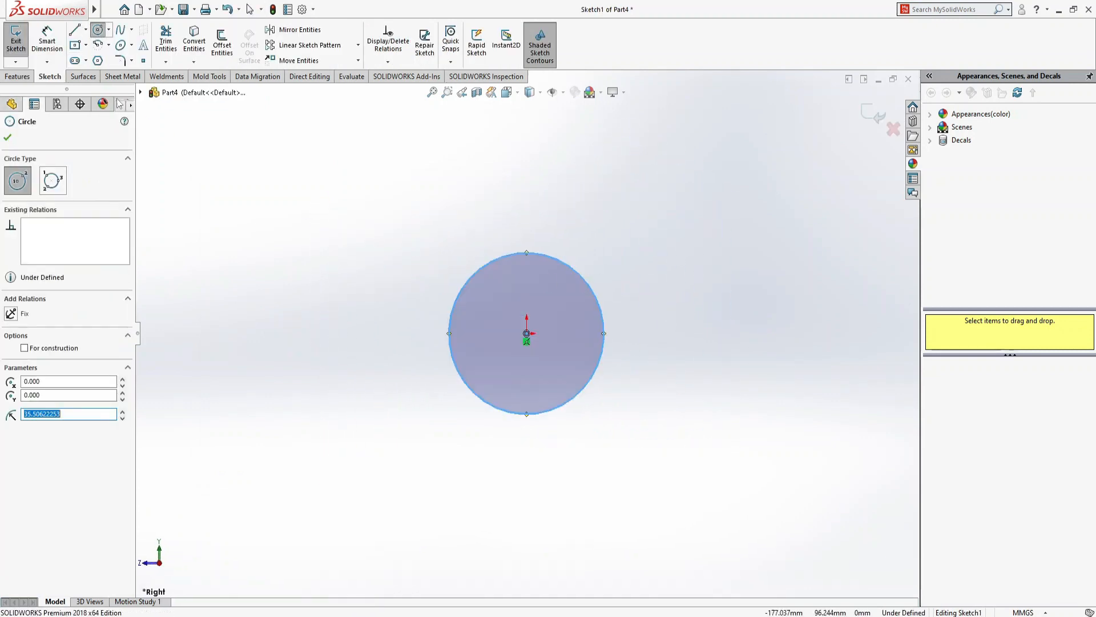
Dimension the circle's diameter as 22.5 mm
{"action": "left_click", "coordinate": [46, 41]}
{"action": "left_click", "coordinate": [605, 337]}
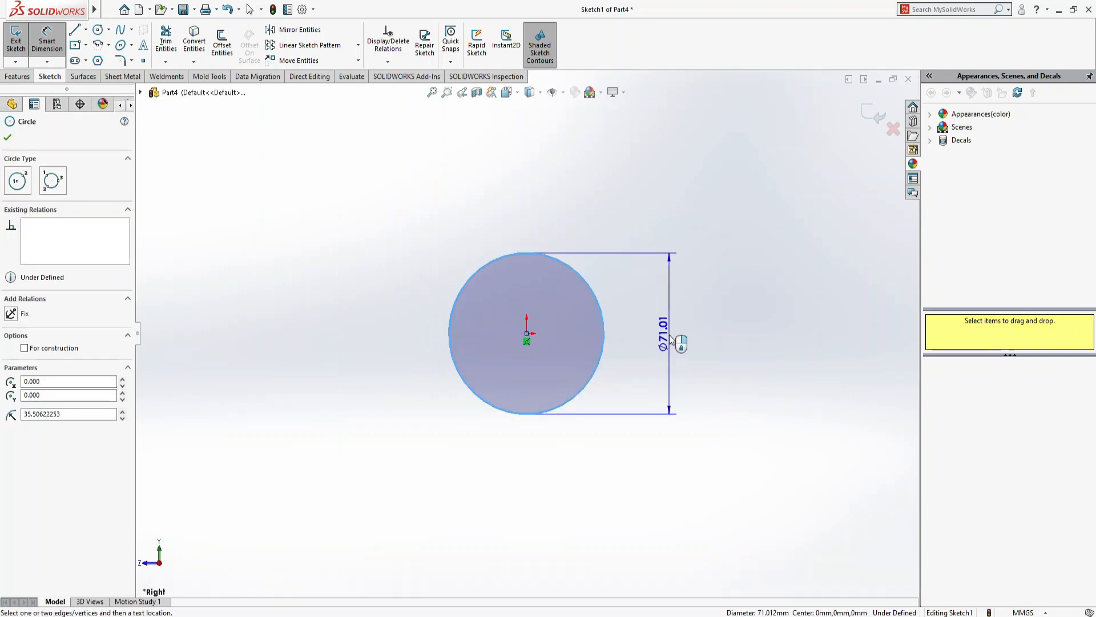
{"action": "left_click", "coordinate": [670, 334]}
{"action": "type", "text": "22.5"}
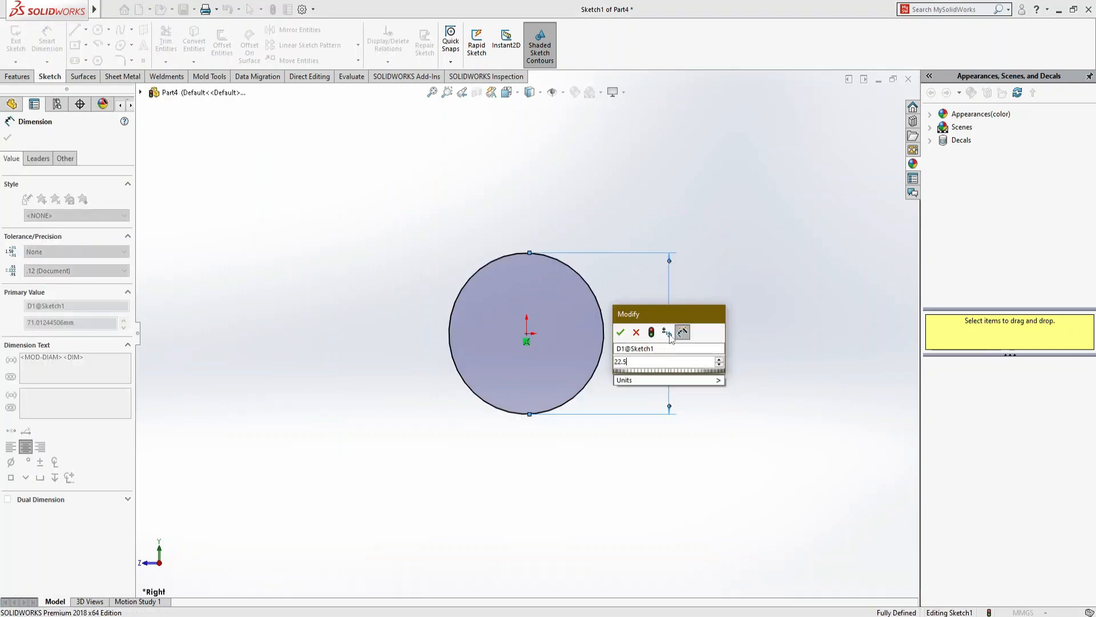
{"action": "key", "text": "Return"}
Extrude the circle as a blind boss 150 mm deep
{"action": "left_click", "coordinate": [18, 76]}
{"action": "left_click", "coordinate": [20, 45]}
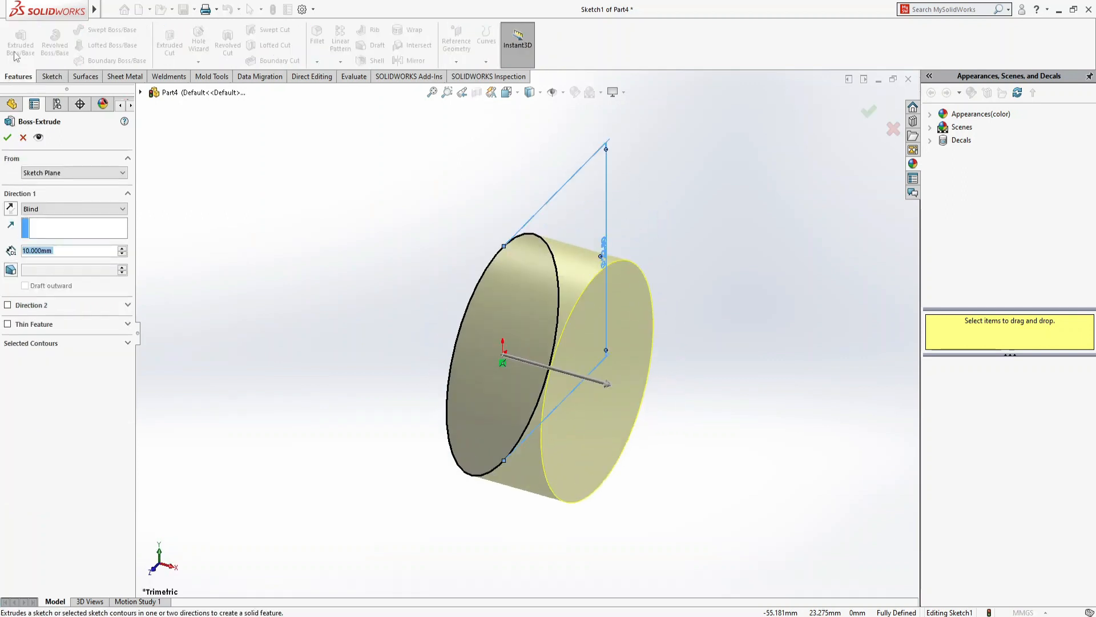
{"action": "type", "text": "50"}
{"action": "key", "text": "Return"}
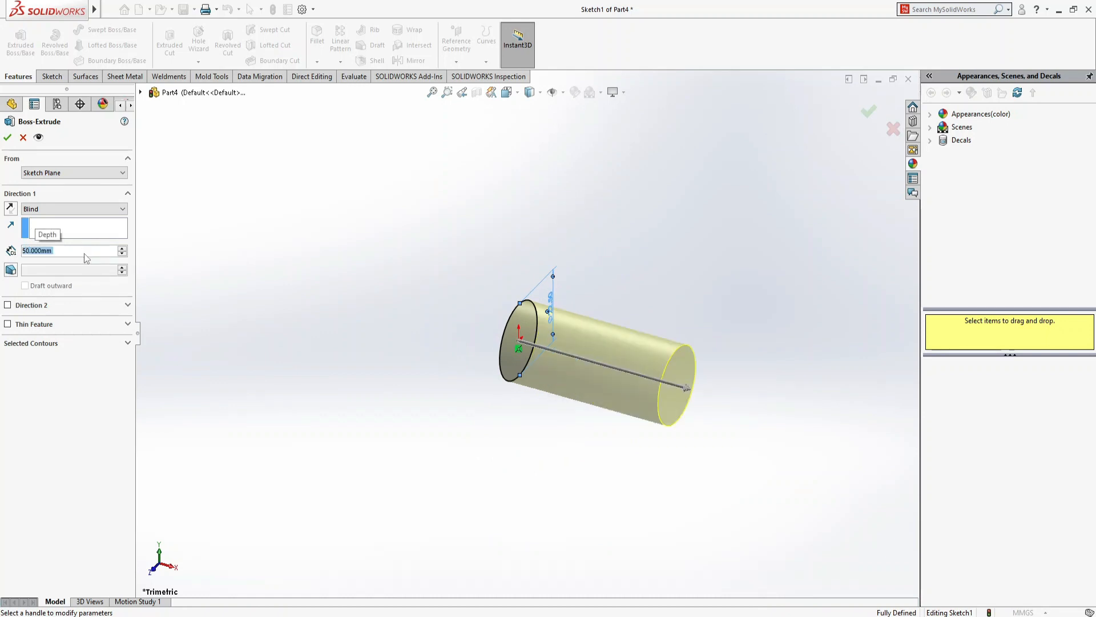
{"action": "type", "text": "150"}
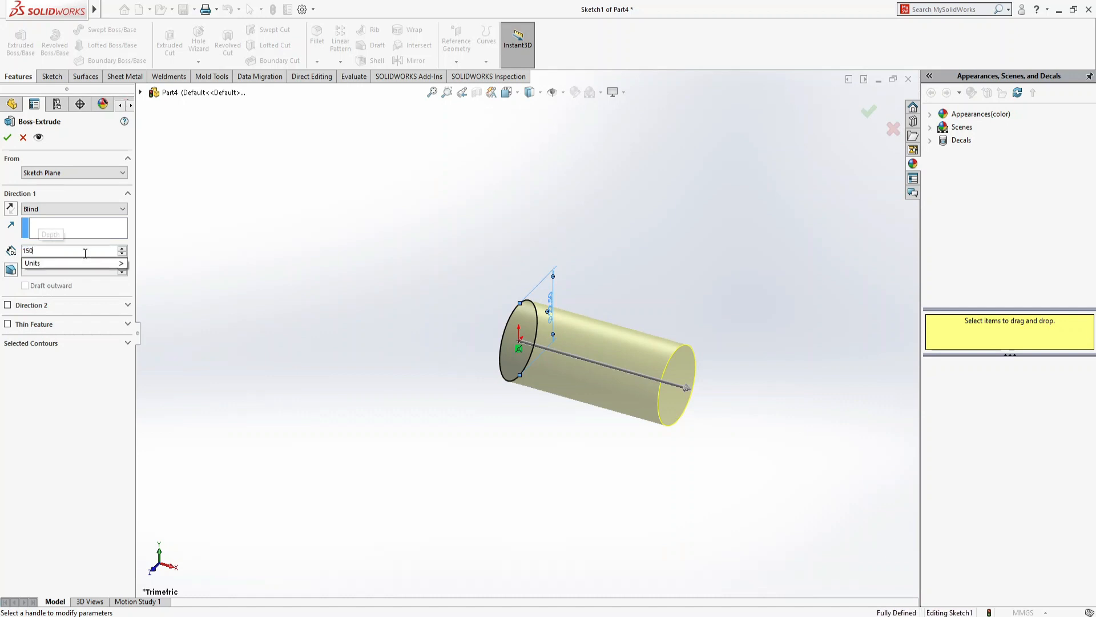
{"action": "key", "text": "Return"}
{"action": "key", "text": "Return"}
Examine the rod in isometric view and turned around to its end face at the origin
{"action": "key", "text": "f"}
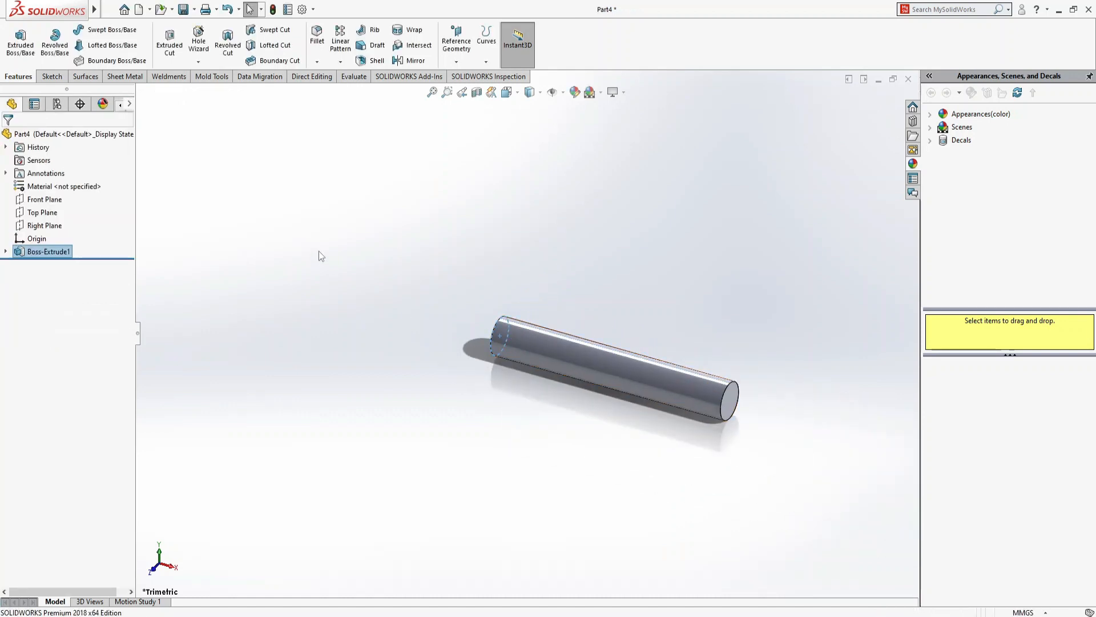
{"action": "key", "text": "ctrl+7"}
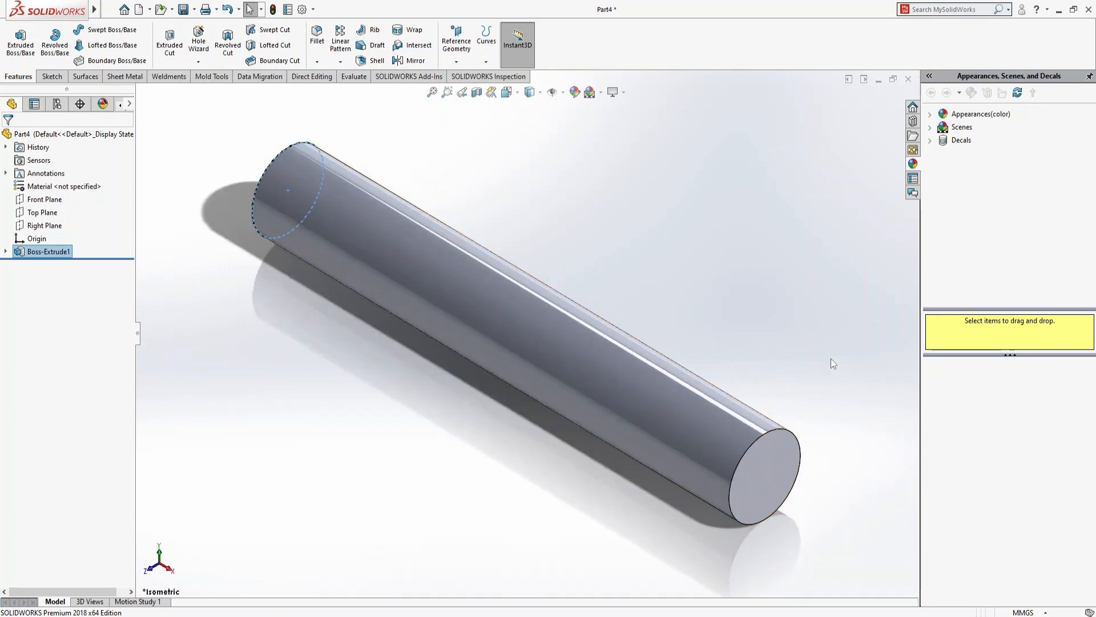
{"action": "left_click", "coordinate": [831, 359]}
{"action": "key", "text": "z"}
{"action": "key", "text": "z"}
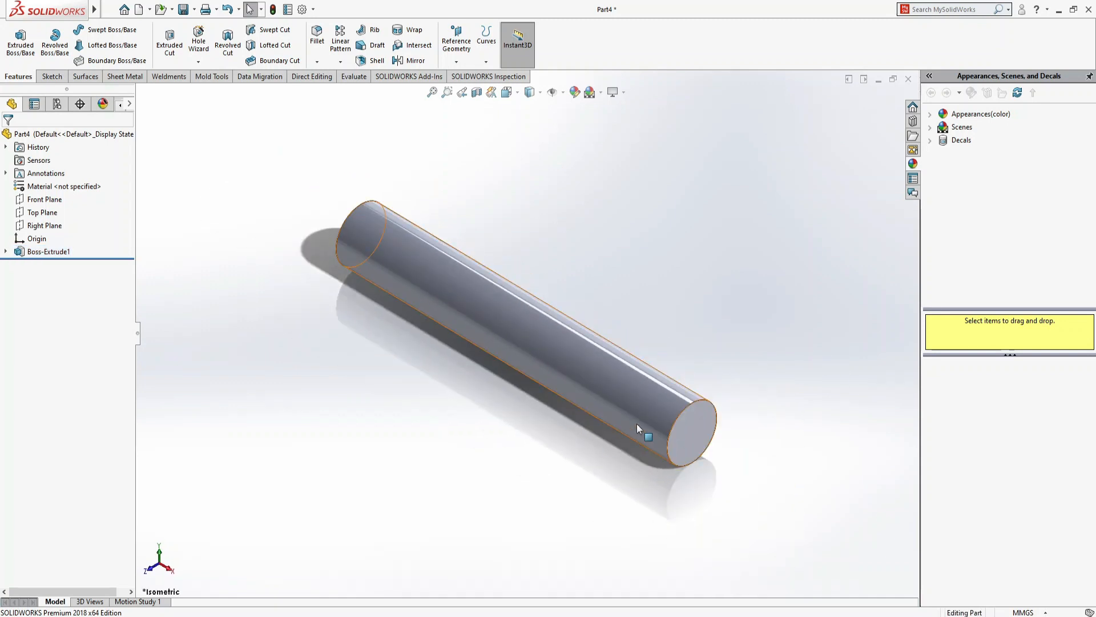
{"action": "scroll", "coordinate": [423, 293], "scroll_direction": "down", "scroll_amount": 2}
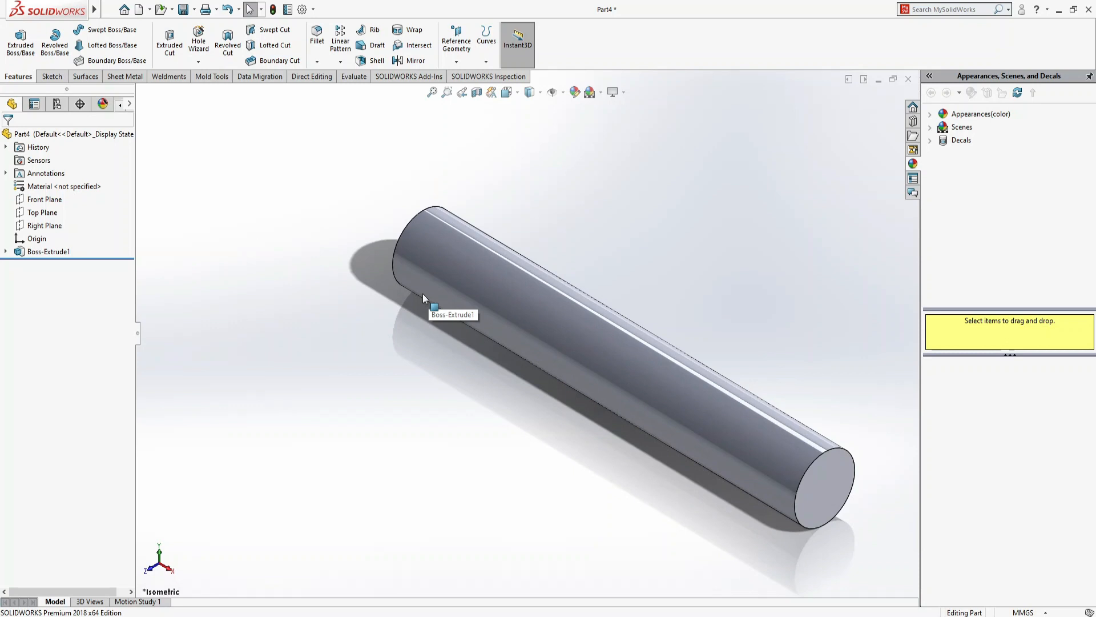
{"action": "key", "text": "Right"}
{"action": "key", "text": "Right"}
{"action": "key", "text": "Right"}
{"action": "key", "text": "Right"}
{"action": "key", "text": "Right"}
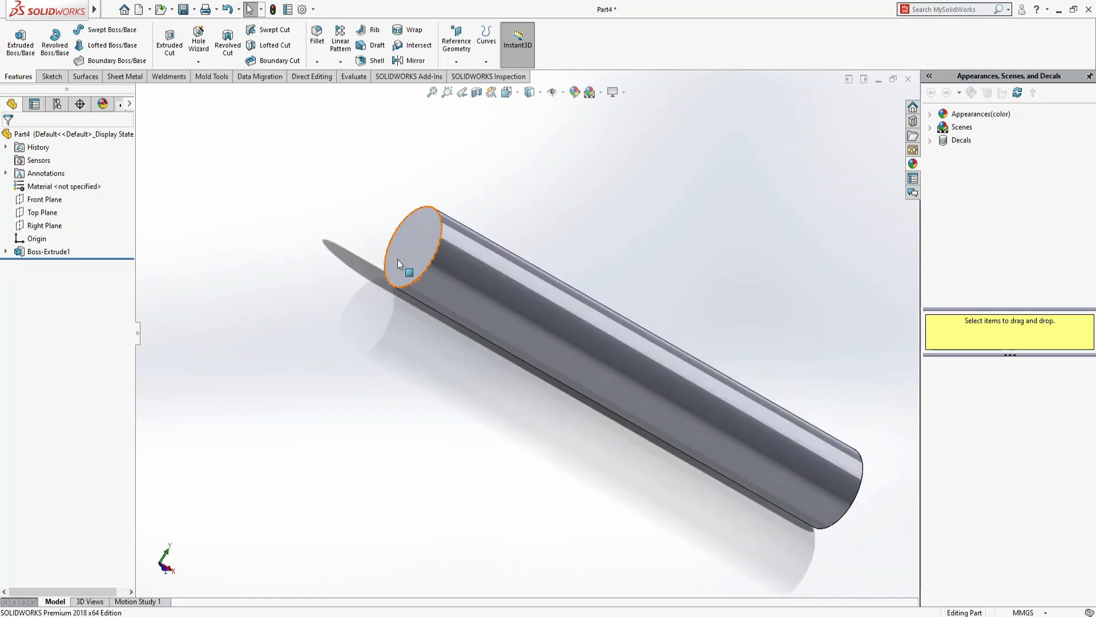
{"action": "left_click", "coordinate": [400, 261]}
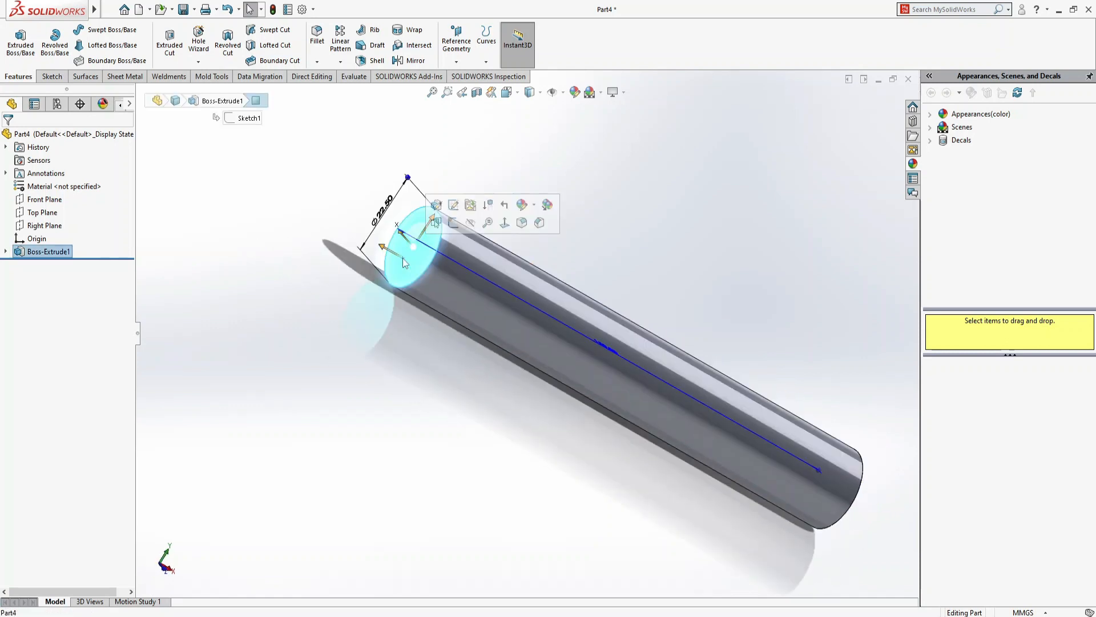
{"action": "left_click", "coordinate": [356, 276]}
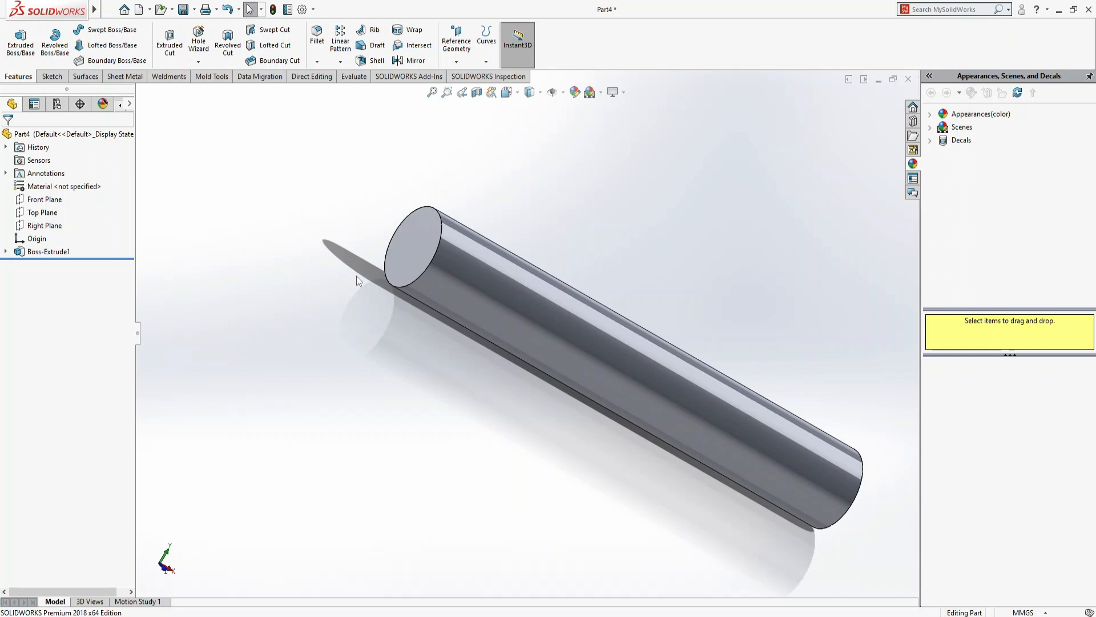
Start a sketch on the Front Plane and draw a horizontal line about 13 mm outward from the lower corner of the rod's origin end
{"action": "left_click", "coordinate": [52, 201]}
{"action": "left_click", "coordinate": [81, 186]}
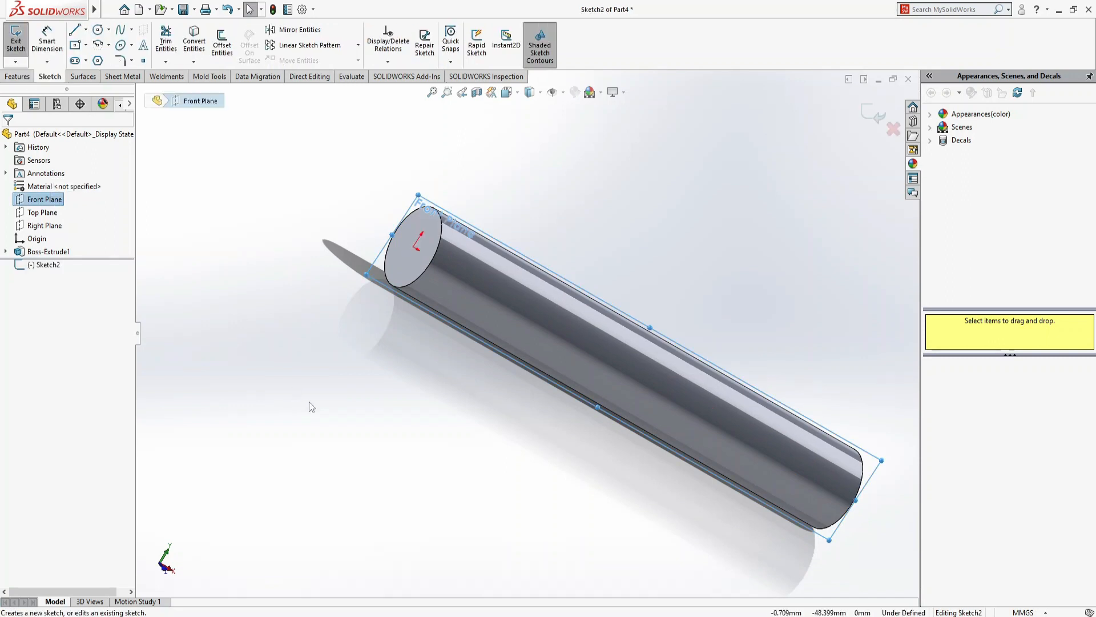
{"action": "key", "text": "ctrl+8"}
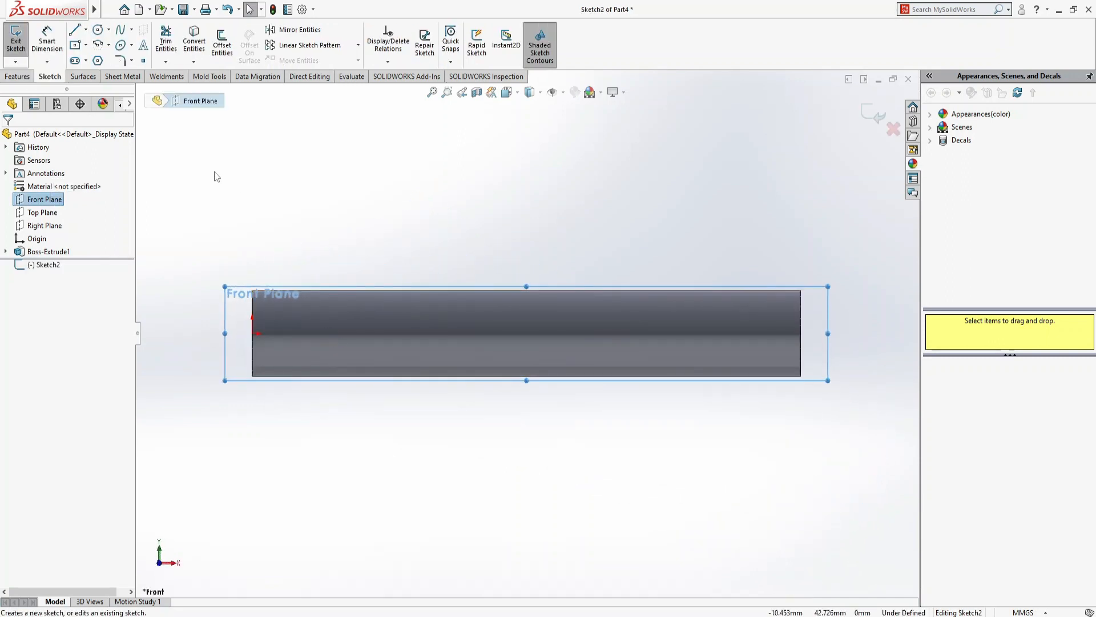
{"action": "left_click", "coordinate": [74, 29]}
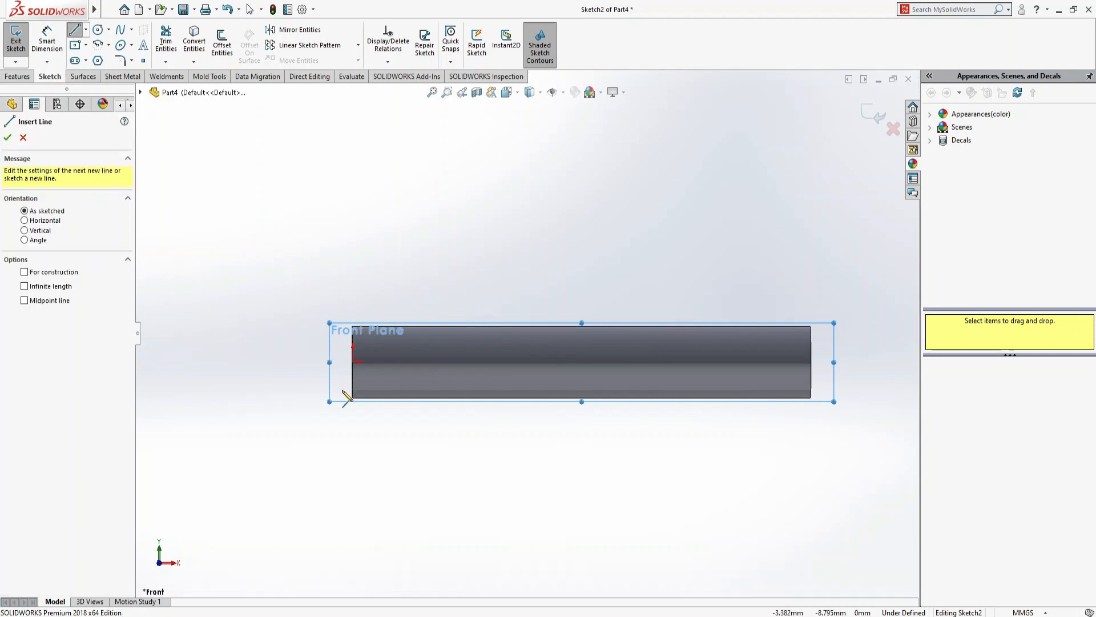
{"action": "left_click", "coordinate": [352, 397]}
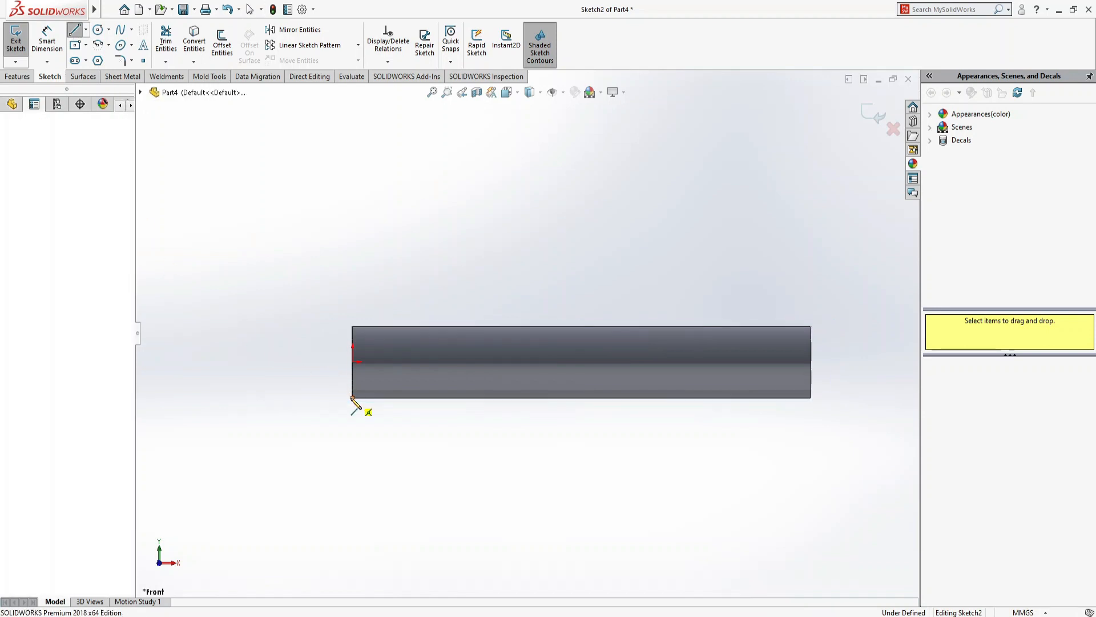
{"action": "left_click", "coordinate": [313, 398]}
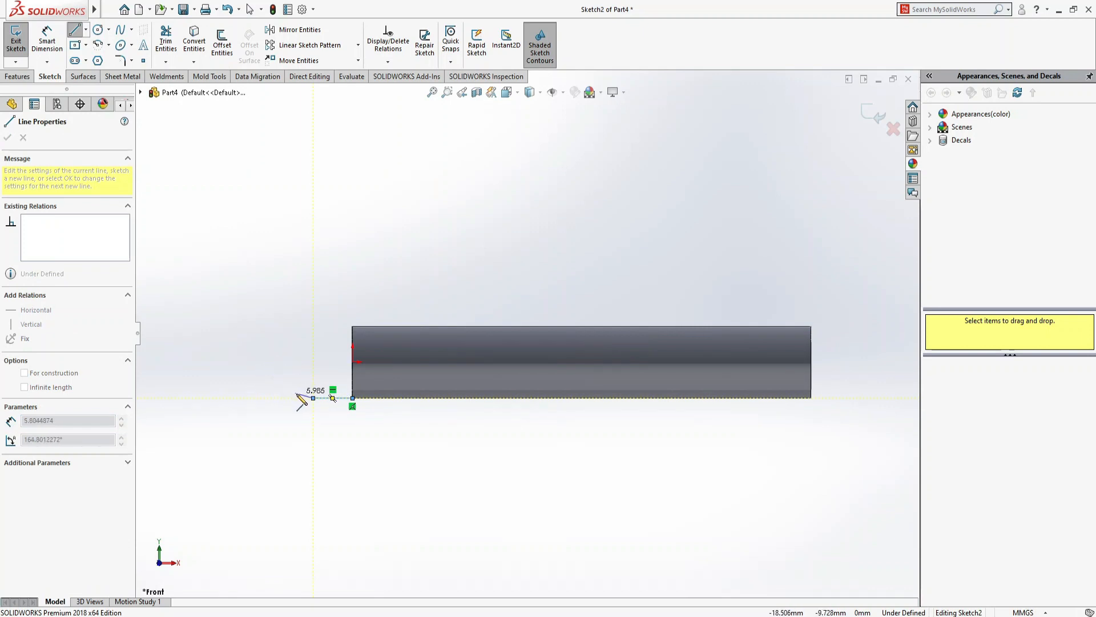
Continue with a tangent arc of about 11 mm radius and close the profile with straight lines through the rod end's upper and lower corners
{"action": "mouse_move", "coordinate": [313, 398]}
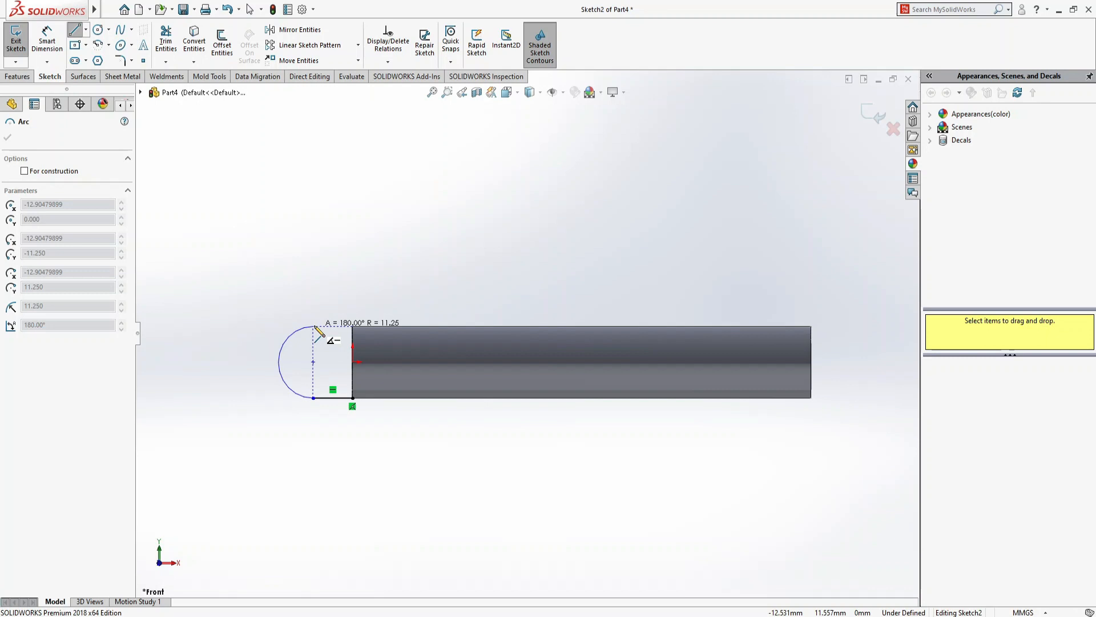
{"action": "scroll", "coordinate": [318, 333], "scroll_direction": "down", "scroll_amount": 2}
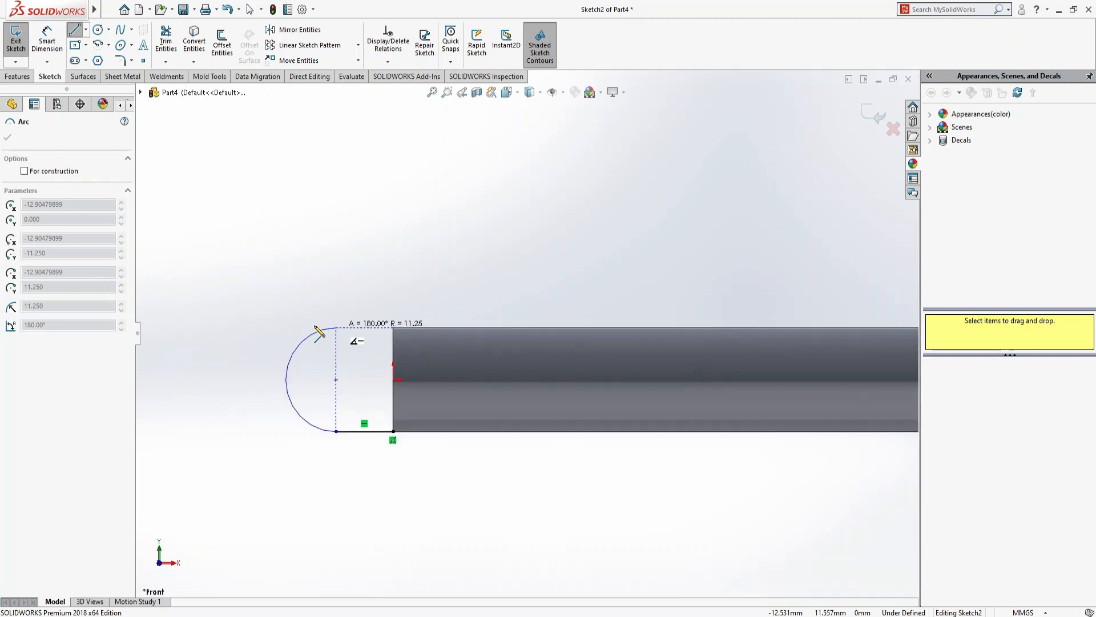
{"action": "scroll", "coordinate": [318, 331], "scroll_direction": "down", "scroll_amount": 4}
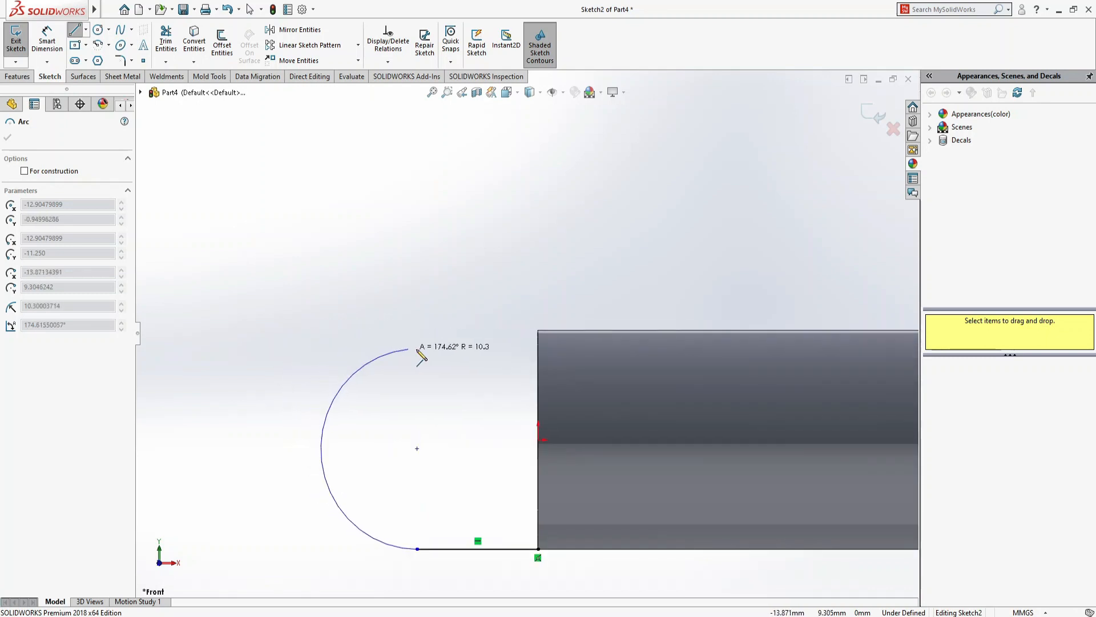
{"action": "left_click", "coordinate": [426, 331]}
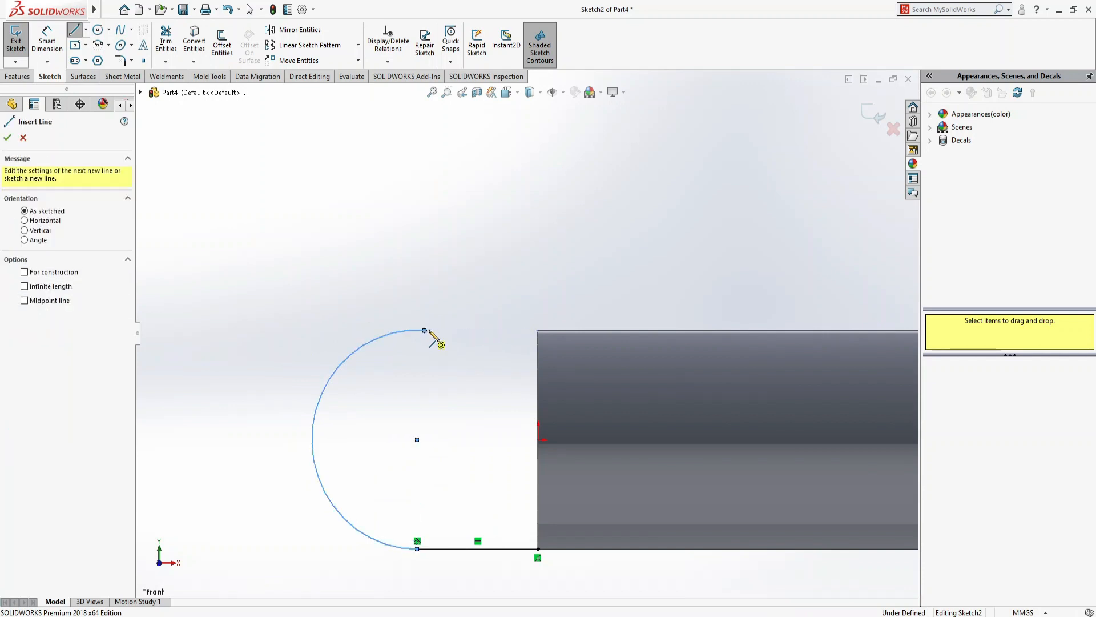
{"action": "left_click", "coordinate": [538, 330]}
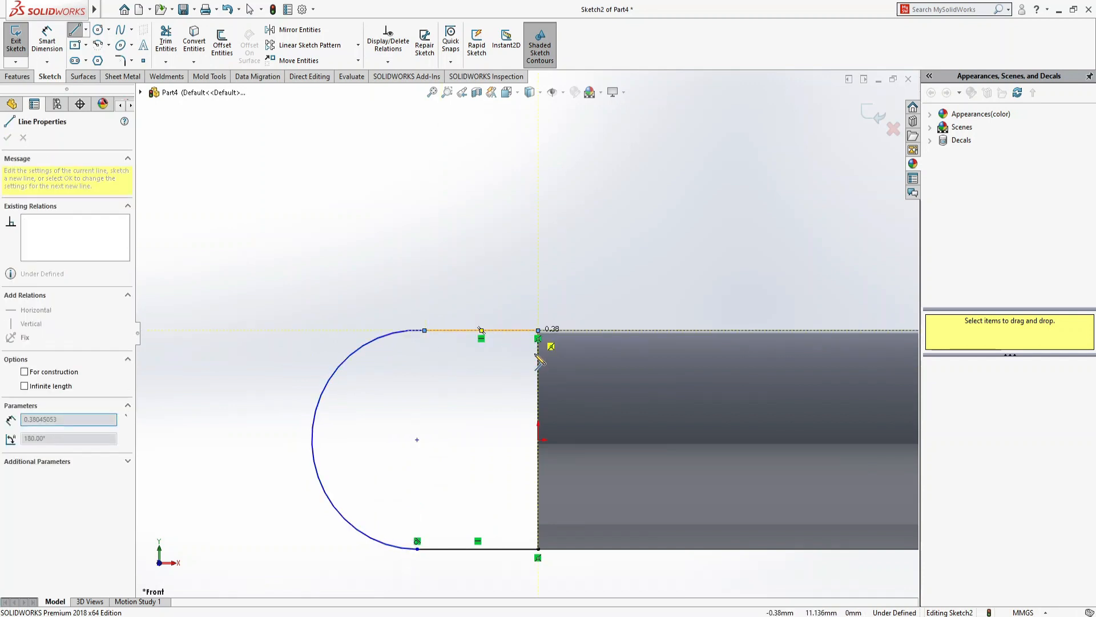
{"action": "left_click", "coordinate": [539, 550]}
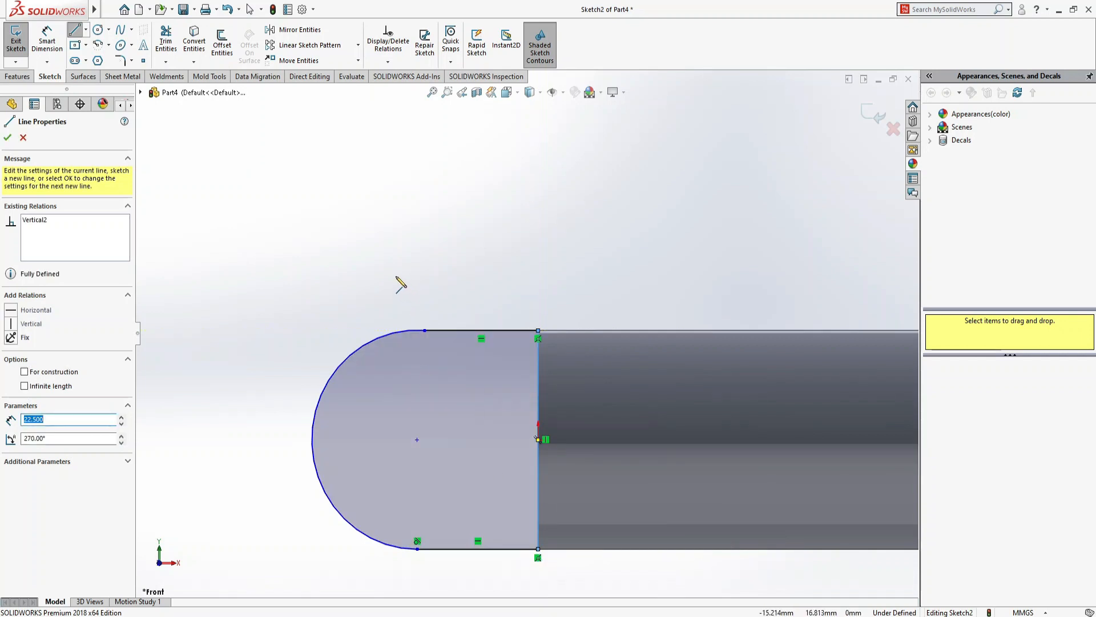
Dimension the profile's lower horizontal line as 10 mm
{"action": "scroll", "coordinate": [391, 349], "scroll_direction": "up", "scroll_amount": 3}
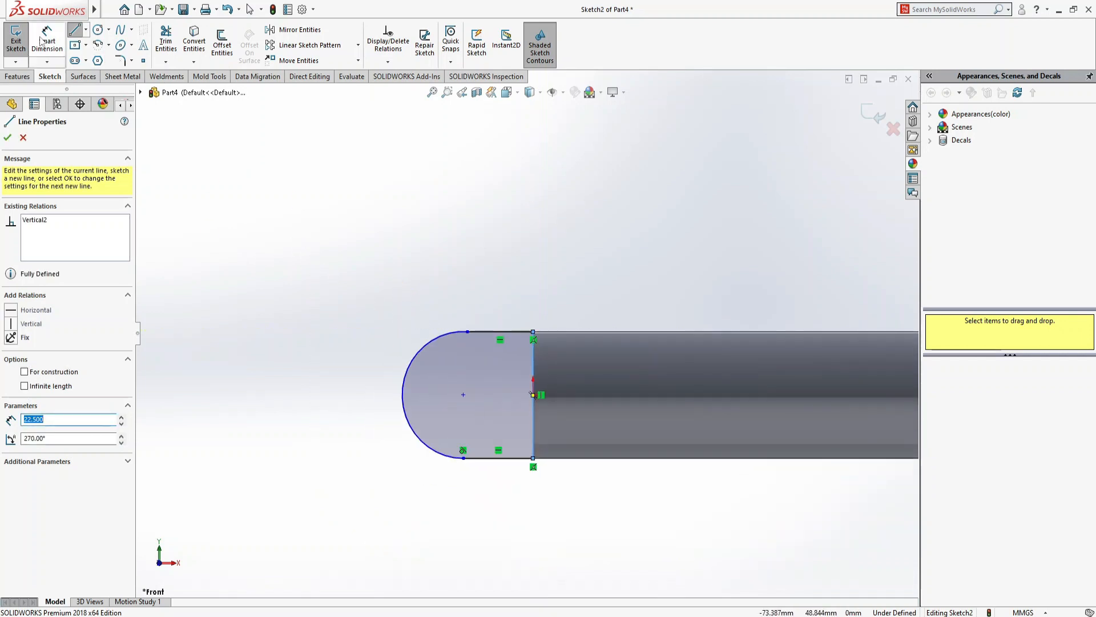
{"action": "left_click", "coordinate": [41, 41]}
{"action": "left_click", "coordinate": [514, 464]}
{"action": "left_click", "coordinate": [512, 508]}
{"action": "type", "text": "1"}
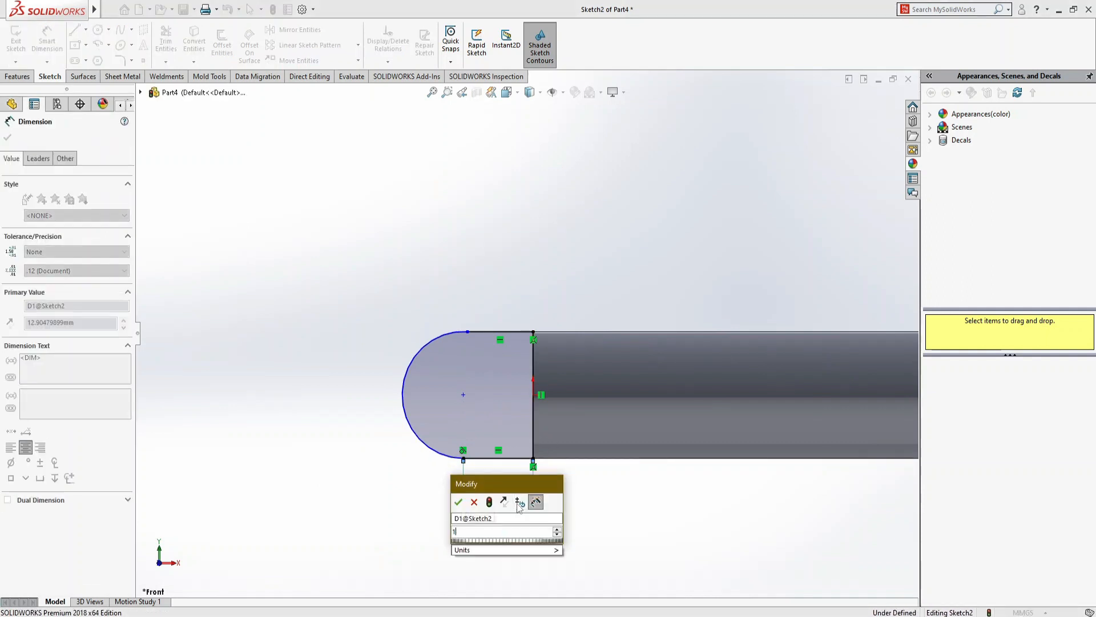
{"action": "type", "text": "0"}
{"action": "key", "text": "Return"}
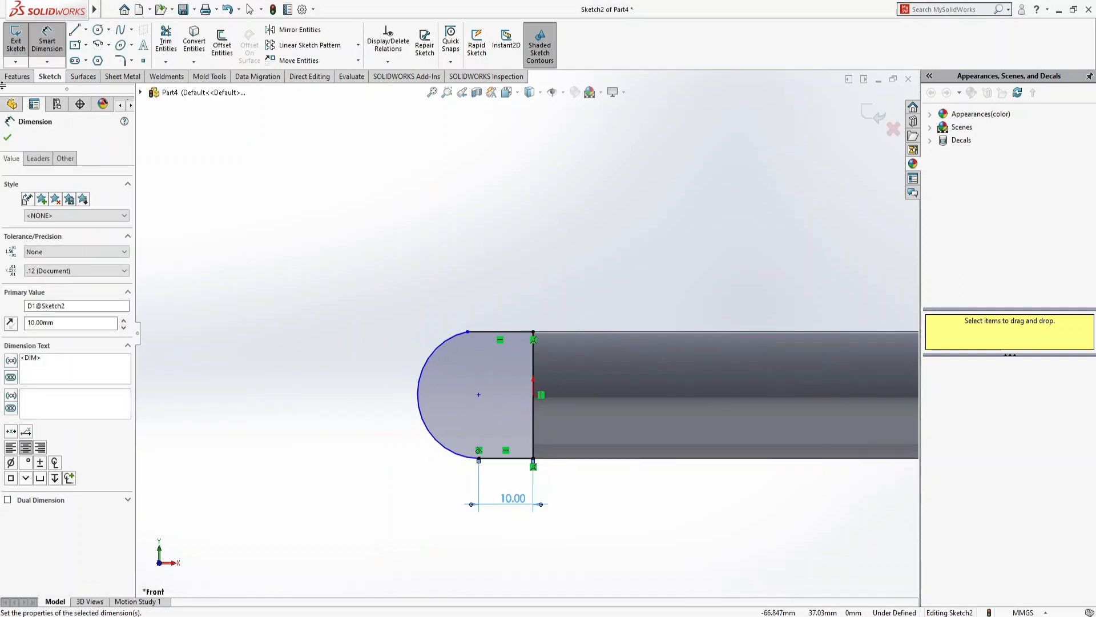
{"action": "key", "text": "Escape"}
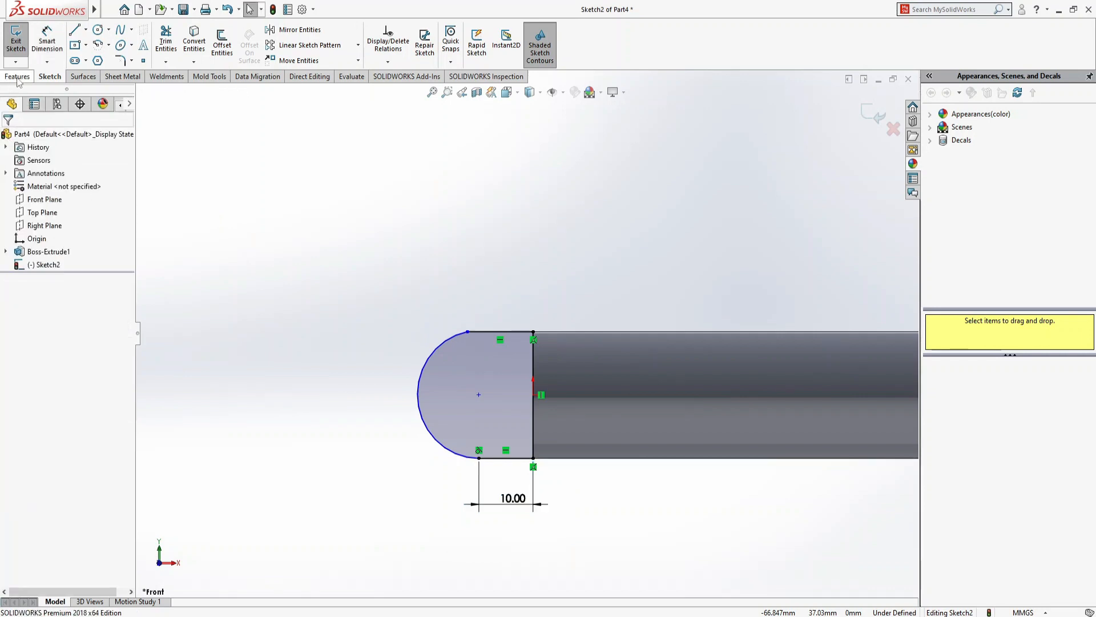
Extrude the rounded end profile symmetrically about its sketch plane to a depth of 3 mm, merged with the rod
{"action": "left_click", "coordinate": [18, 79]}
{"action": "key", "text": "ctrl+7"}
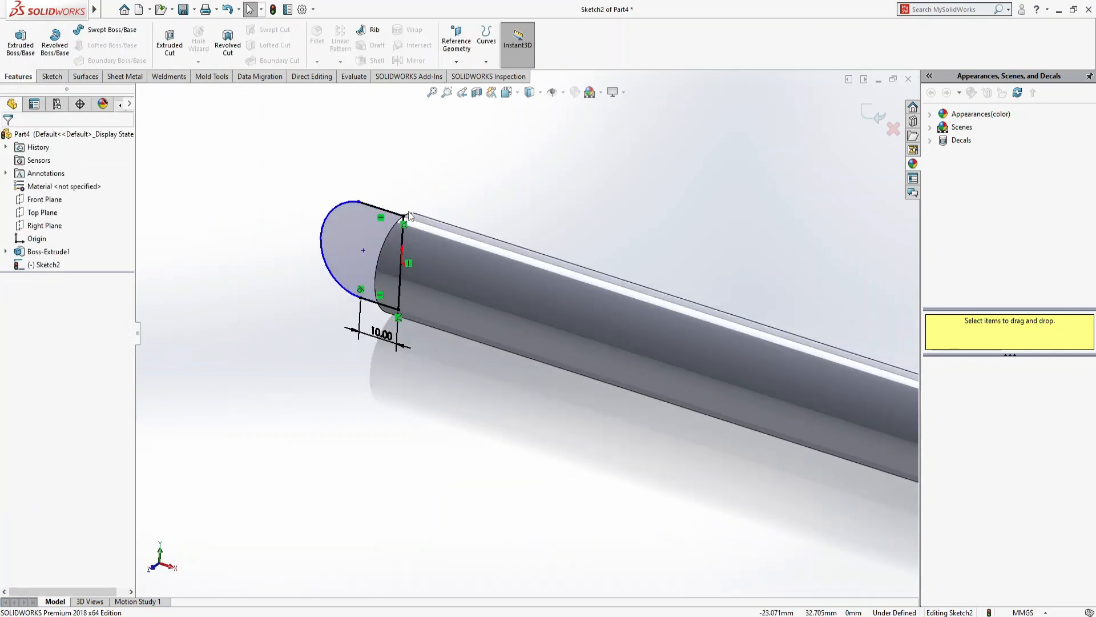
{"action": "left_click", "coordinate": [19, 39]}
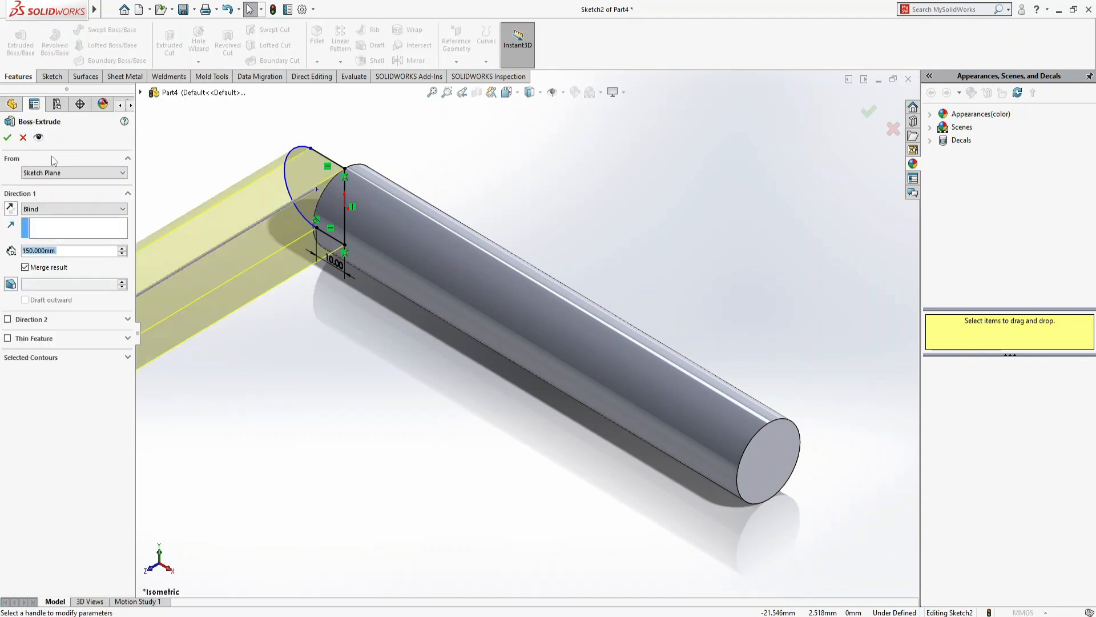
{"action": "left_click", "coordinate": [80, 210]}
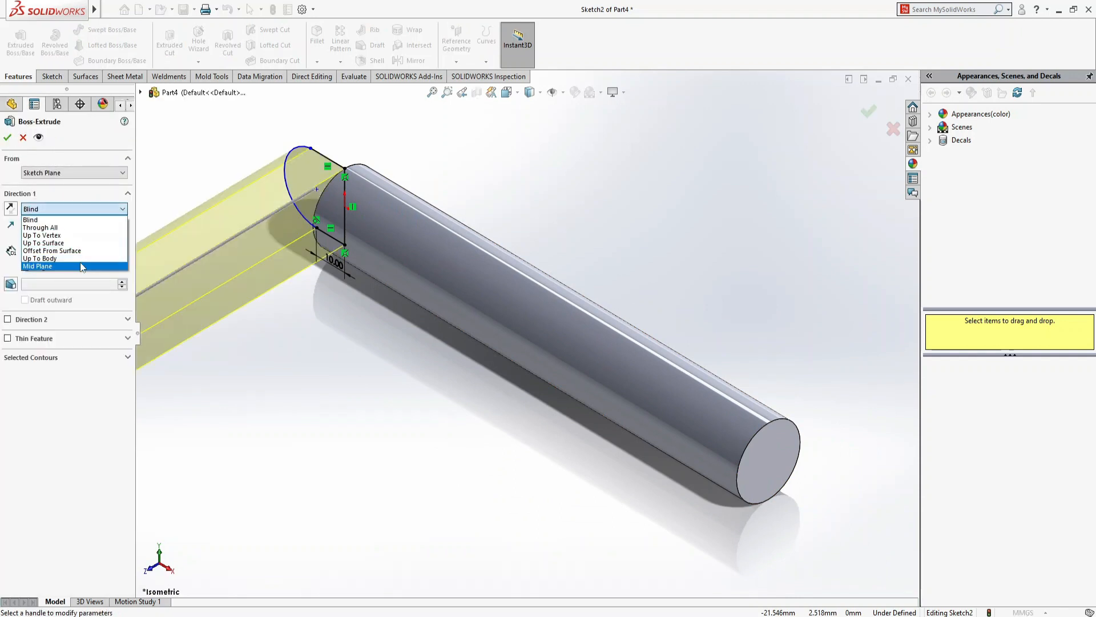
{"action": "left_click", "coordinate": [81, 266]}
{"action": "type", "text": "3"}
{"action": "key", "text": "Return"}
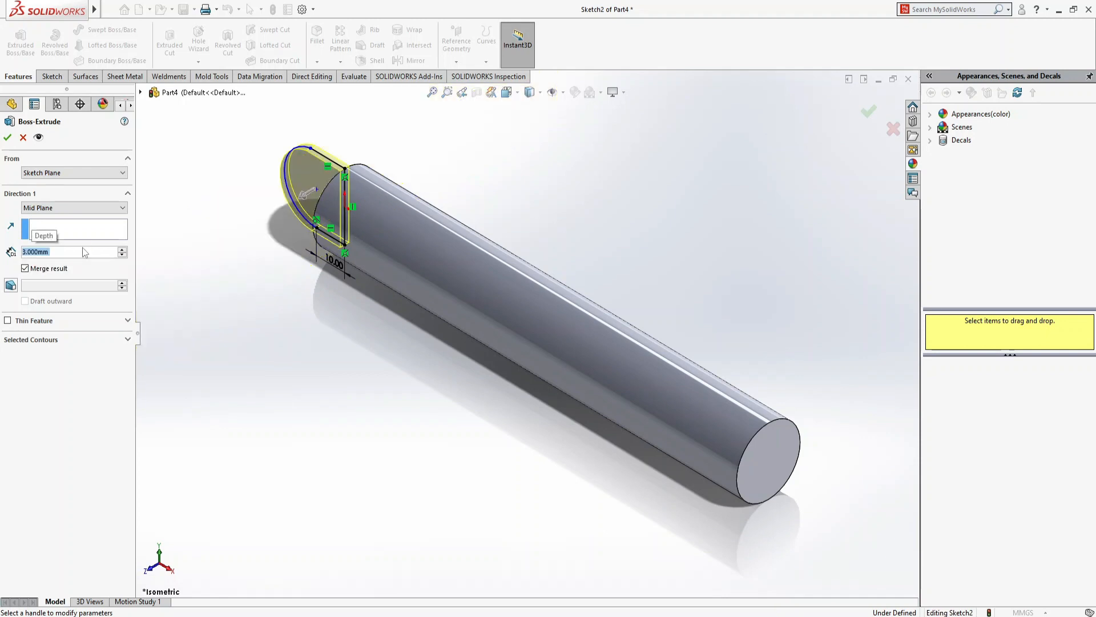
{"action": "key", "text": "Return"}
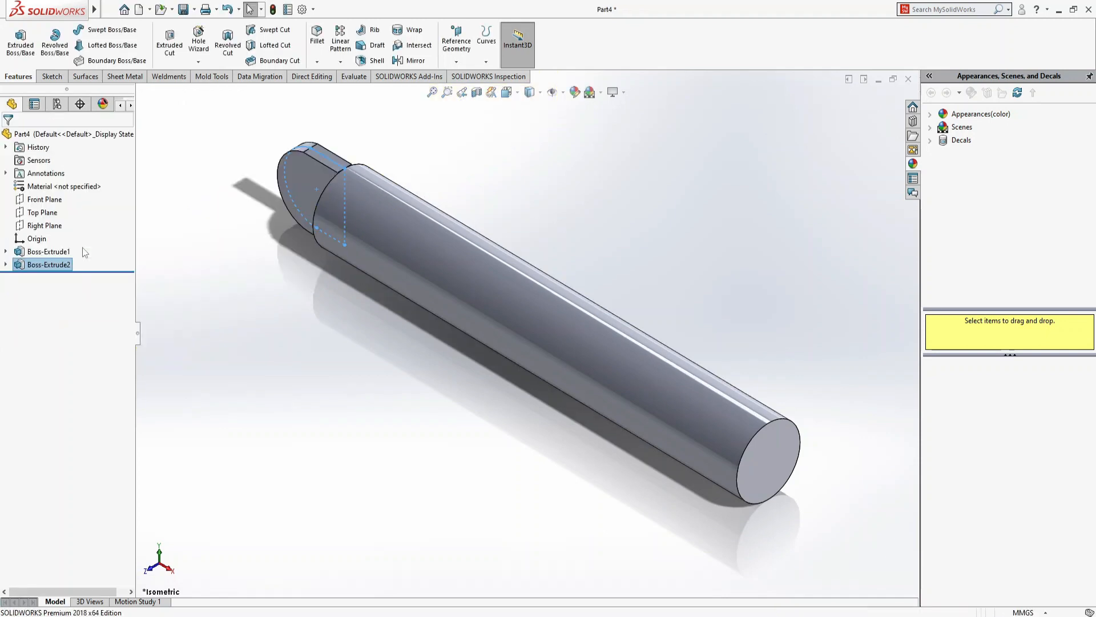
Save the finished rod part under the file name shaft
{"action": "left_click", "coordinate": [398, 388]}
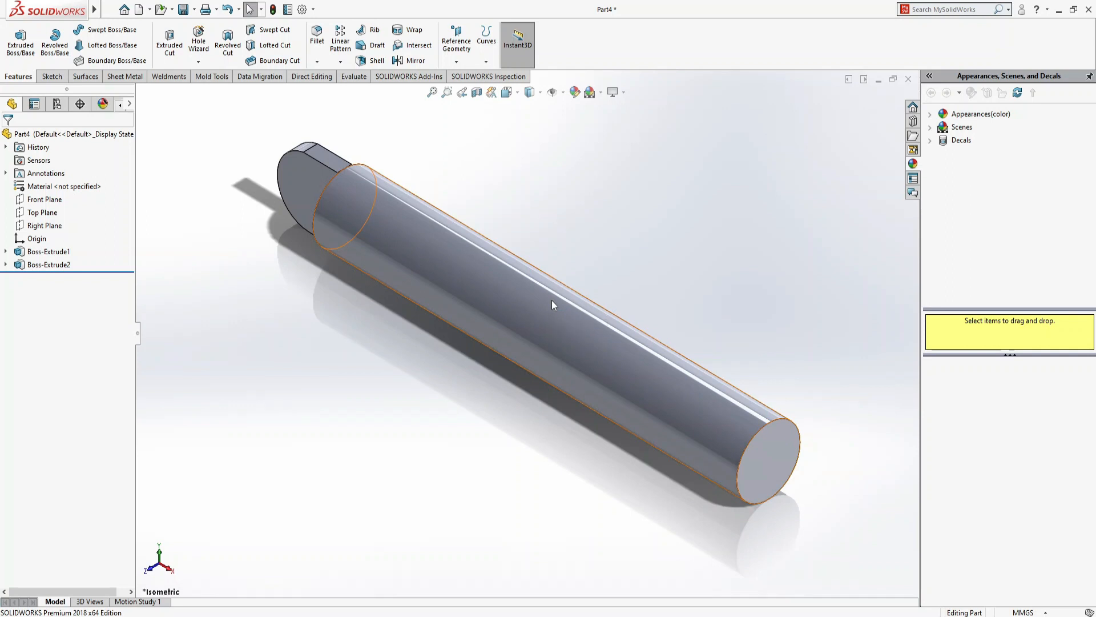
{"action": "key", "text": "ctrl+s"}
{"action": "type", "text": "shaft"}
{"action": "key", "text": "Return"}
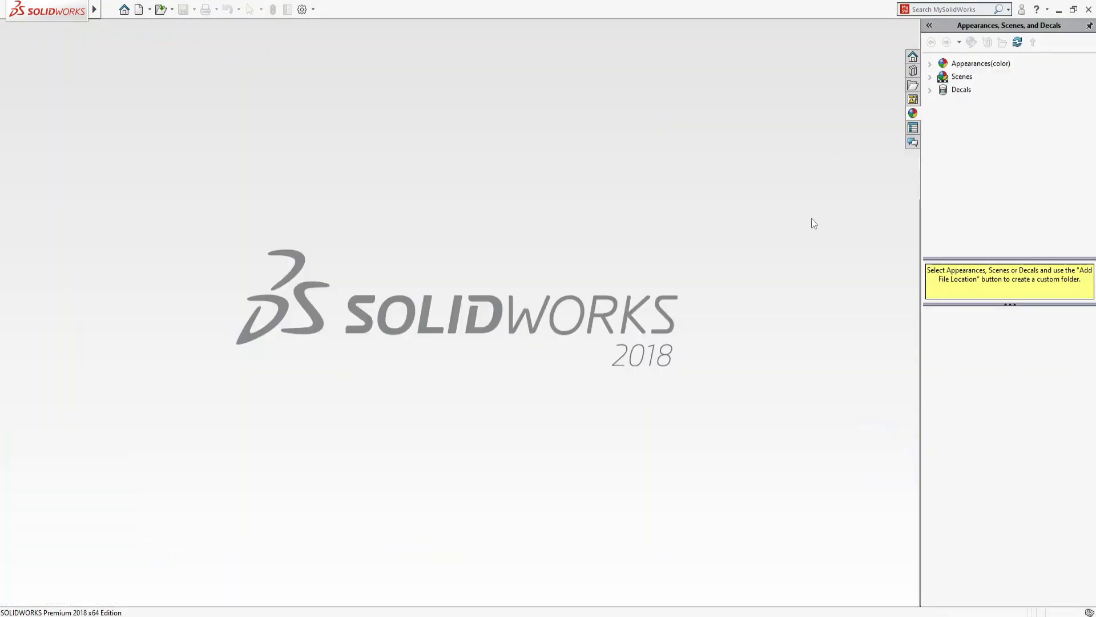
Create a new assembly and place the base part from the cam animation folder as its first component
{"action": "left_click", "coordinate": [139, 10]}
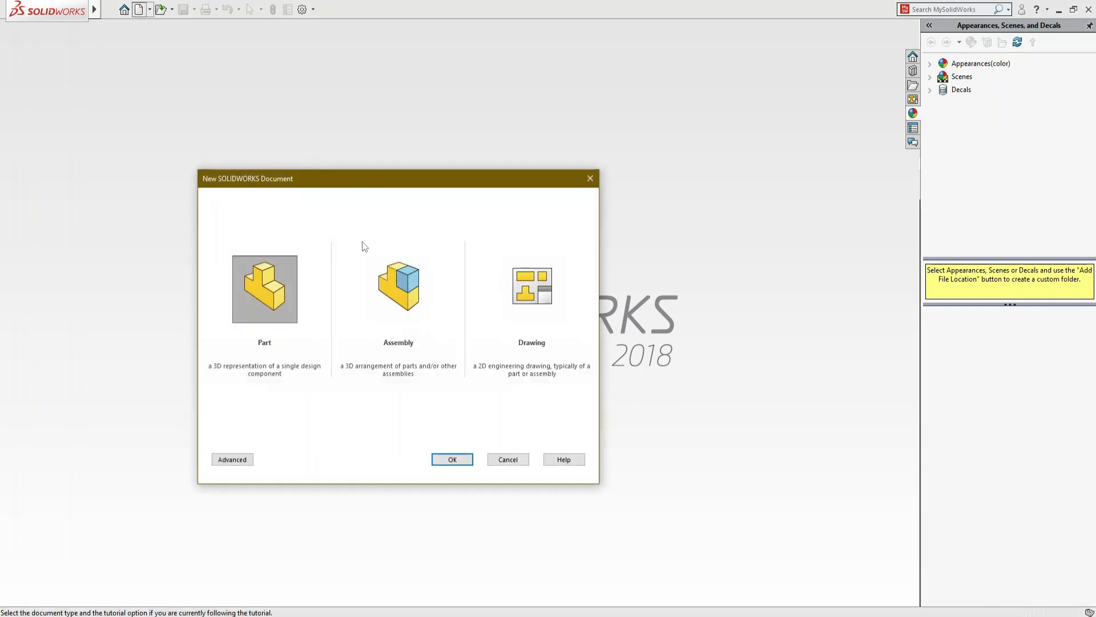
{"action": "double_click", "coordinate": [400, 286]}
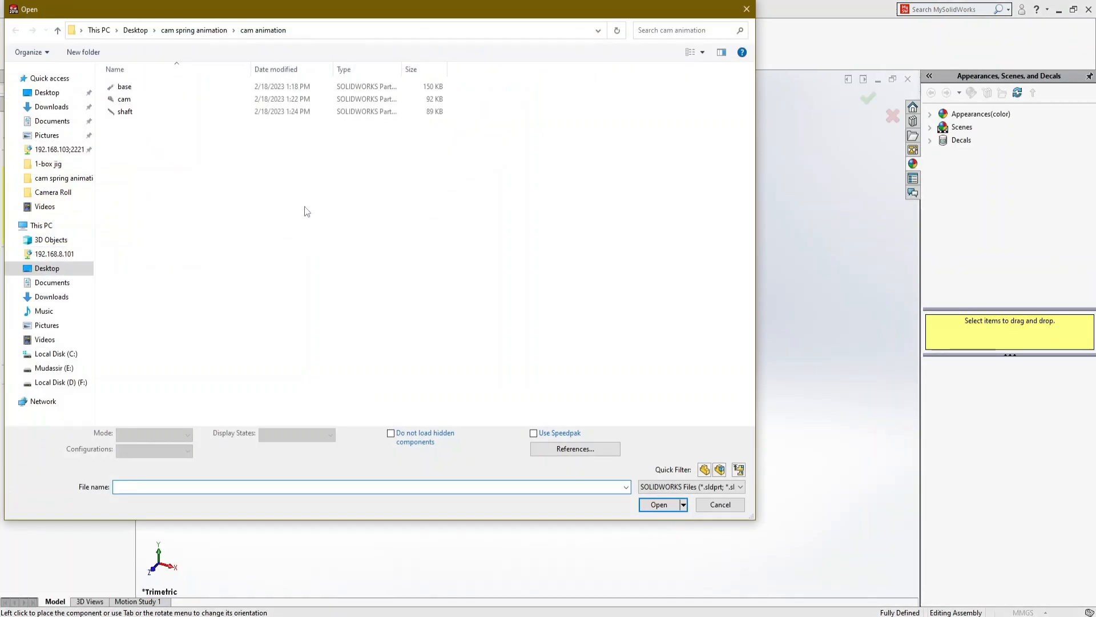
{"action": "double_click", "coordinate": [124, 86]}
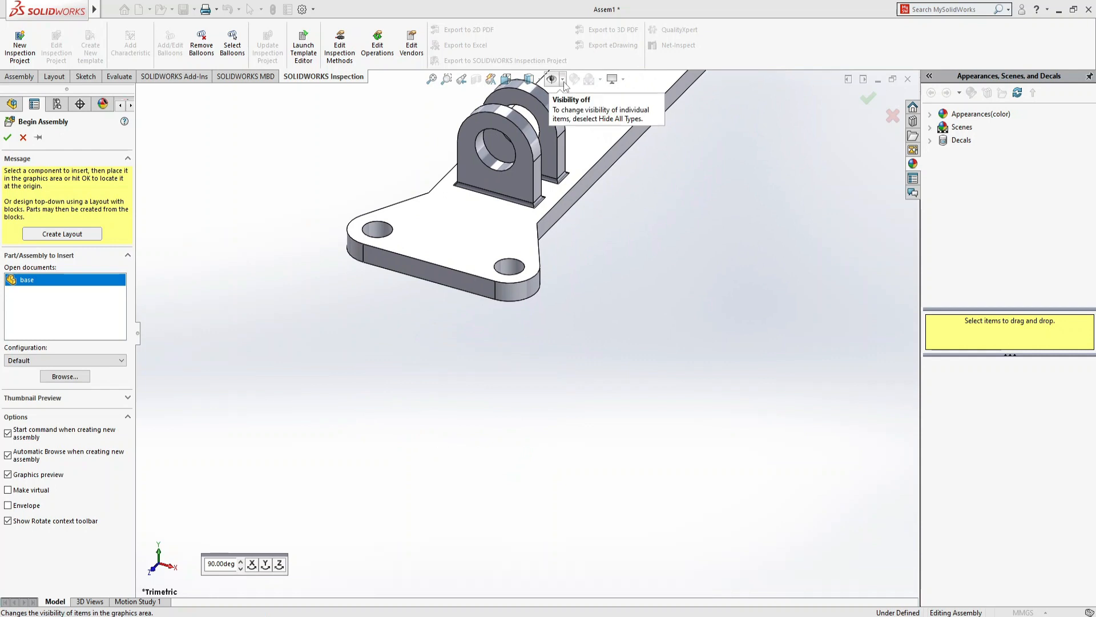
{"action": "left_click", "coordinate": [563, 80]}
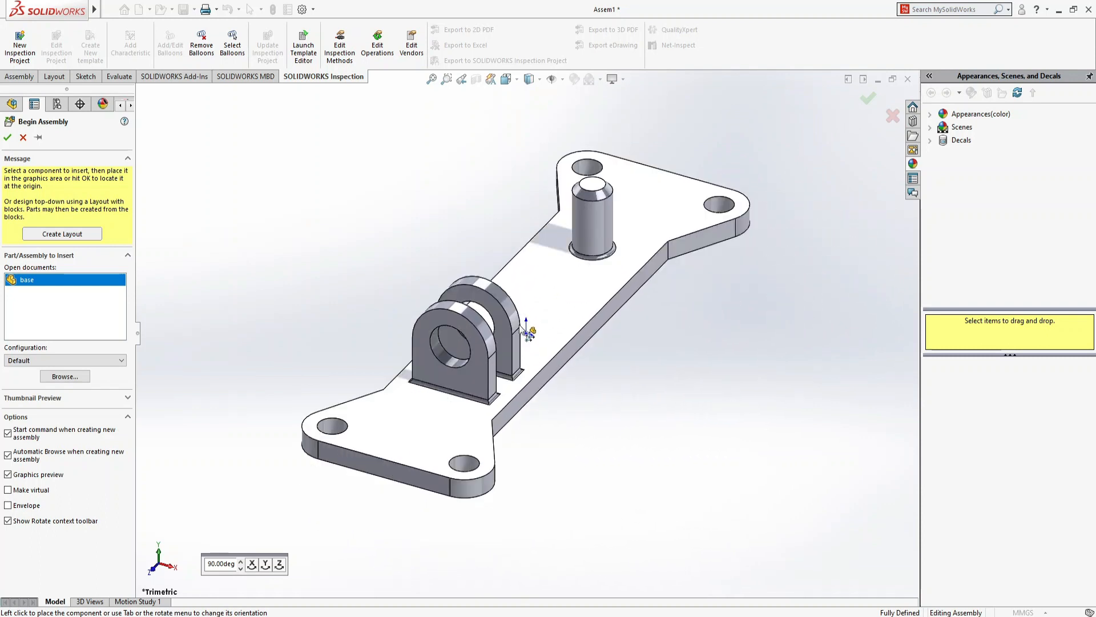
{"action": "left_click", "coordinate": [574, 347]}
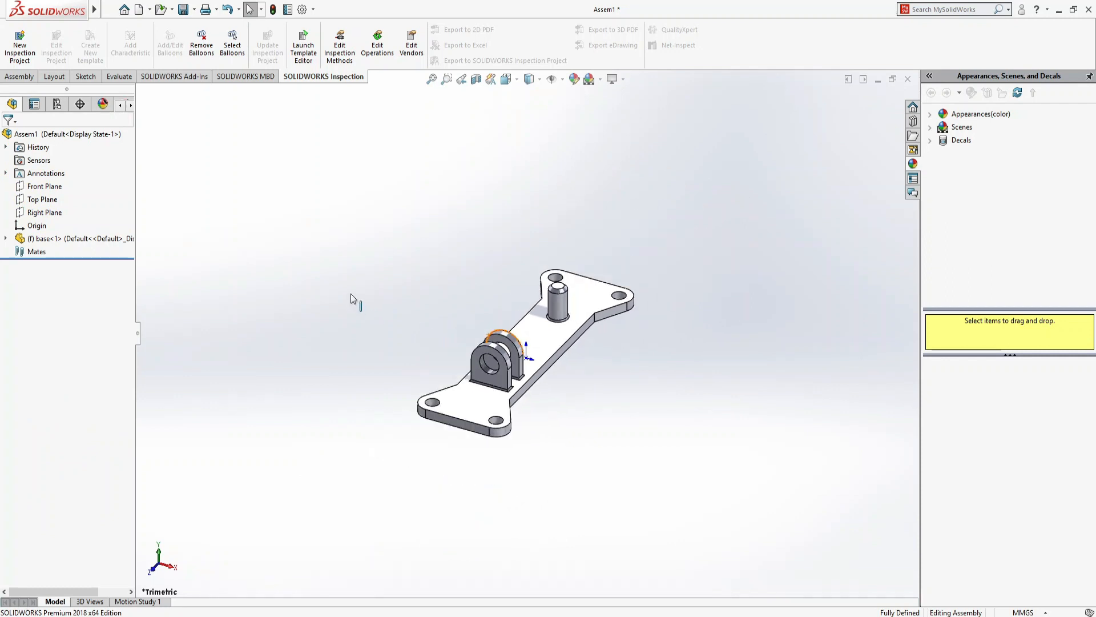
Insert the cam and shaft parts together and place them in free space beside the base
{"action": "left_click", "coordinate": [19, 77]}
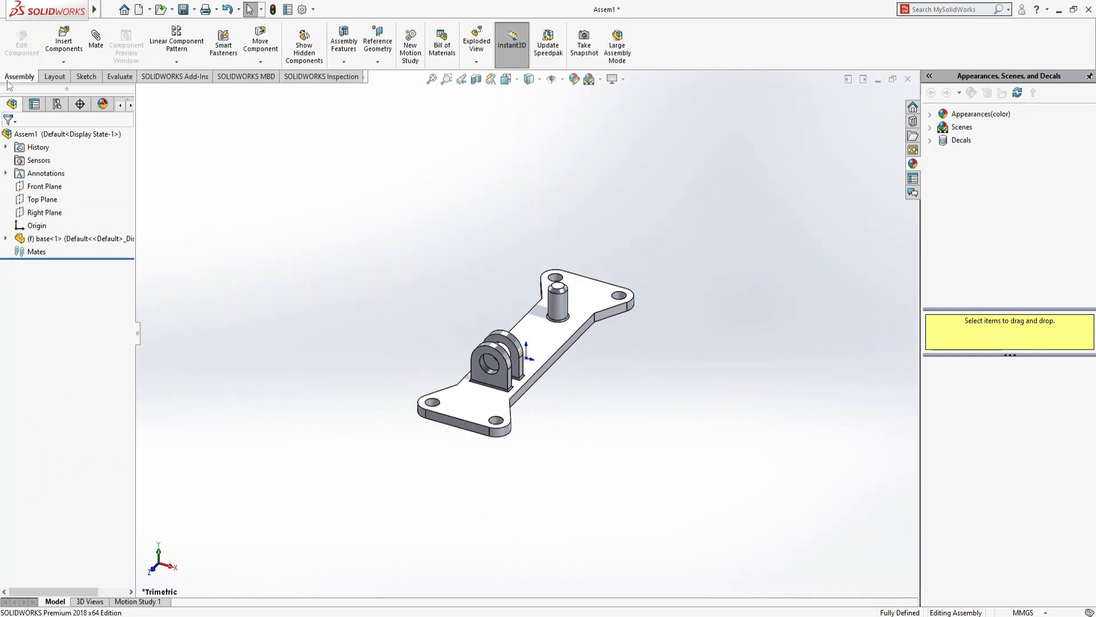
{"action": "left_click", "coordinate": [64, 45]}
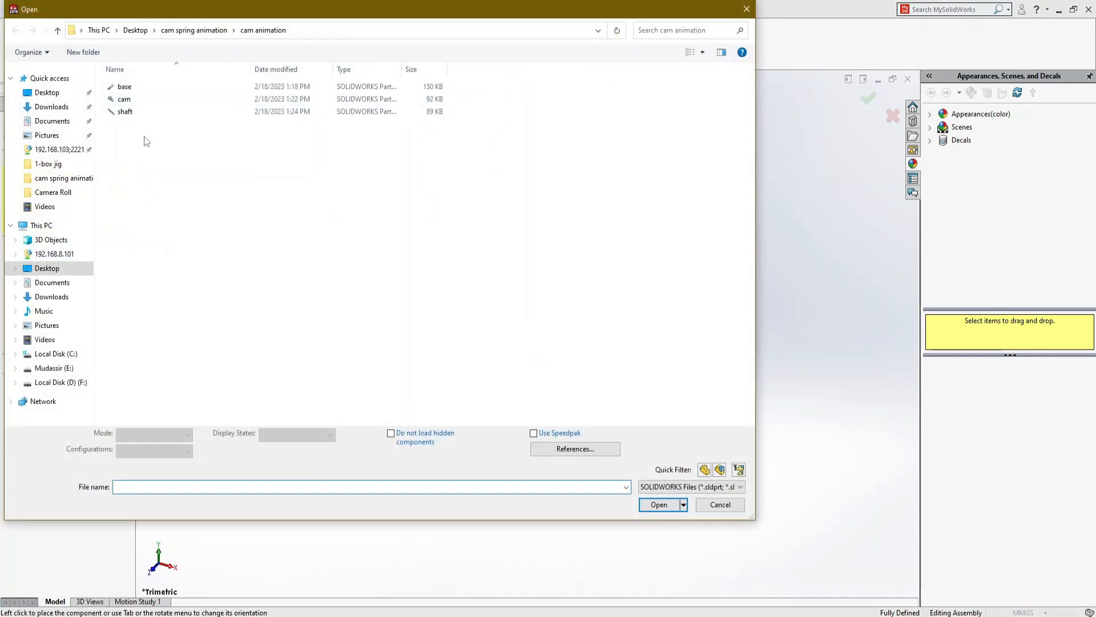
{"action": "left_click_drag", "start_coordinate": [138, 121], "coordinate": [121, 95]}
{"action": "left_click", "coordinate": [657, 505]}
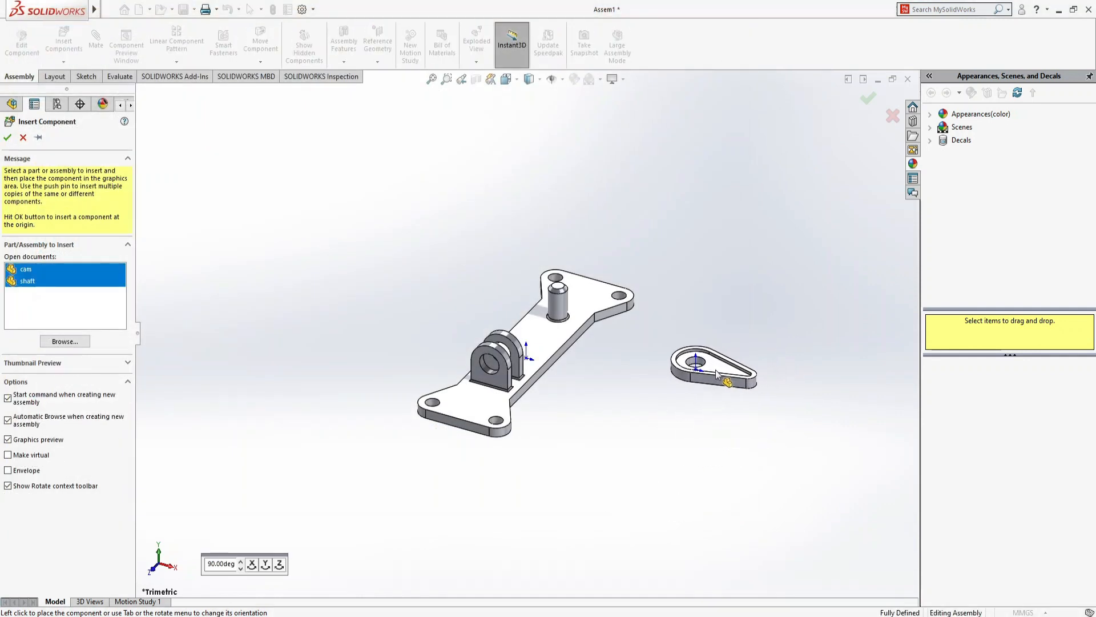
{"action": "left_click", "coordinate": [715, 369]}
{"action": "left_click", "coordinate": [664, 267]}
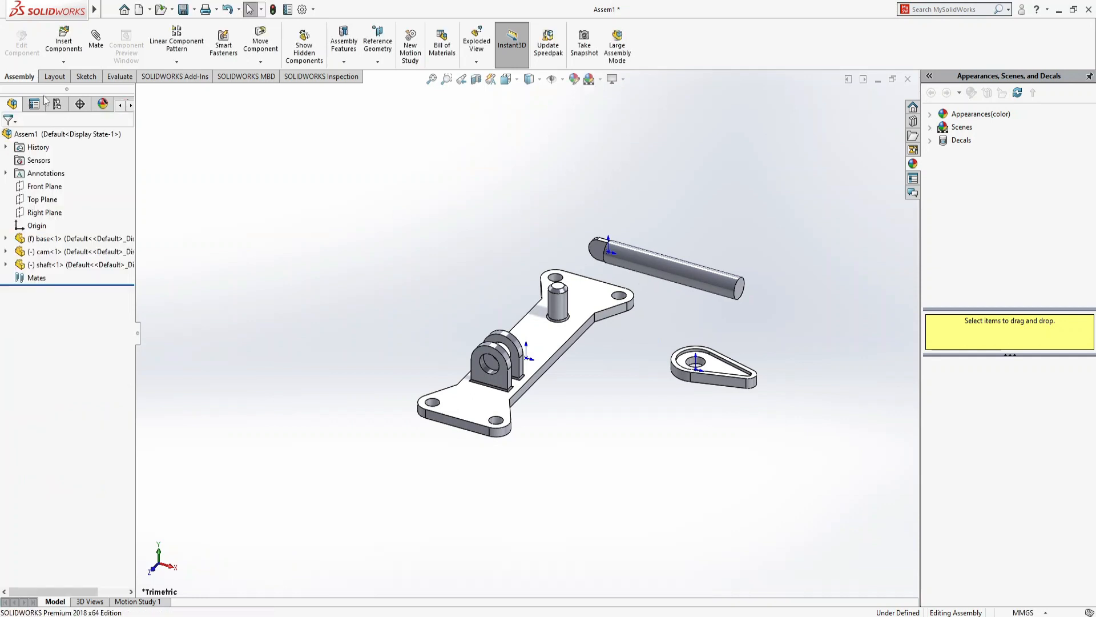
Mate the shaft's cylindrical face concentric with the hole in the base's lugs and turn the shaft about its axis
{"action": "left_click", "coordinate": [96, 37]}
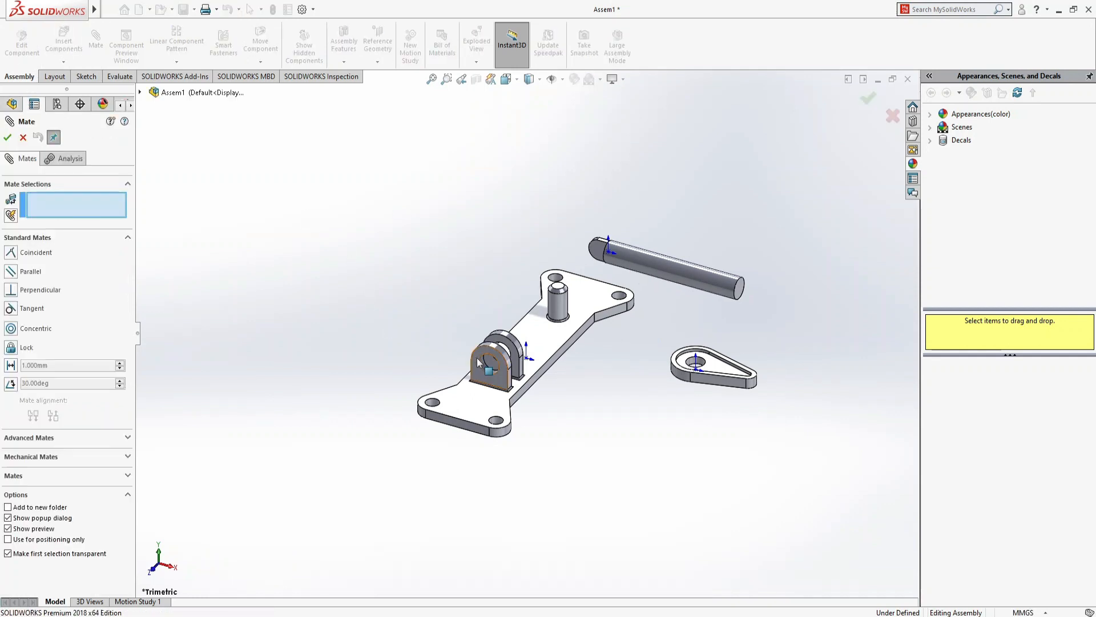
{"action": "scroll", "coordinate": [479, 363], "scroll_direction": "down", "scroll_amount": 4}
{"action": "left_click", "coordinate": [518, 361]}
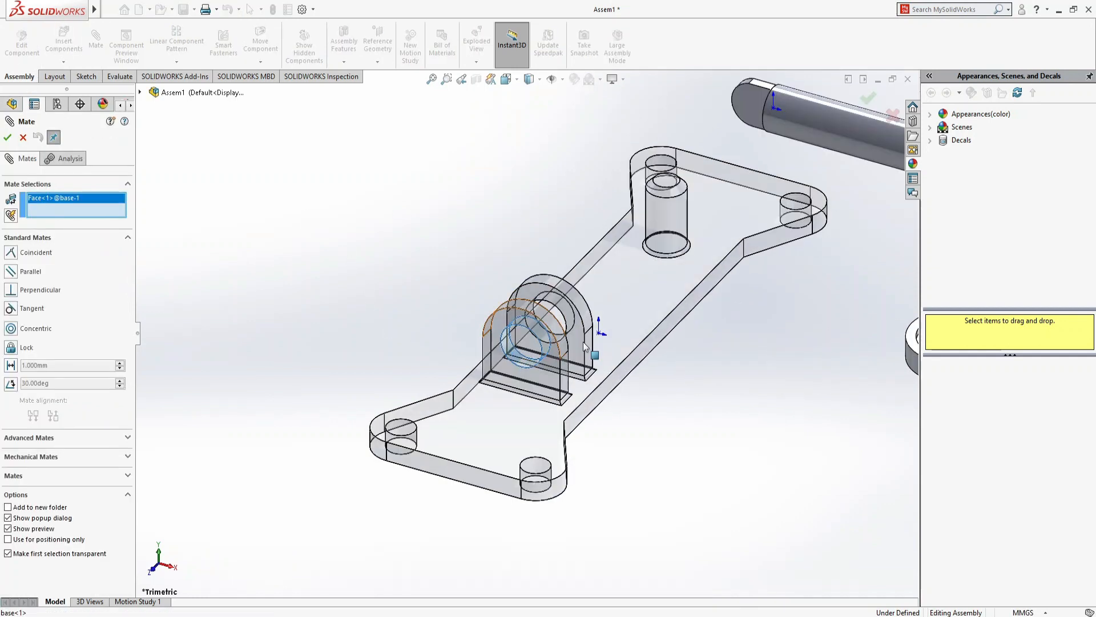
{"action": "left_click", "coordinate": [851, 141]}
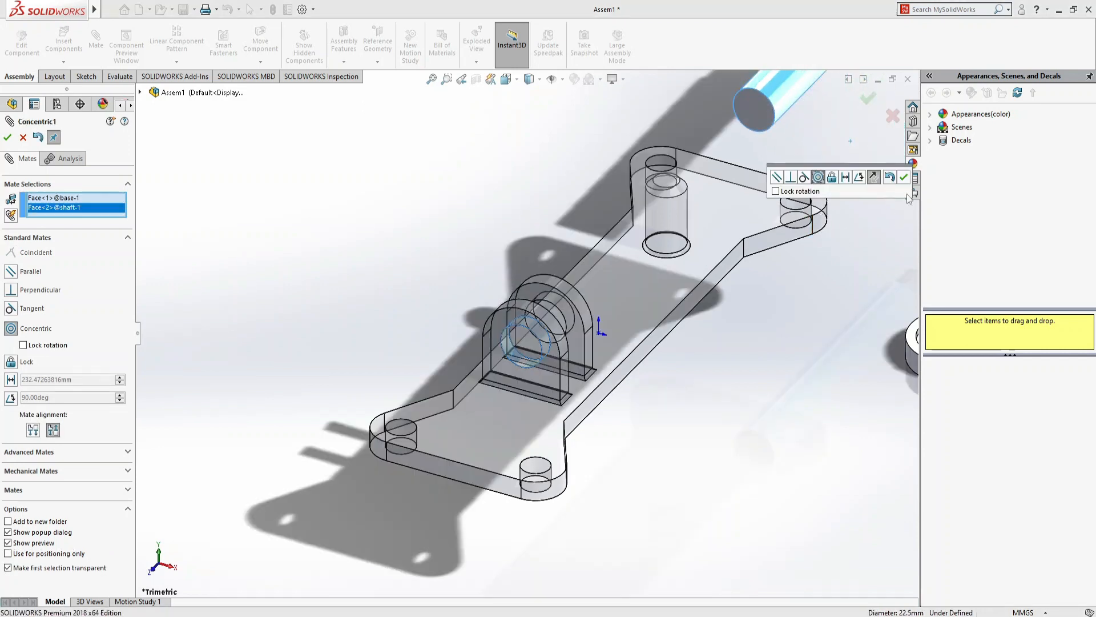
{"action": "left_click", "coordinate": [904, 177]}
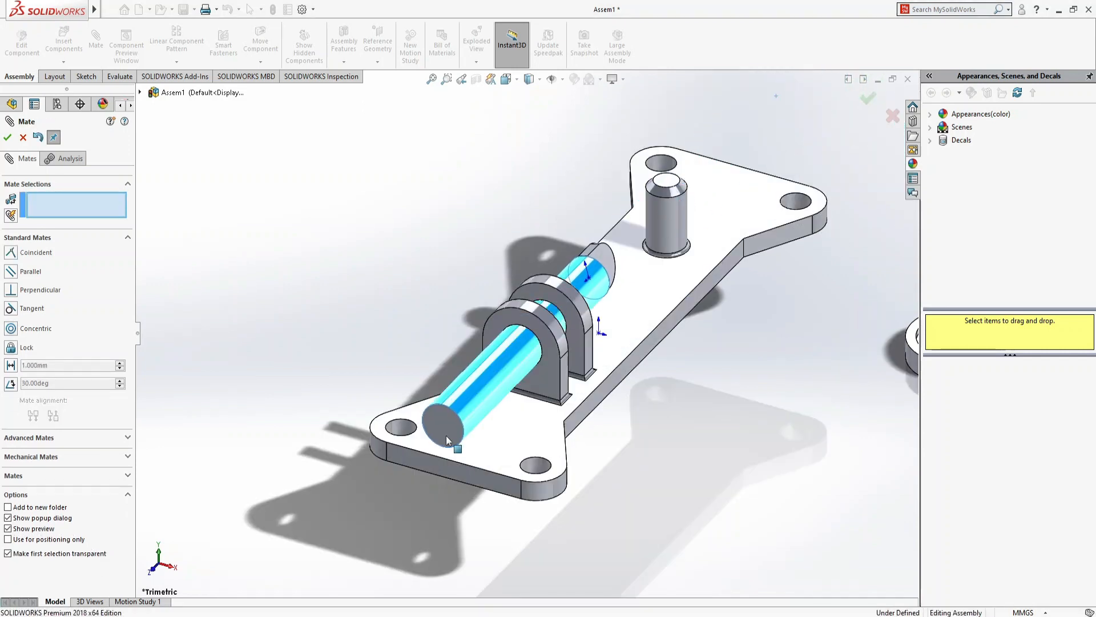
{"action": "left_click_drag", "start_coordinate": [487, 431], "coordinate": [490, 478]}
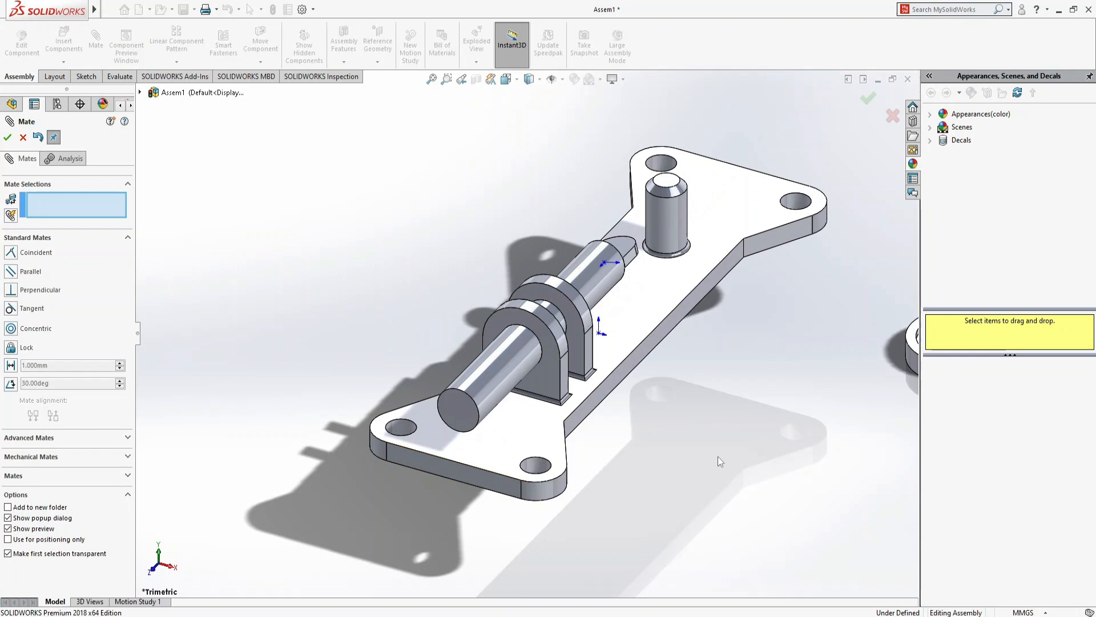
Mate the cam's hole concentric with the base's upright pin and swing the cam around towards the shaft
{"action": "scroll", "coordinate": [782, 355], "scroll_direction": "up", "scroll_amount": 3}
{"action": "scroll", "coordinate": [778, 356], "scroll_direction": "down", "scroll_amount": 6}
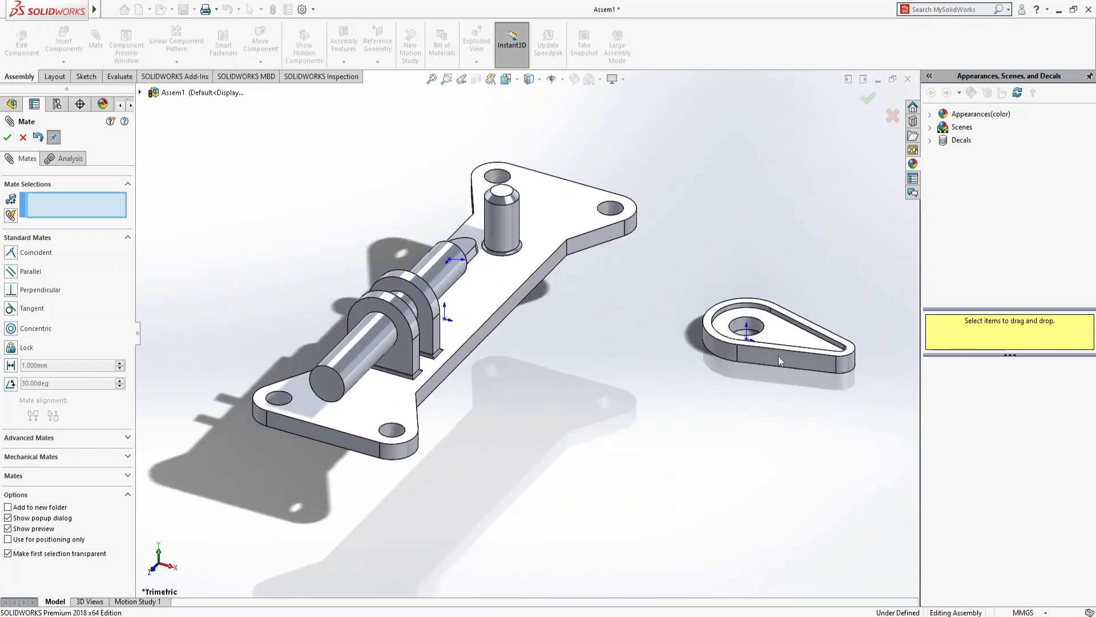
{"action": "left_click", "coordinate": [617, 266]}
{"action": "scroll", "coordinate": [358, 280], "scroll_direction": "up", "scroll_amount": 4}
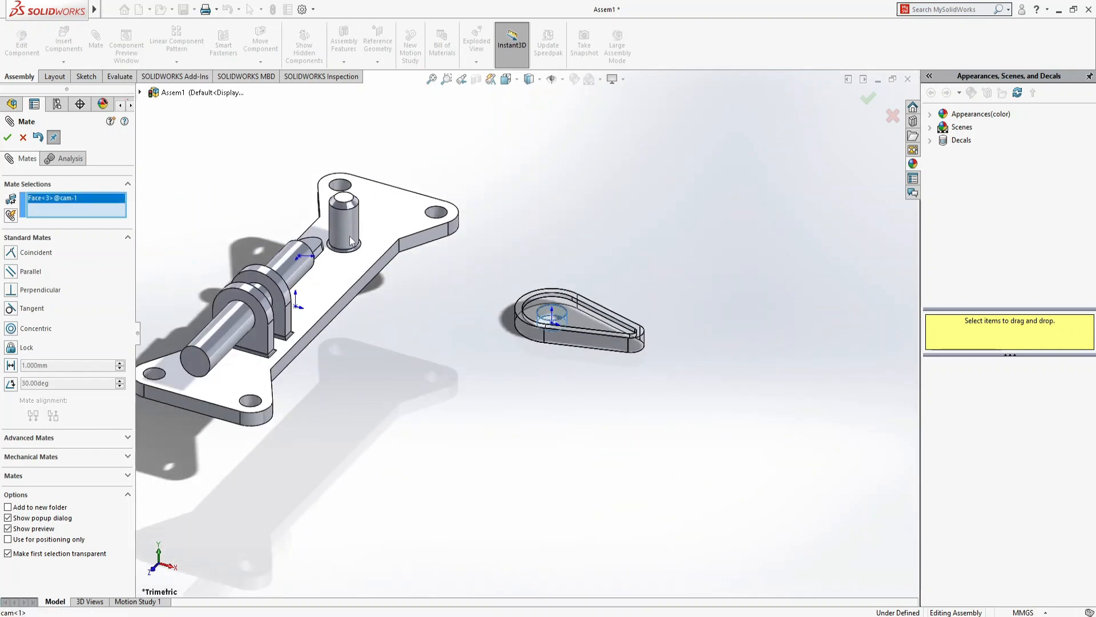
{"action": "left_click", "coordinate": [344, 219]}
{"action": "left_click", "coordinate": [329, 193]}
{"action": "left_click_drag", "start_coordinate": [431, 292], "coordinate": [300, 263]}
Finish mating and, seen from above, slide the shaft back and turn the cam so its tip points at the shaft's rounded end
{"action": "left_click", "coordinate": [234, 383]}
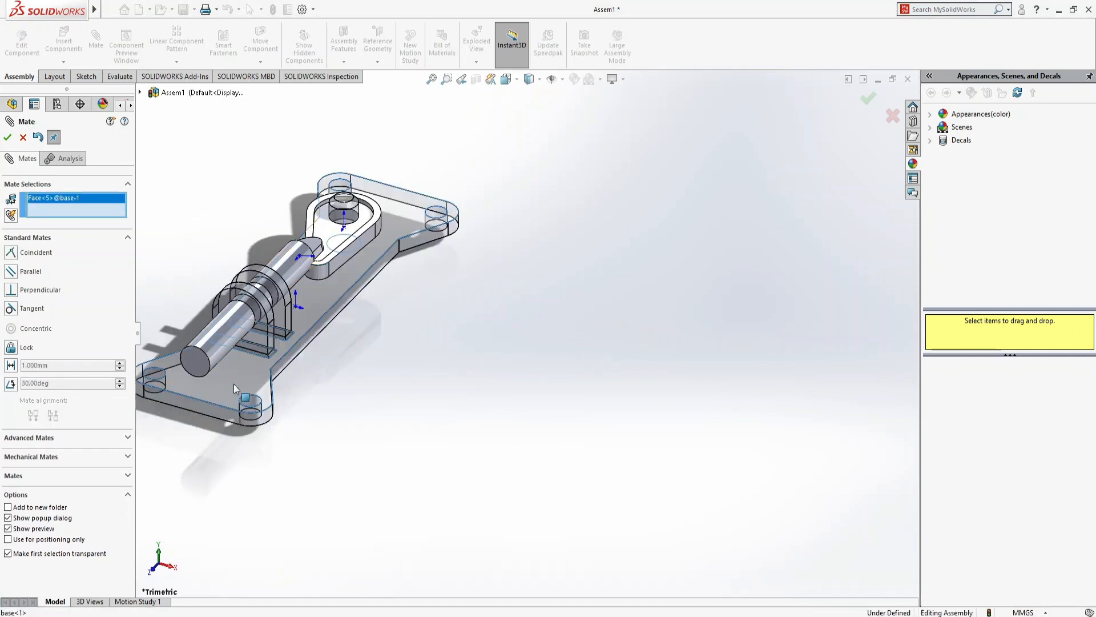
{"action": "key", "text": "ctrl+8"}
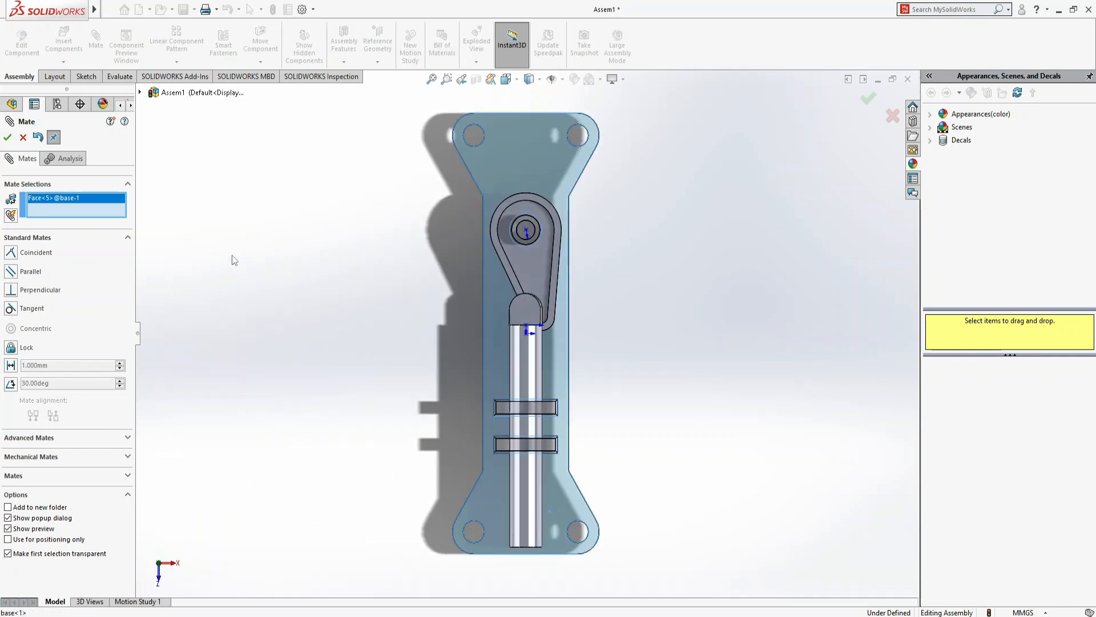
{"action": "left_click", "coordinate": [22, 137]}
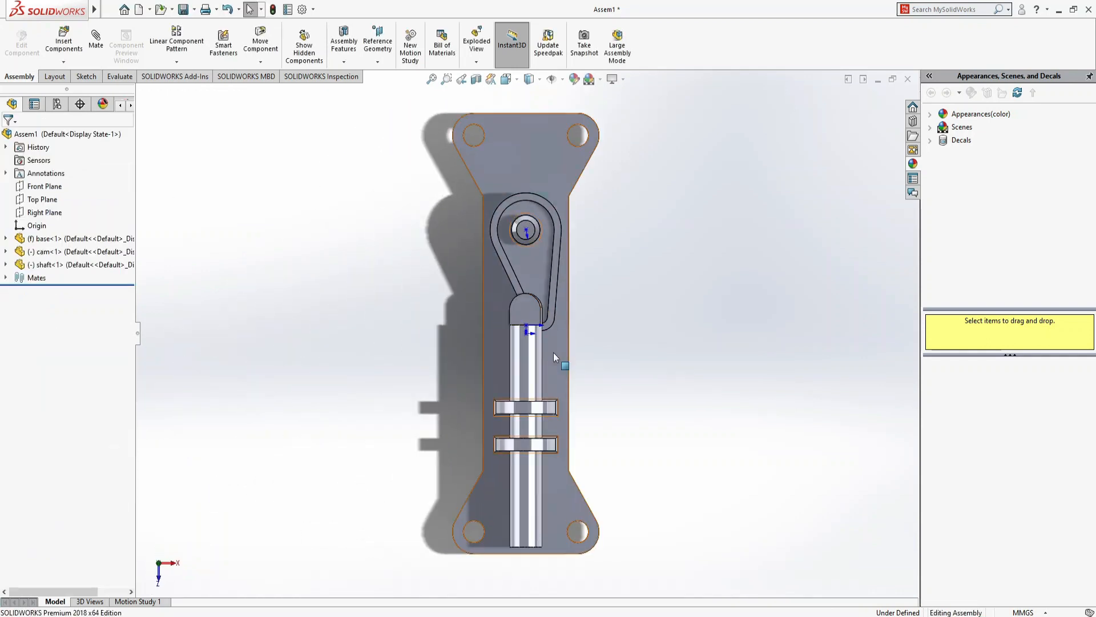
{"action": "left_click_drag", "start_coordinate": [532, 276], "coordinate": [496, 280]}
{"action": "left_click_drag", "start_coordinate": [525, 370], "coordinate": [519, 407]}
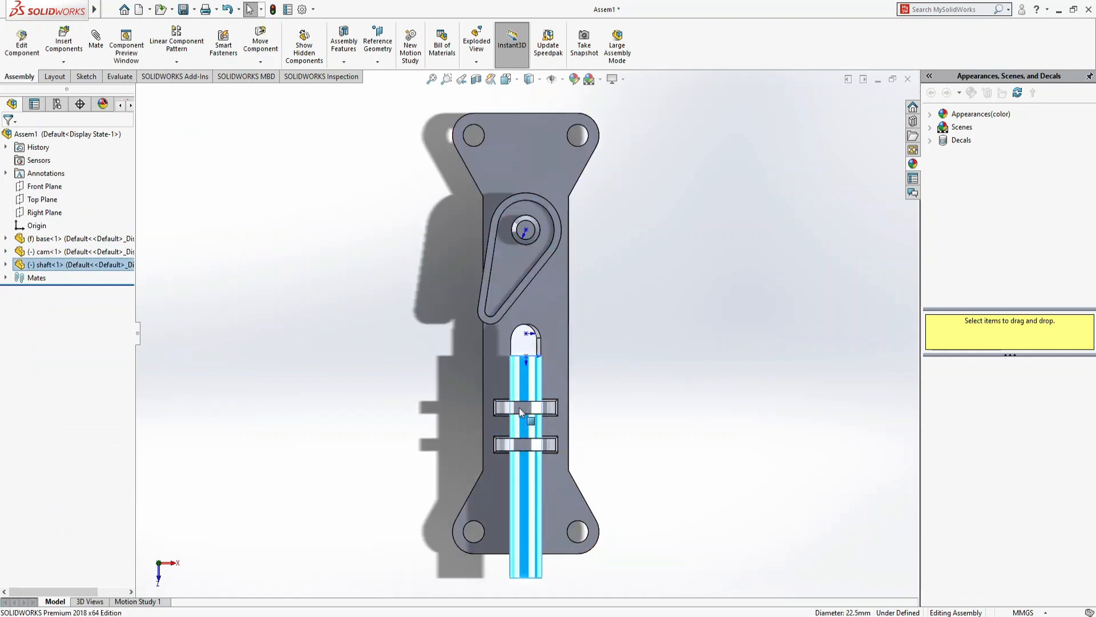
{"action": "left_click_drag", "start_coordinate": [503, 302], "coordinate": [528, 292]}
{"action": "key", "text": "Escape"}
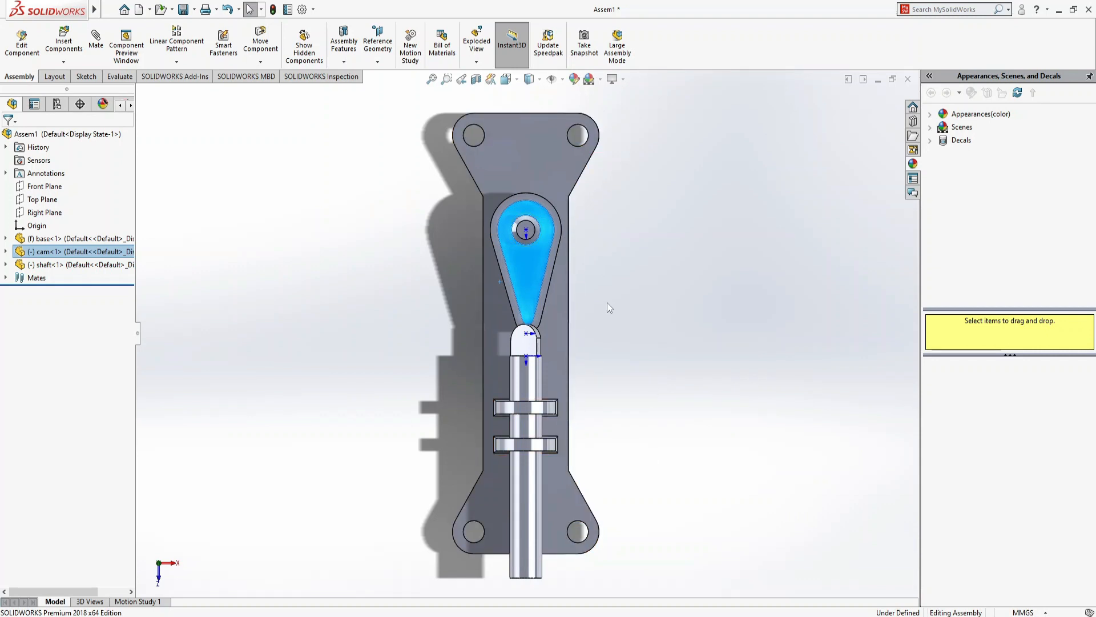
Turn the shaft about its axis until its flat end tab lies roughly parallel to the cam, and hide the origins
{"action": "key", "text": "ctrl+7"}
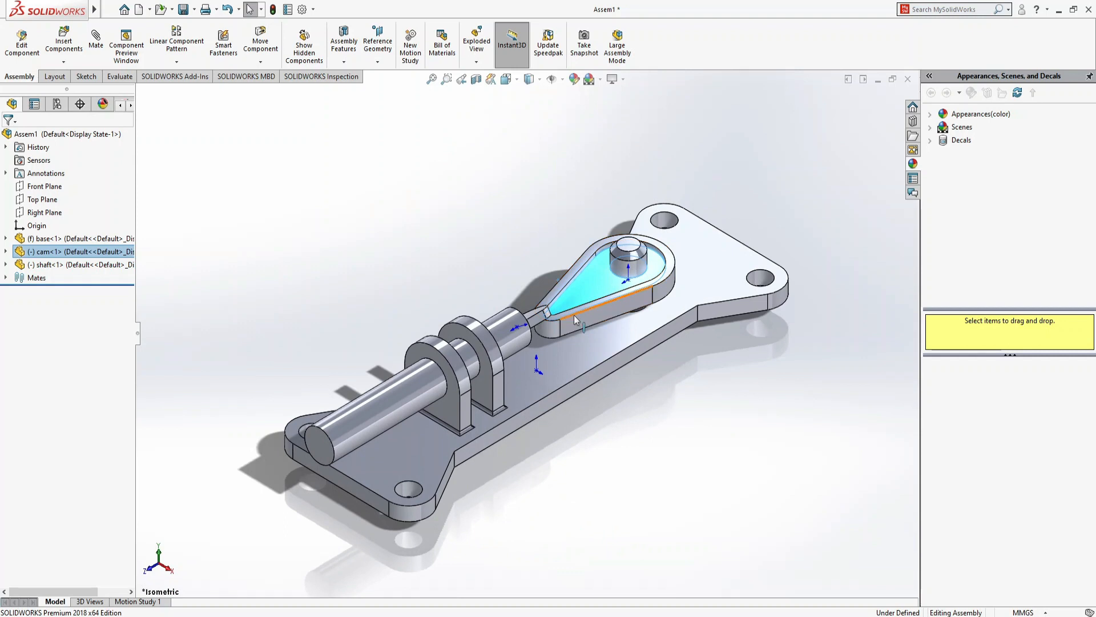
{"action": "left_click_drag", "start_coordinate": [535, 315], "coordinate": [536, 327]}
{"action": "left_click", "coordinate": [498, 230]}
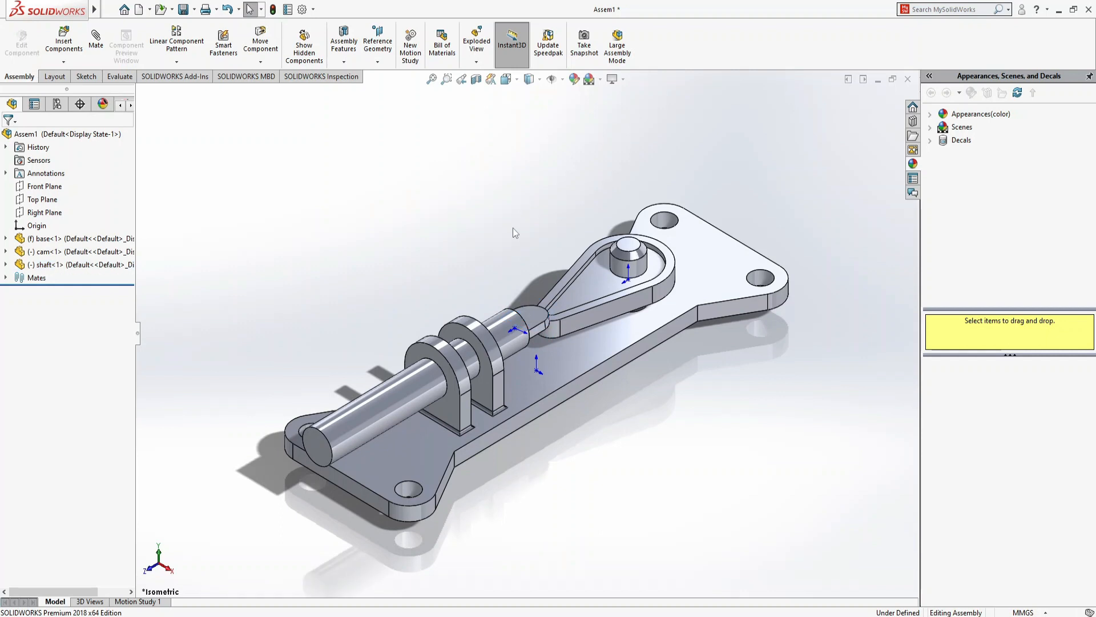
{"action": "left_click", "coordinate": [562, 79]}
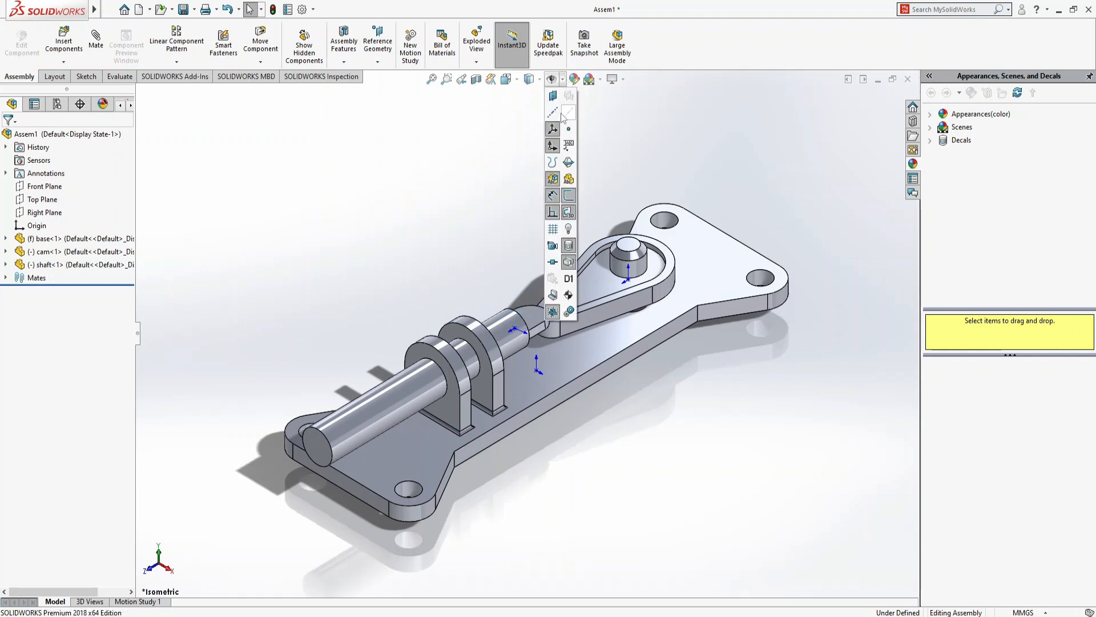
{"action": "left_click", "coordinate": [553, 146]}
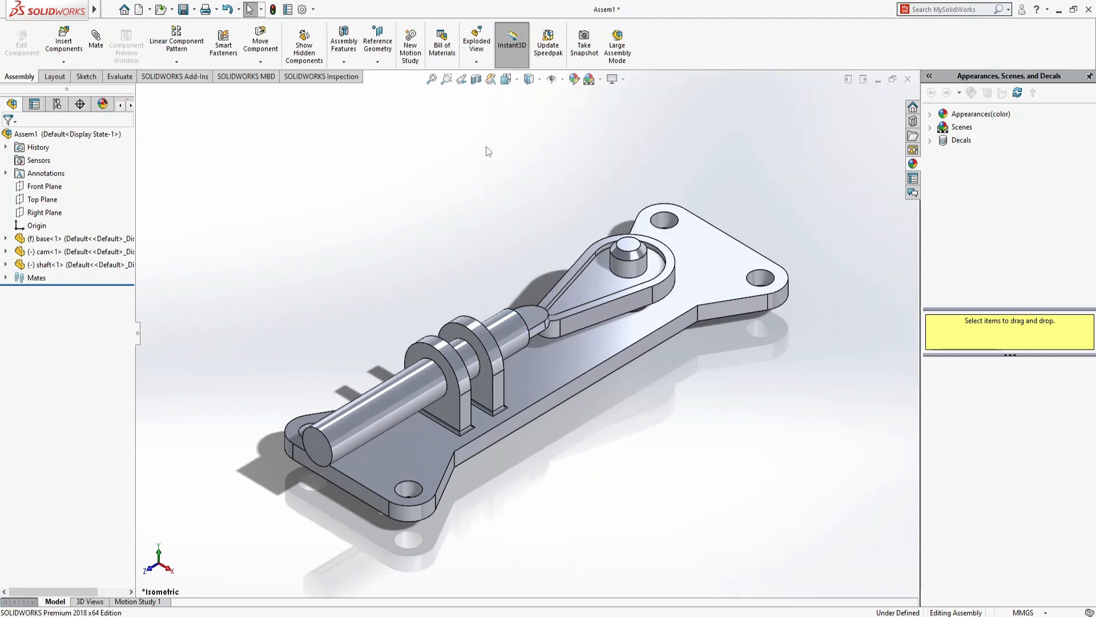
Mate the flat face of the shaft's end tab coincident with the cam's recessed top face and finish mating
{"action": "left_click", "coordinate": [96, 41]}
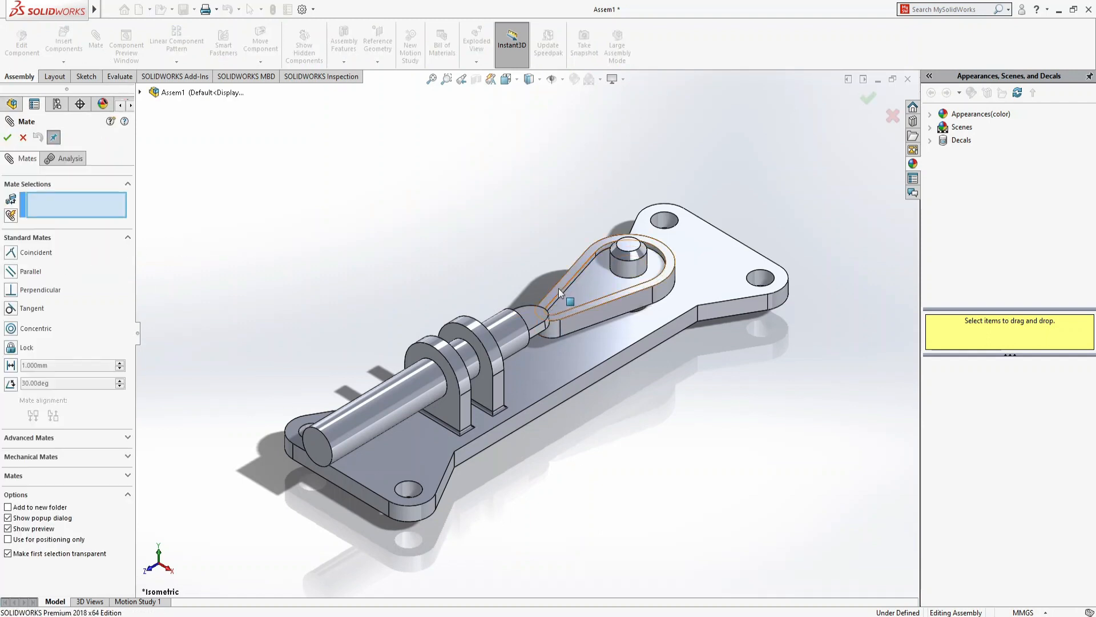
{"action": "left_click", "coordinate": [529, 311]}
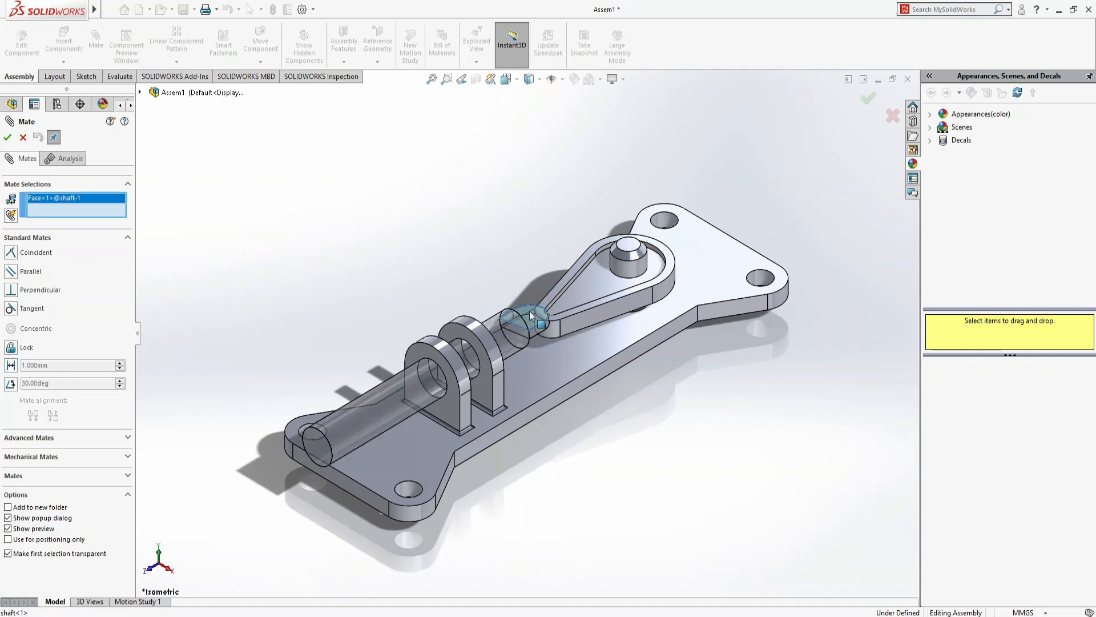
{"action": "left_click", "coordinate": [574, 293]}
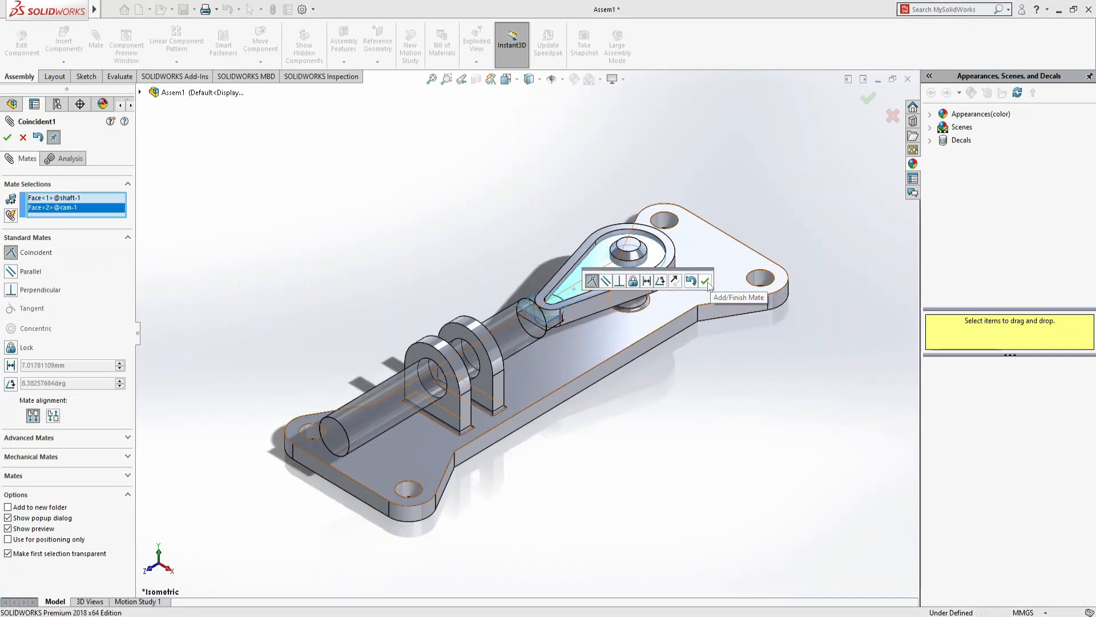
{"action": "left_click", "coordinate": [706, 281]}
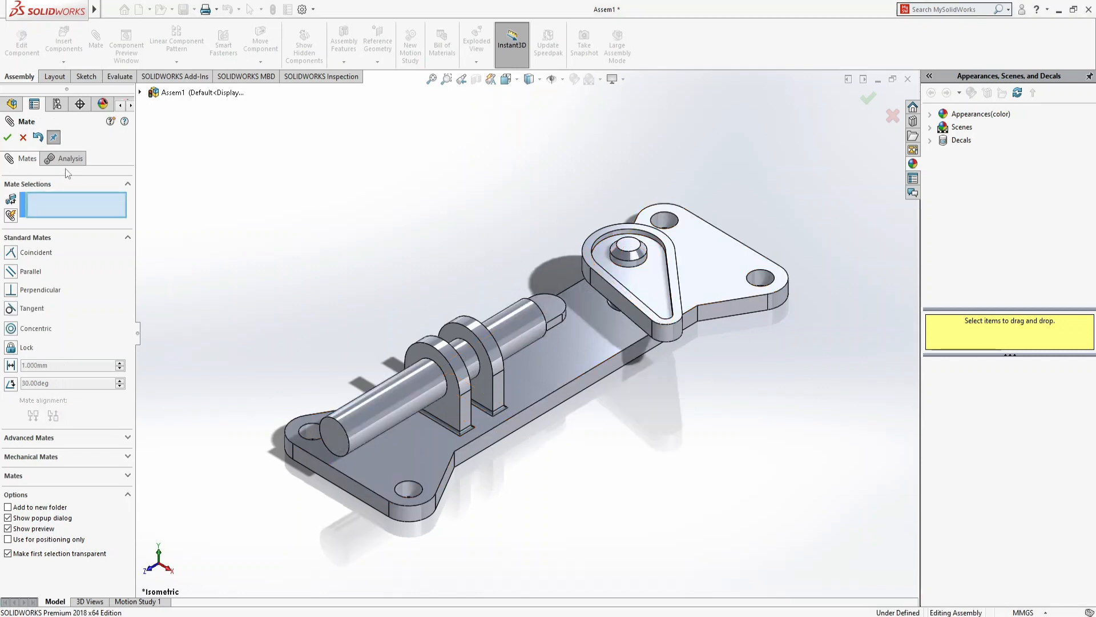
{"action": "left_click", "coordinate": [23, 138]}
Open the base part from the assembly and set the plate's 185 mm length dimension to 230 mm in its first extrusion's sketch
{"action": "left_click", "coordinate": [548, 373]}
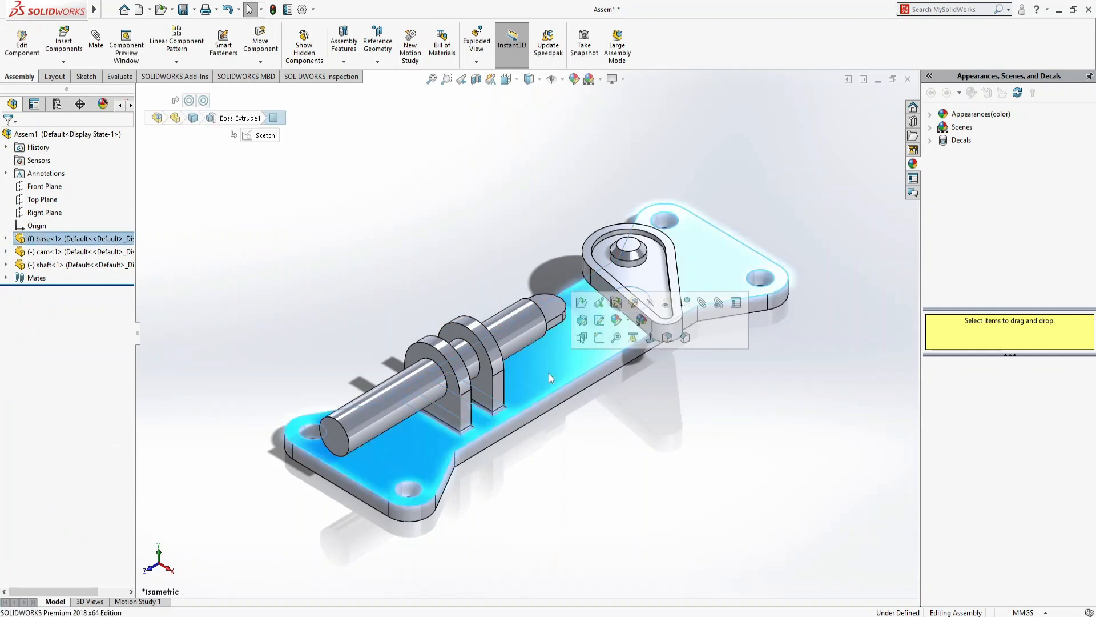
{"action": "left_click", "coordinate": [582, 318]}
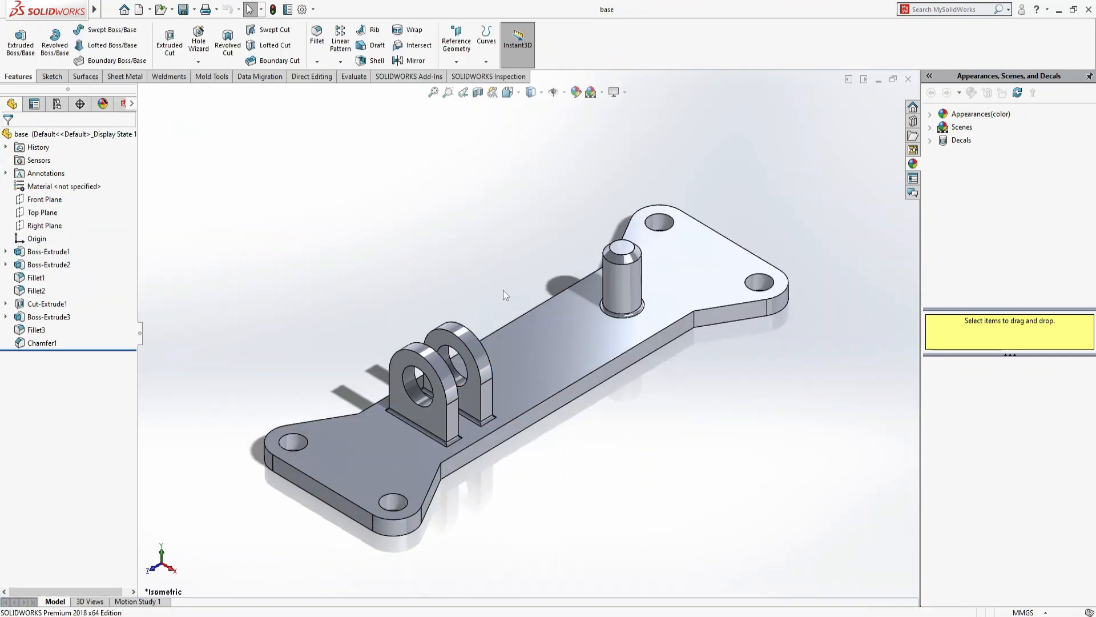
{"action": "left_click", "coordinate": [57, 252]}
{"action": "left_click", "coordinate": [80, 215]}
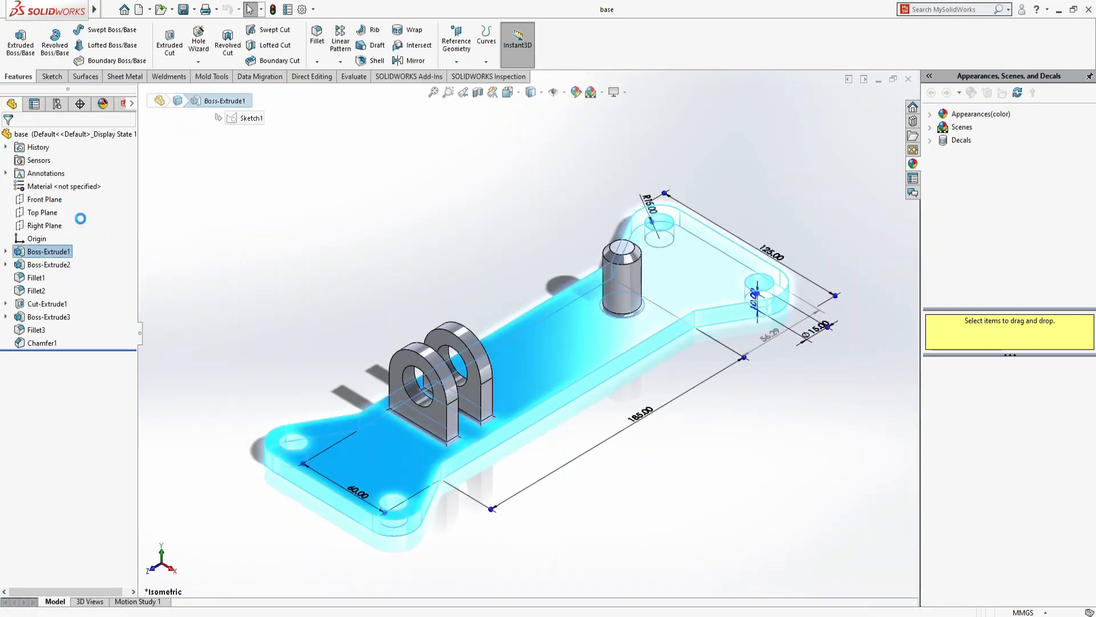
{"action": "double_click", "coordinate": [639, 414]}
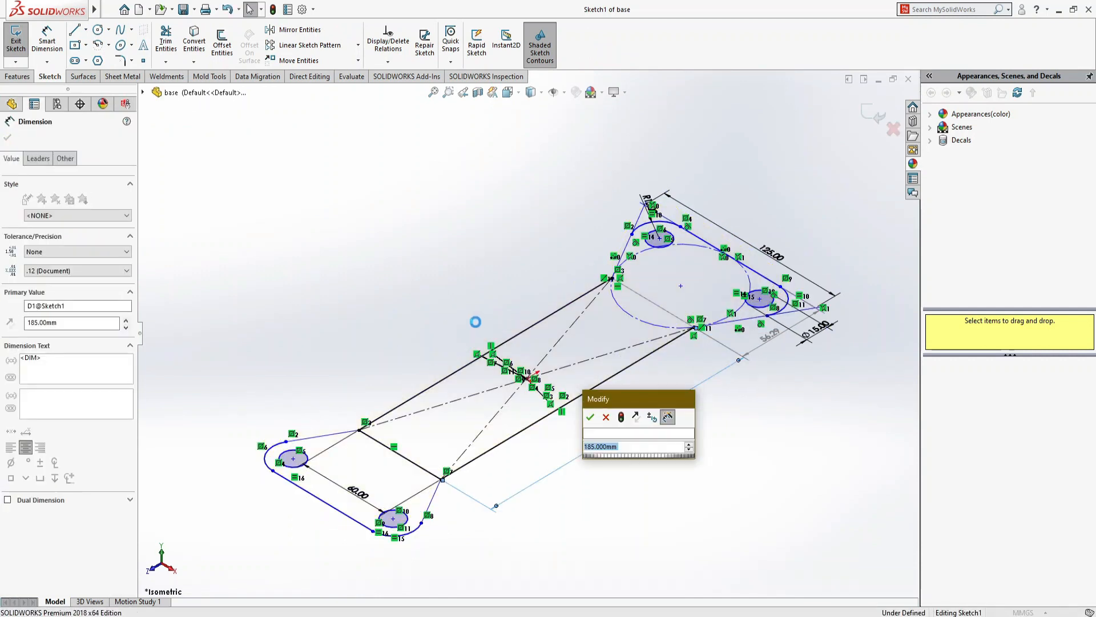
{"action": "type", "text": "150"}
{"action": "key", "text": "Return"}
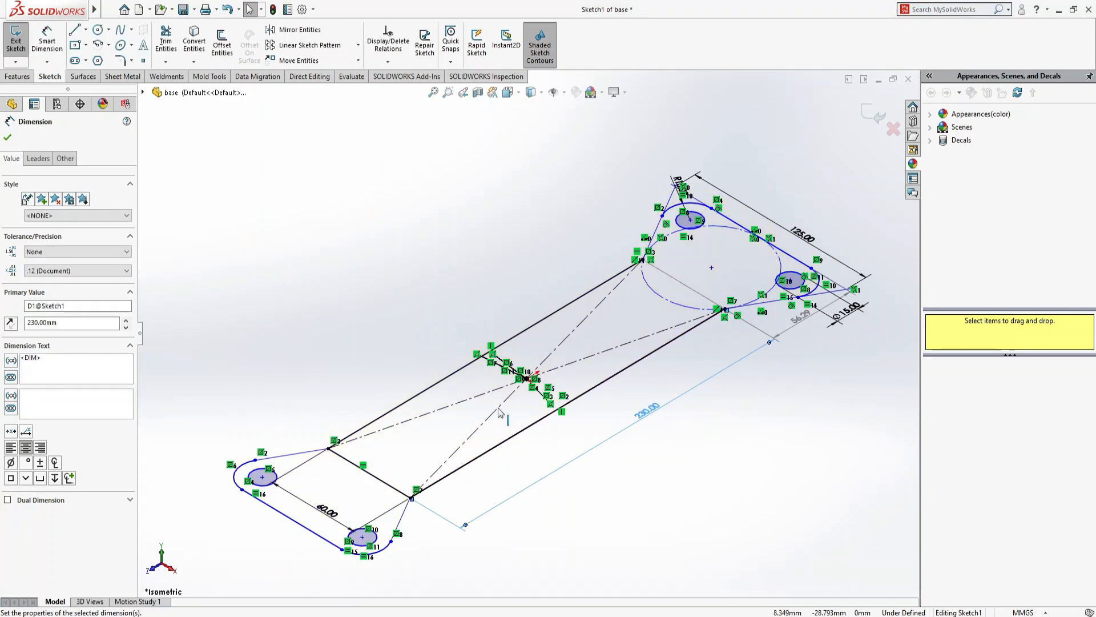
{"action": "left_click", "coordinate": [7, 138]}
{"action": "left_click", "coordinate": [877, 120]}
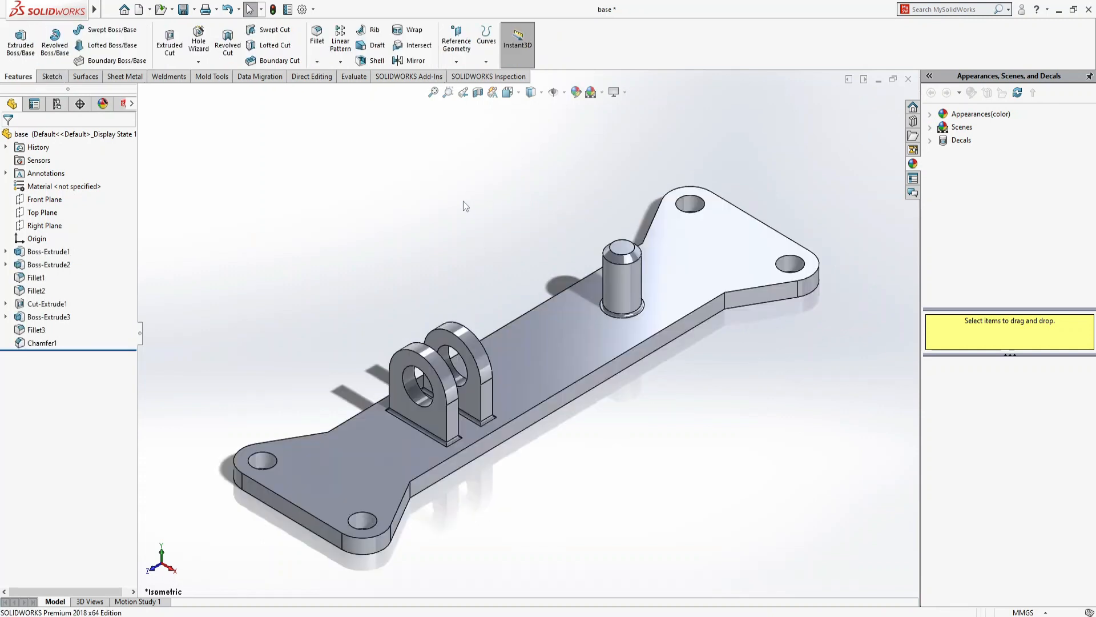
Edit the sketch of the base's two lugs and set their distance from the origin to 65 mm
{"action": "scroll", "coordinate": [538, 332], "scroll_direction": "up", "scroll_amount": 1}
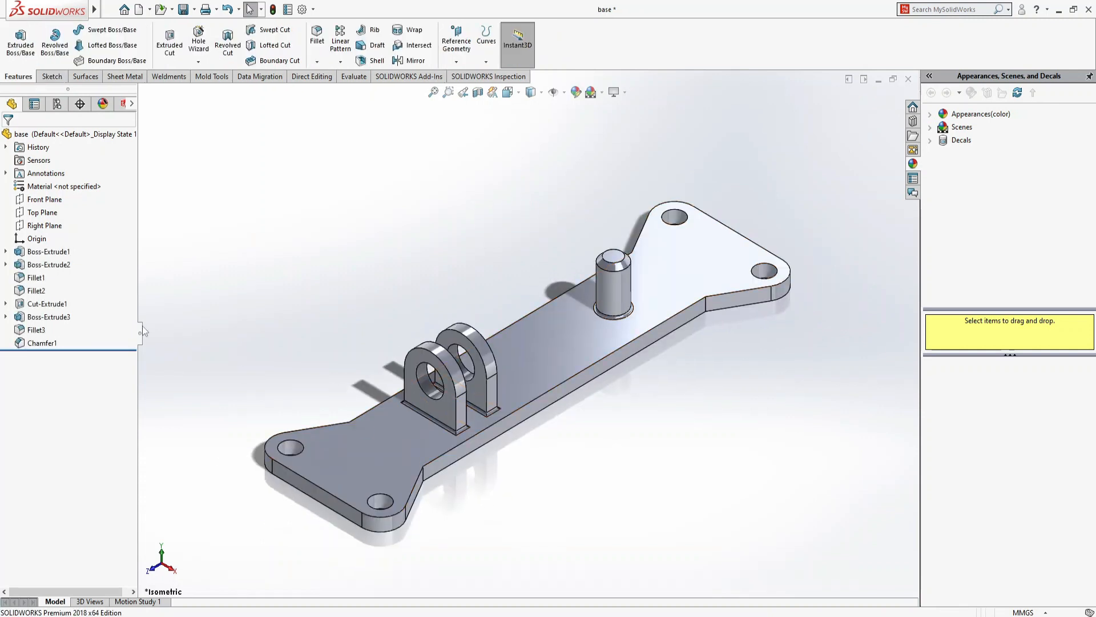
{"action": "left_click", "coordinate": [49, 264]}
{"action": "left_click", "coordinate": [82, 229]}
{"action": "double_click", "coordinate": [563, 422]}
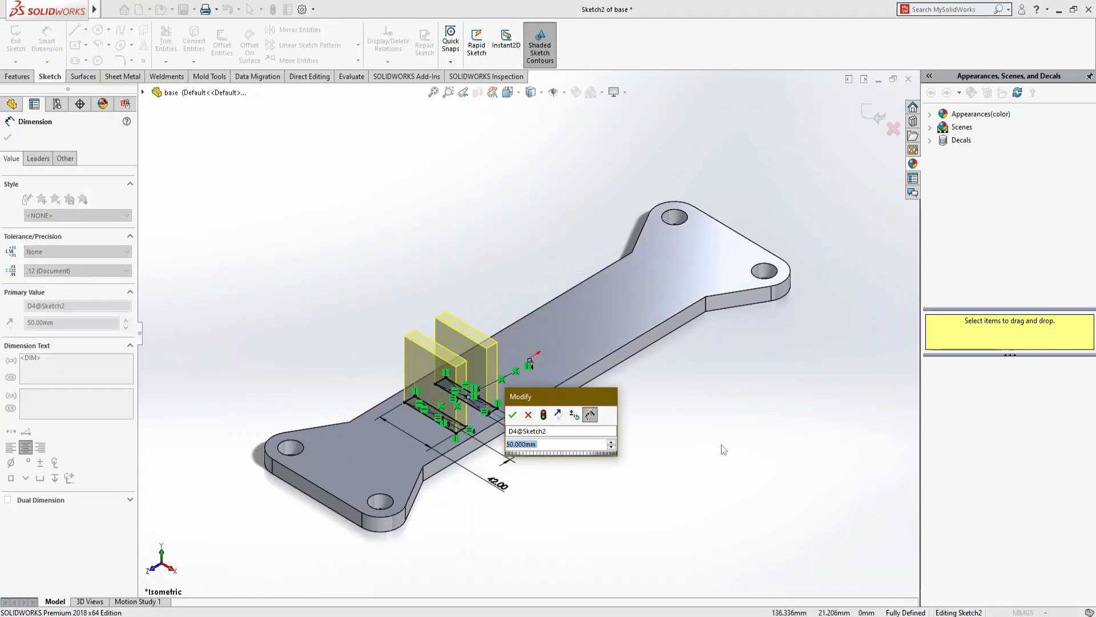
{"action": "type", "text": "65"}
{"action": "key", "text": "Return"}
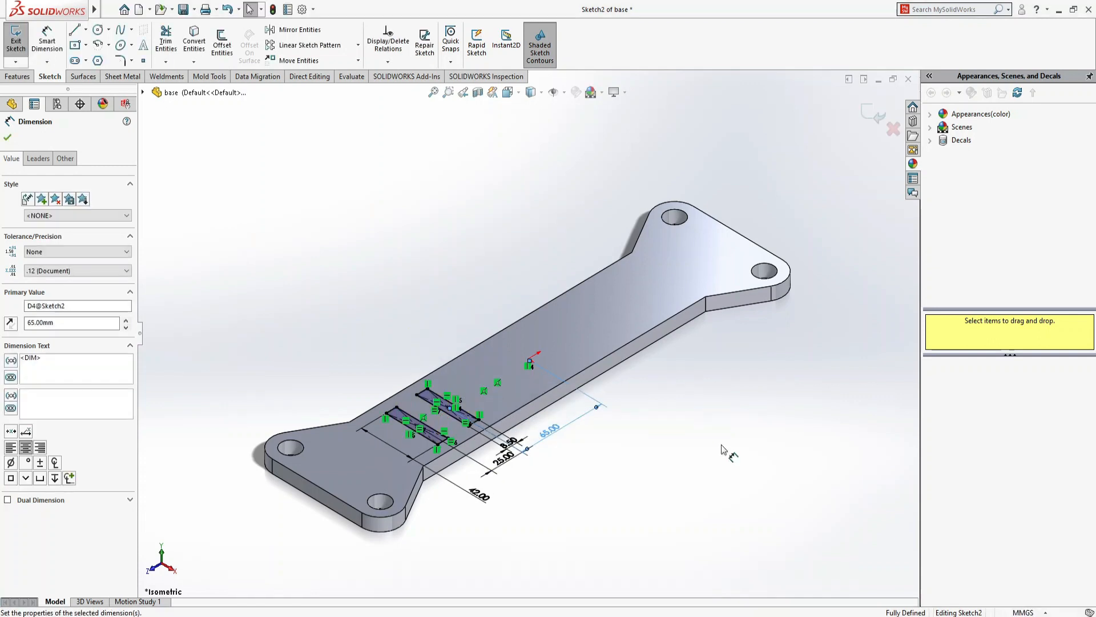
Increase the lugs' distance from the origin to 70 mm and finish the sketch
{"action": "double_click", "coordinate": [545, 433]}
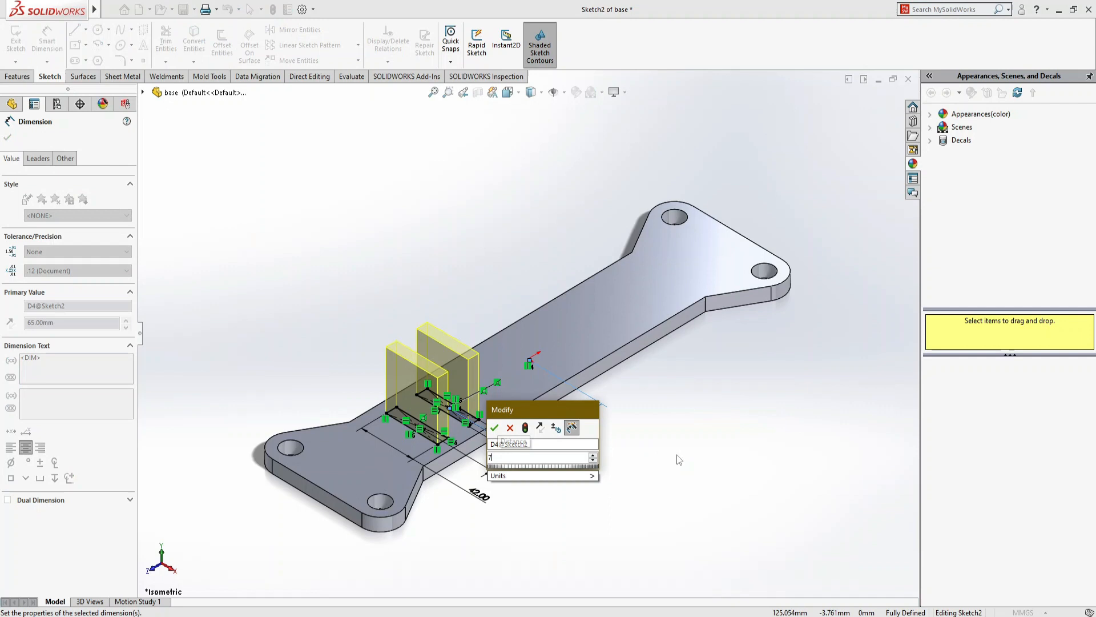
{"action": "key", "text": "Return"}
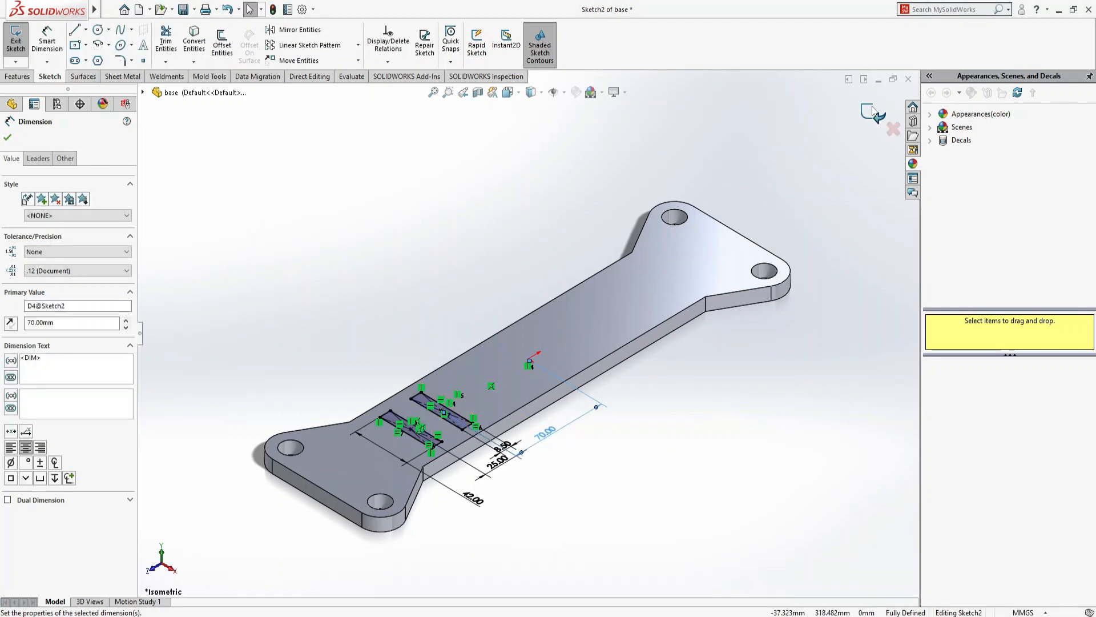
{"action": "left_click", "coordinate": [872, 111]}
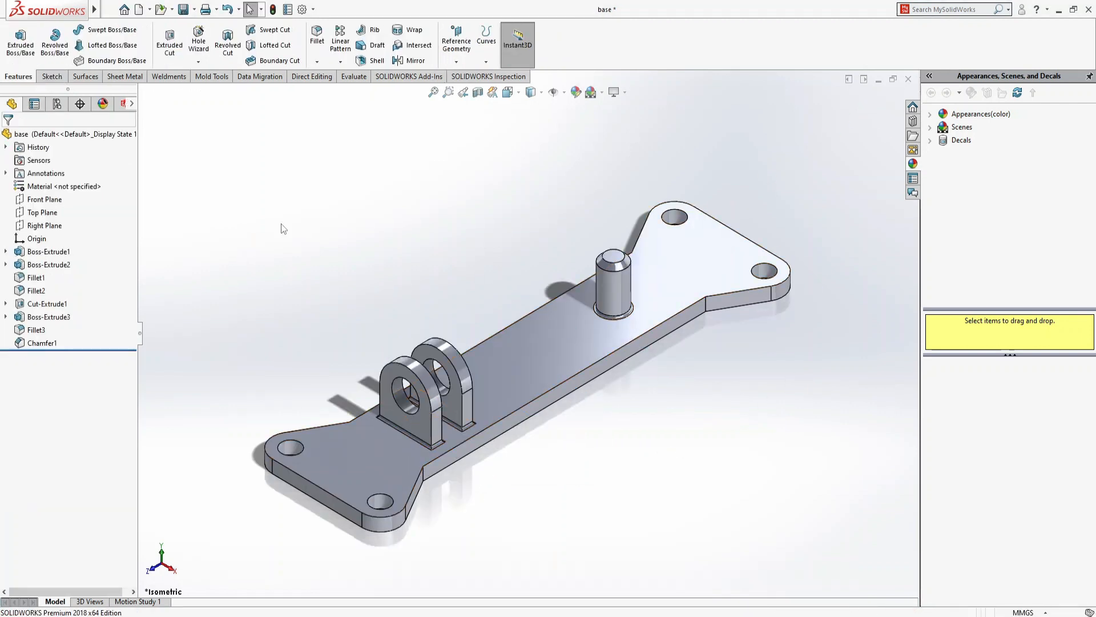
Edit the sketch of the base's upright pin and set its distance from the origin to 85 mm
{"action": "left_click", "coordinate": [58, 317]}
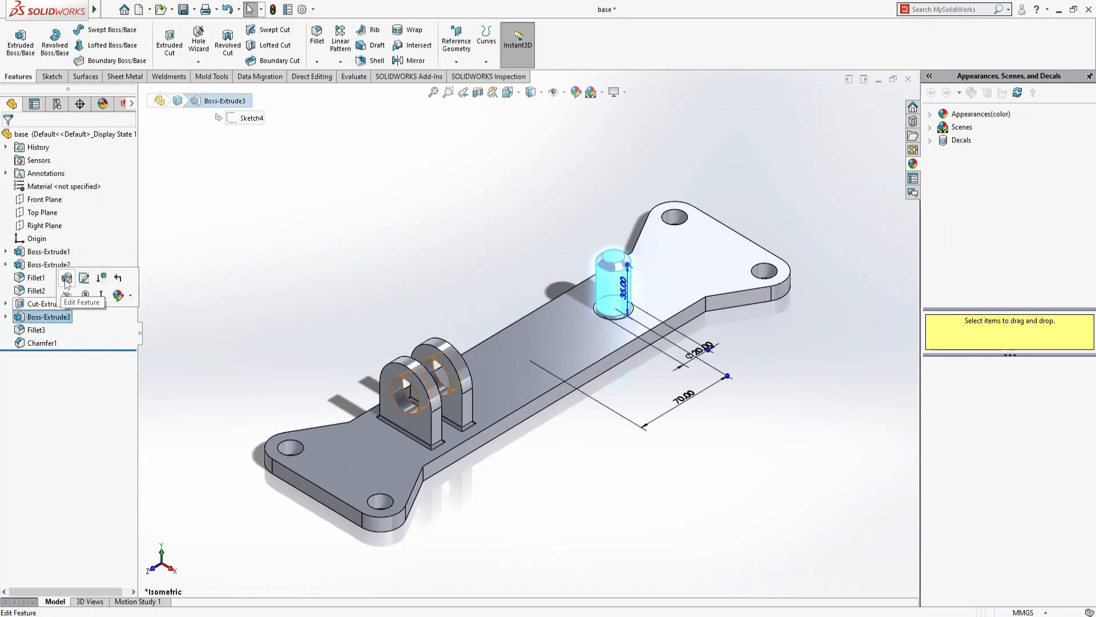
{"action": "left_click", "coordinate": [83, 278]}
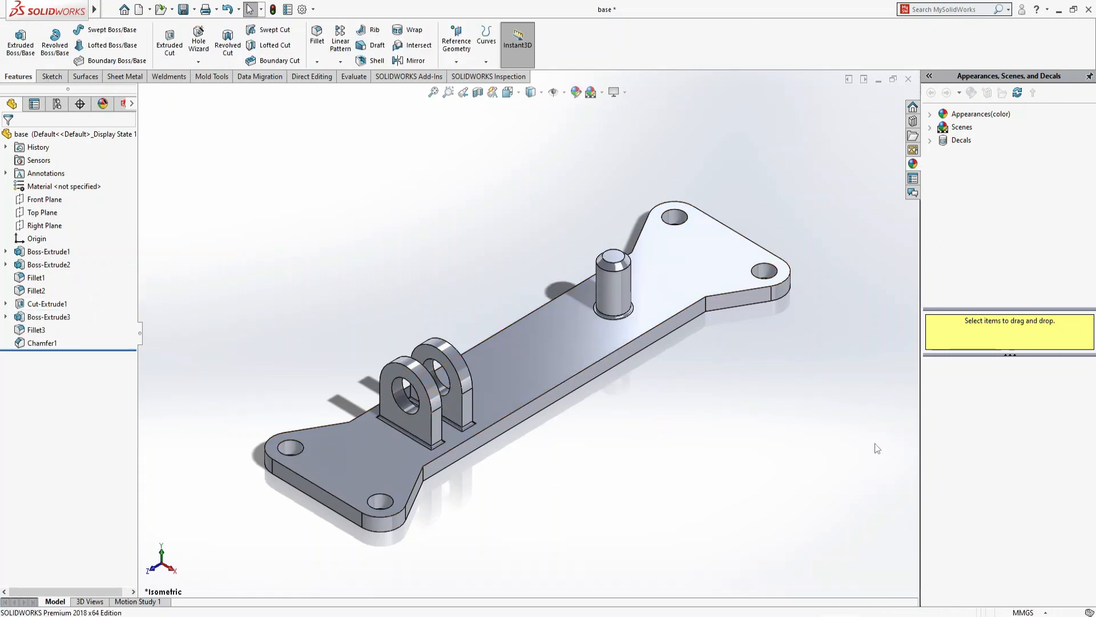
{"action": "left_click", "coordinate": [49, 317]}
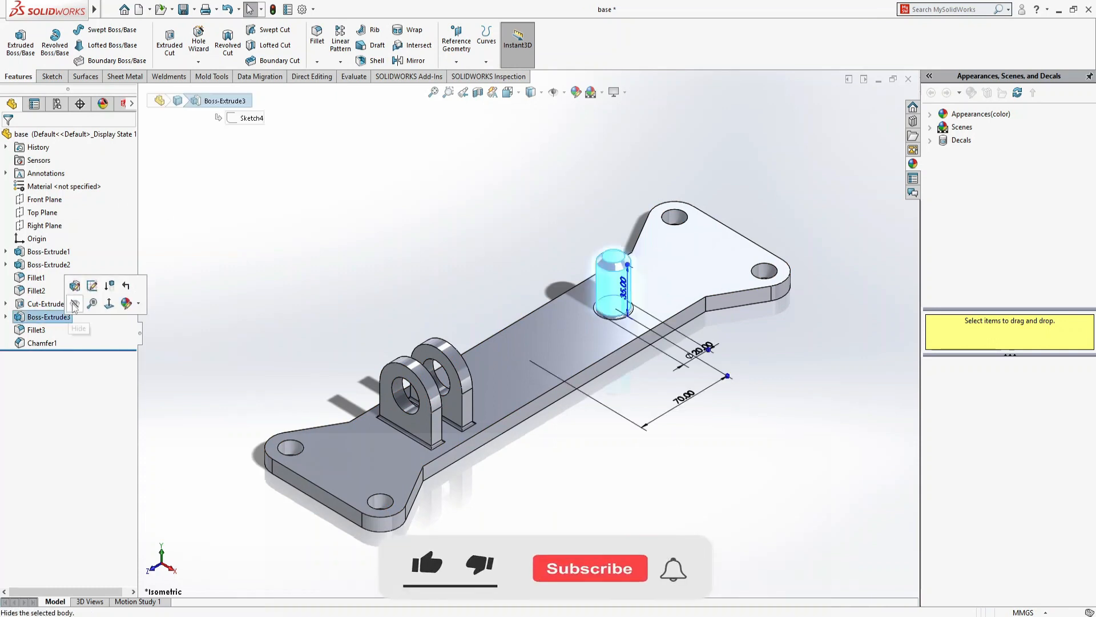
{"action": "left_click", "coordinate": [83, 280]}
{"action": "double_click", "coordinate": [684, 398]}
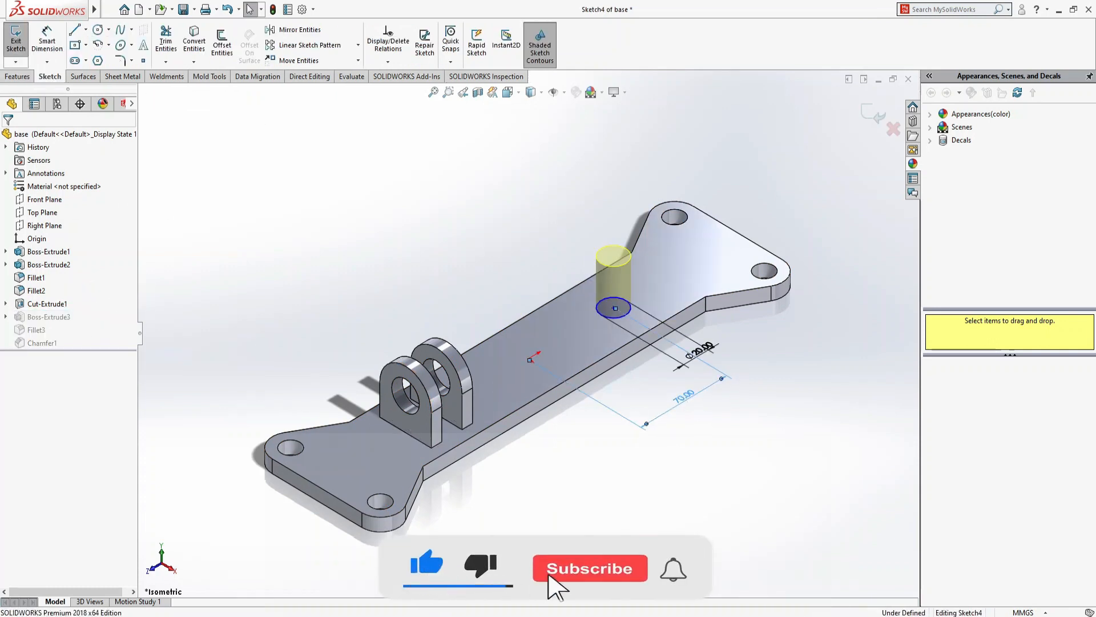
{"action": "type", "text": "85"}
{"action": "key", "text": "Return"}
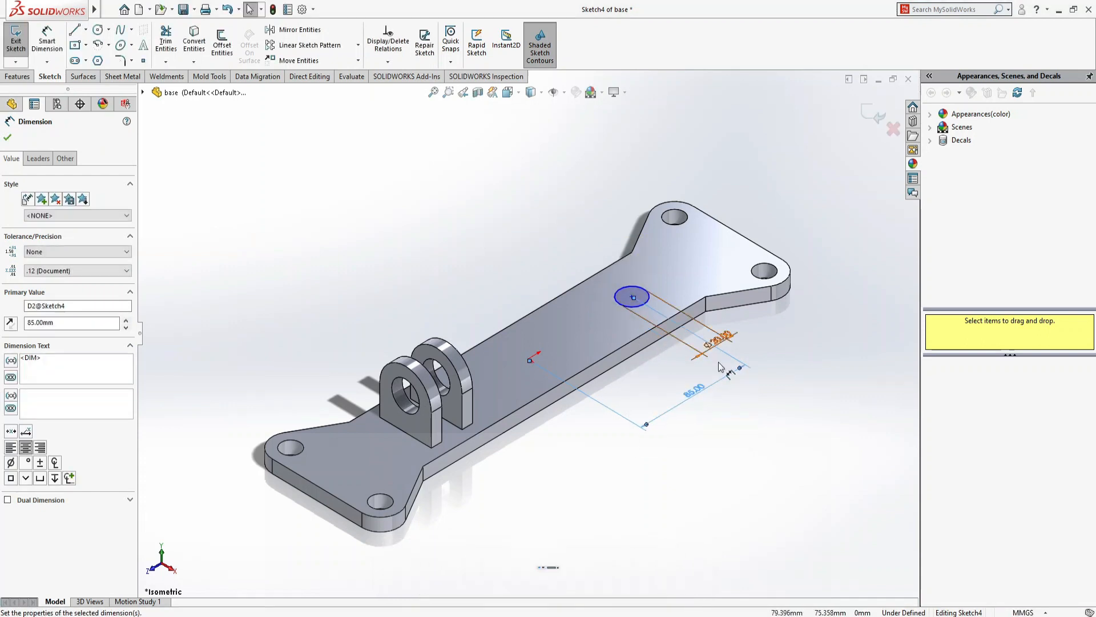
Set the pin's distance from the origin to 90 mm and finish the sketch
{"action": "double_click", "coordinate": [694, 391]}
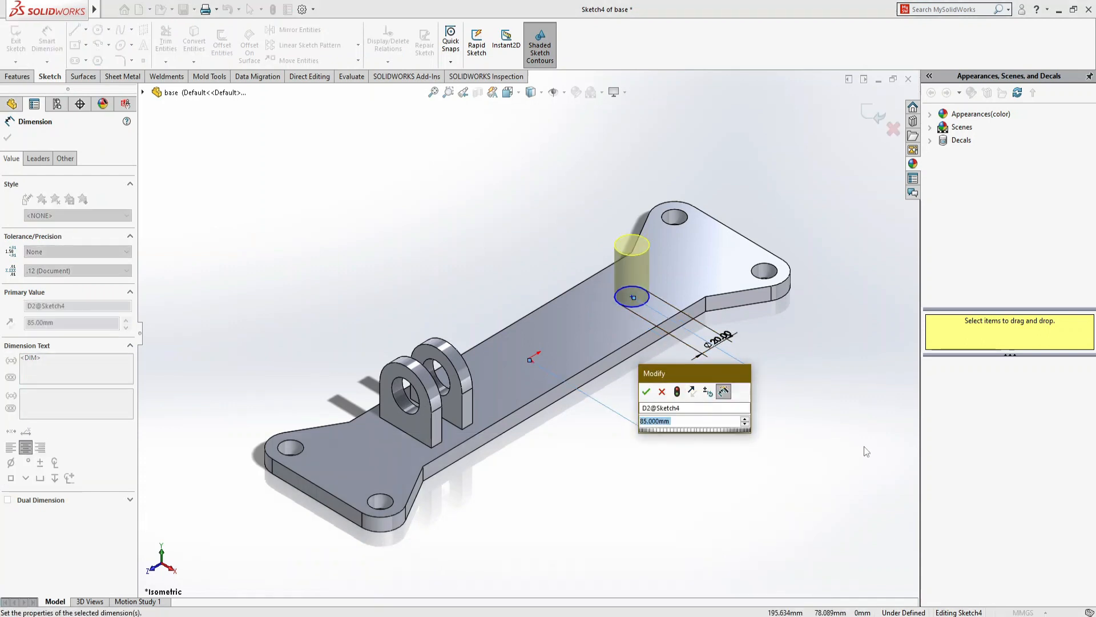
{"action": "type", "text": "9"}
{"action": "key", "text": "Return"}
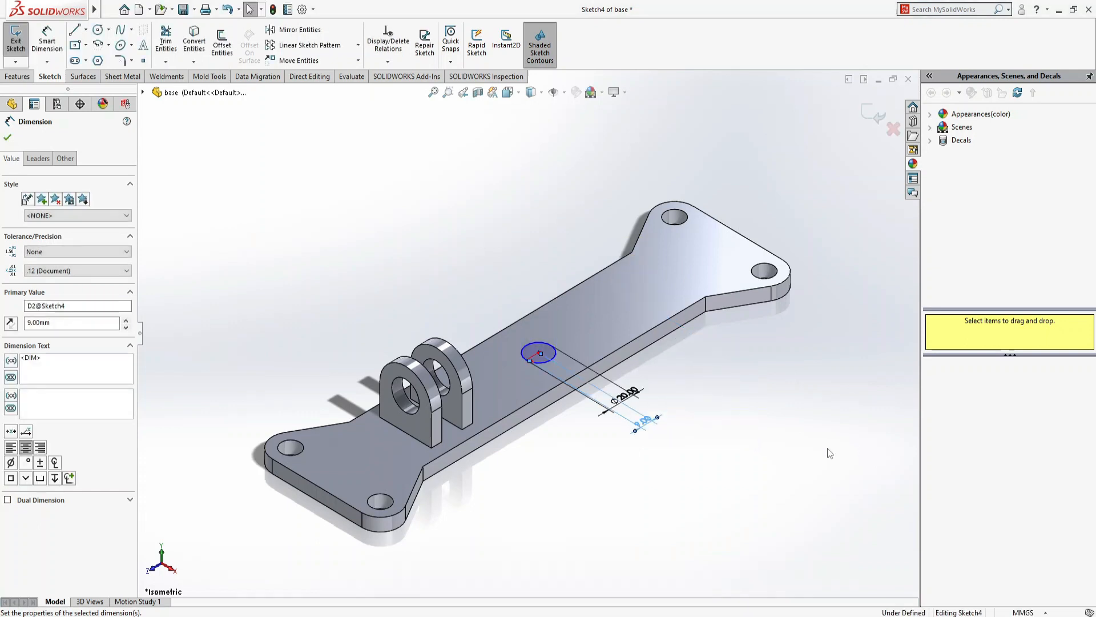
{"action": "double_click", "coordinate": [644, 424]}
{"action": "type", "text": "90"}
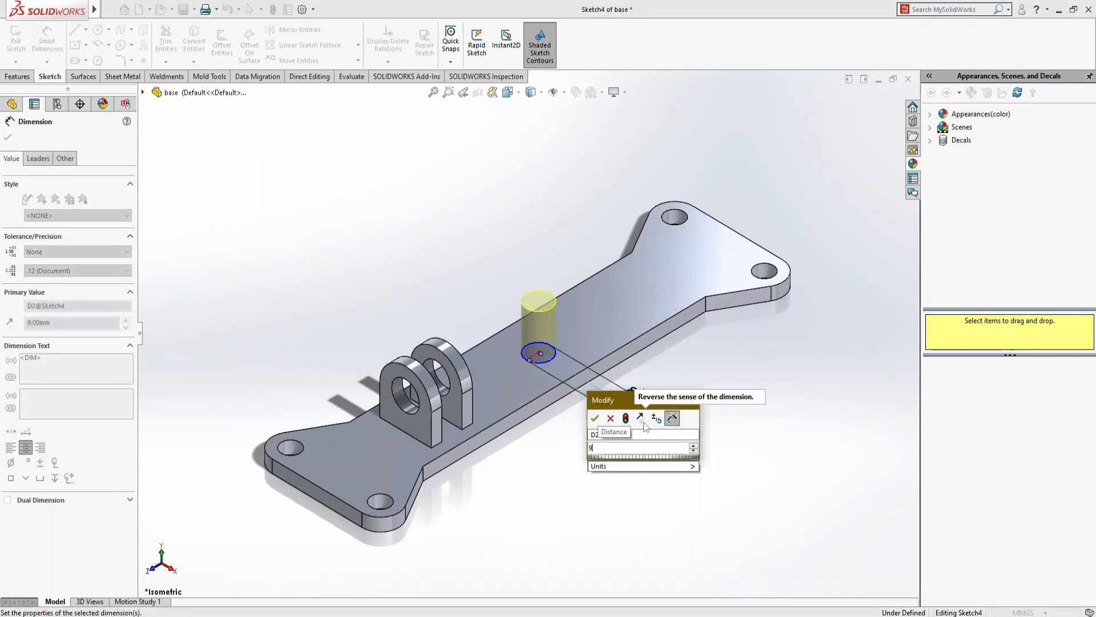
{"action": "key", "text": "Return"}
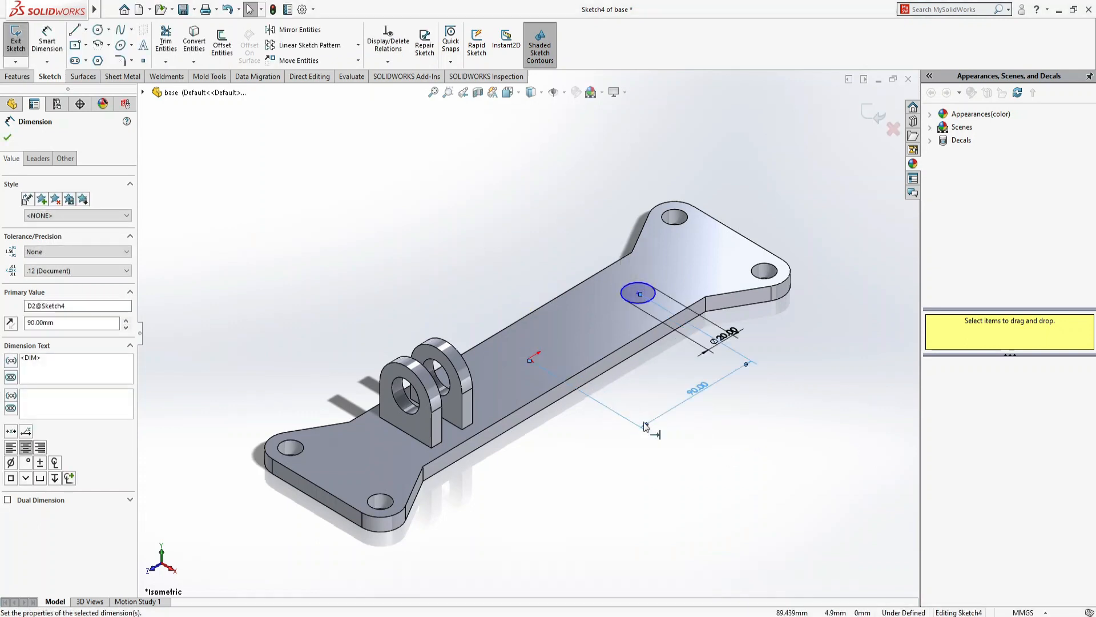
{"action": "left_click", "coordinate": [869, 123]}
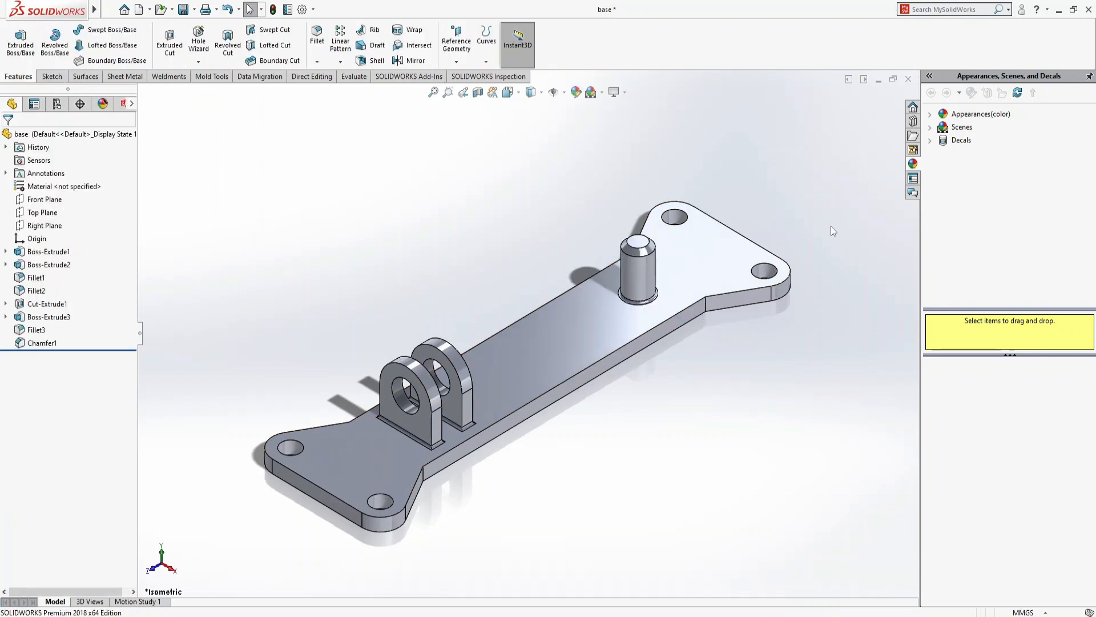
Close the base part, rebuild the assembly and swing the cam so its tip points at the shaft's tab
{"action": "left_click", "coordinate": [909, 79]}
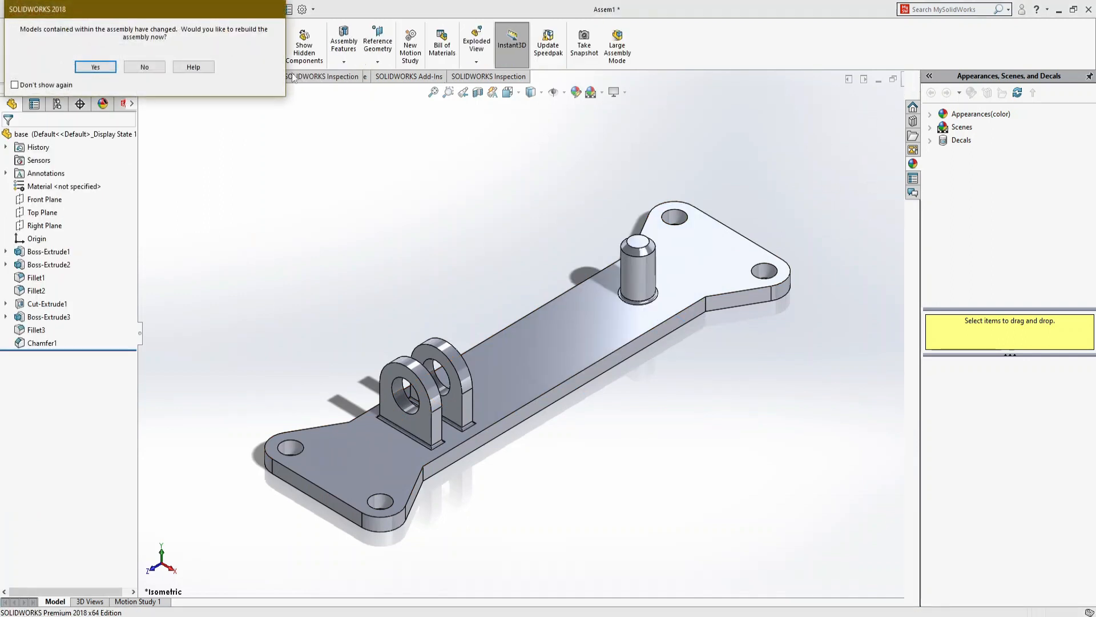
{"action": "left_click", "coordinate": [98, 68]}
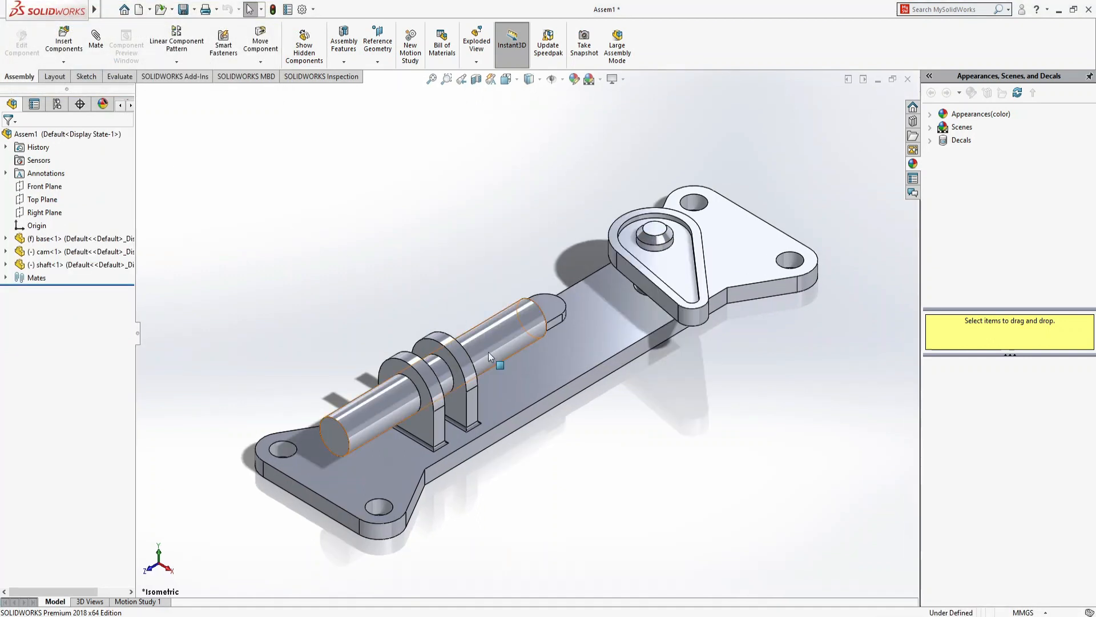
{"action": "left_click_drag", "start_coordinate": [688, 291], "coordinate": [557, 307]}
{"action": "left_click", "coordinate": [721, 491]}
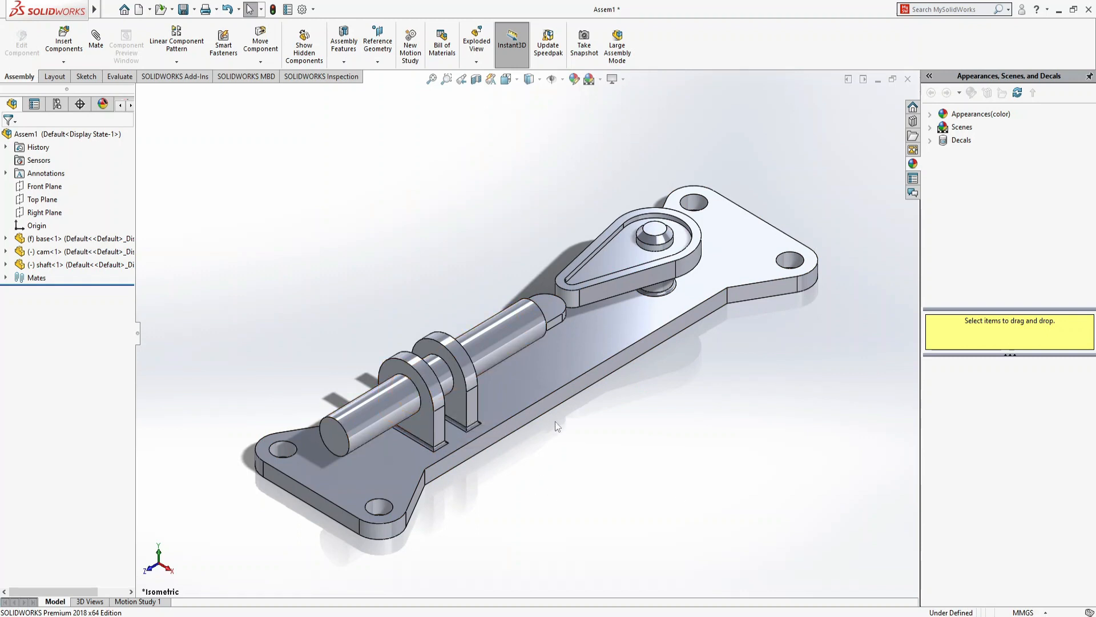
Check the height of the shaft and cam above the base from the side, and open the base part
{"action": "left_click", "coordinate": [555, 403]}
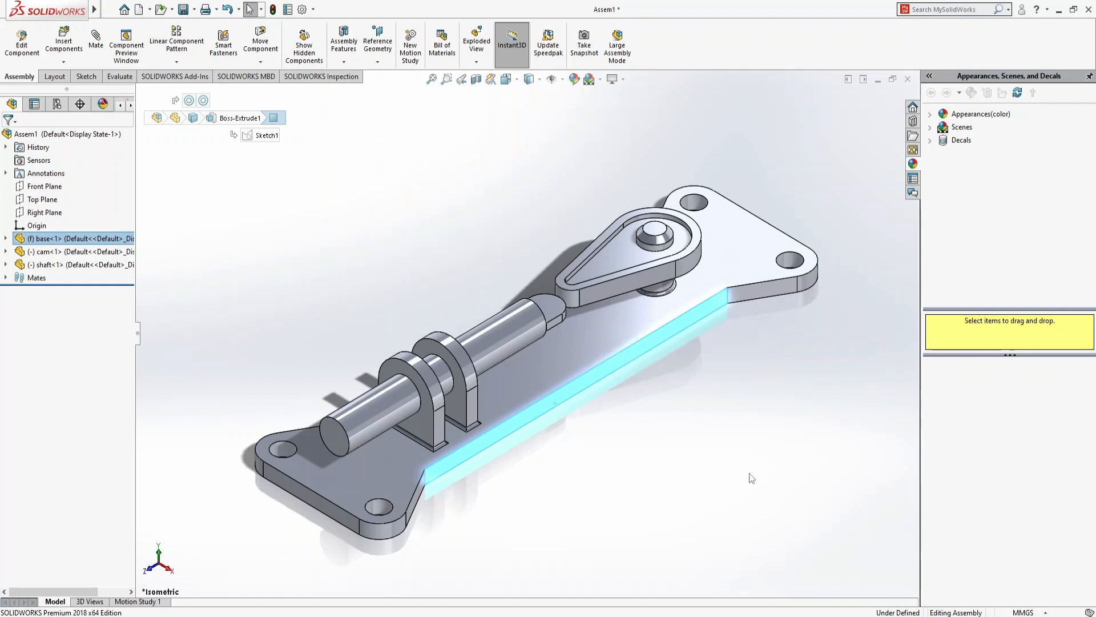
{"action": "key", "text": "ctrl+4"}
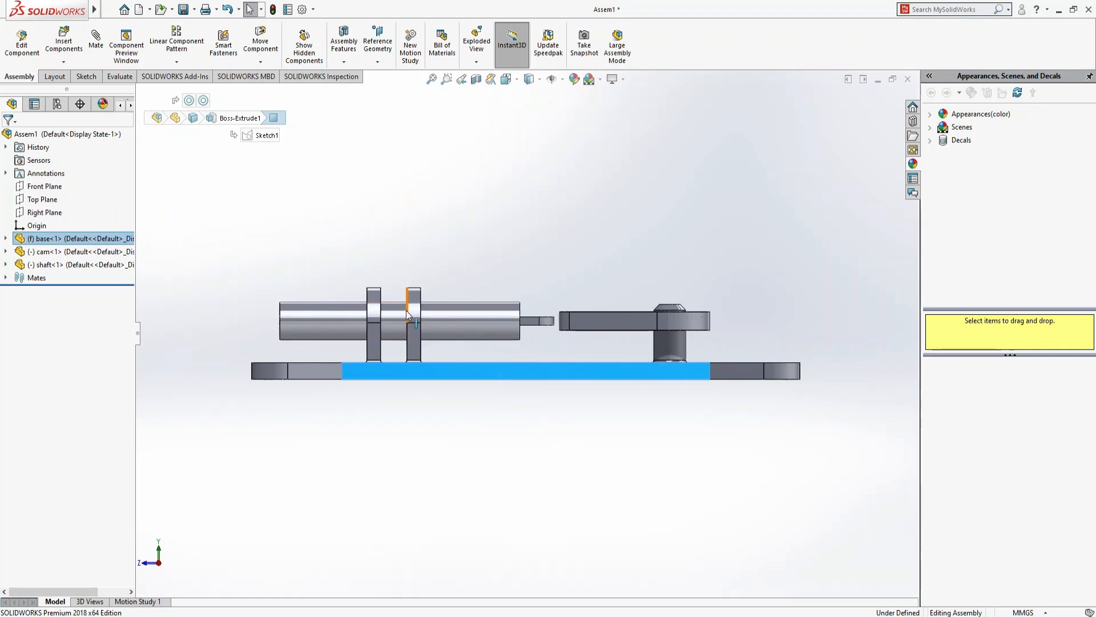
{"action": "left_click", "coordinate": [470, 368]}
{"action": "left_click", "coordinate": [501, 296]}
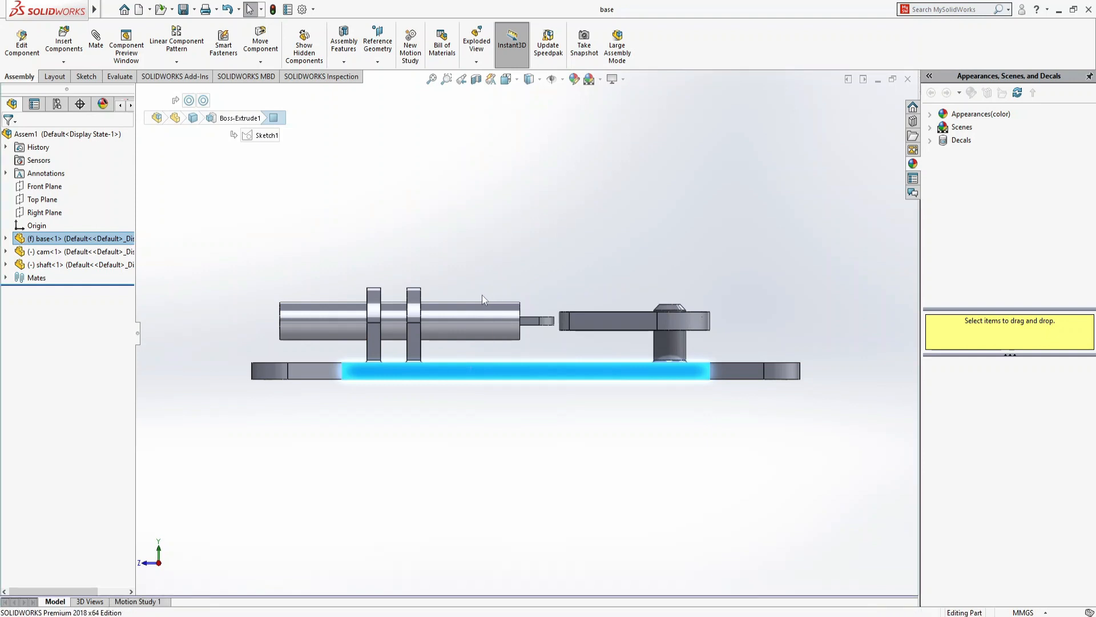
Edit the sketch of the hole through the base's two lugs, set its height to 30 mm and finish the sketch
{"action": "left_click", "coordinate": [405, 401]}
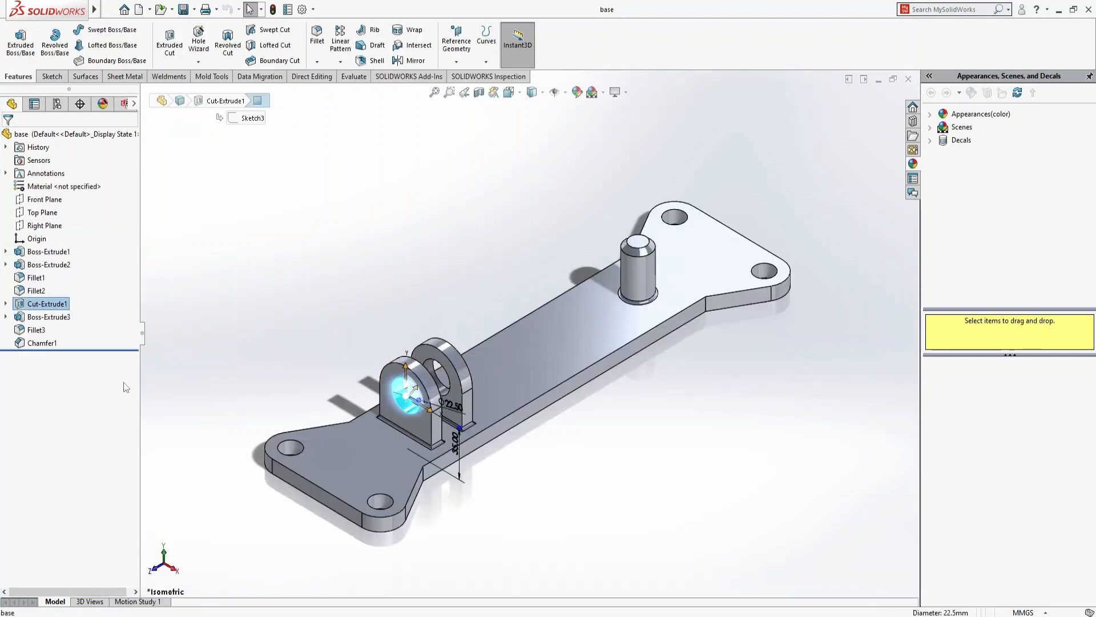
{"action": "left_click", "coordinate": [63, 305]}
{"action": "left_click", "coordinate": [89, 270]}
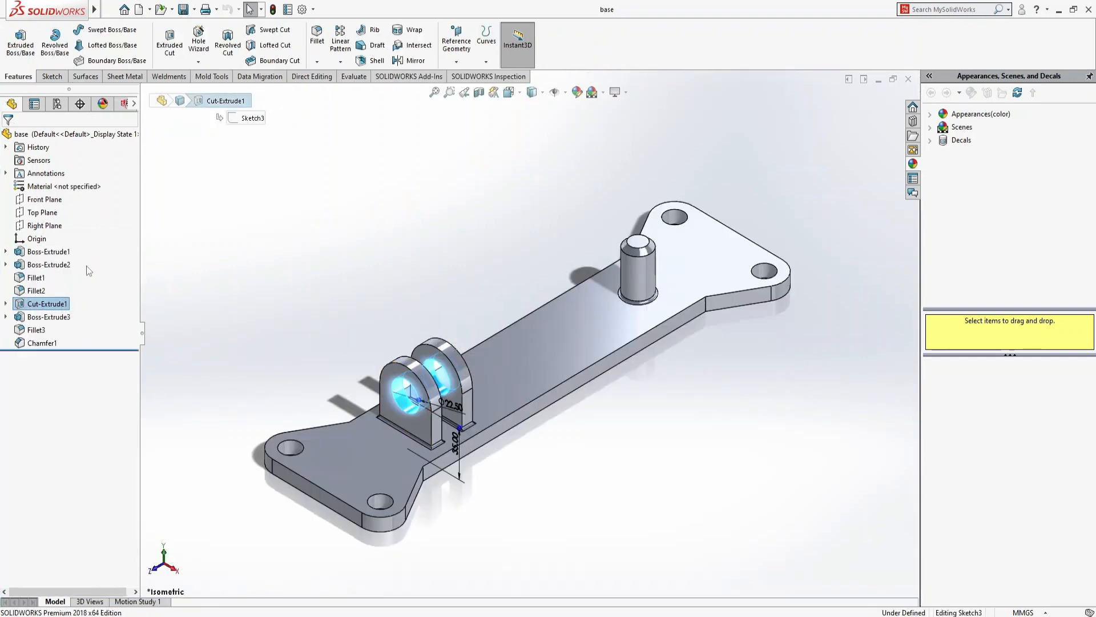
{"action": "double_click", "coordinate": [455, 443]}
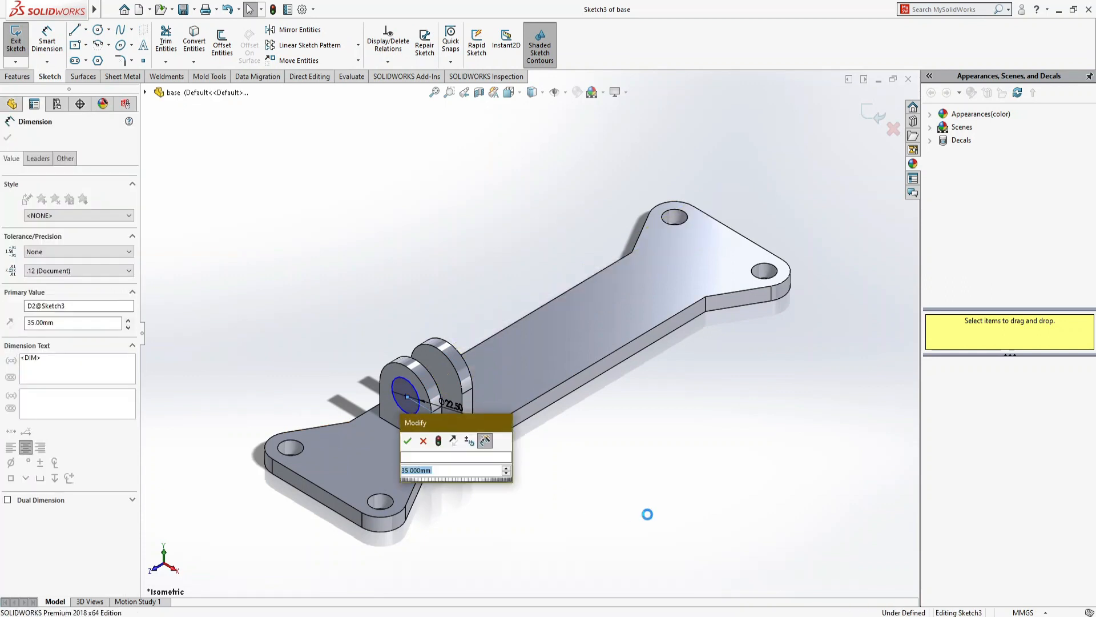
{"action": "type", "text": "30"}
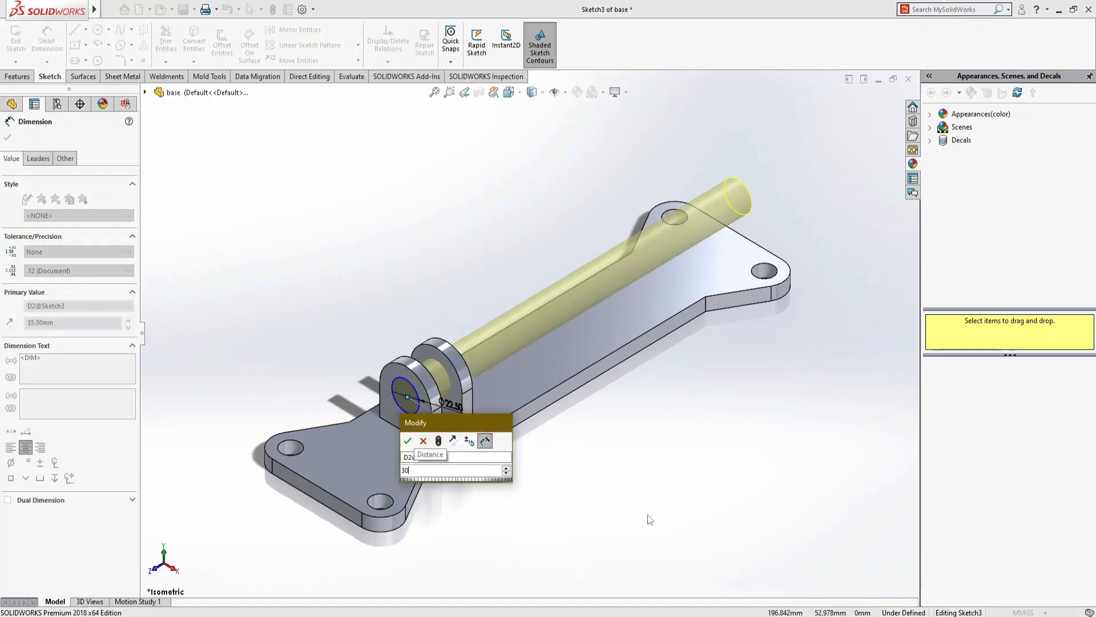
{"action": "key", "text": "Return"}
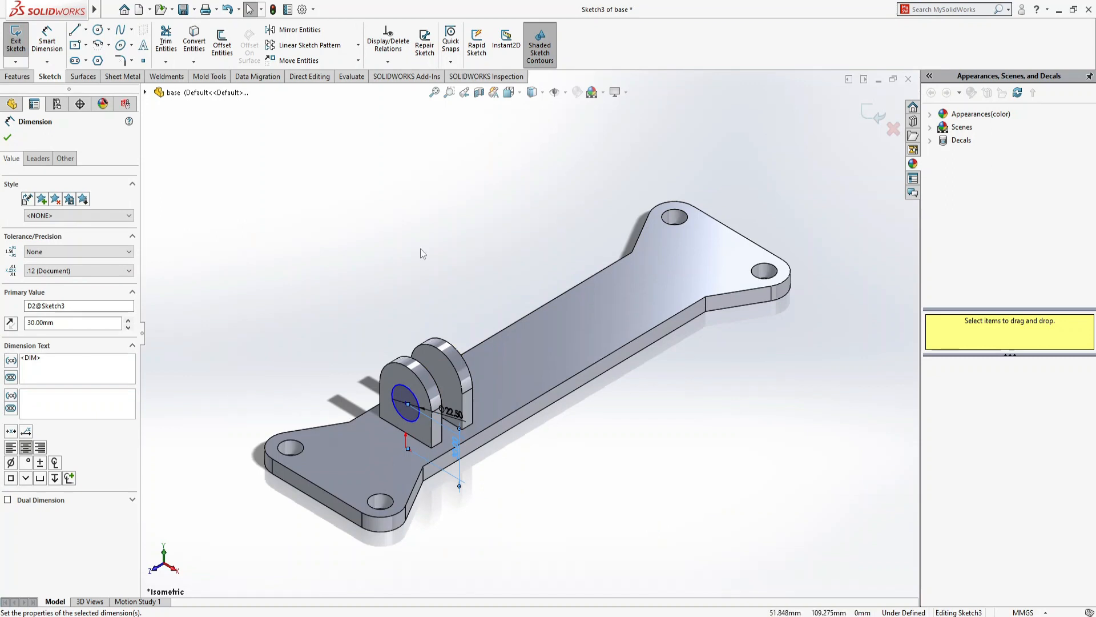
{"action": "left_click", "coordinate": [874, 113]}
Close the base part and rebuild the assembly with the changed base
{"action": "left_click", "coordinate": [908, 79]}
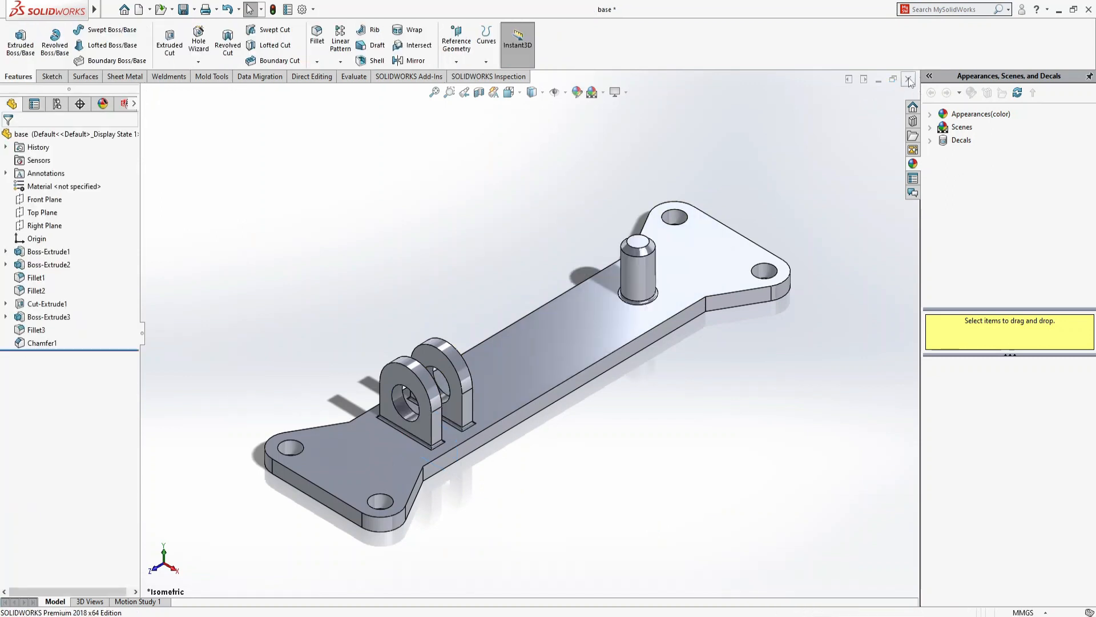
{"action": "left_click", "coordinate": [526, 312]}
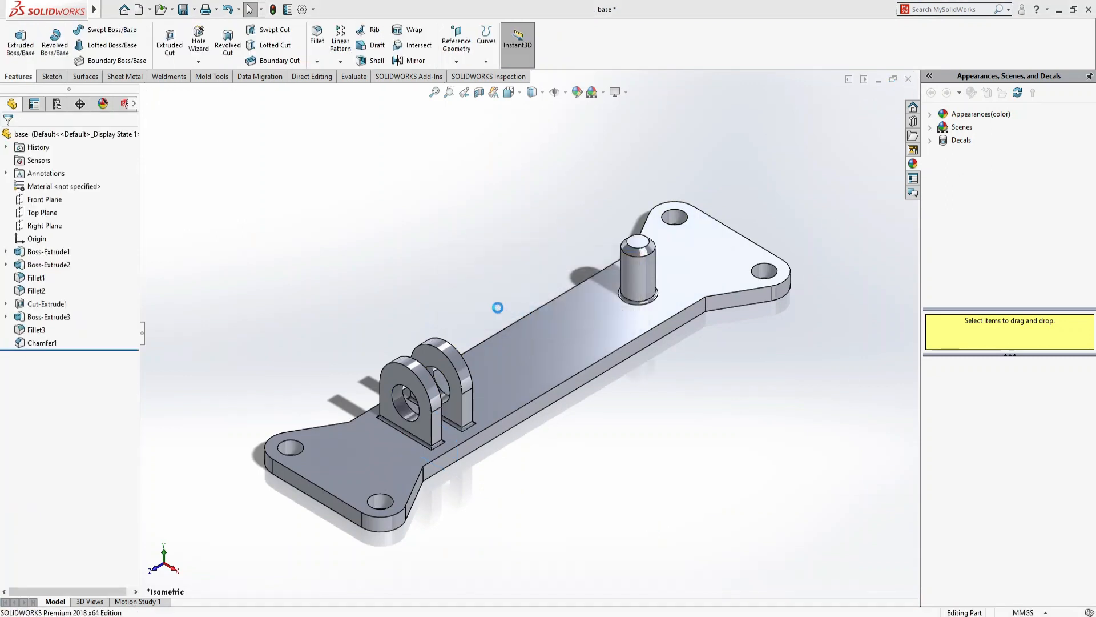
{"action": "left_click", "coordinate": [85, 69]}
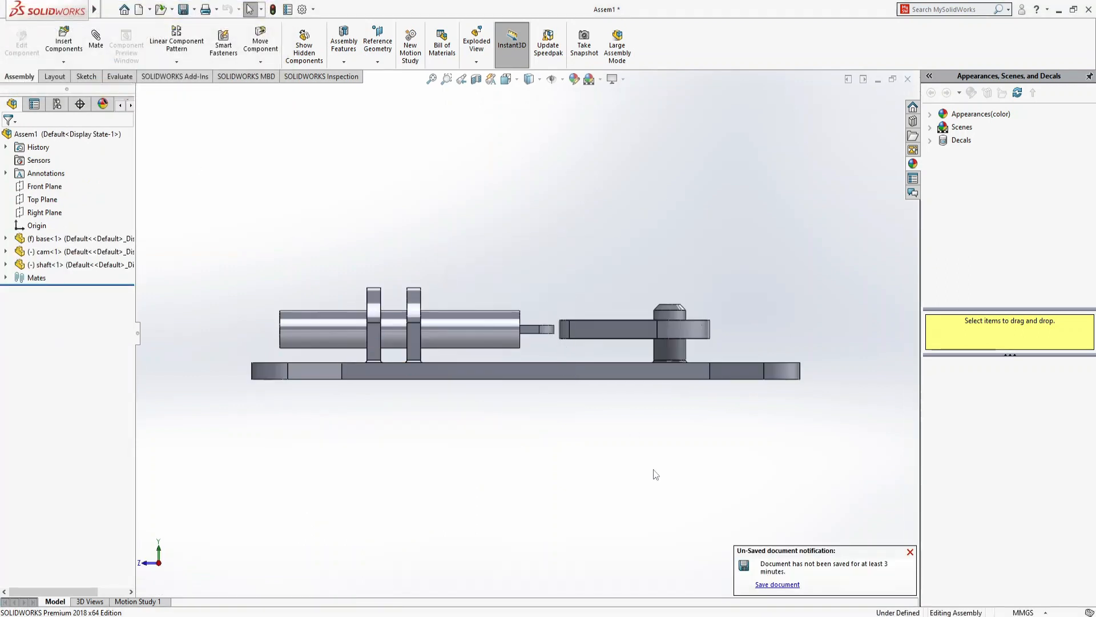
Show the assembly in isometric view and save it as Assem1 in the cam animation folder
{"action": "key", "text": "ctrl+7"}
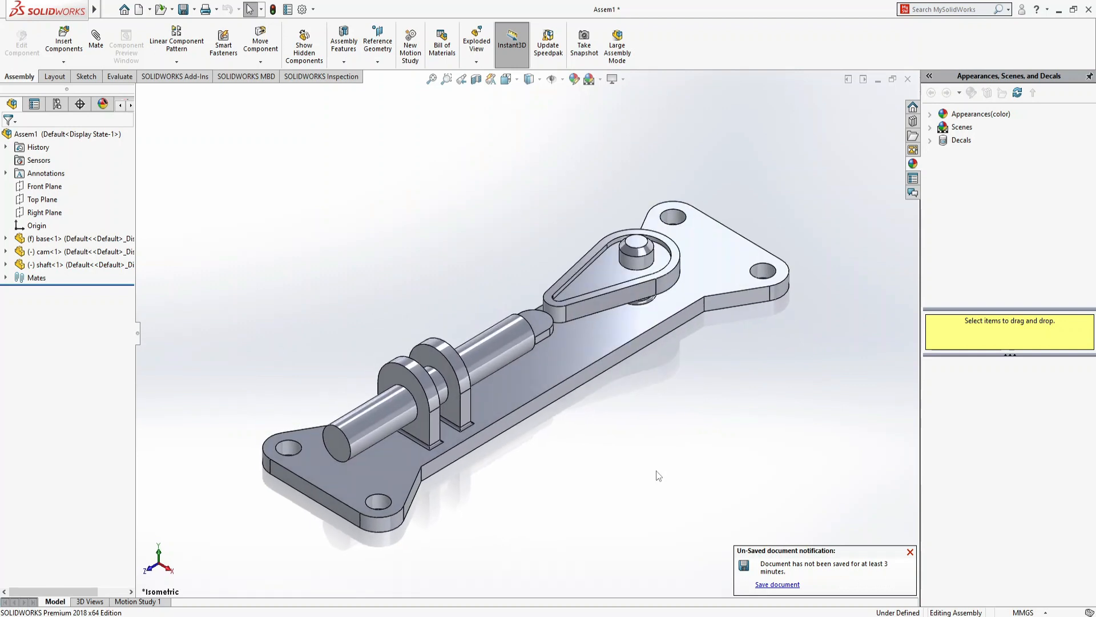
{"action": "key", "text": "ctrl+s"}
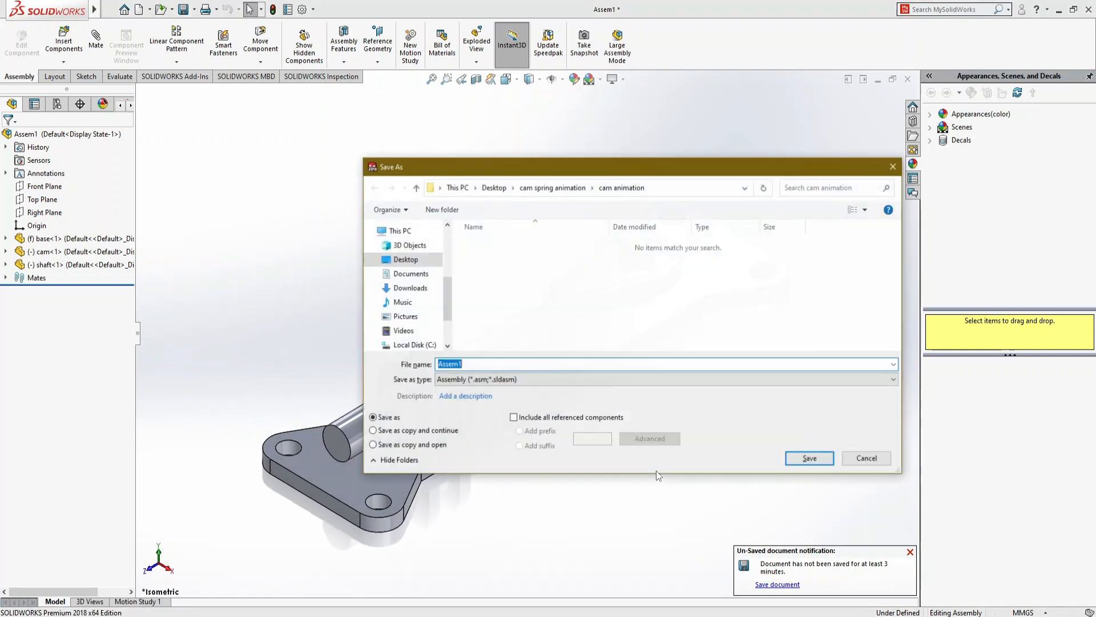
{"action": "left_click", "coordinate": [793, 458]}
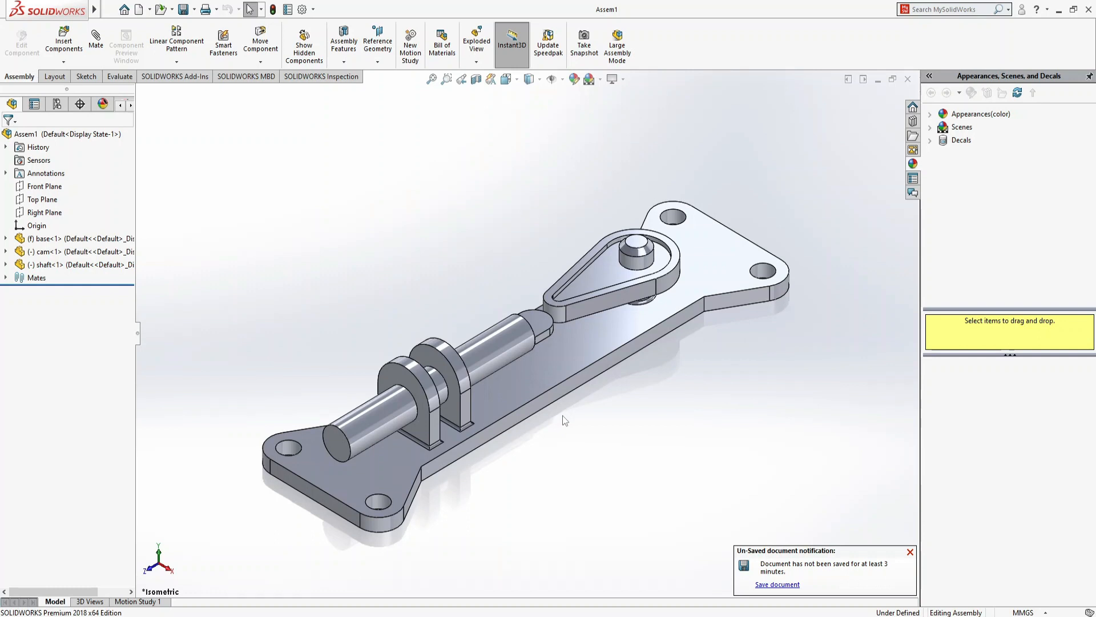
Add a mechanical Cam mate using the cam's outer side face as path and the rounded face of the shaft's tab as follower
{"action": "left_click", "coordinate": [102, 55]}
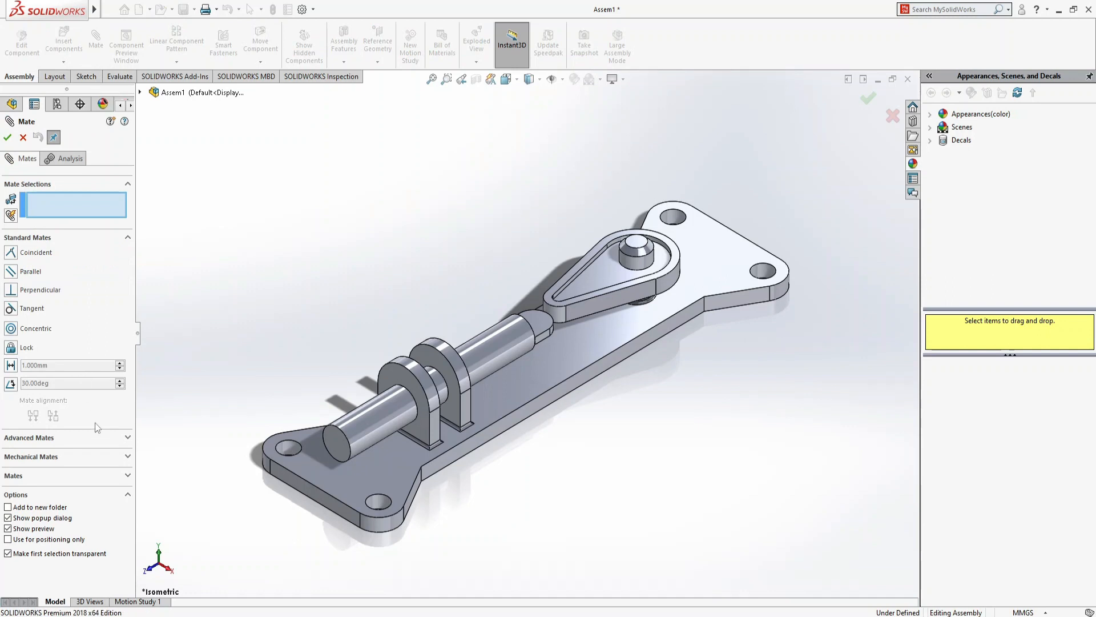
{"action": "left_click", "coordinate": [97, 459]}
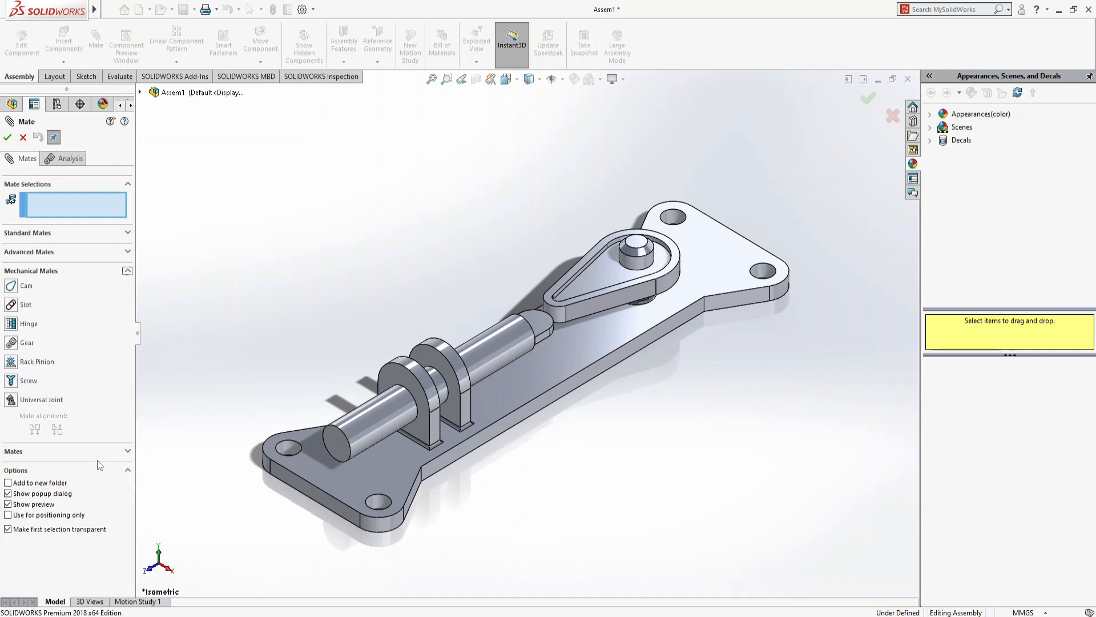
{"action": "left_click", "coordinate": [18, 289]}
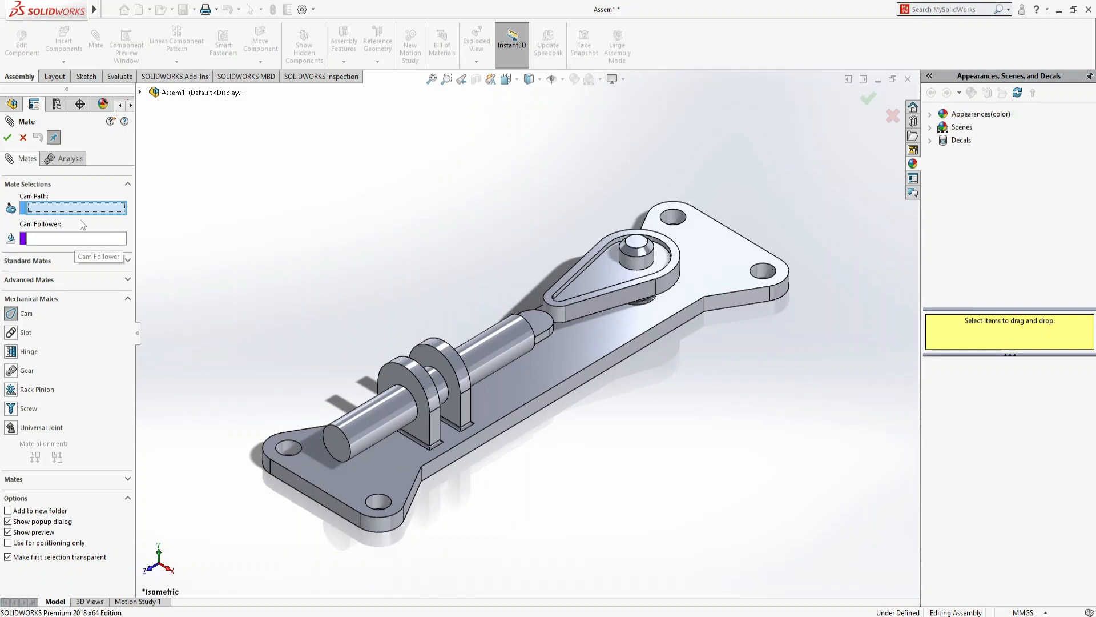
{"action": "left_click", "coordinate": [559, 313]}
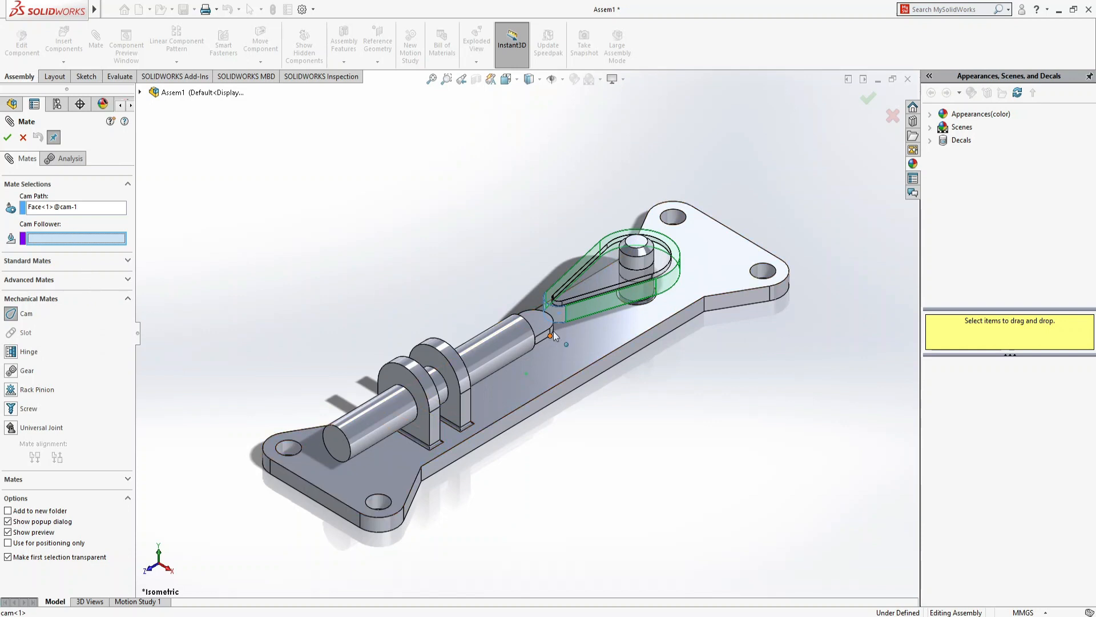
{"action": "scroll", "coordinate": [551, 335], "scroll_direction": "down", "scroll_amount": 10}
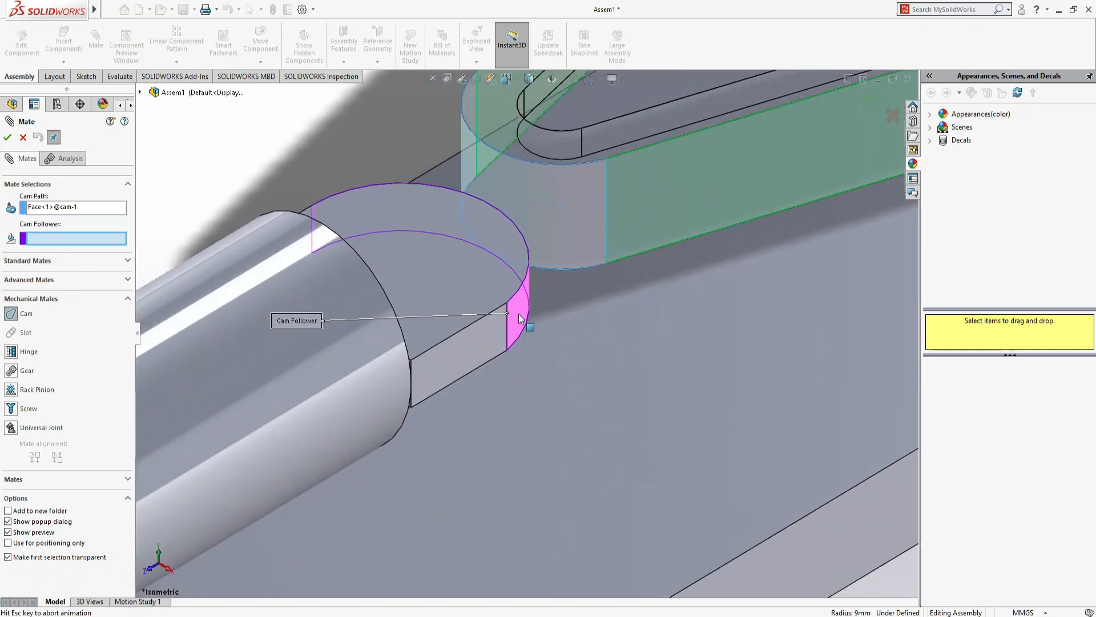
{"action": "left_click", "coordinate": [520, 317]}
{"action": "scroll", "coordinate": [593, 365], "scroll_direction": "up", "scroll_amount": 5}
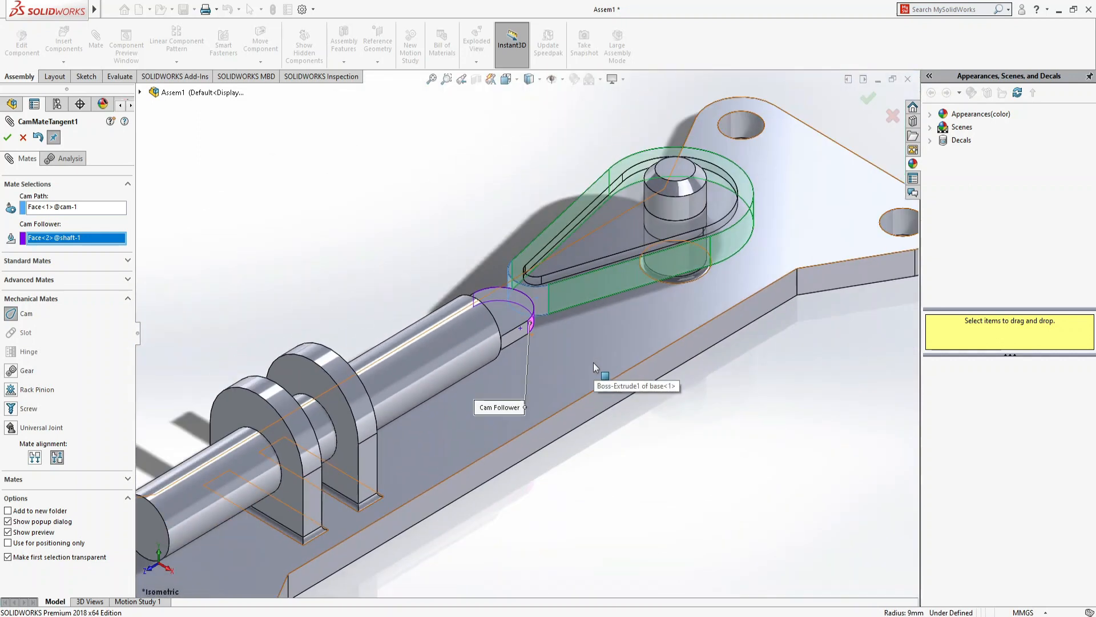
{"action": "left_click", "coordinate": [11, 139]}
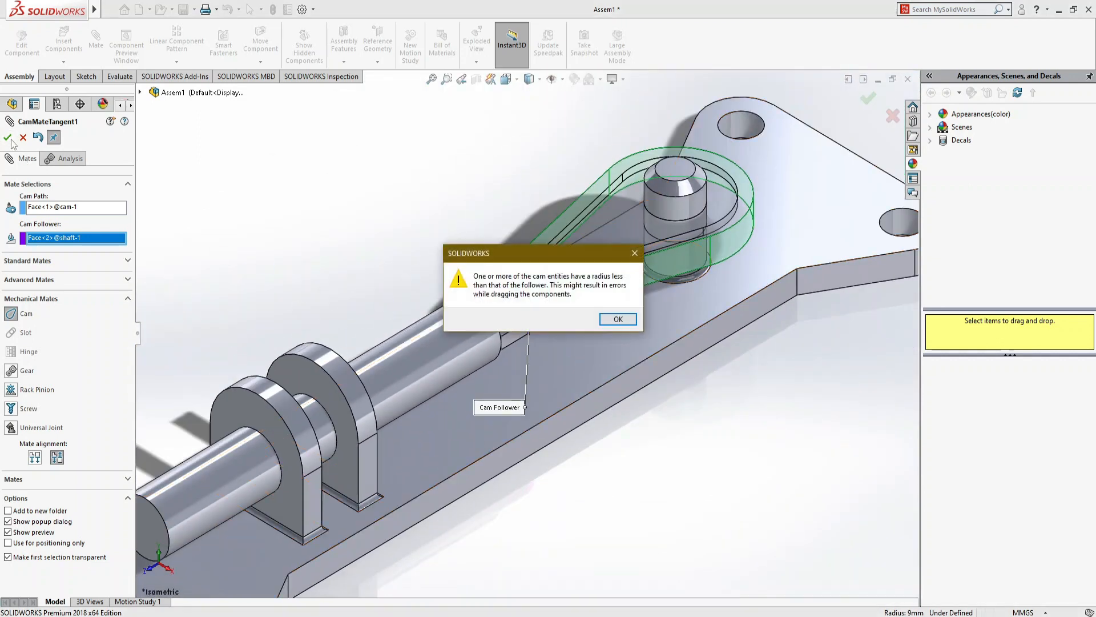
{"action": "left_click", "coordinate": [610, 322]}
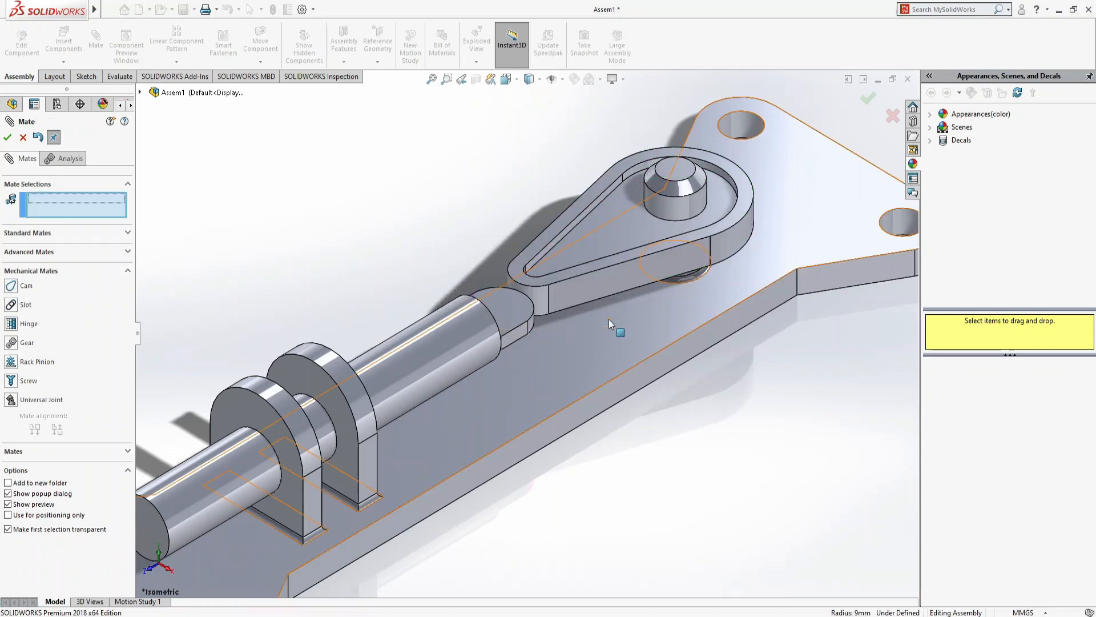
{"action": "left_click", "coordinate": [23, 138]}
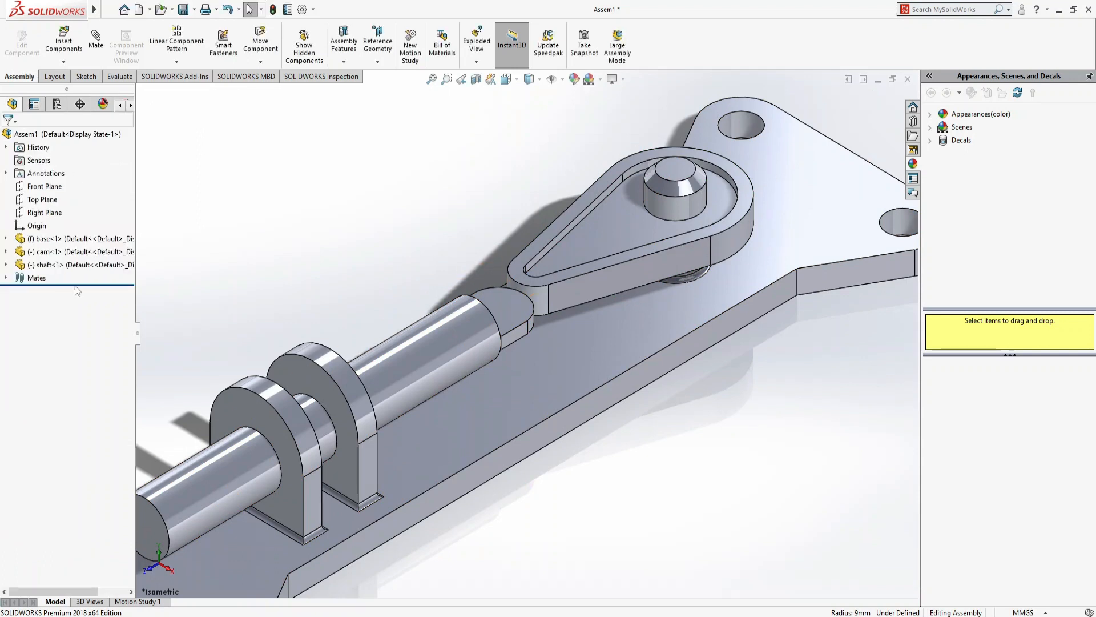
List the assembly's mates and swing the cam around its pin to test how the shaft follows
{"action": "left_click", "coordinate": [7, 278]}
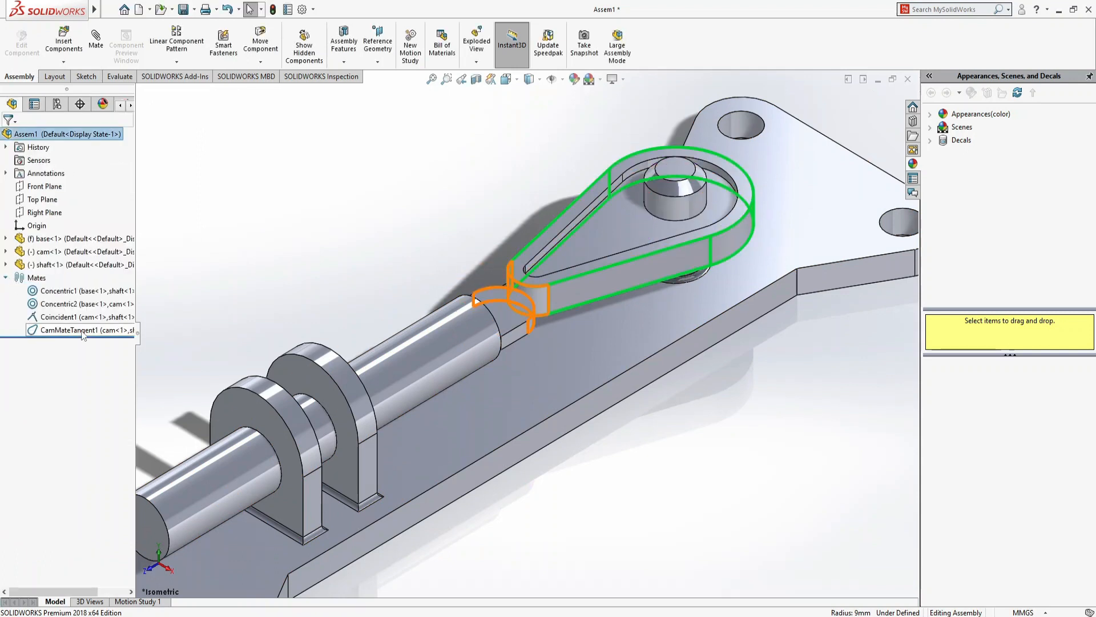
{"action": "left_click_drag", "start_coordinate": [543, 295], "coordinate": [666, 306]}
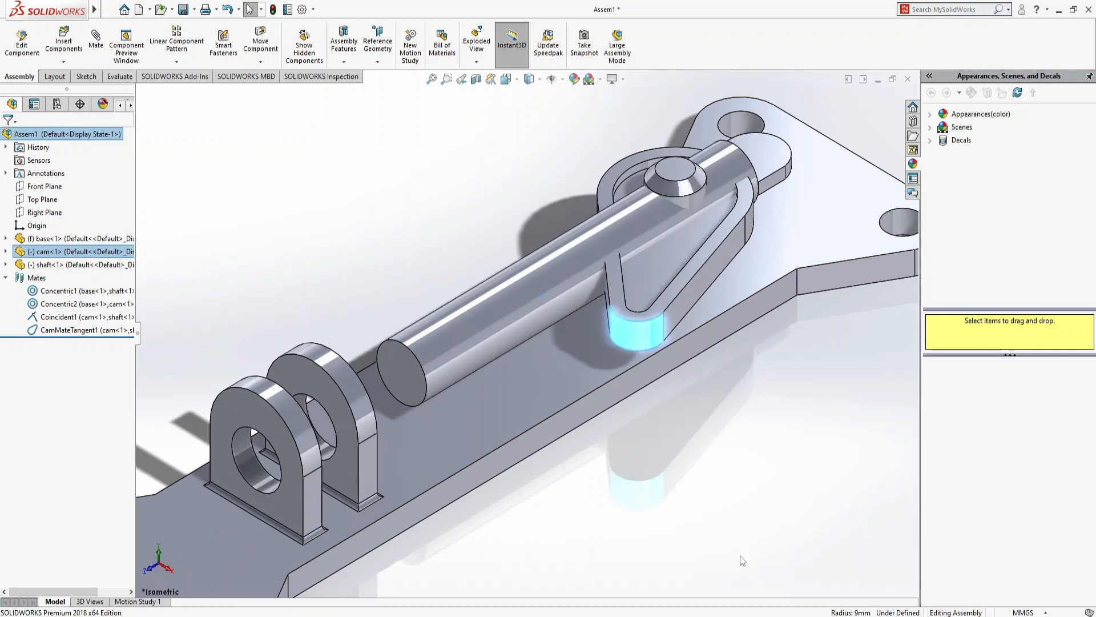
{"action": "key", "text": "f"}
{"action": "left_click", "coordinate": [522, 313]}
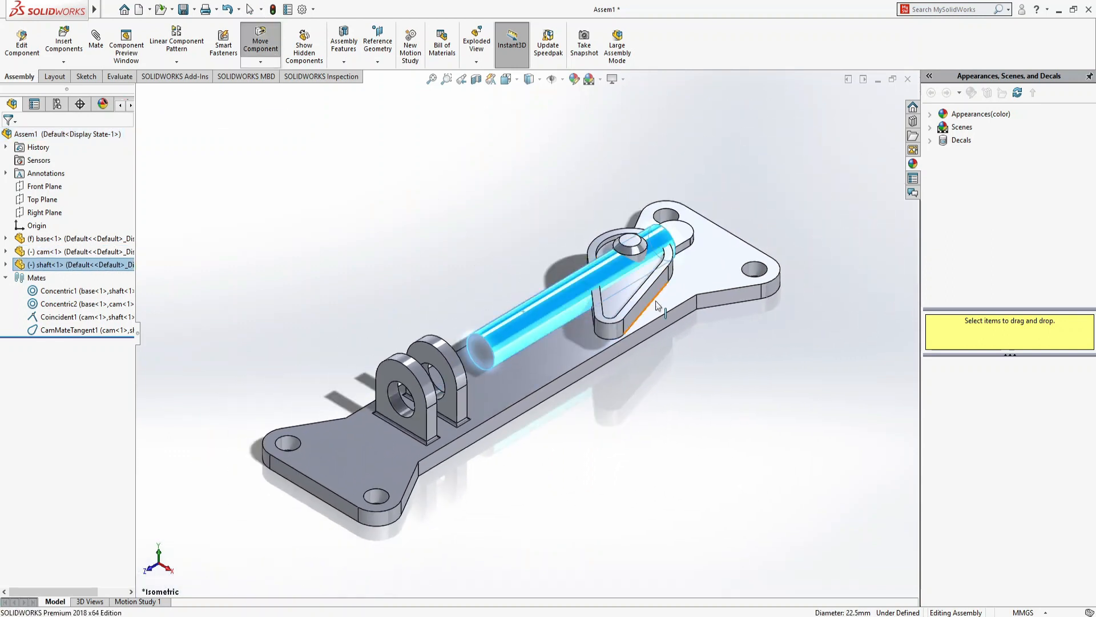
{"action": "left_click_drag", "start_coordinate": [598, 348], "coordinate": [447, 247]}
View the mechanism from the opposite side and try moving the shaft and cam again
{"action": "key", "text": "space"}
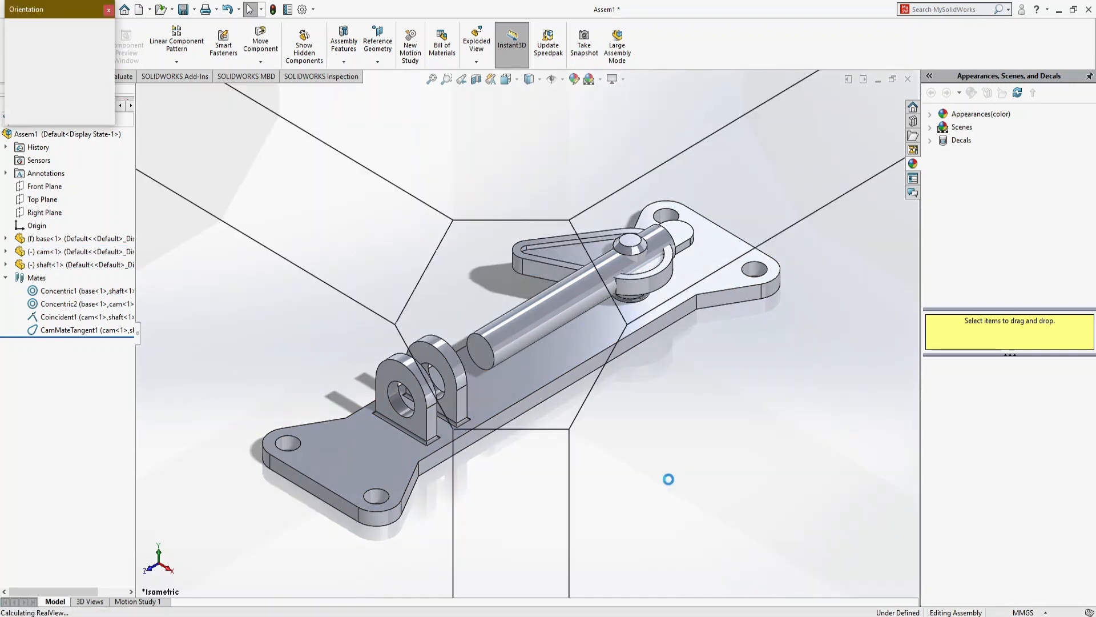
{"action": "left_click", "coordinate": [284, 327]}
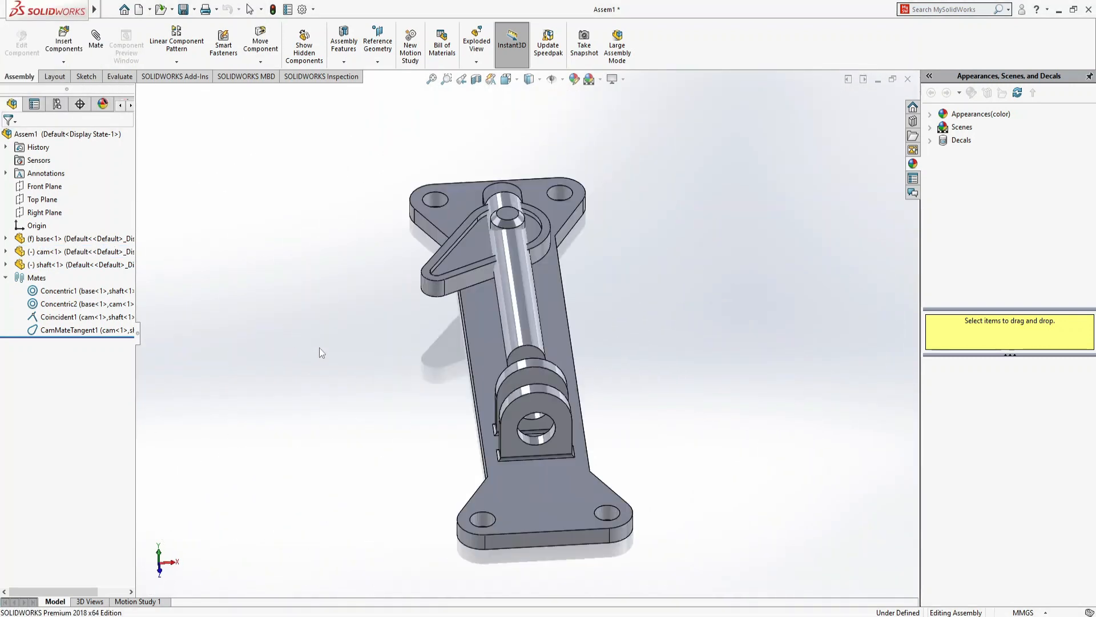
{"action": "left_click", "coordinate": [475, 283]}
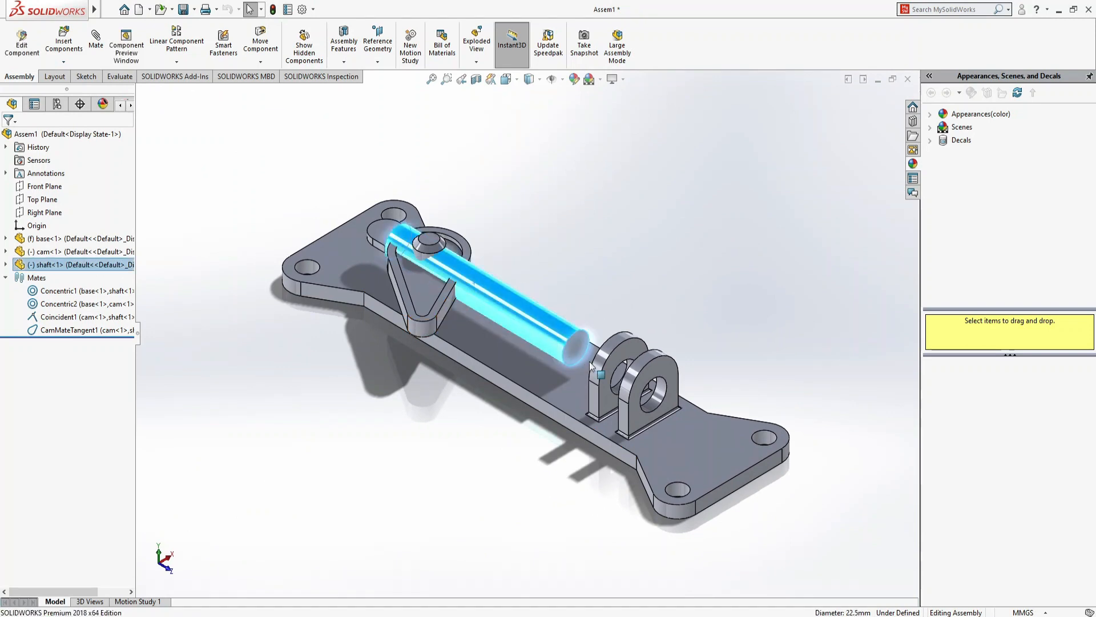
{"action": "left_click_drag", "start_coordinate": [378, 234], "coordinate": [498, 303]}
{"action": "left_click", "coordinate": [498, 303]}
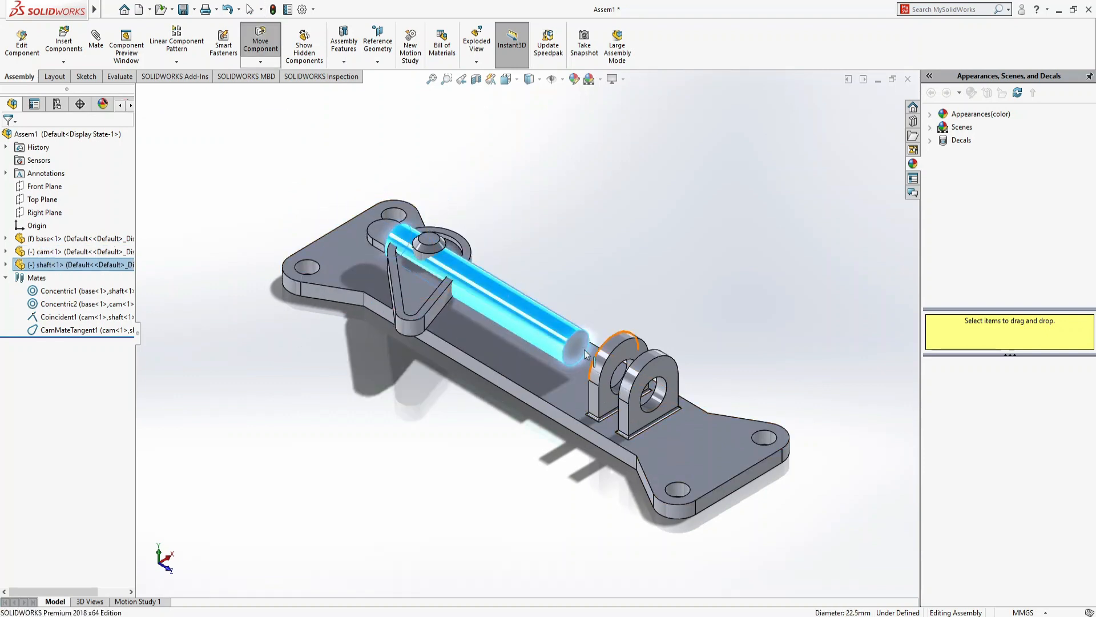
{"action": "left_click", "coordinate": [646, 197]}
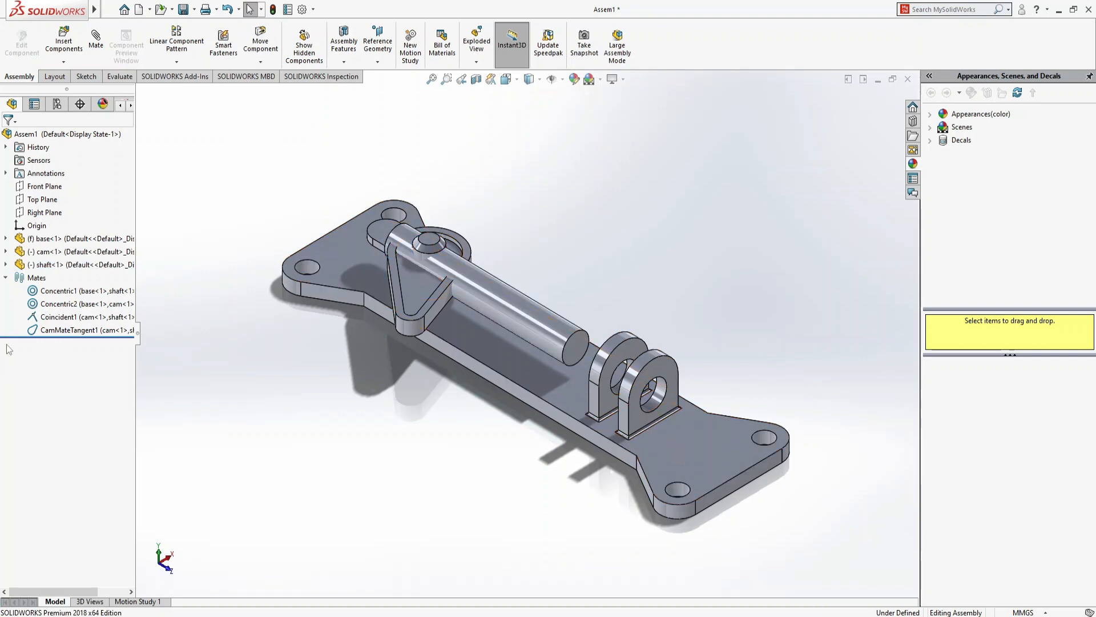
Examine which faces the CamMateTangent1 mate uses and which commands are available for it
{"action": "left_click", "coordinate": [74, 329]}
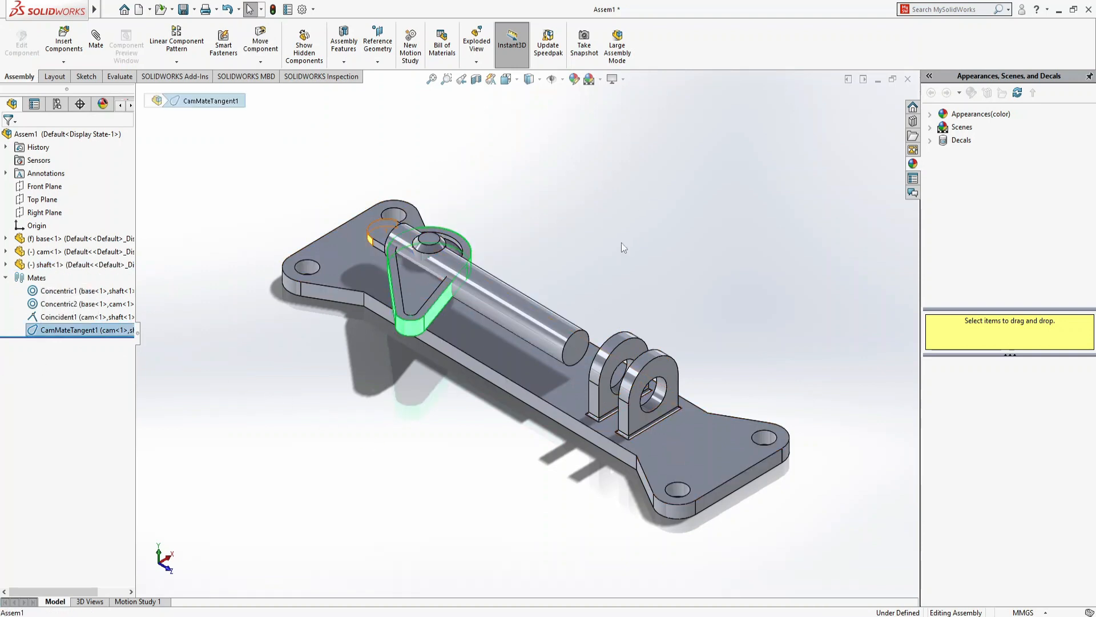
{"action": "left_click", "coordinate": [580, 271]}
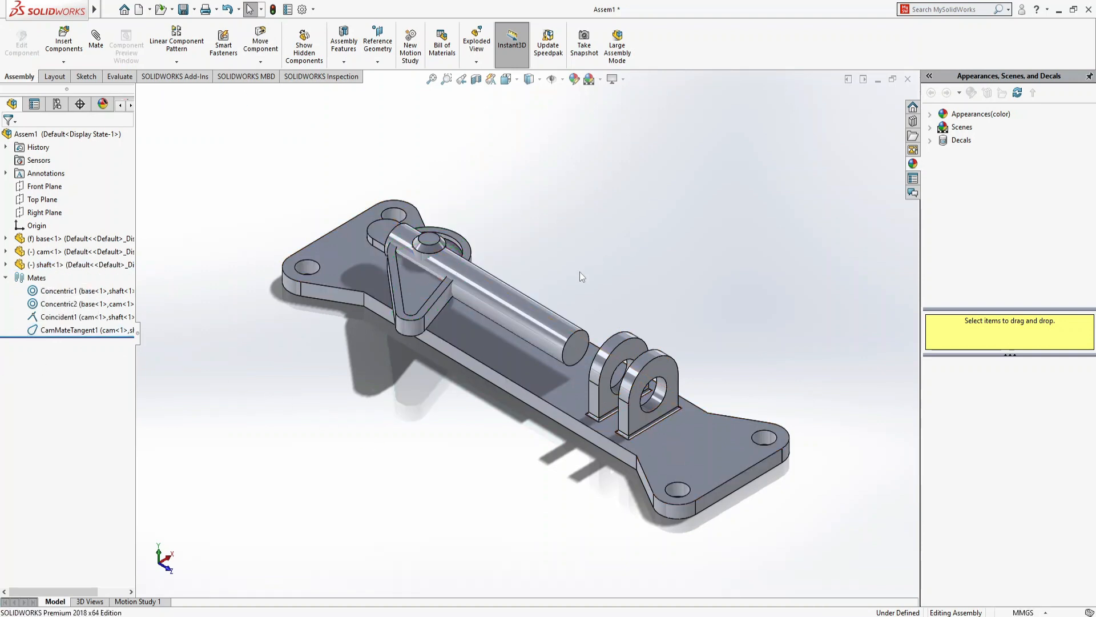
{"action": "right_click", "coordinate": [94, 331]}
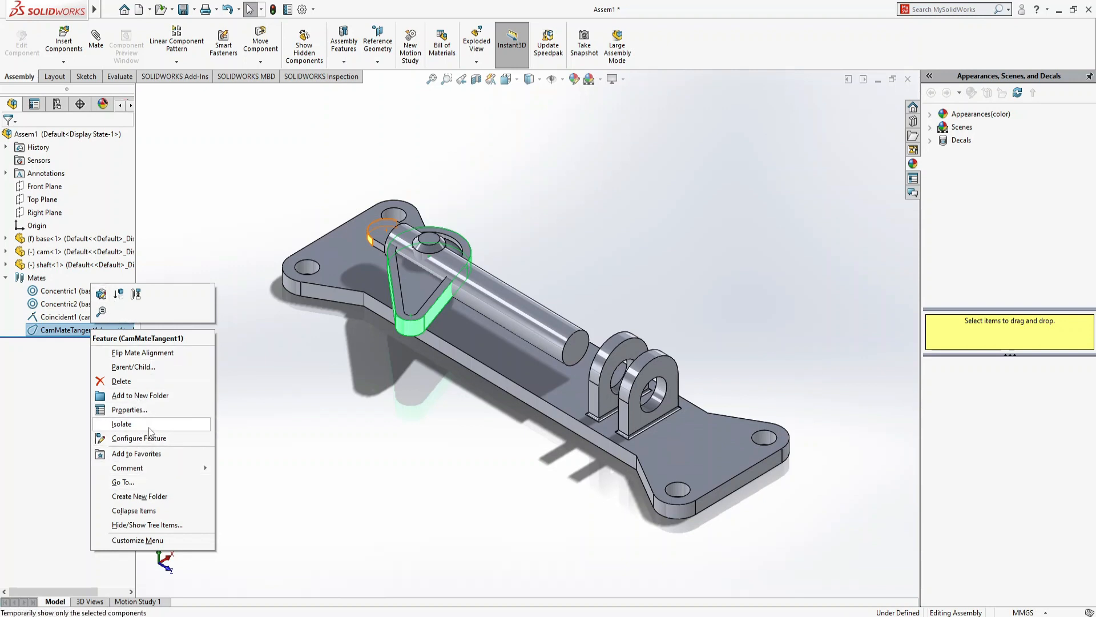
{"action": "left_click", "coordinate": [262, 413]}
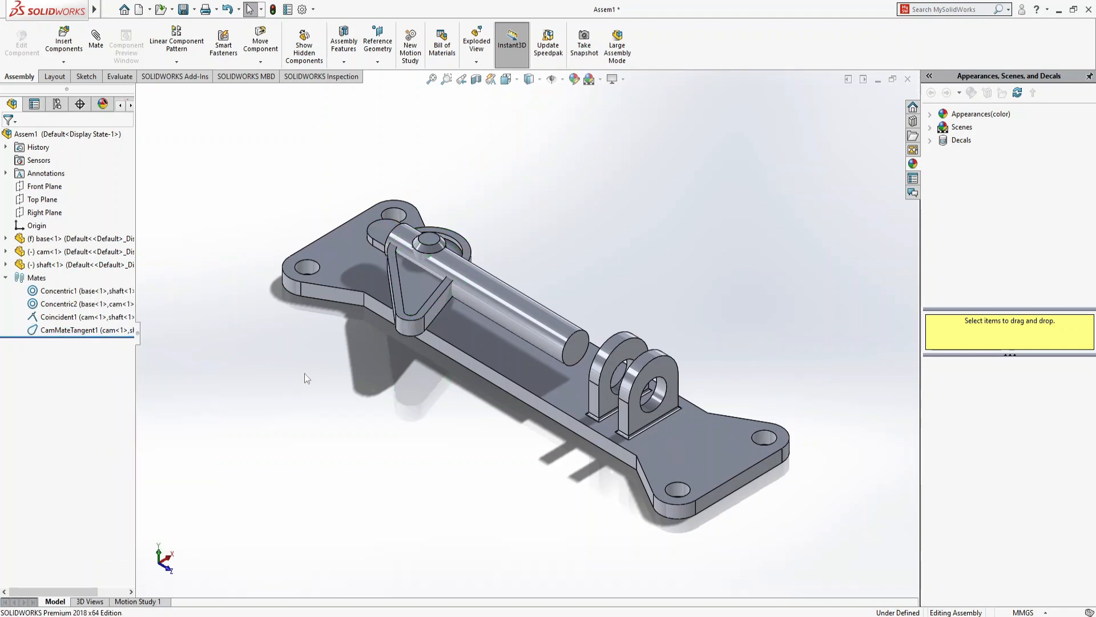
Swing the cam toward the shaft's support lugs and delete the CamMateTangent1 mate
{"action": "left_click", "coordinate": [382, 235]}
{"action": "left_click_drag", "start_coordinate": [410, 325], "coordinate": [481, 314]}
{"action": "left_click", "coordinate": [80, 330]}
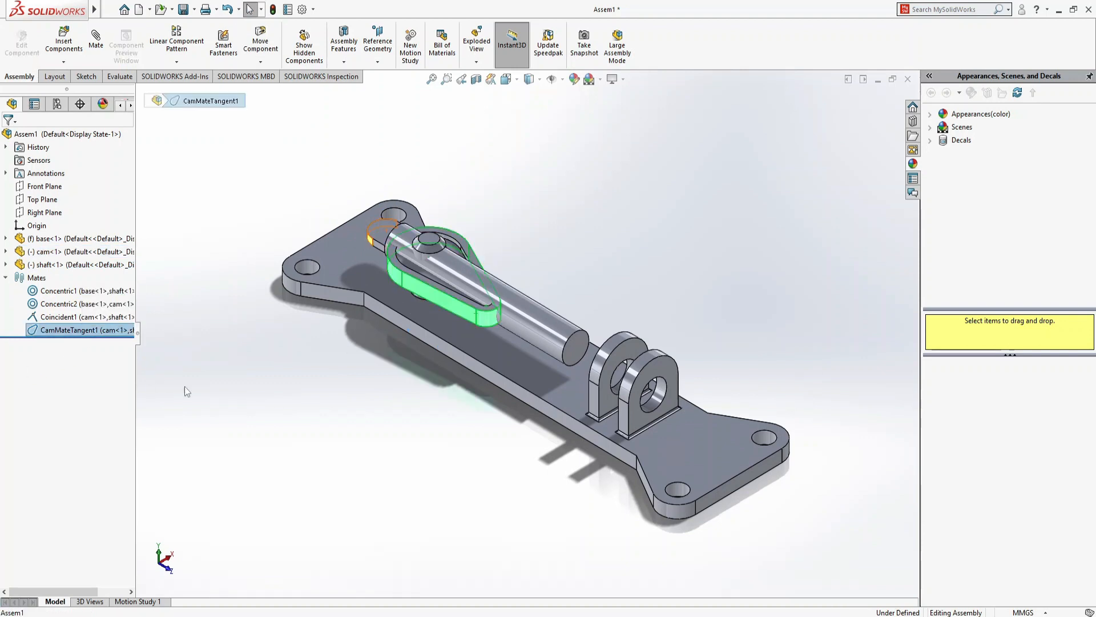
{"action": "key", "text": "Delete"}
{"action": "key", "text": "Return"}
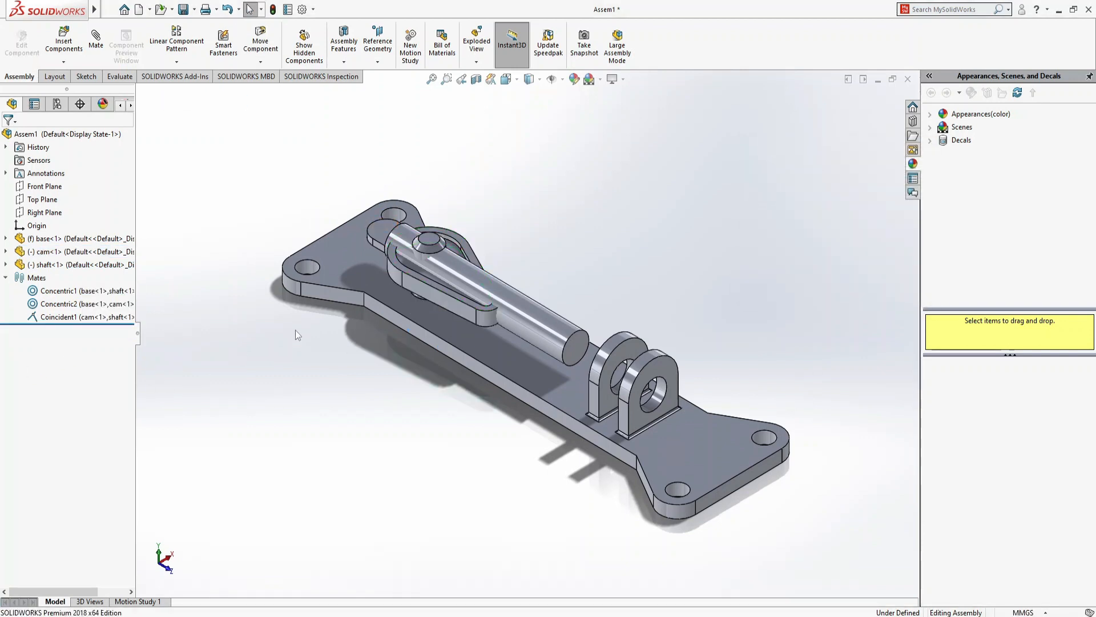
Slide the shaft back through its lugs and recreate the Cam mate from the cam's outer side face to the shaft tab's rounded face
{"action": "left_click_drag", "start_coordinate": [551, 338], "coordinate": [718, 432]}
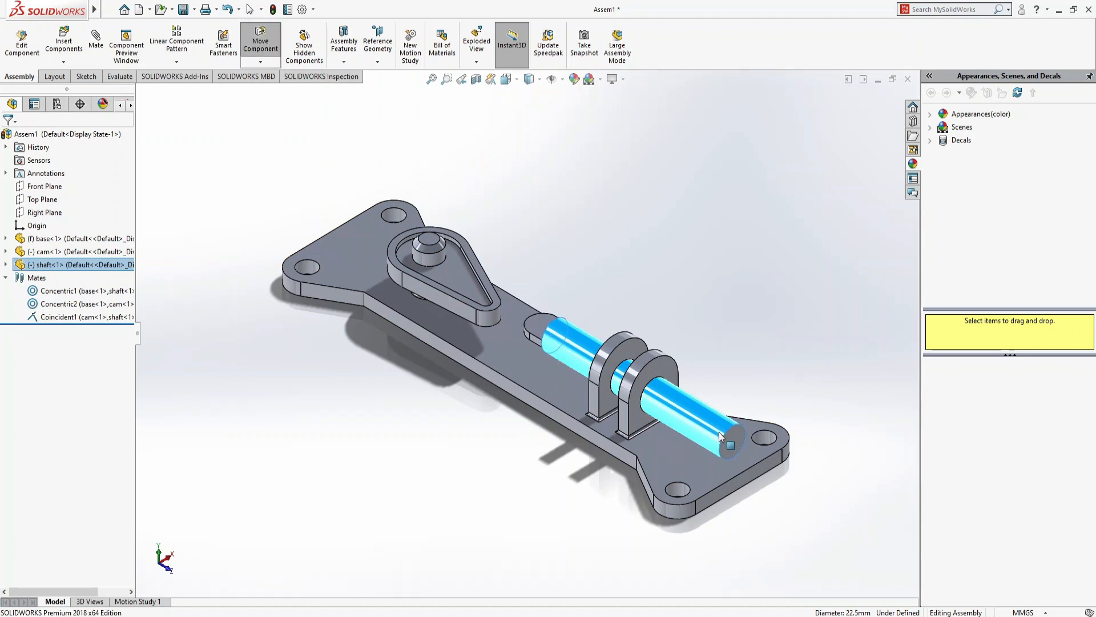
{"action": "left_click", "coordinate": [531, 231]}
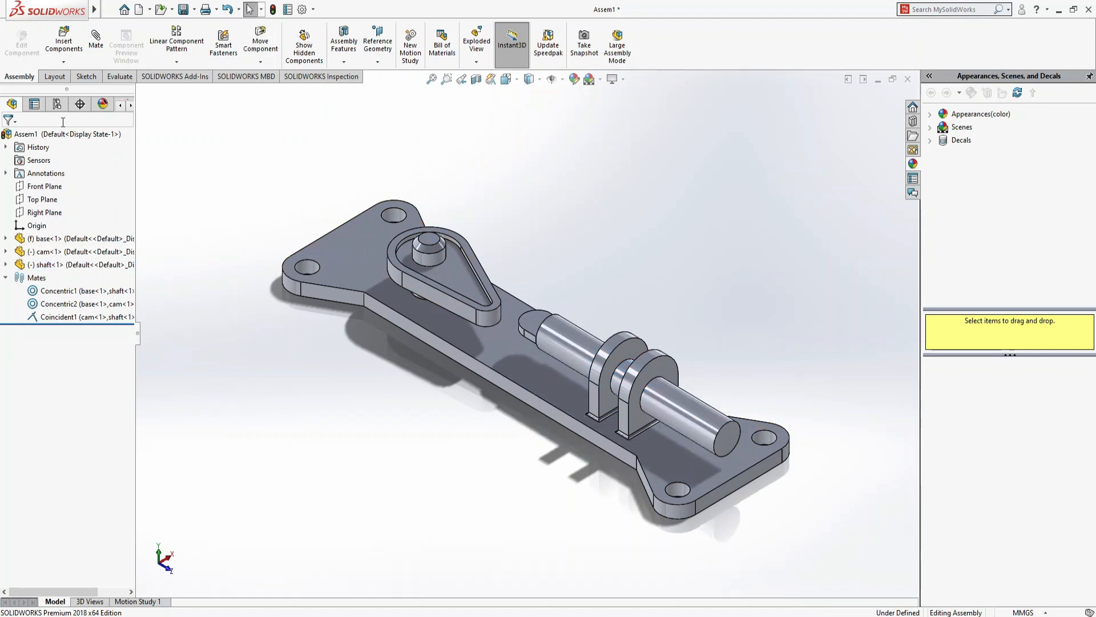
{"action": "left_click", "coordinate": [96, 39]}
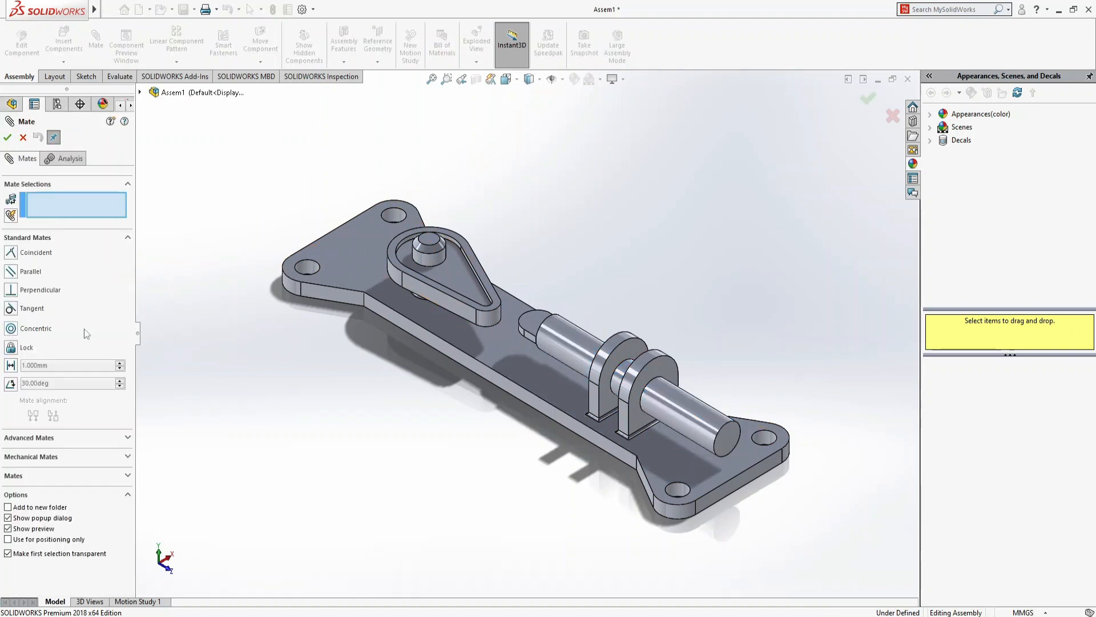
{"action": "left_click", "coordinate": [57, 456]}
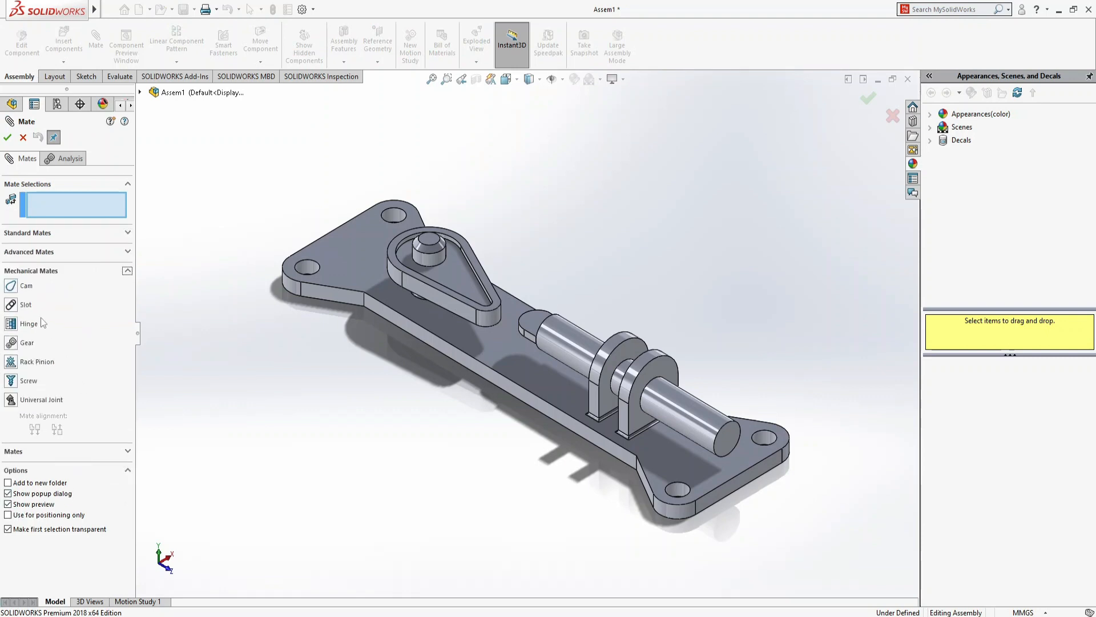
{"action": "left_click", "coordinate": [11, 286]}
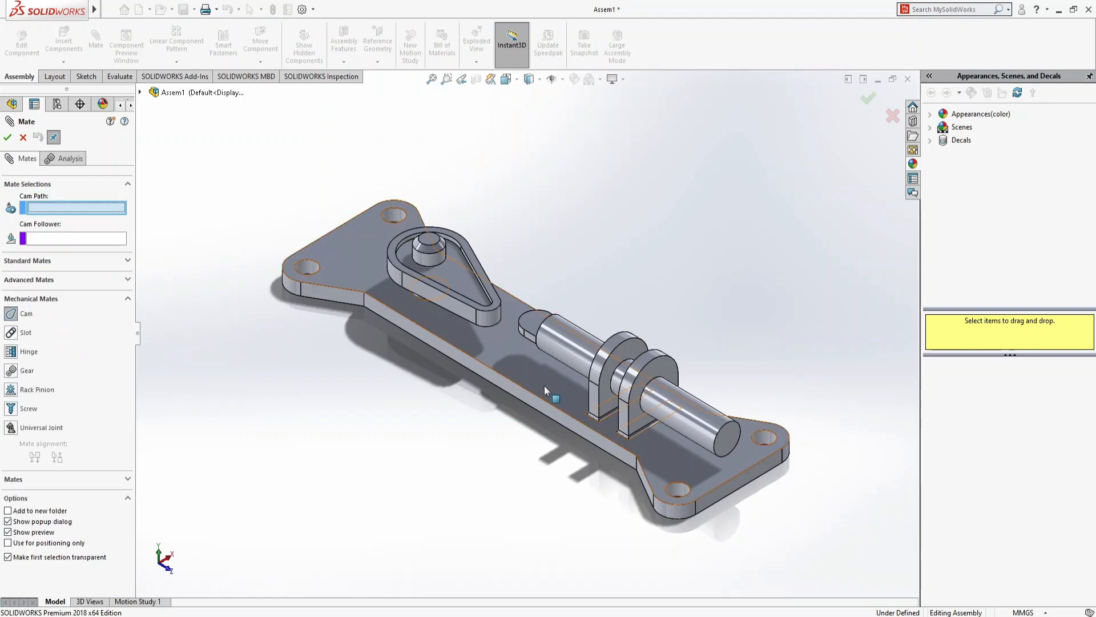
{"action": "left_click", "coordinate": [496, 313]}
{"action": "left_click", "coordinate": [521, 333]}
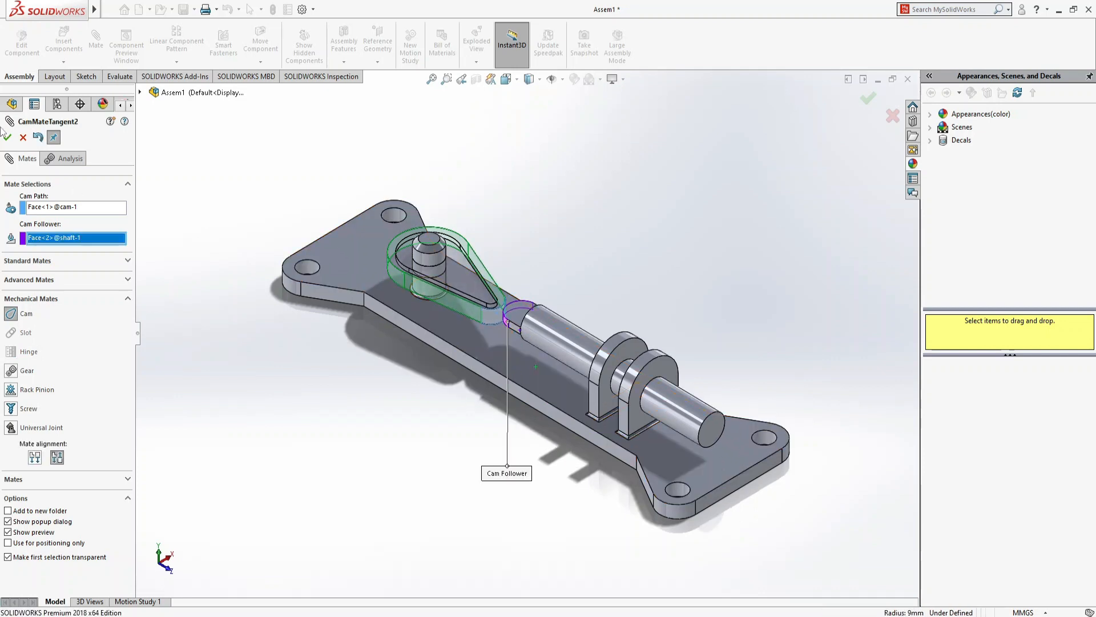
{"action": "left_click", "coordinate": [8, 138]}
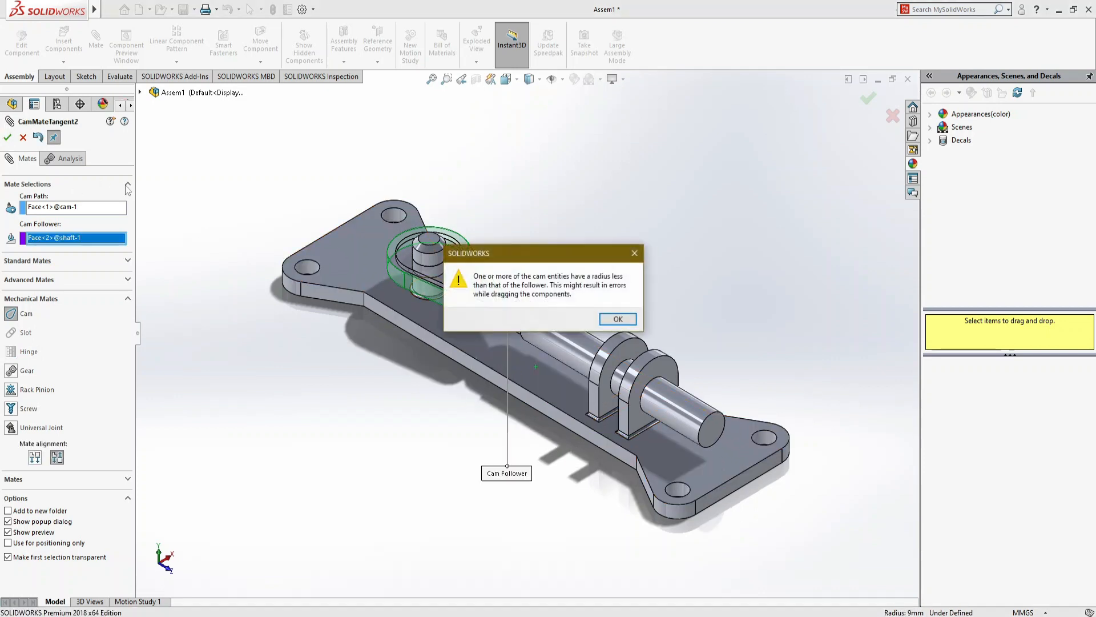
{"action": "left_click", "coordinate": [621, 322]}
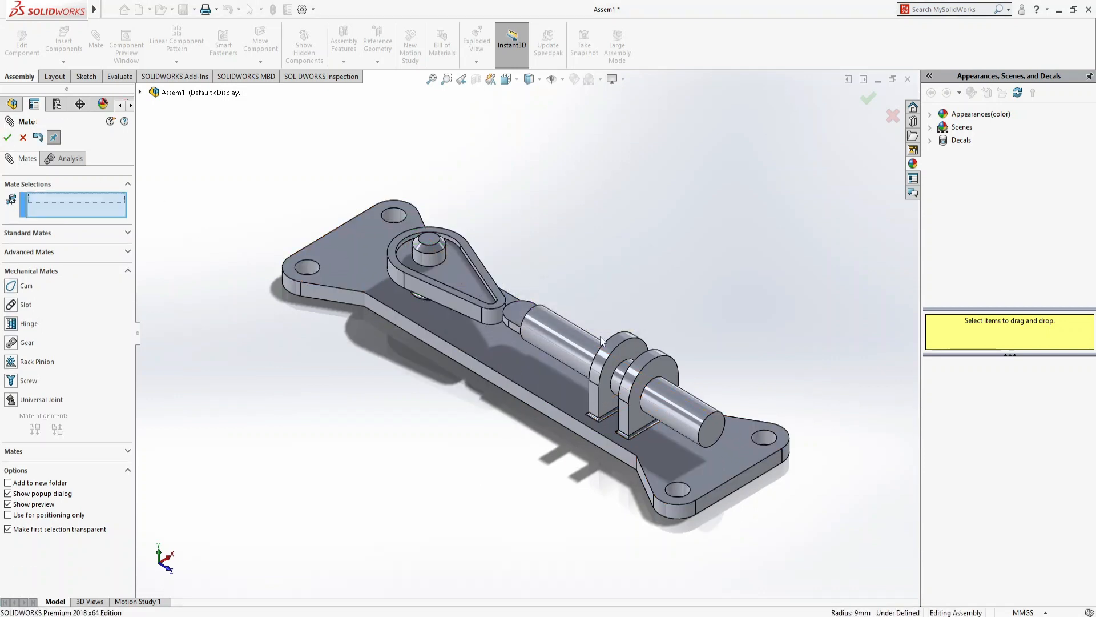
{"action": "left_click", "coordinate": [22, 137]}
Swing the cam around its pin to test the shaft's contact, and delete the CamMateTangent2 mate
{"action": "left_click_drag", "start_coordinate": [486, 321], "coordinate": [437, 334]}
{"action": "key", "text": "Escape"}
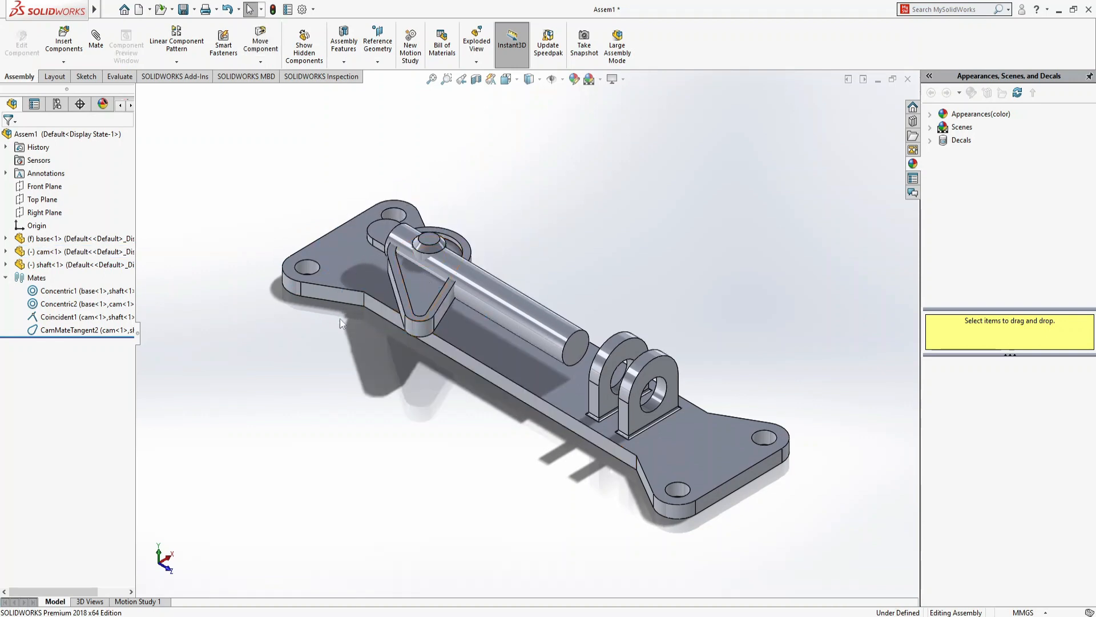
{"action": "left_click", "coordinate": [87, 332]}
{"action": "key", "text": "Delete"}
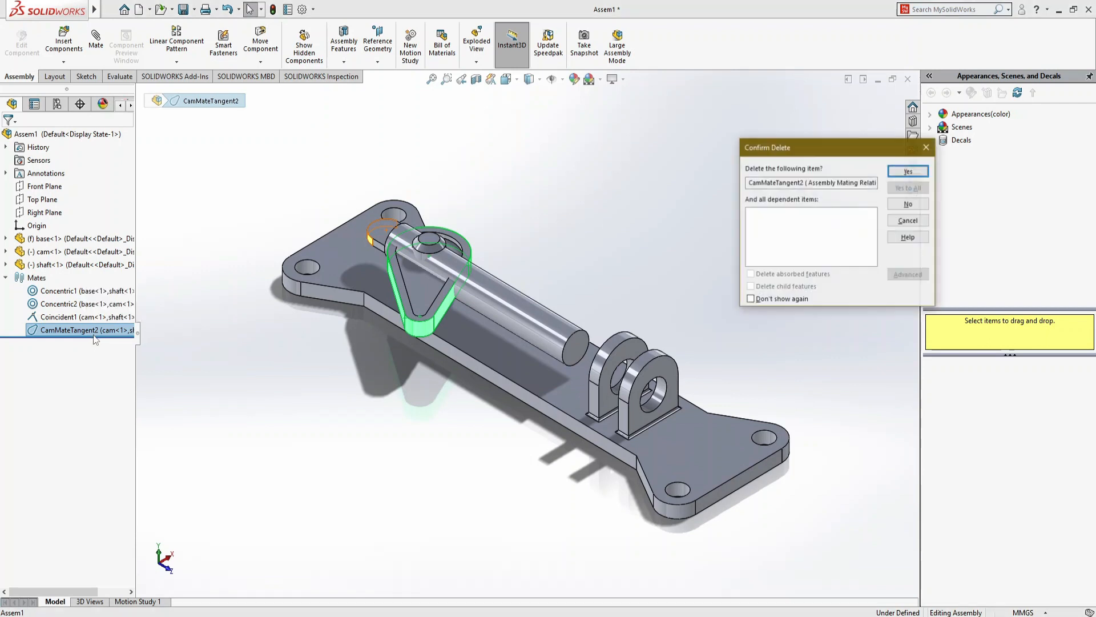
{"action": "key", "text": "Return"}
Open the cam part and set the diameter of its narrow end to 23 mm in the Boss-Extrude1 sketch
{"action": "left_click", "coordinate": [429, 290]}
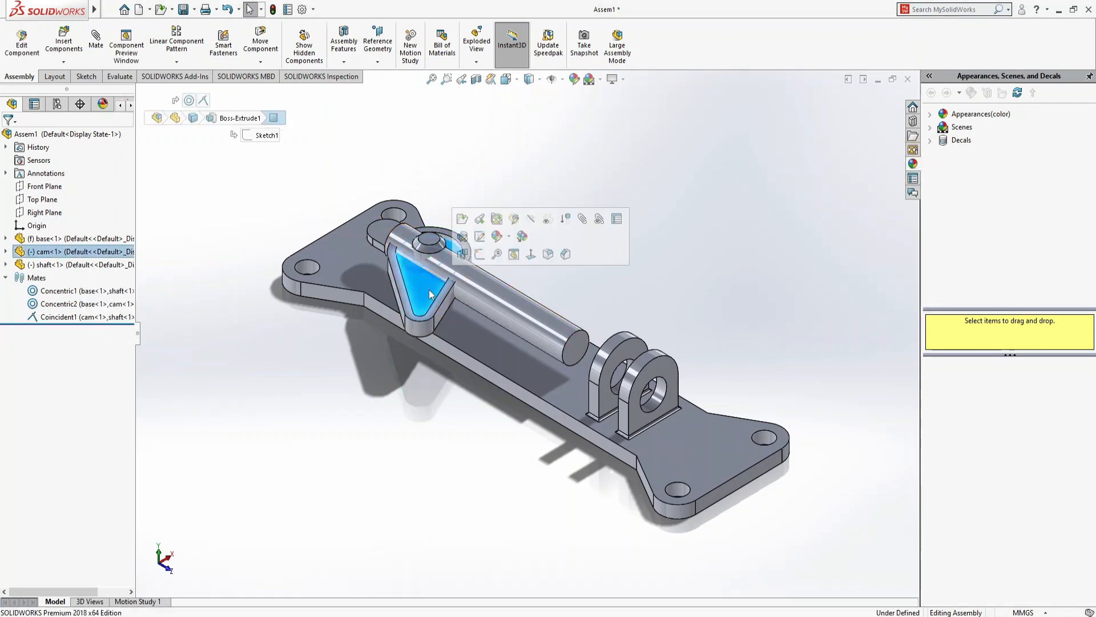
{"action": "left_click", "coordinate": [462, 218]}
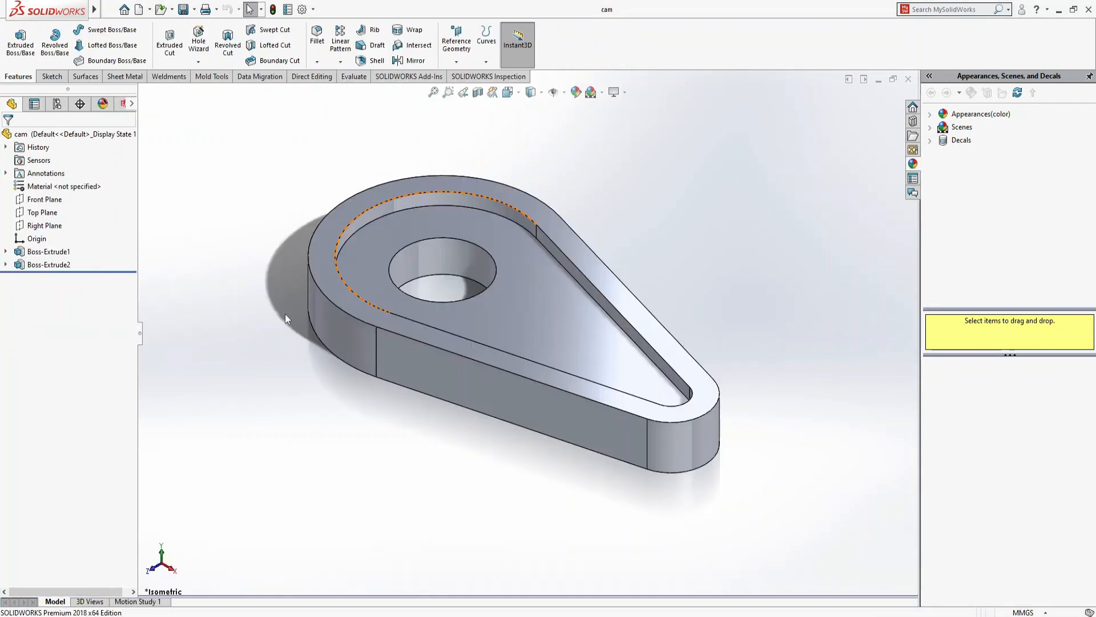
{"action": "left_click", "coordinate": [49, 251]}
{"action": "left_click", "coordinate": [85, 222]}
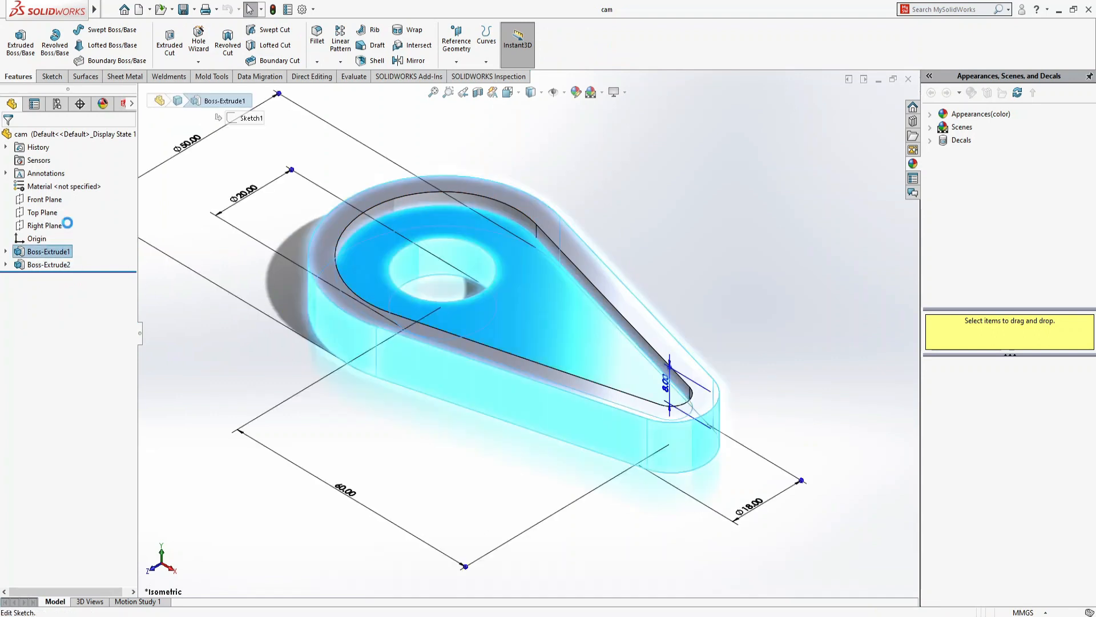
{"action": "double_click", "coordinate": [758, 509]}
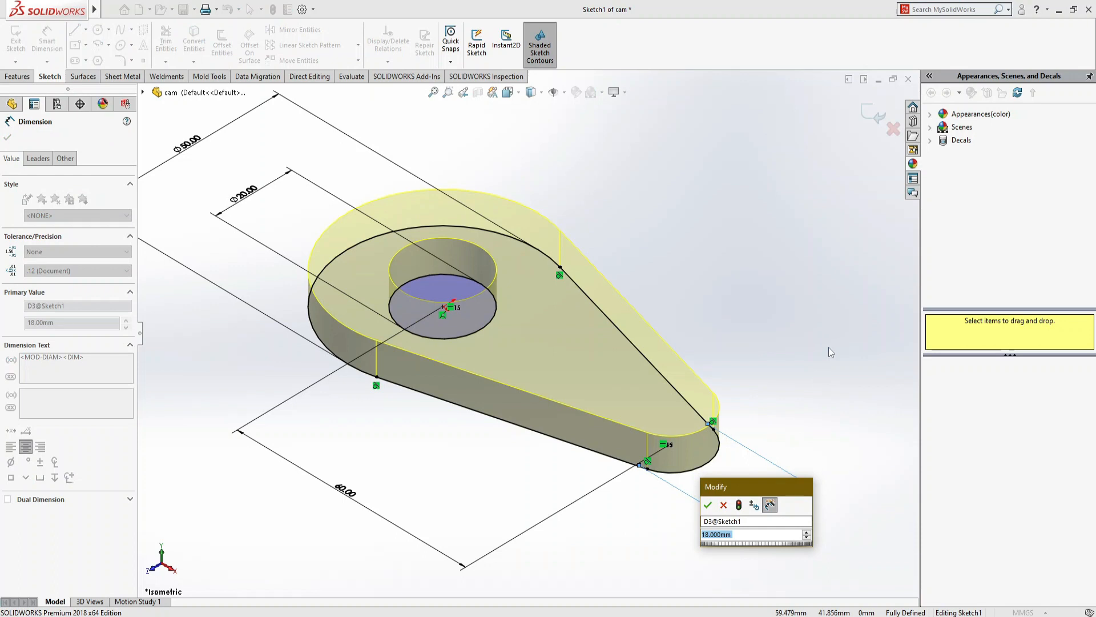
{"action": "type", "text": "18"}
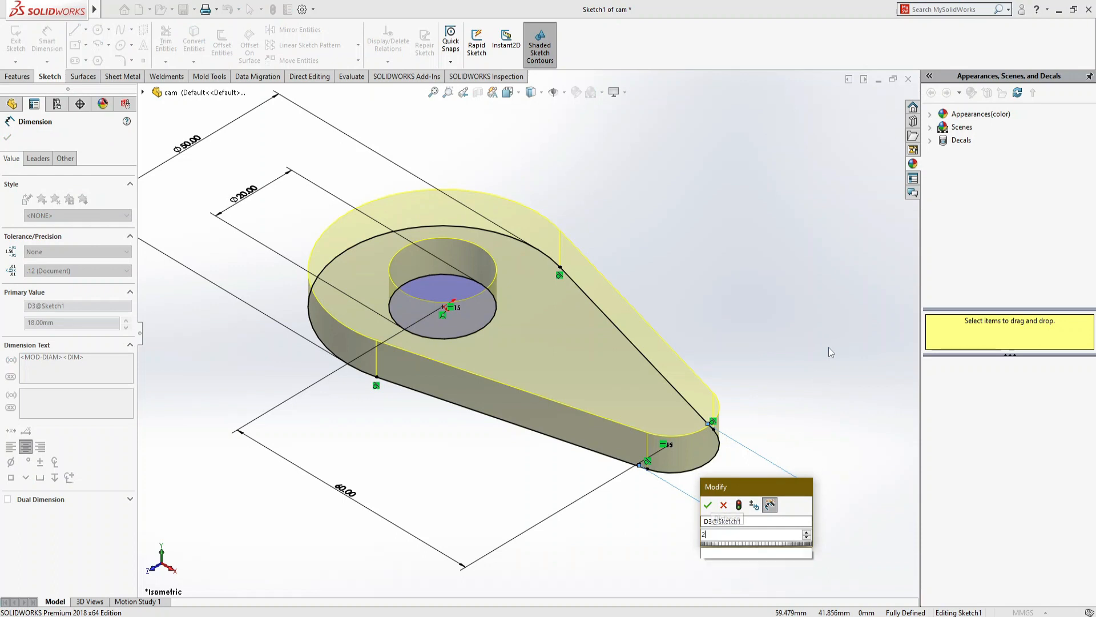
{"action": "key", "text": "Return"}
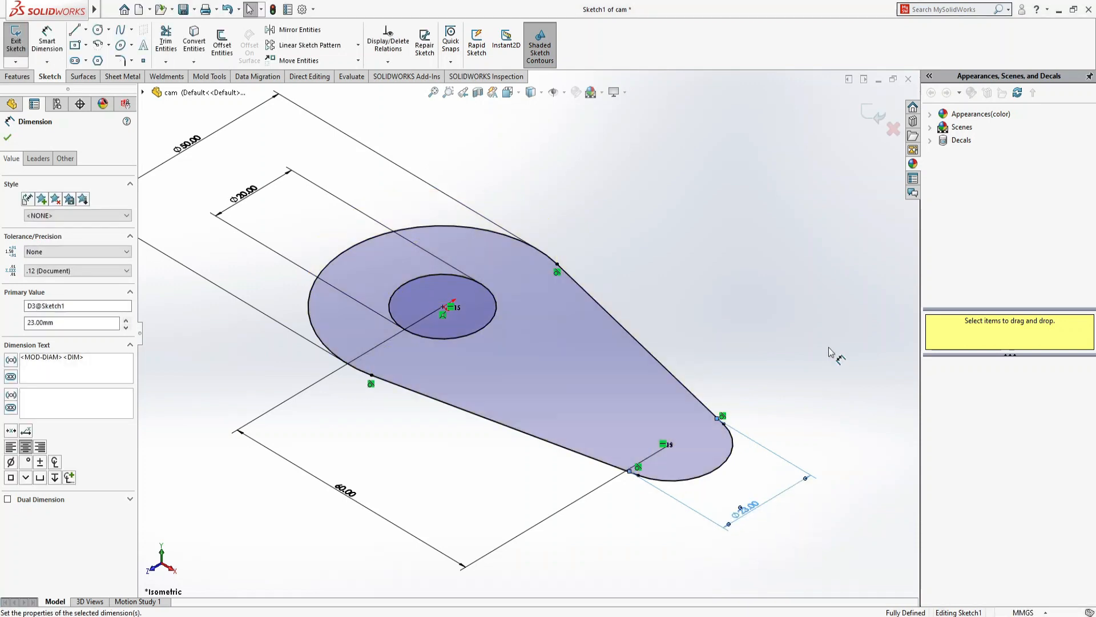
Exit the sketch keeping the change, save and close the cam part, and rebuild the assembly
{"action": "left_click", "coordinate": [893, 129]}
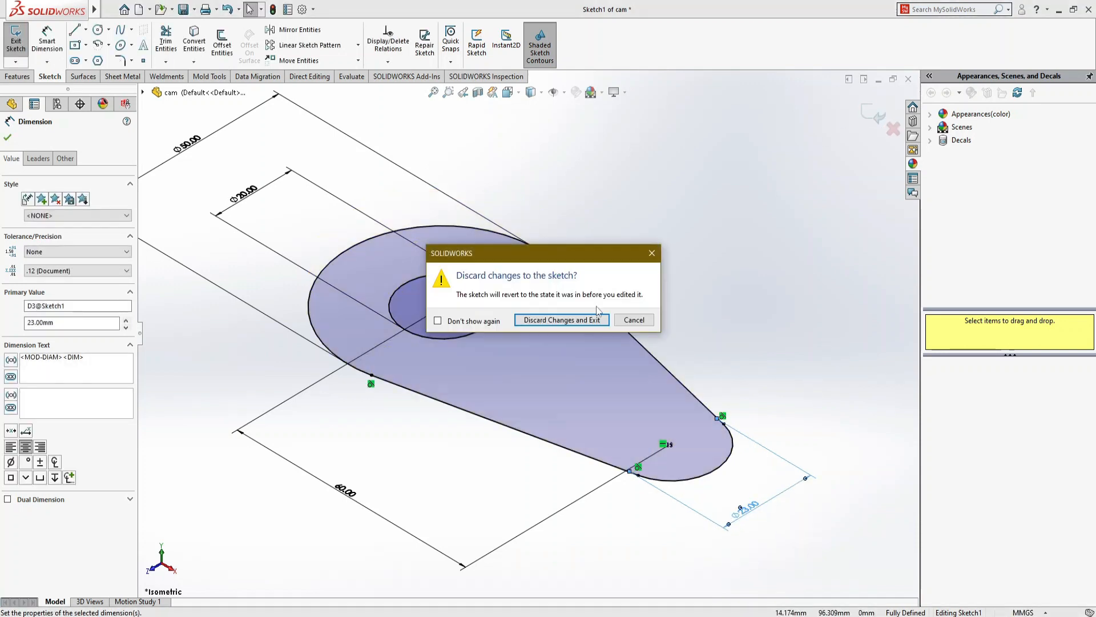
{"action": "left_click", "coordinate": [634, 319]}
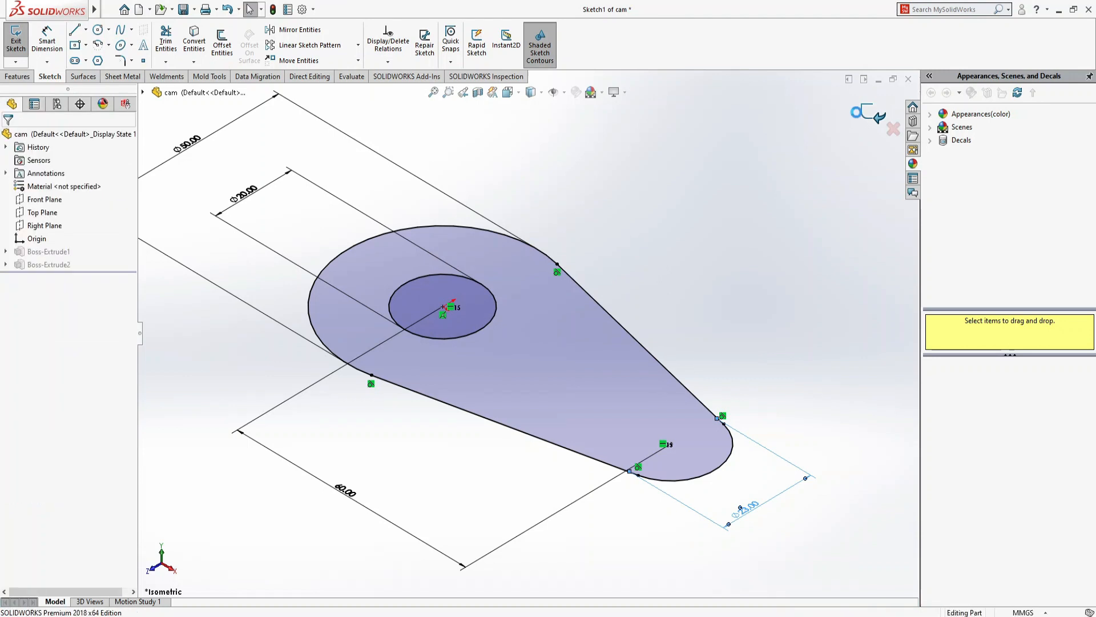
{"action": "left_click", "coordinate": [868, 113]}
{"action": "key", "text": "ctrl+s"}
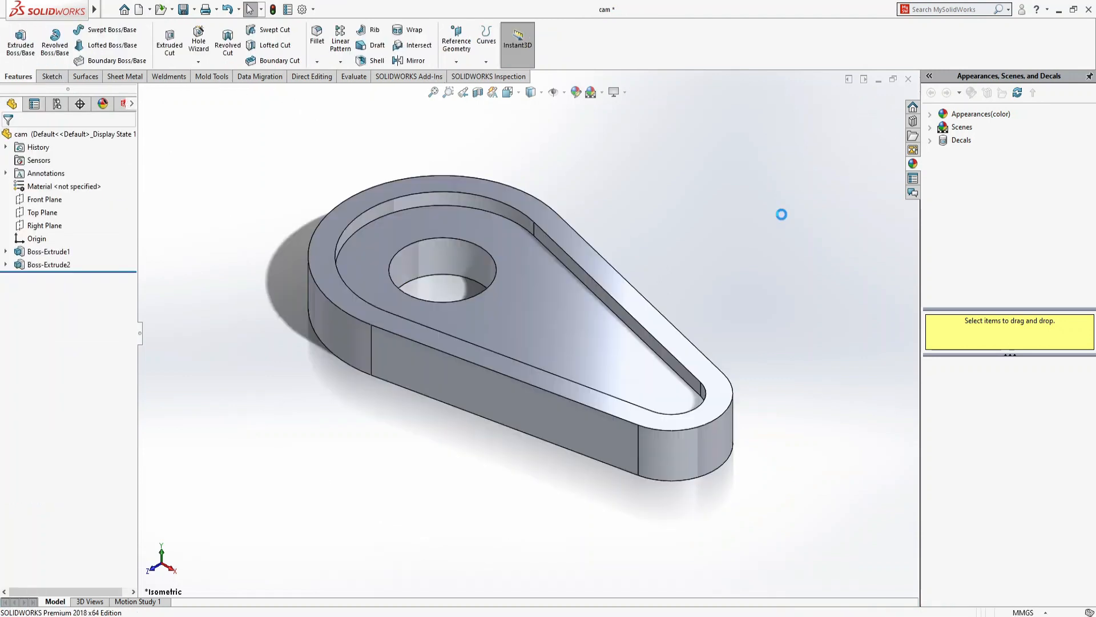
{"action": "left_click", "coordinate": [908, 80]}
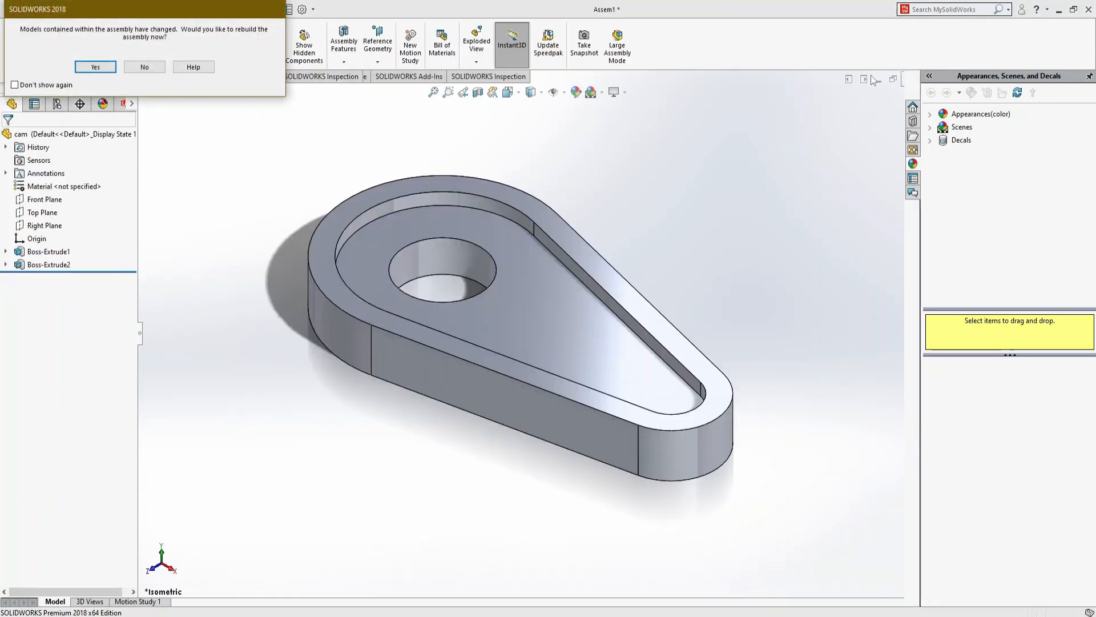
{"action": "key", "text": "Return"}
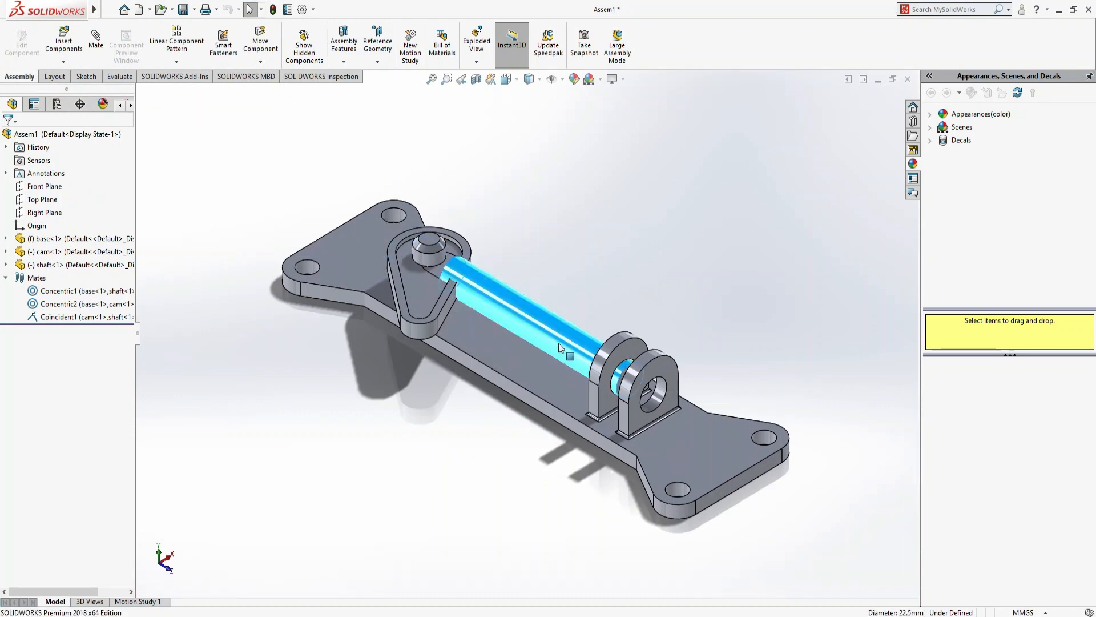
With the shaft clear of the cam, add a Cam mate between the cam's outer side face and the tab's rounded face, and test it
{"action": "left_click_drag", "start_coordinate": [559, 348], "coordinate": [642, 397]}
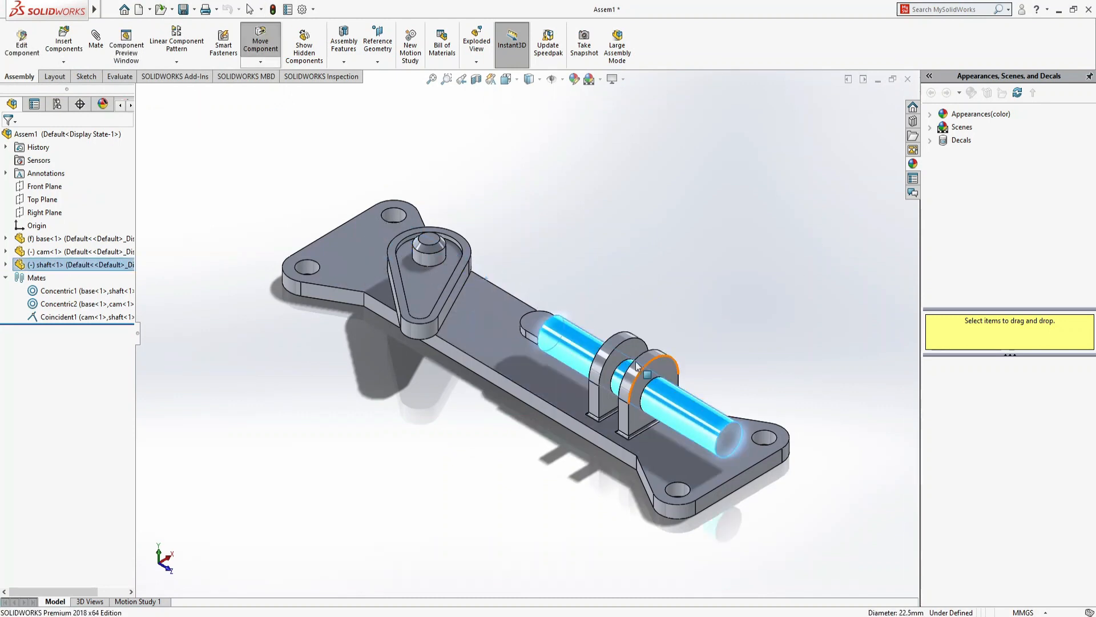
{"action": "left_click", "coordinate": [105, 54]}
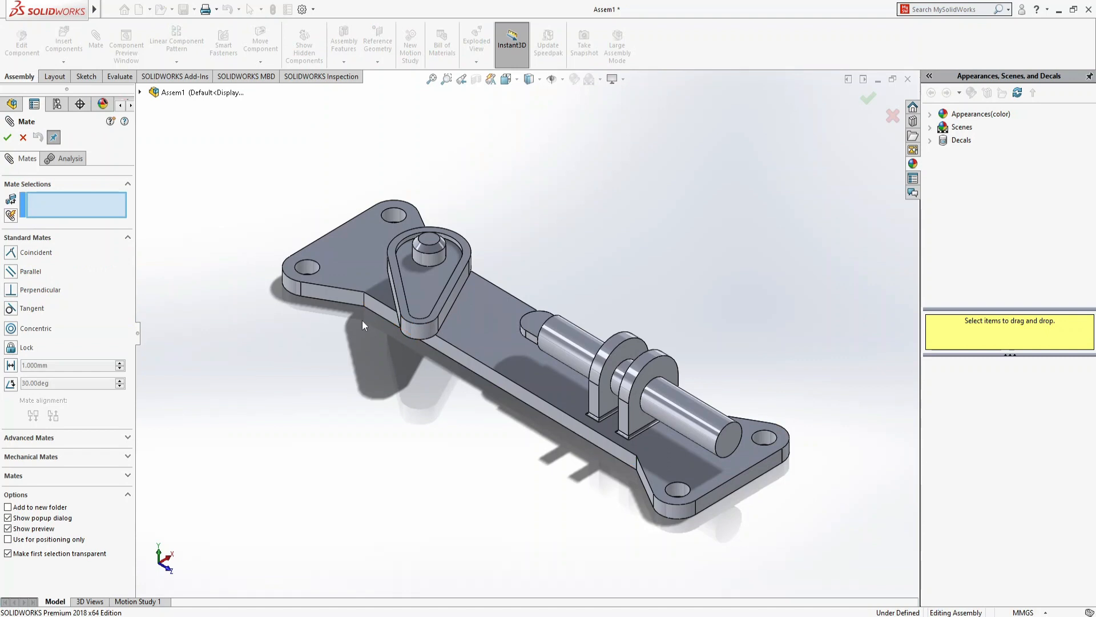
{"action": "left_click", "coordinate": [64, 460]}
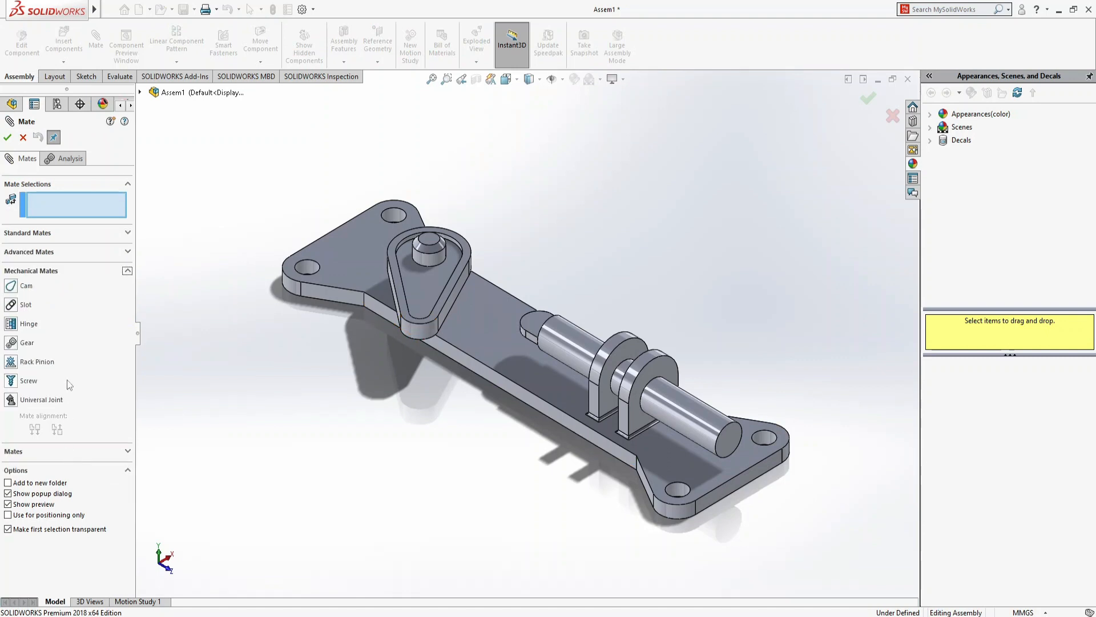
{"action": "left_click", "coordinate": [12, 286]}
{"action": "left_click", "coordinate": [409, 337]}
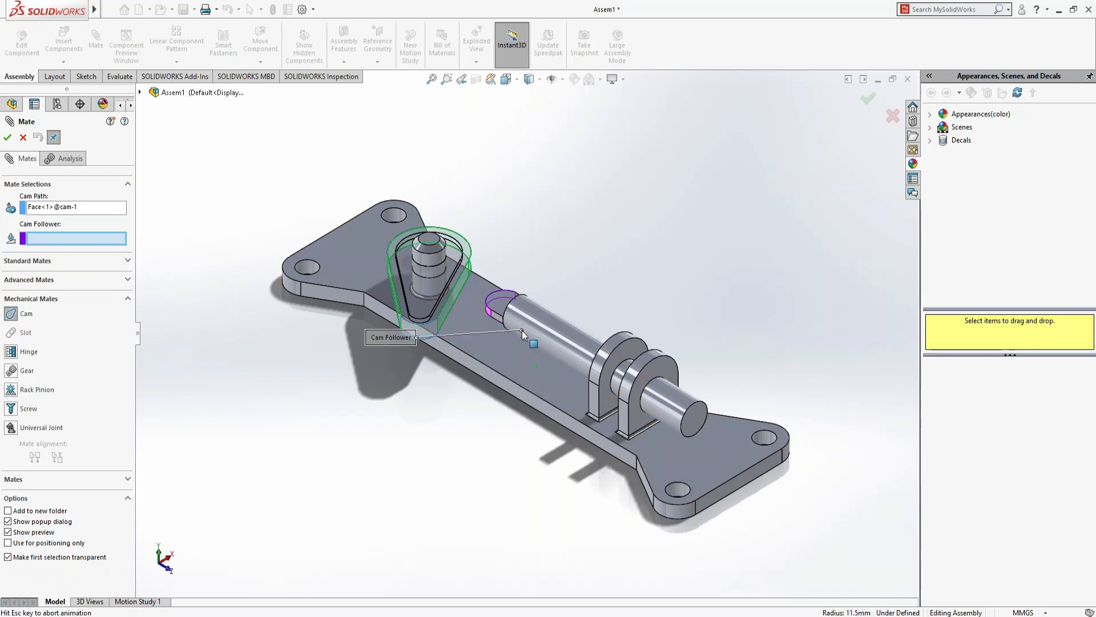
{"action": "left_click", "coordinate": [521, 331]}
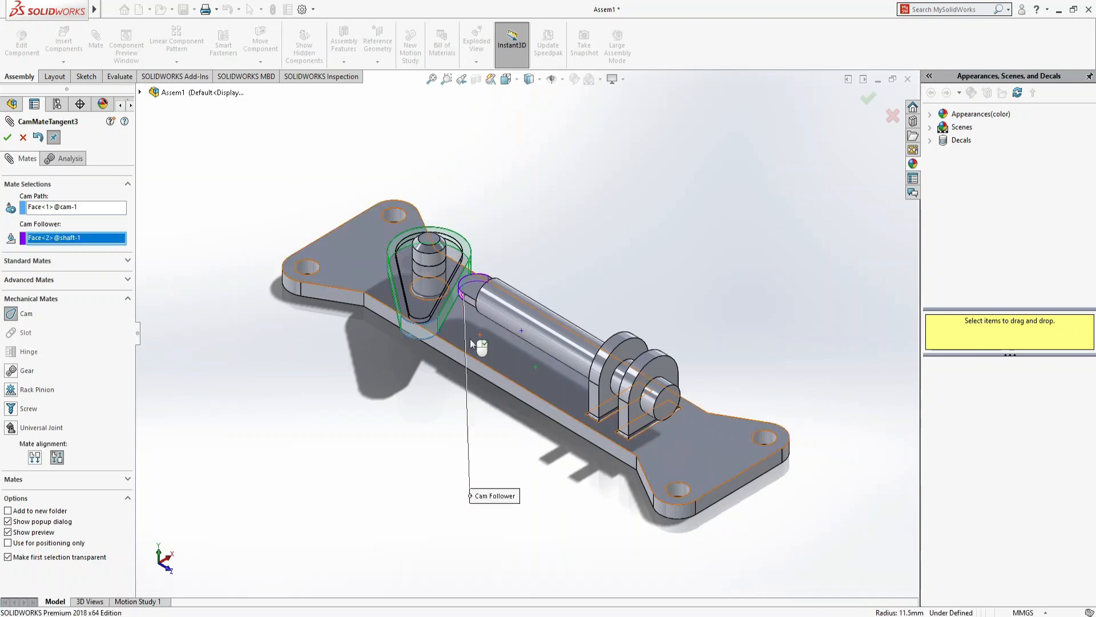
{"action": "left_click", "coordinate": [8, 137]}
{"action": "left_click", "coordinate": [21, 137]}
{"action": "left_click_drag", "start_coordinate": [406, 328], "coordinate": [478, 288]}
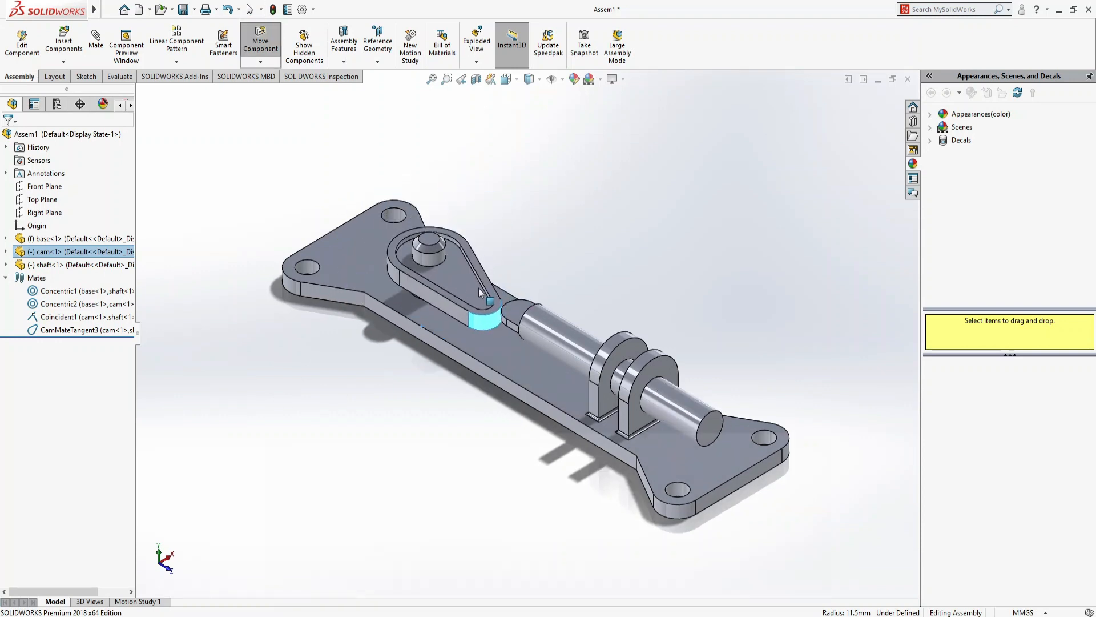
{"action": "left_click", "coordinate": [769, 293]}
Open the base part, chamfer the top edges of its four mounting holes by 3.5 mm at 45 degrees, and save it
{"action": "left_click", "coordinate": [534, 378]}
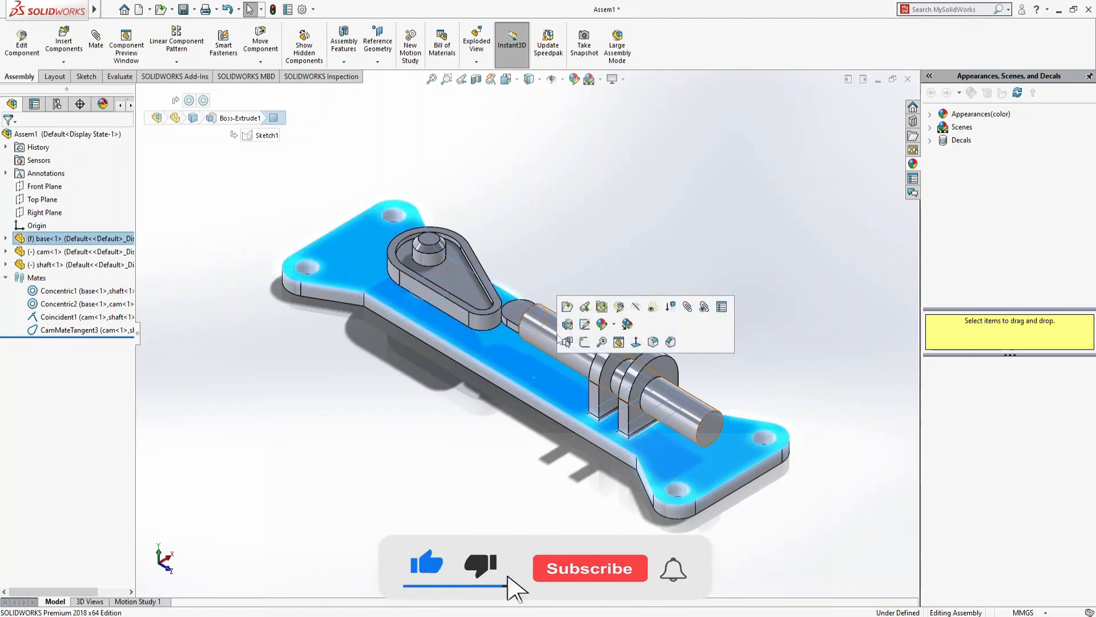
{"action": "left_click", "coordinate": [567, 306]}
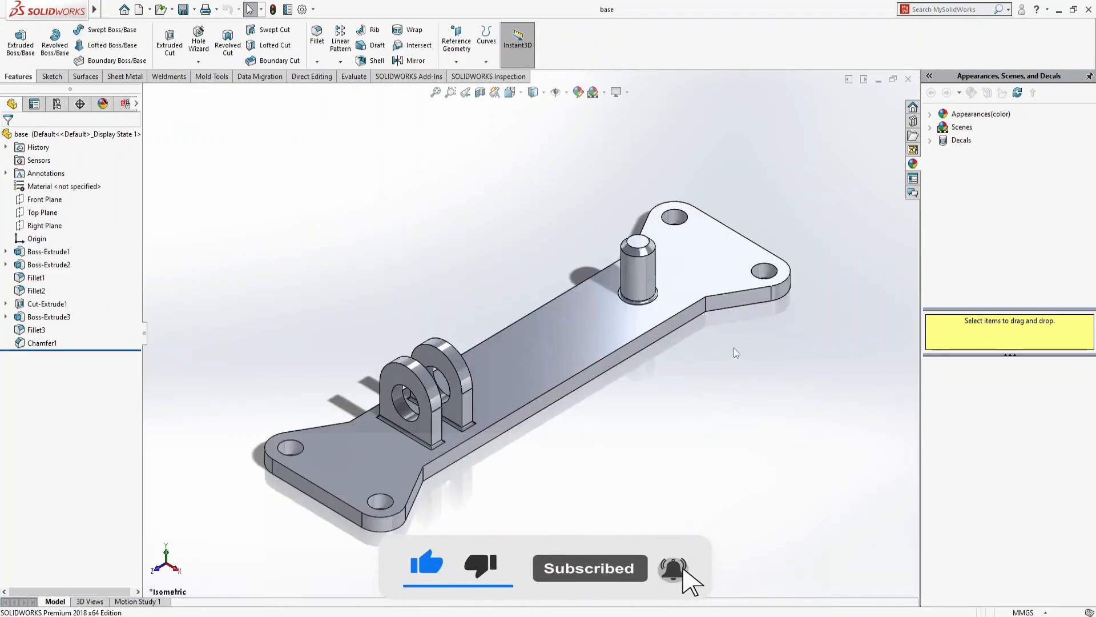
{"action": "left_click", "coordinate": [317, 62]}
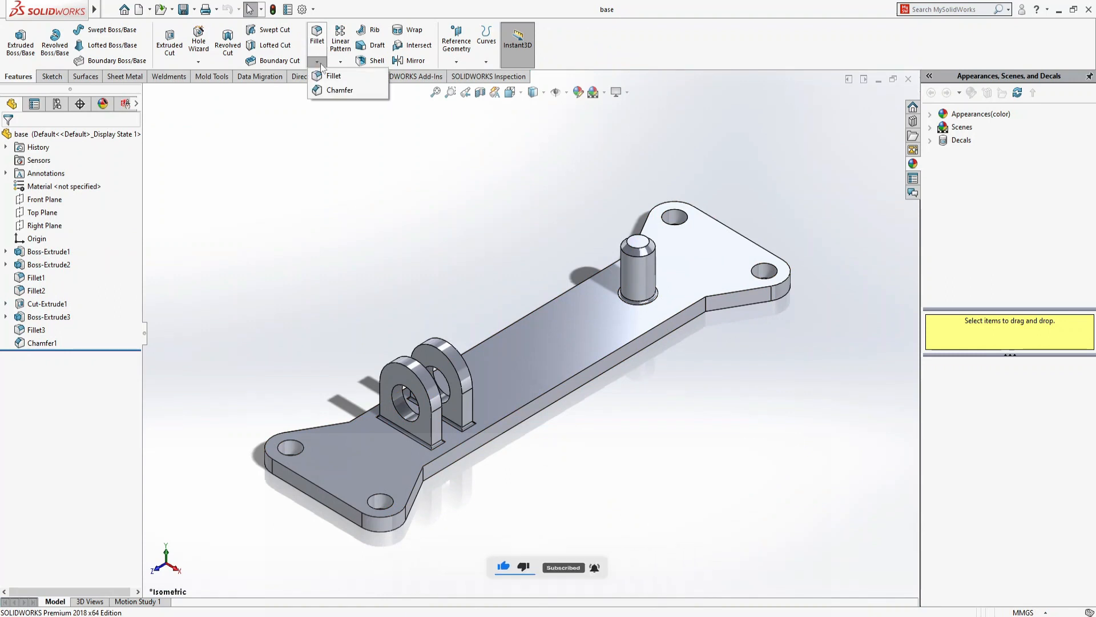
{"action": "left_click", "coordinate": [339, 91]}
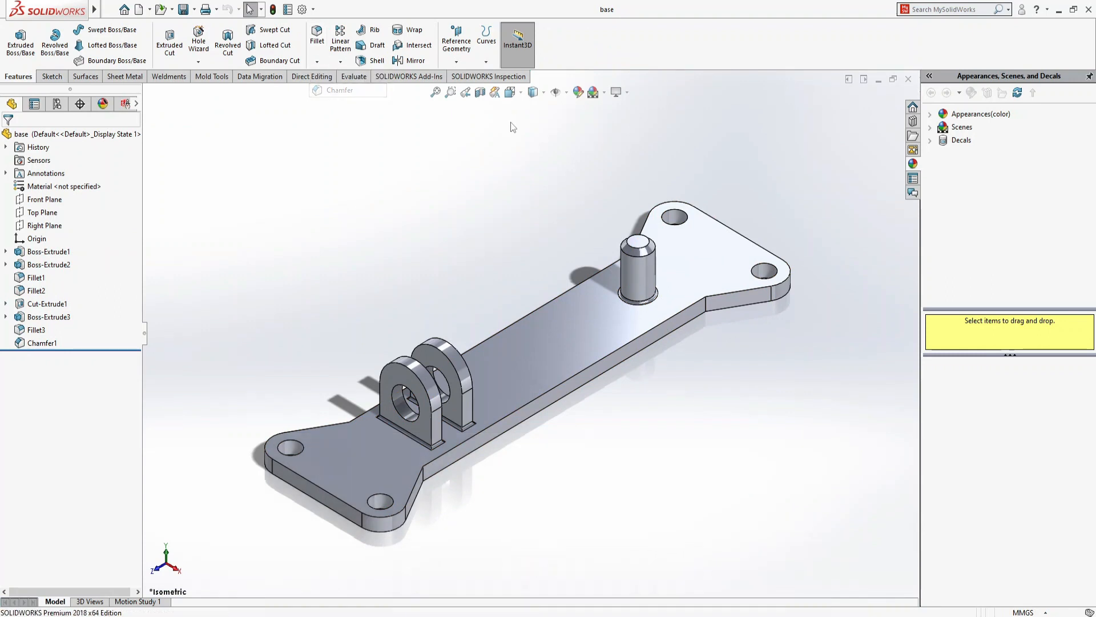
{"action": "left_click", "coordinate": [672, 214]}
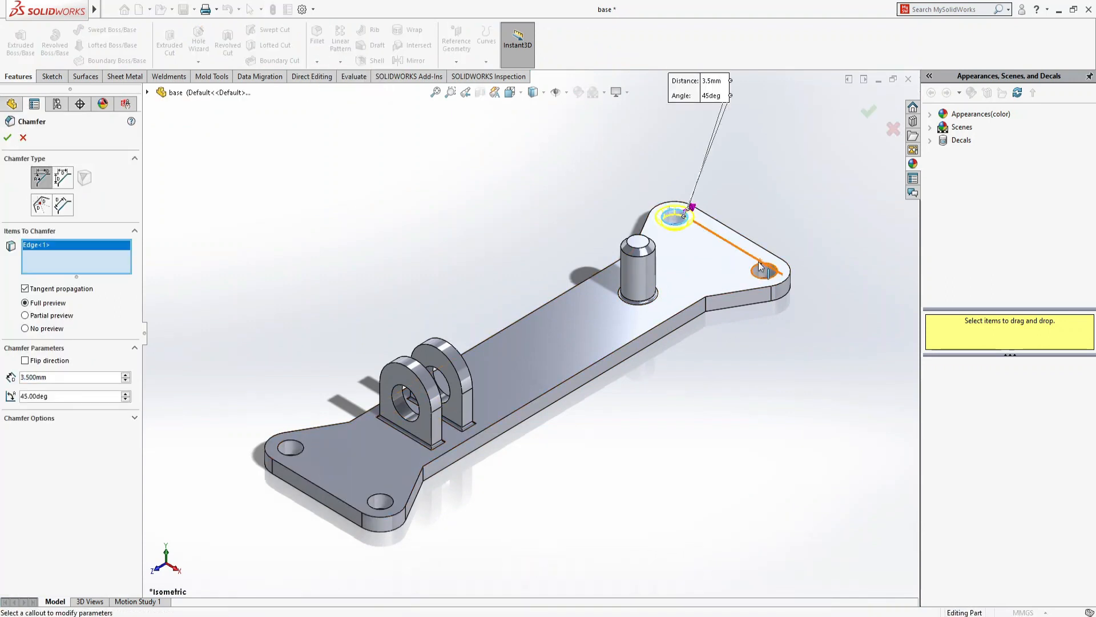
{"action": "left_click", "coordinate": [761, 268]}
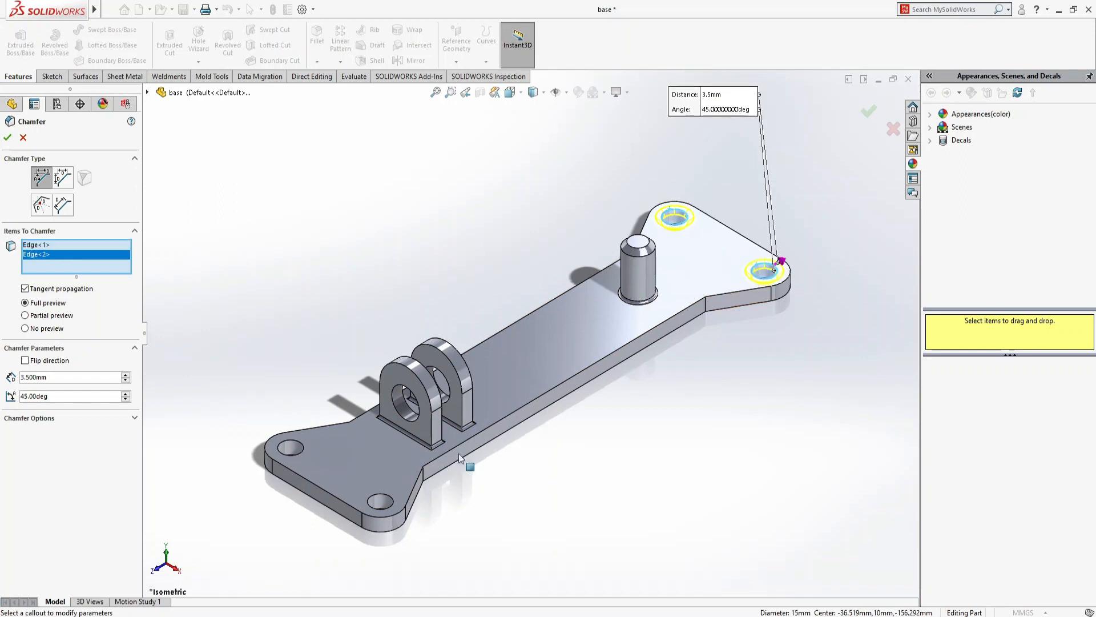
{"action": "left_click", "coordinate": [376, 507]}
{"action": "left_click", "coordinate": [374, 502]}
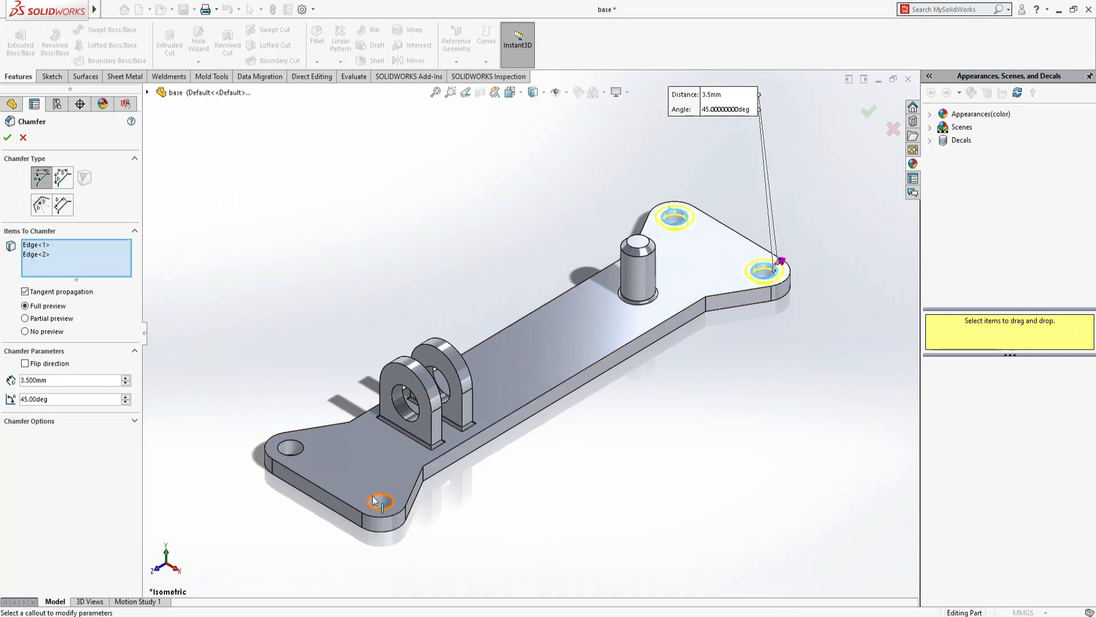
{"action": "left_click", "coordinate": [374, 501]}
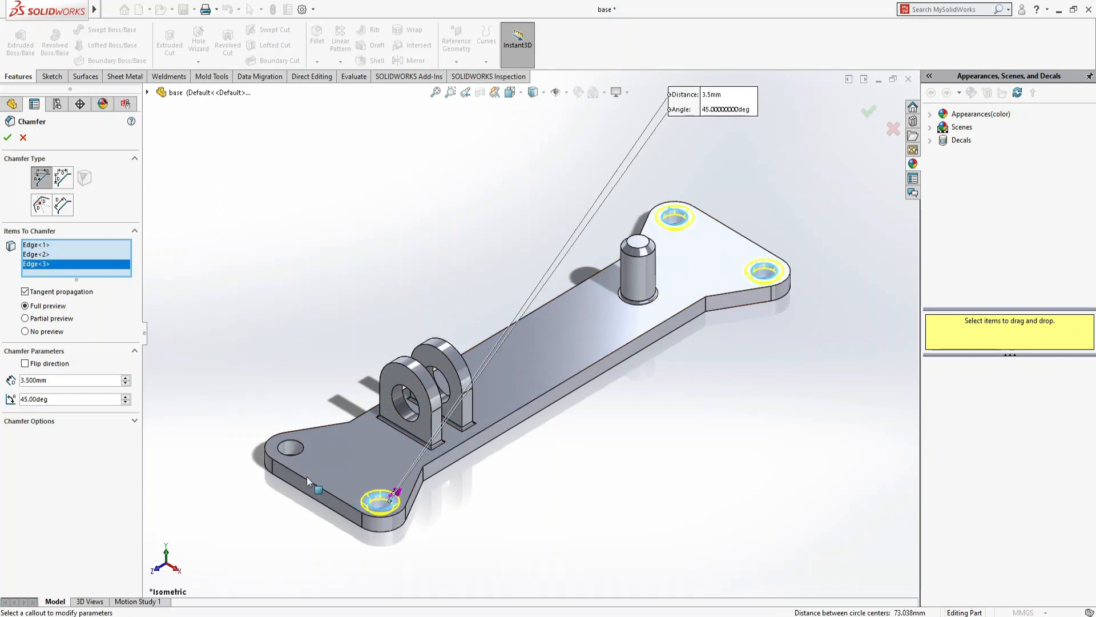
{"action": "left_click", "coordinate": [296, 445]}
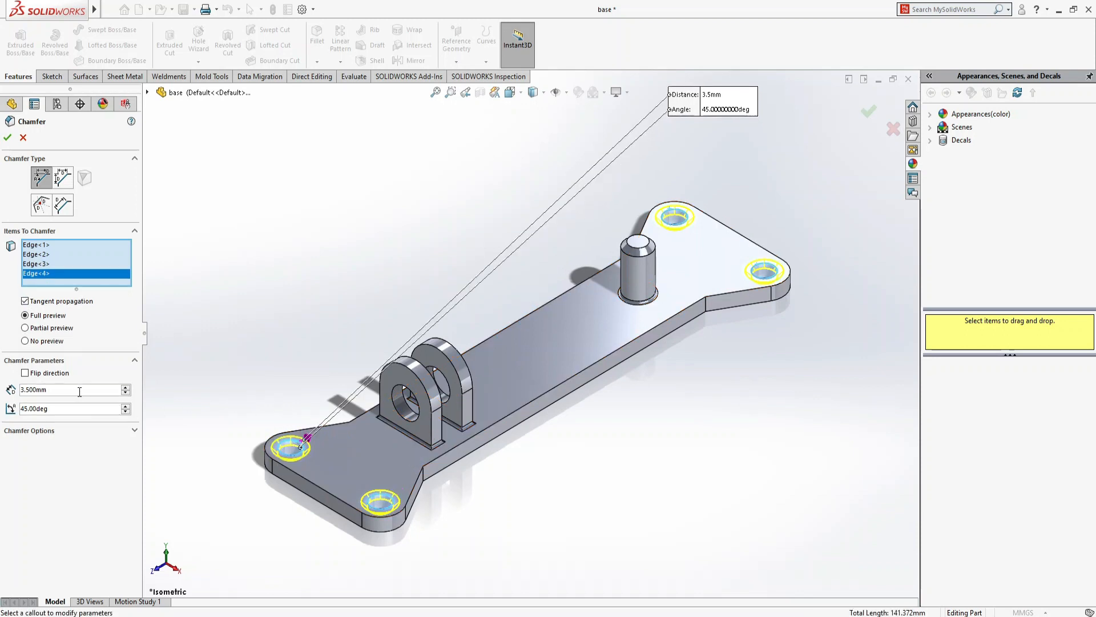
{"action": "left_click", "coordinate": [7, 138]}
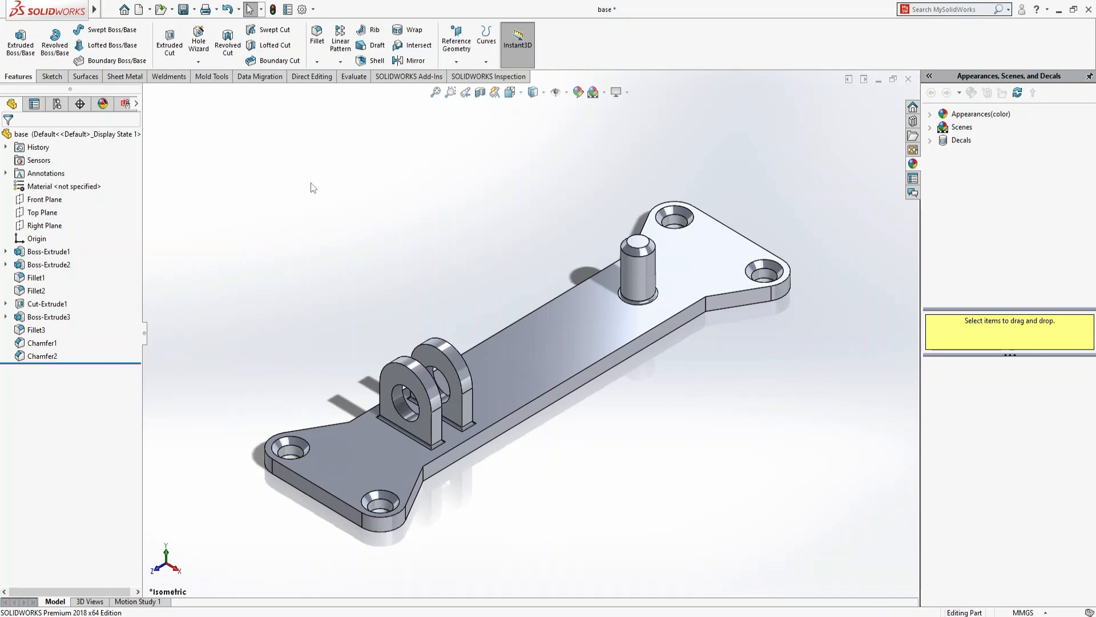
{"action": "key", "text": "ctrl+s"}
Apply the sandblasted iron appearance to the base part and set its color to light gray, RGB 192, 192, 192
{"action": "double_click", "coordinate": [977, 114]}
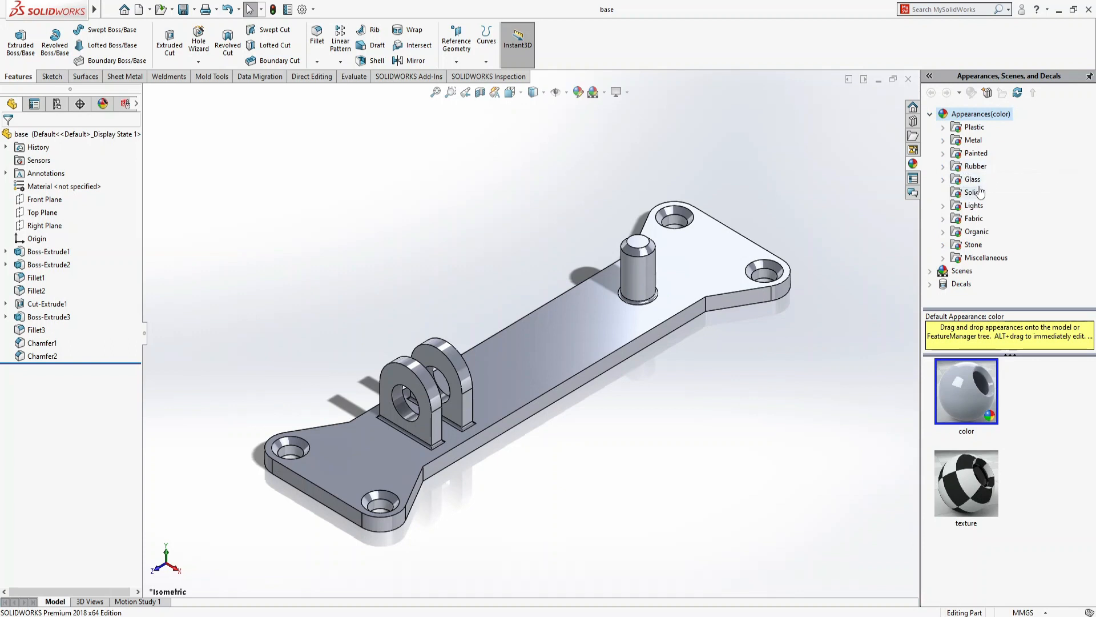
{"action": "left_click", "coordinate": [943, 140]}
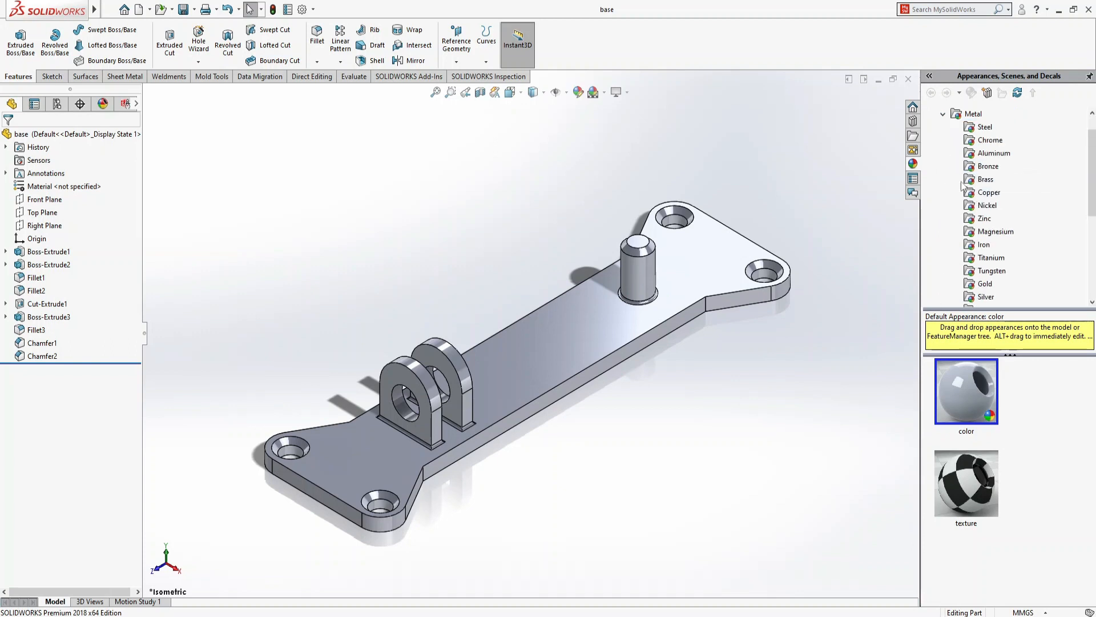
{"action": "left_click", "coordinate": [982, 244]}
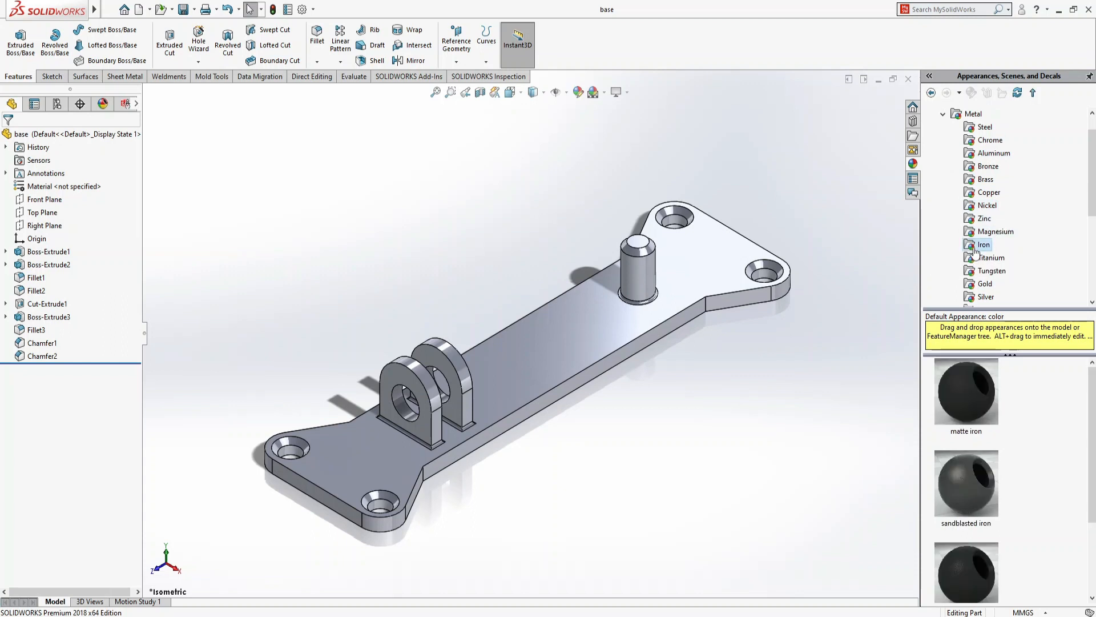
{"action": "scroll", "coordinate": [1047, 474], "scroll_direction": "down", "scroll_amount": 2}
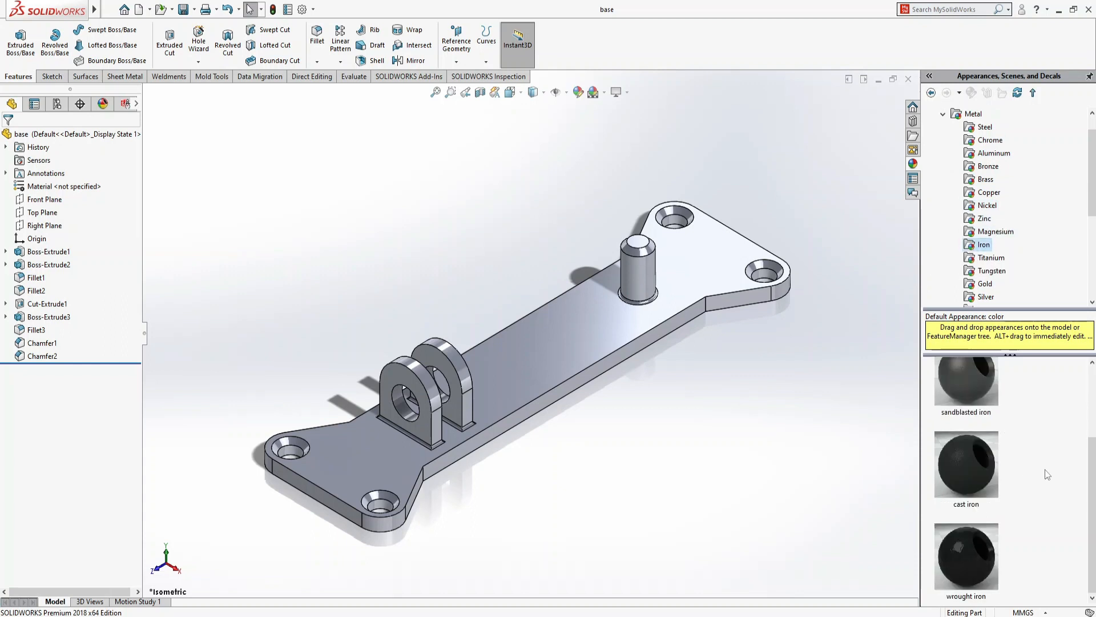
{"action": "double_click", "coordinate": [982, 386]}
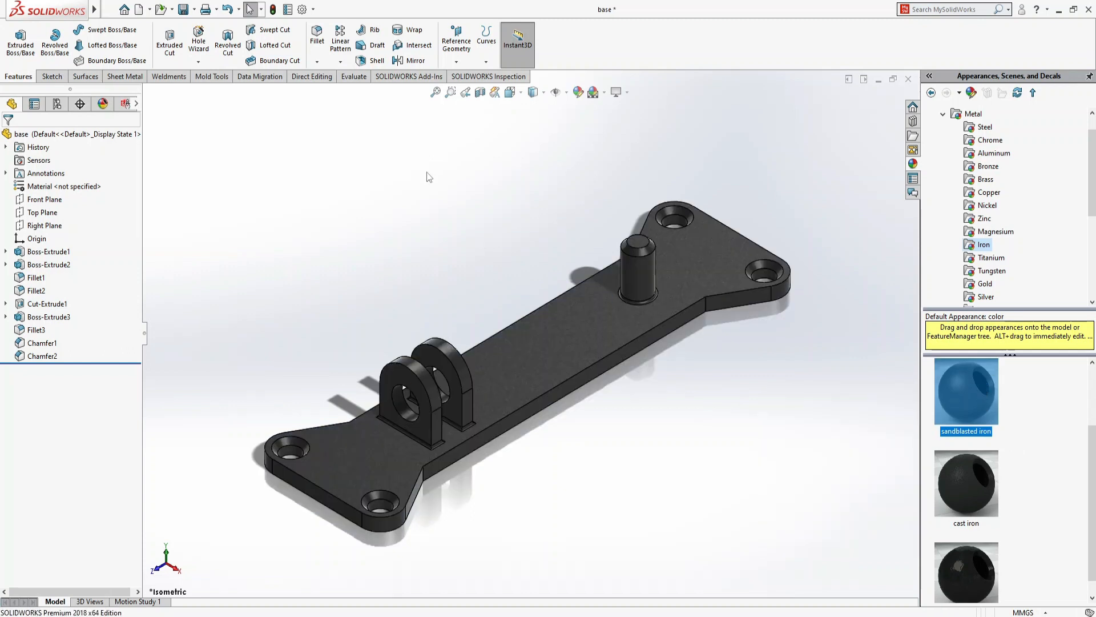
{"action": "left_click", "coordinate": [578, 92]}
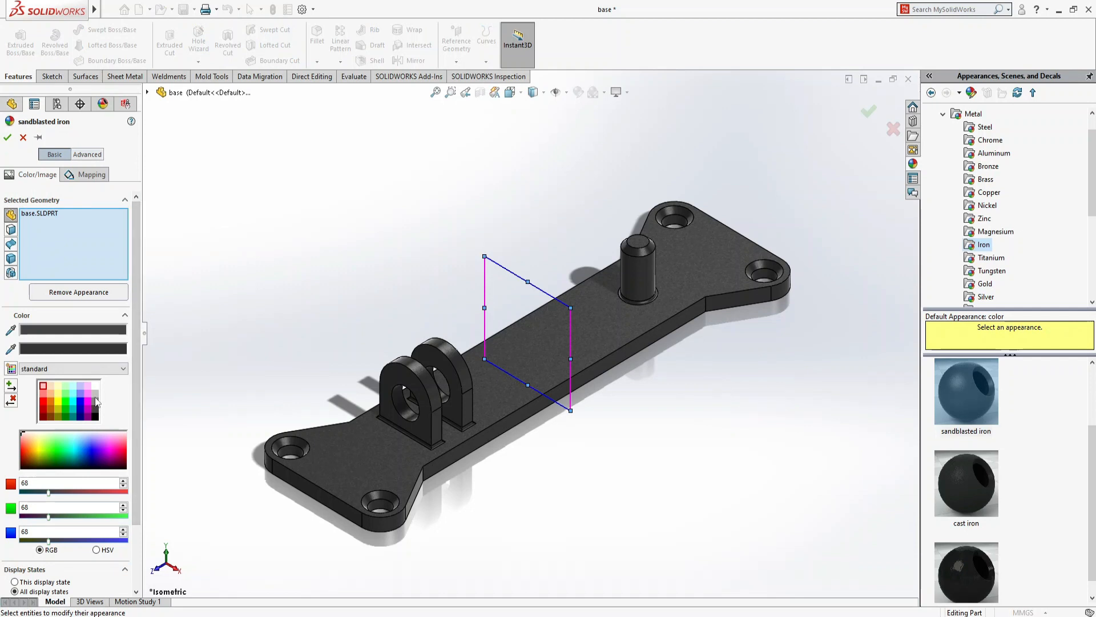
{"action": "left_click", "coordinate": [96, 395]}
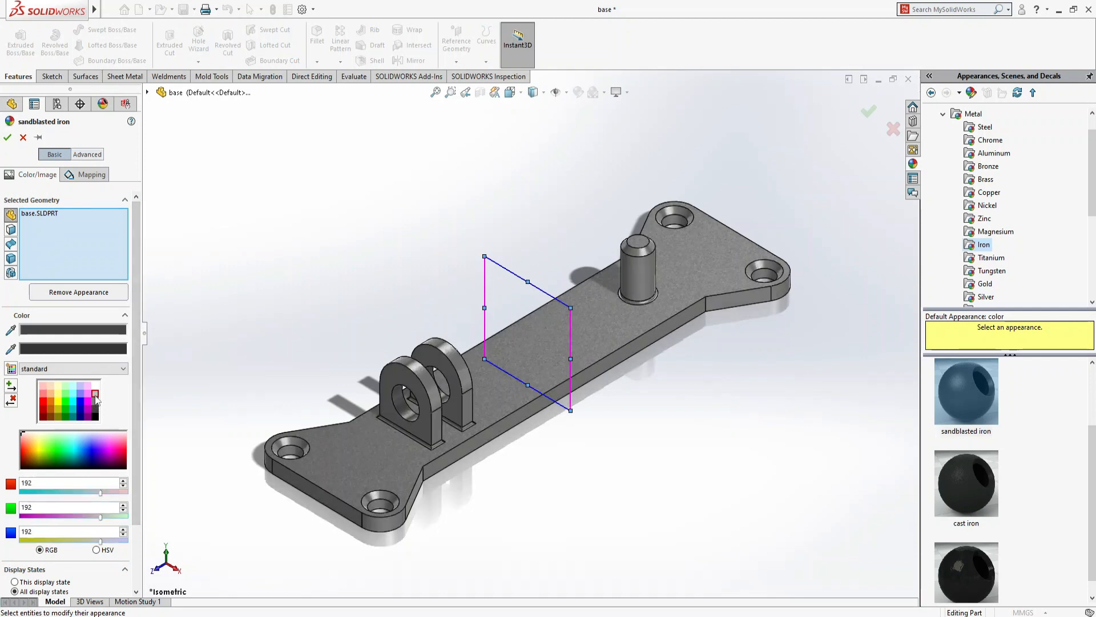
{"action": "left_click", "coordinate": [7, 138]}
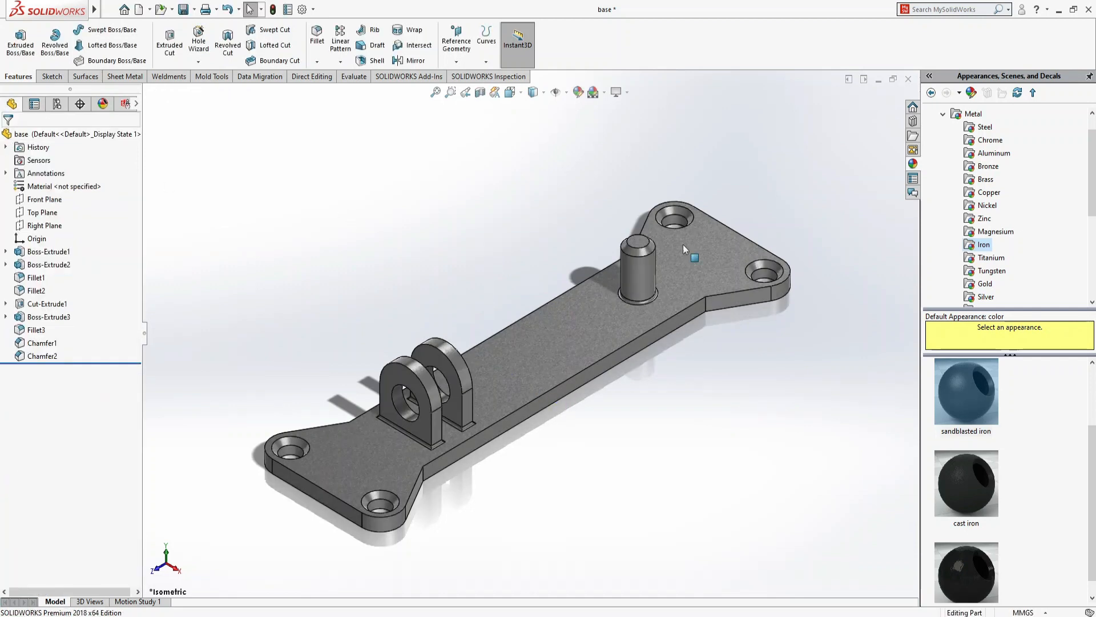
Close the base part saving its changes, and rebuild the assembly
{"action": "left_click", "coordinate": [908, 79]}
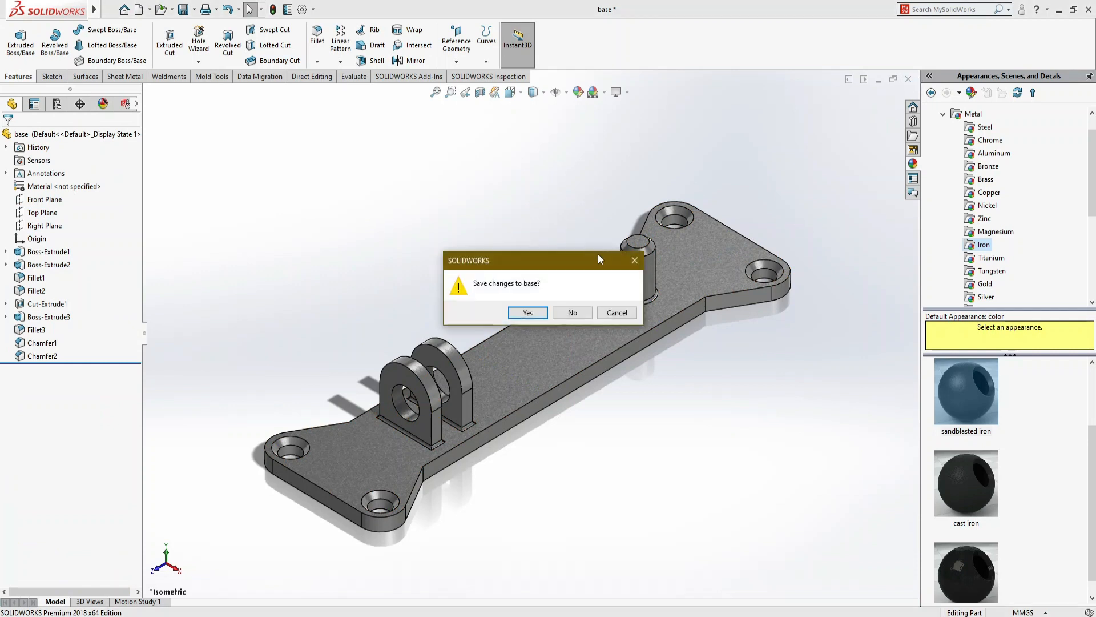
{"action": "left_click", "coordinate": [529, 313]}
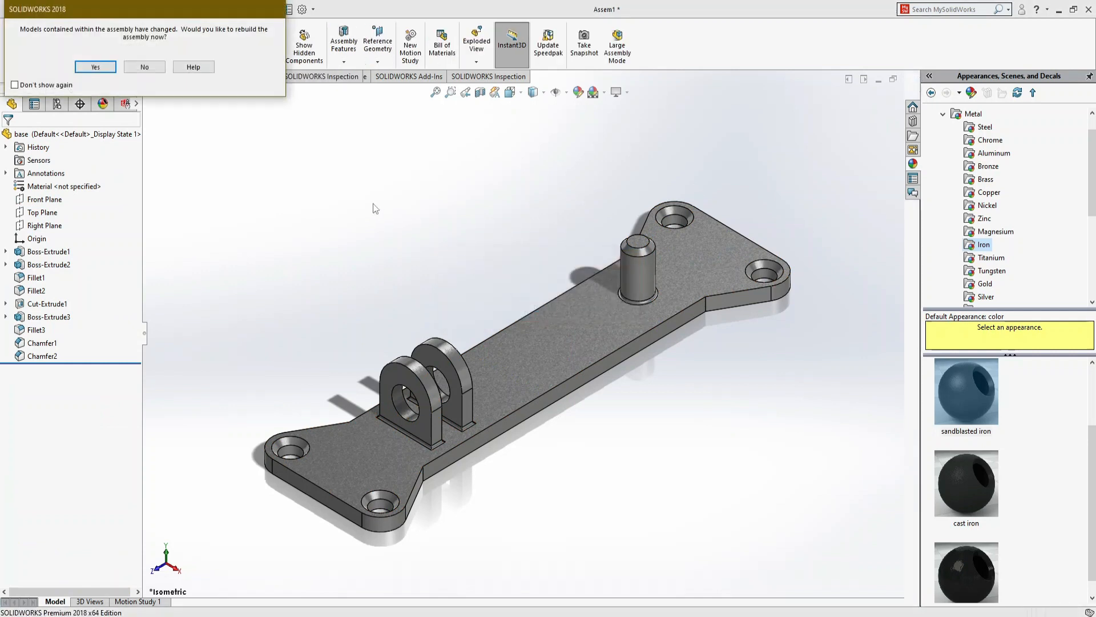
{"action": "key", "text": "Return"}
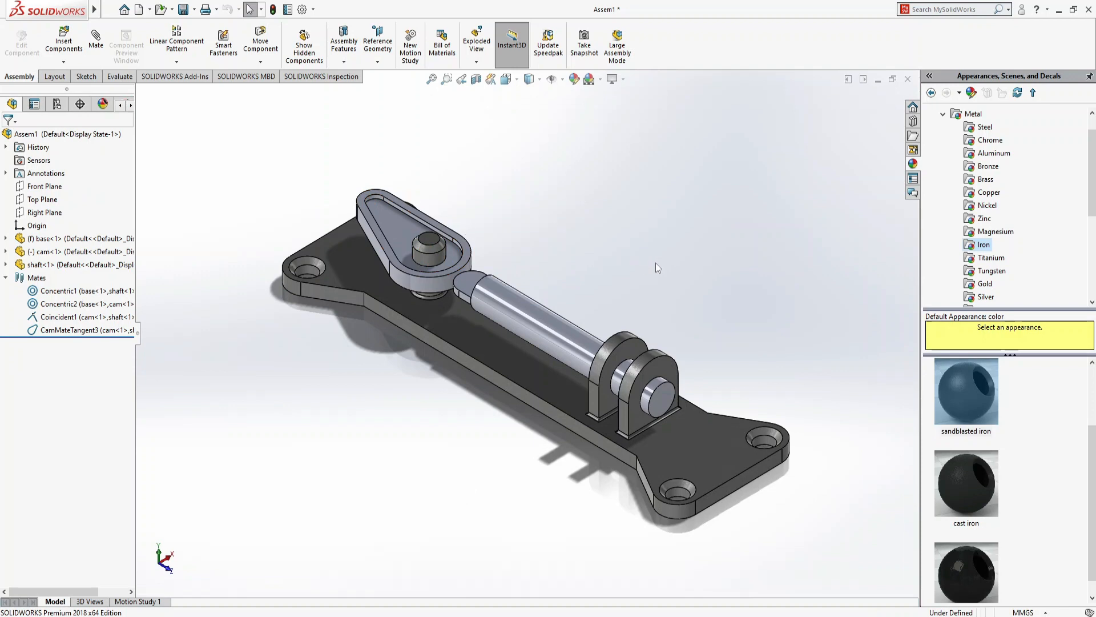
Open the cam part from the assembly and apply the brushed steel appearance to it
{"action": "left_click", "coordinate": [407, 221]}
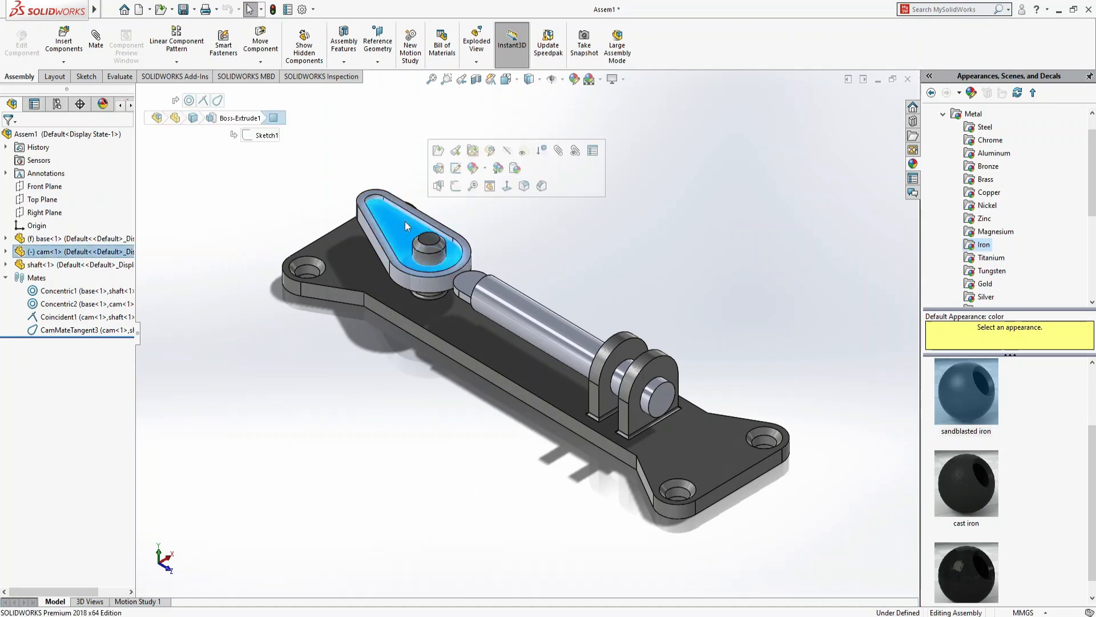
{"action": "left_click", "coordinate": [445, 154]}
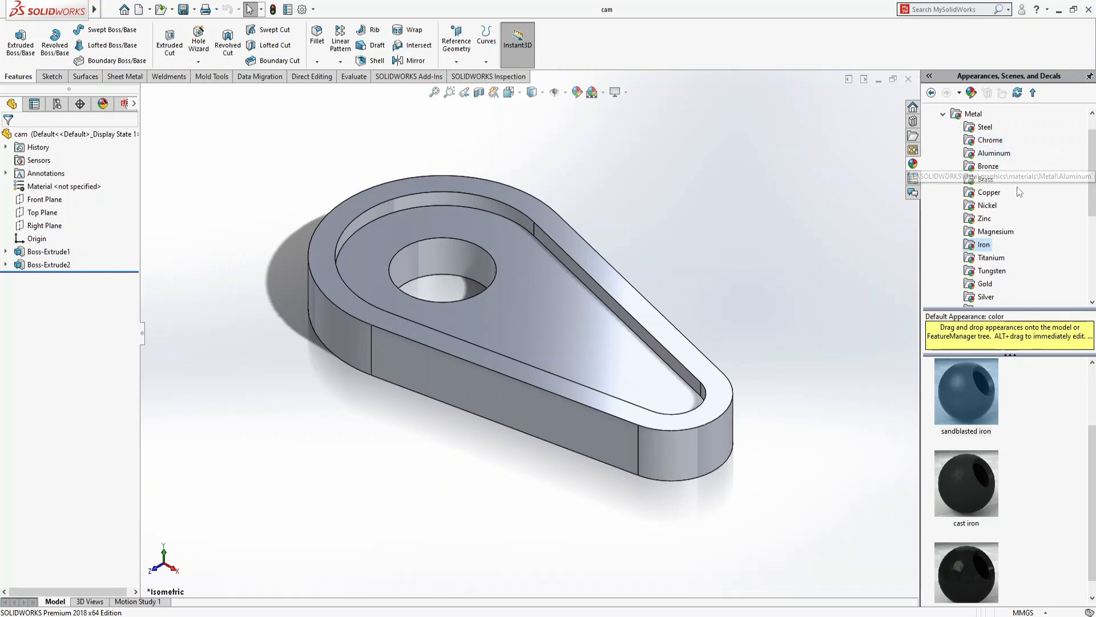
{"action": "scroll", "coordinate": [1028, 267], "scroll_direction": "down", "scroll_amount": 1}
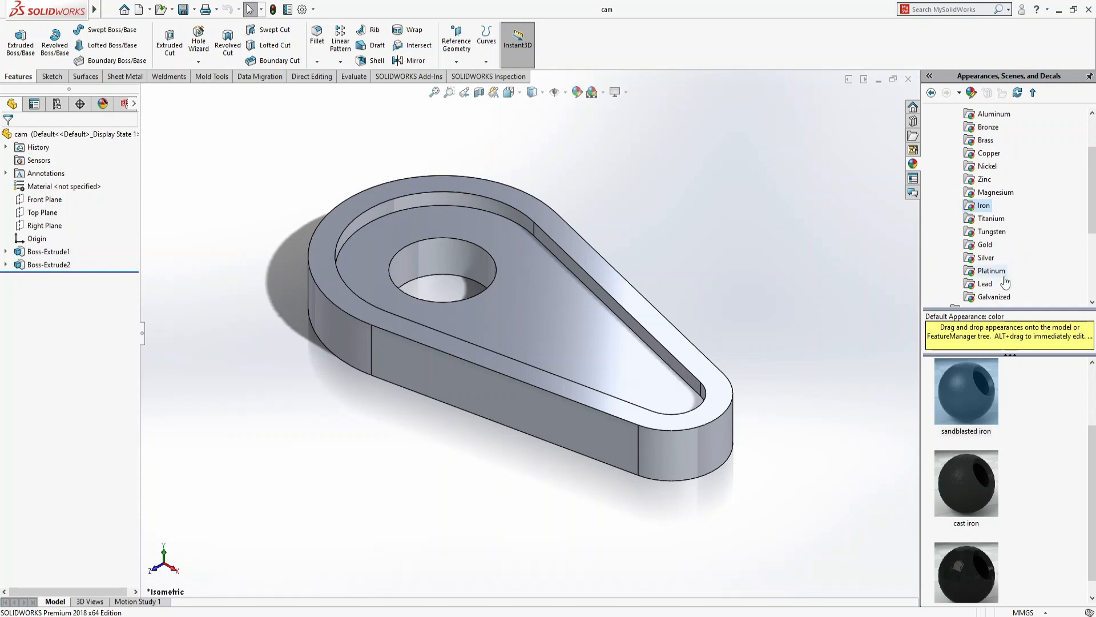
{"action": "scroll", "coordinate": [1022, 303], "scroll_direction": "down", "scroll_amount": 1}
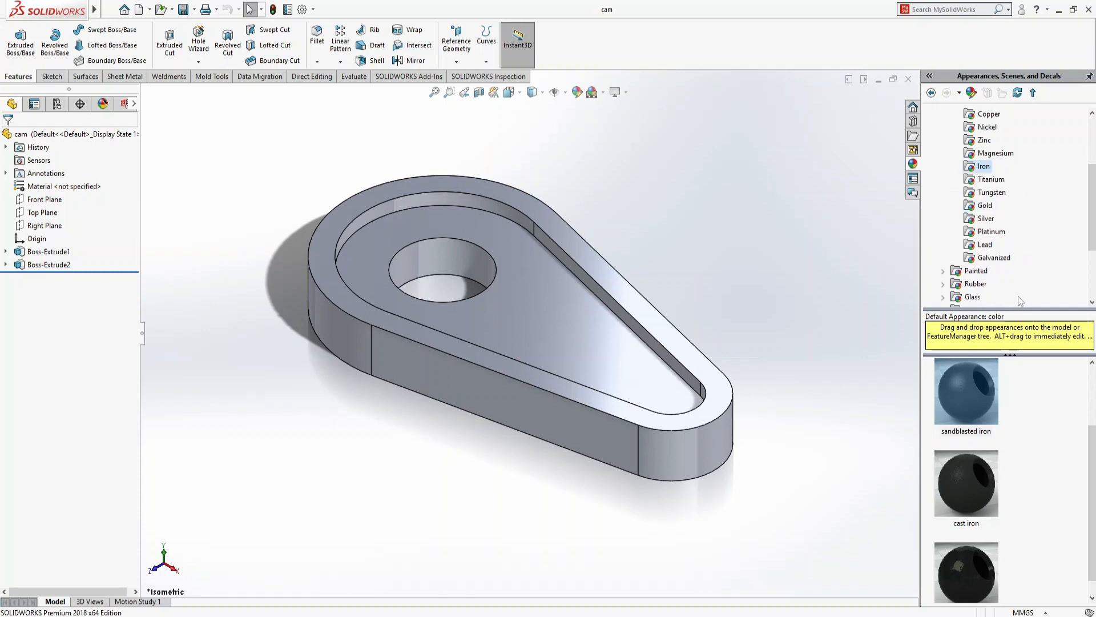
{"action": "scroll", "coordinate": [1018, 296], "scroll_direction": "up", "scroll_amount": 2}
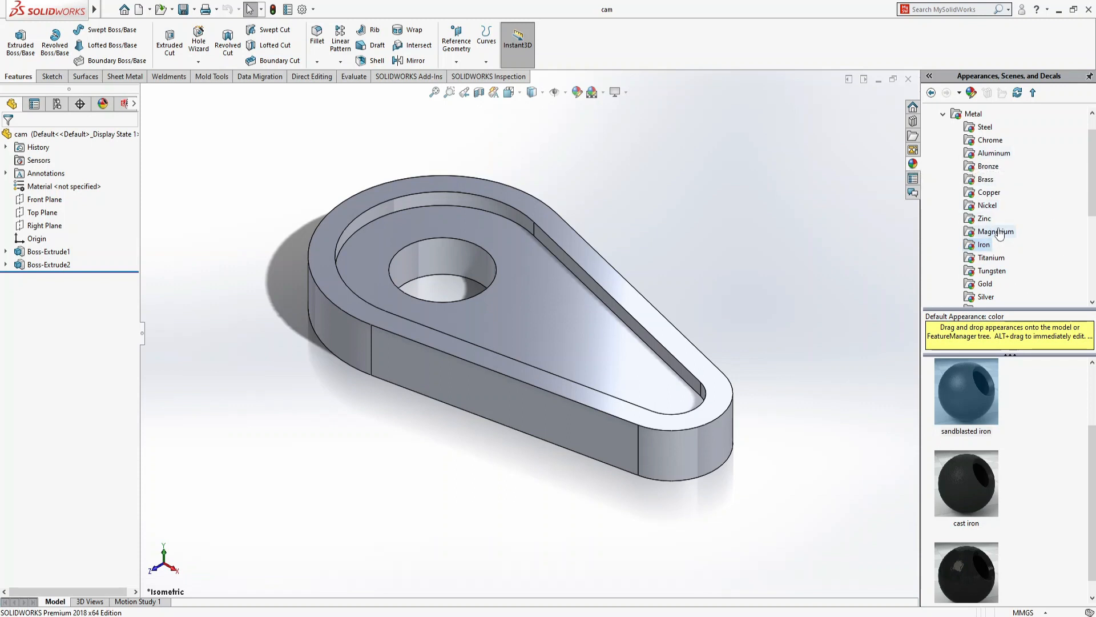
{"action": "left_click", "coordinate": [985, 127]}
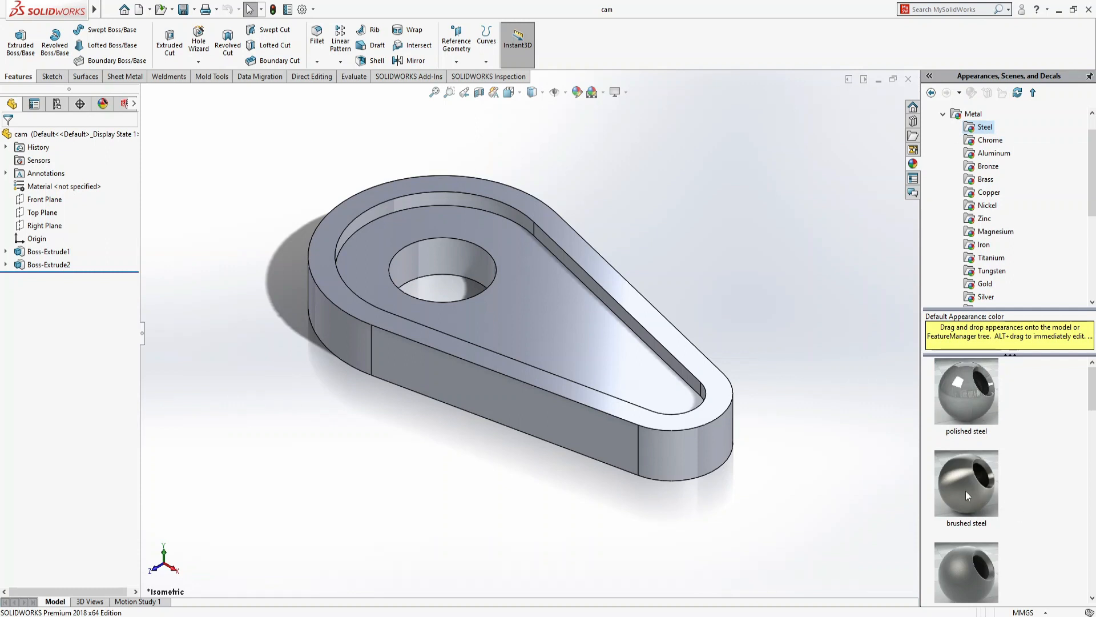
{"action": "double_click", "coordinate": [965, 490]}
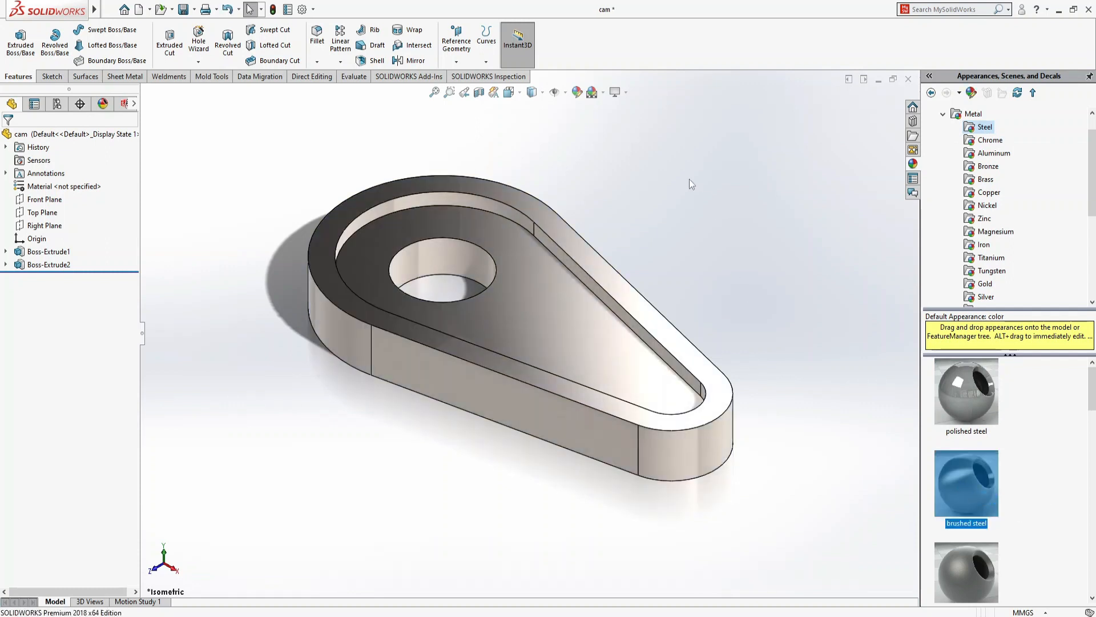
Change the color of the cam's brushed steel appearance to dark yellow, RGB 192, 192, 0
{"action": "left_click", "coordinate": [577, 93]}
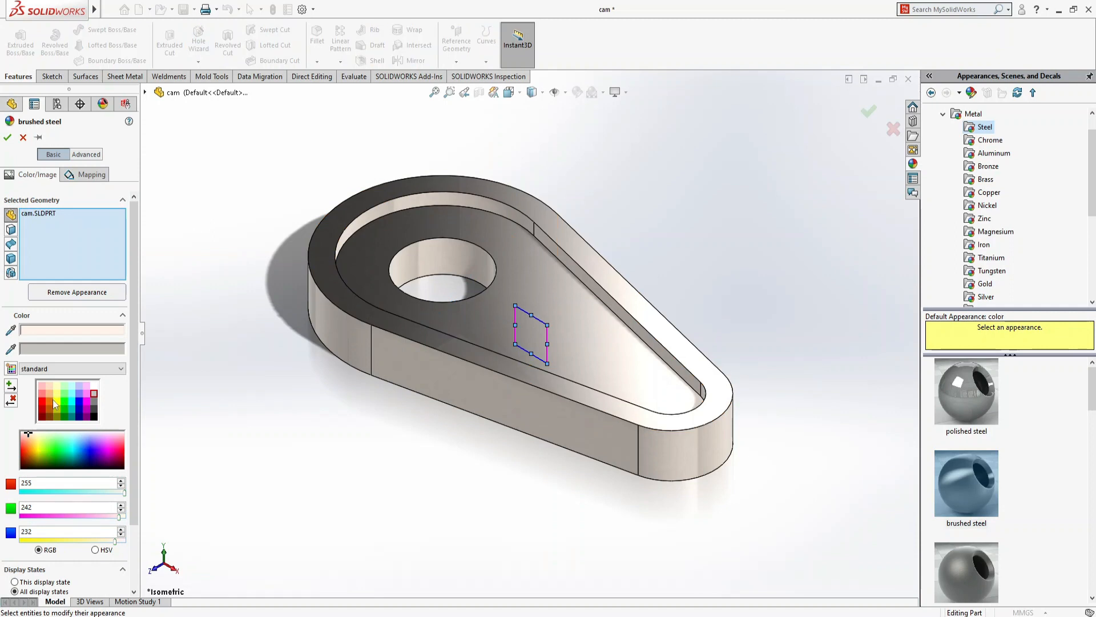
{"action": "left_click", "coordinate": [56, 399]}
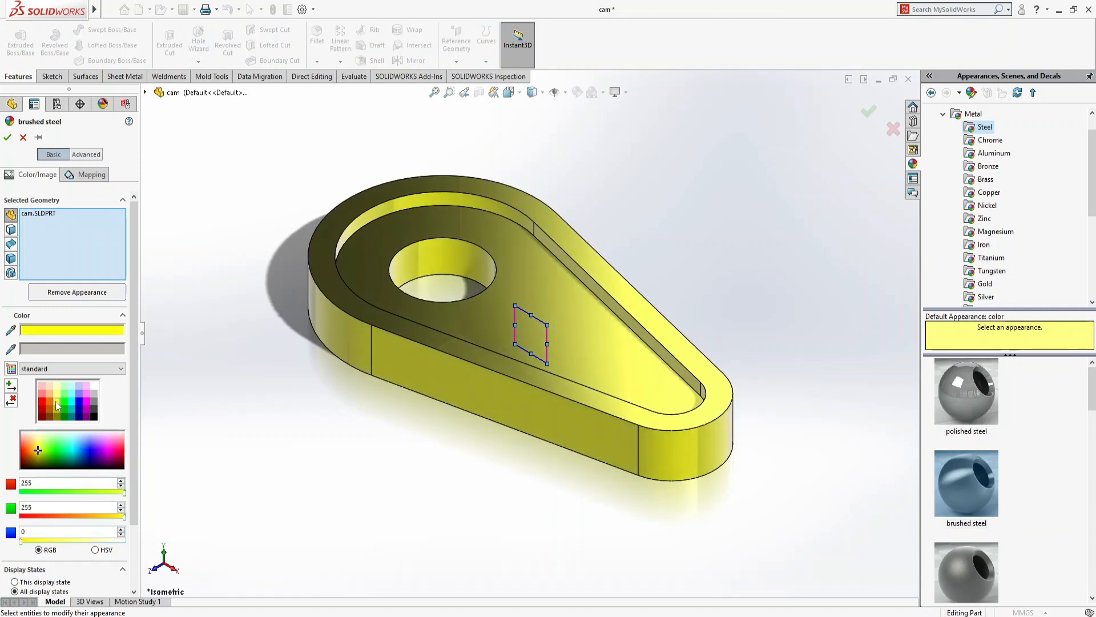
{"action": "left_click", "coordinate": [56, 408]}
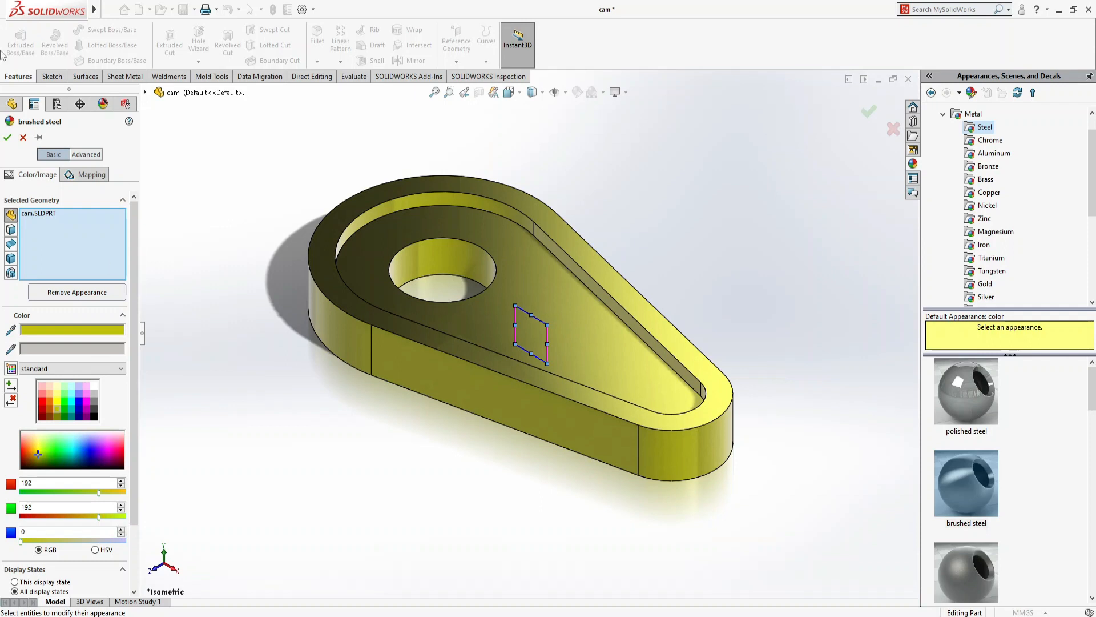
{"action": "left_click", "coordinate": [8, 137]}
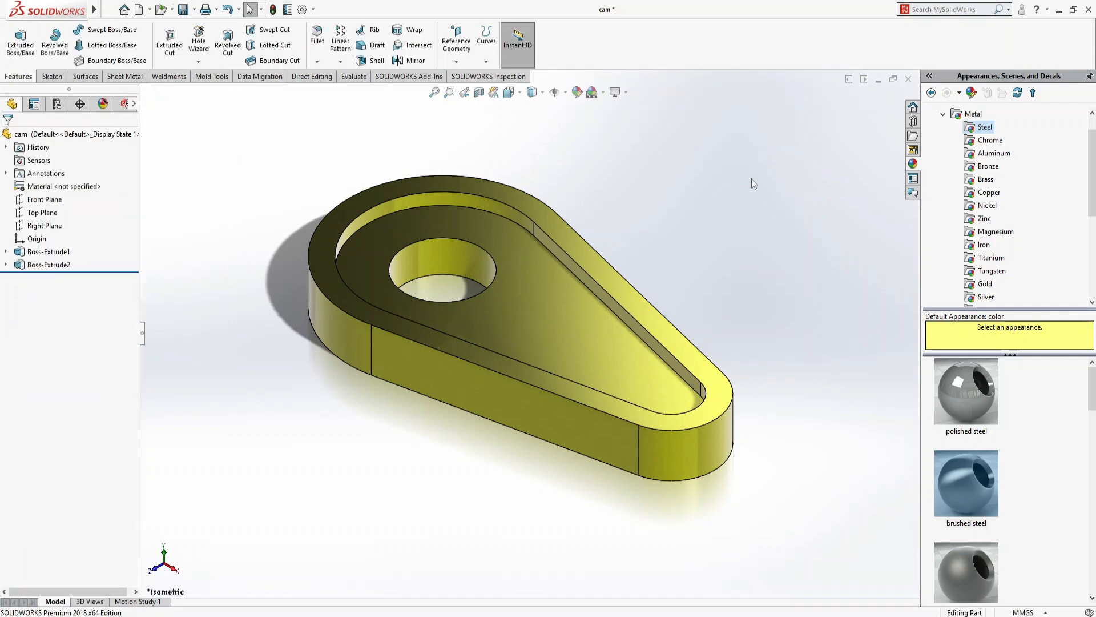
Fillet both circular edges of the cam's round hole with a 1 mm radius and save the part
{"action": "left_click", "coordinate": [317, 35]}
{"action": "left_click", "coordinate": [451, 245]}
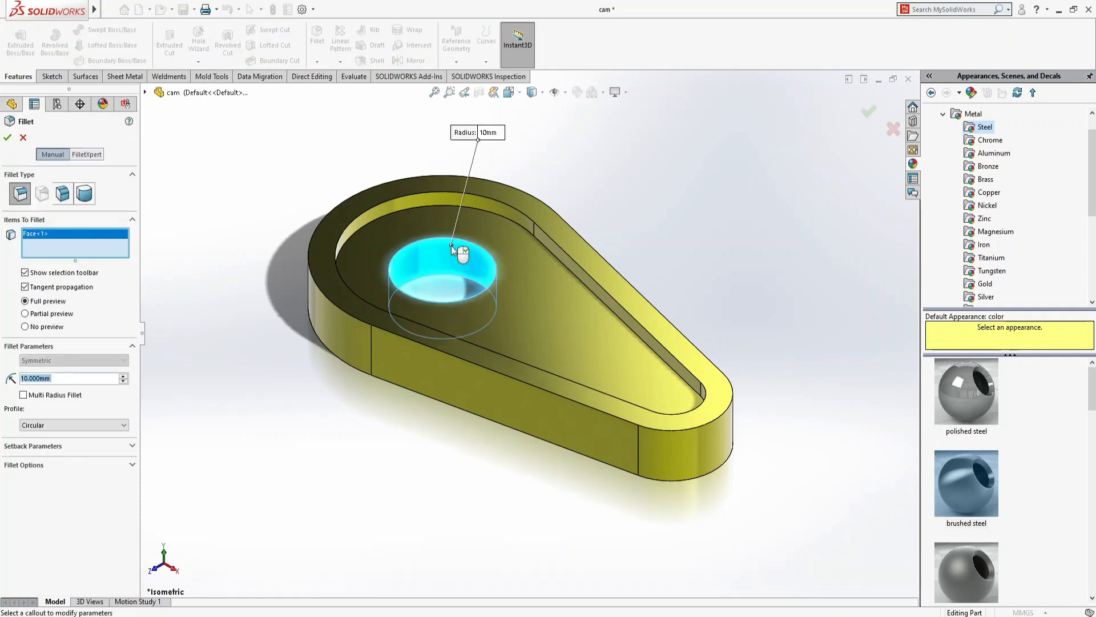
{"action": "left_click", "coordinate": [417, 264]}
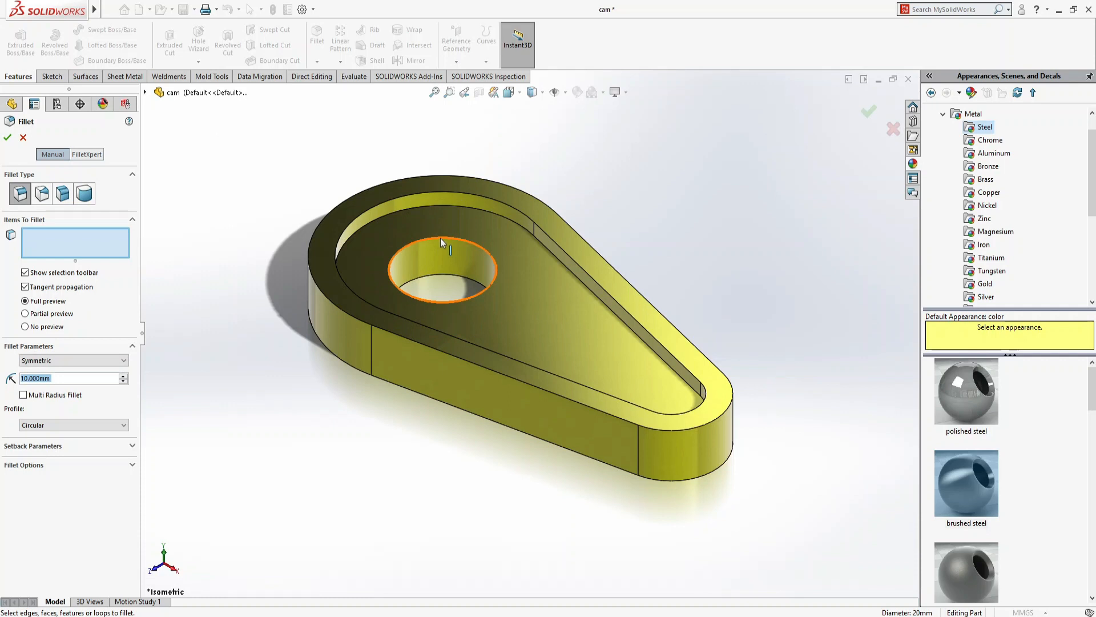
{"action": "left_click", "coordinate": [440, 238]}
{"action": "left_click", "coordinate": [440, 278]}
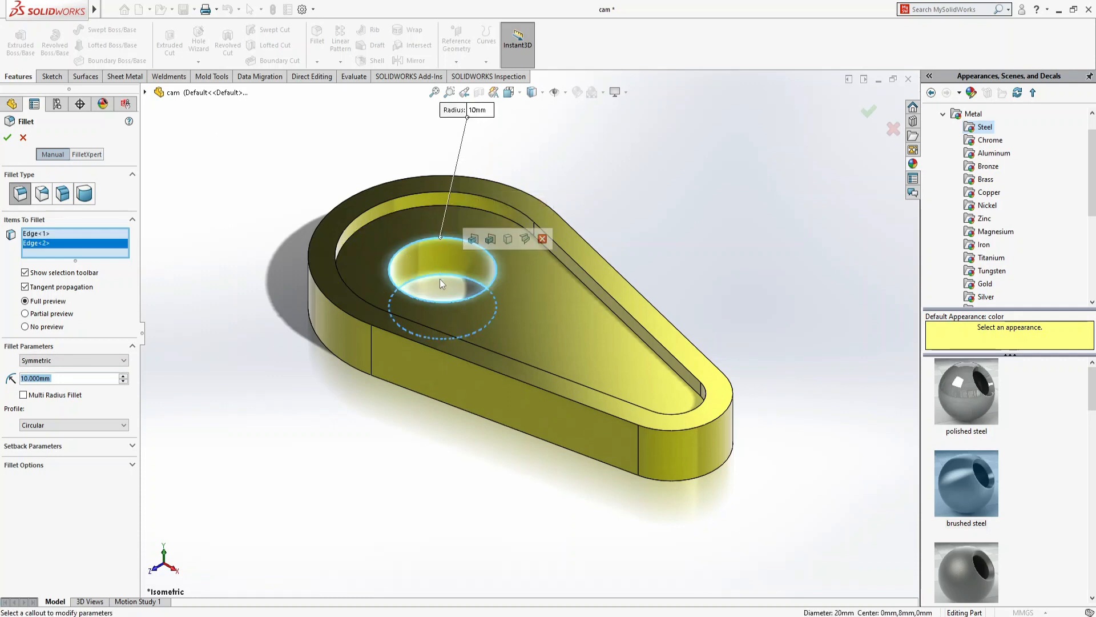
{"action": "left_click", "coordinate": [77, 379]}
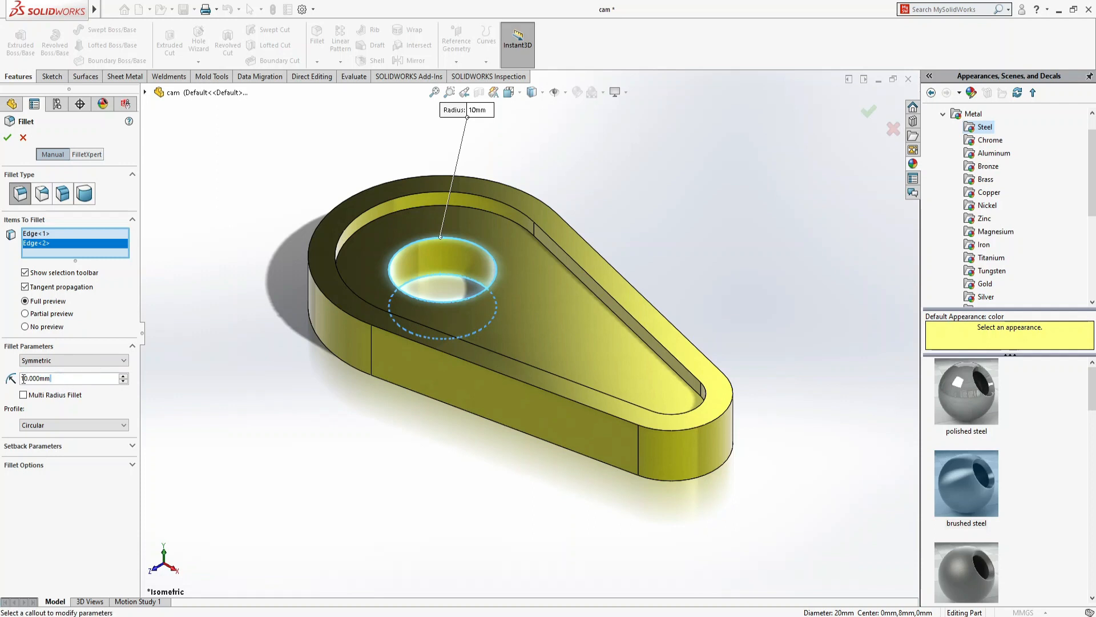
{"action": "key", "text": "BackSpace"}
{"action": "key", "text": "BackSpace"}
{"action": "key", "text": "BackSpace"}
{"action": "key", "text": "BackSpace"}
{"action": "key", "text": "BackSpace"}
{"action": "key", "text": "BackSpace"}
{"action": "key", "text": "BackSpace"}
{"action": "key", "text": "BackSpace"}
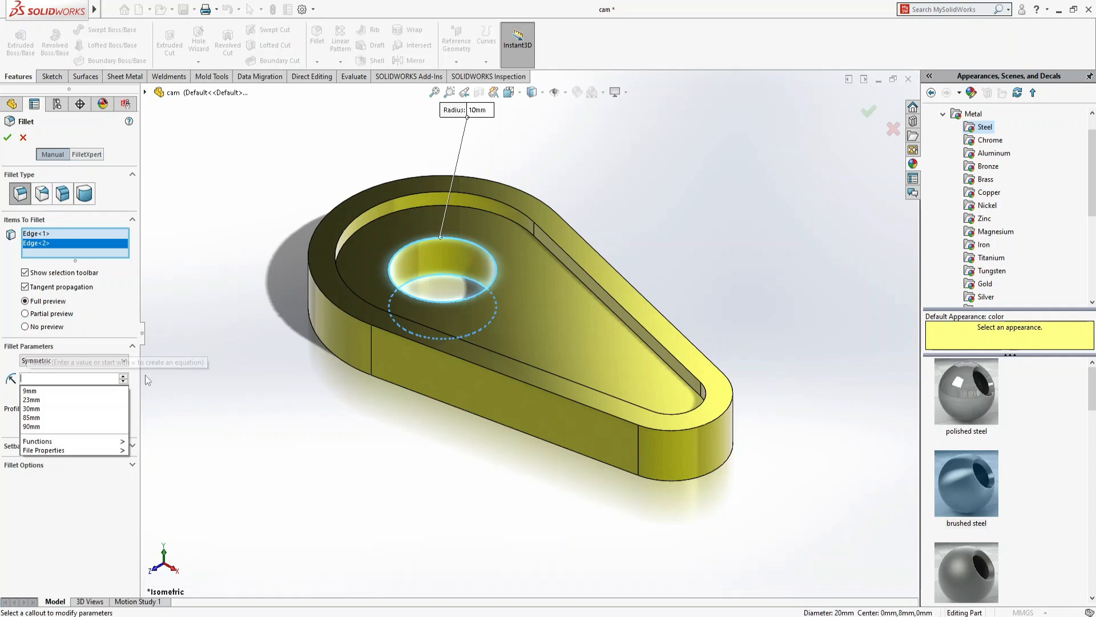
{"action": "type", "text": "1.000mm"}
{"action": "right_click", "coordinate": [147, 378]}
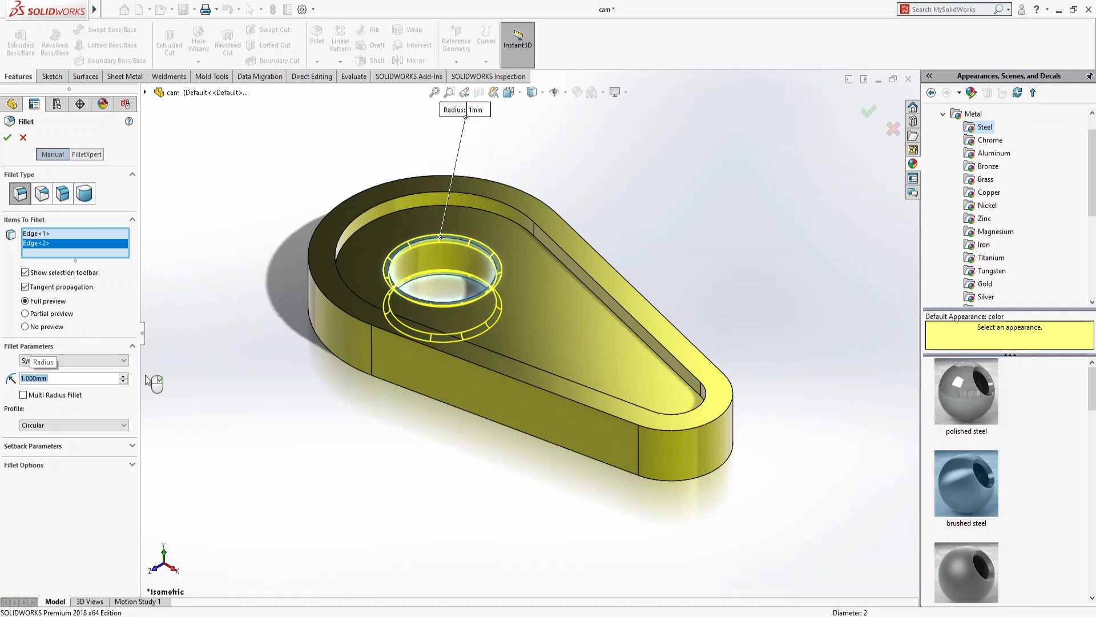
{"action": "left_click", "coordinate": [743, 277]}
{"action": "key", "text": "ctrl+s"}
Fillet the inner and outer edges of the cam's raised rim with a 1.5 mm radius
{"action": "left_click", "coordinate": [315, 40]}
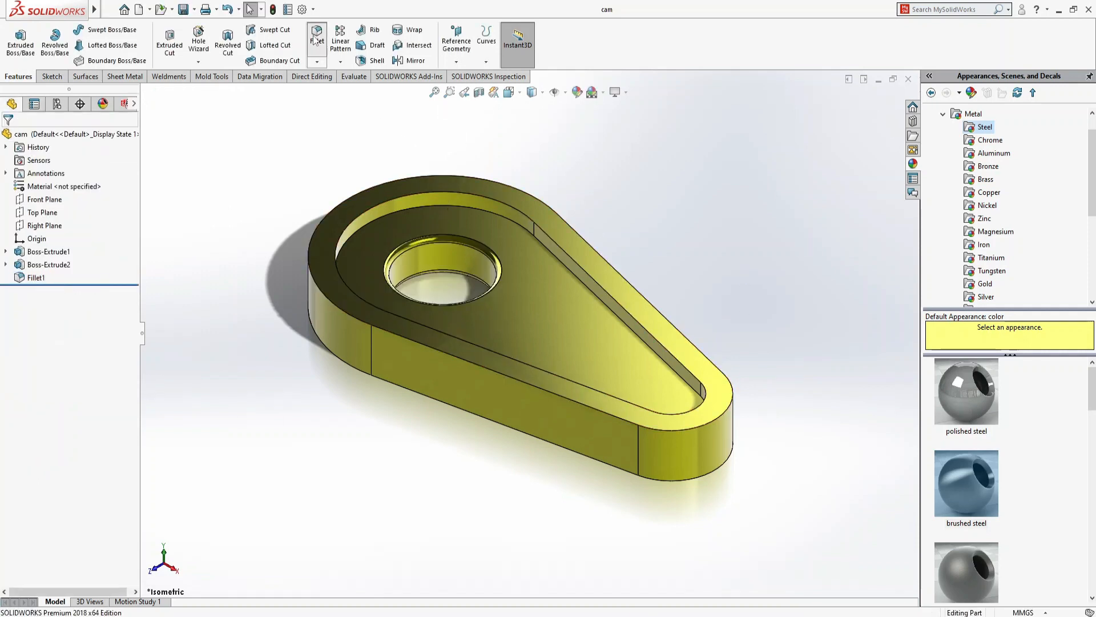
{"action": "left_click", "coordinate": [499, 203]}
{"action": "left_click", "coordinate": [498, 201]}
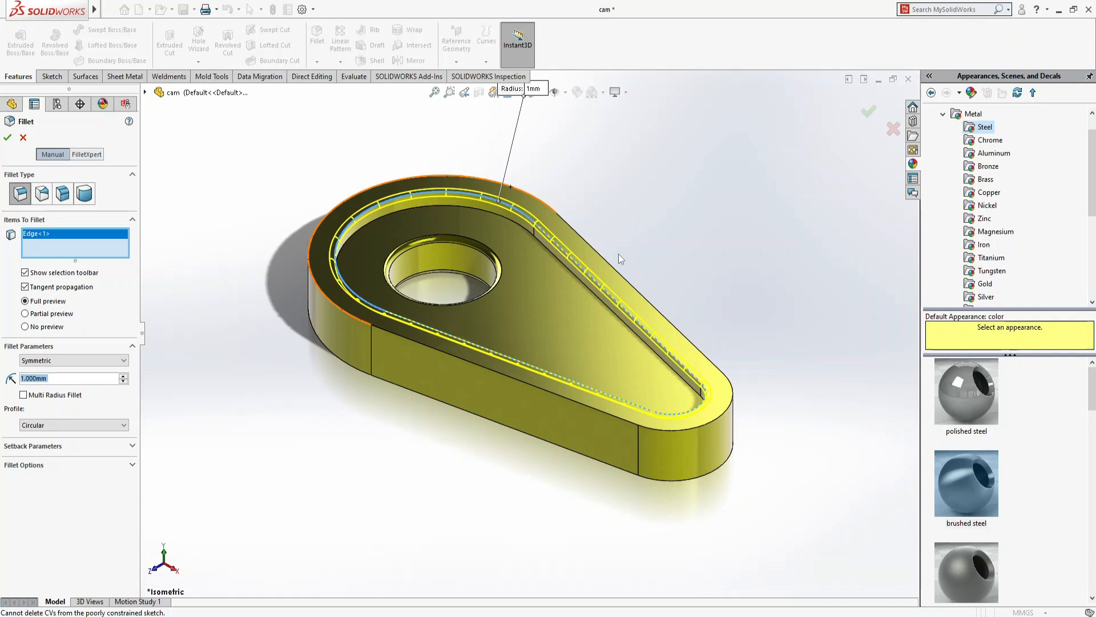
{"action": "left_click", "coordinate": [619, 269]}
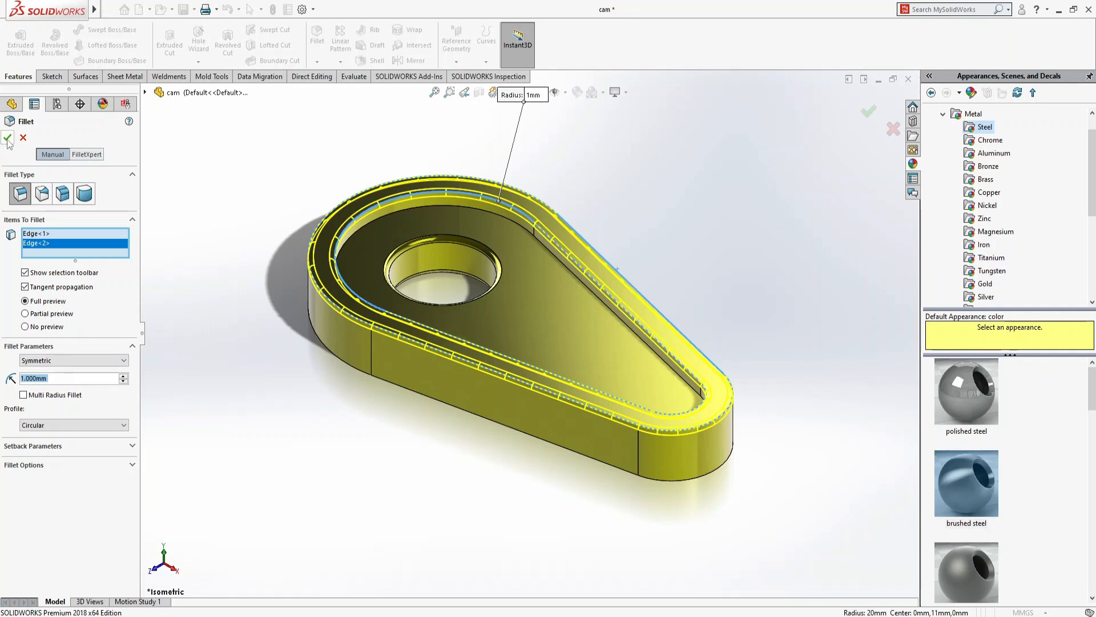
{"action": "type", "text": "1.5"}
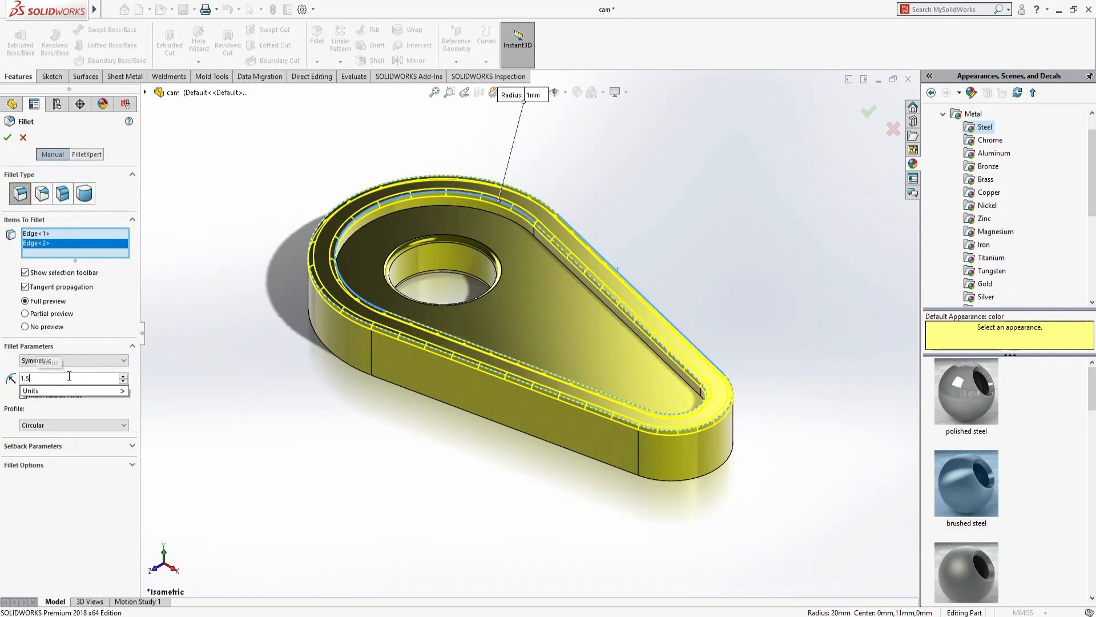
{"action": "key", "text": "Return"}
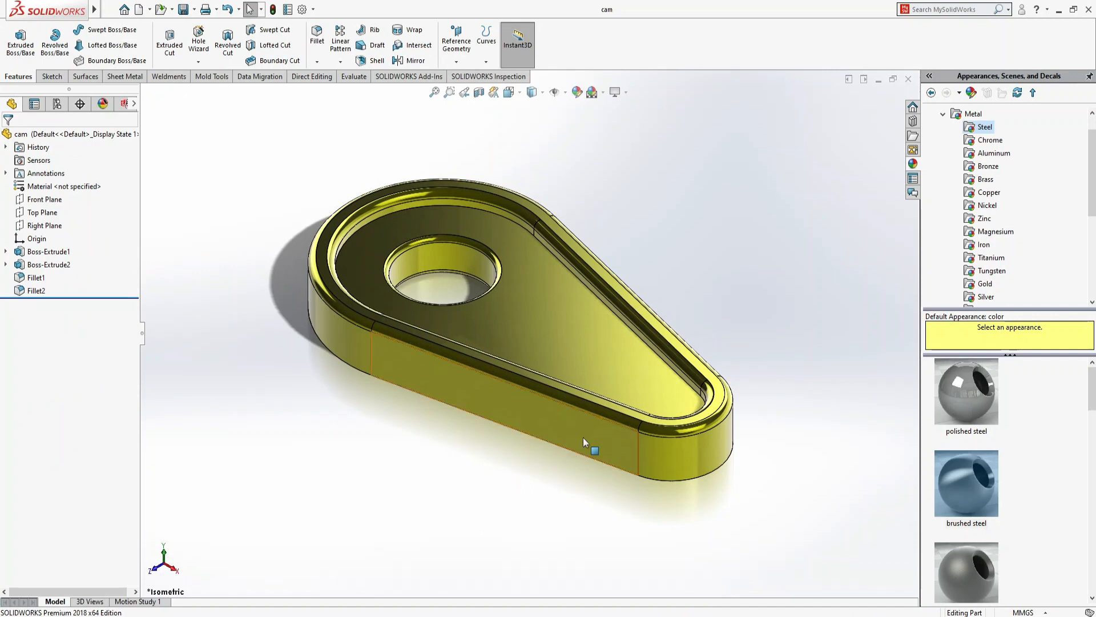
Close the cam part and rebuild the assembly with its changes, in isometric view
{"action": "left_click", "coordinate": [909, 80]}
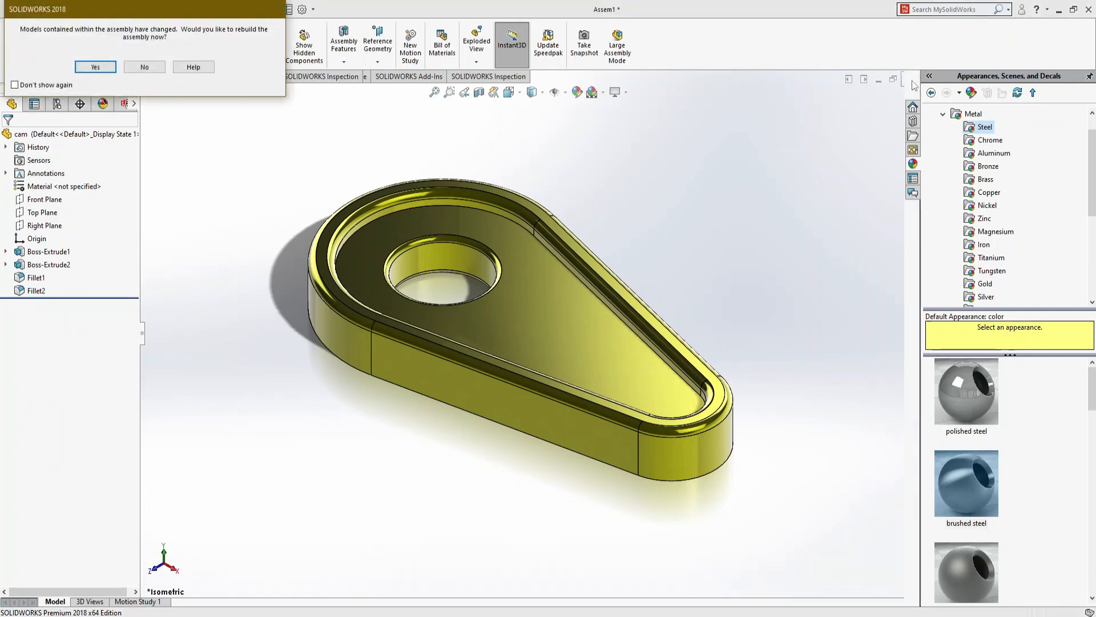
{"action": "left_click", "coordinate": [95, 67]}
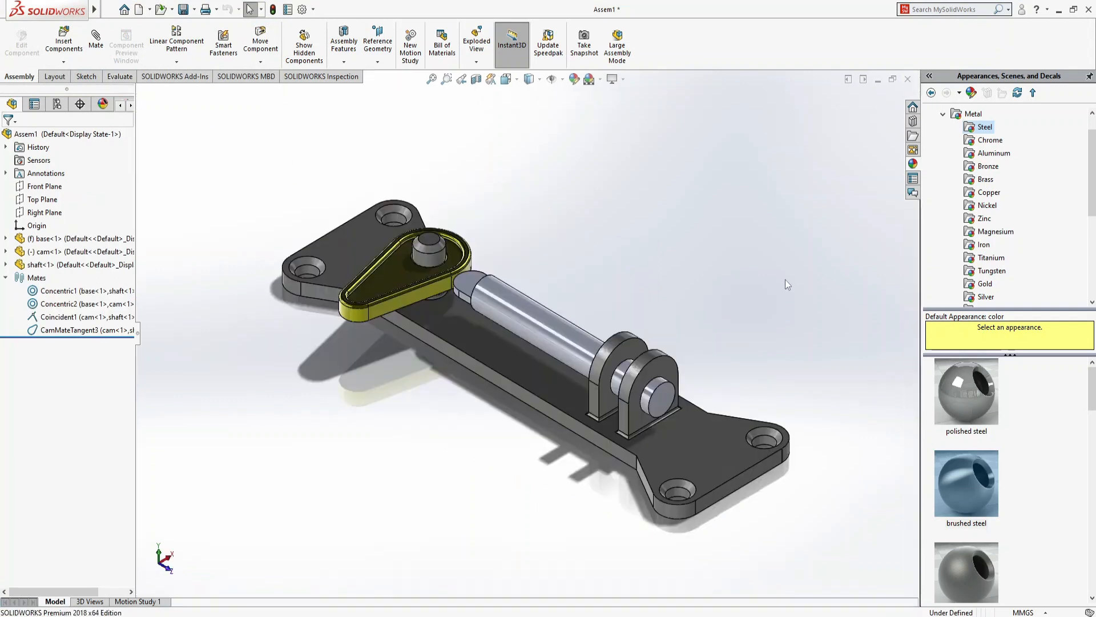
{"action": "key", "text": "ctrl+7"}
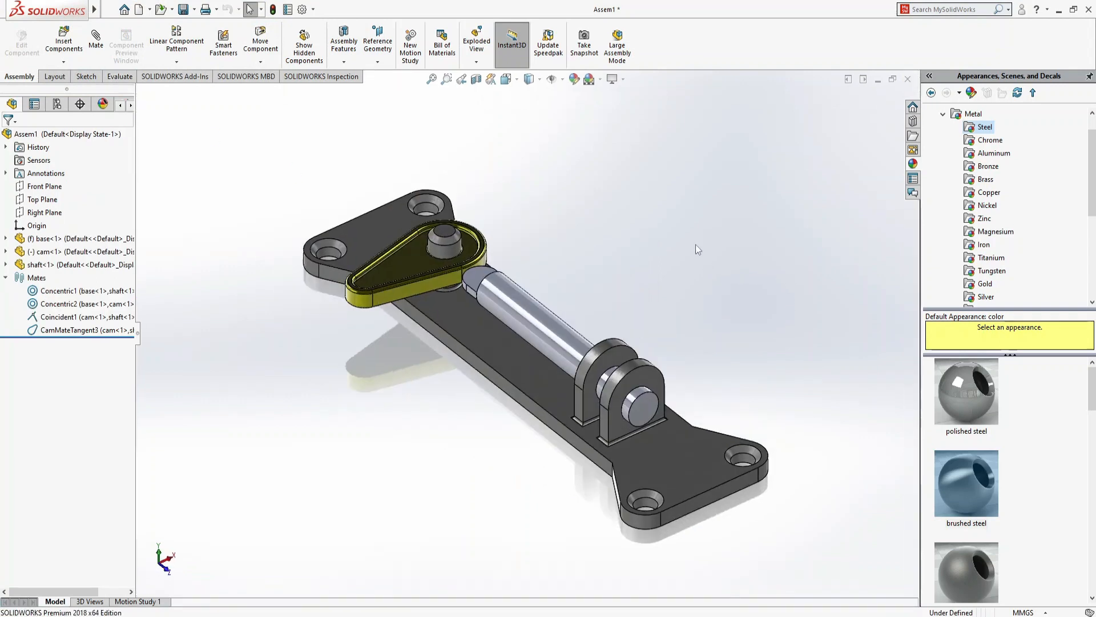
Open the shaft part from the assembly and apply the matte iron appearance to it
{"action": "left_click", "coordinate": [519, 353]}
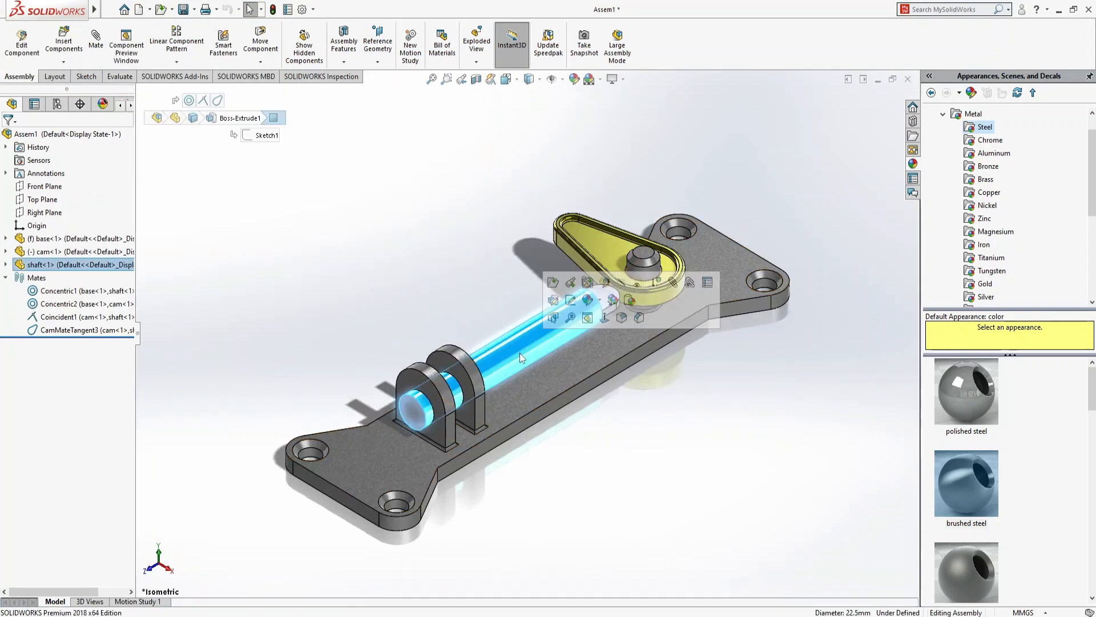
{"action": "left_click", "coordinate": [550, 283]}
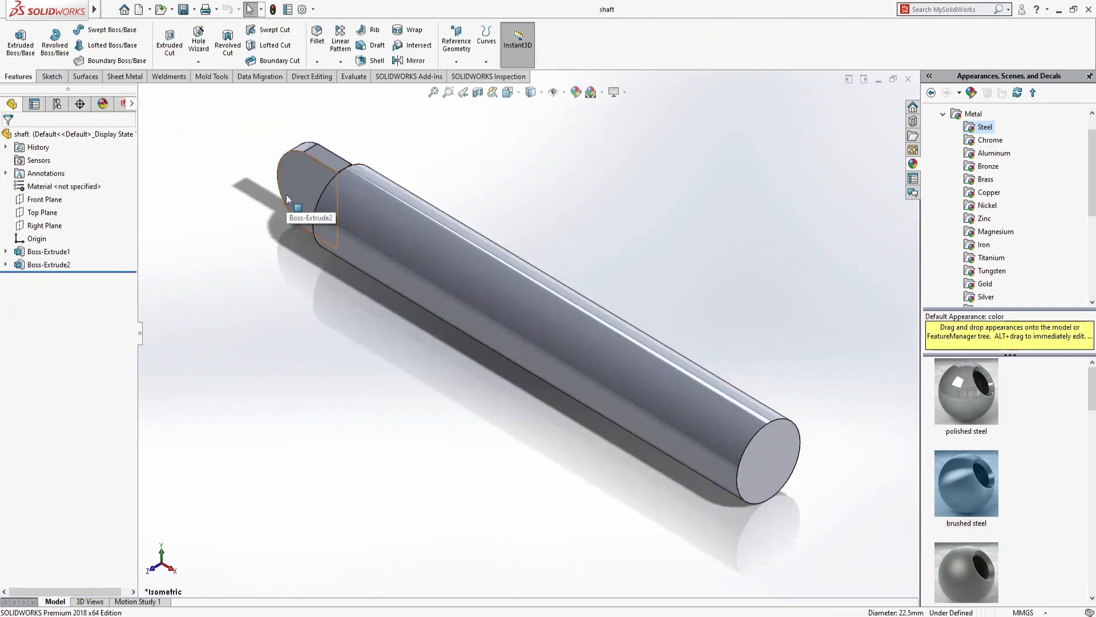
{"action": "key", "text": "f"}
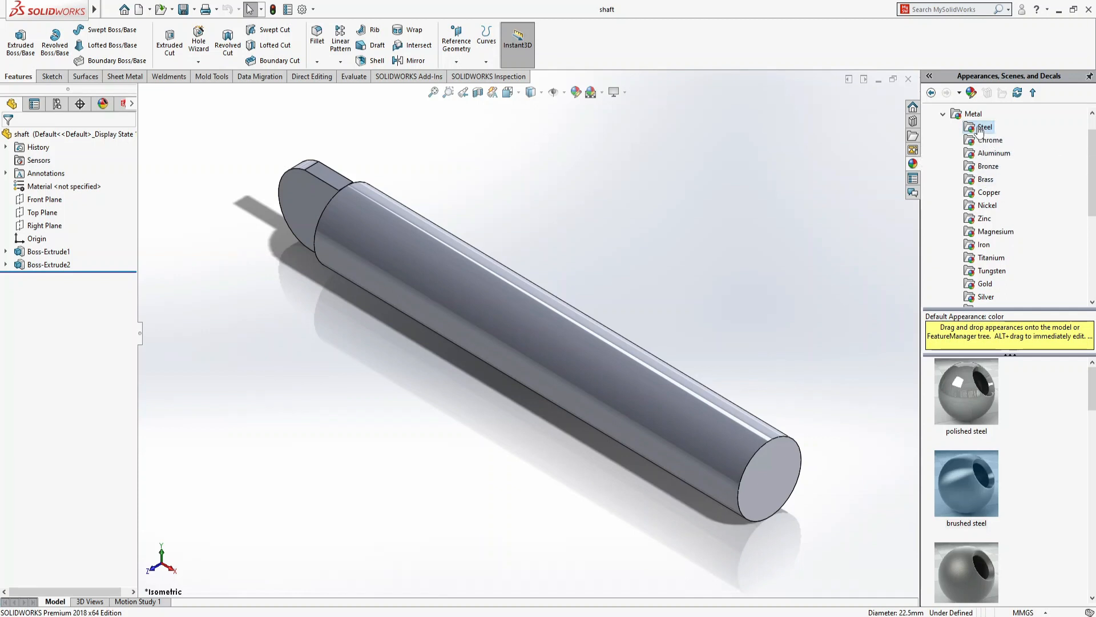
{"action": "scroll", "coordinate": [1035, 245], "scroll_direction": "down", "scroll_amount": 1}
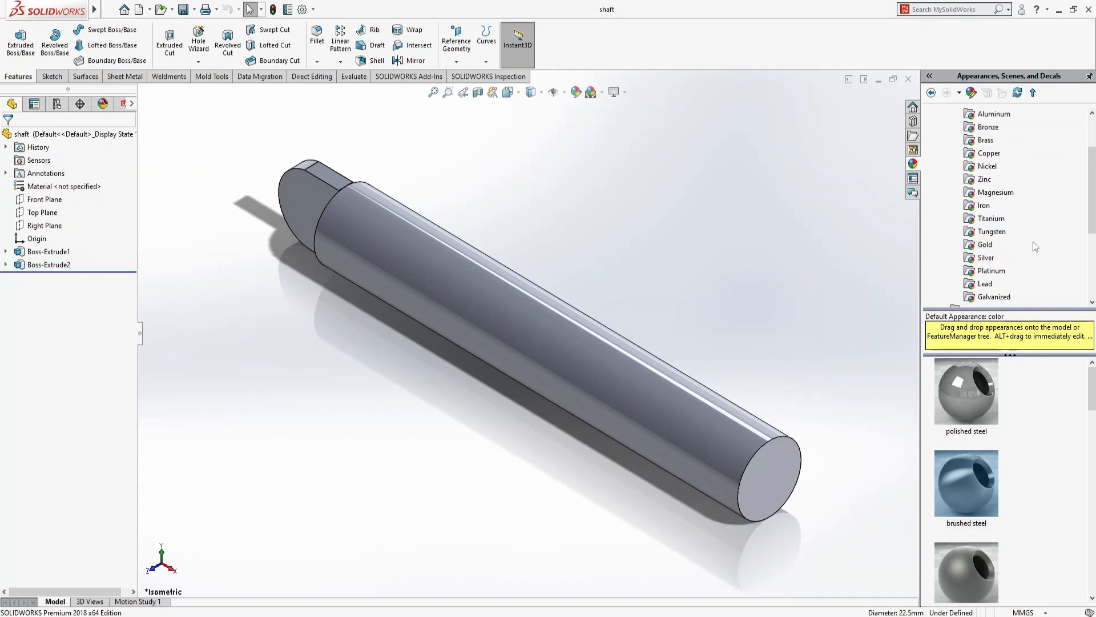
{"action": "left_click", "coordinate": [982, 205]}
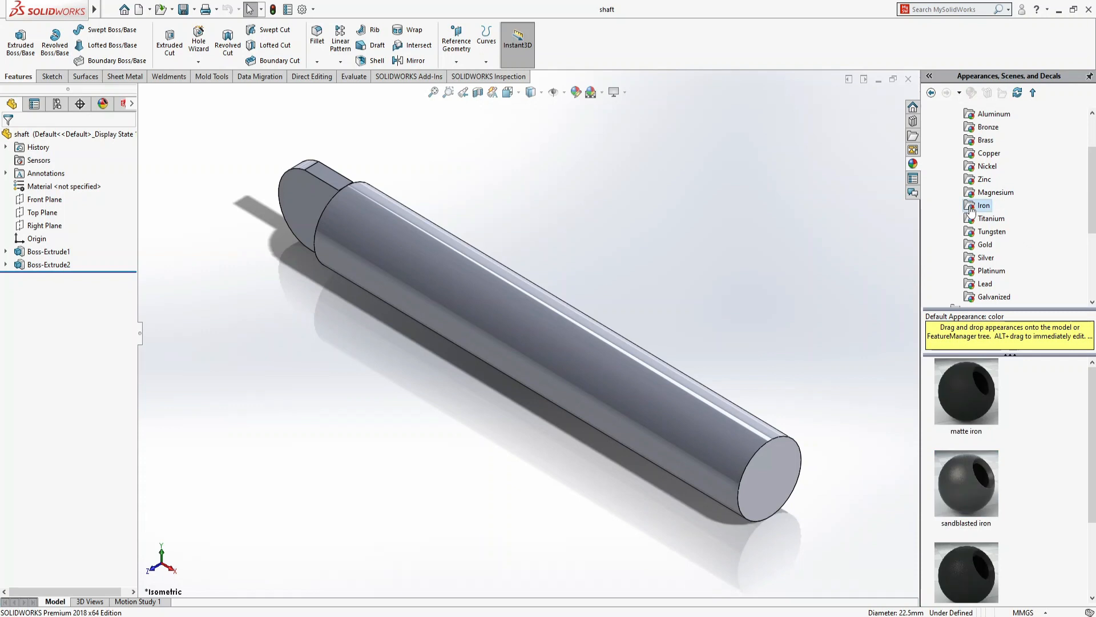
{"action": "left_click_drag", "start_coordinate": [970, 394], "coordinate": [797, 367]}
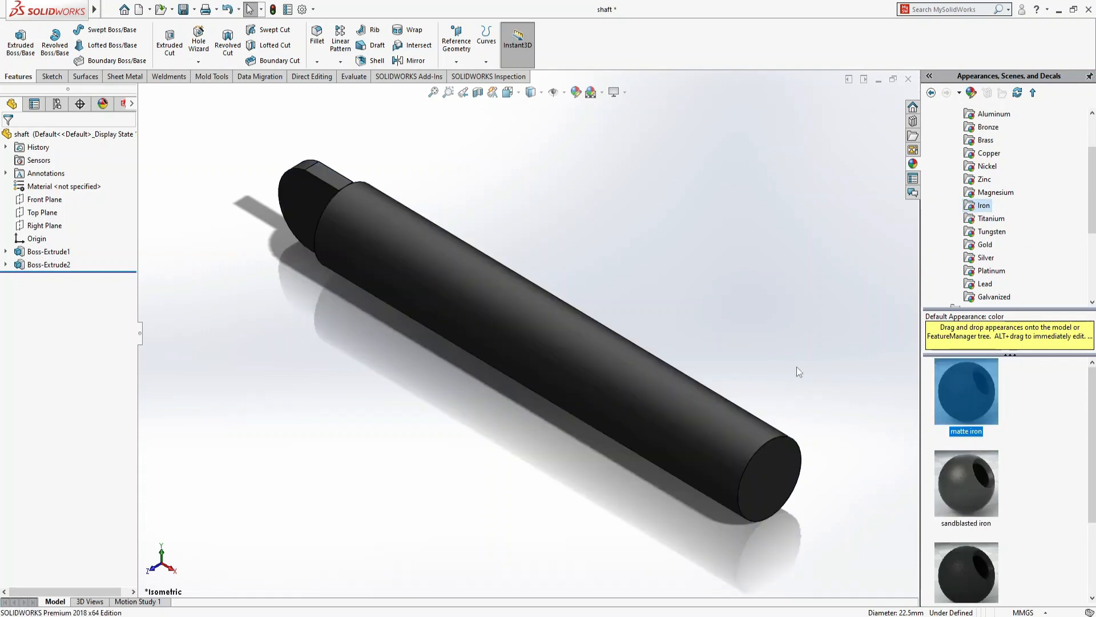
Change the color of the shaft's matte iron appearance to light cyan, RGB 128, 255, 255
{"action": "left_click", "coordinate": [576, 92]}
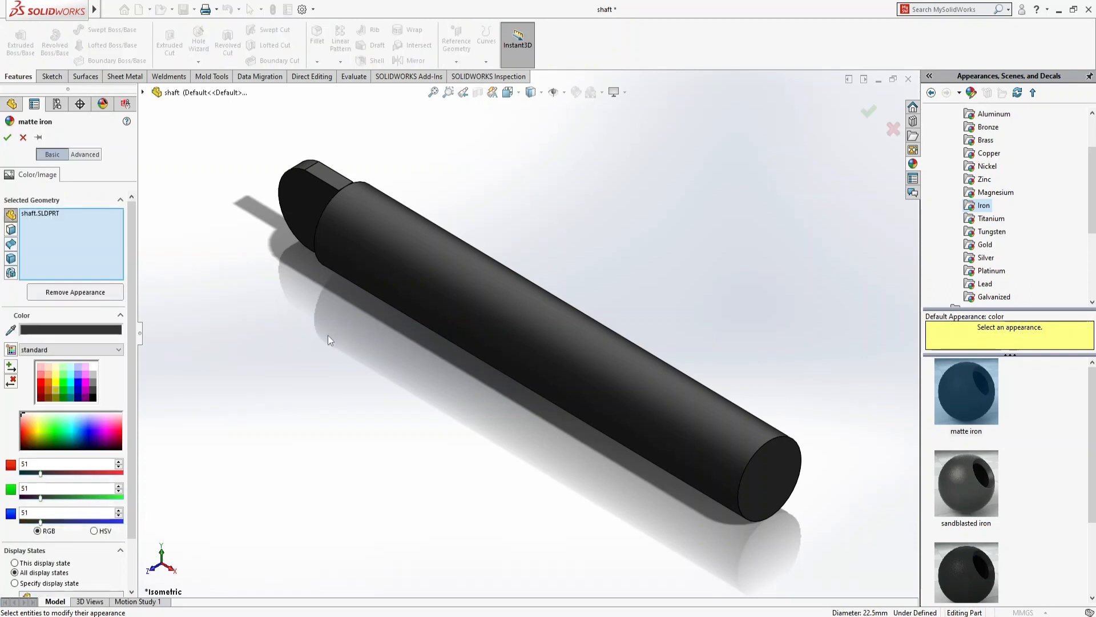
{"action": "left_click", "coordinate": [70, 374]}
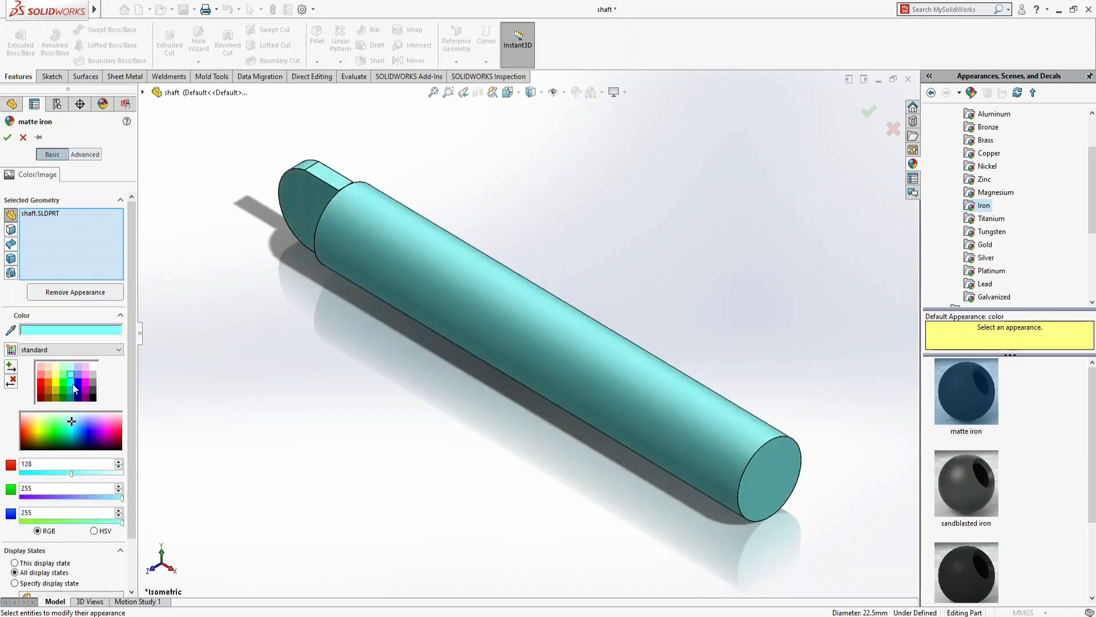
{"action": "left_click", "coordinate": [73, 382]}
{"action": "left_click", "coordinate": [73, 375]}
{"action": "left_click", "coordinate": [7, 138]}
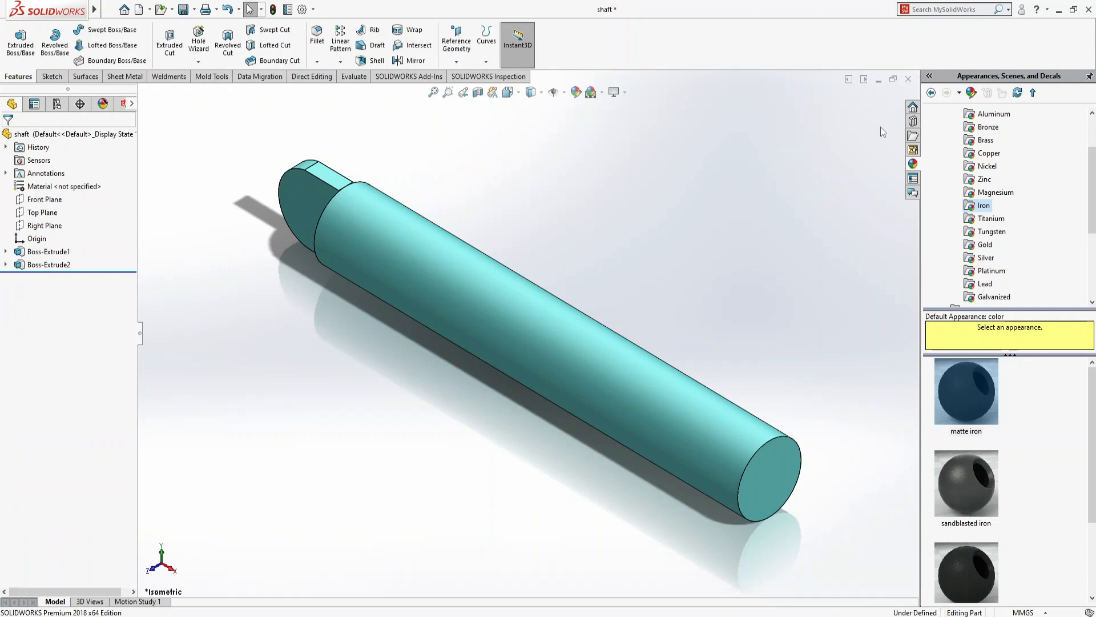
Close the shaft part to return to the assembly and rotate the cam about its pin until its tip points away from the shaft
{"action": "left_click", "coordinate": [908, 79]}
{"action": "left_click", "coordinate": [524, 315]}
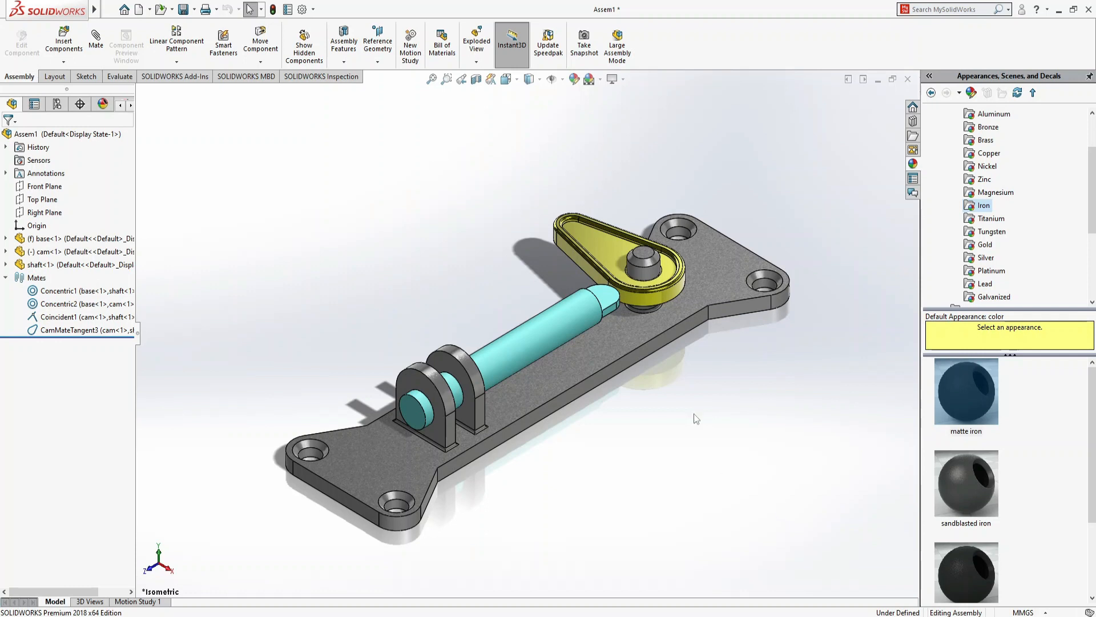
{"action": "left_click_drag", "start_coordinate": [573, 231], "coordinate": [653, 300]}
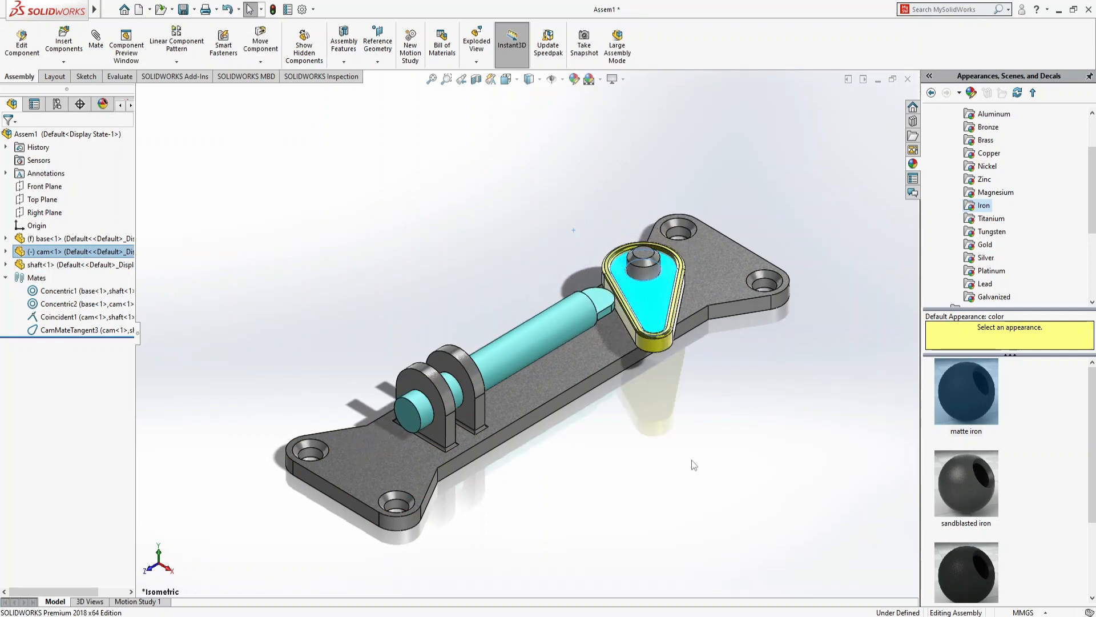
{"action": "left_click", "coordinate": [691, 460]}
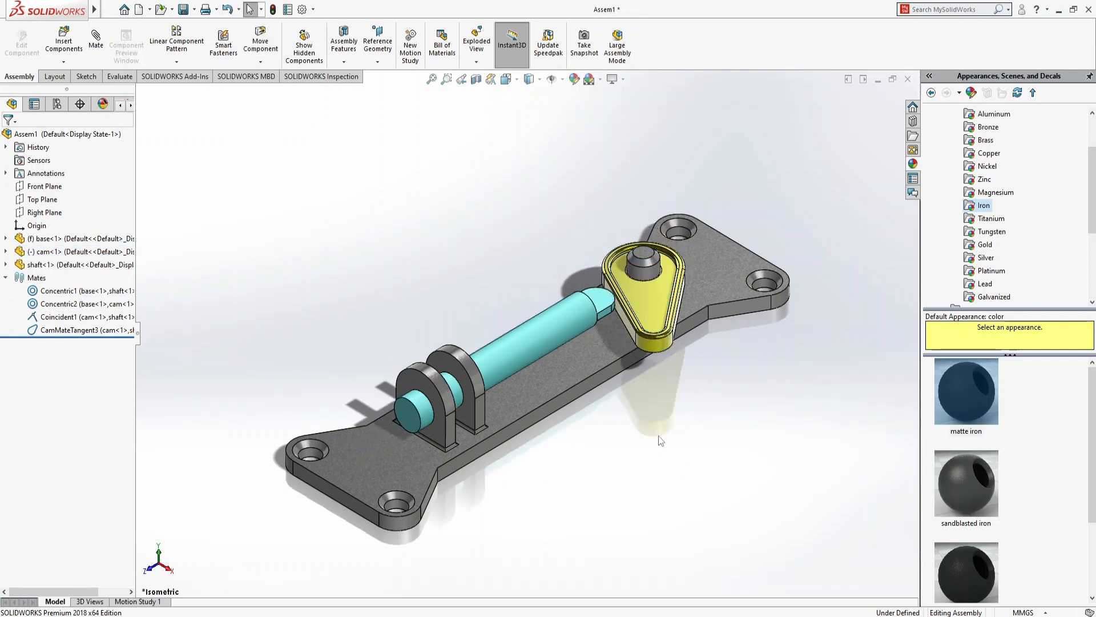
Open Motion Study 1 with its full timeline and set the study type to Basic Motion
{"action": "left_click", "coordinate": [6, 278]}
{"action": "left_click", "coordinate": [137, 602]}
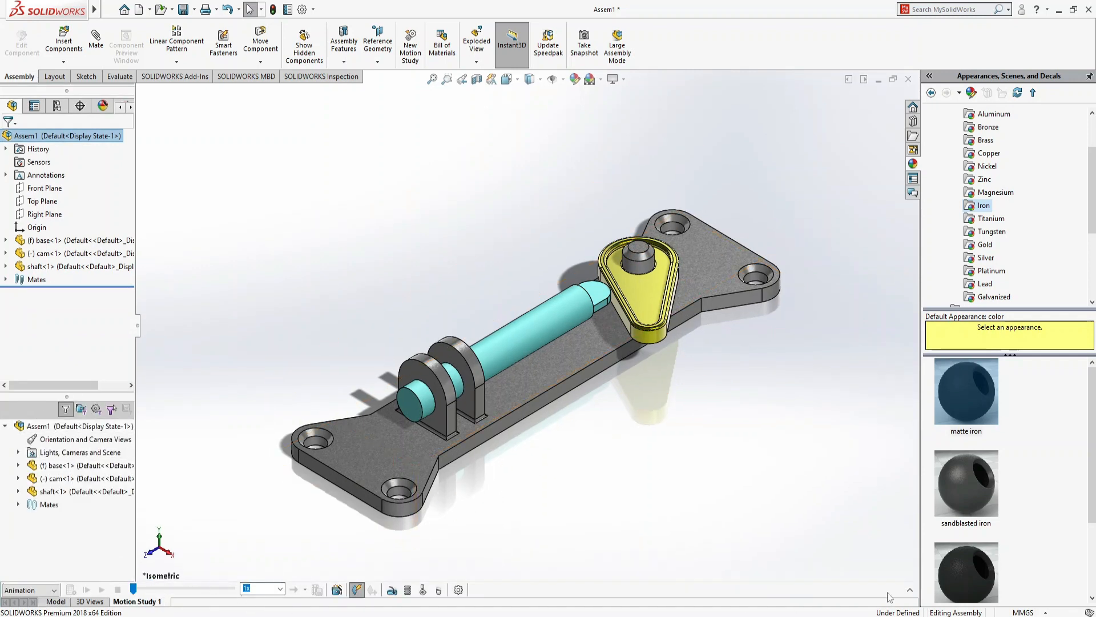
{"action": "left_click", "coordinate": [910, 590]}
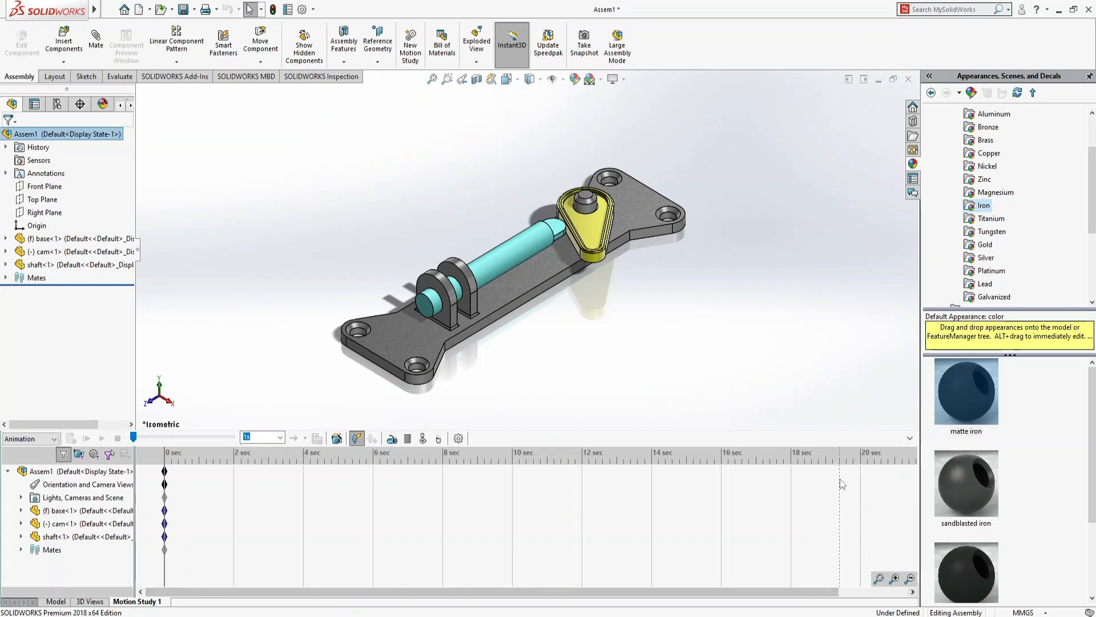
{"action": "left_click", "coordinate": [23, 438]}
{"action": "left_click", "coordinate": [22, 462]}
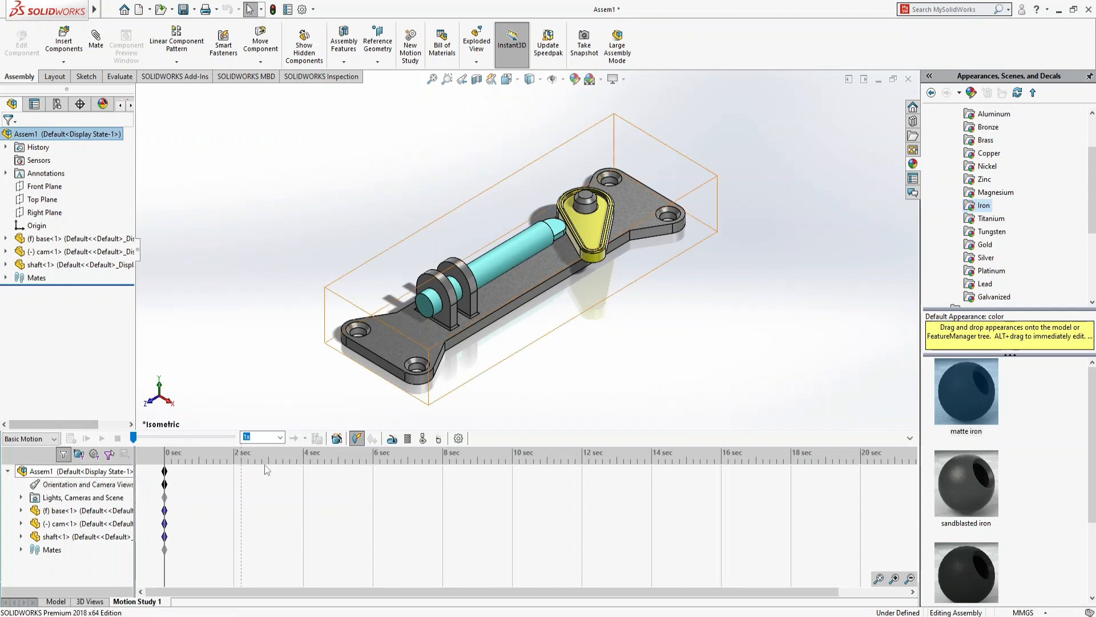
Raise the motion study's geometry accuracy for basic motion to the high end
{"action": "left_click", "coordinate": [459, 439]}
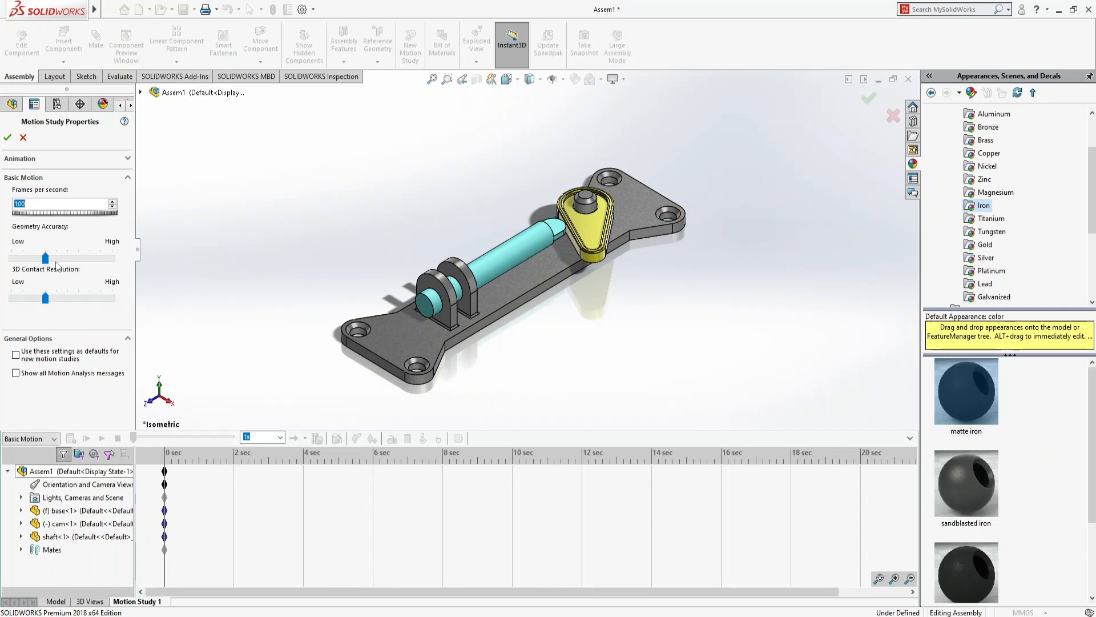
{"action": "left_click_drag", "start_coordinate": [46, 259], "coordinate": [112, 259]}
{"action": "left_click", "coordinate": [7, 137]}
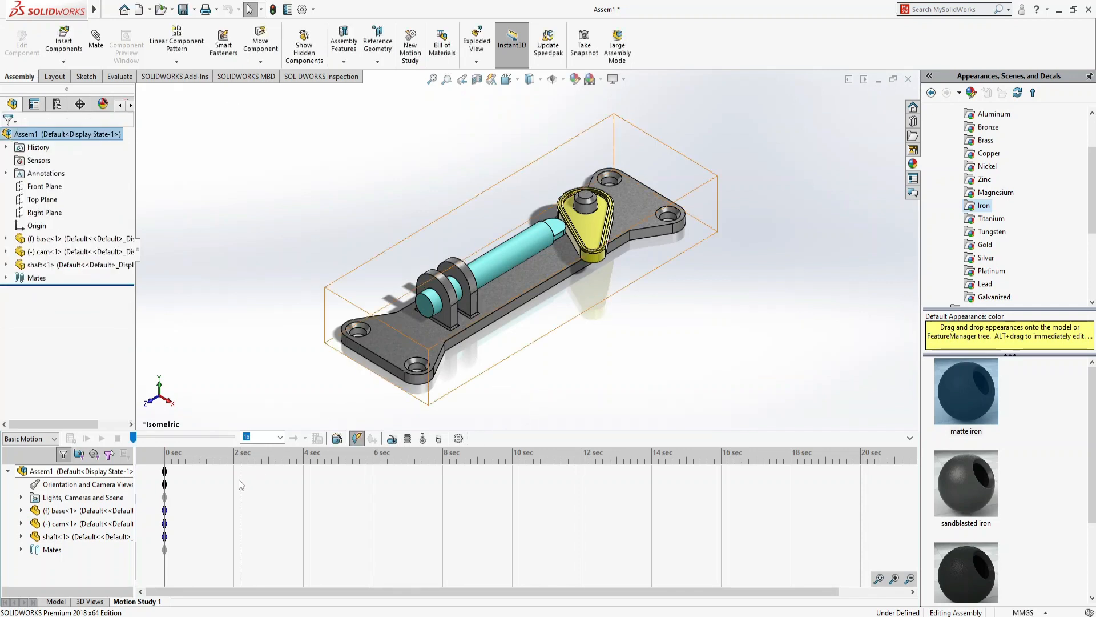
Add a constant-speed rotary motor of 30 RPM on the cam's recessed face and calculate the motion study
{"action": "left_click", "coordinate": [393, 440]}
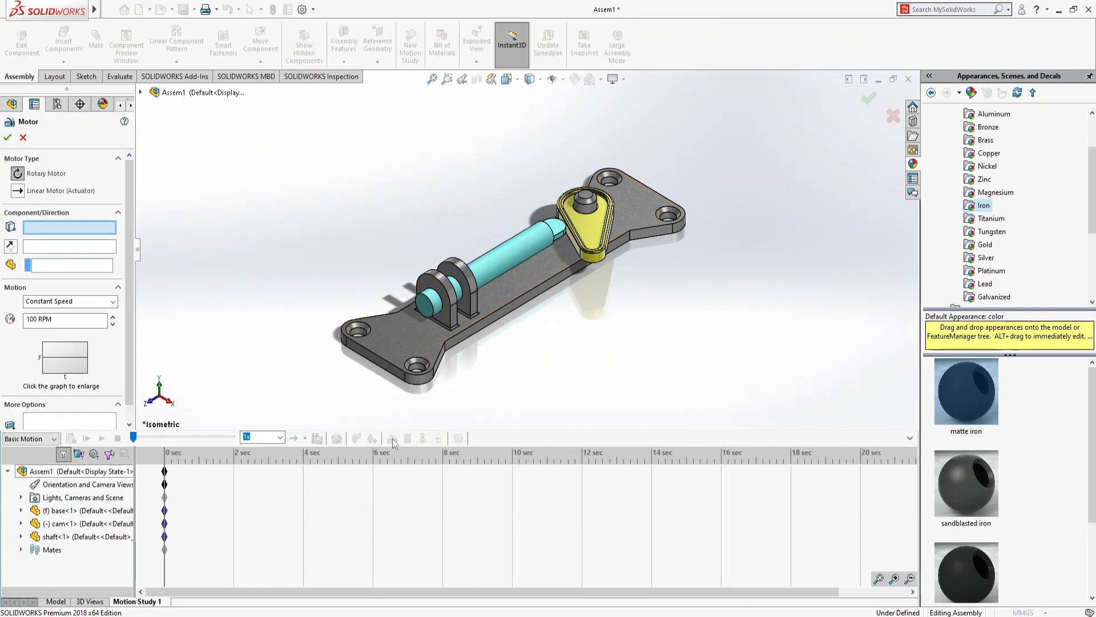
{"action": "left_click", "coordinate": [592, 224]}
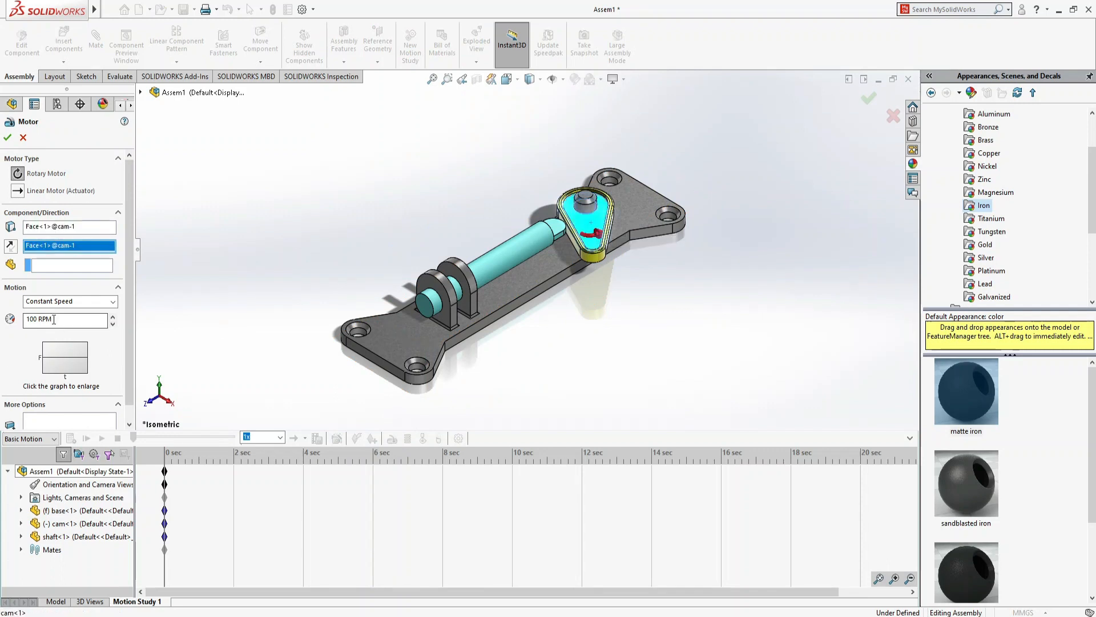
{"action": "double_click", "coordinate": [32, 318]}
{"action": "type", "text": "30"}
{"action": "key", "text": "Return"}
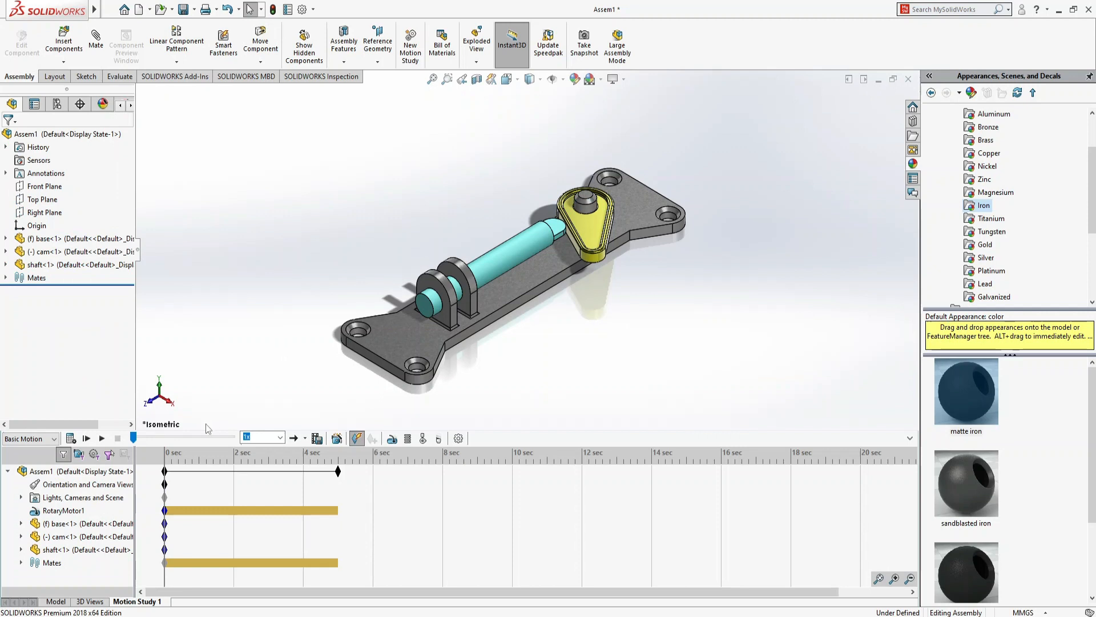
{"action": "left_click", "coordinate": [86, 438]}
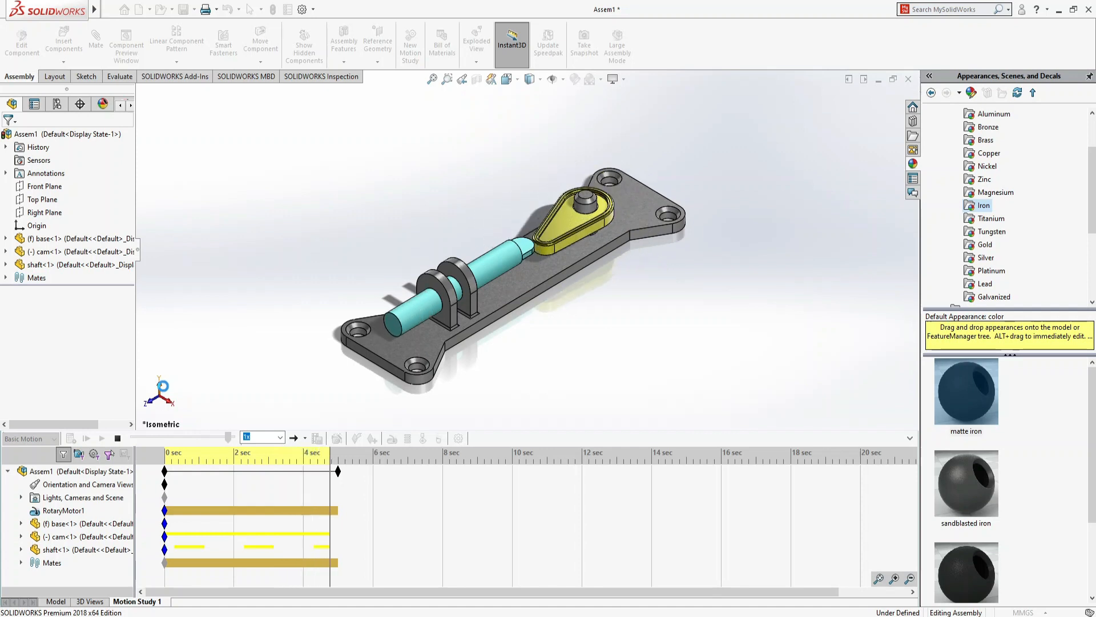
Extend the motion study's total duration to 16 seconds and recalculate it
{"action": "left_click", "coordinate": [338, 471]}
{"action": "left_click_drag", "start_coordinate": [338, 472], "coordinate": [721, 494]}
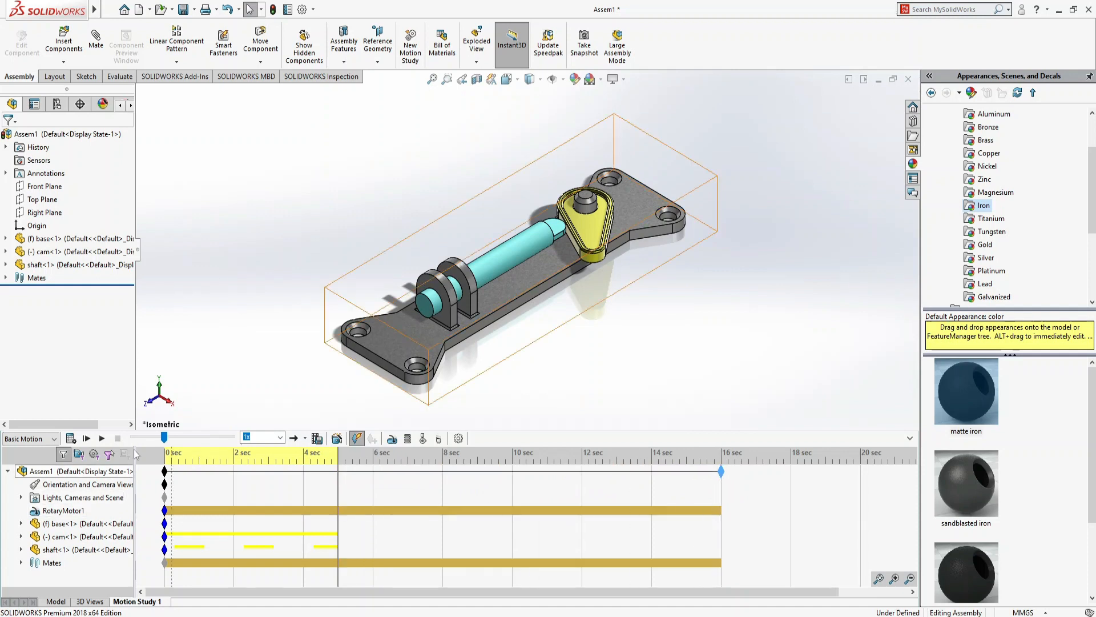
{"action": "left_click", "coordinate": [70, 438]}
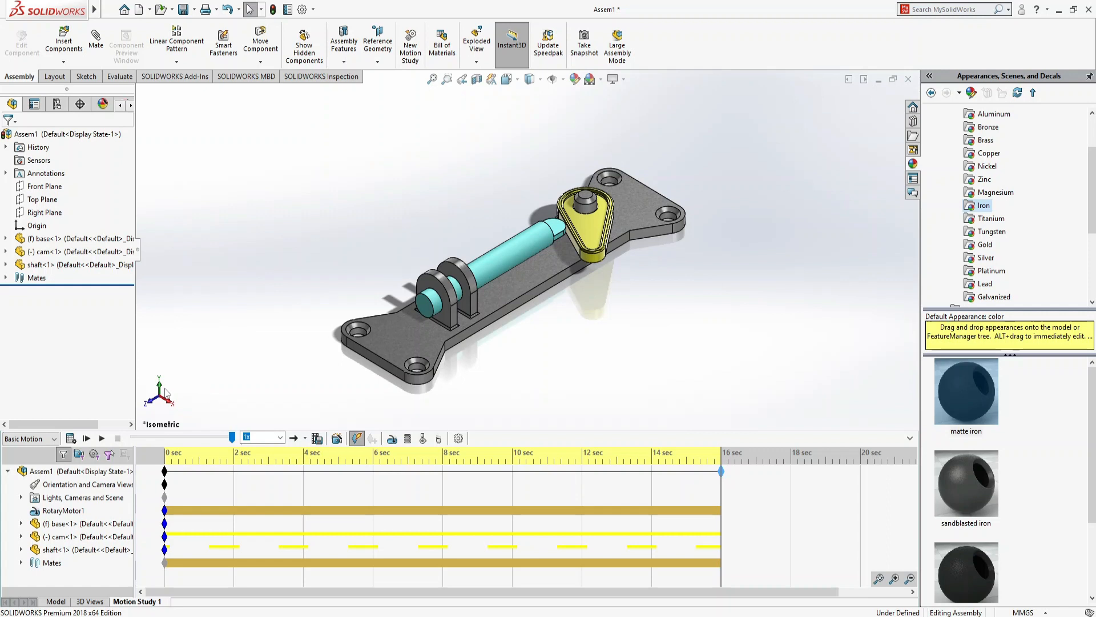
Change the rotary motor's constant speed, recalculate the motion study and collapse its timeline
{"action": "right_click", "coordinate": [64, 512]}
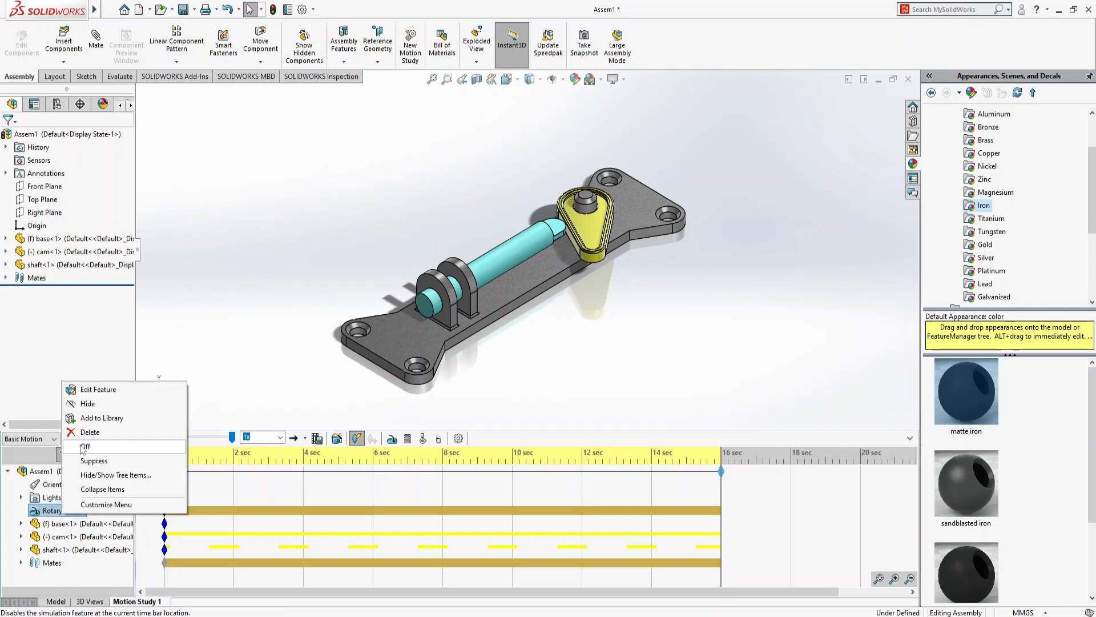
{"action": "left_click", "coordinate": [98, 390]}
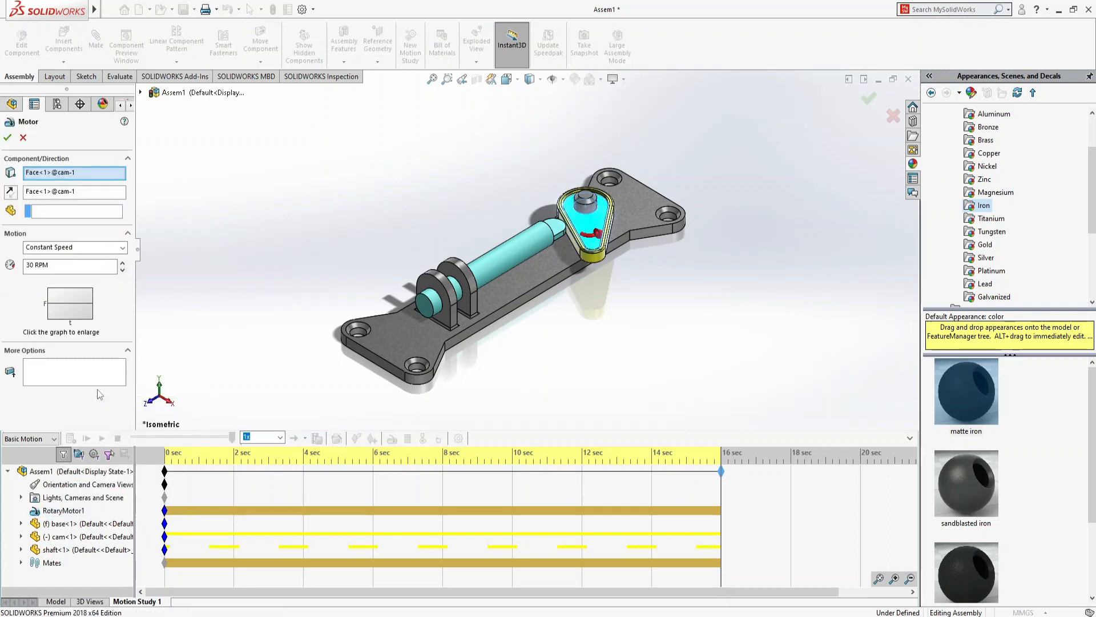
{"action": "left_click_drag", "start_coordinate": [35, 265], "coordinate": [19, 270]}
{"action": "key", "text": "Return"}
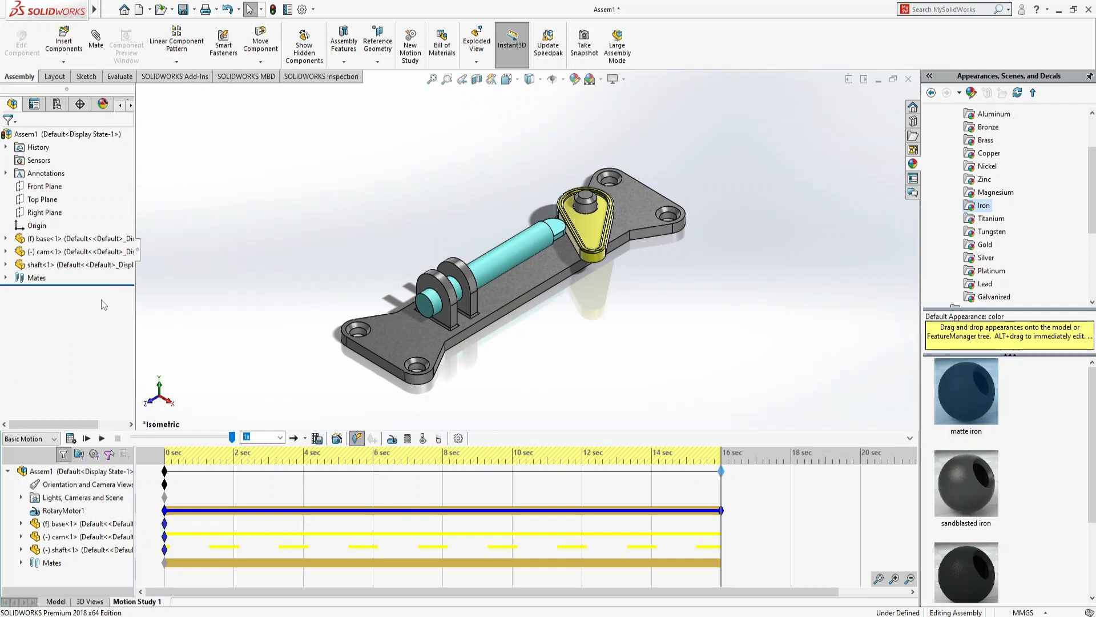
{"action": "left_click", "coordinate": [70, 438]}
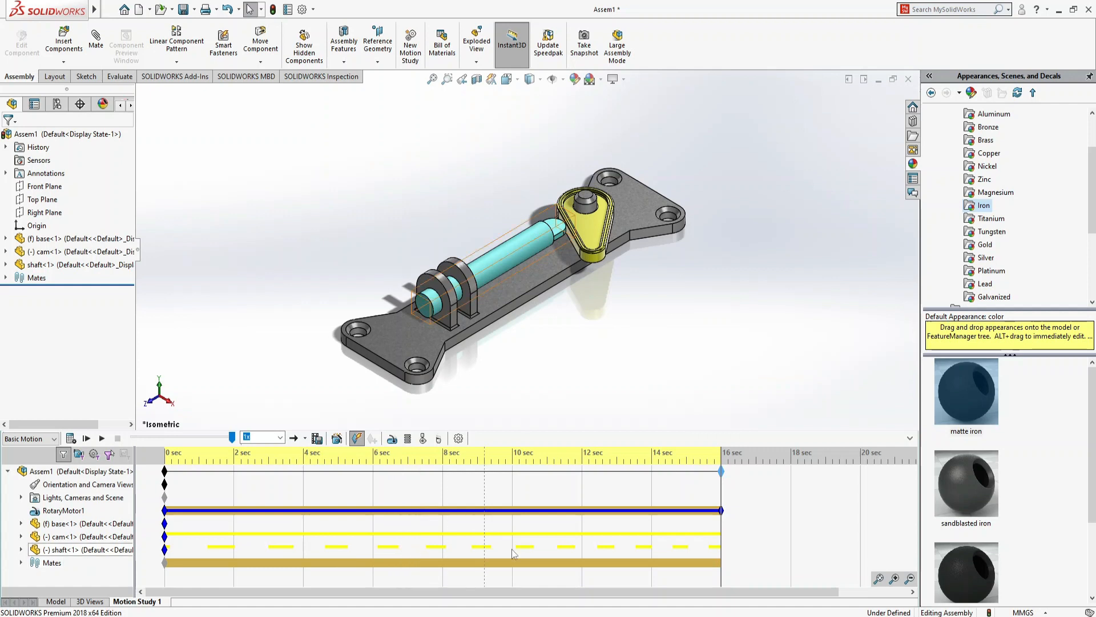
{"action": "left_click", "coordinate": [911, 439]}
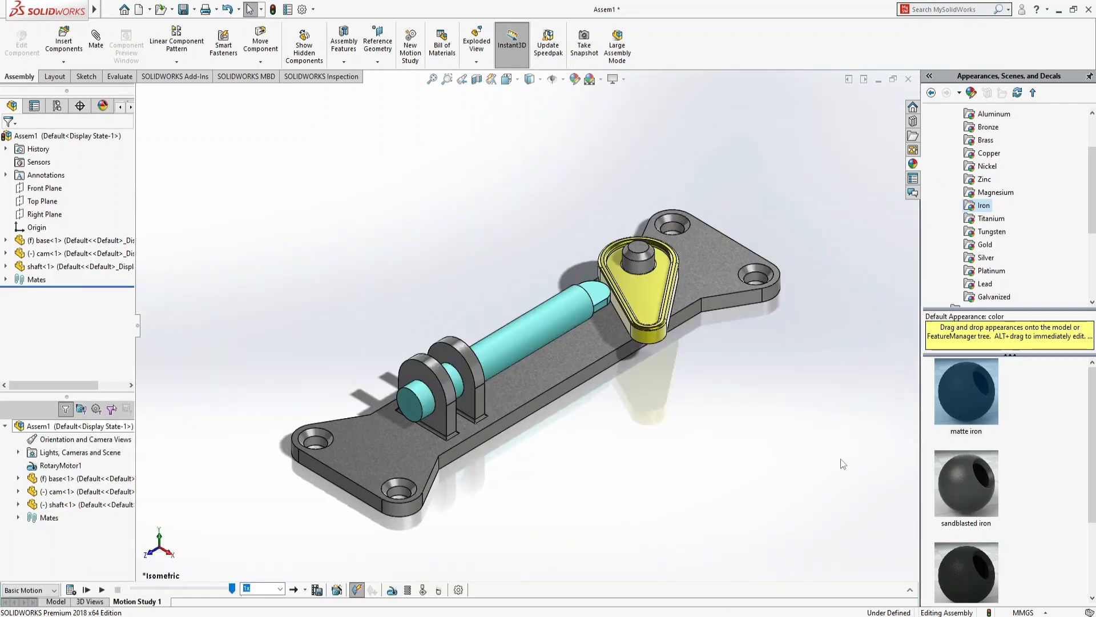